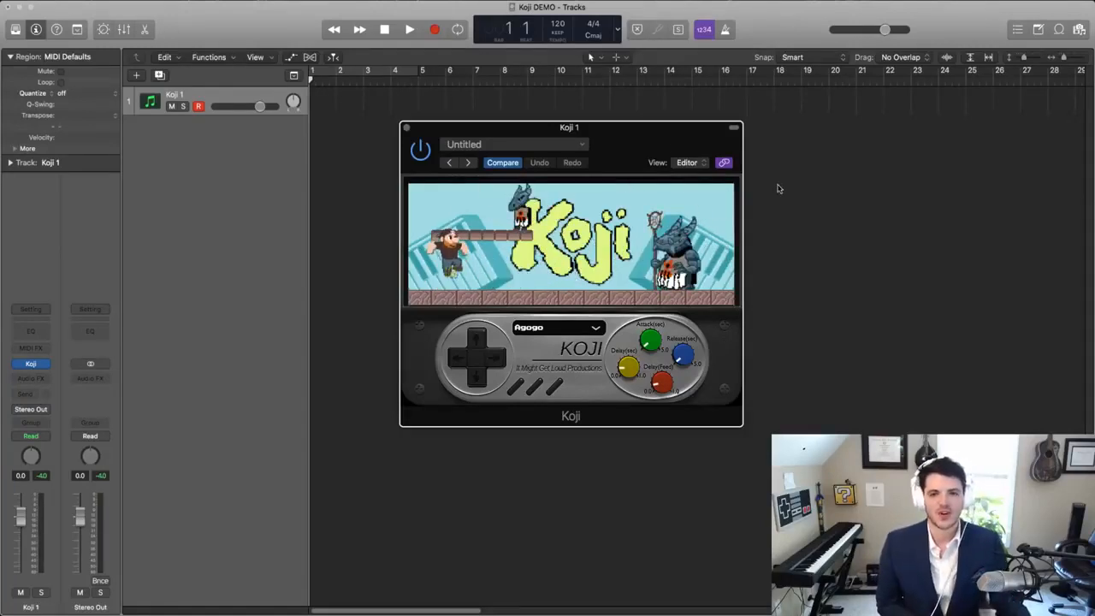
- Load the Stereo version of Koji from the It Might Get Loud Productions AU instruments on the Koji 1 track
drag(668, 150, 604, 102)
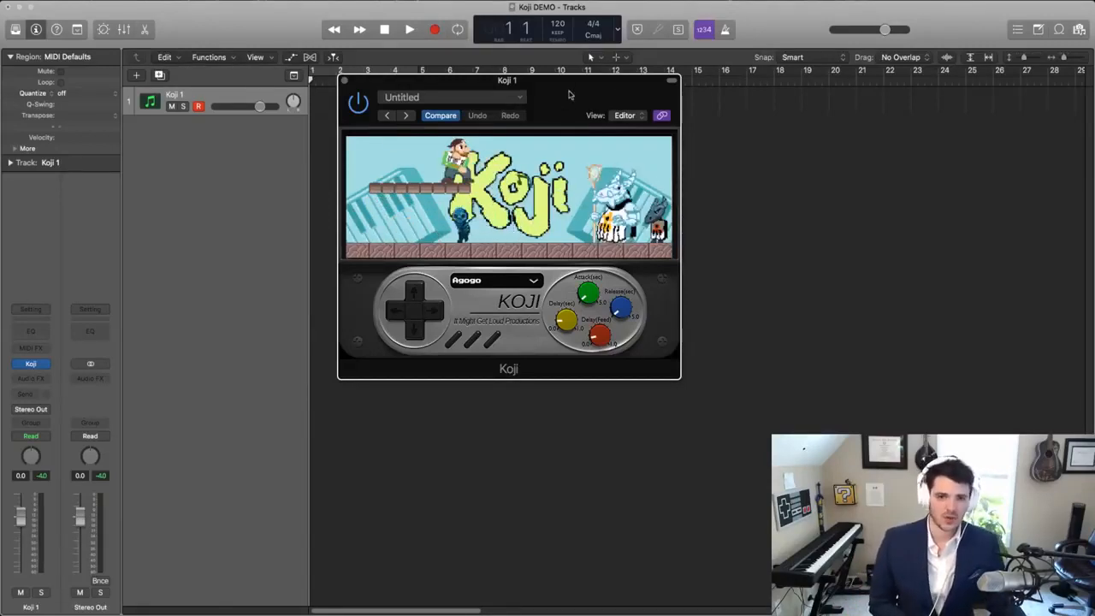
drag(562, 94, 567, 103)
click(42, 364)
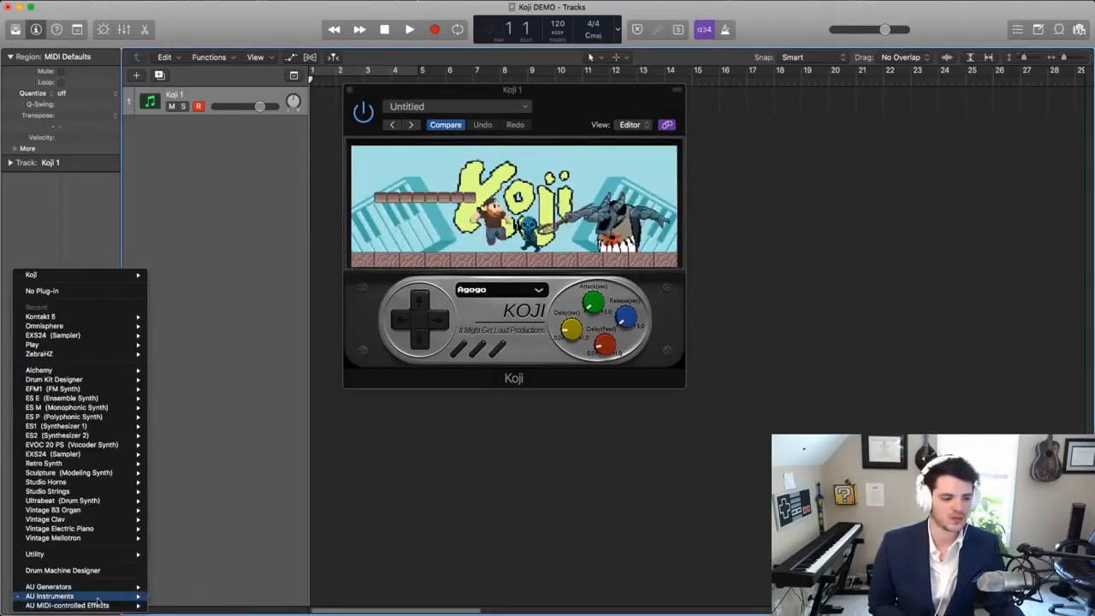
mouse_move(103, 597)
mouse_move(212, 532)
mouse_move(304, 531)
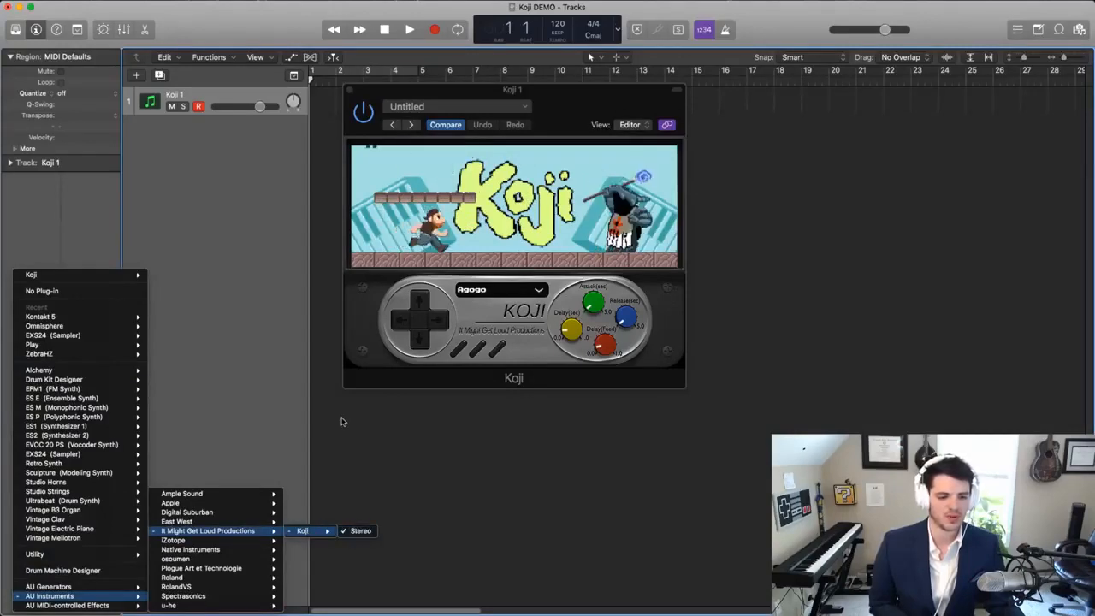
click(357, 532)
drag(569, 106, 567, 115)
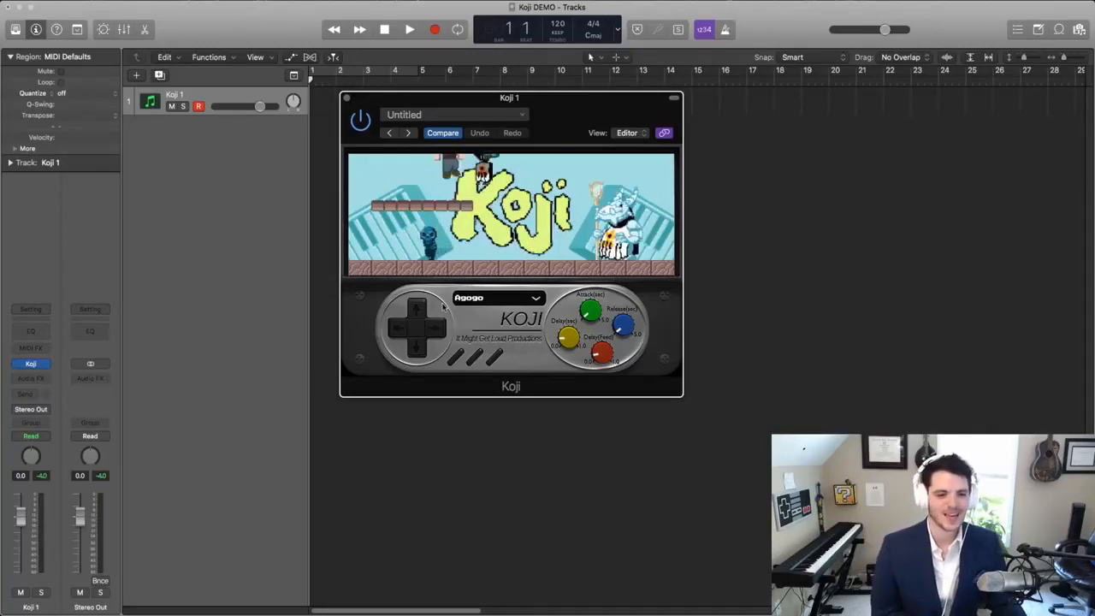
- Browse the Koji sound list and choose the Harp patch
click(505, 298)
scroll(504, 362, down, 10)
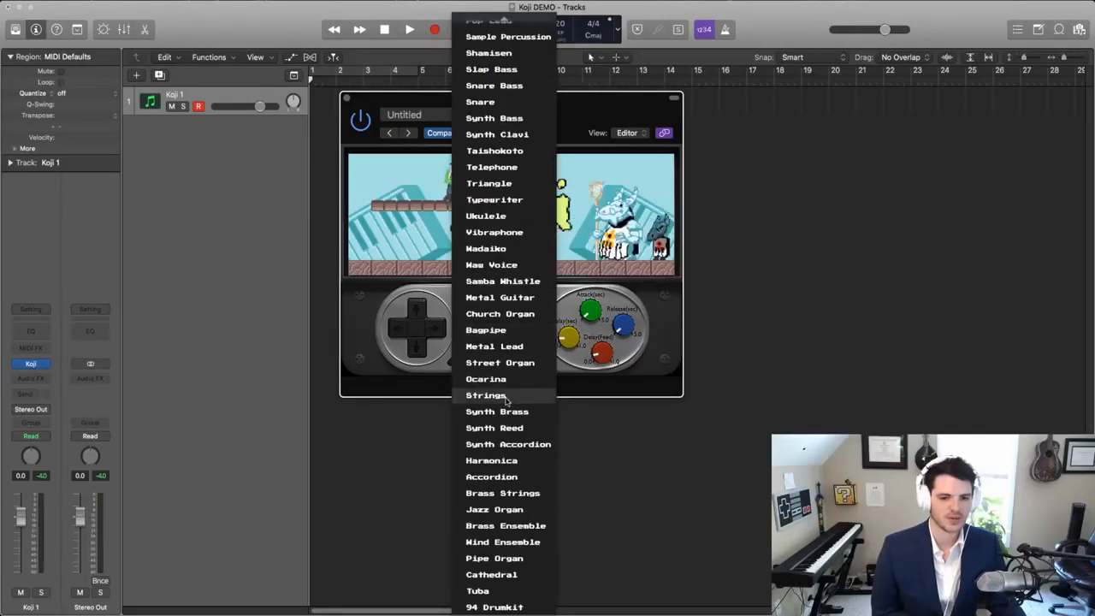
scroll(505, 368, up, 10)
click(494, 312)
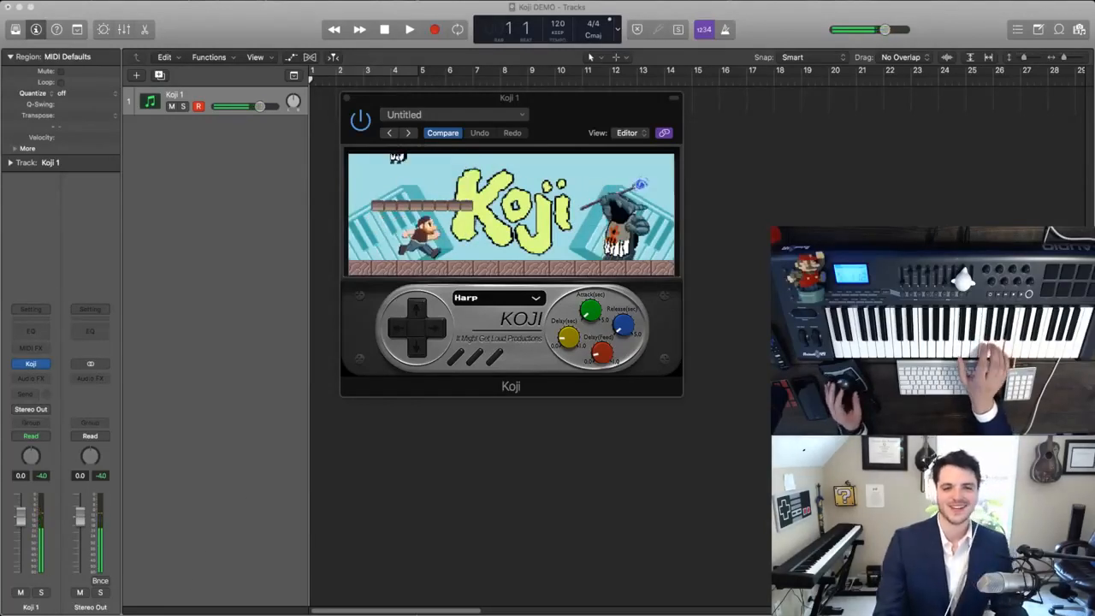
click(616, 336)
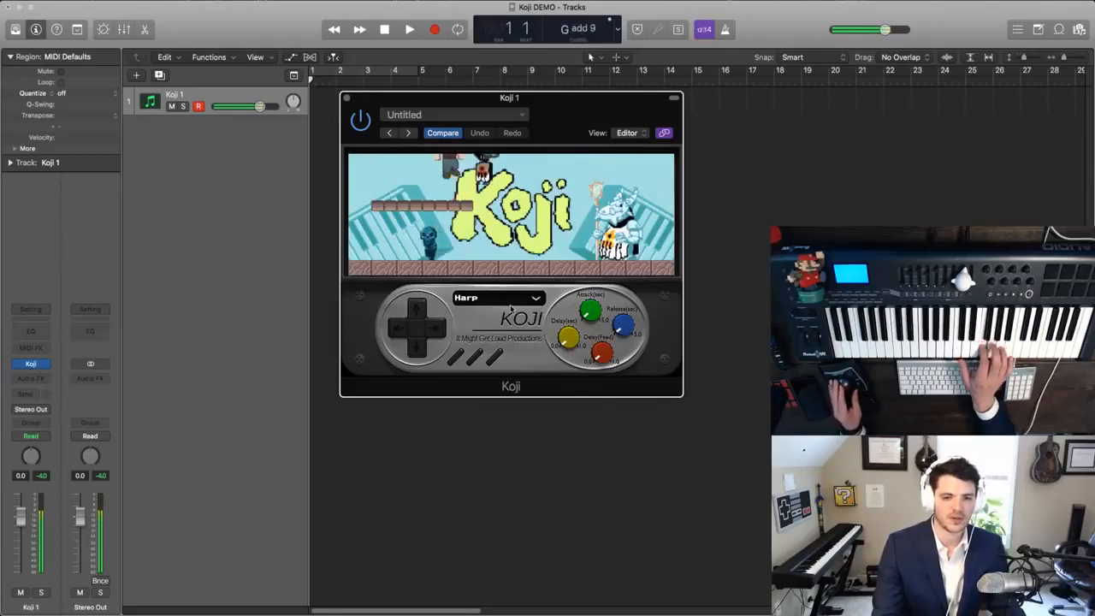
- Look through the Koji sound list and switch the instrument to the Agogo patch
click(530, 303)
scroll(522, 244, down, 2)
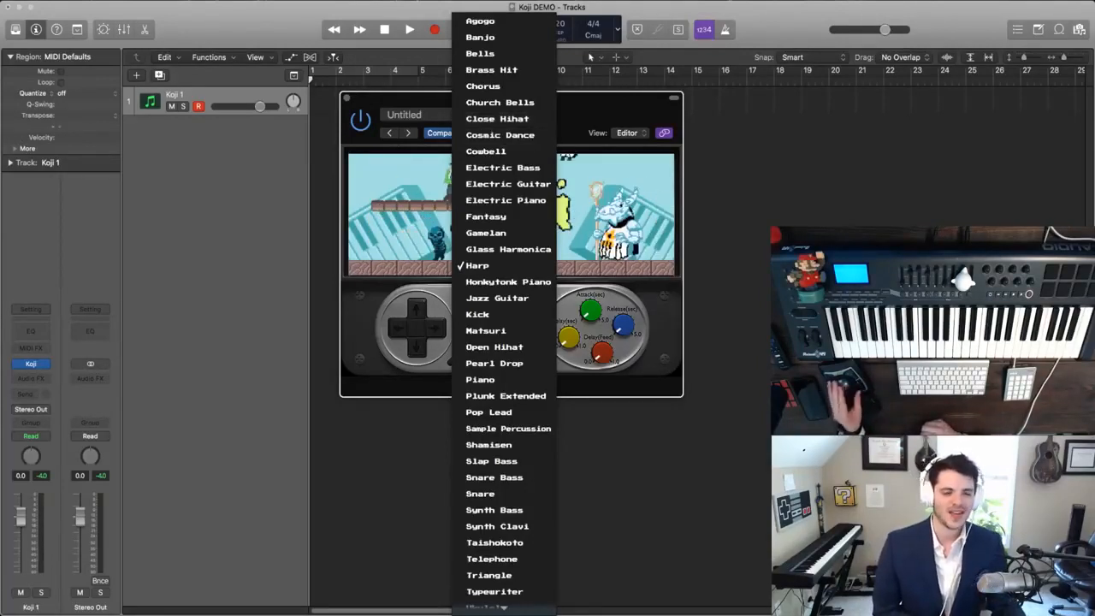
key(Escape)
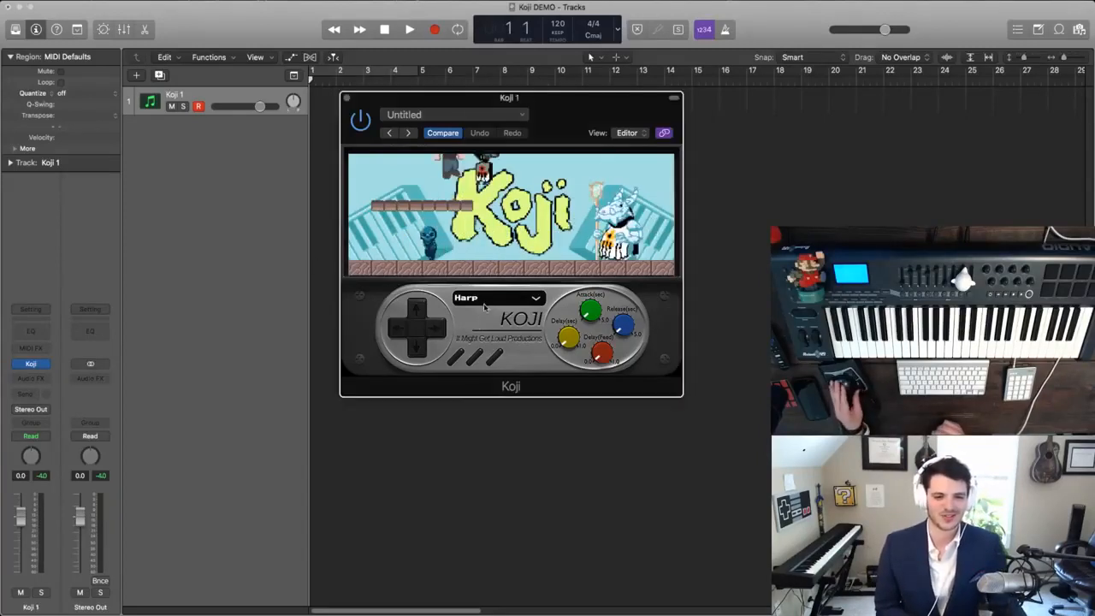
click(513, 297)
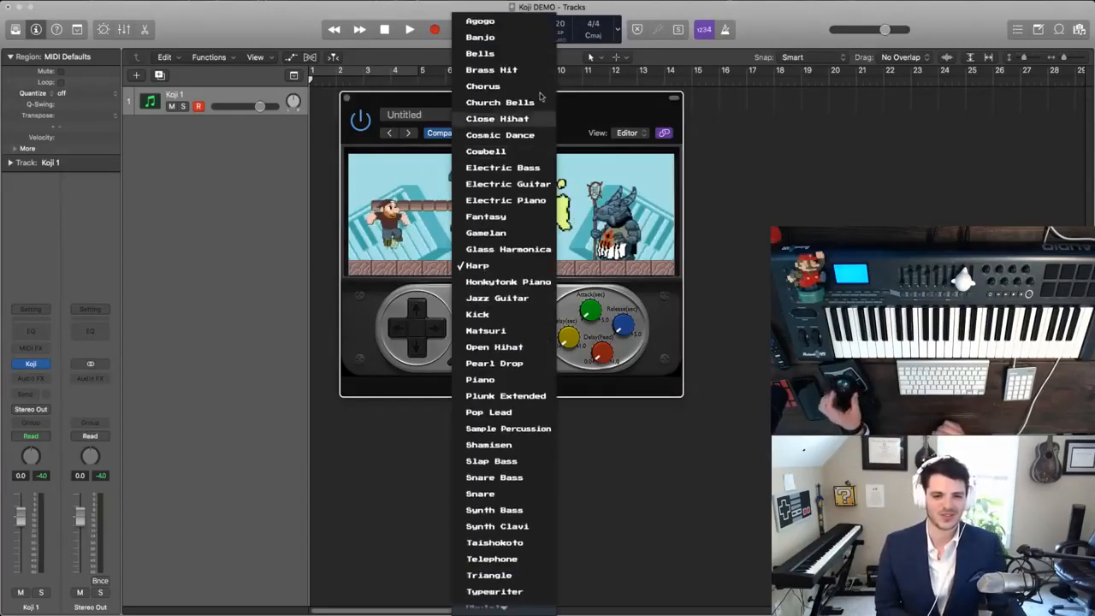
click(504, 20)
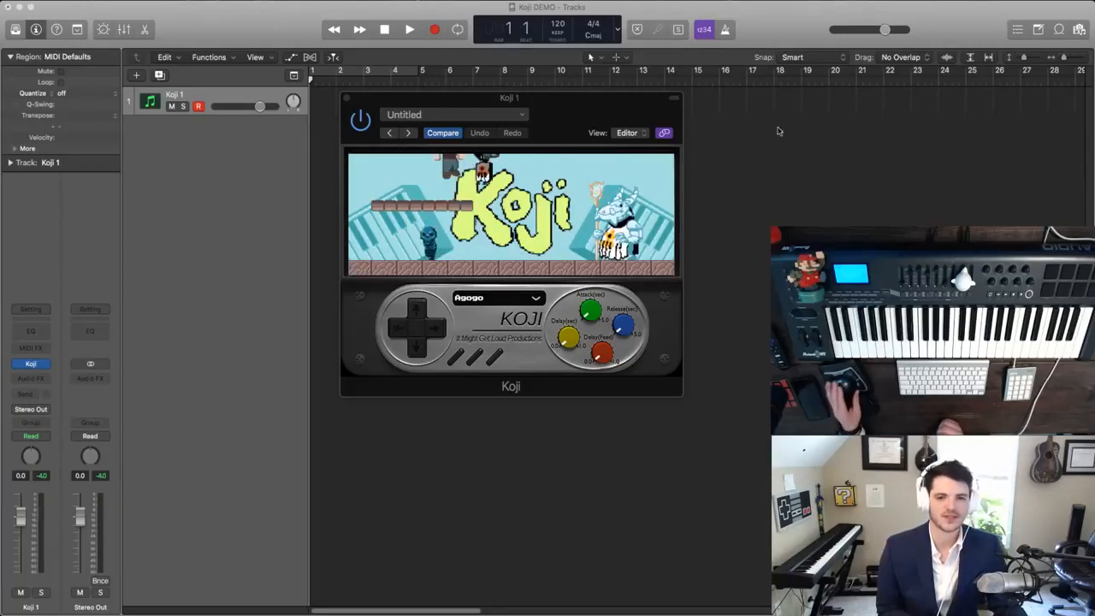
- Move the Koji plug-in window so it sits clear below the Koji 1 track lane
drag(593, 114, 616, 114)
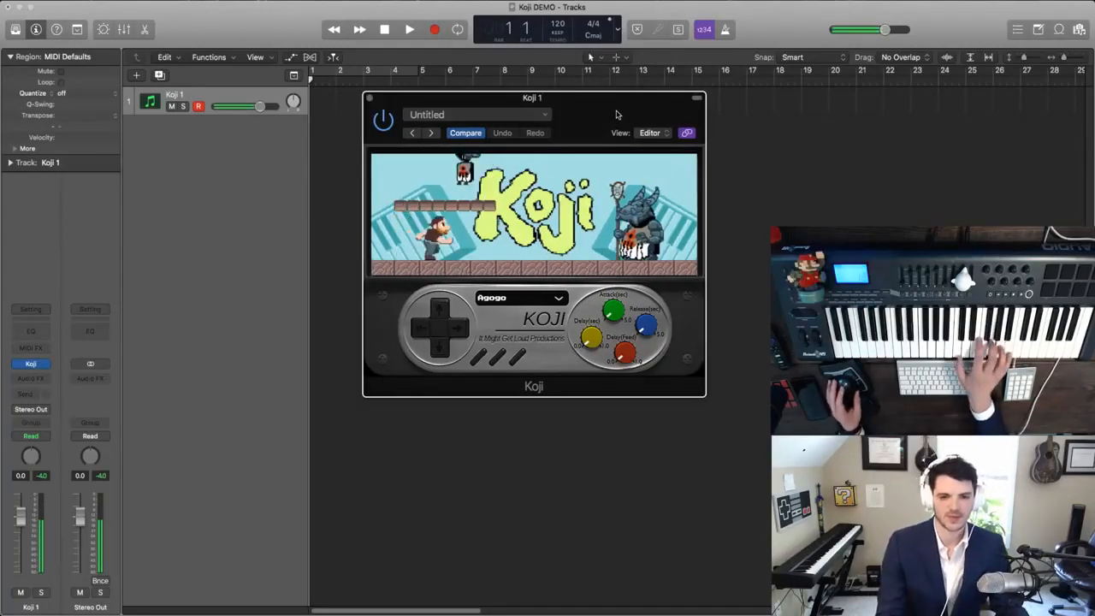
click(528, 301)
click(528, 298)
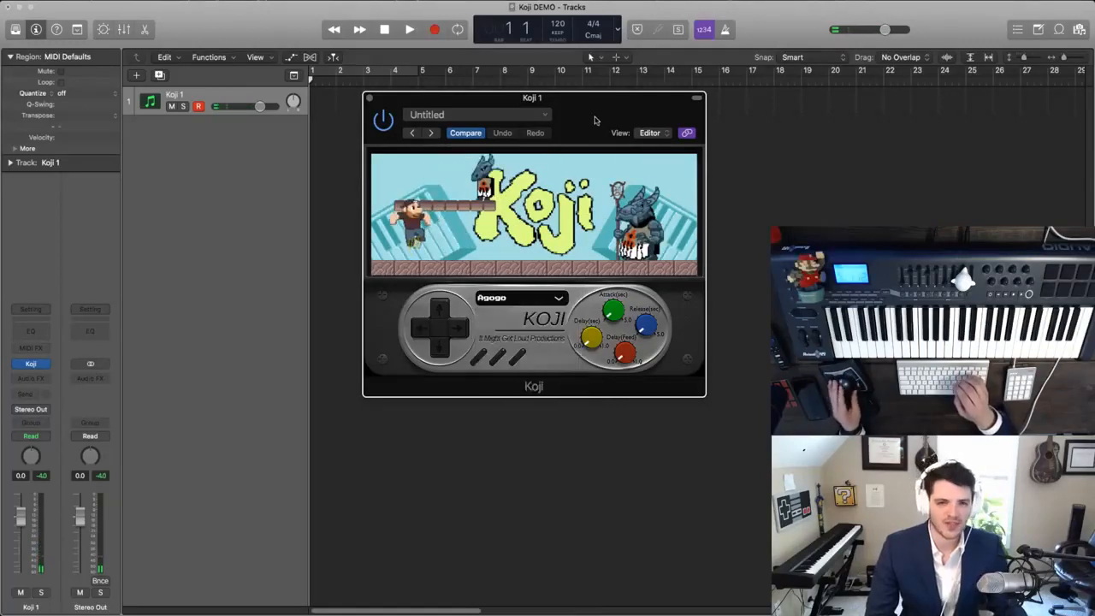
drag(595, 120, 657, 139)
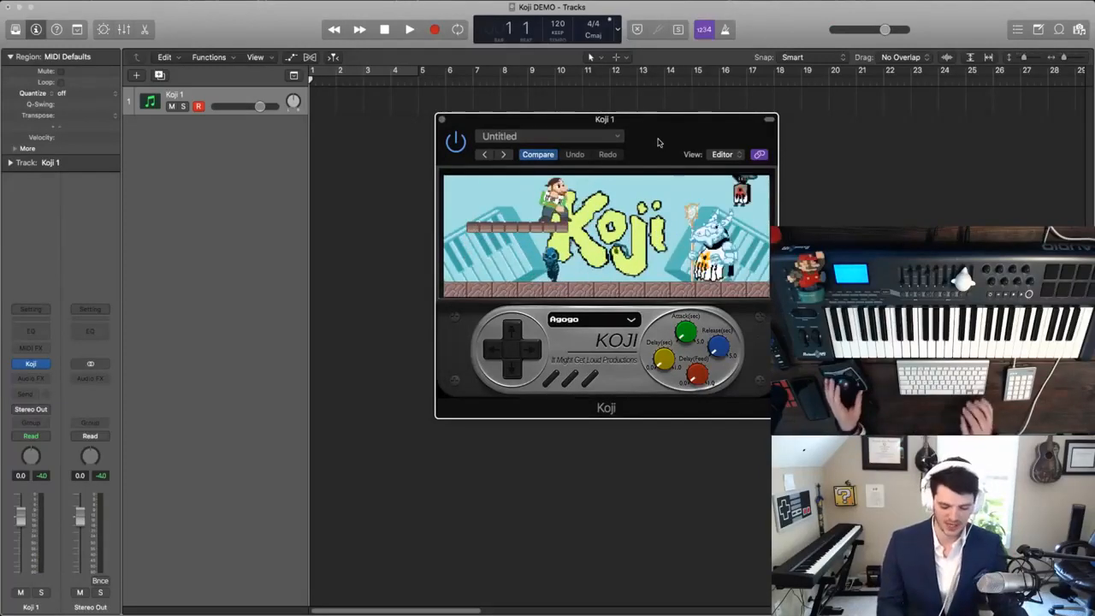
drag(480, 124, 469, 185)
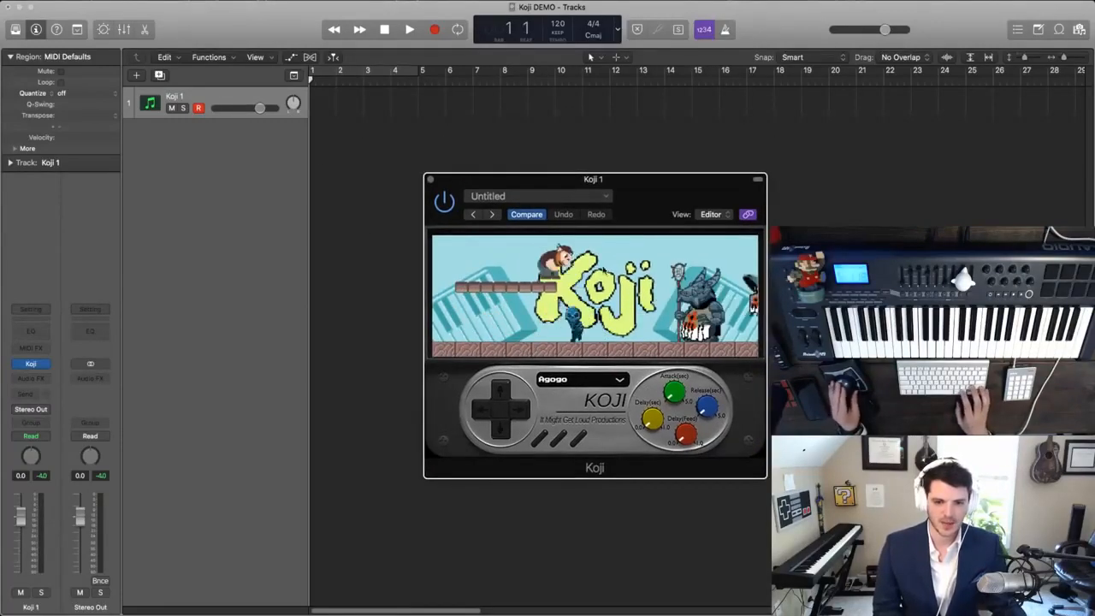
drag(616, 182, 675, 182)
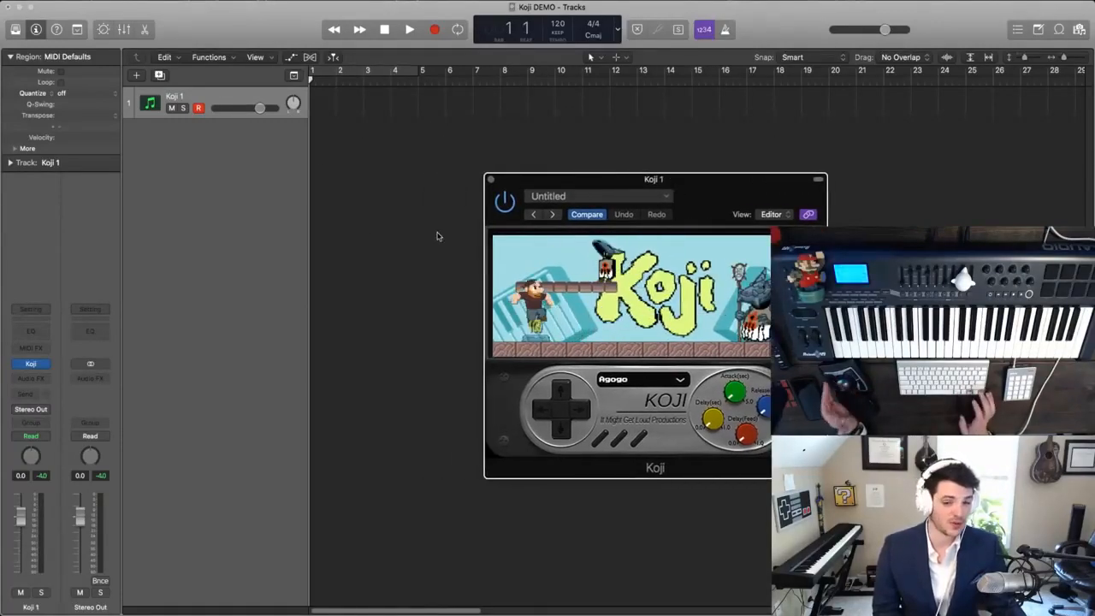
- Set the project tempo to 140 in the Tempo list and play the project with the metronome on
key(d)
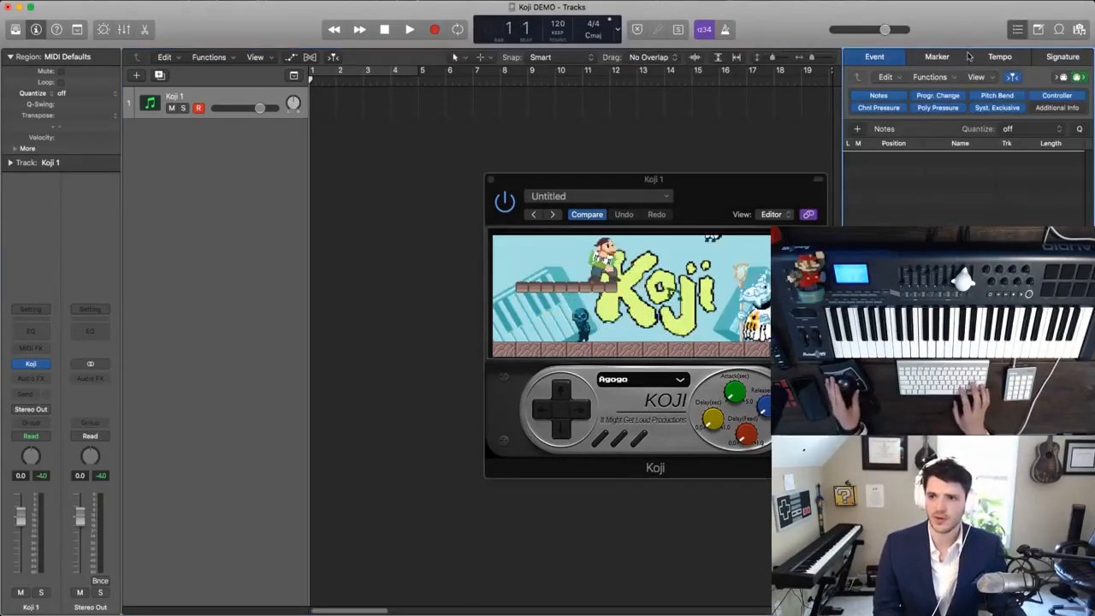
click(972, 56)
double_click(919, 126)
text(140)
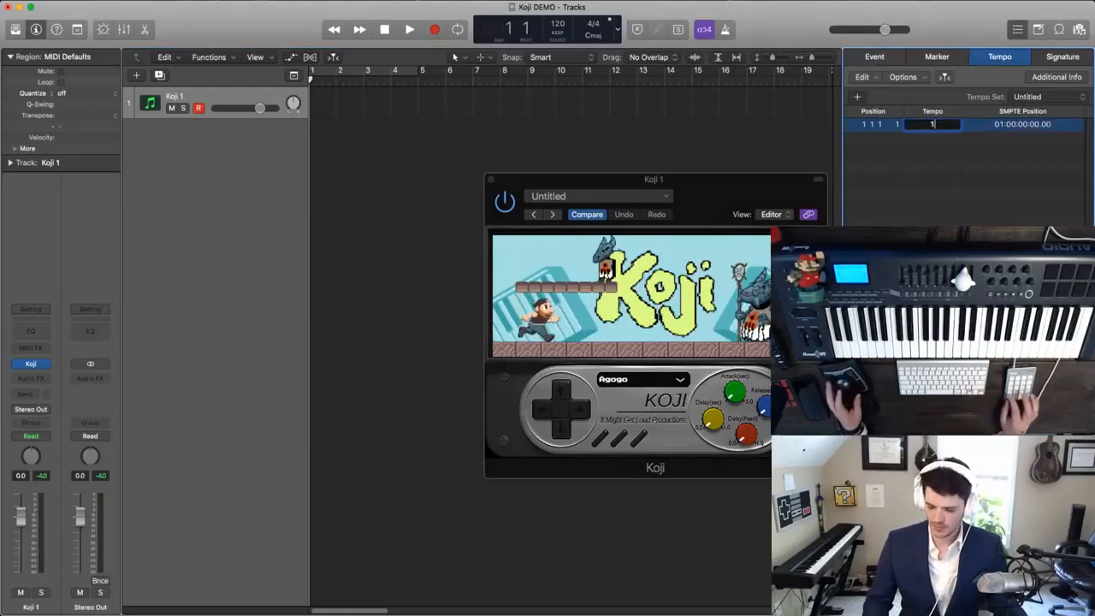
key(Return)
key(space)
key(k)
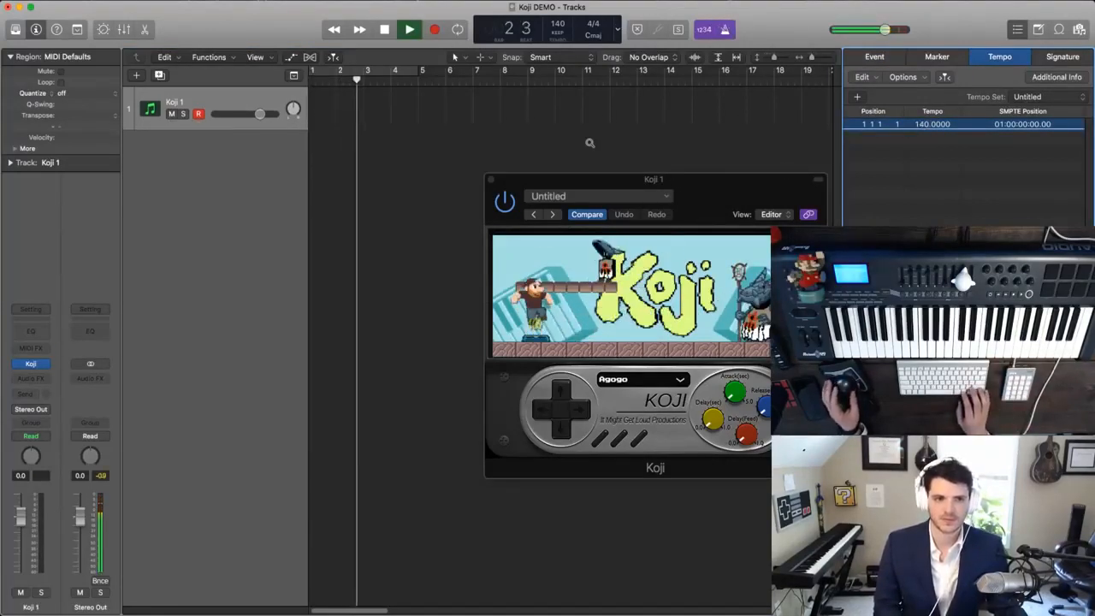
- Set the project tempo to 130, listen to the click from the start, and close the Tempo list
double_click(923, 125)
text(130)
key(Return)
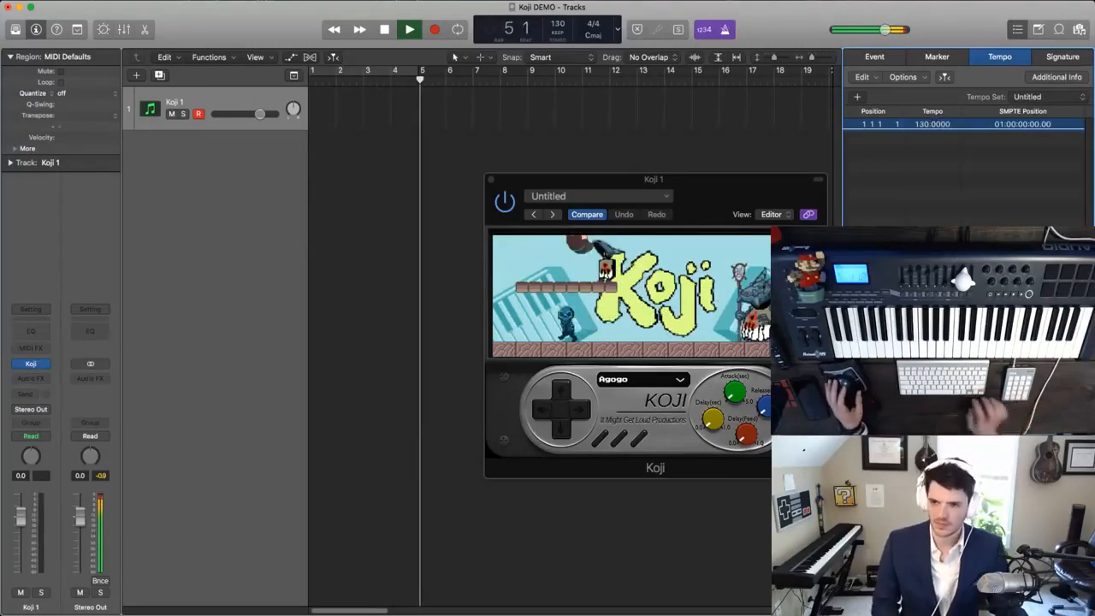
key(Return)
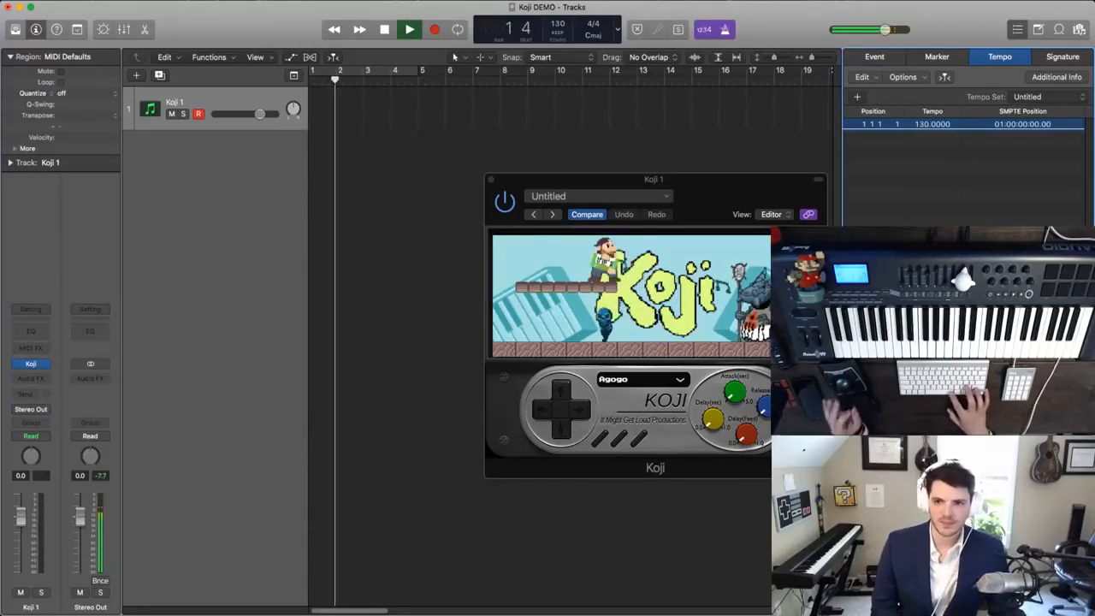
double_click(923, 128)
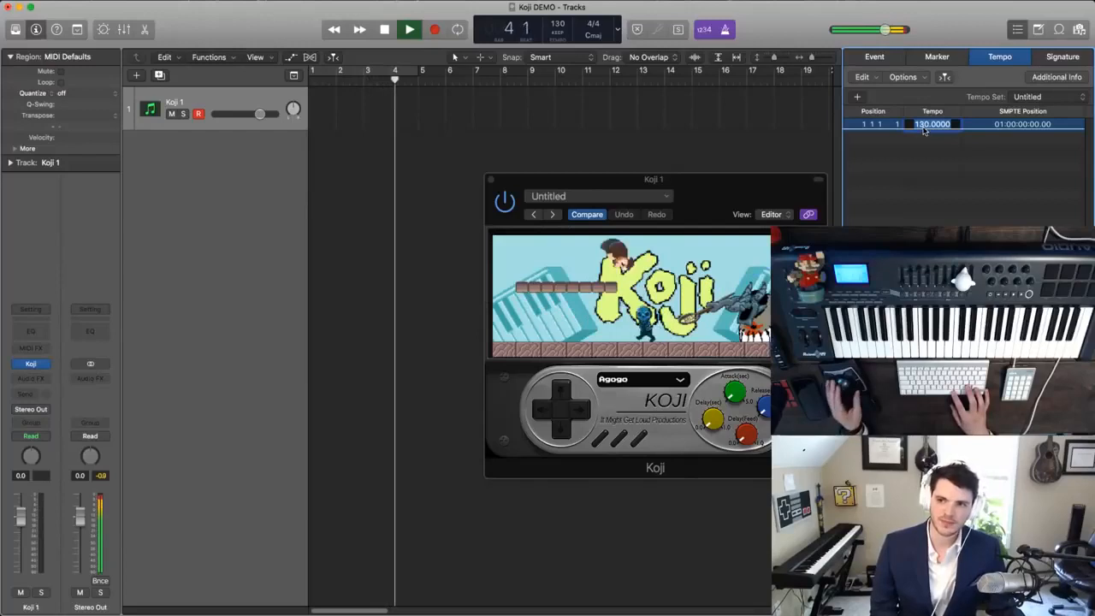
click(929, 142)
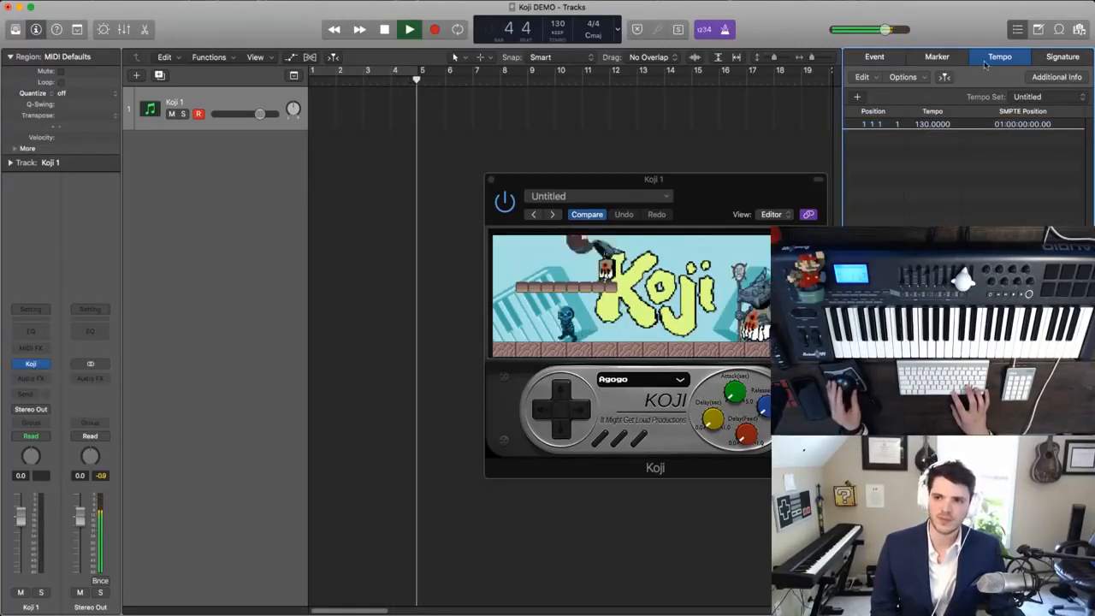
click(1017, 30)
key(space)
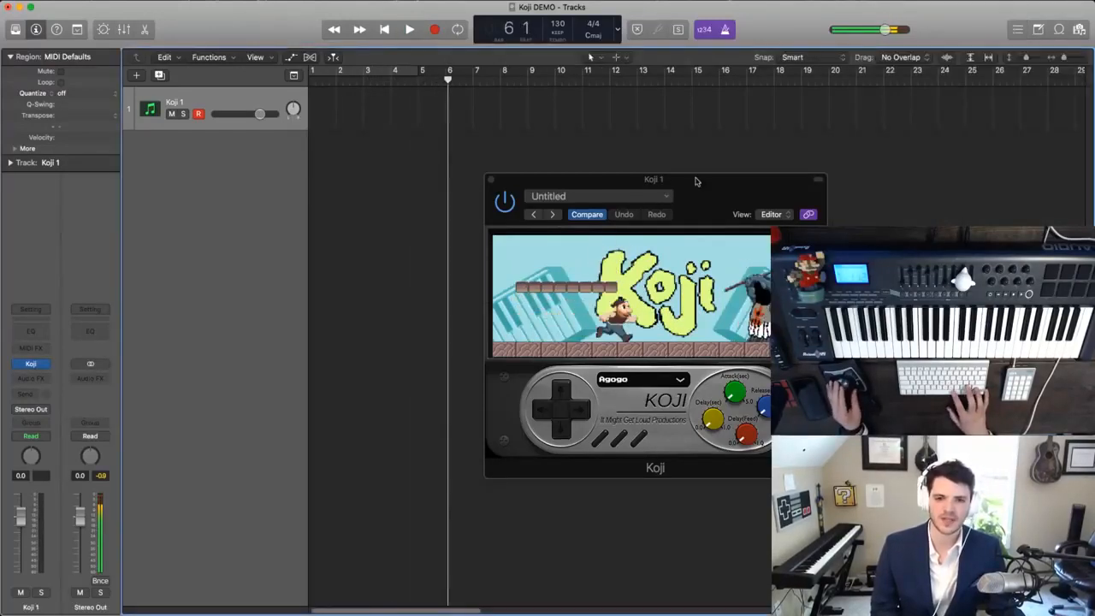
drag(687, 181, 658, 169)
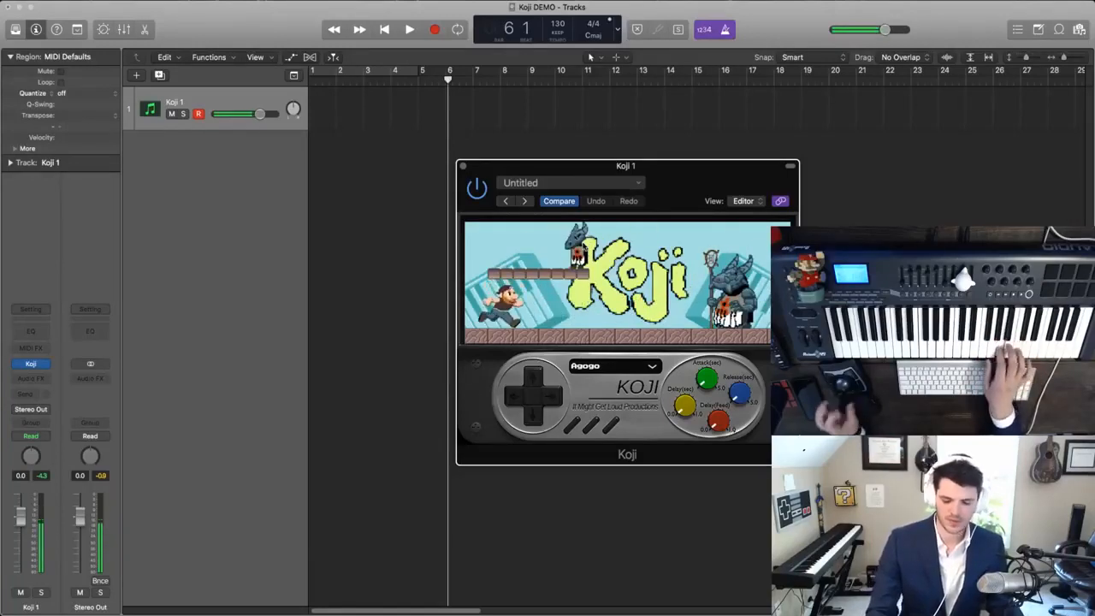
- Listen to the metronome click from the start of the project and stop playback
click(613, 365)
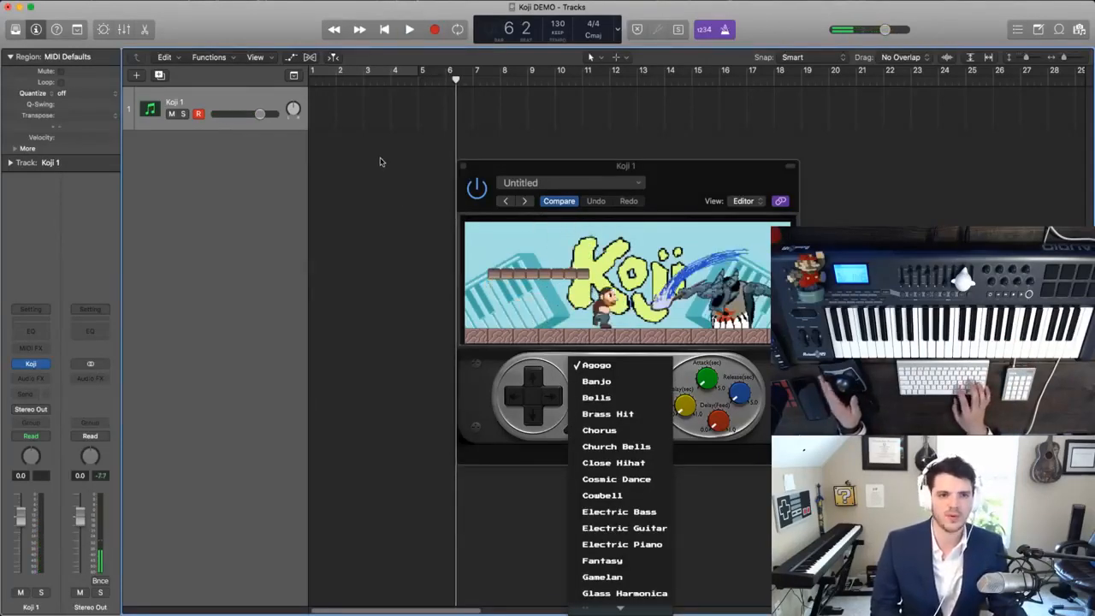
key(Return)
key(space)
key(super+Right)
key(super+Right)
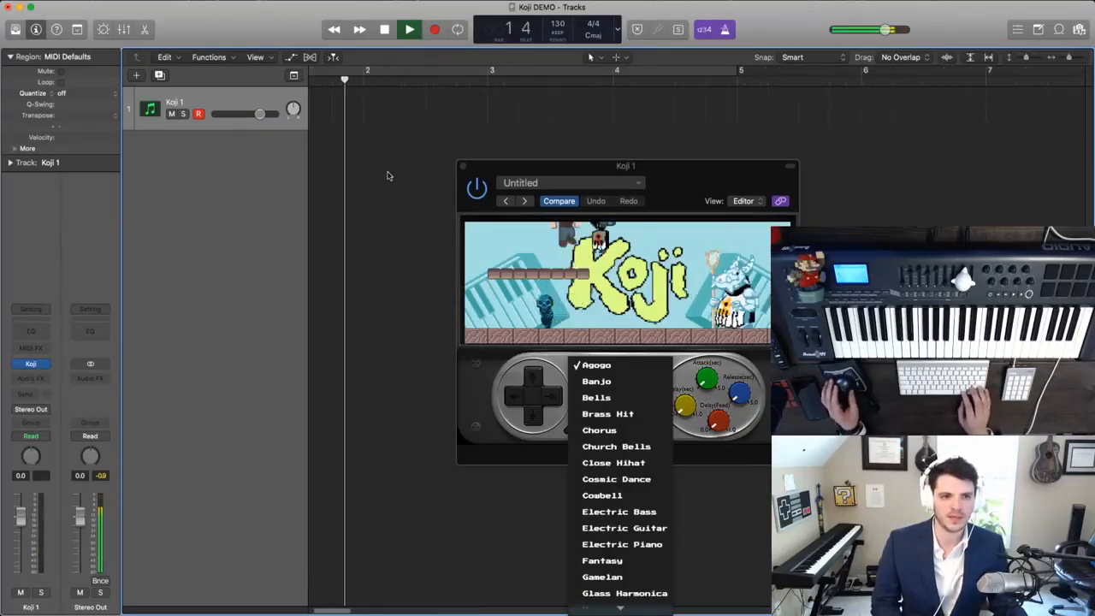
key(space)
- Set the project tempo to 128 in the Tempo list and close the list
click(1018, 29)
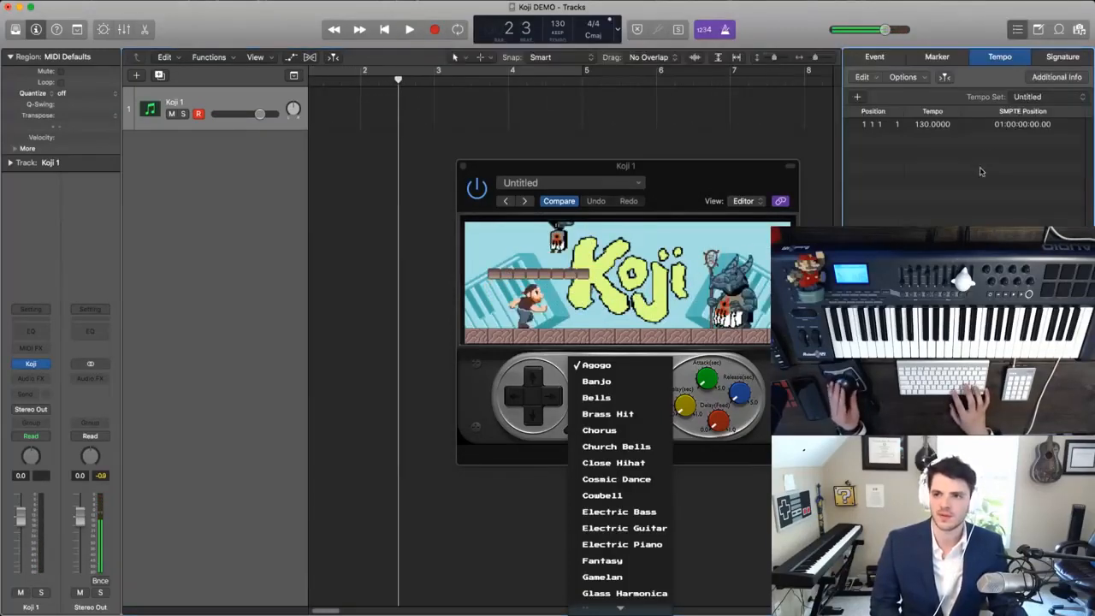
double_click(931, 124)
text(1128)
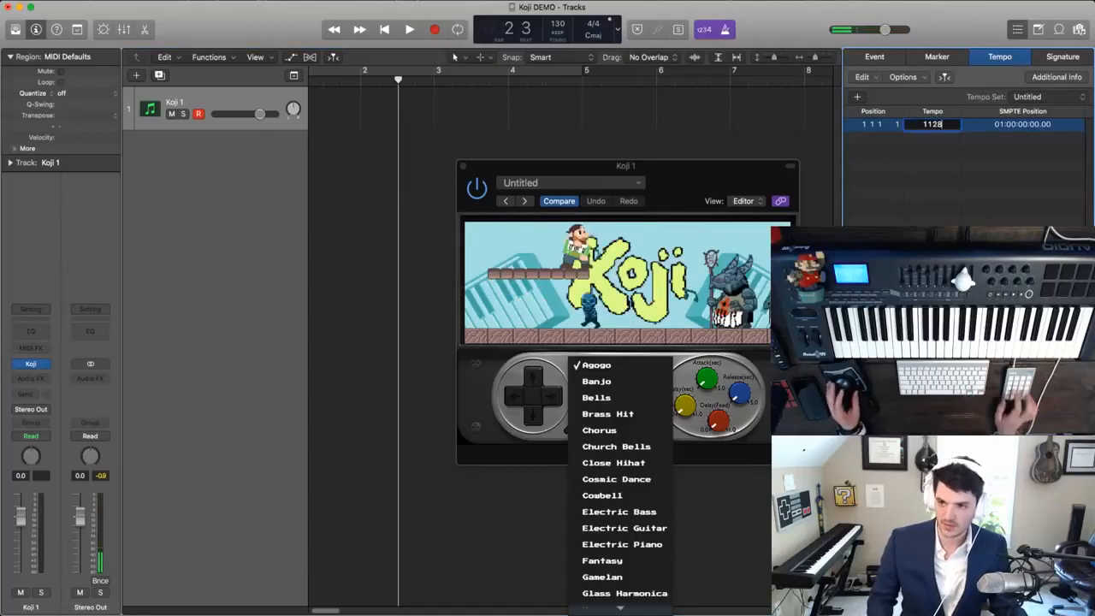
text(28)
key(Return)
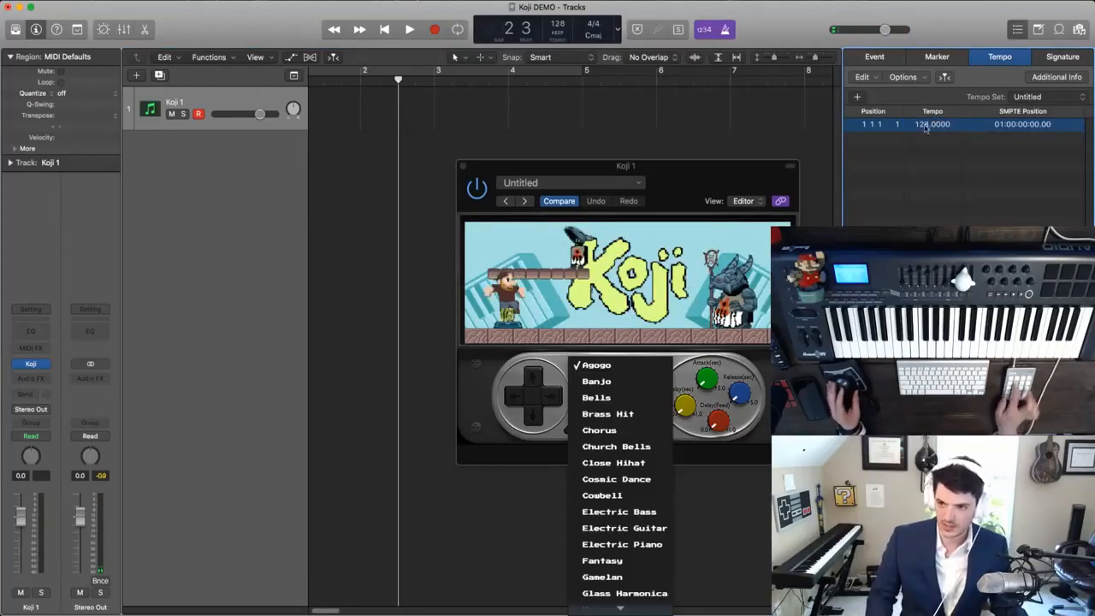
click(1018, 29)
- Play from the project start and record an Agogo melody on the Koji 1 track from bar 2 through bar 9
key(Return)
key(space)
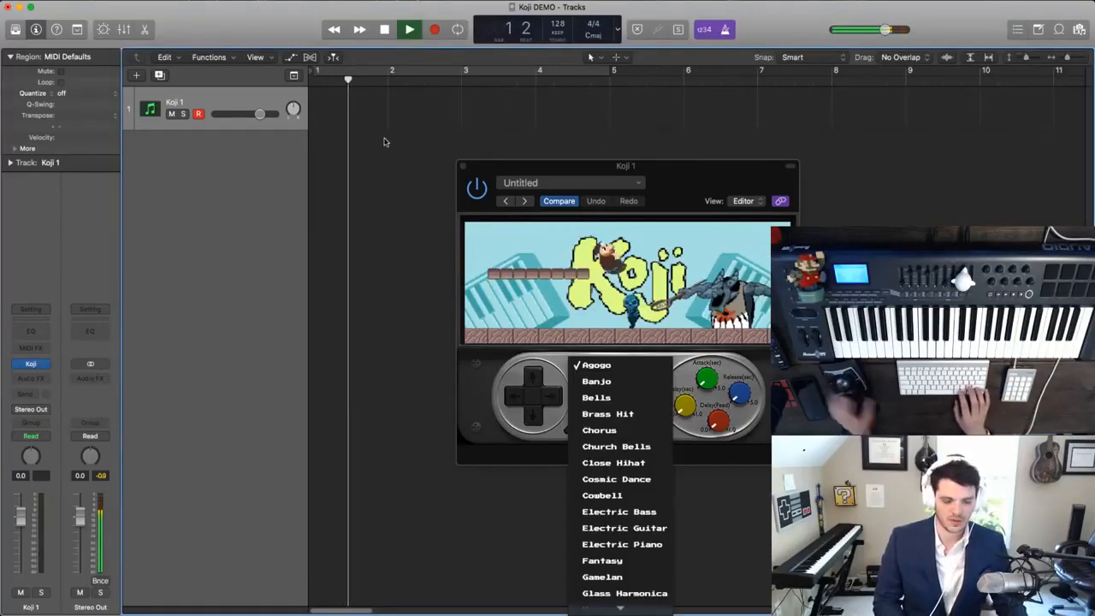
key(r)
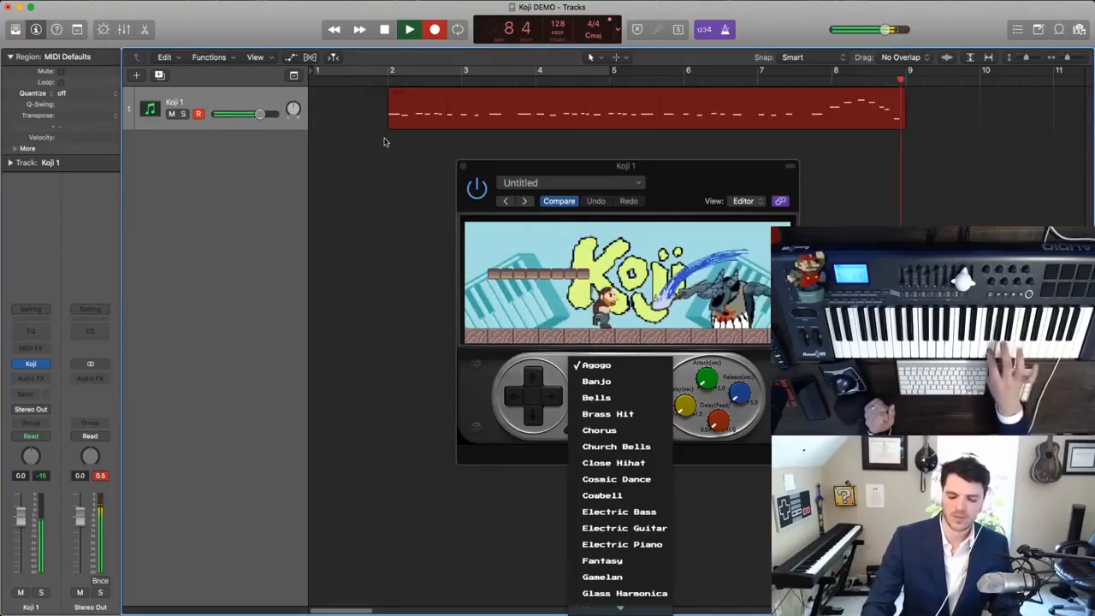
key(space)
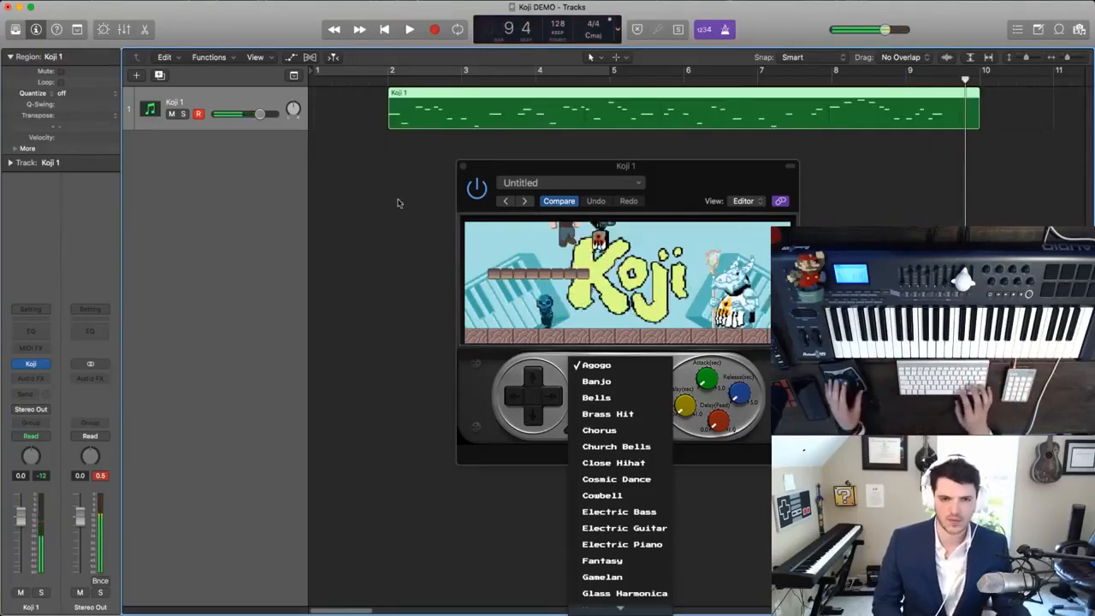
- Open the recorded Koji 1 region in the Piano Roll and move the Koji plug-in window clear of the editor
click(406, 172)
click(443, 117)
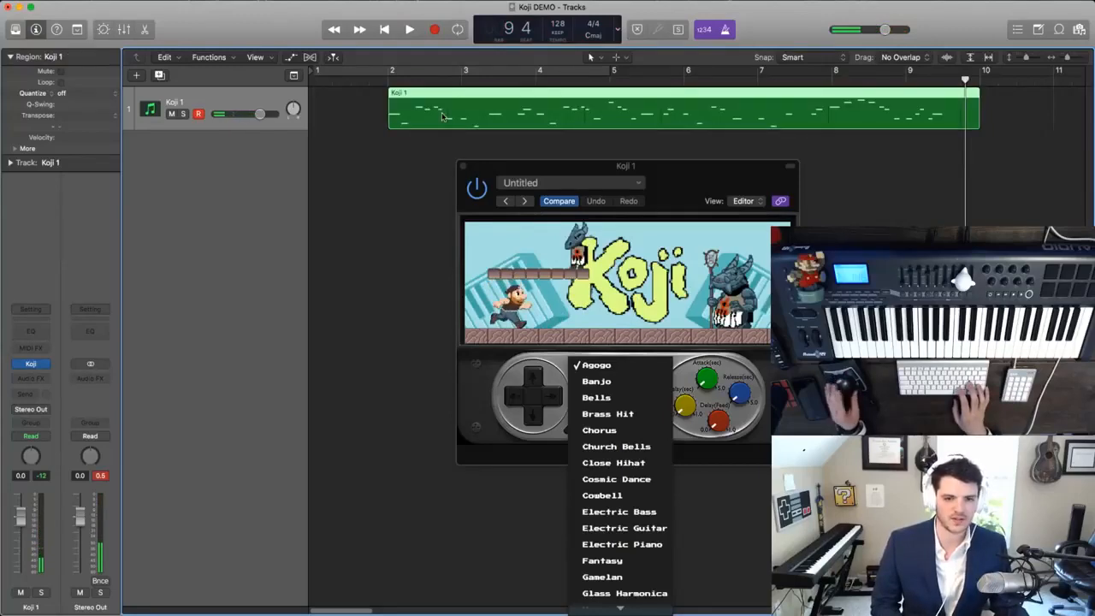
double_click(442, 116)
drag(643, 172, 449, 106)
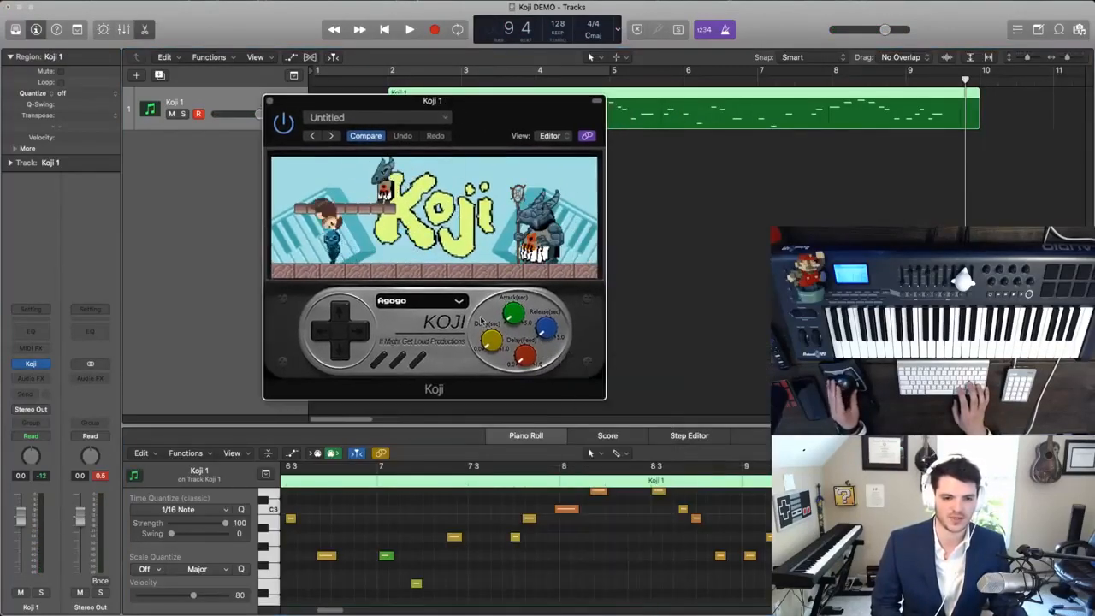
- Close the Koji plug-in window, enlarge the Piano Roll, and fit all notes of the Koji 1 region in it
click(271, 104)
click(427, 330)
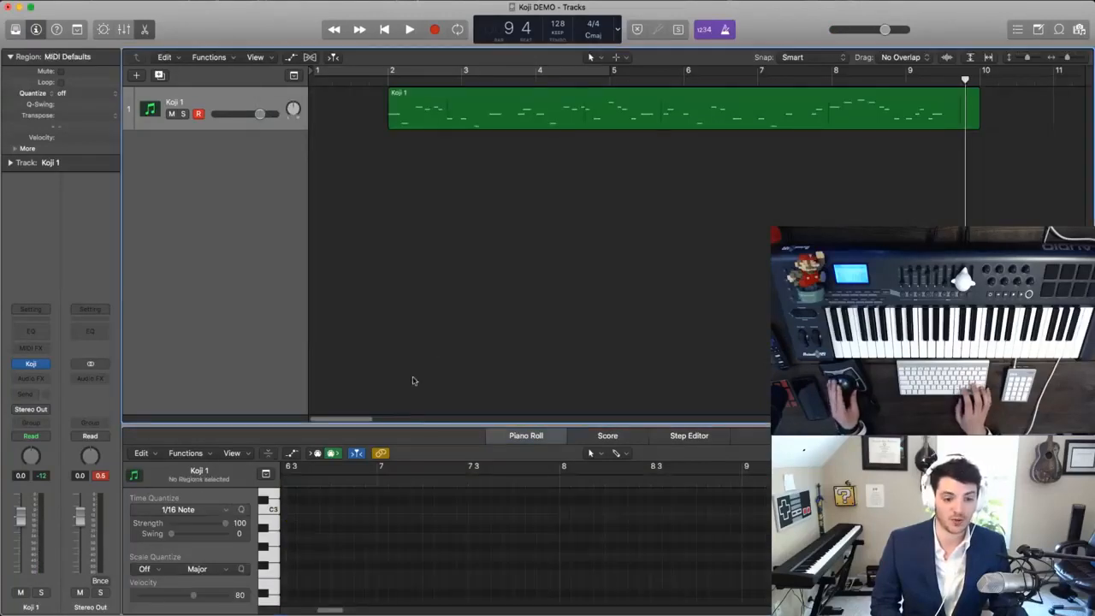
click(427, 127)
scroll(396, 377, right, 10)
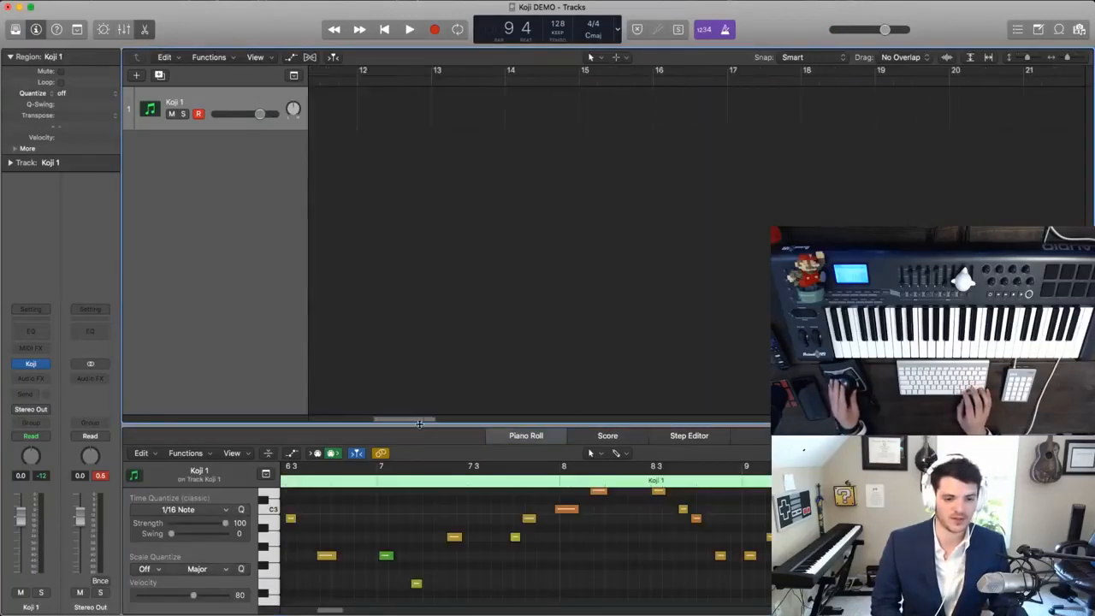
scroll(396, 377, left, 10)
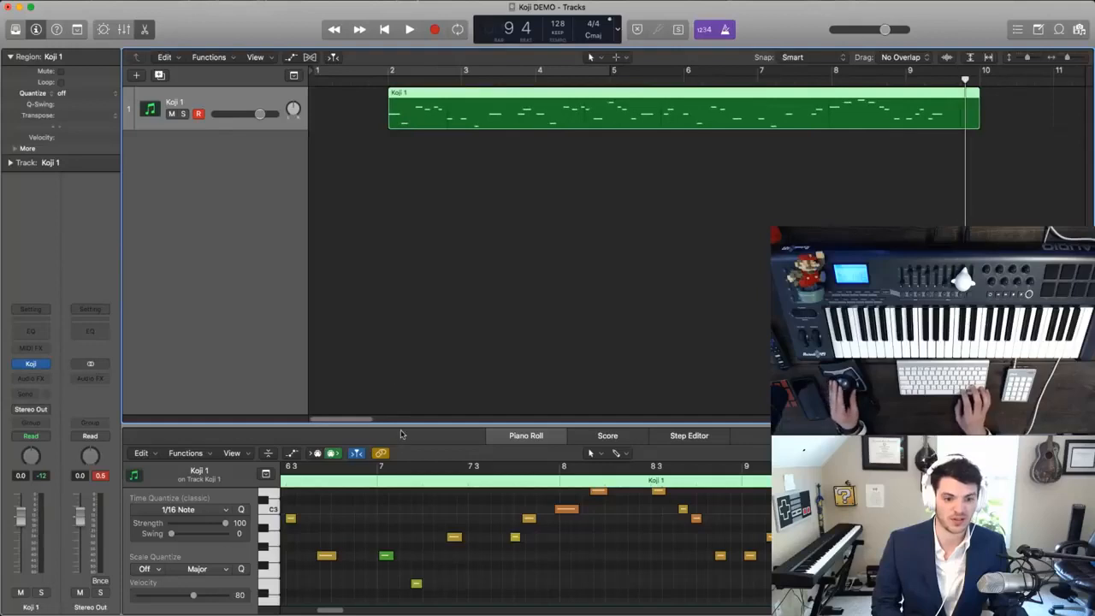
drag(400, 423, 398, 279)
key(z)
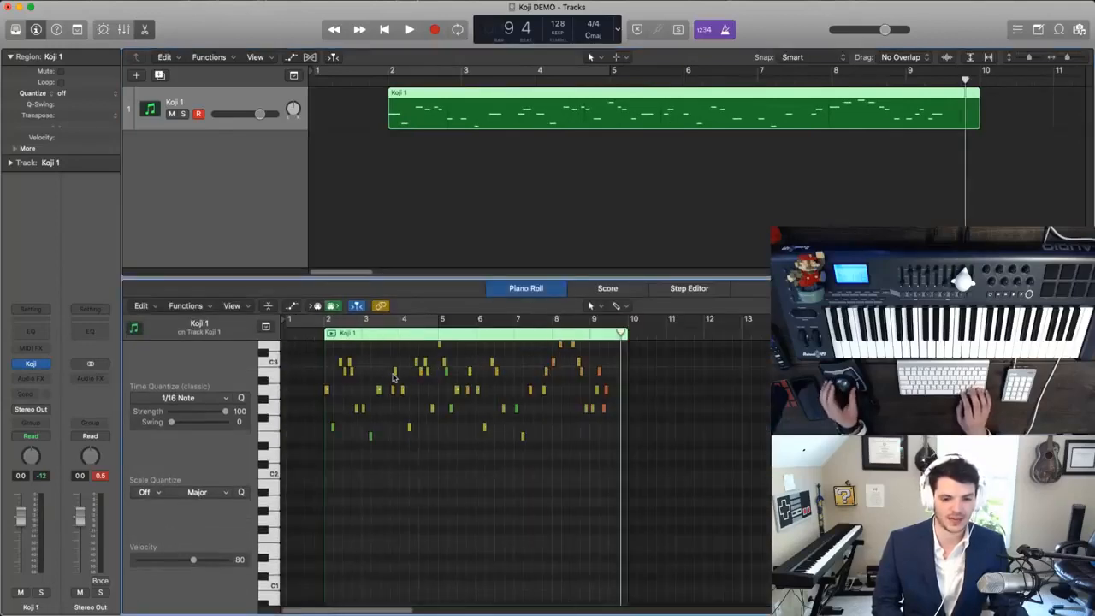
- Select all notes of the Koji 1 region and play the melody while inspecting them in the Piano Roll
key(super+a)
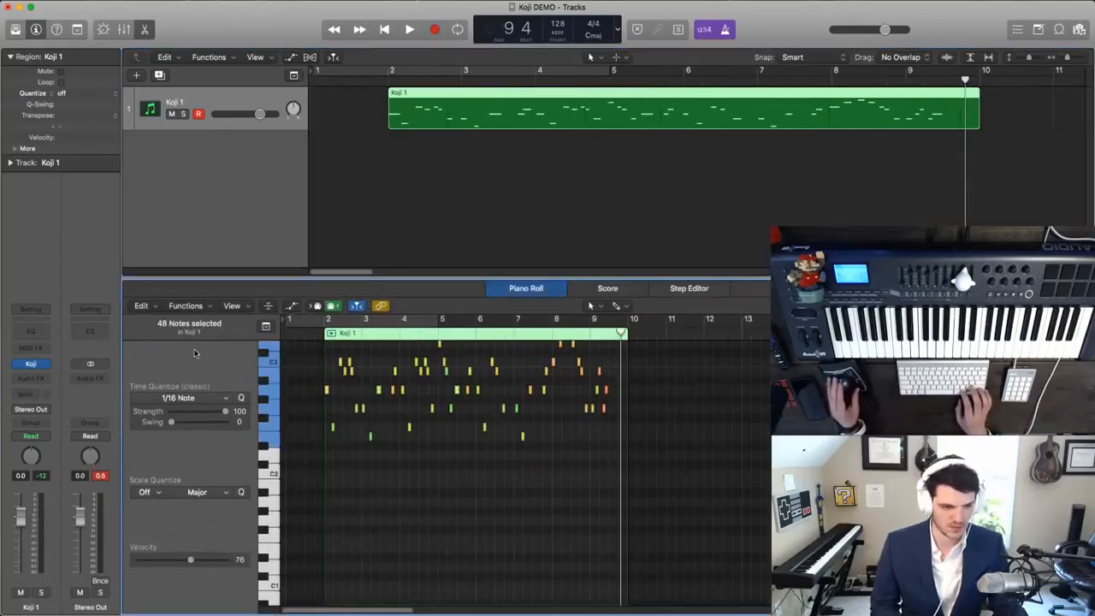
scroll(326, 396, up, 5)
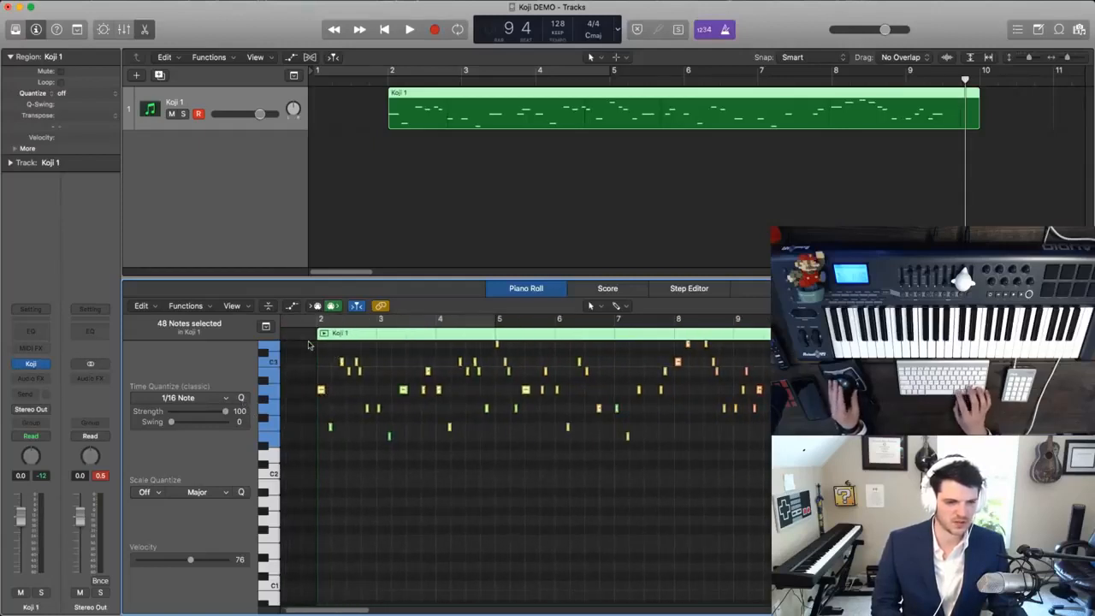
key(space)
scroll(340, 397, up, 4)
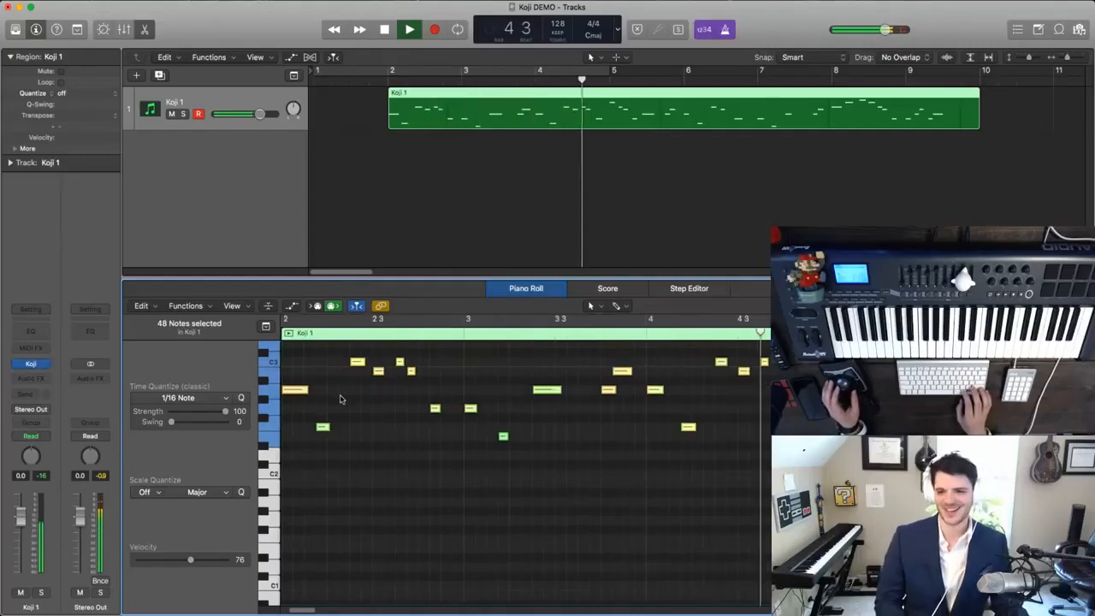
scroll(574, 419, down, 5)
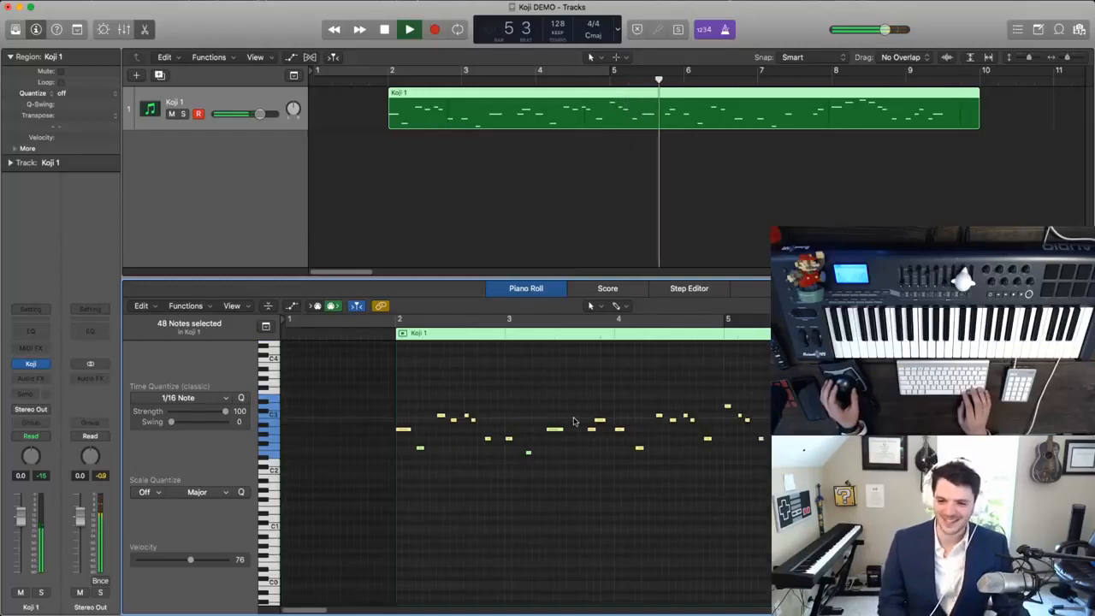
scroll(575, 420, right, 1)
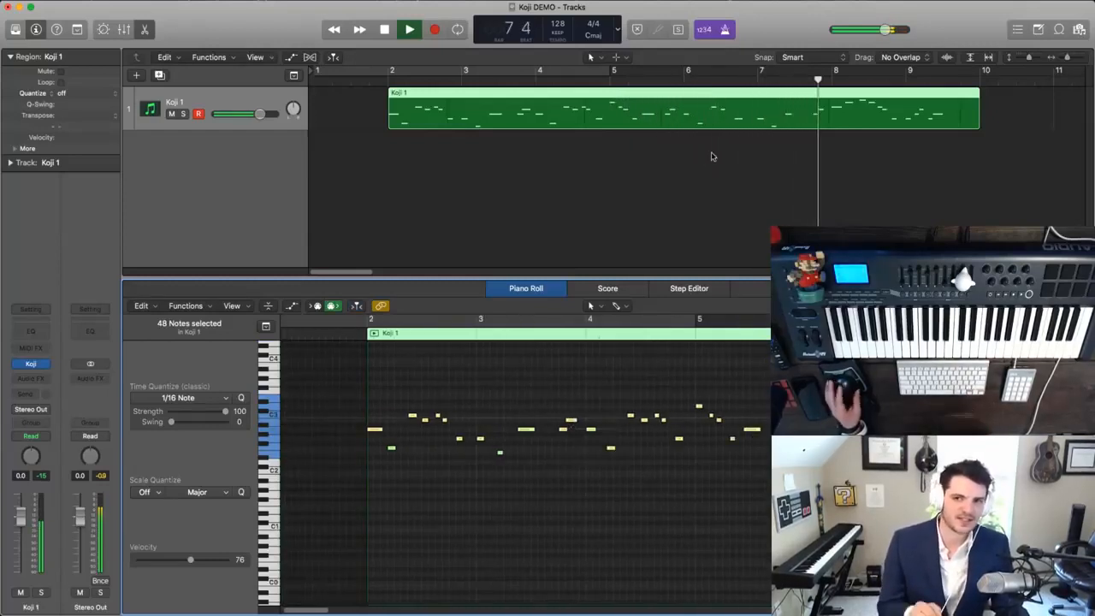
- Set the project tempo to 124 in the Tempo list and close the list
click(1032, 35)
click(1031, 34)
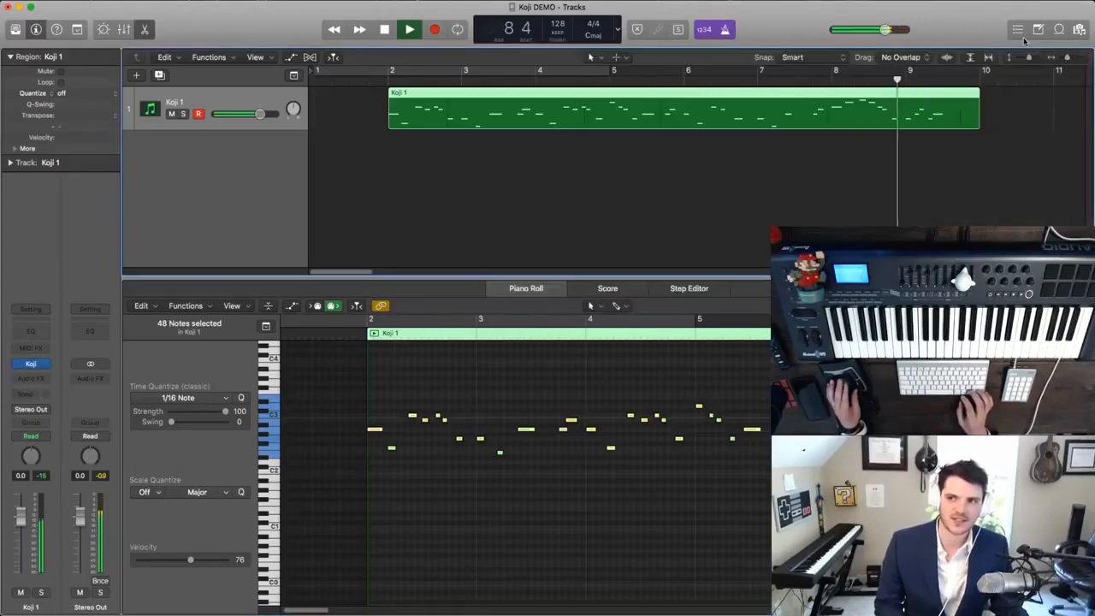
click(1018, 32)
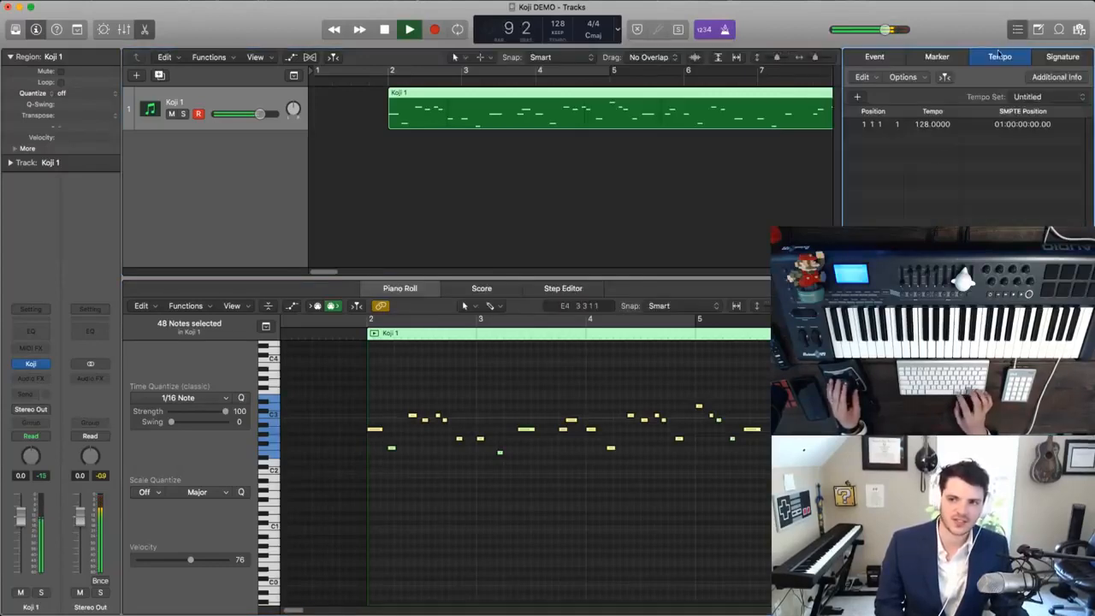
double_click(921, 125)
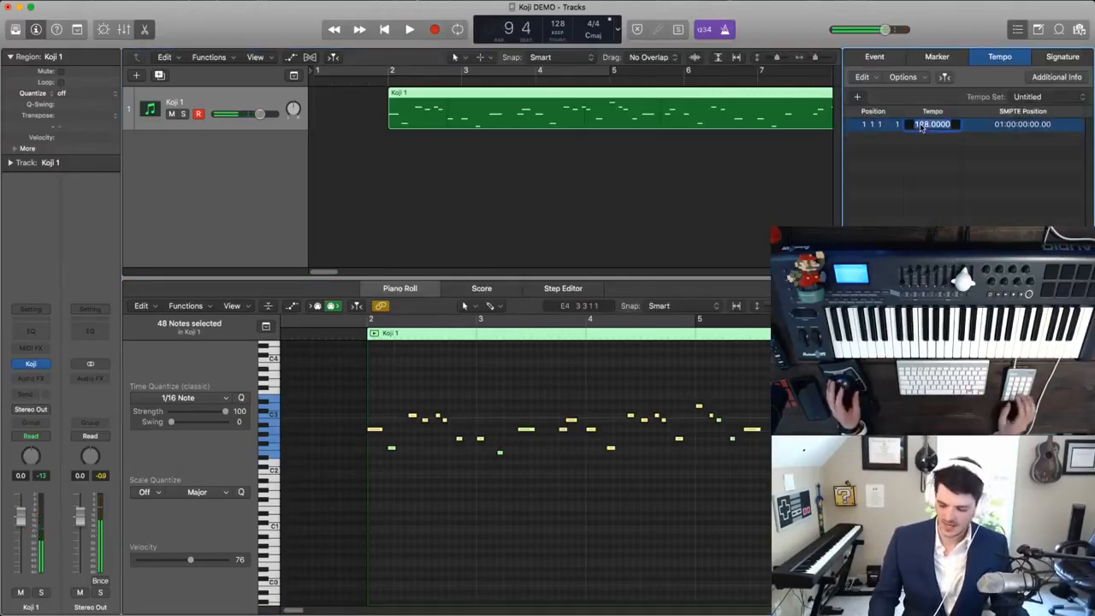
click(1017, 31)
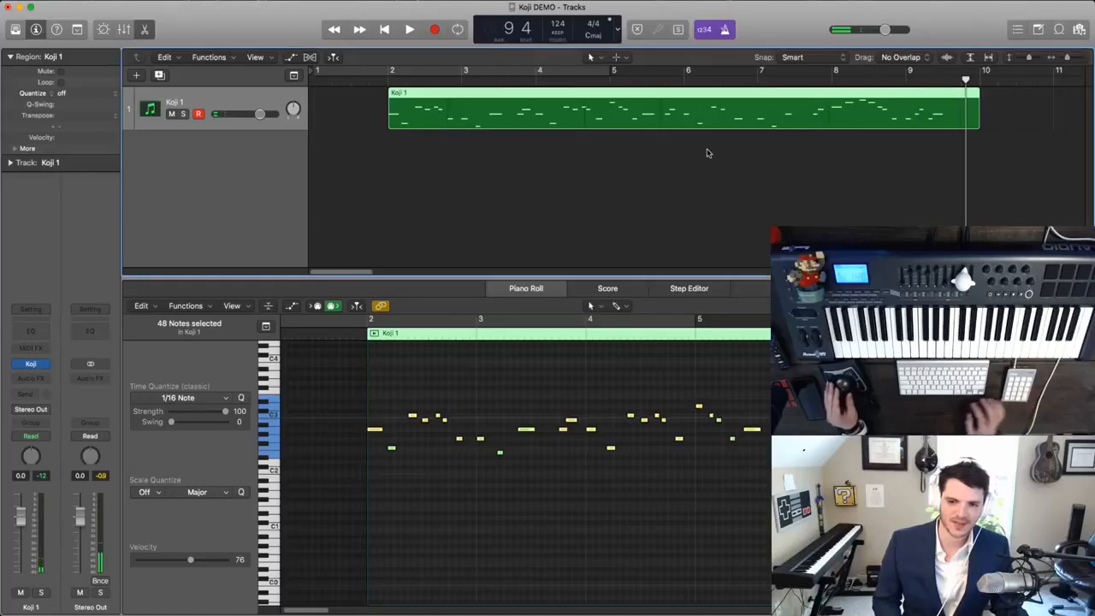
- Close the Piano Roll, then rename the Koji 1 track Agogo and duplicate it as a second instrument track
click(148, 30)
key(super+Left)
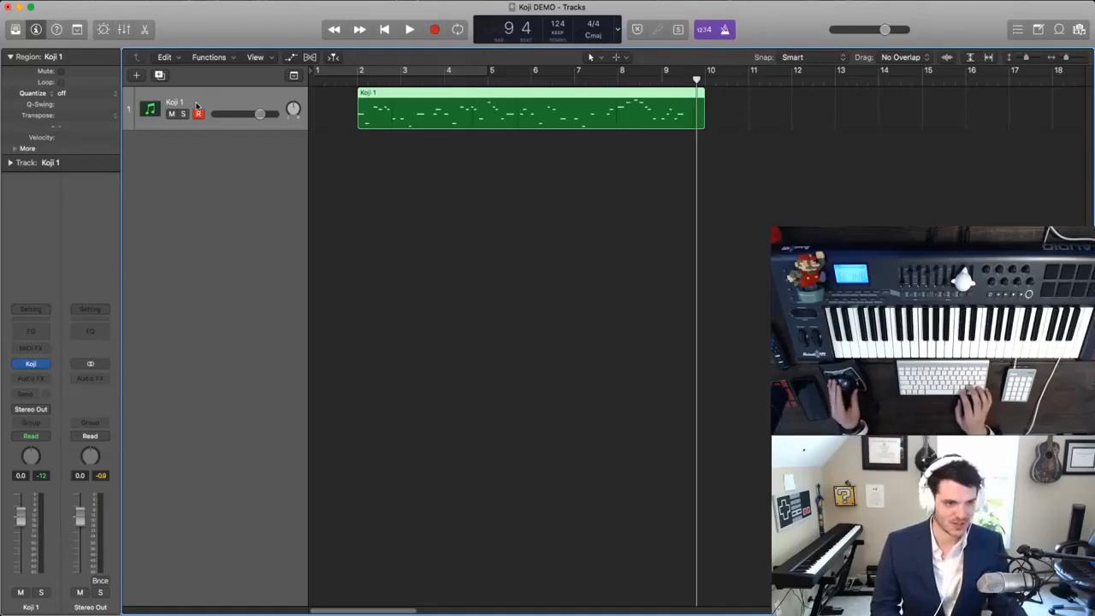
key(Return)
key(super+d)
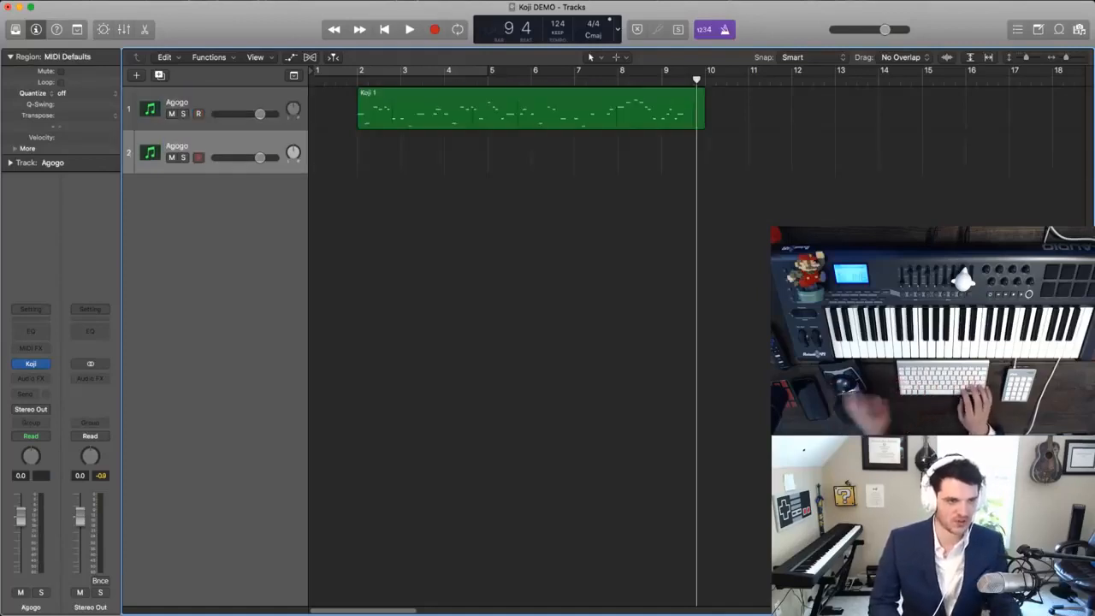
- Open the Koji plug-in of the second track and choose the Synth Bass sound
key(super+Down)
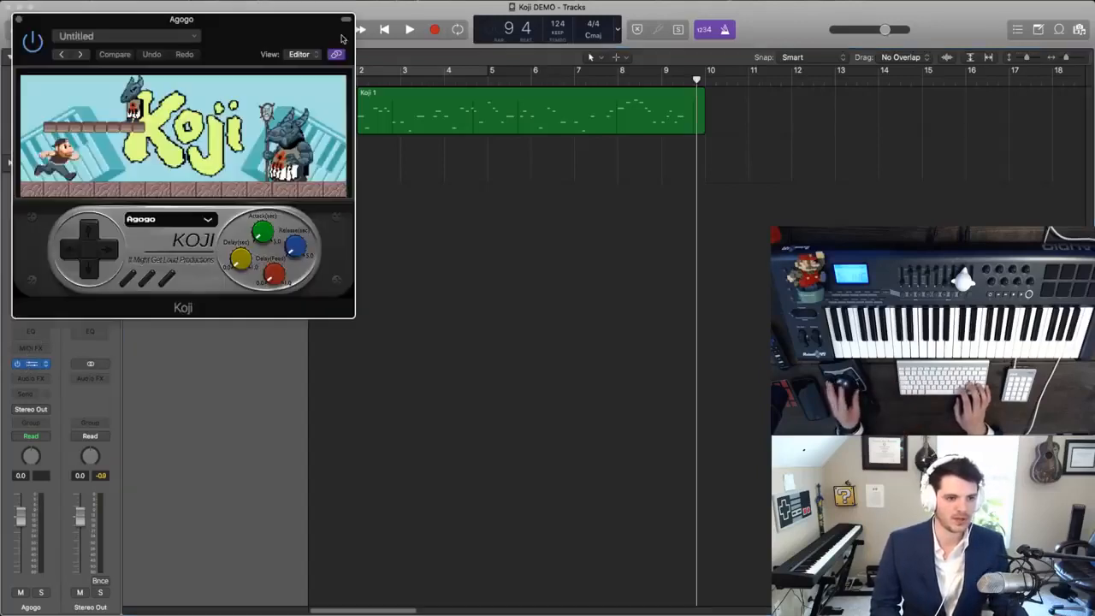
drag(272, 32, 553, 132)
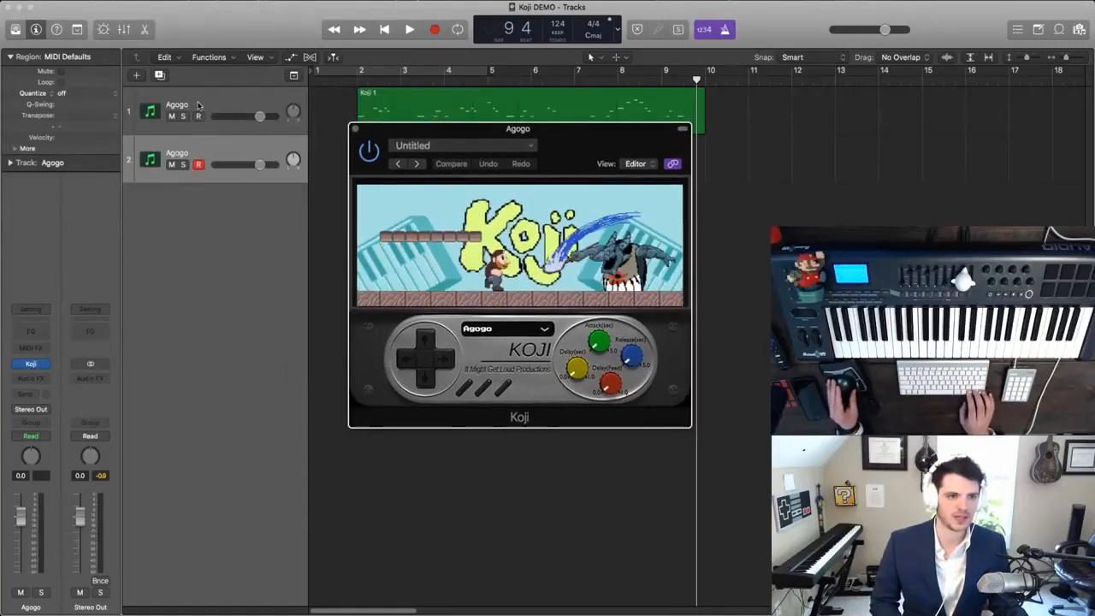
click(501, 332)
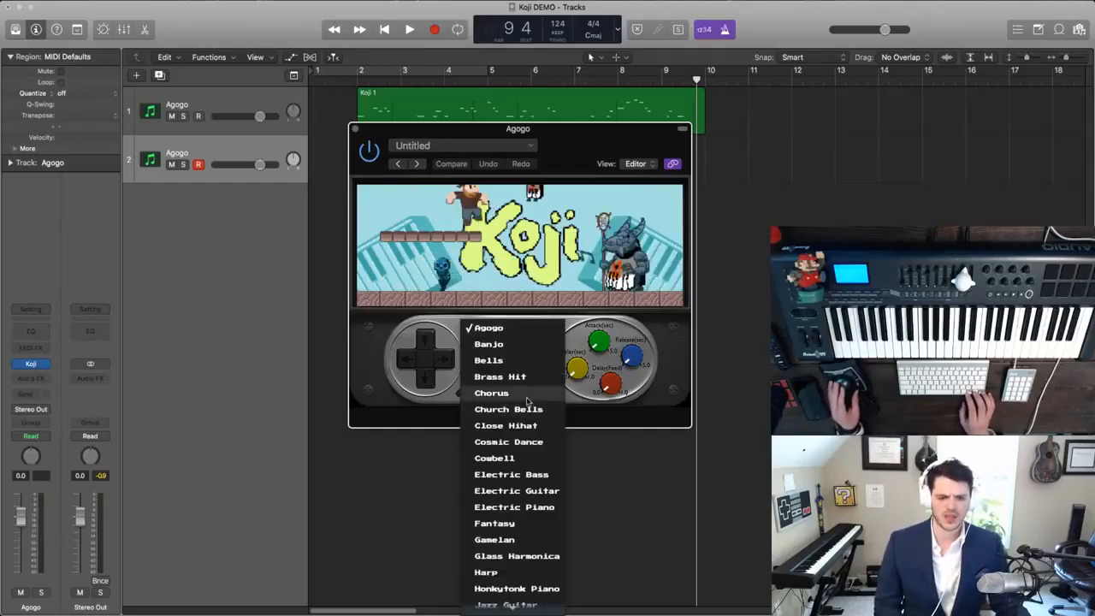
scroll(506, 445, down, 10)
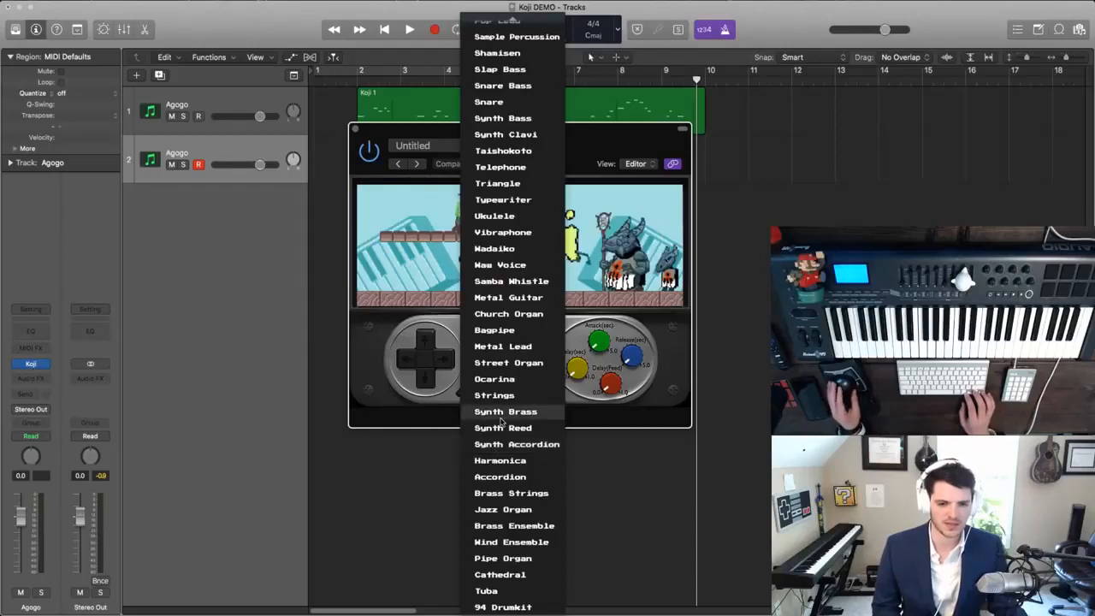
click(511, 122)
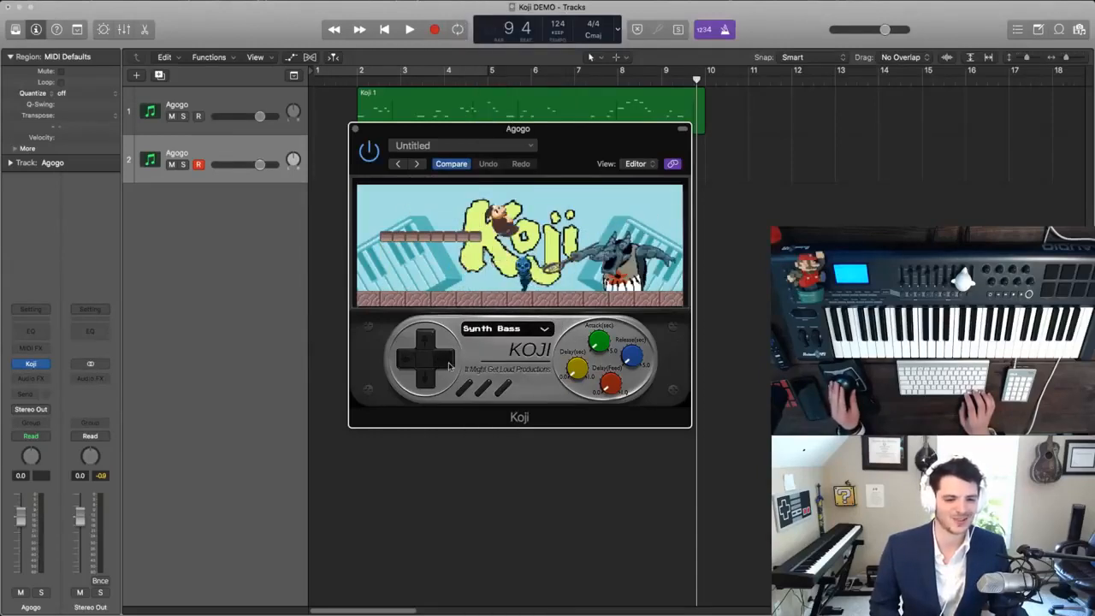
click(448, 366)
click(412, 364)
click(436, 365)
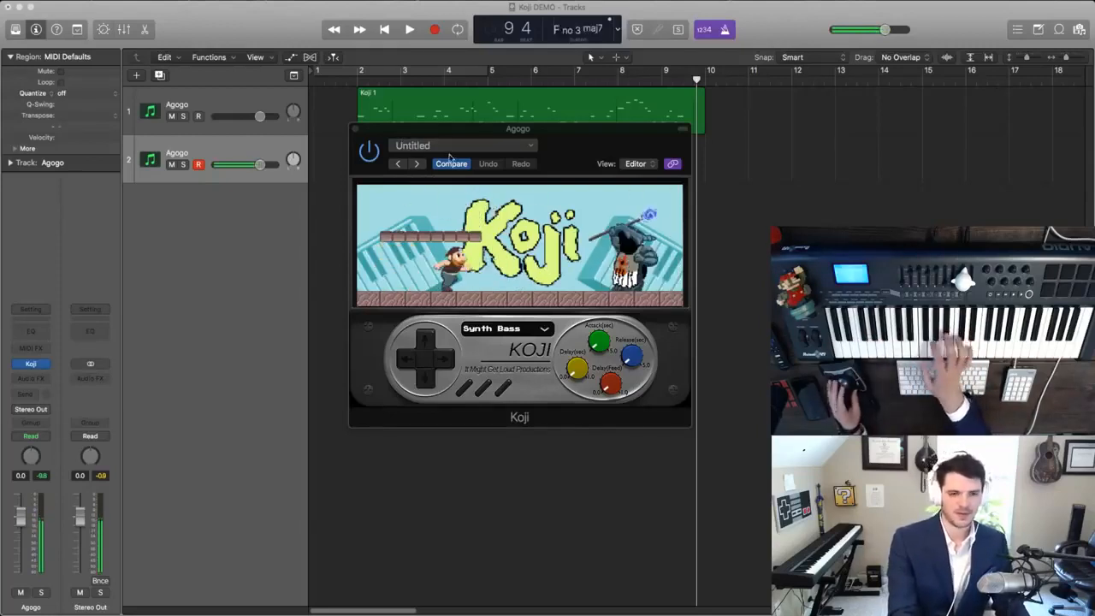
- Close the Koji plug-in window and rename the second track Synth Bass
click(355, 129)
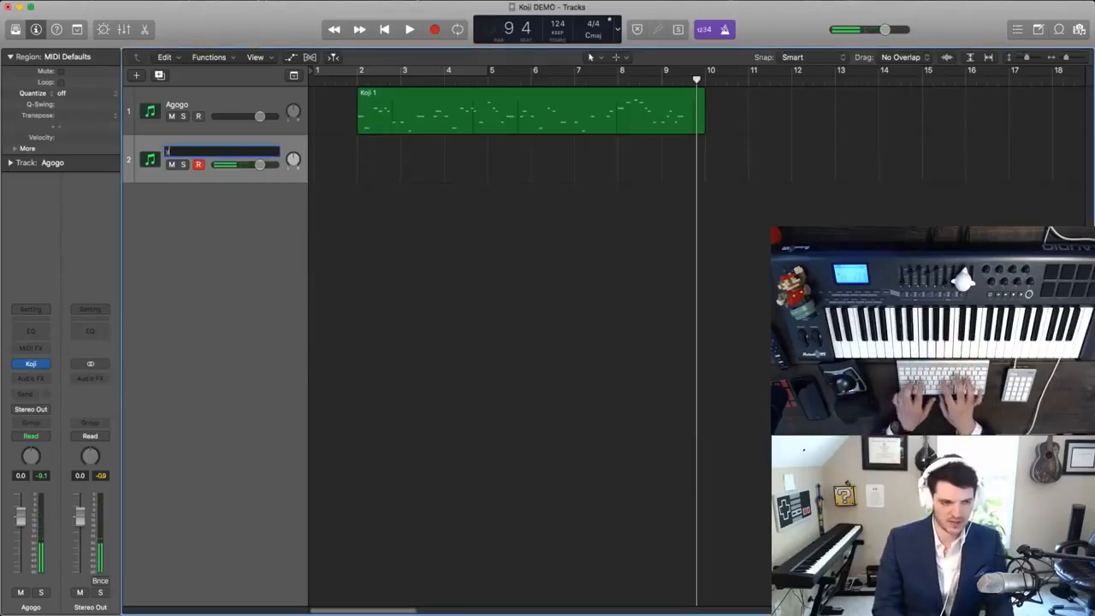
key(Return)
key(Return)
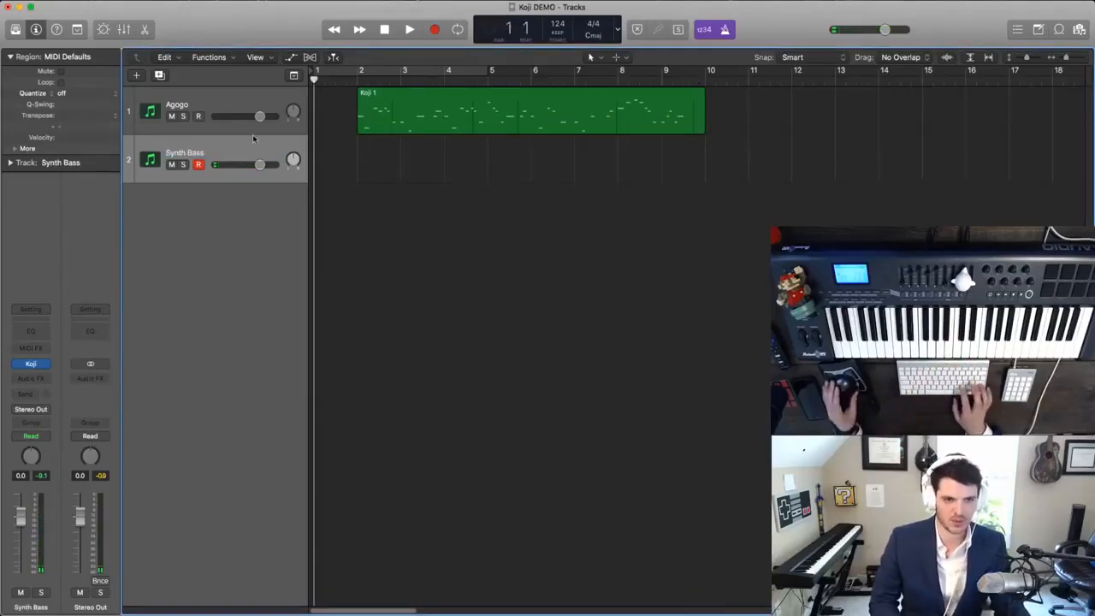
- Play the Agogo melody from the project start to rehearse the bass line, and stop in bar 6
key(space)
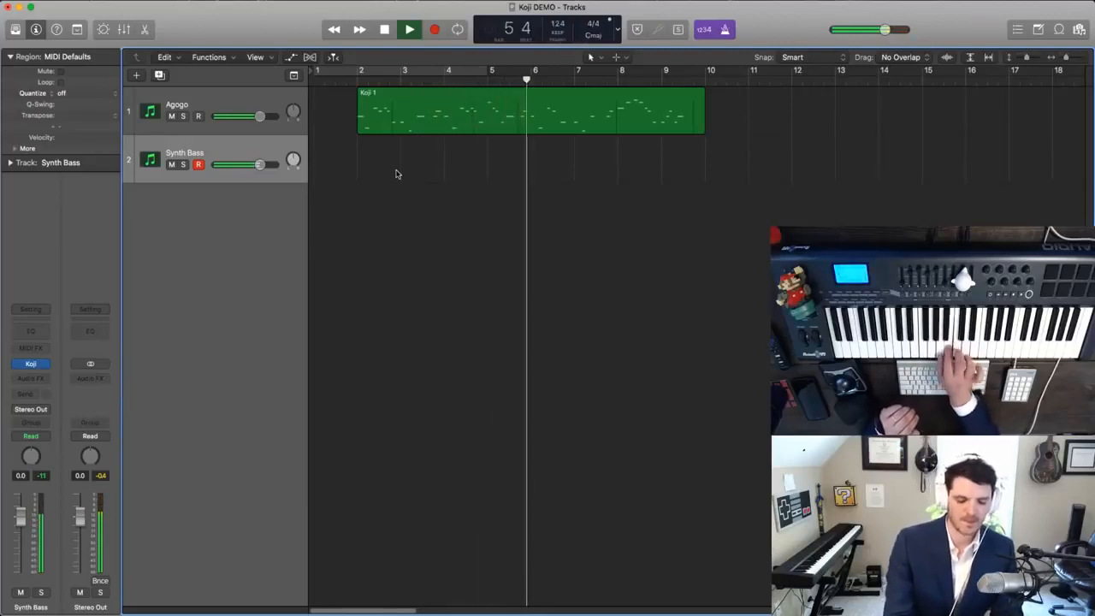
key(space)
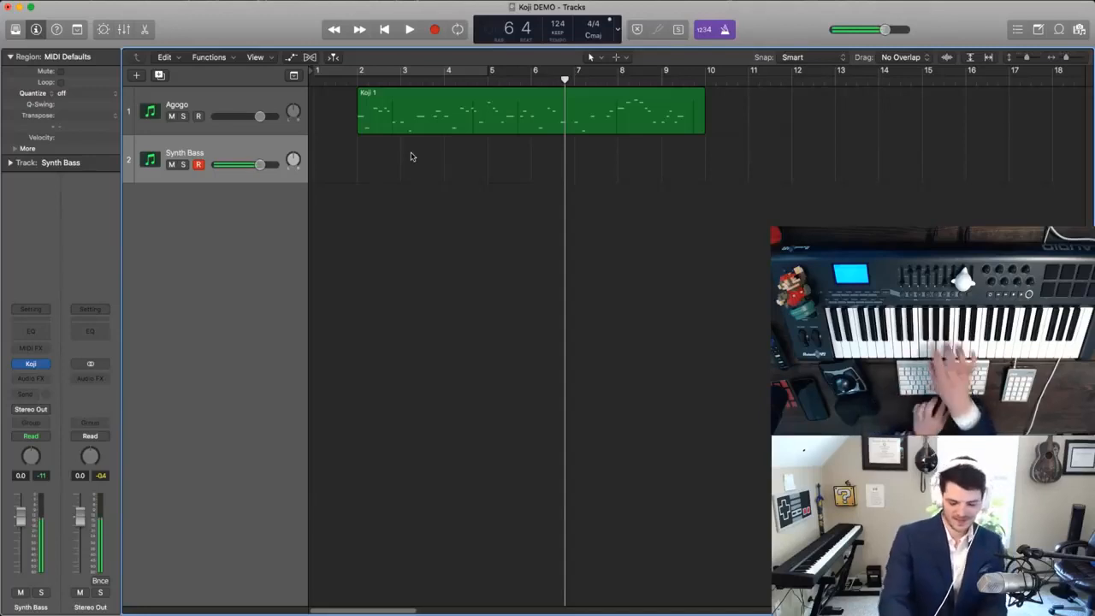
- Record a Synth Bass take from the project start and stop recording in bar 4
key(Return)
key(r)
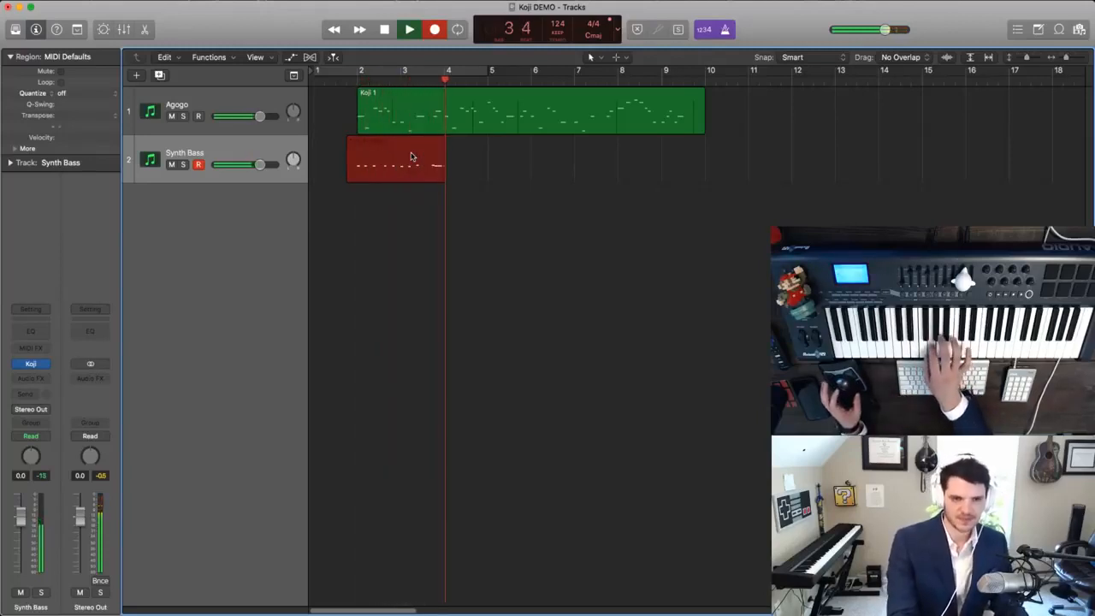
key(space)
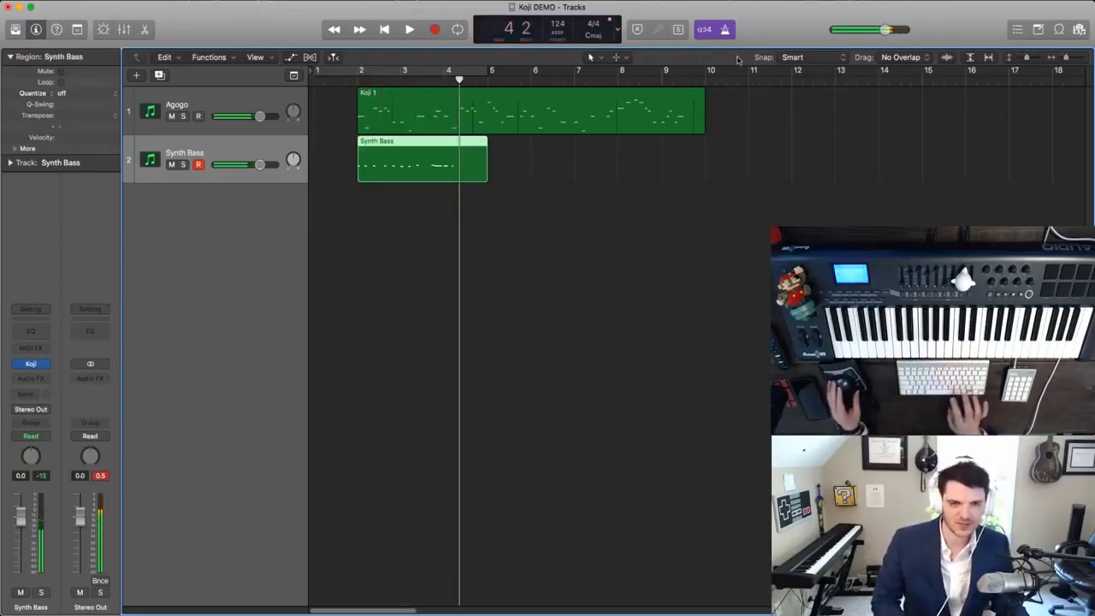
- Set the project tempo back to 128 in the Tempo list and close the list
click(1015, 30)
click(922, 135)
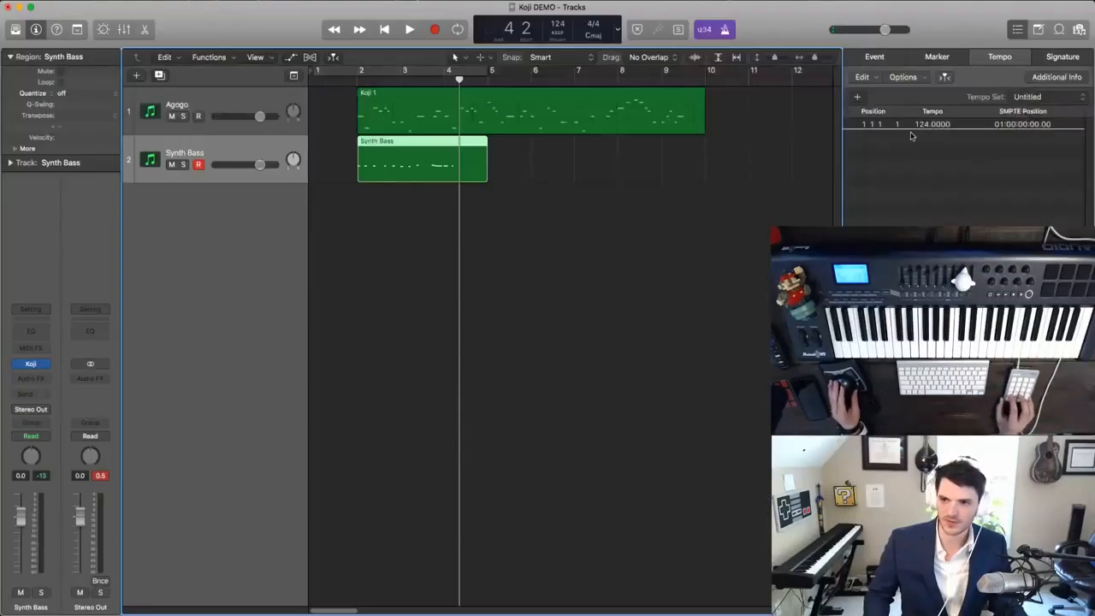
double_click(919, 126)
text(1)
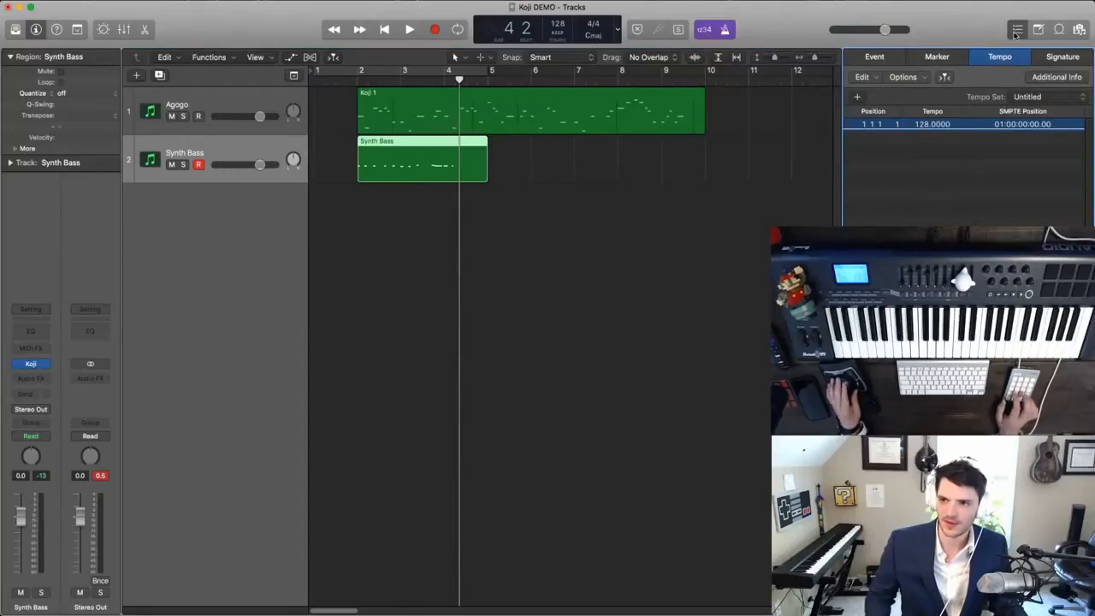
click(1017, 30)
- Delete the short recorded region from the Synth Bass track
click(555, 163)
click(433, 157)
key(Delete)
- Record another Synth Bass take under the melody through bar 15 and undo the recording
click(359, 79)
key(r)
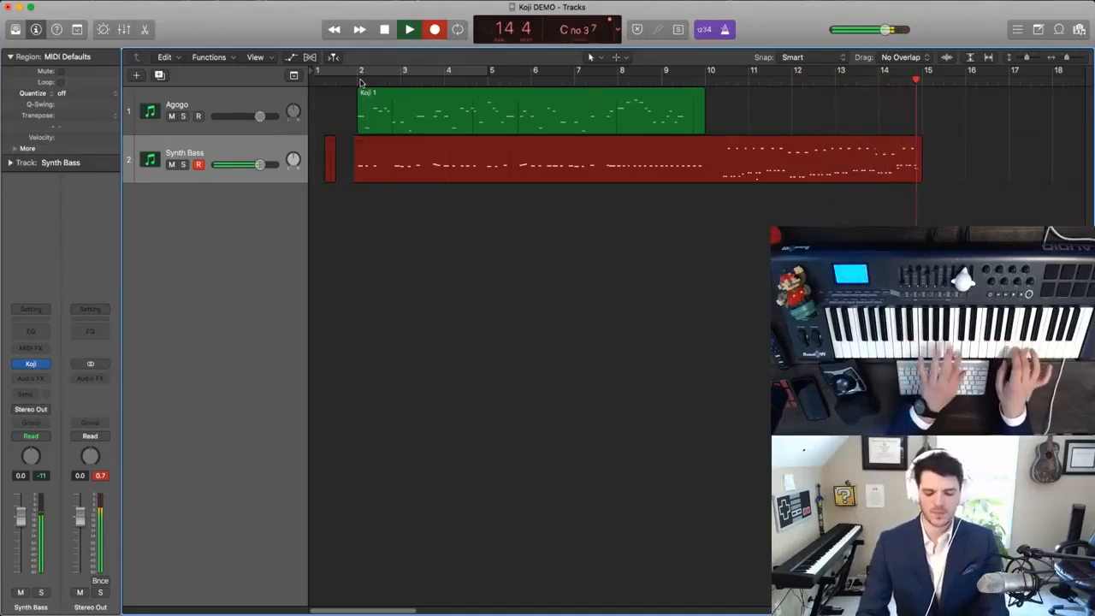
key(space)
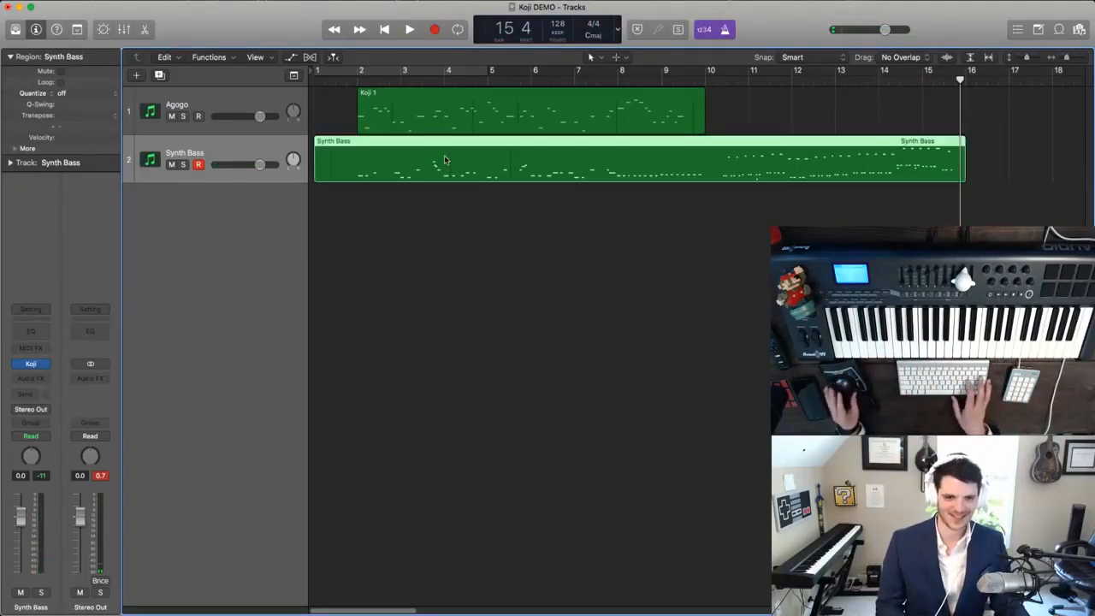
key(super+z)
- Record a Synth Bass take under the melody from the project start into bar 6 and delete the recorded region
click(347, 84)
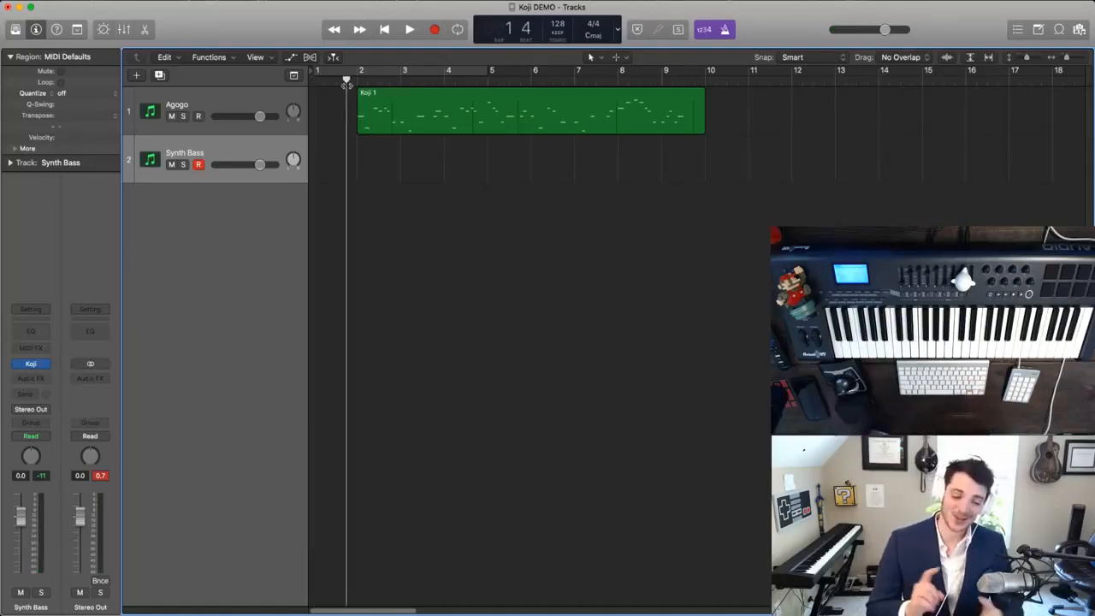
key(Return)
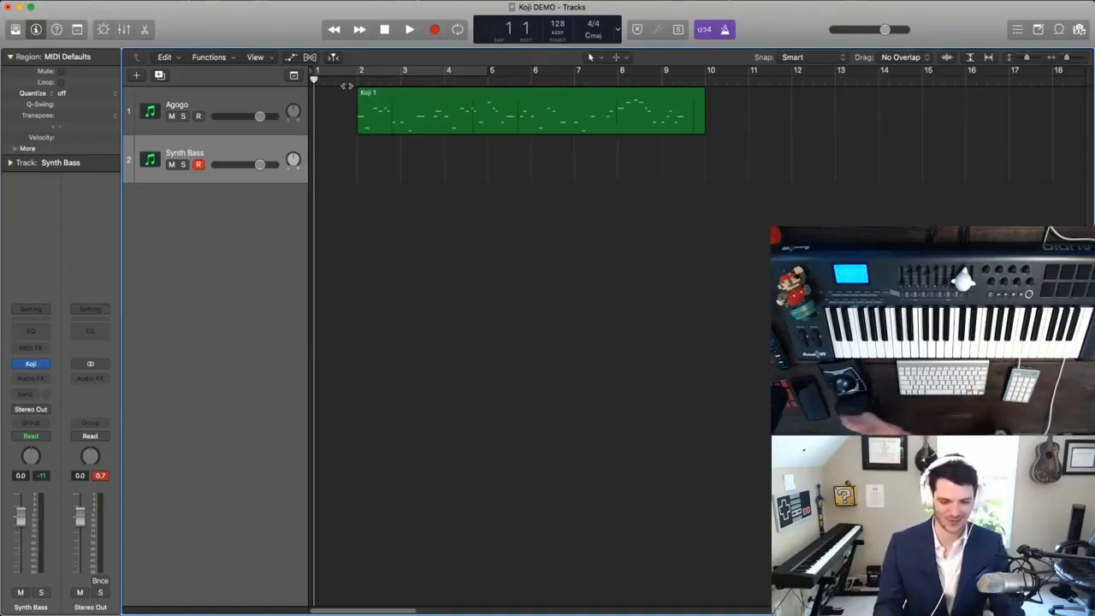
key(period)
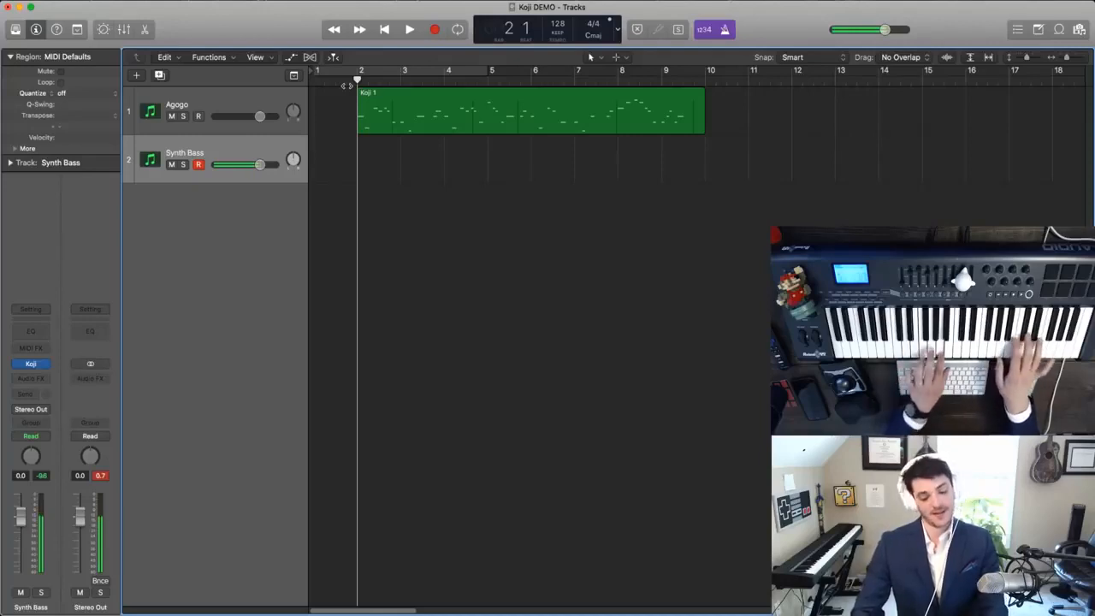
key(space)
key(comma)
key(comma)
key(comma)
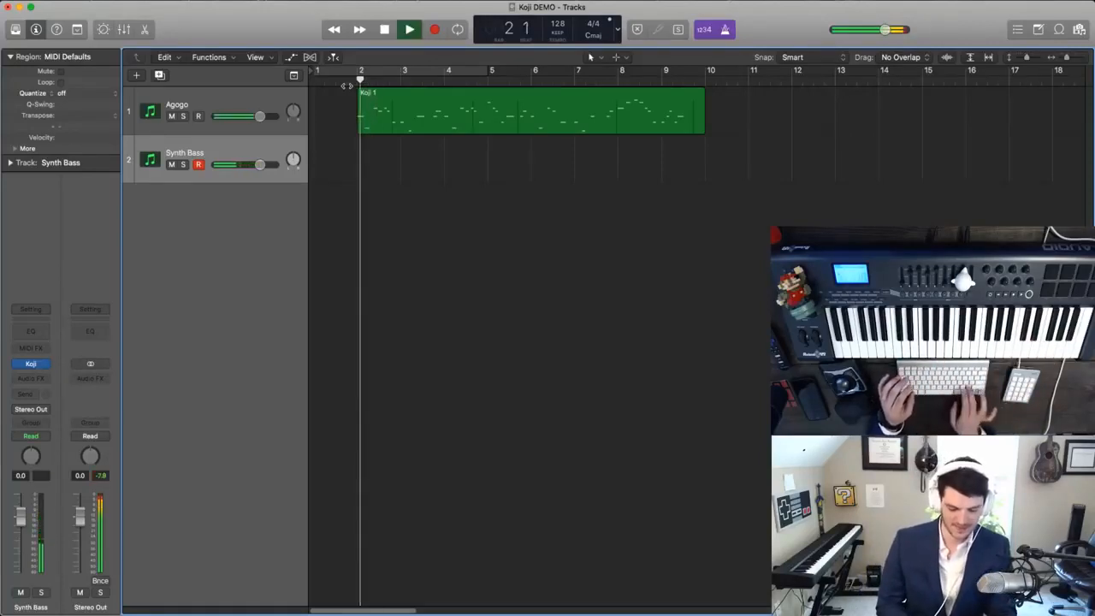
key(r)
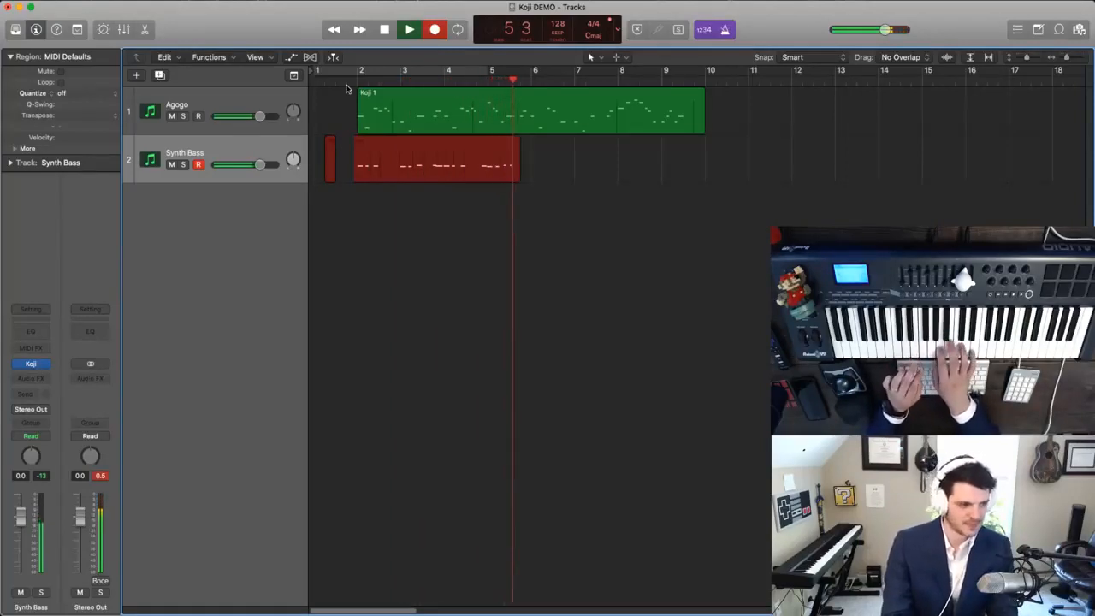
key(space)
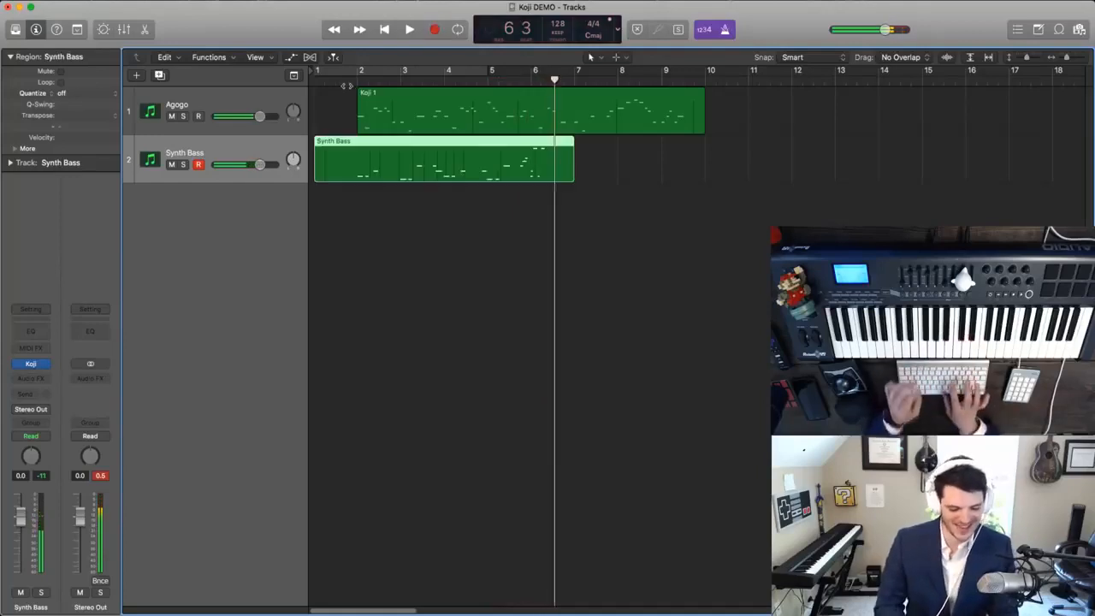
key(Delete)
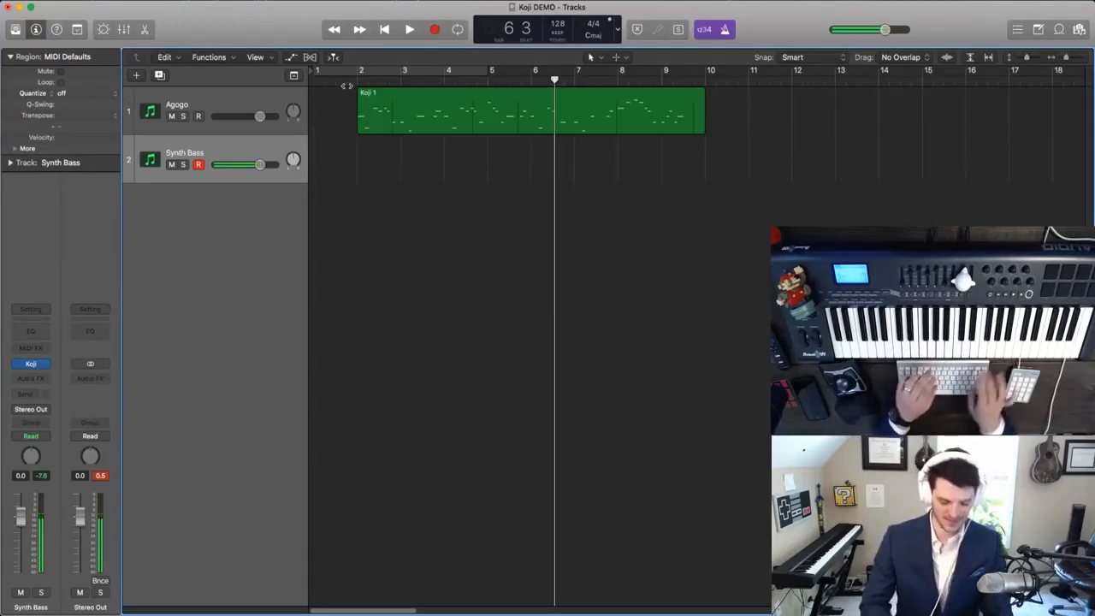
- Record a new Synth Bass take from the project start under the Agogo melody and stop recording in bar 10
key(Return)
key(r)
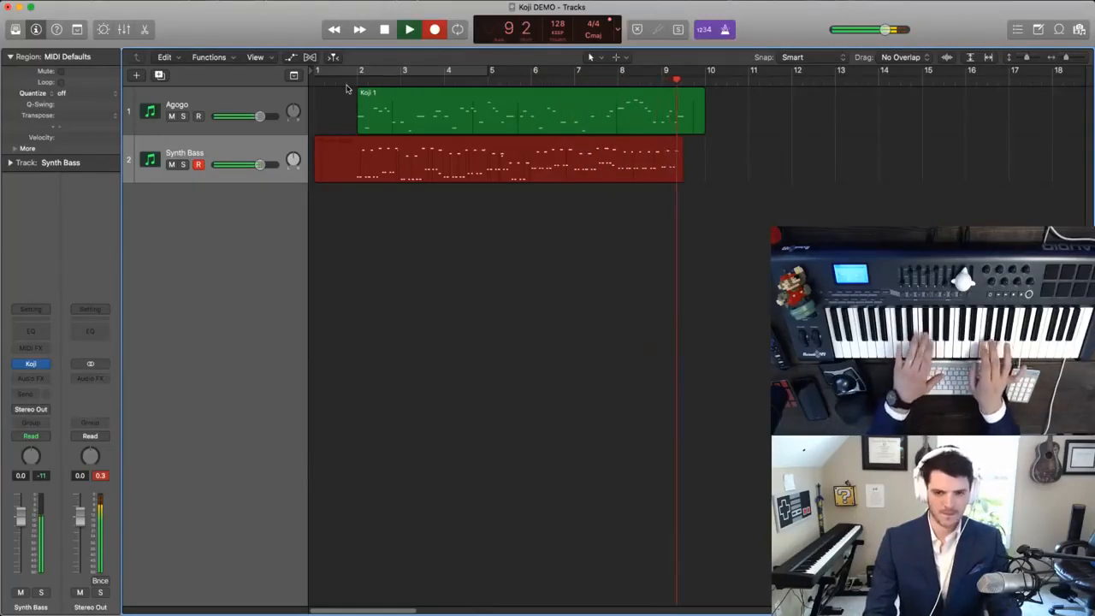
key(space)
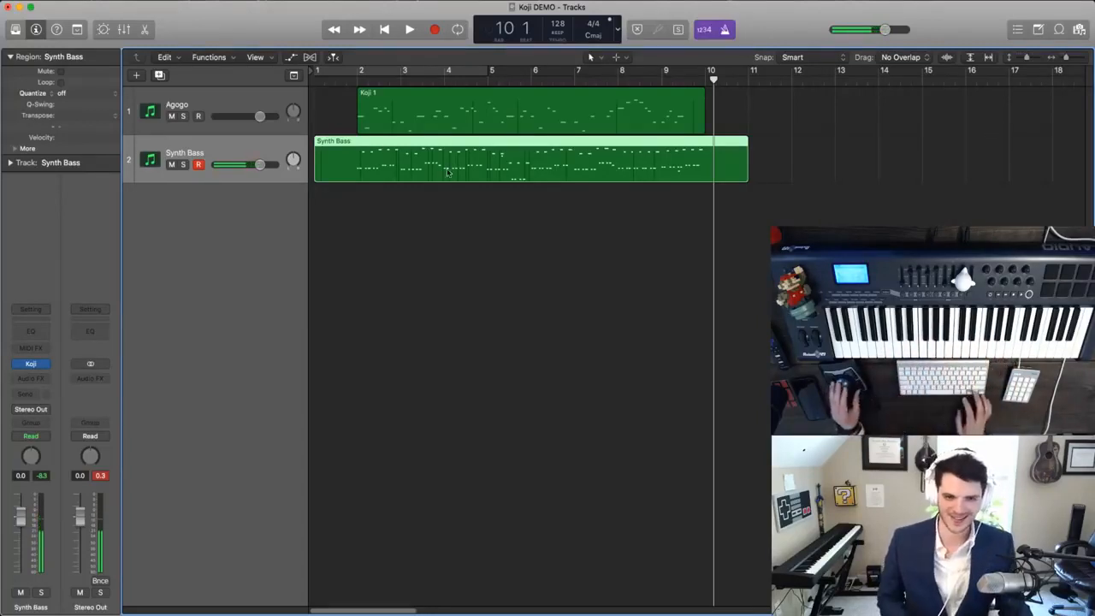
- Open the Synth Bass region in the Piano Roll and quantize all its notes to 1/16 Note
double_click(382, 160)
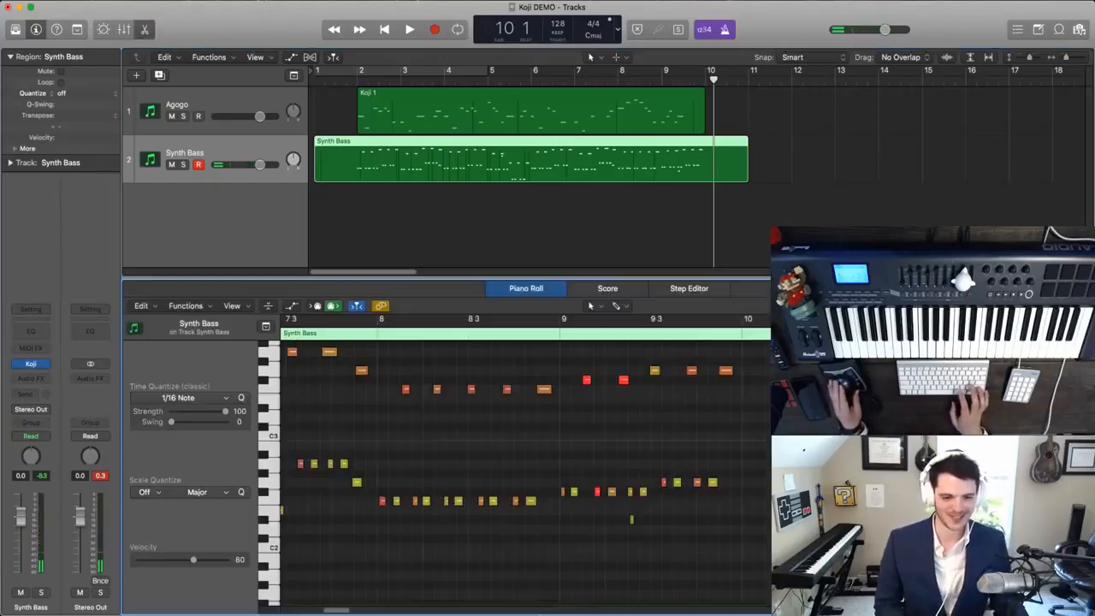
key(super+a)
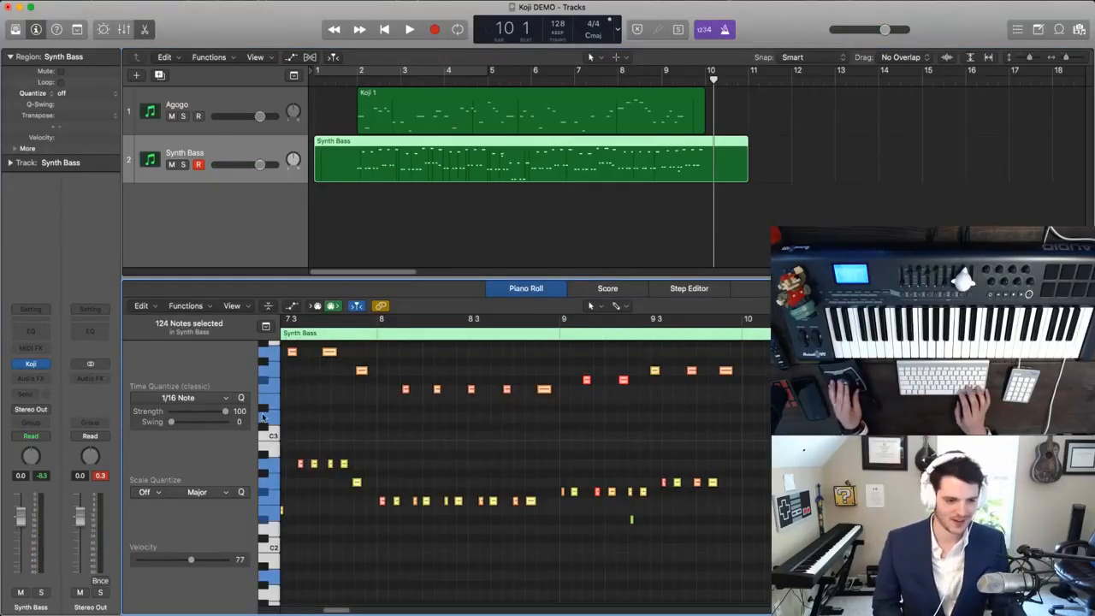
click(239, 398)
- Delete the stray low note in bar 9 and the extra note just below the upper line early in bar 5
click(630, 518)
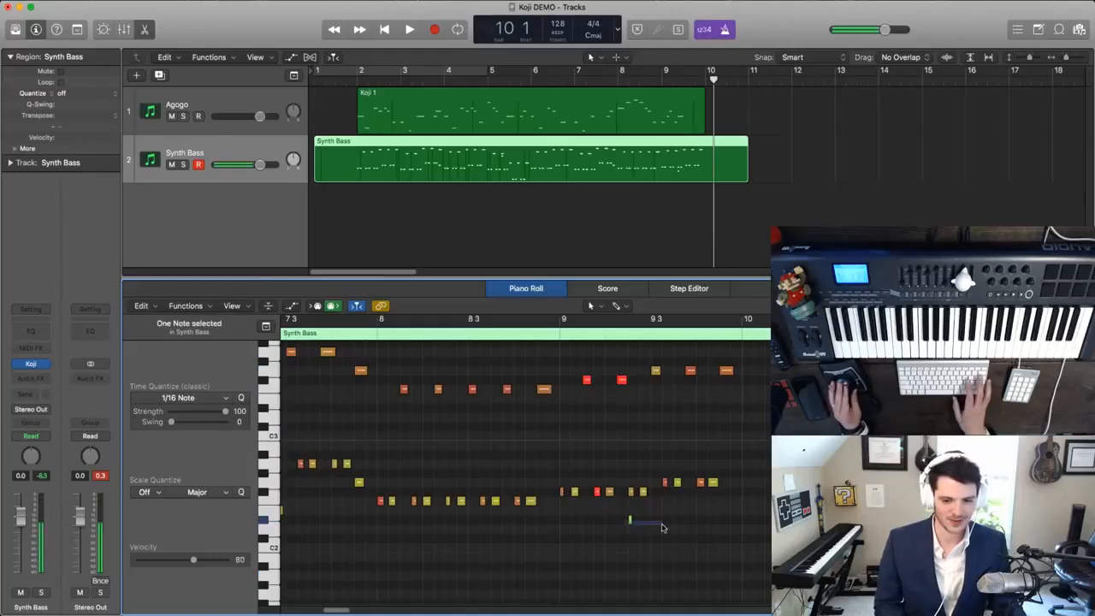
key(Return)
key(space)
key(super+Left)
key(super+Up)
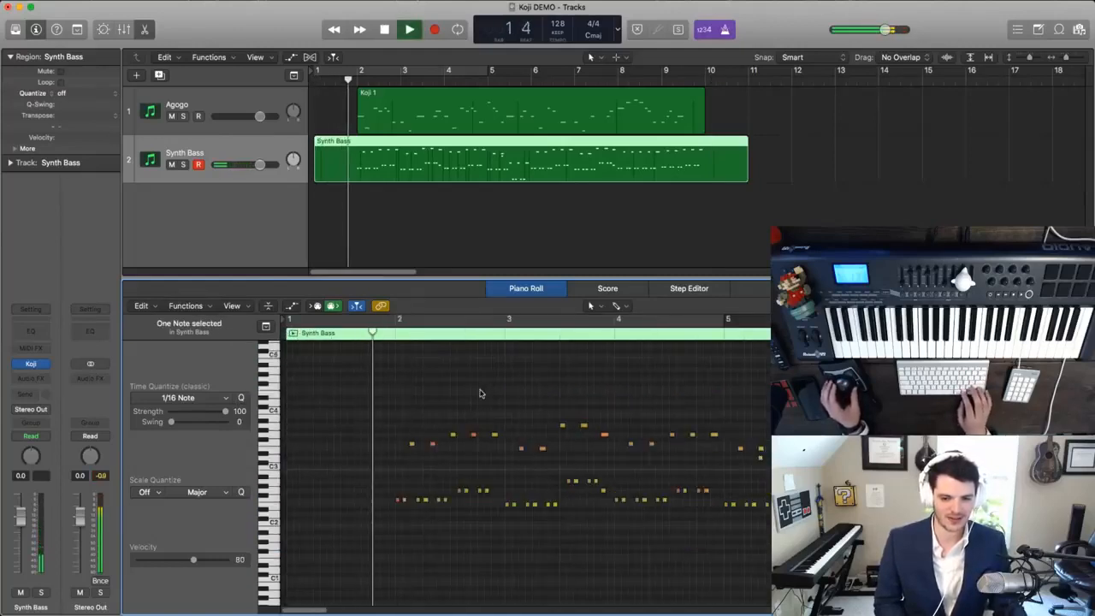
drag(736, 471, 779, 456)
key(Delete)
scroll(777, 457, right, 8)
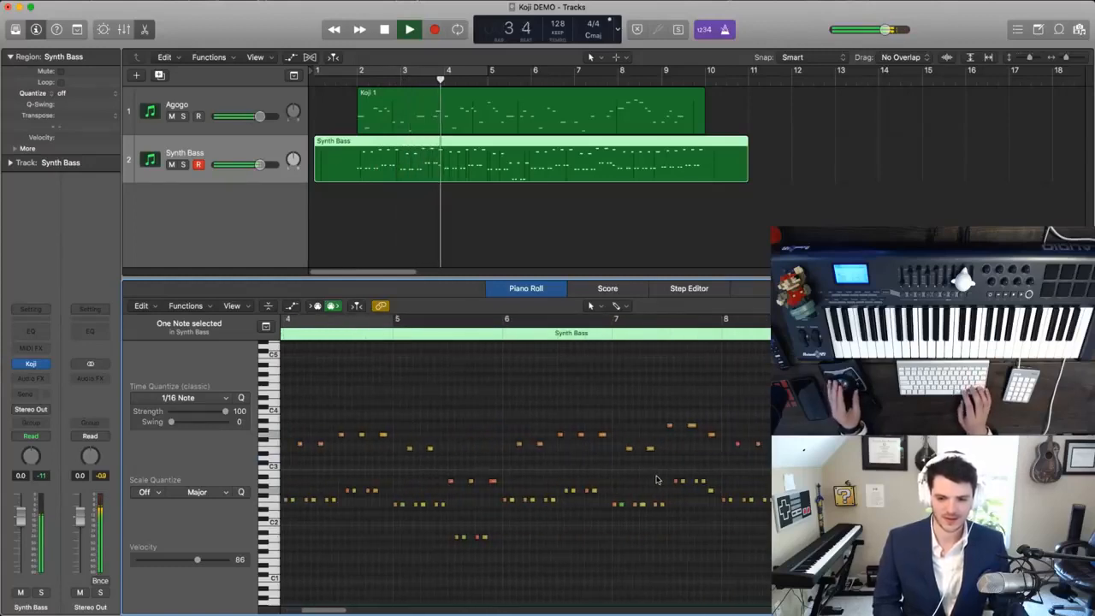
scroll(449, 439, left, 4)
scroll(449, 439, right, 1)
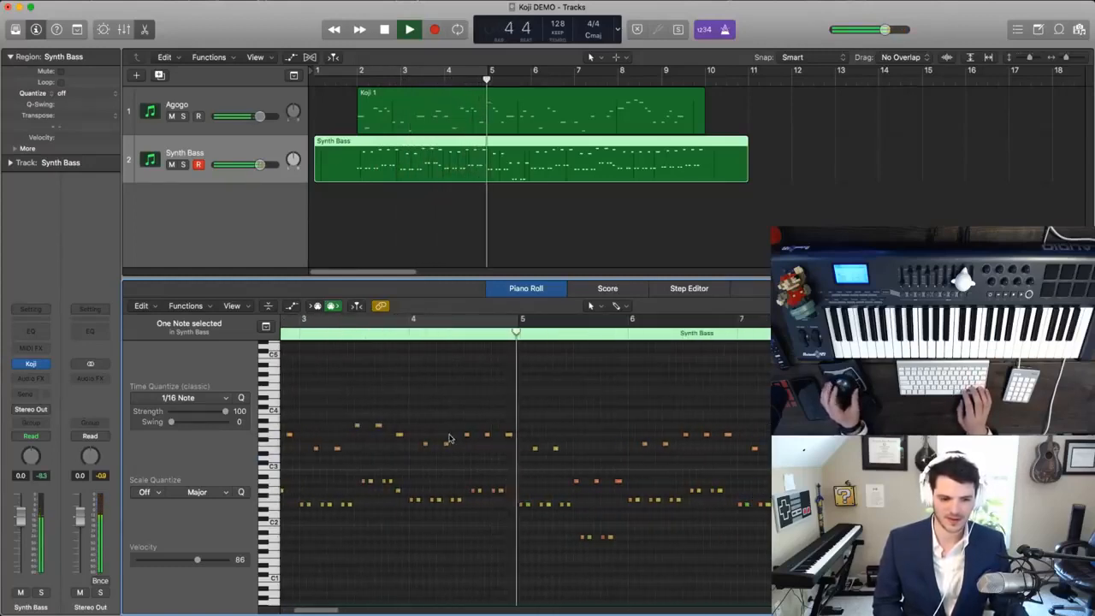
- Replay the part from bar 3 and delete the lower note at the very end of that bar
click(295, 332)
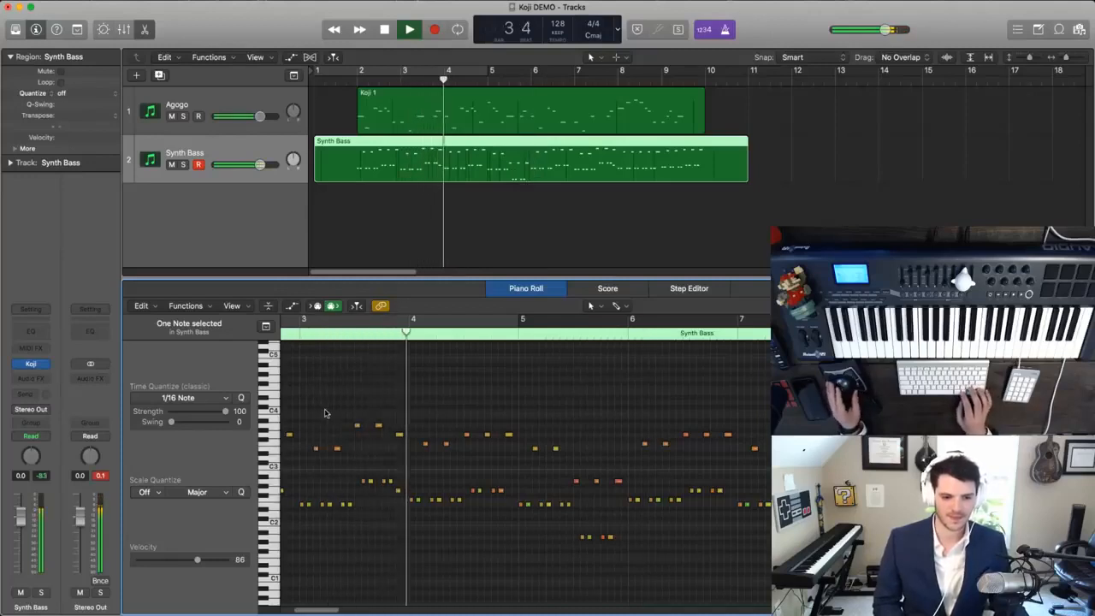
click(398, 490)
key(BackSpace)
key(space)
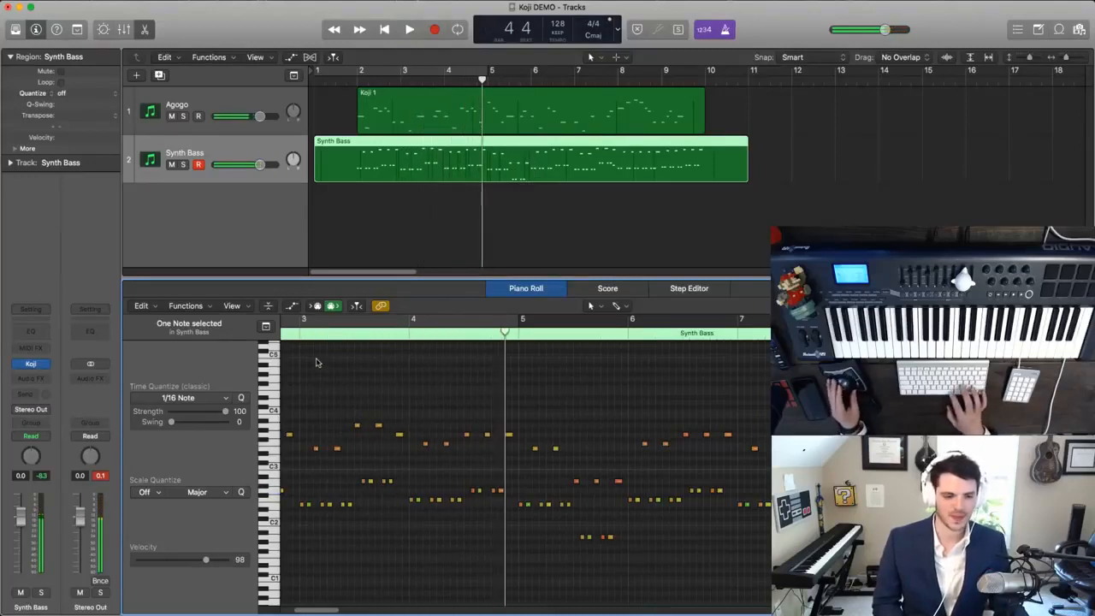
- Play back the quantized Synth Bass part through bar 9 while following its notes in the Piano Roll to check for mistakes
click(299, 337)
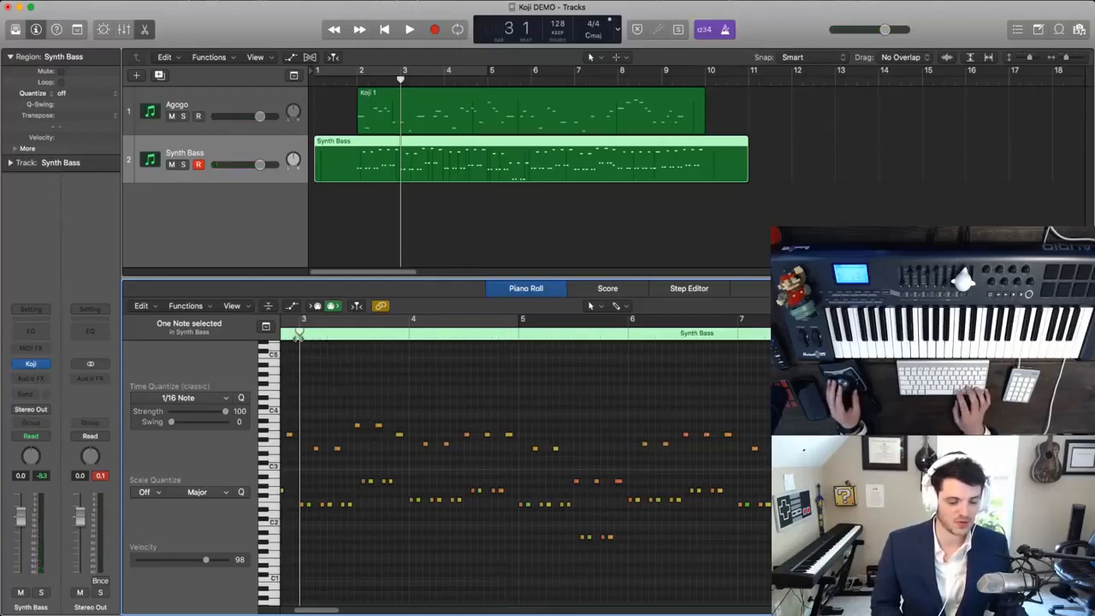
key(comma)
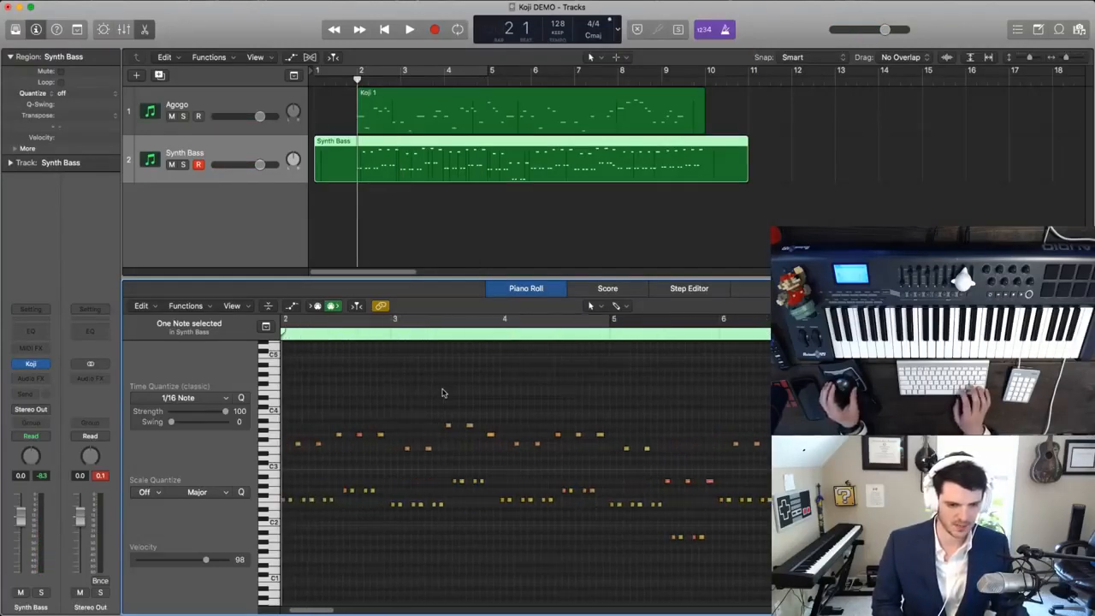
key(super+Up)
key(super+Up)
key(super+Up)
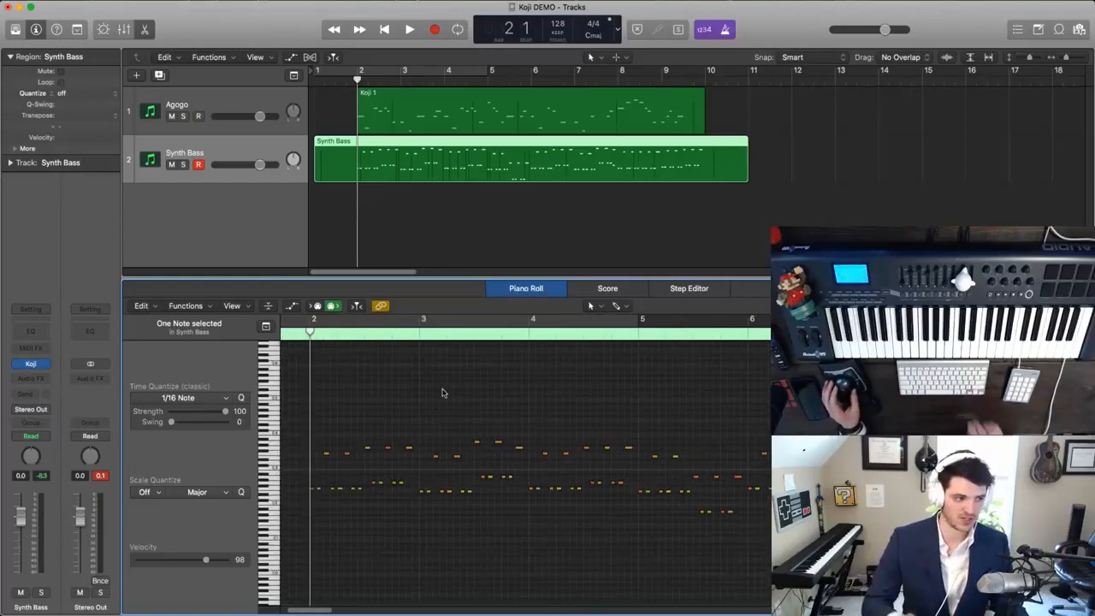
click(366, 336)
key(space)
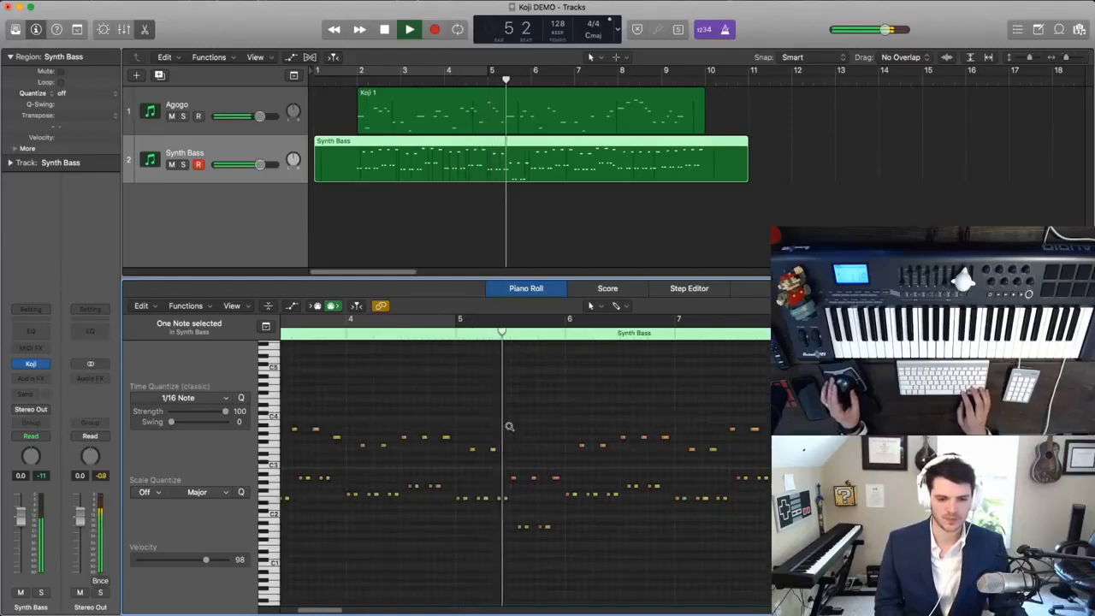
scroll(509, 426, up, 5)
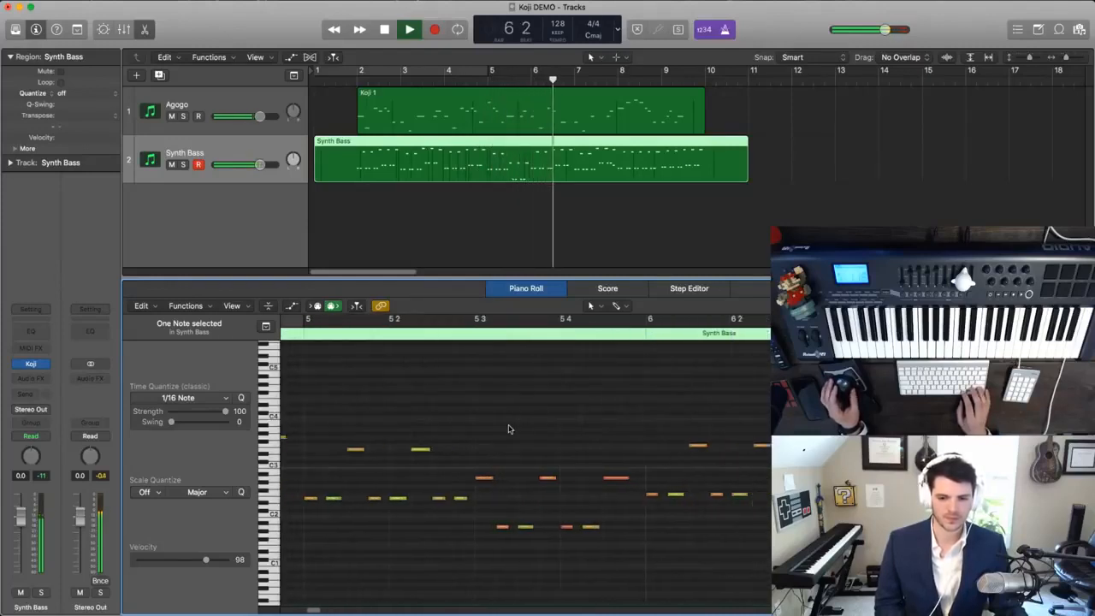
key(super+Left)
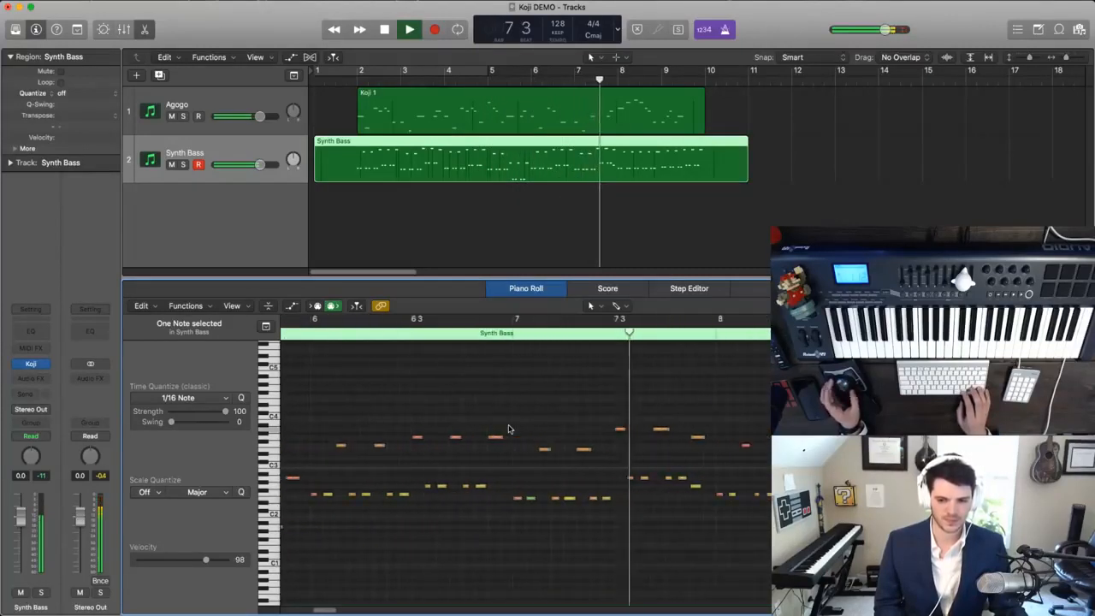
key(space)
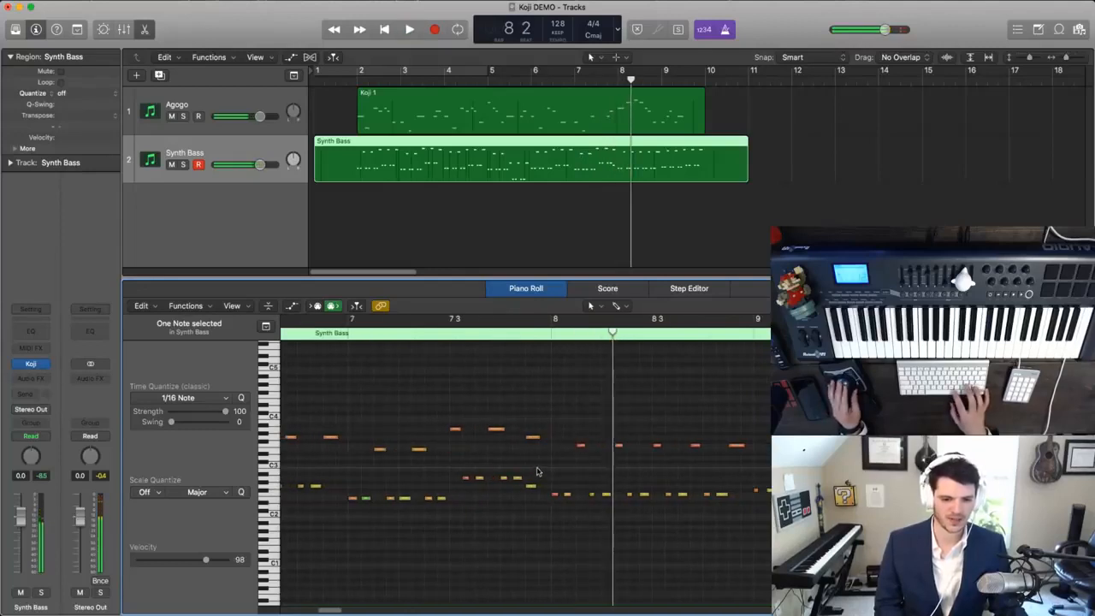
key(space)
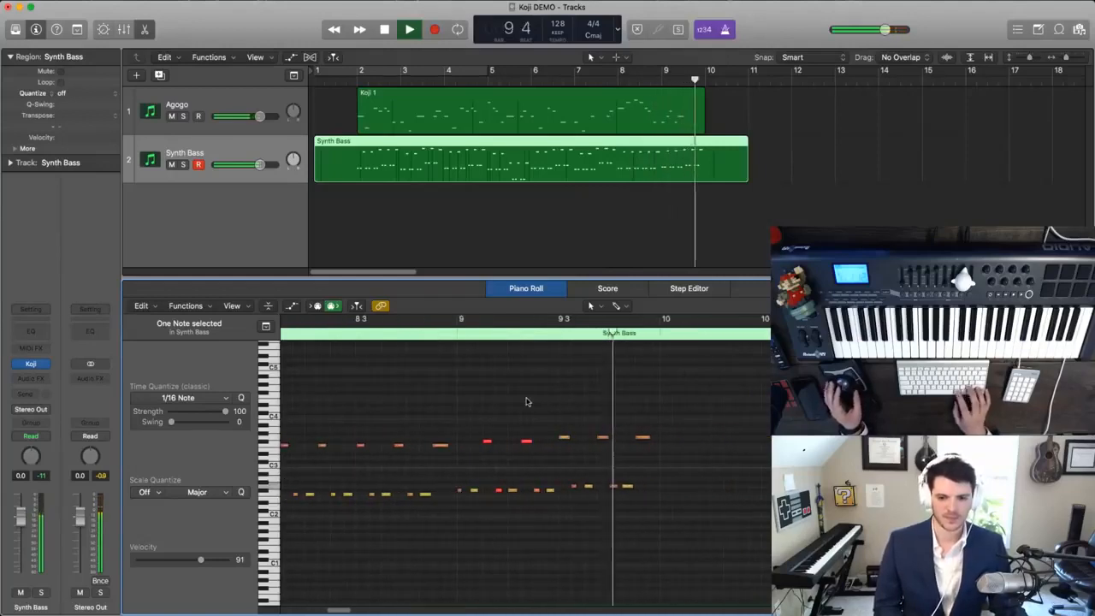
key(space)
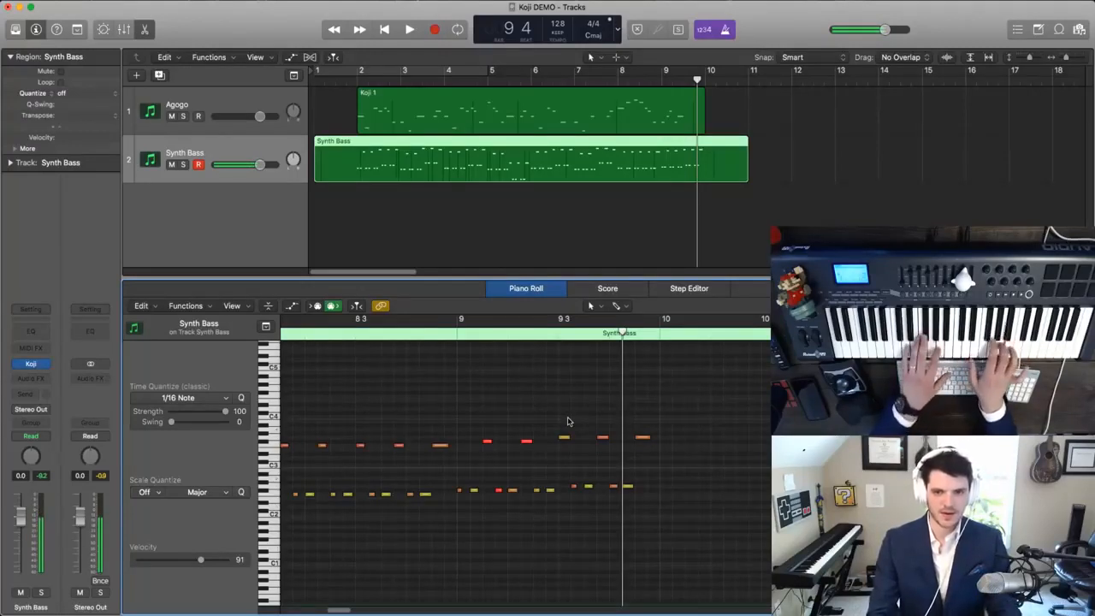
- Delete all Synth Bass notes in bar 9 and replay the passage leading into it to rehearse a new ending
drag(454, 404, 712, 555)
key(Delete)
key(comma)
key(comma)
key(space)
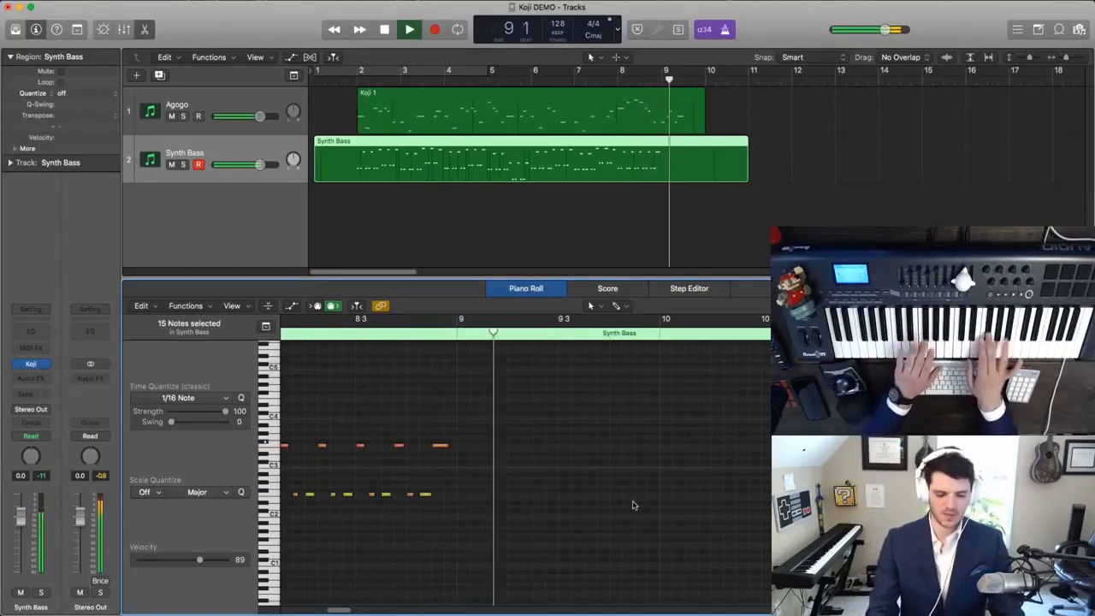
key(space)
key(comma)
key(comma)
key(space)
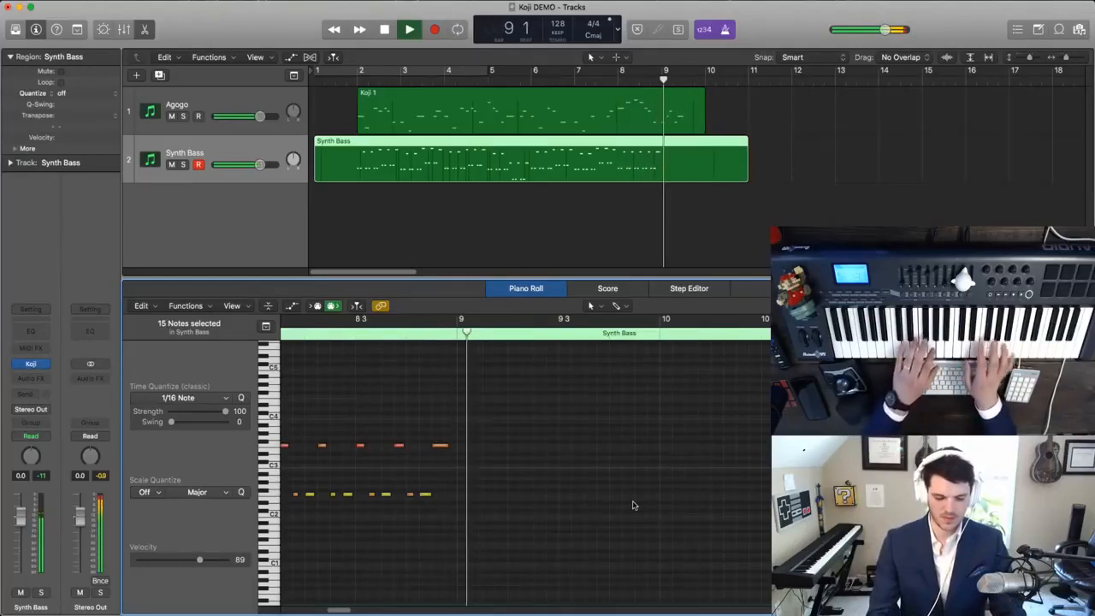
key(space)
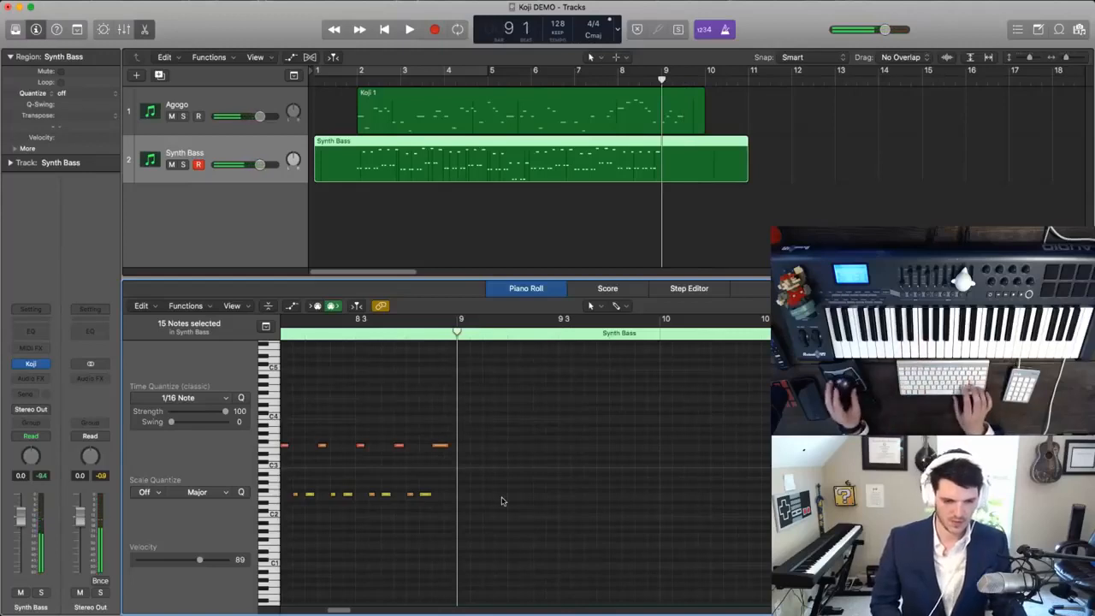
- Delete the notes in the second half of bar 8 and record new Synth Bass notes from there through bar 9
drag(546, 532, 386, 413)
key(Delete)
key(comma)
key(comma)
key(space)
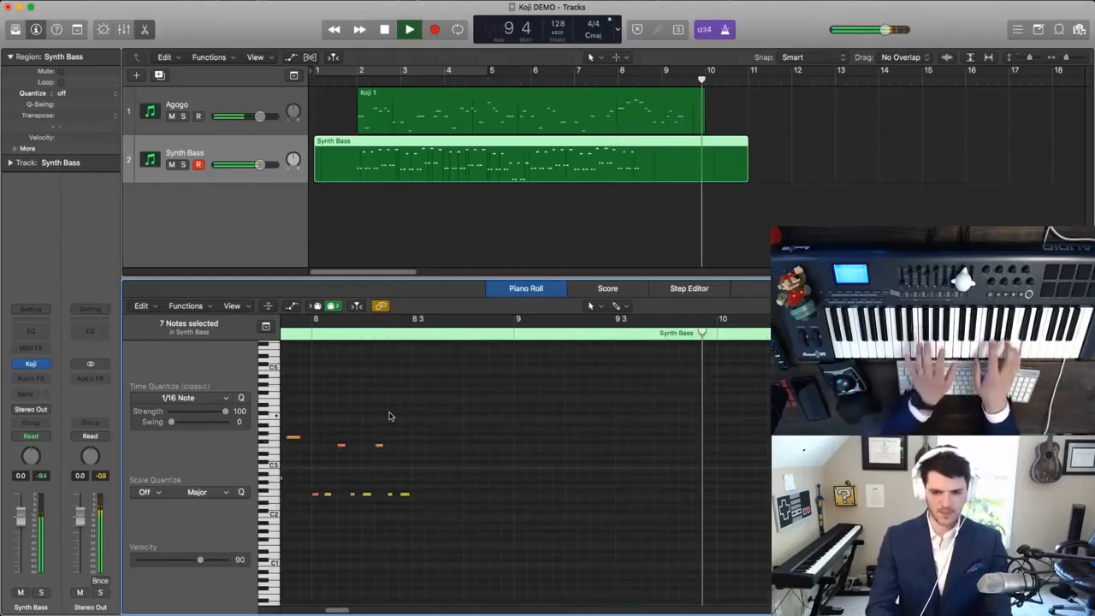
key(space)
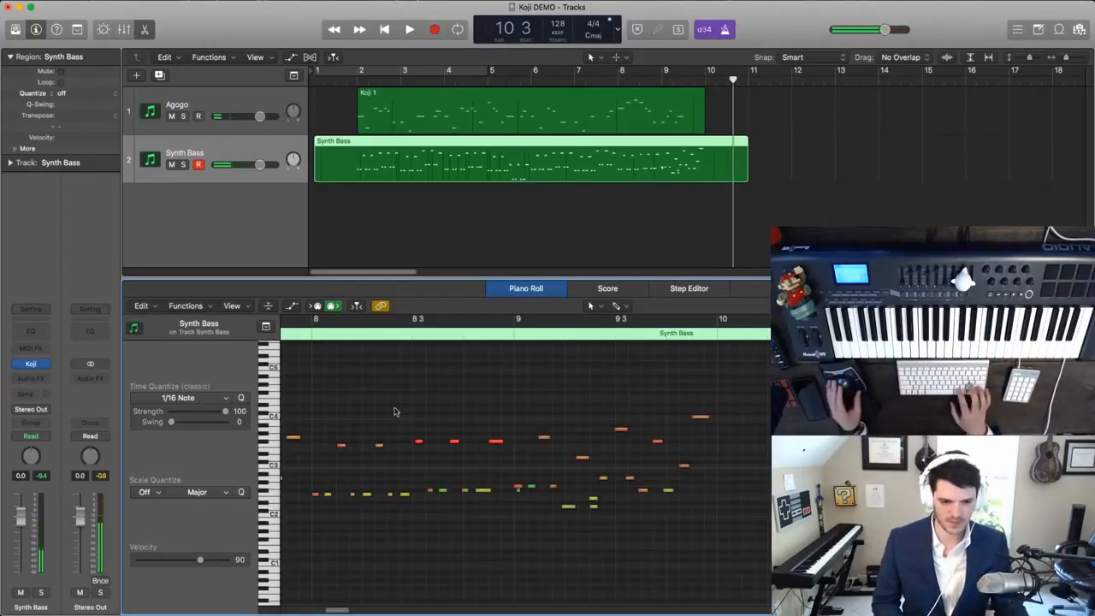
- Delete the stray low note at the start of bar 9 and quantize the notes of bars 8 and 9 to 1/16 Note
click(516, 487)
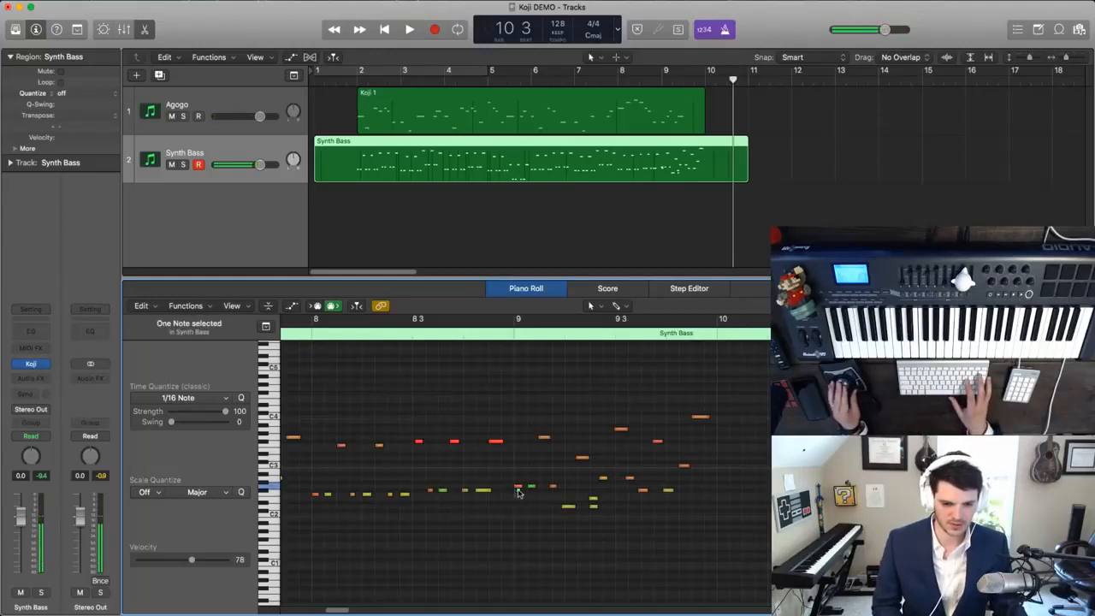
drag(768, 531, 296, 351)
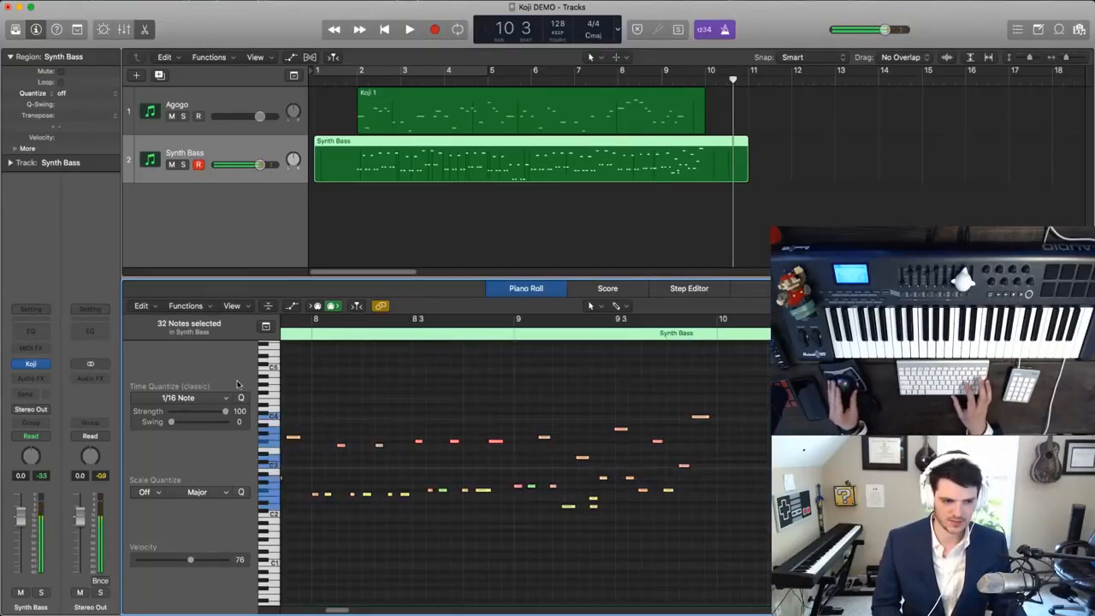
key(shift+space)
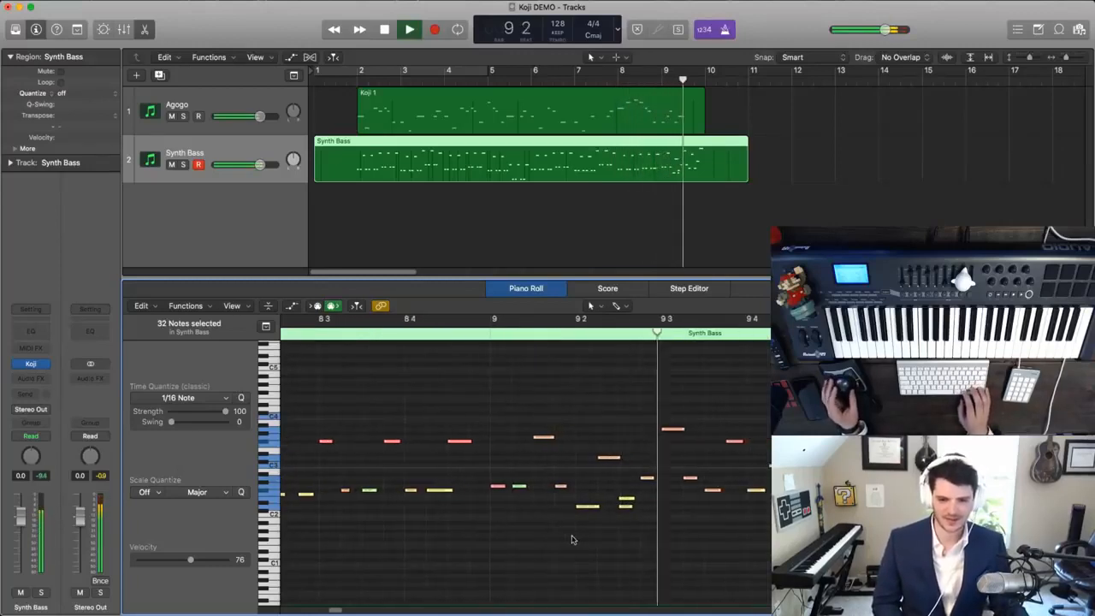
- Deselect the notes and replay the new ending around beat 2 of bar 9
click(532, 466)
key(space)
key(space)
key(space)
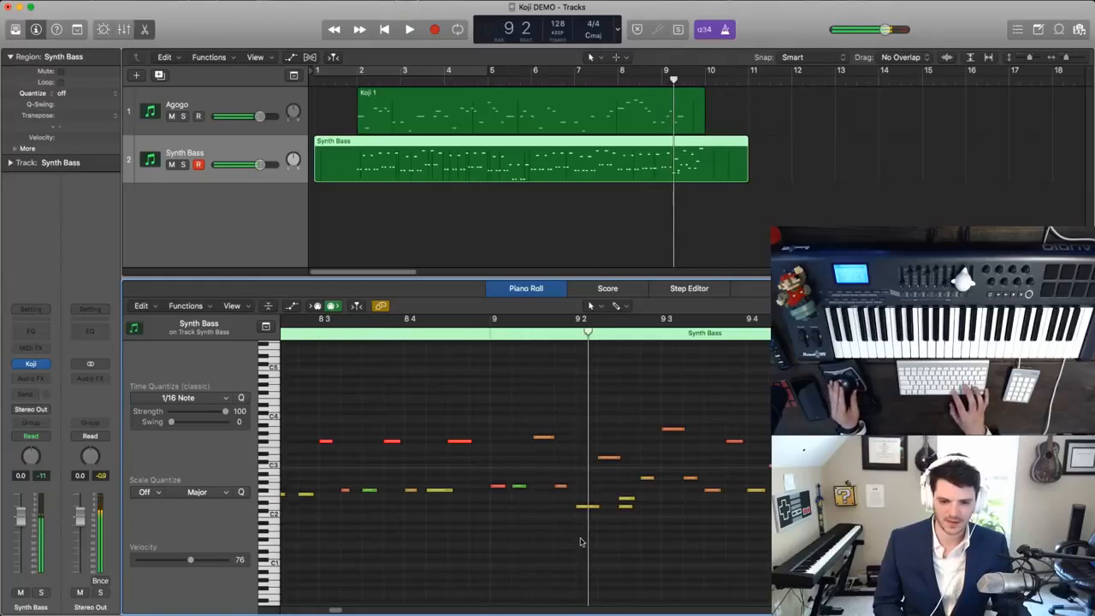
- Delete the upper of the two stacked short notes after beat 2 of bar 9 and replay the ending
click(628, 500)
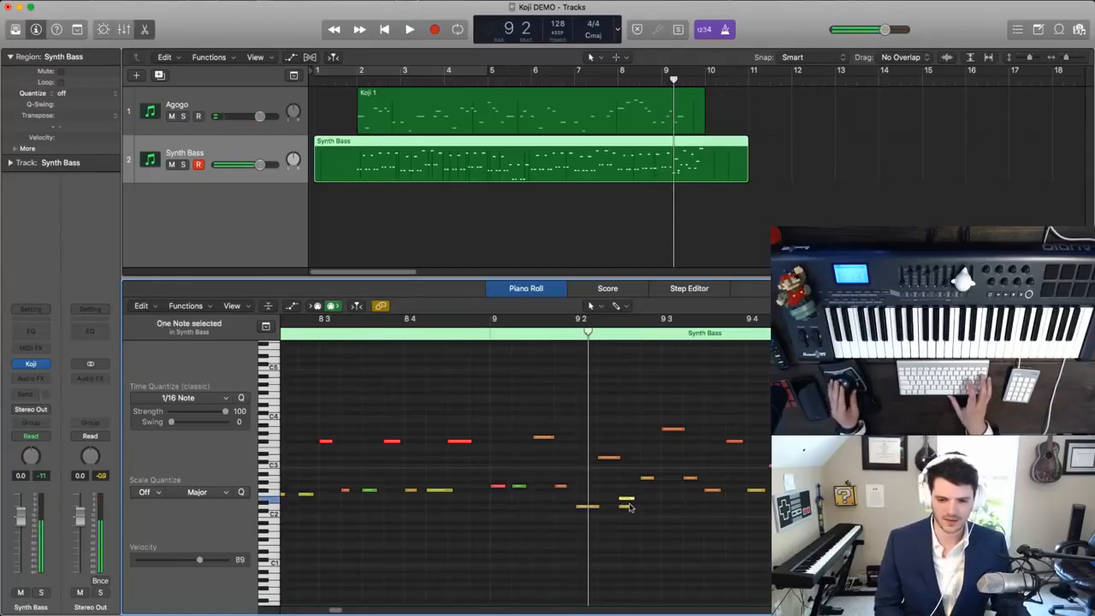
key(space)
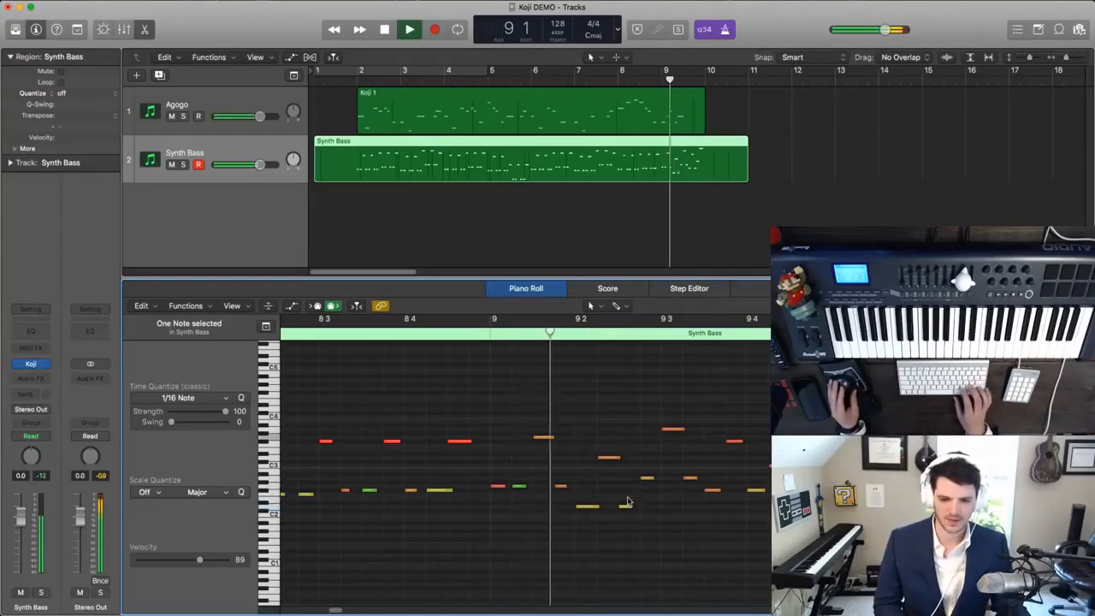
key(space)
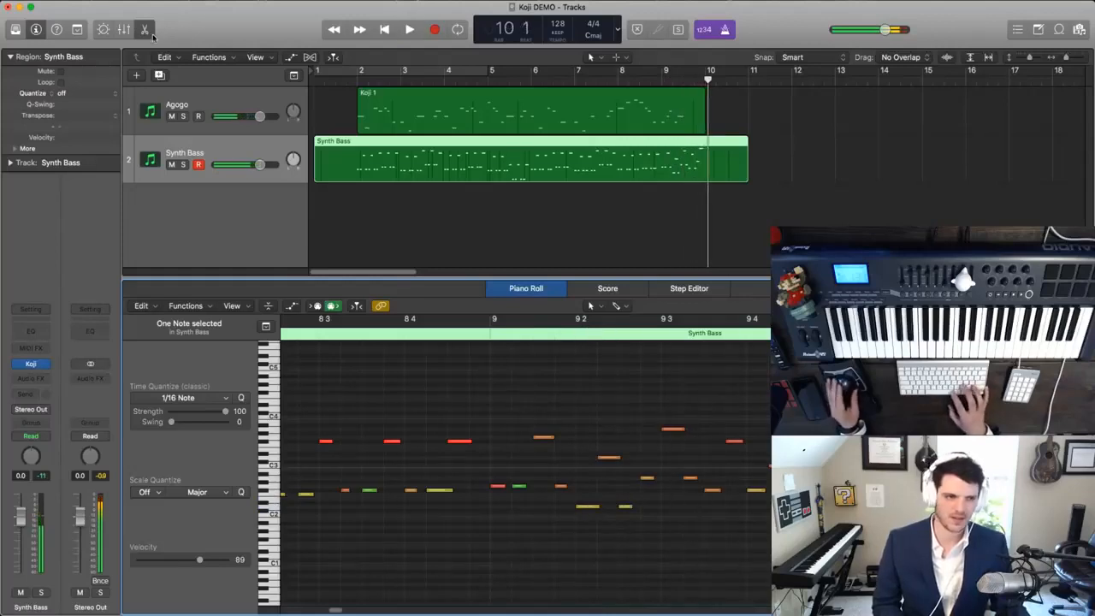
- Close the note editor, return to the start and name all regions after their tracks
click(145, 29)
key(Return)
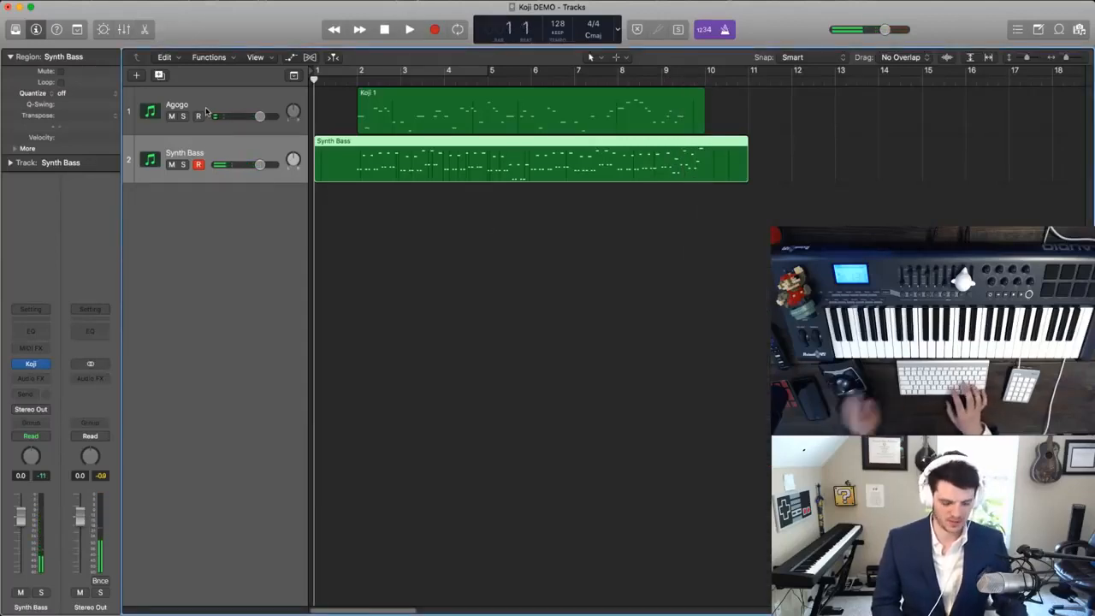
key(super+a)
key(alt+shift+n)
click(408, 379)
- Duplicate the Synth Bass track and load the Taishokoto sound in the new track's Koji plug-in
key(super+d)
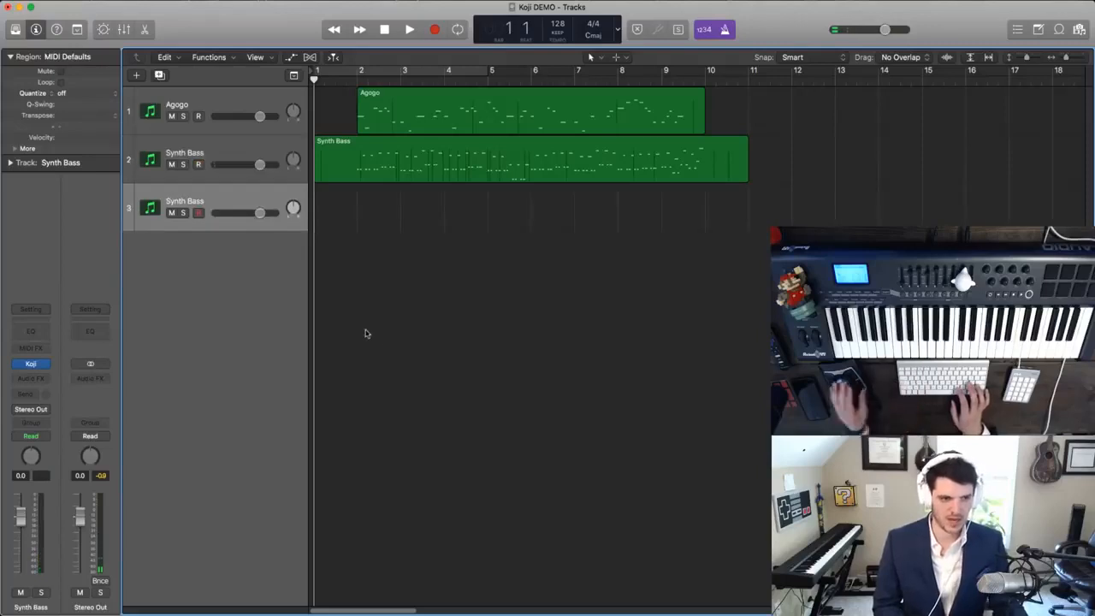
click(30, 364)
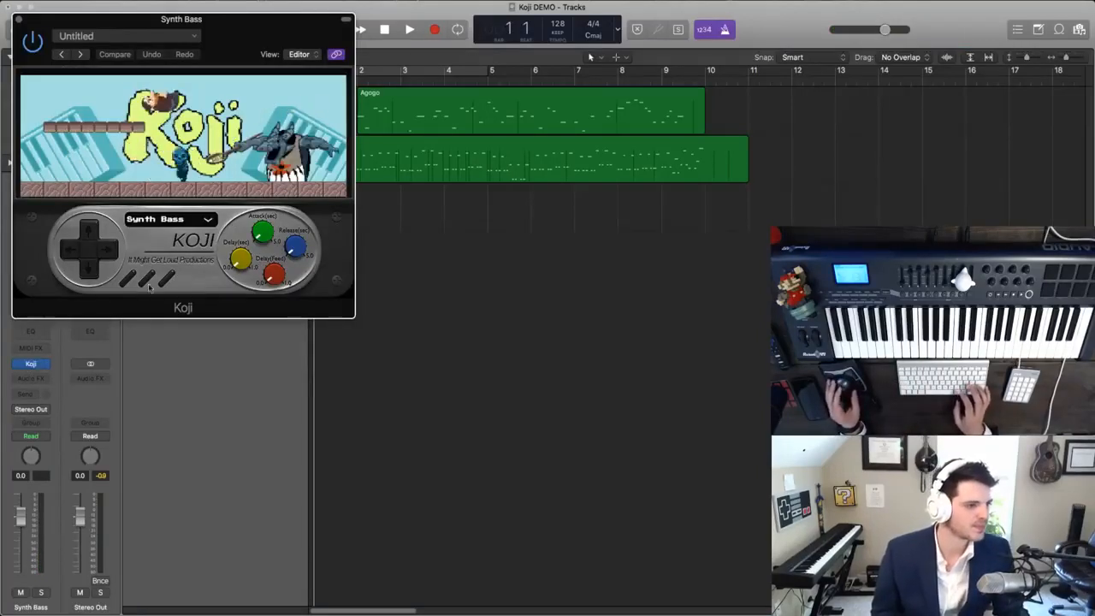
drag(222, 54, 578, 99)
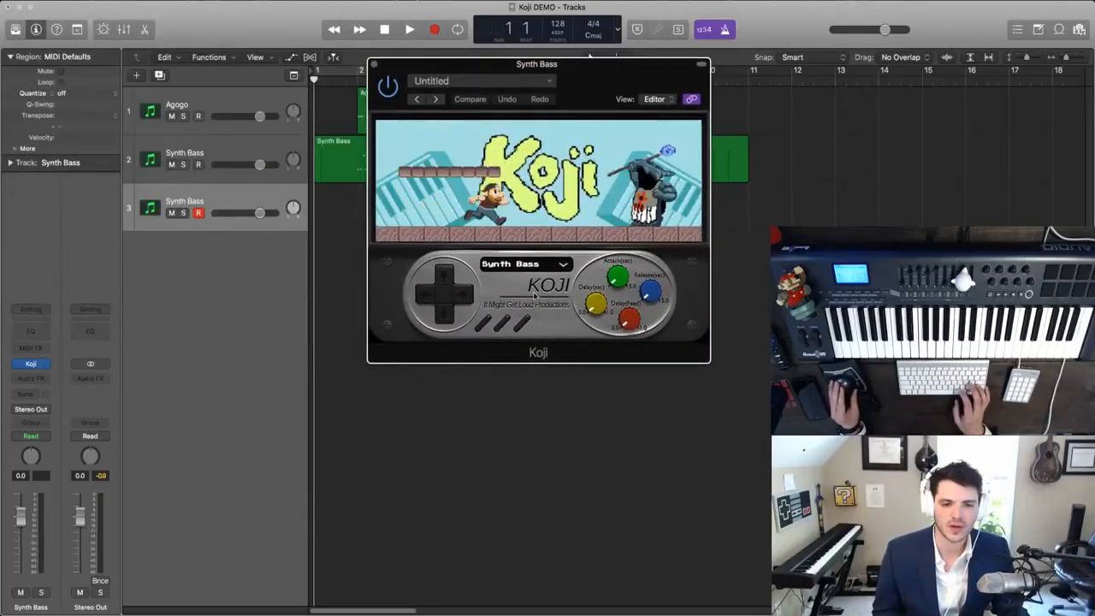
click(524, 264)
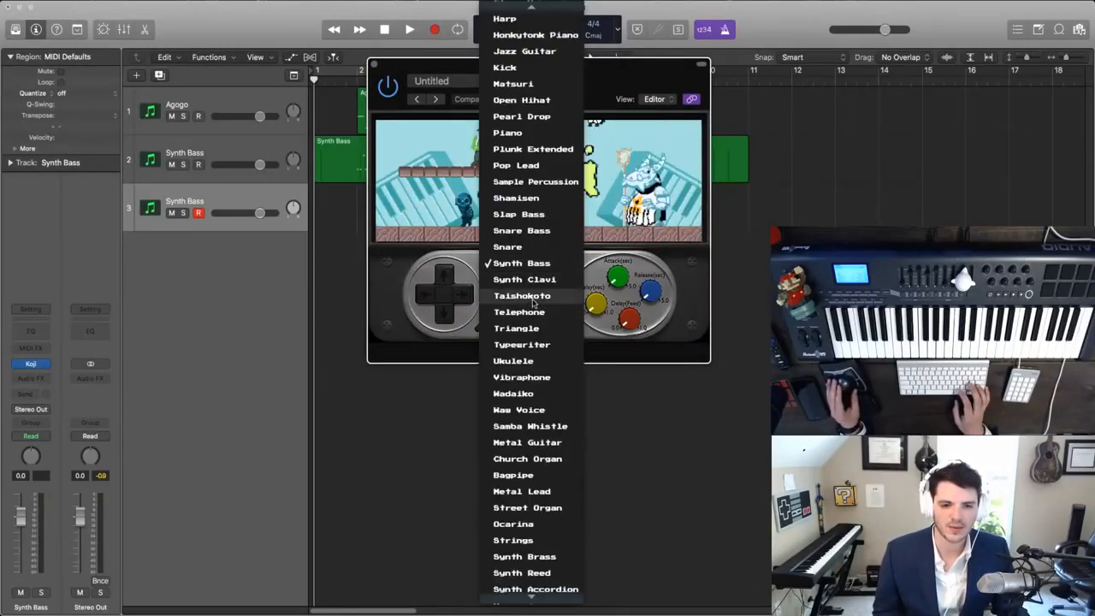
click(533, 301)
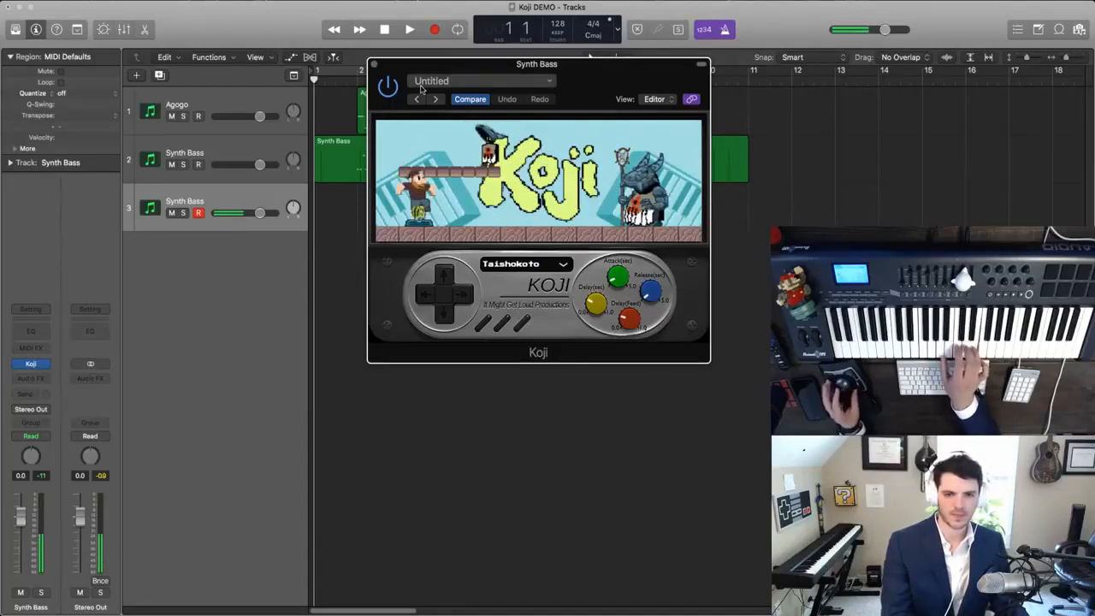
click(373, 65)
- Play the piece from the start to rehearse a Taishokoto part over the Agogo and Synth Bass
key(space)
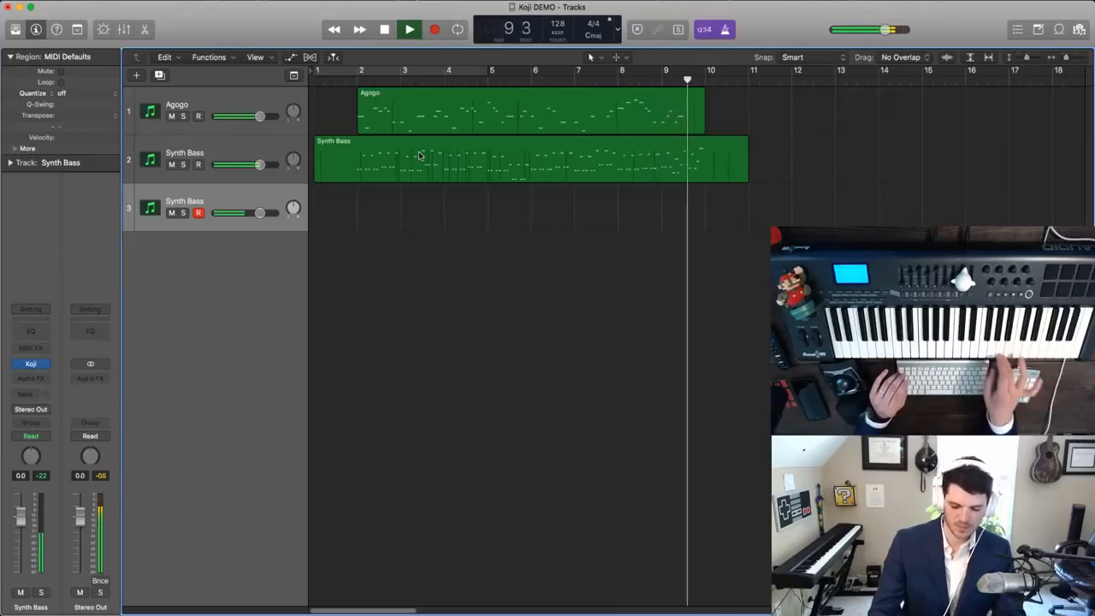
key(space)
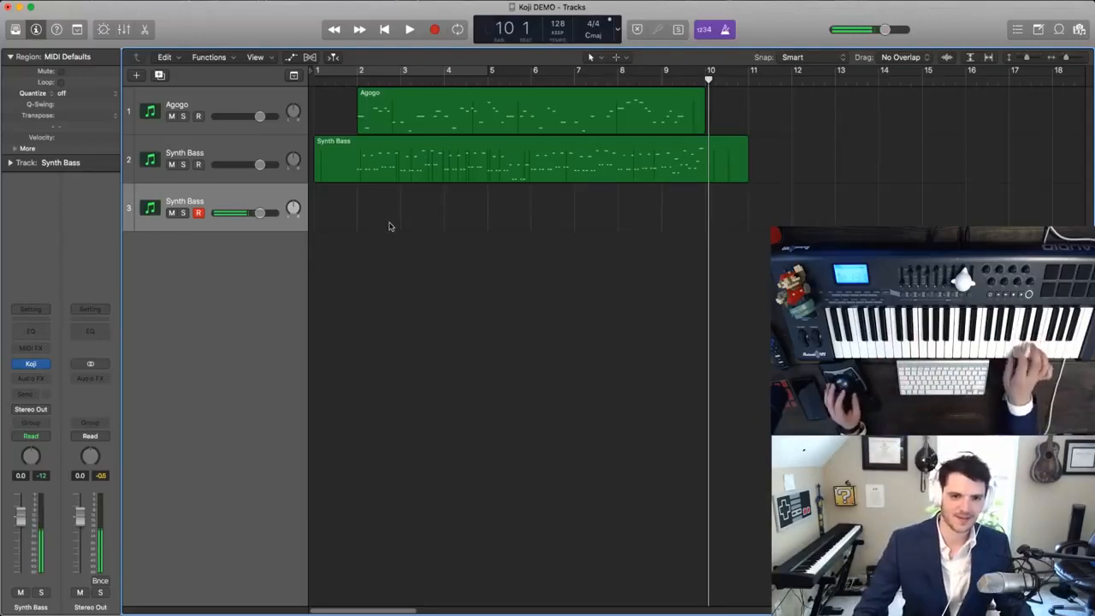
key(Return)
key(space)
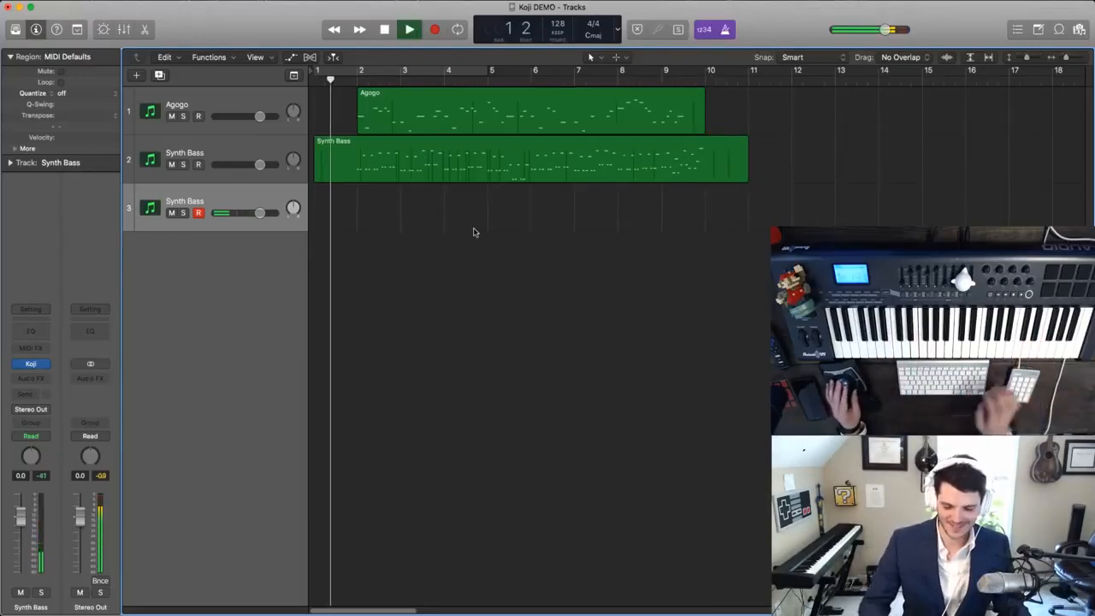
key(Return)
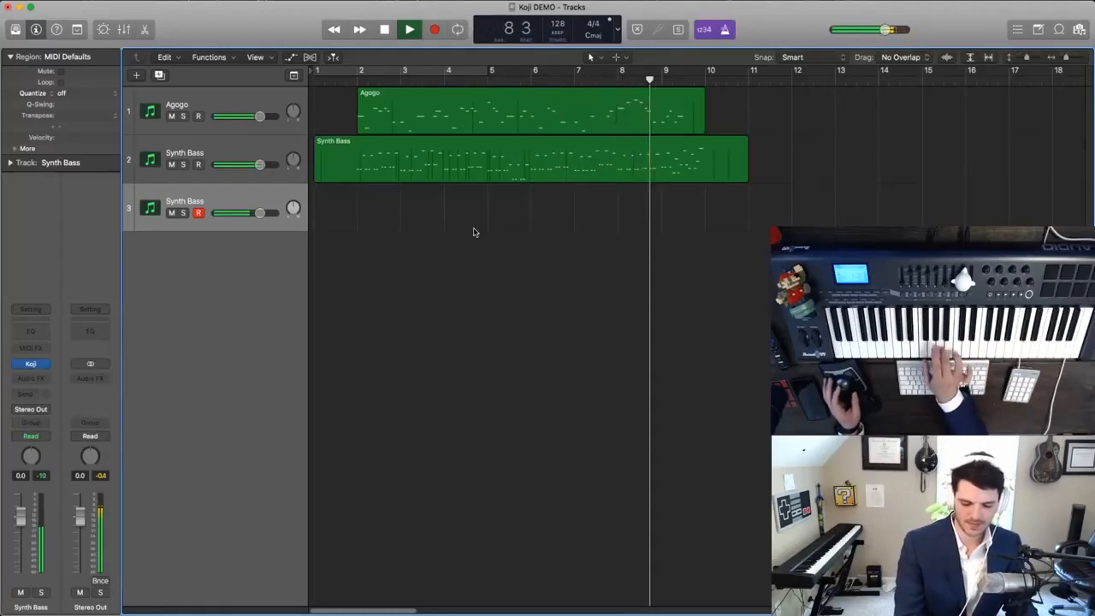
key(space)
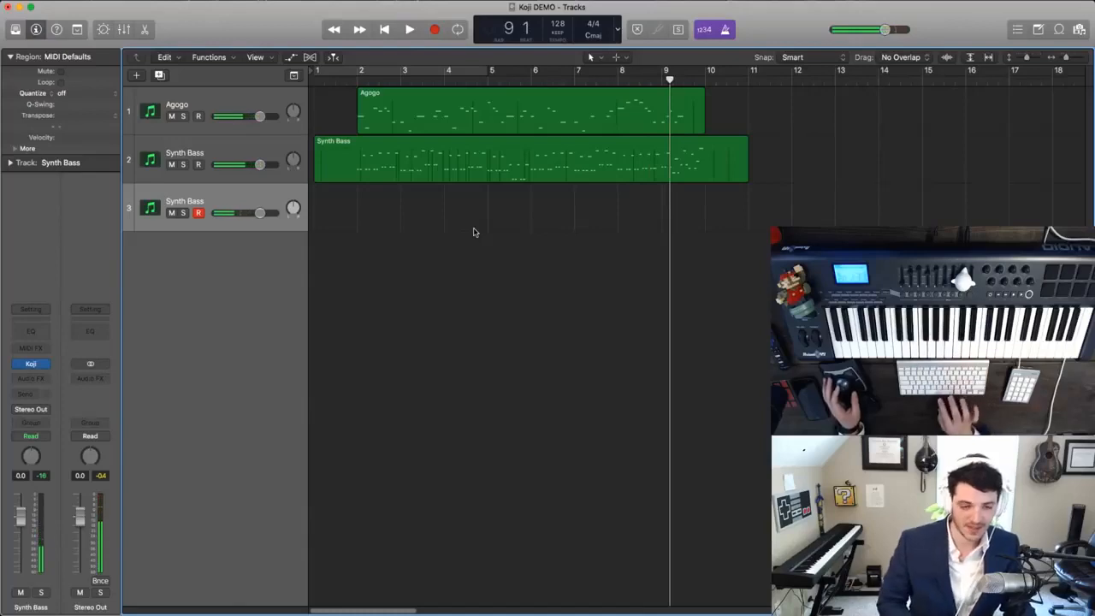
key(Return)
key(r)
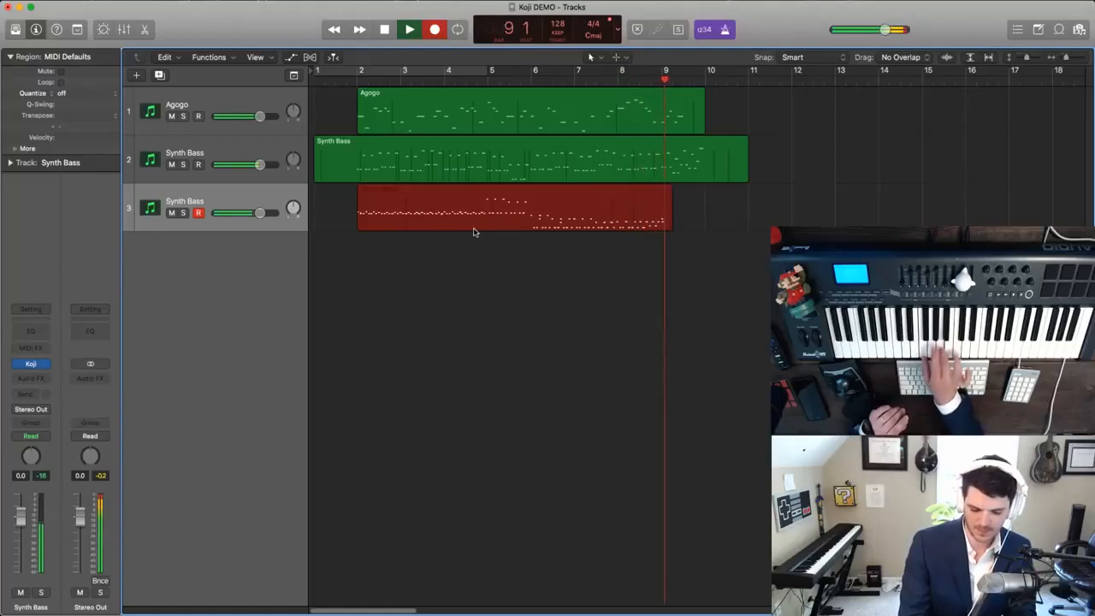
key(space)
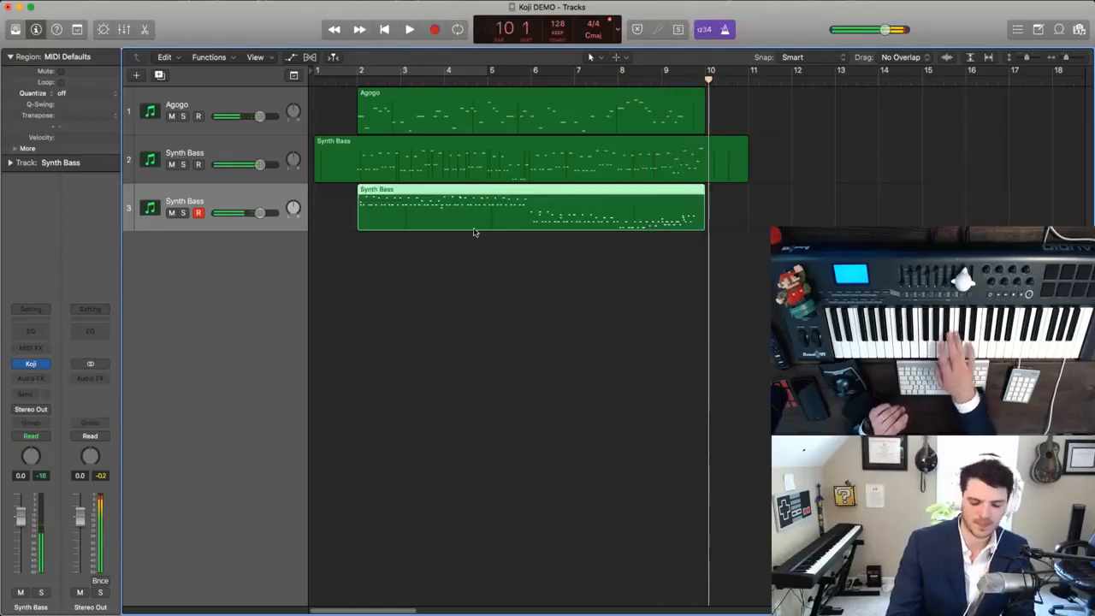
key(BackSpace)
- Record the Taishokoto part on track 3 from the start of the song through bar 9
key(Return)
key(r)
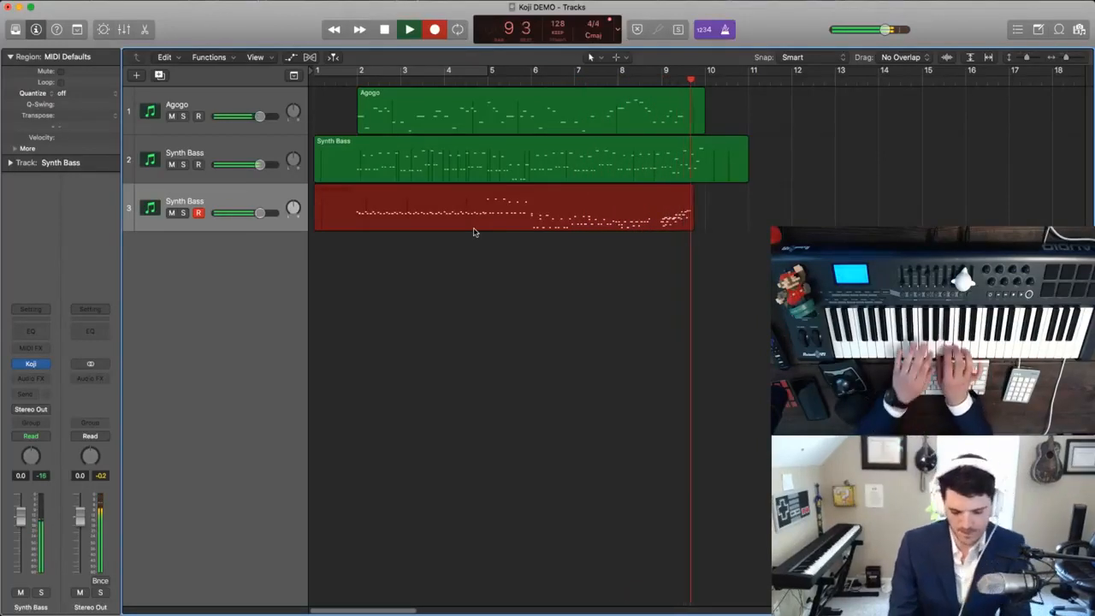
key(space)
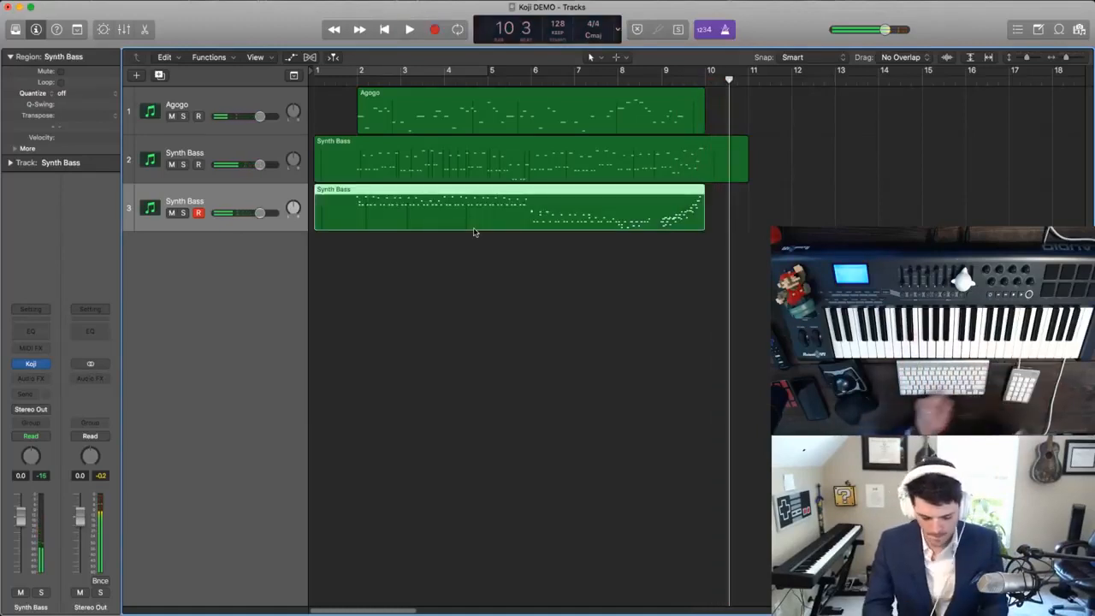
- Open the newly recorded region in the Piano Roll and quantize all its notes to 1/16 Note
key(e)
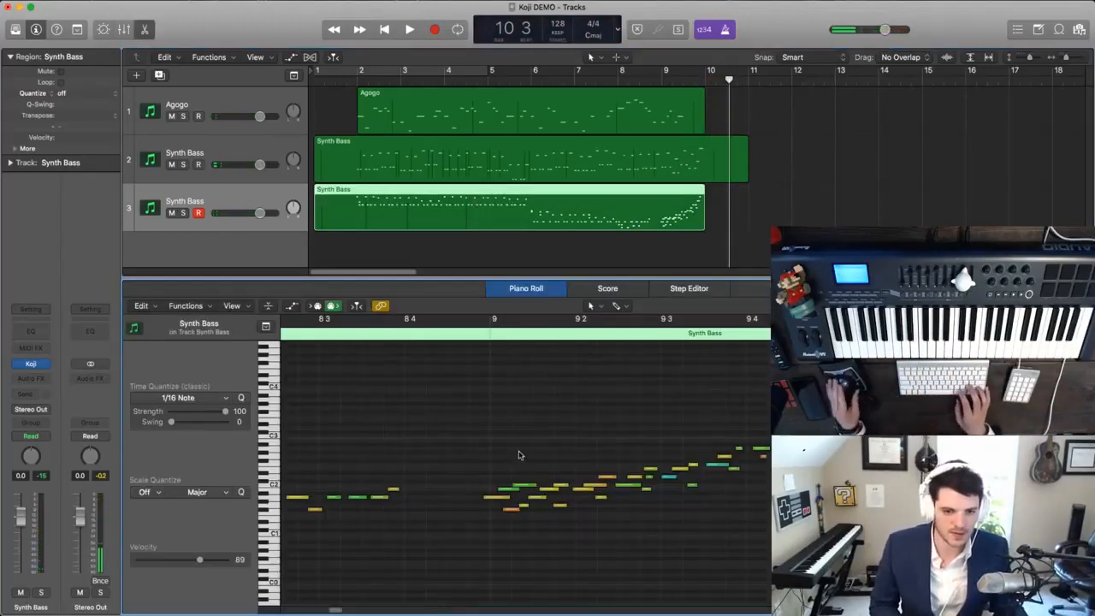
key(super+Left)
key(super+Left)
key(super+Left)
key(super+Left)
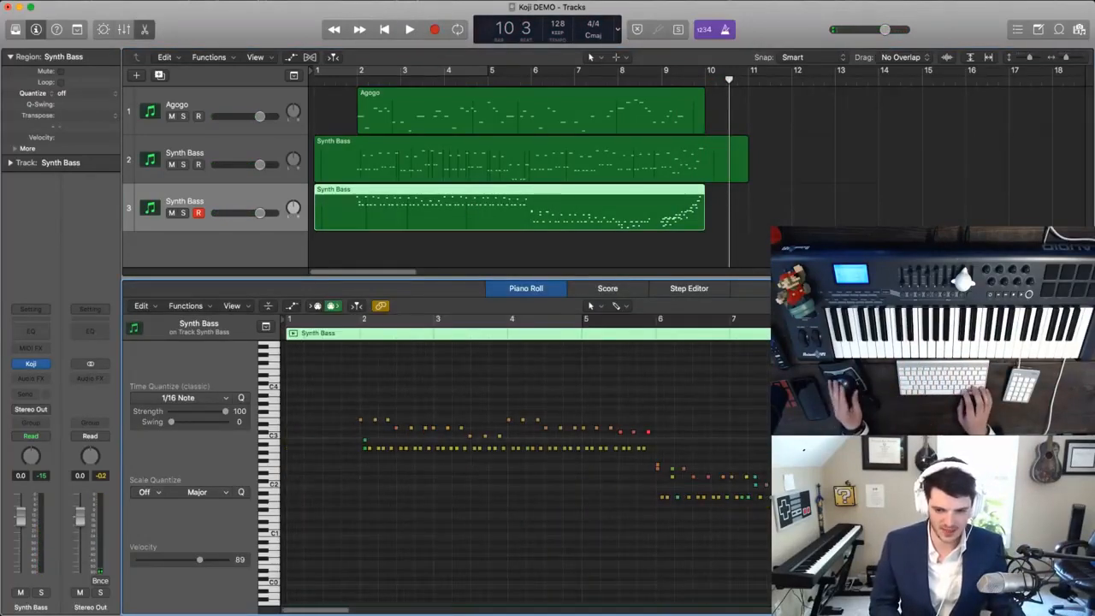
key(super+a)
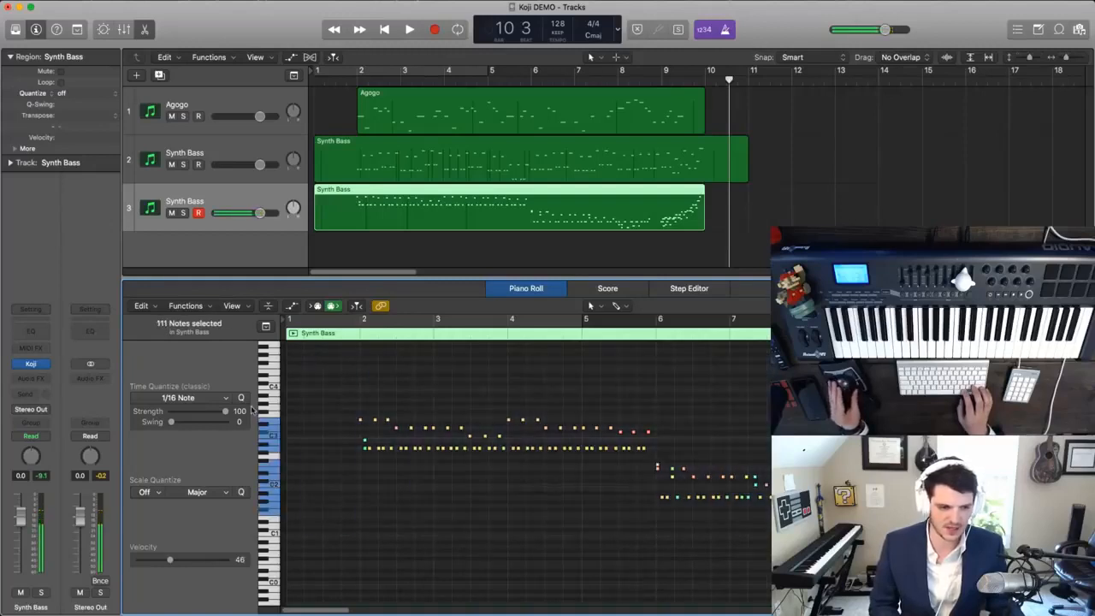
- Play the quantized part from just before bar 2 and solo the third track
double_click(348, 335)
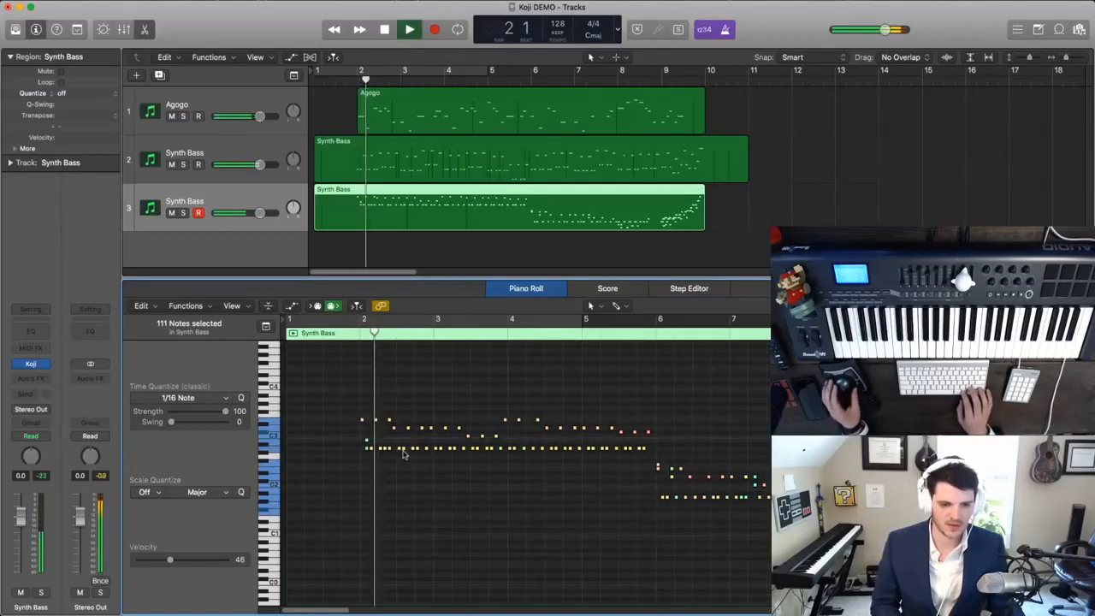
key(super+Right)
key(super+Right)
key(s)
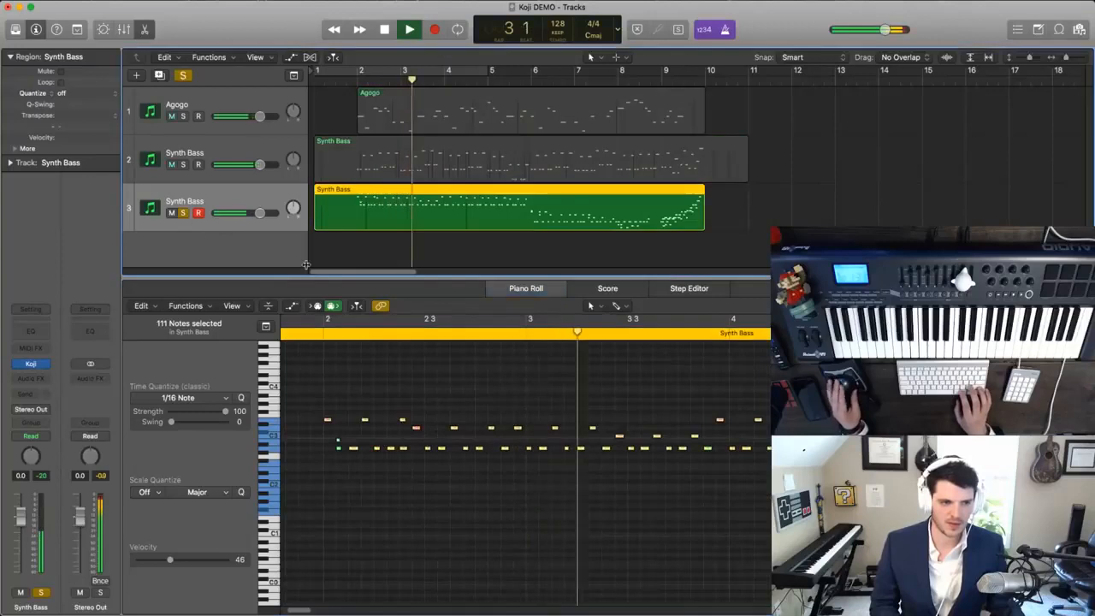
key(space)
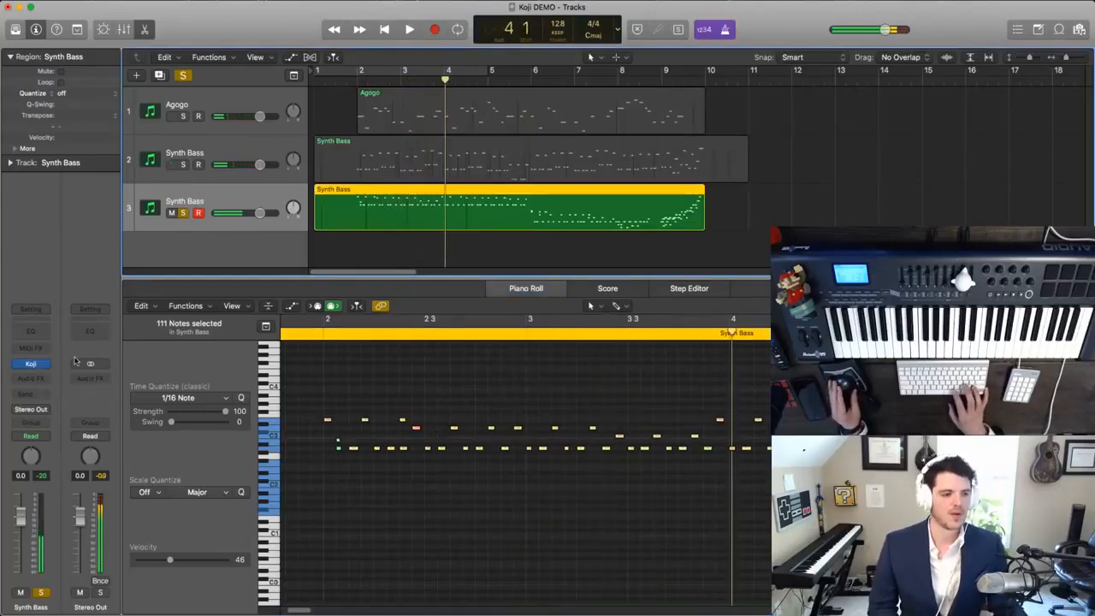
- Check the sound loaded in the third track's Koji plug-in and rename the track Taishokoto
click(32, 364)
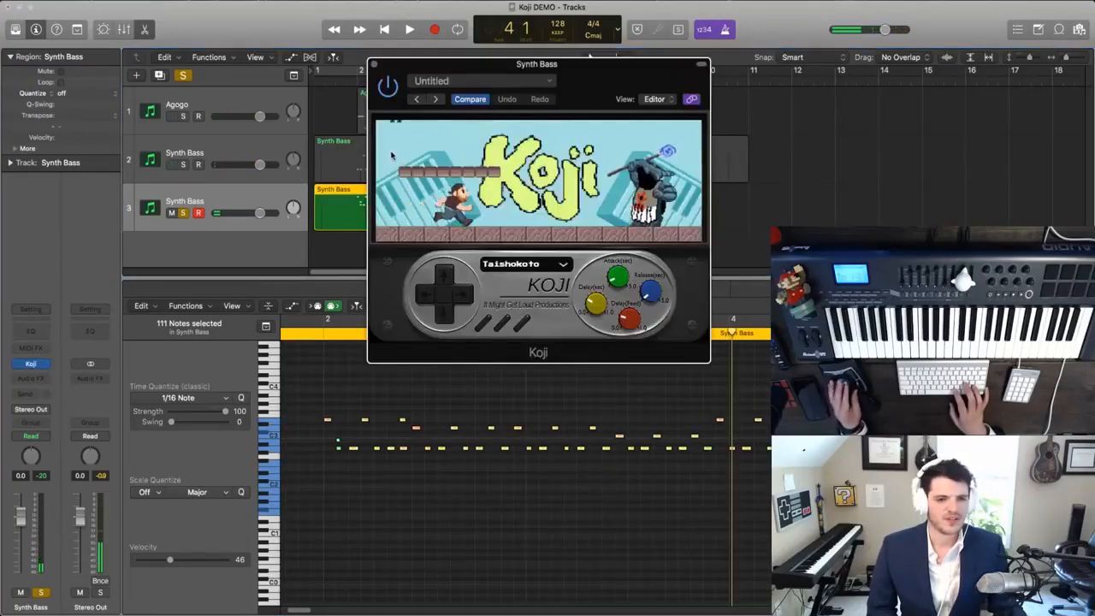
click(373, 65)
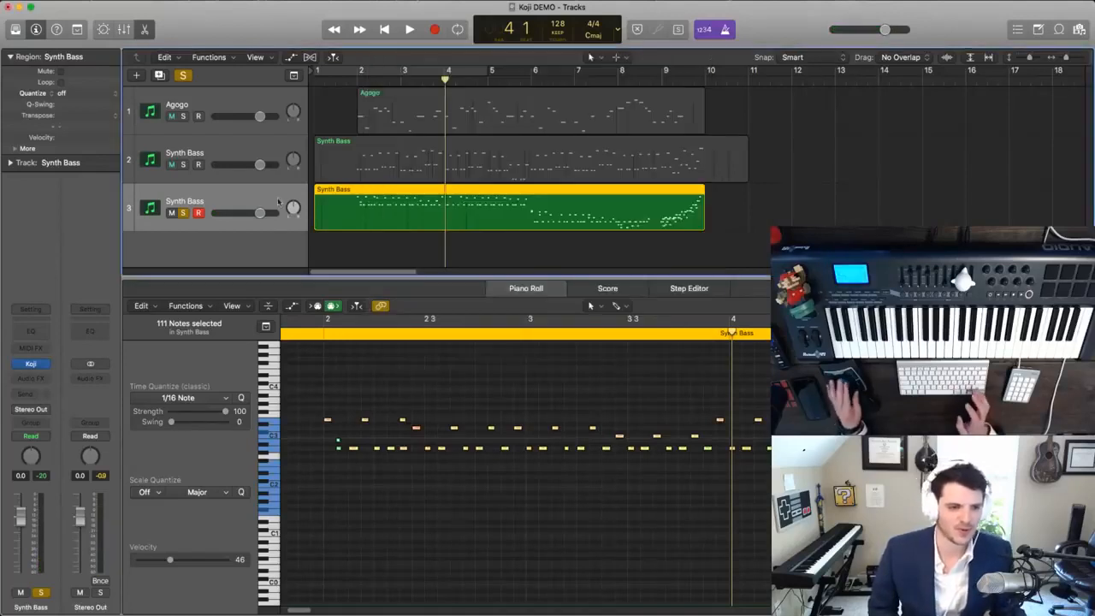
double_click(206, 195)
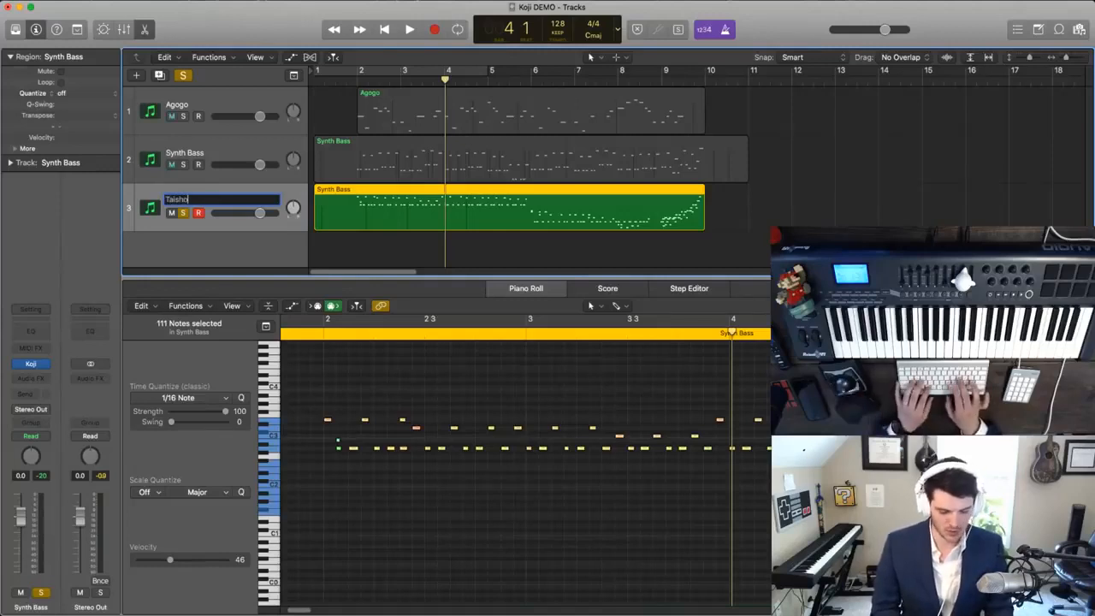
key(Return)
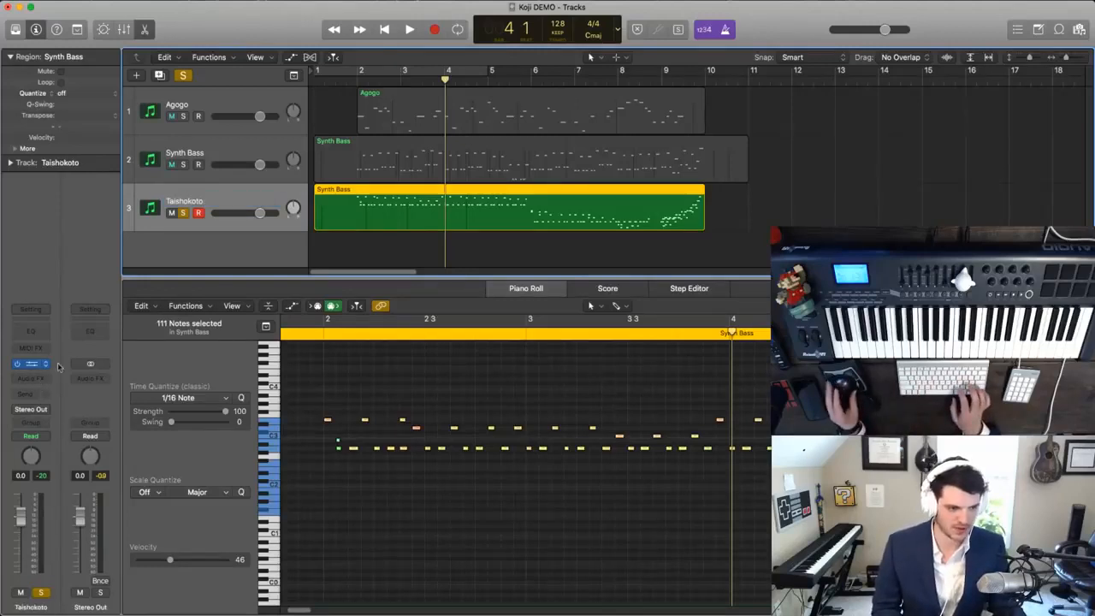
click(33, 364)
click(373, 65)
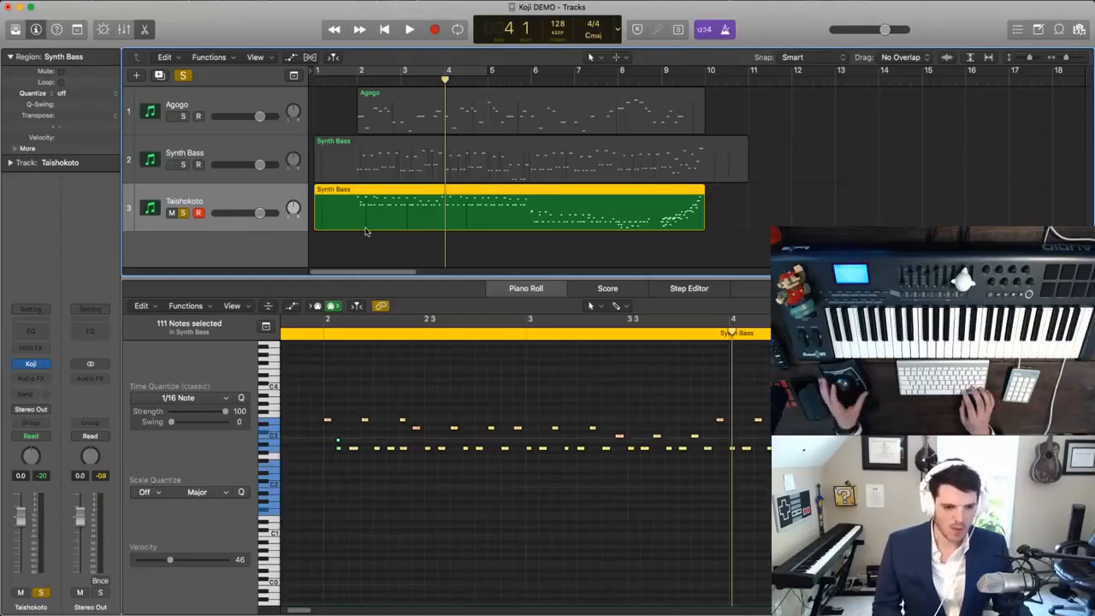
- Deselect the notes and listen to the soloed Taishokoto part from bar 2 to check its timing
click(327, 368)
key(space)
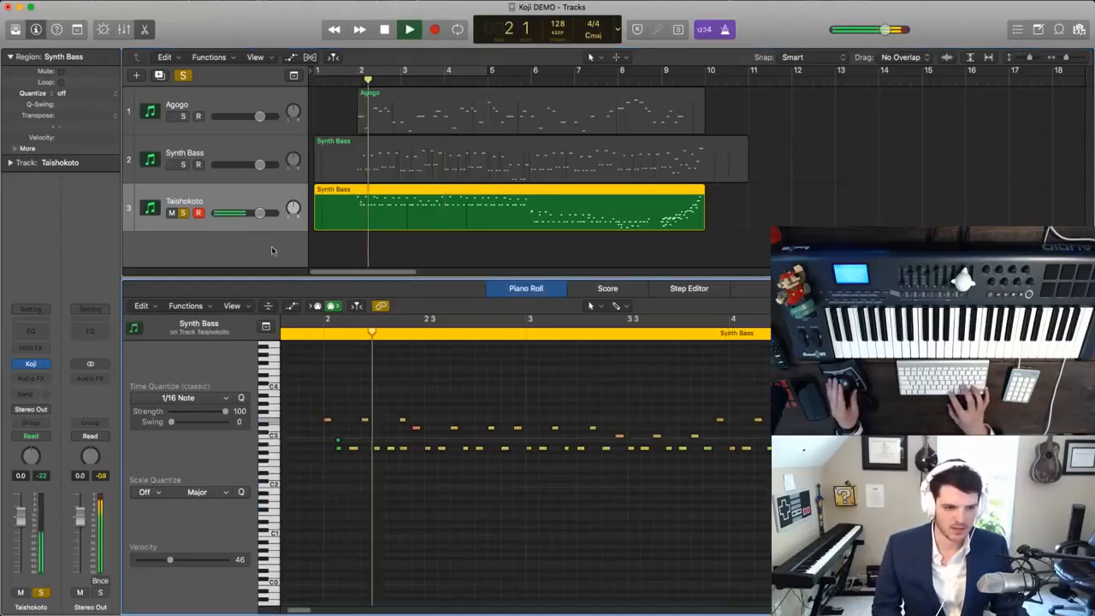
key(space)
key(space)
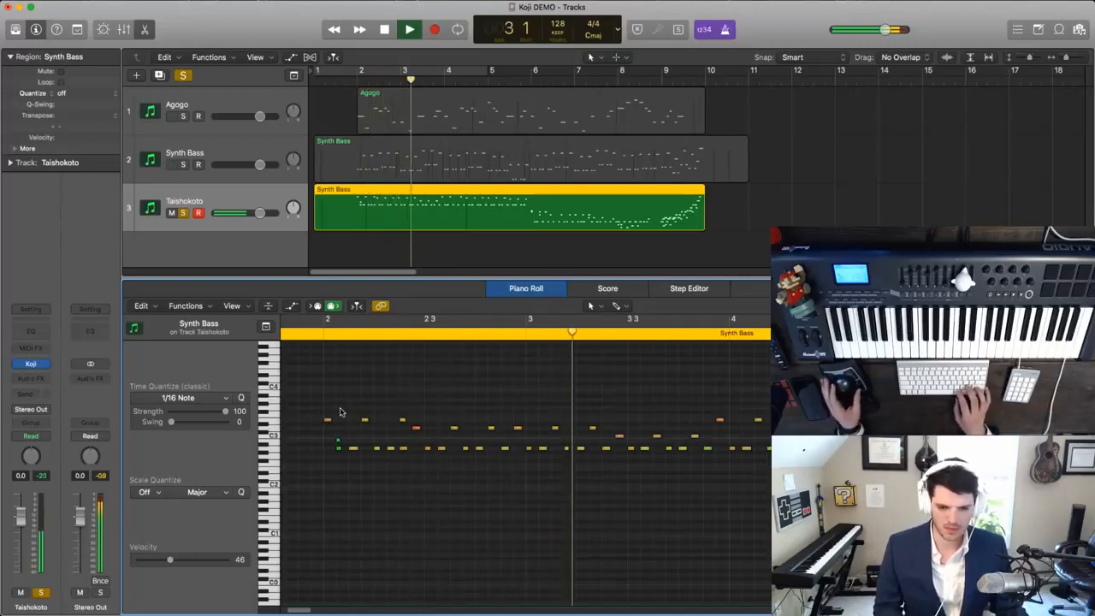
key(space)
- Shift all notes of the Taishokoto region one sixteenth note later and play the result
key(super+a)
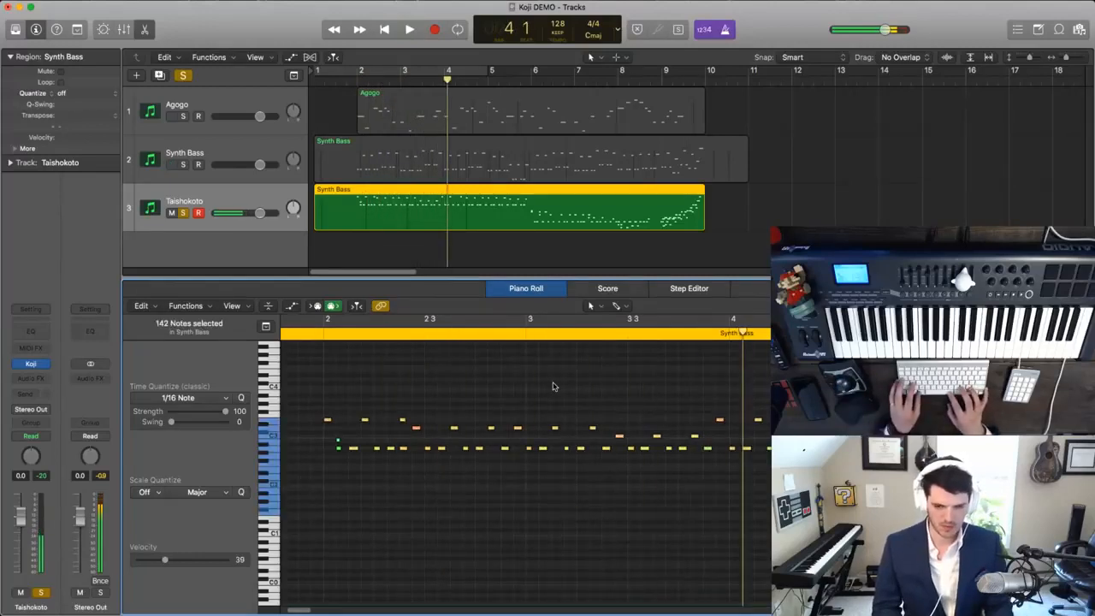
key(alt+Down)
key(super+z)
key(shift+space)
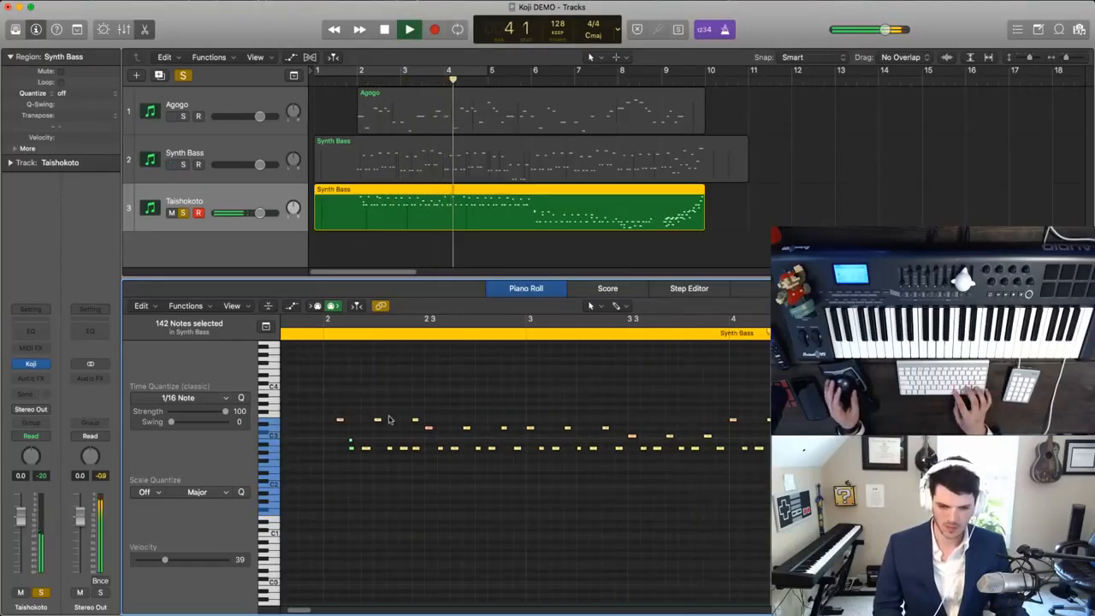
- Move the first high note back to the downbeat of bar 2 and replay the opening of the part
click(336, 410)
key(space)
key(shift+space)
key(space)
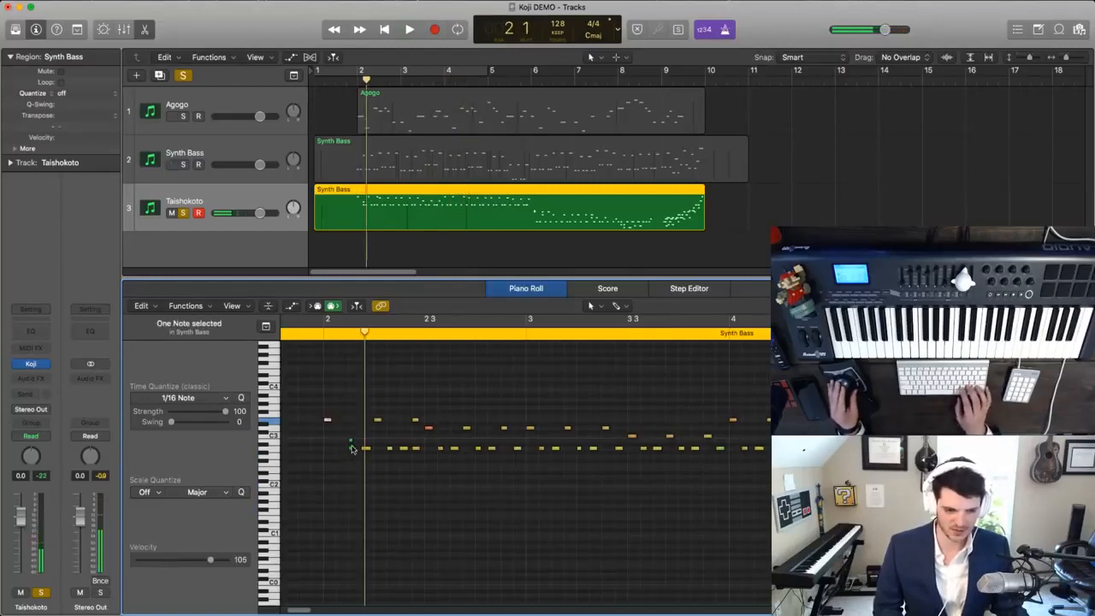
key(space)
key(space)
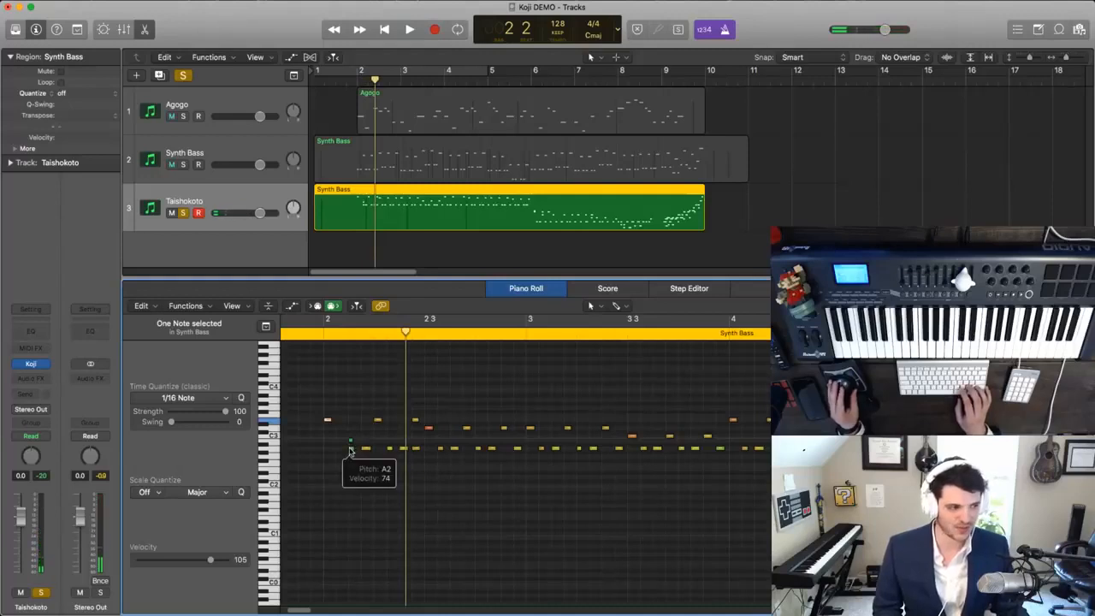
- Delete the stray short note above the first A2 note and set the playhead to the start of bar 2
click(349, 451)
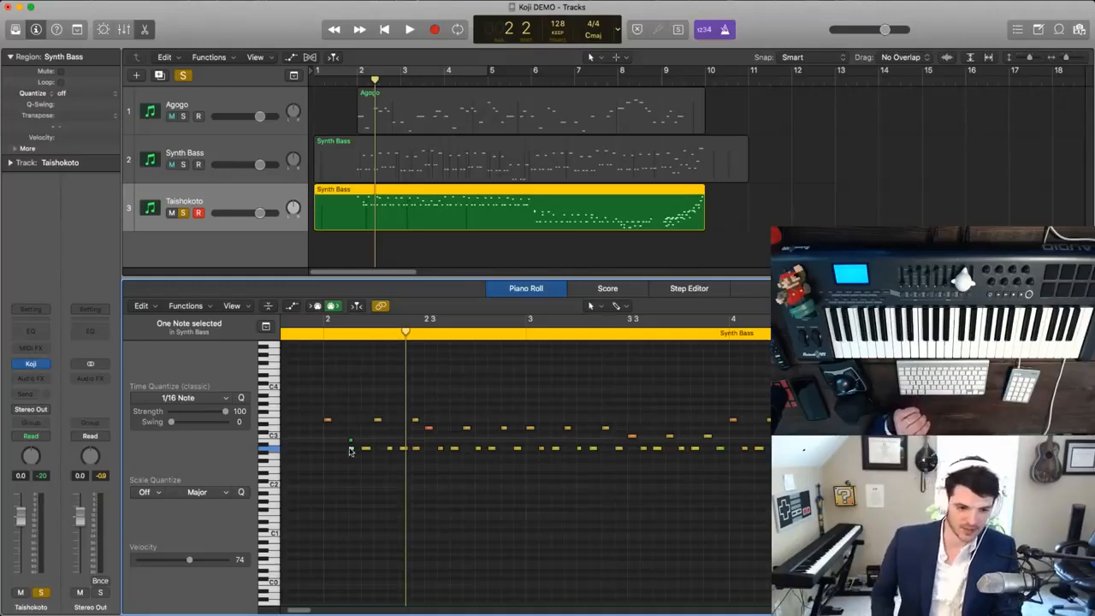
click(354, 436)
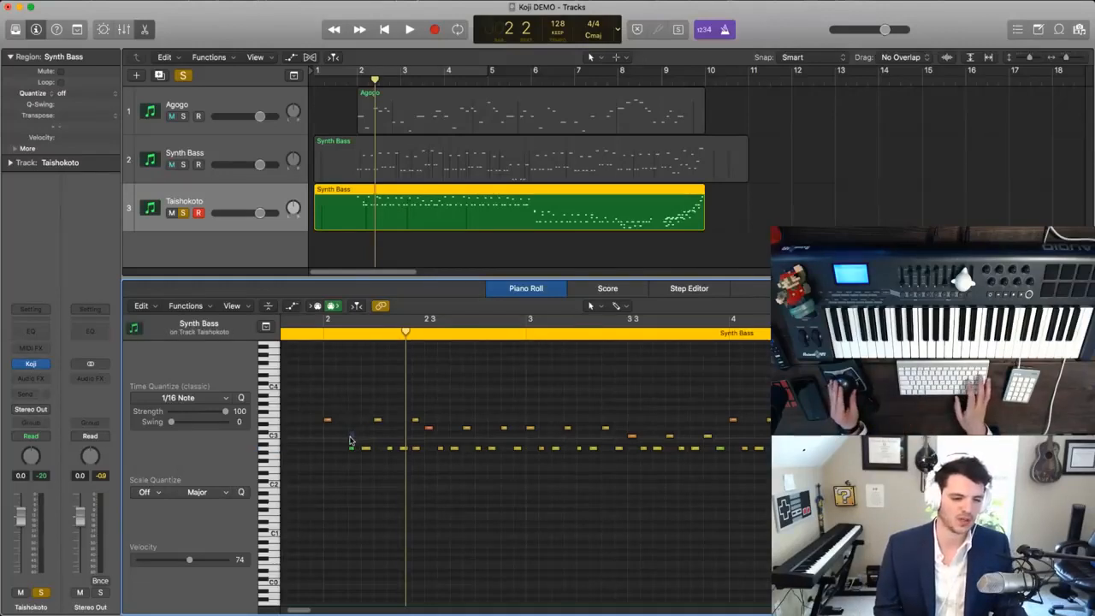
click(311, 332)
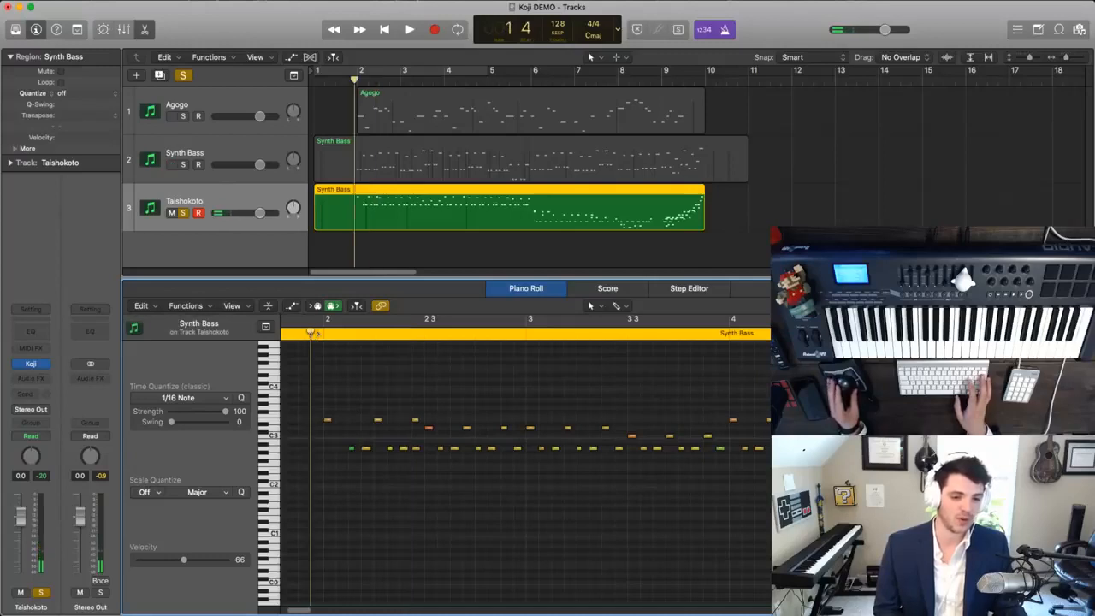
click(323, 342)
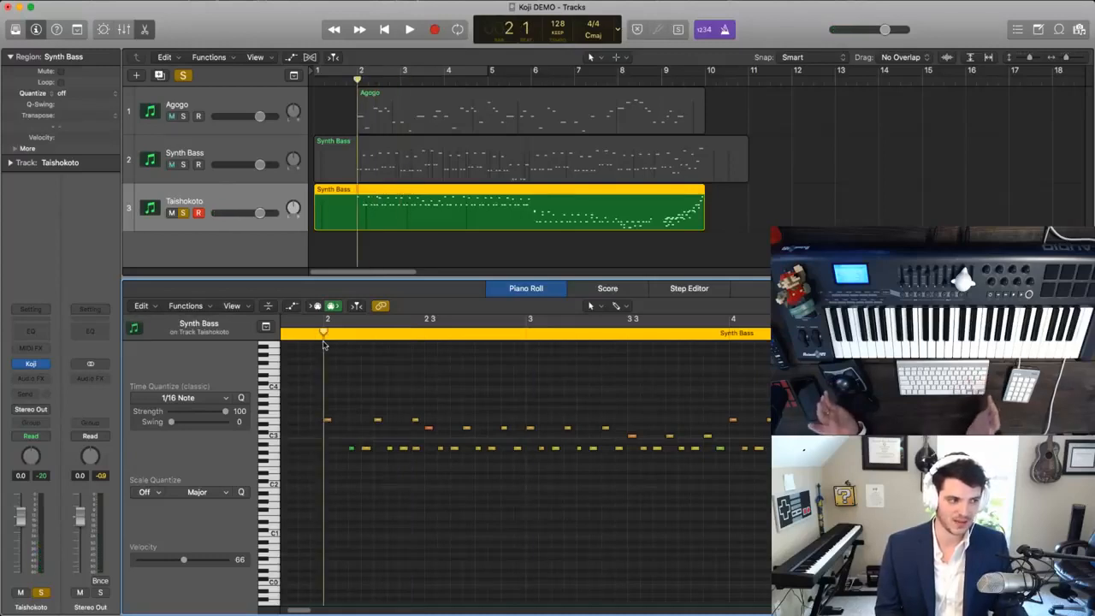
scroll(390, 399, left, 4)
scroll(391, 396, down, 3)
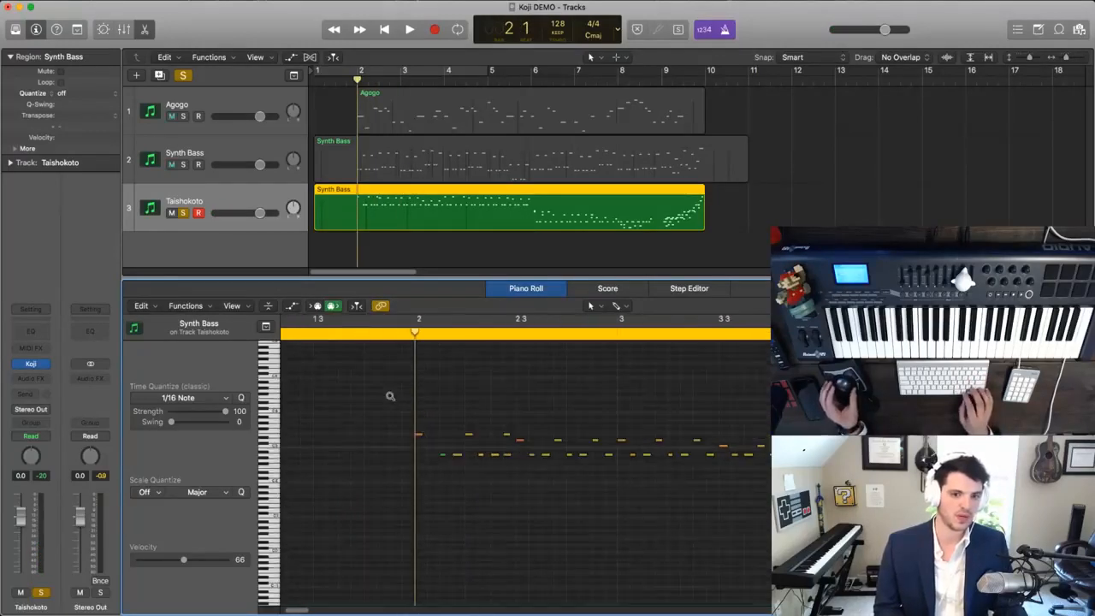
scroll(390, 396, up, 3)
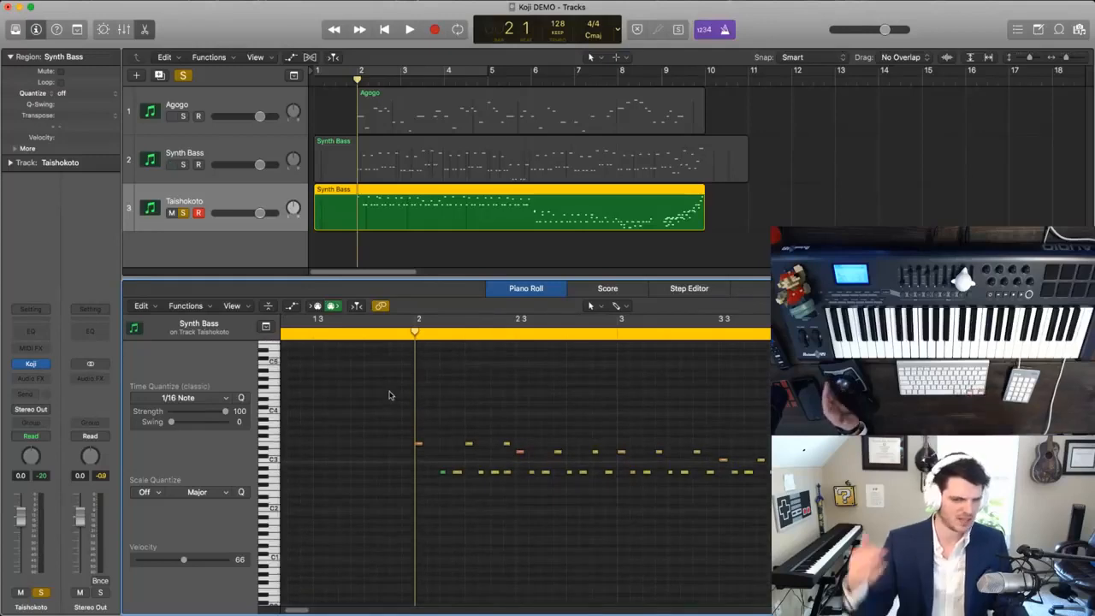
key(comma)
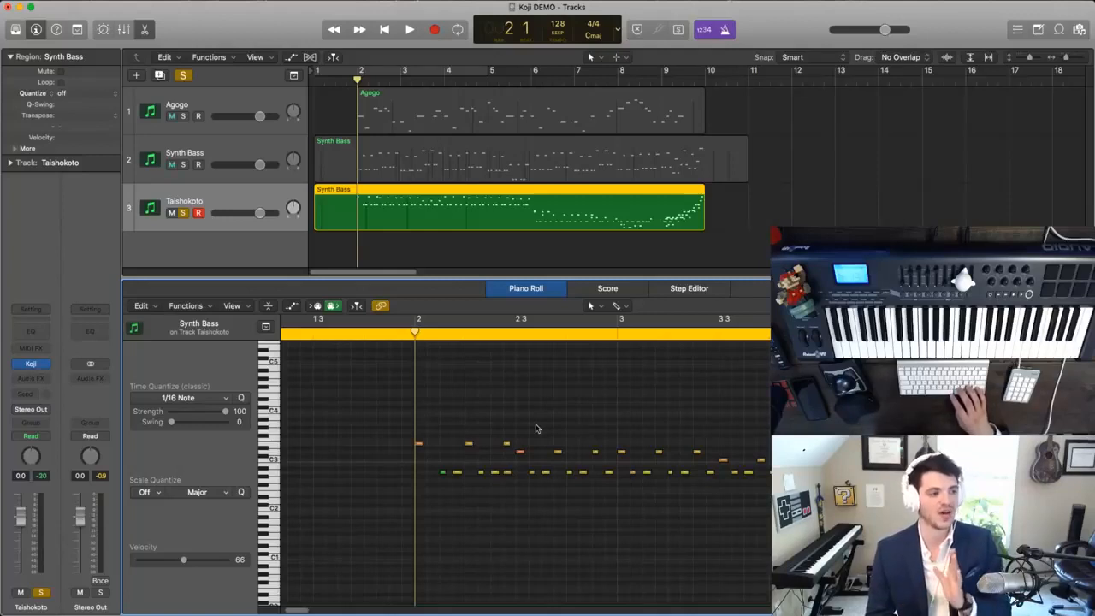
- Shift the first A2 note in bar 2 slightly earlier and replay the opening of the Taishokoto part
key(space)
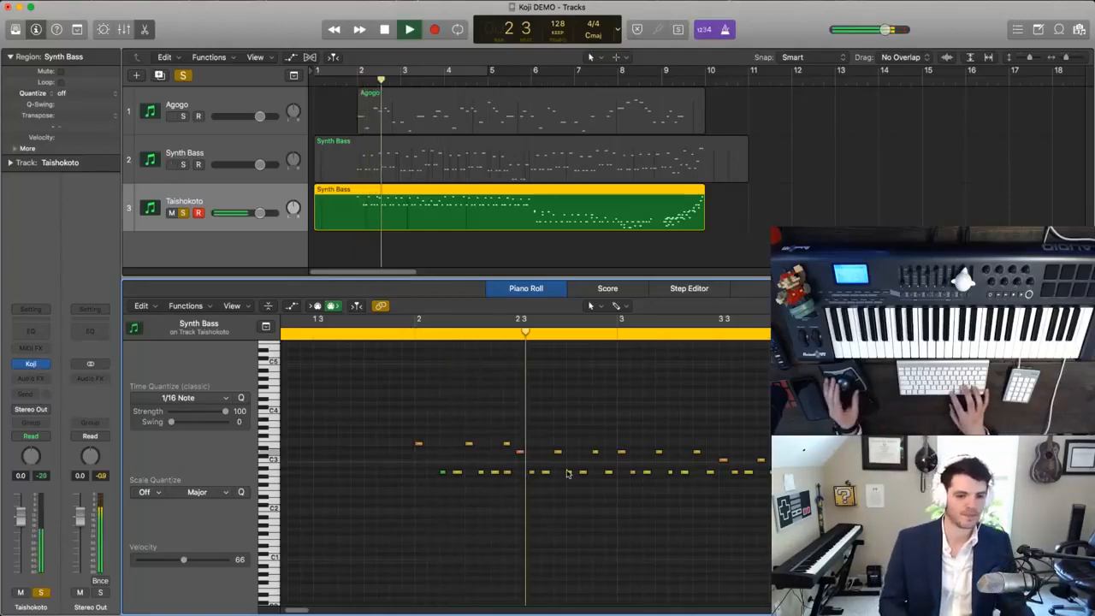
key(space)
drag(443, 474, 433, 474)
key(space)
key(space)
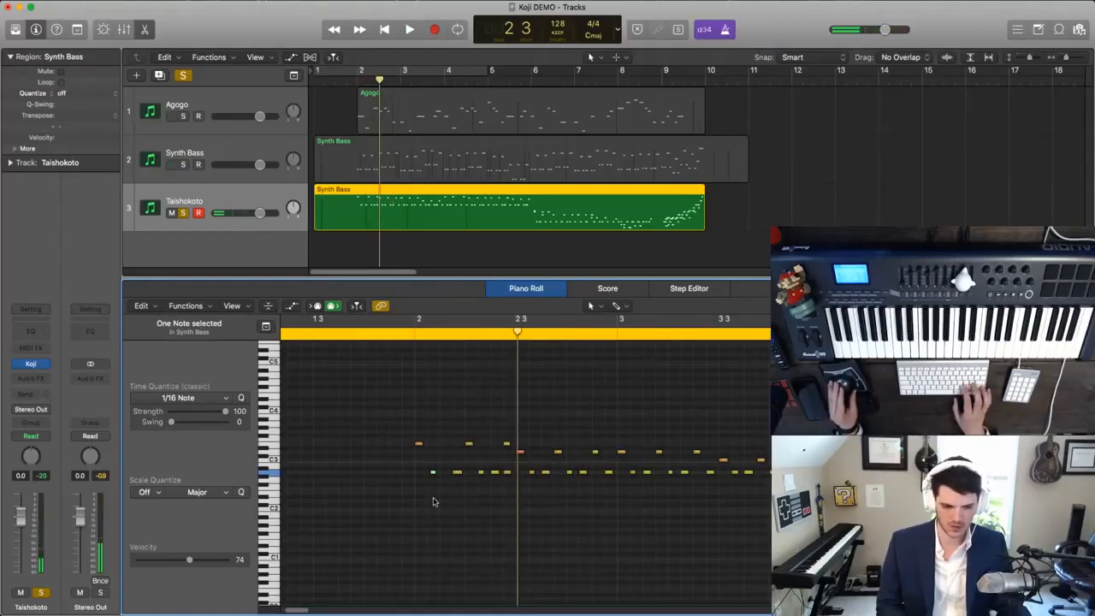
key(super+Right)
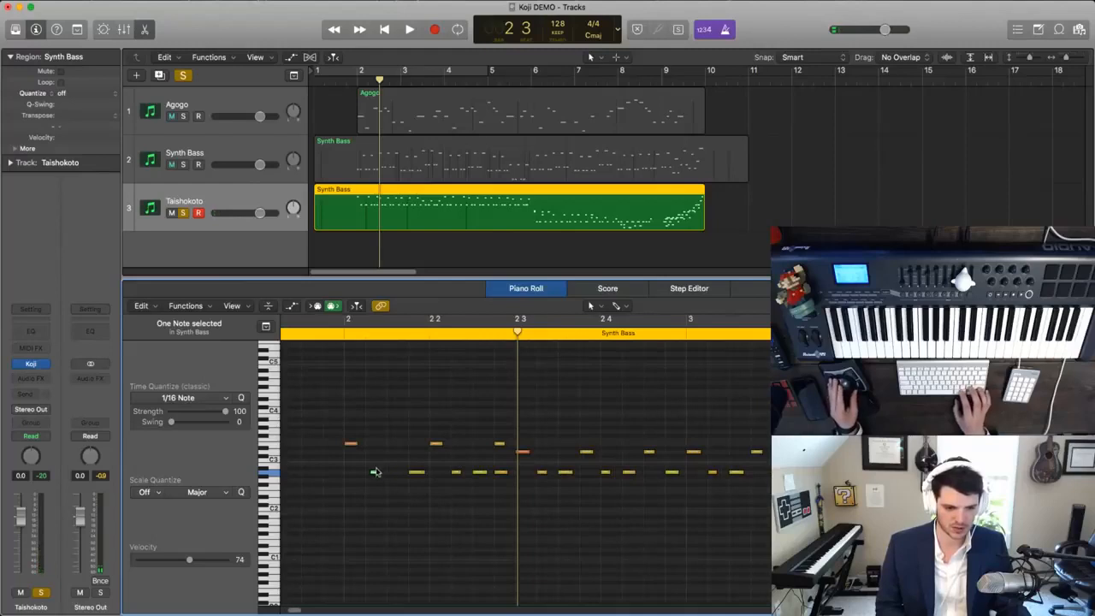
drag(376, 477, 370, 475)
key(space)
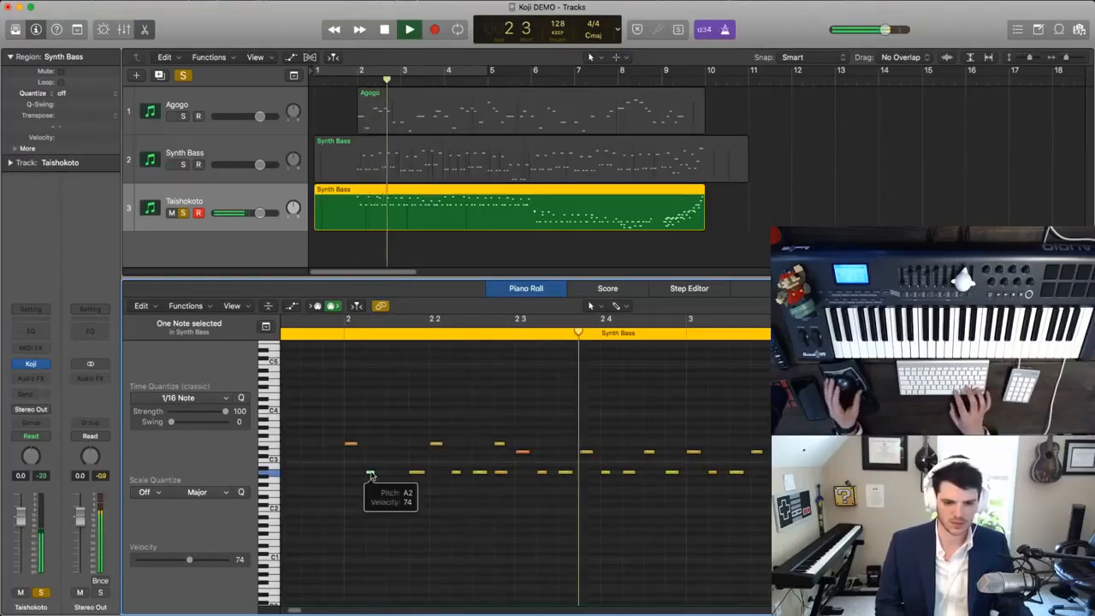
- Listen to the soloed Taishokoto part as far as bar 5, stop playback and delete the track's region
key(super+Left)
key(super+Left)
key(super+Left)
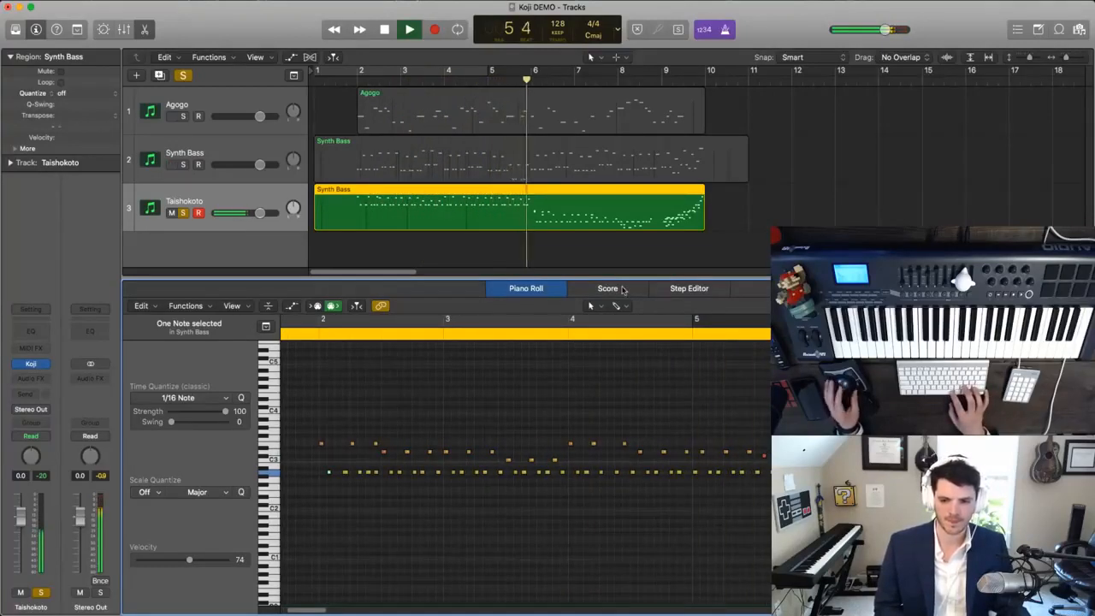
key(space)
click(516, 249)
click(494, 216)
key(Delete)
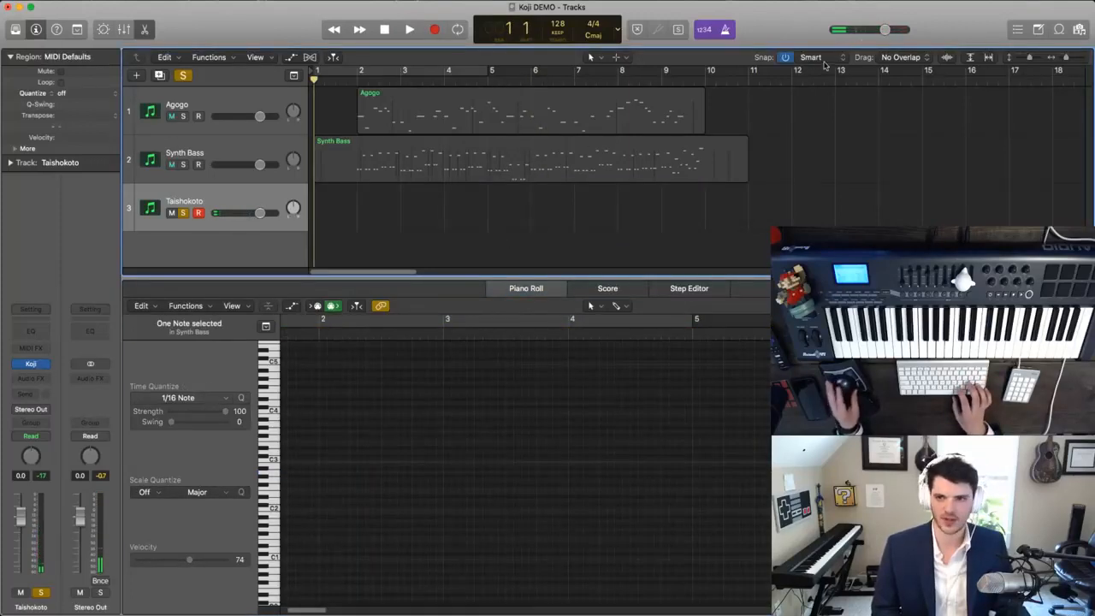
- Set the project tempo to 83 BPM, try to record a new Taishokoto part and discard the short take
click(1018, 29)
click(924, 123)
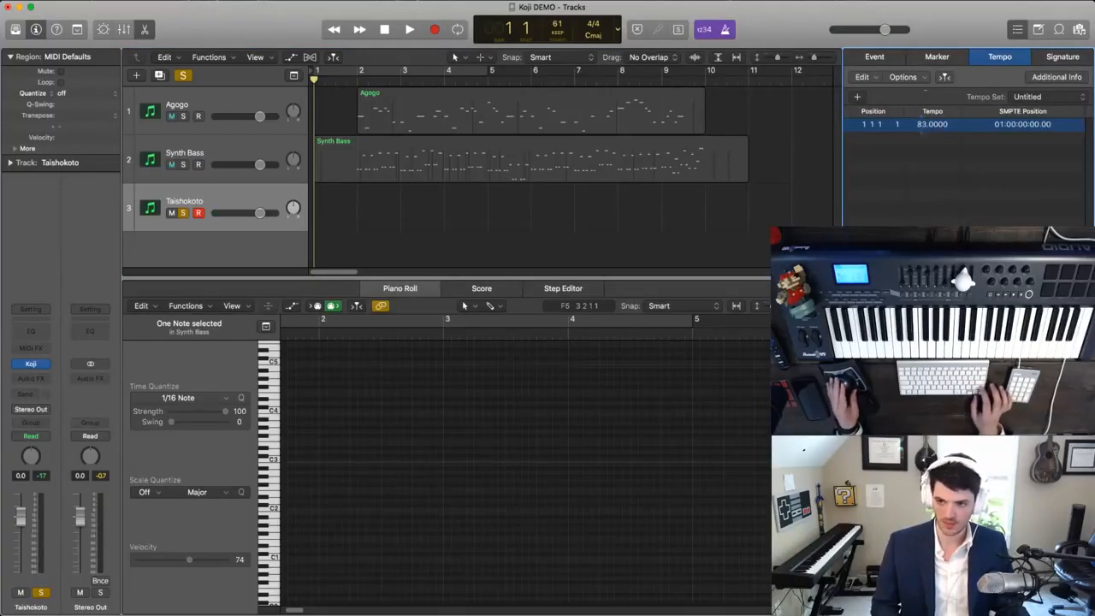
key(space)
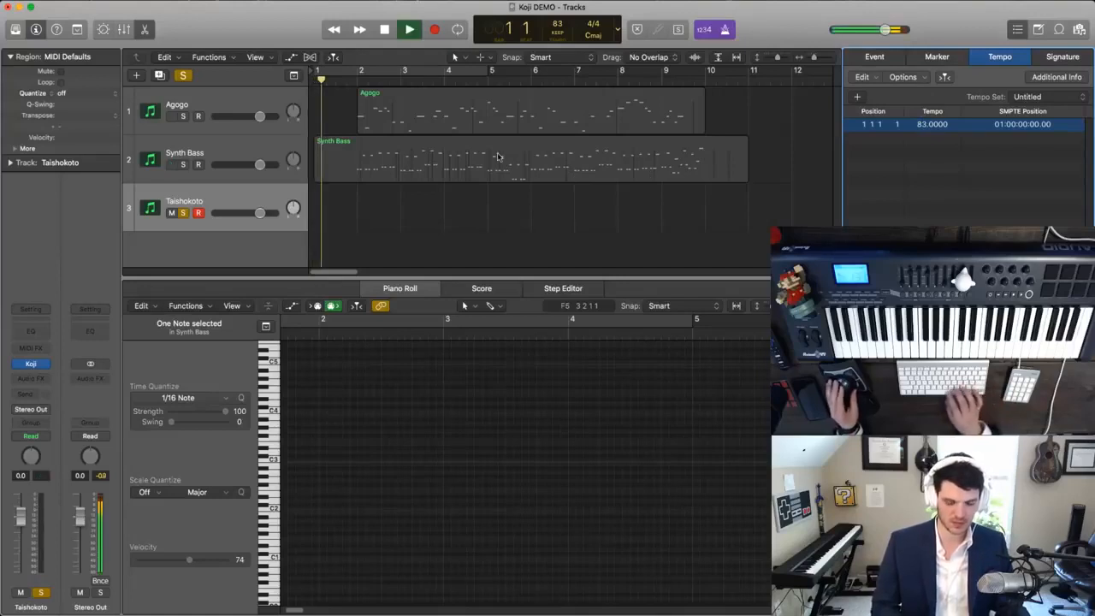
key(r)
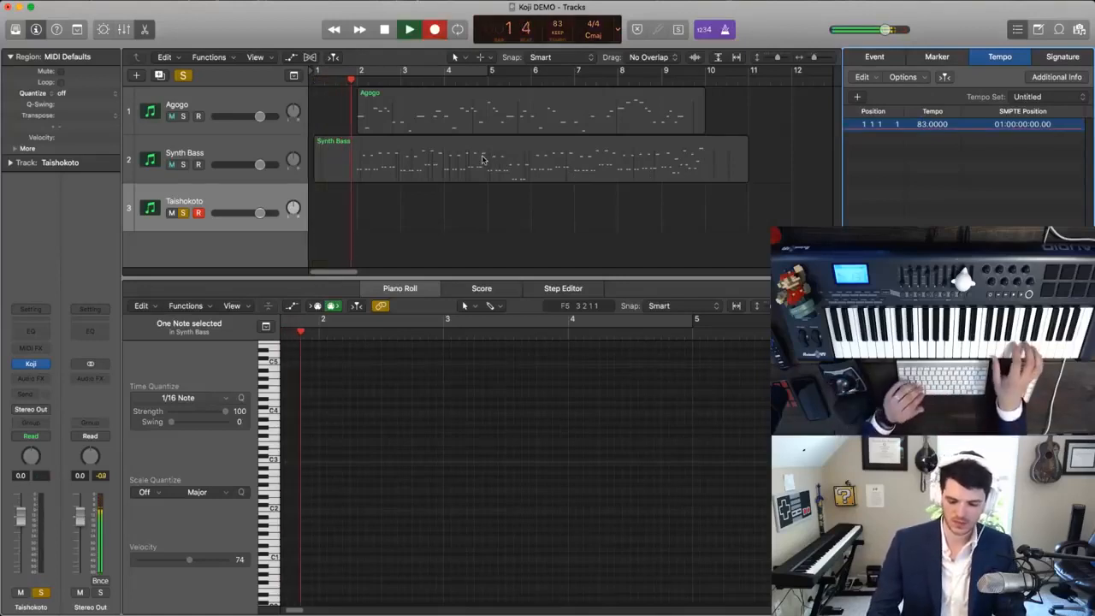
key(space)
key(comma)
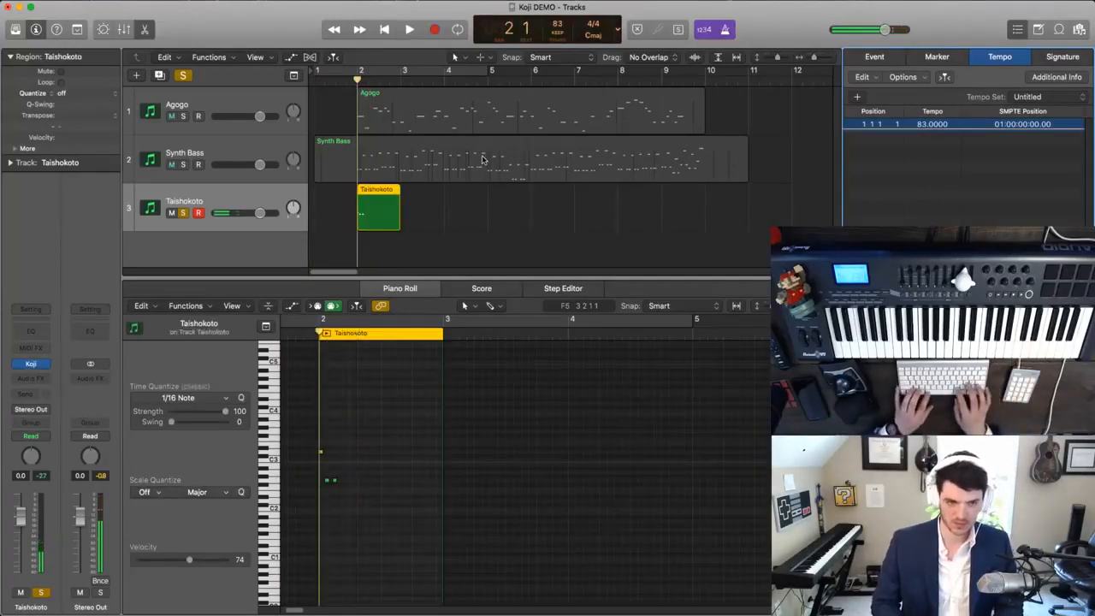
key(Delete)
- Record another Taishokoto take from the start of the song at 83 BPM and discard it at bar 4
key(Return)
key(r)
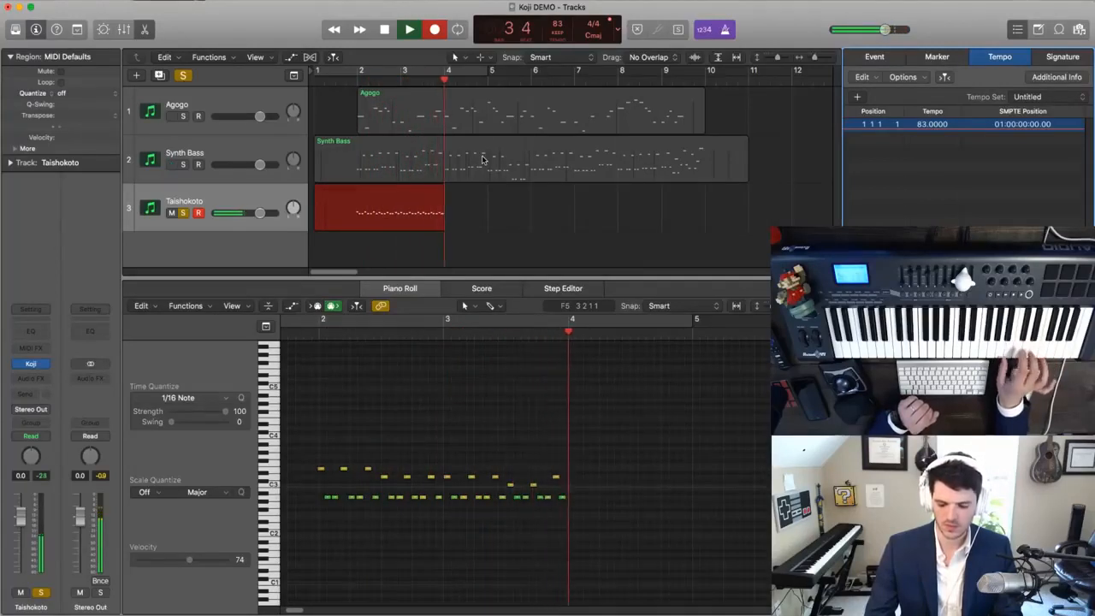
key(space)
key(Delete)
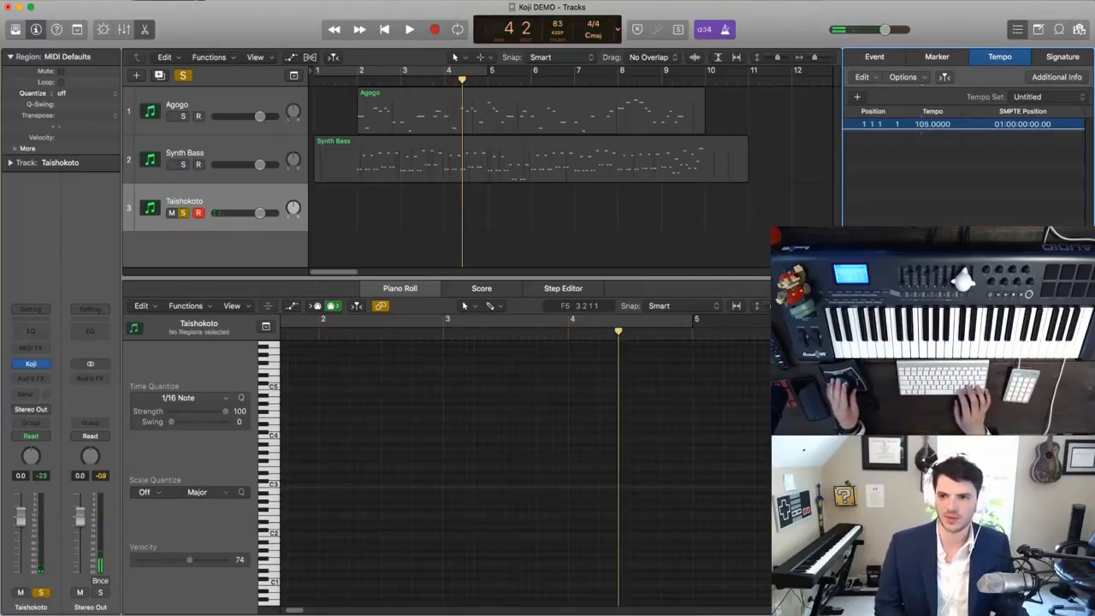
- Record a Taishokoto take from the beginning at 105 BPM, check its playback and delete the take
key(Return)
key(r)
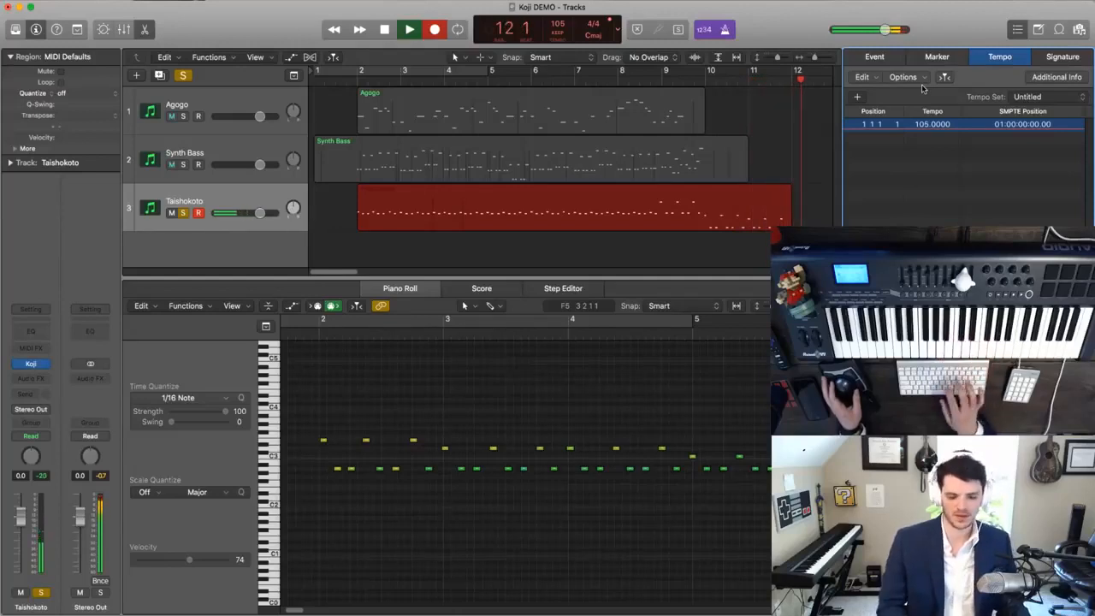
key(space)
key(Return)
key(space)
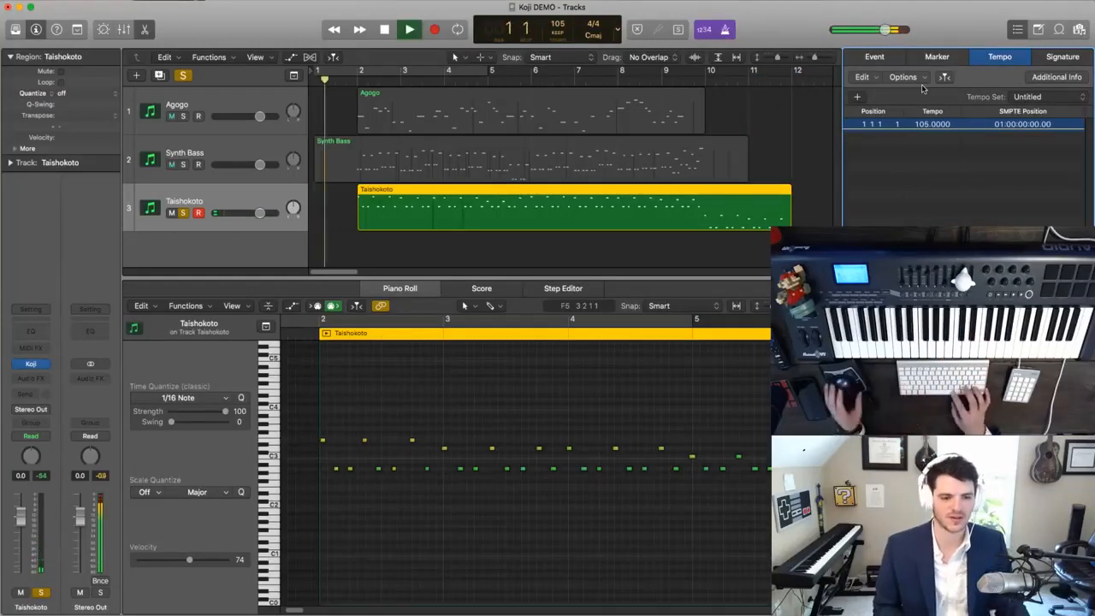
key(space)
key(Delete)
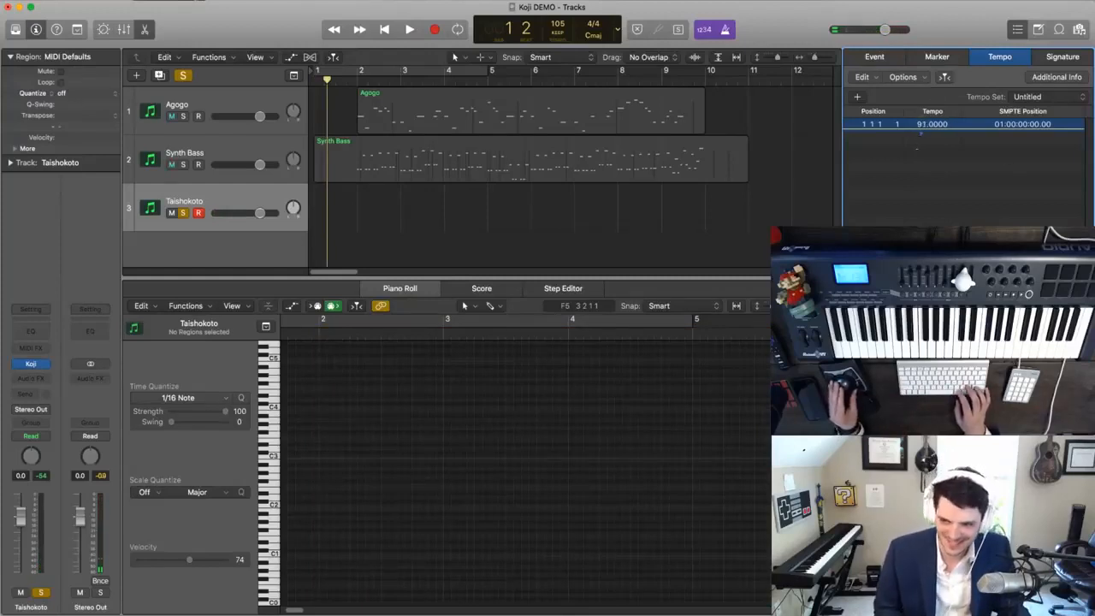
- Record a new Taishokoto part at 90 BPM for bars 2 to 9 and quantize all its notes to 1/16
key(r)
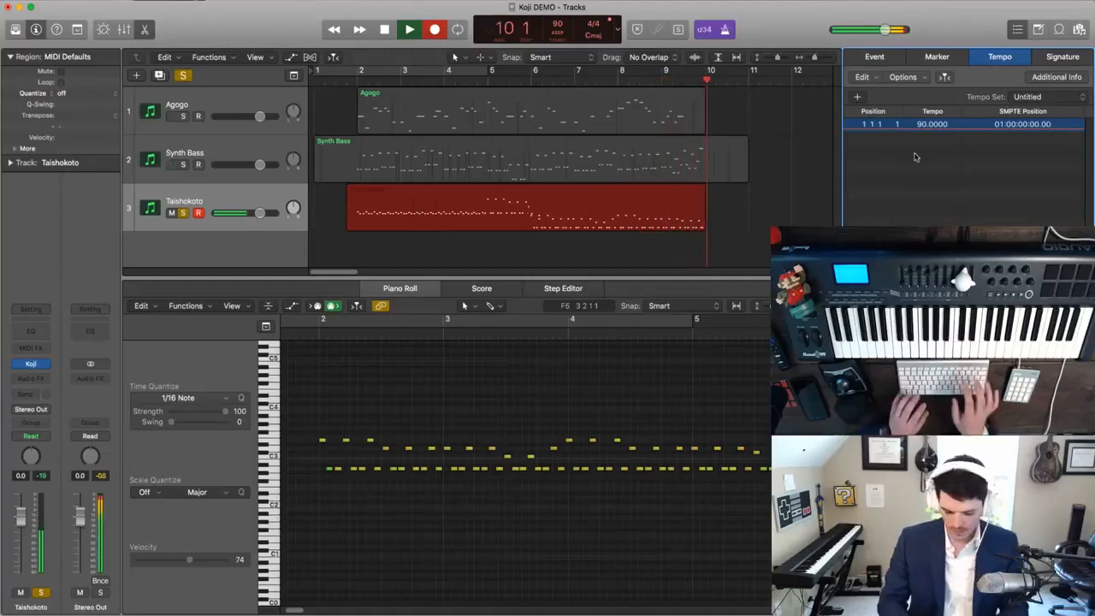
key(space)
click(557, 392)
key(super+a)
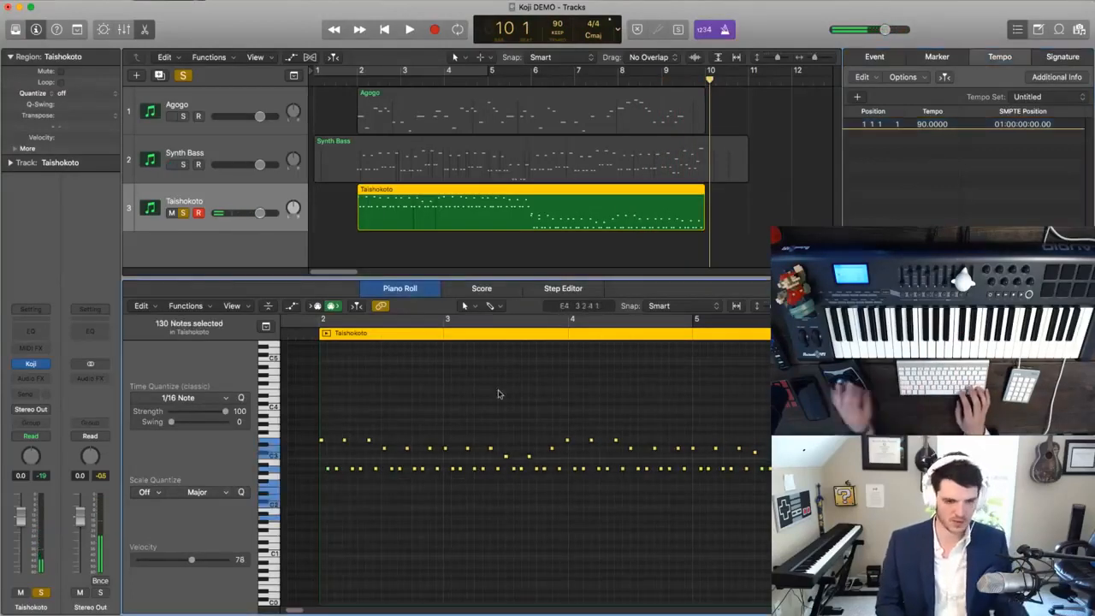
key(Return)
key(space)
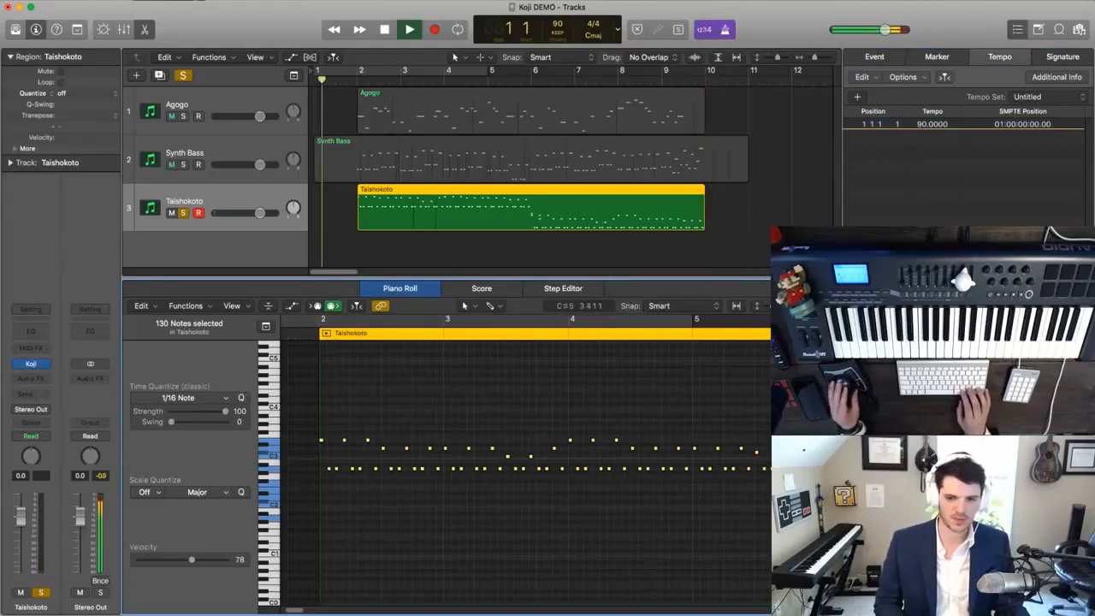
- Set the project tempo to 128 BPM and play all three tracks together with the solo turned off
double_click(920, 125)
text(128)
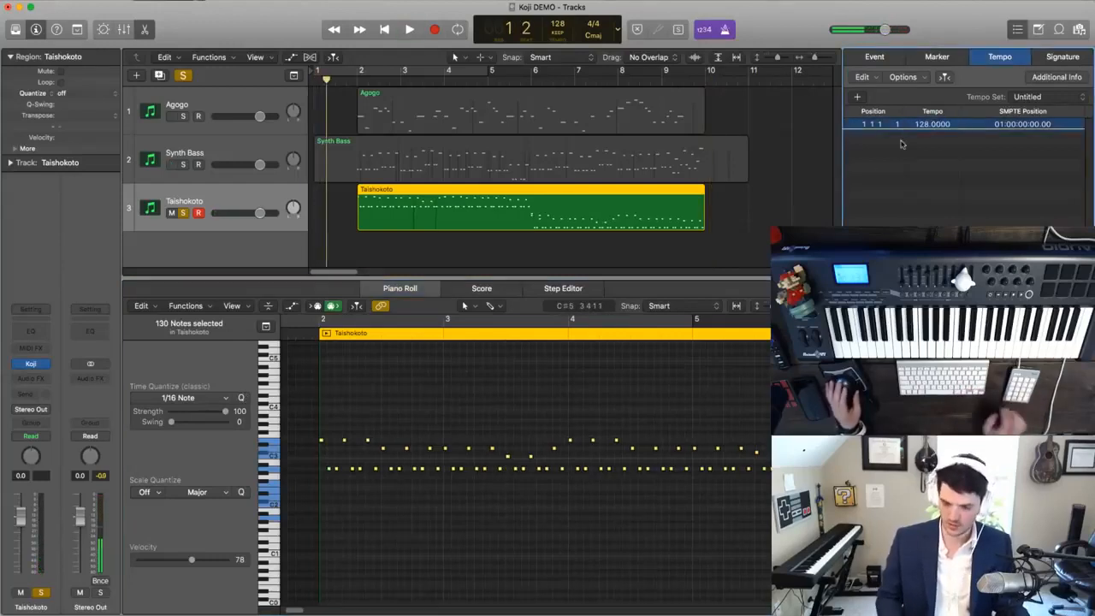
key(Return)
key(space)
click(183, 76)
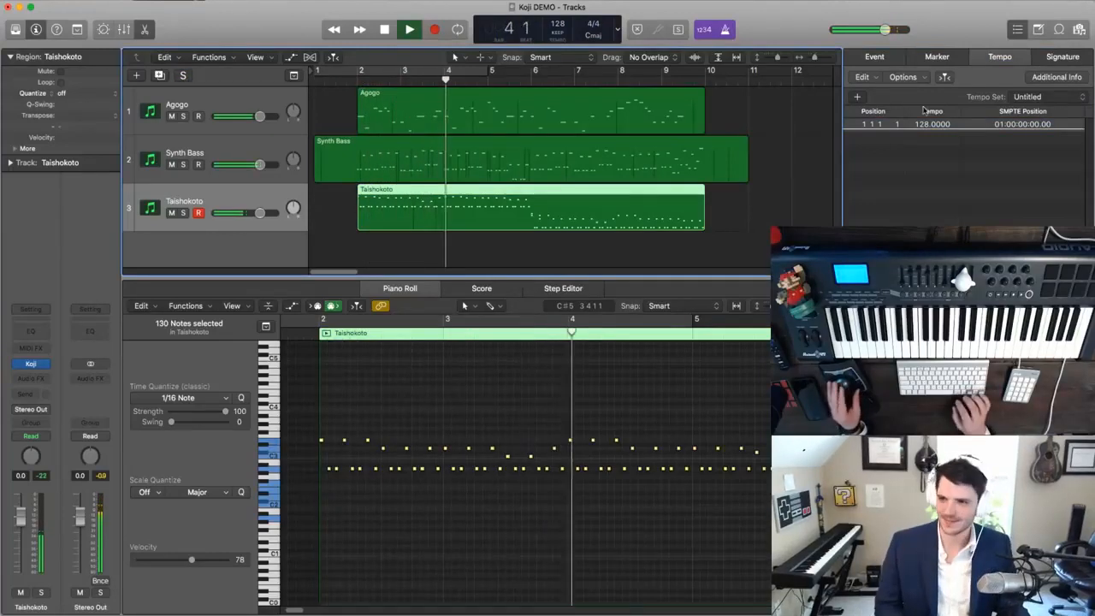
key(d)
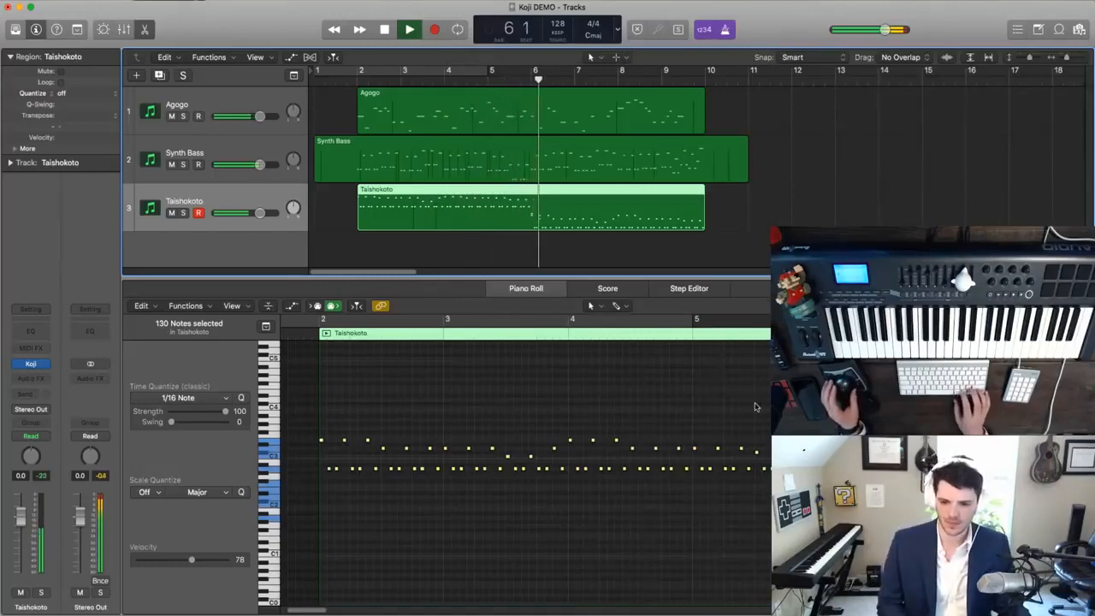
- Delete the two stray extra notes near the start of bar 6 in the Taishokoto region and replay from bar 6
scroll(757, 407, right, 6)
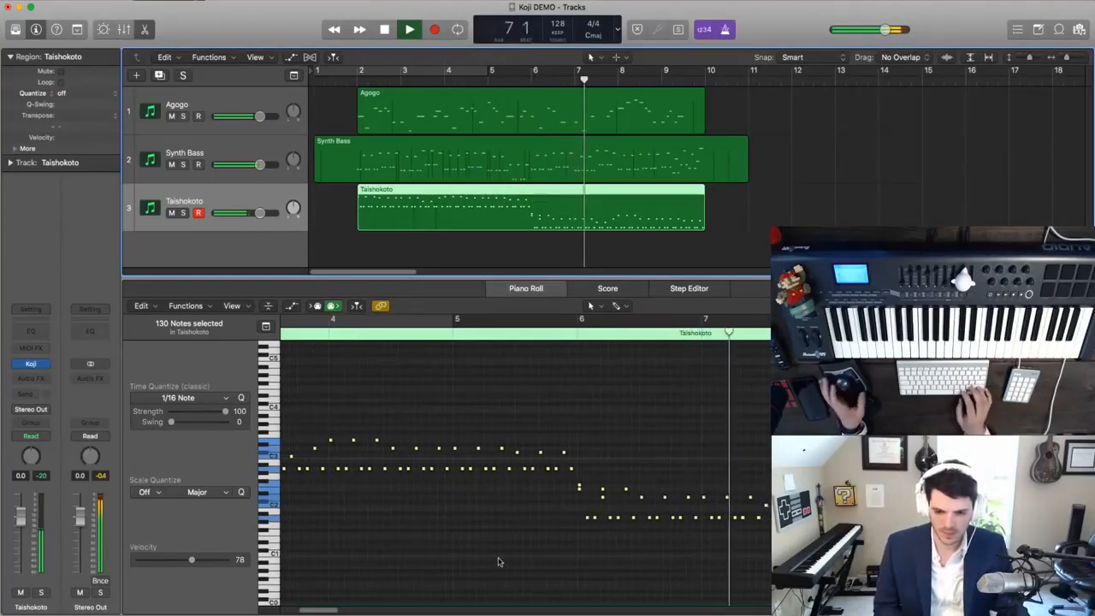
click(584, 502)
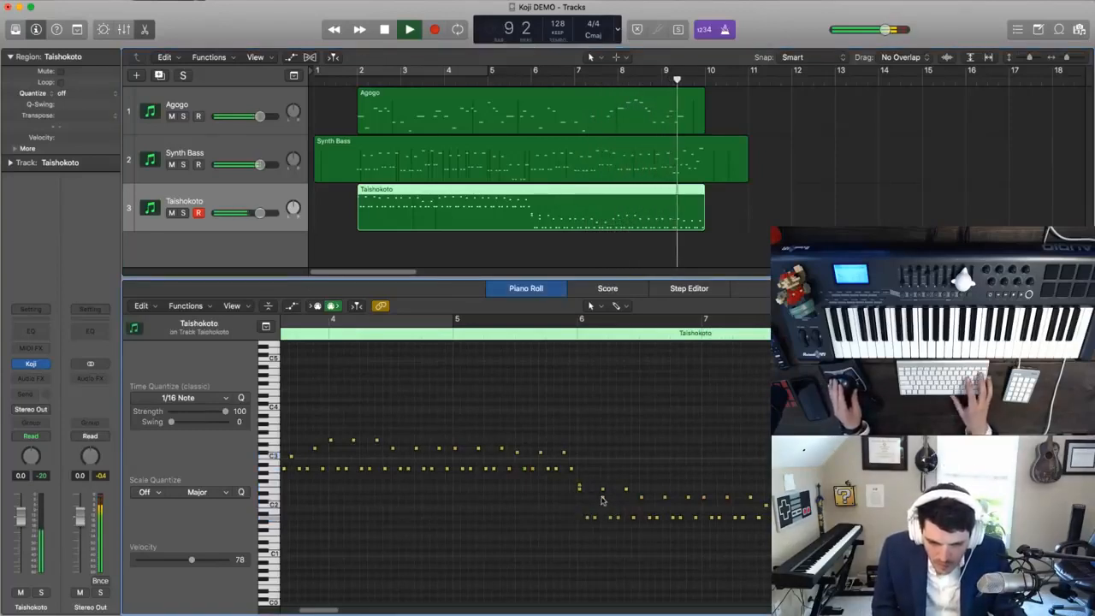
click(579, 486)
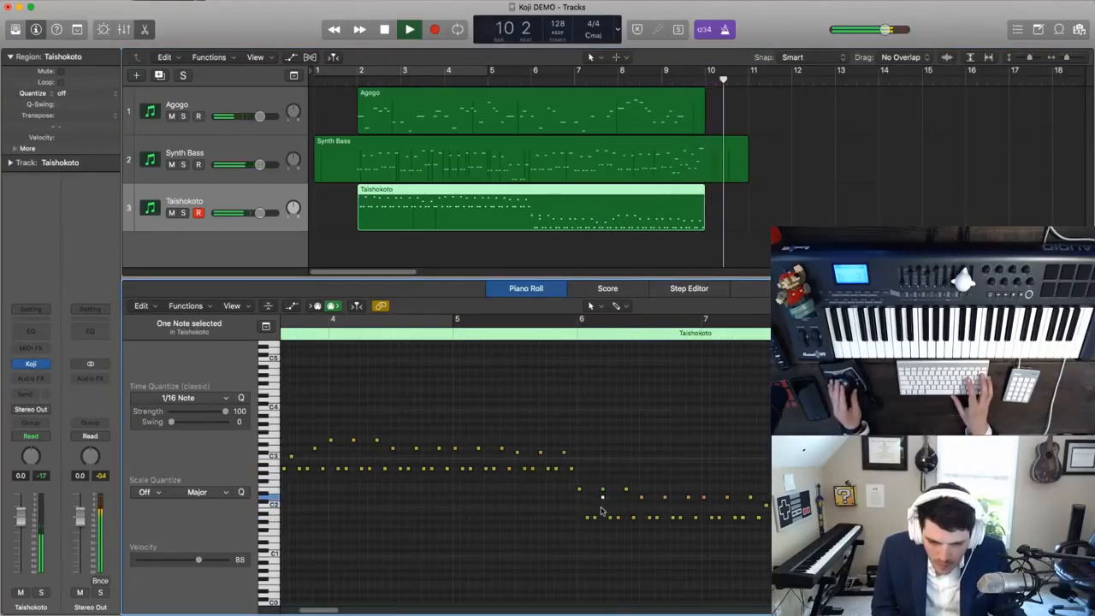
click(578, 334)
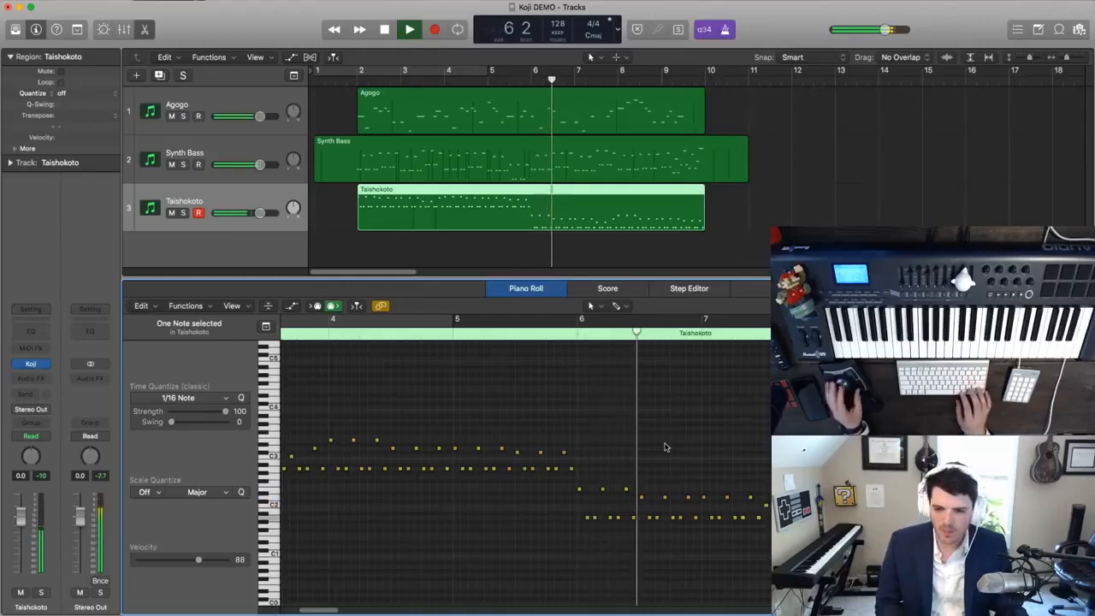
key(super+Left)
key(super+Up)
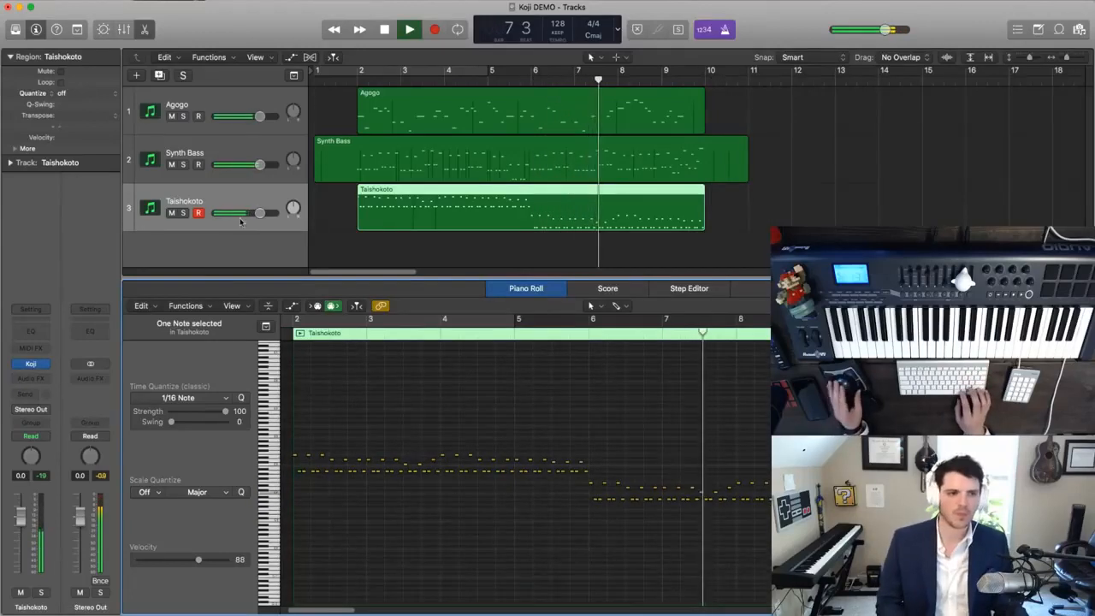
- Lower the Taishokoto track's volume to -3.7 dB and play the arrangement from the beginning with the metronome off
drag(263, 213, 254, 213)
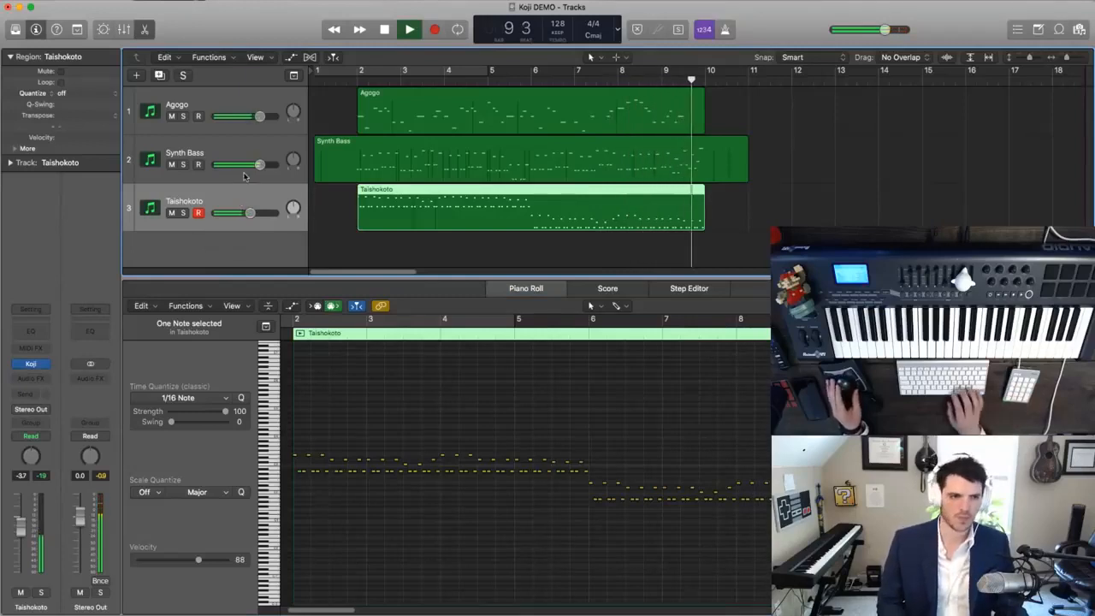
key(Return)
key(space)
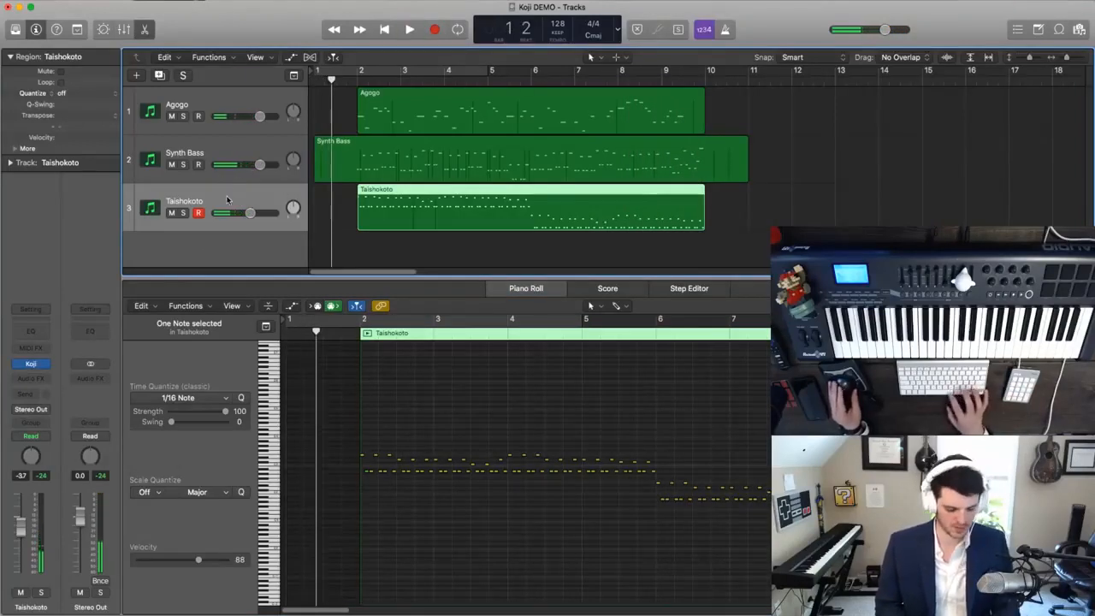
- Duplicate the Taishokoto track without its region, hide the Piano Roll, and switch the new track's Koji instrument to Triangle
key(super+d)
key(e)
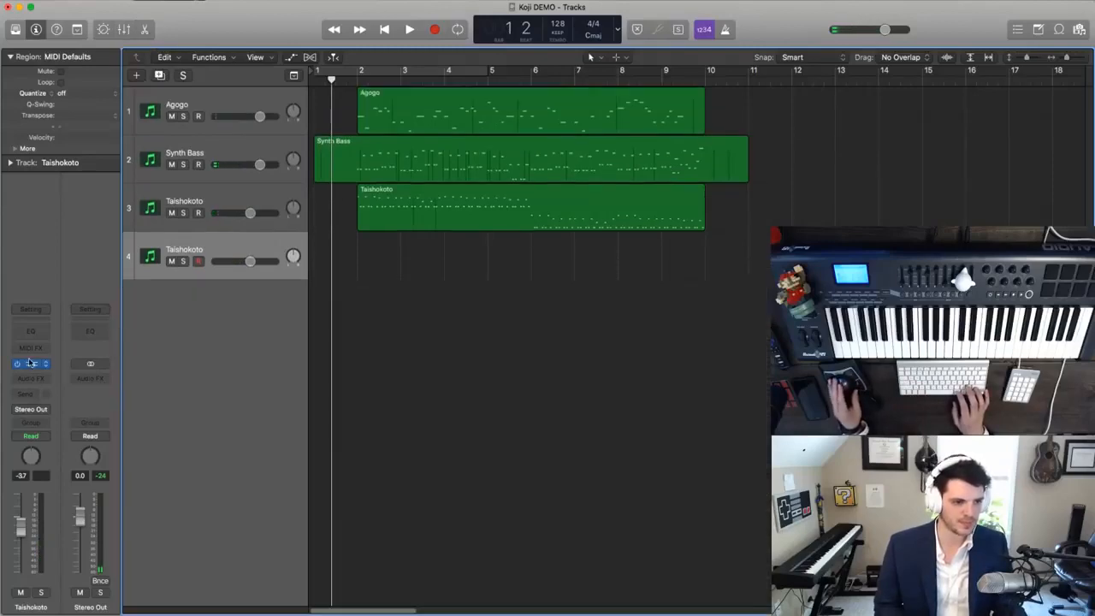
click(31, 363)
drag(248, 59, 764, 181)
click(682, 336)
click(676, 369)
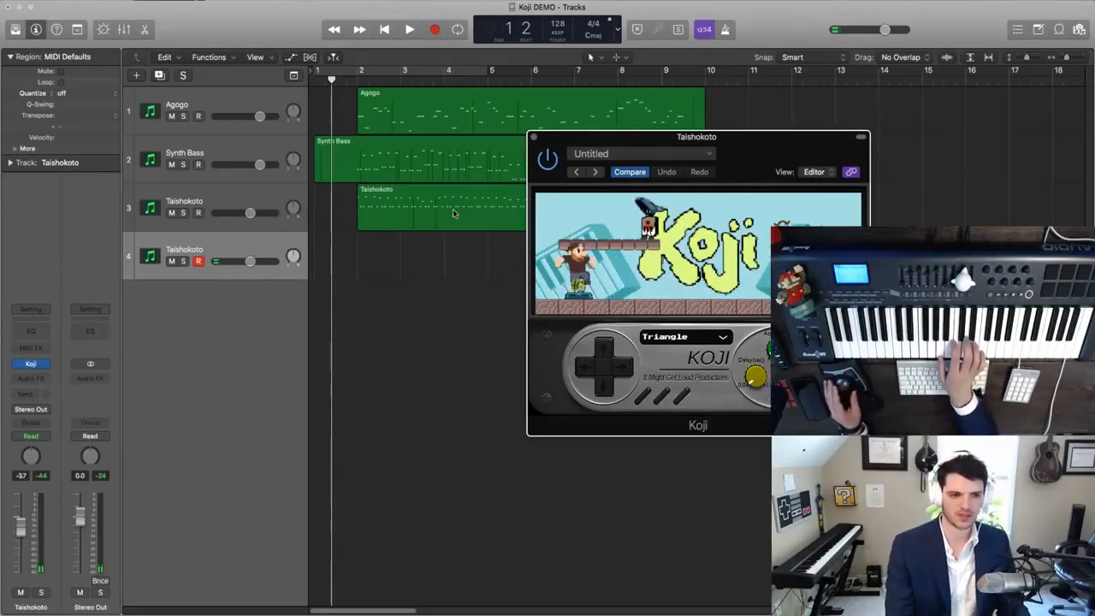
- Change the fourth track's Koji sound to Typewriter and raise the track's volume to 6.0 dB
alt+click(19, 530)
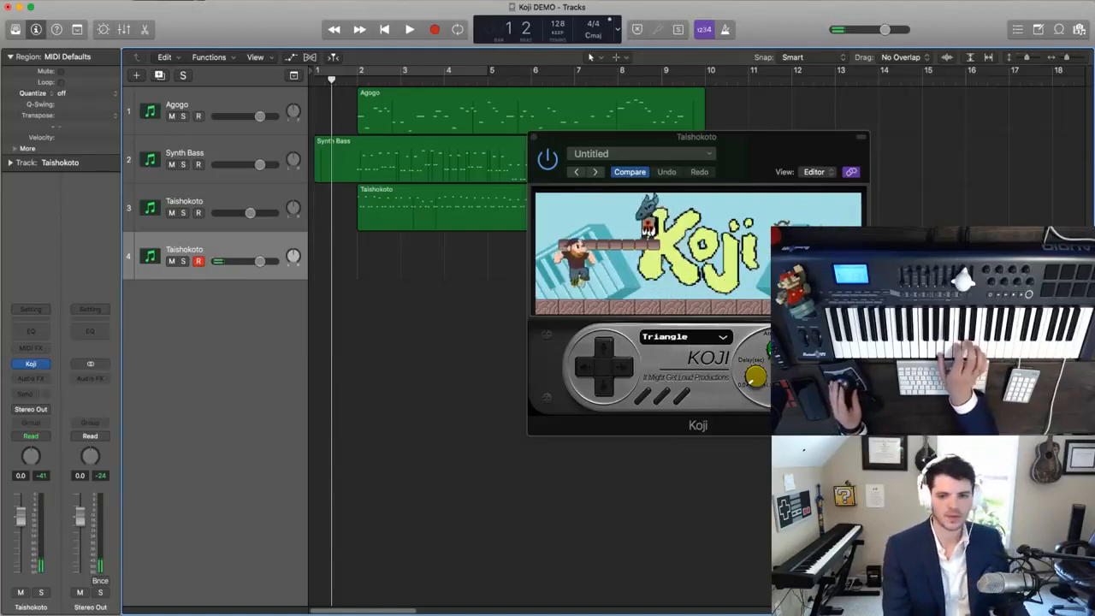
click(626, 374)
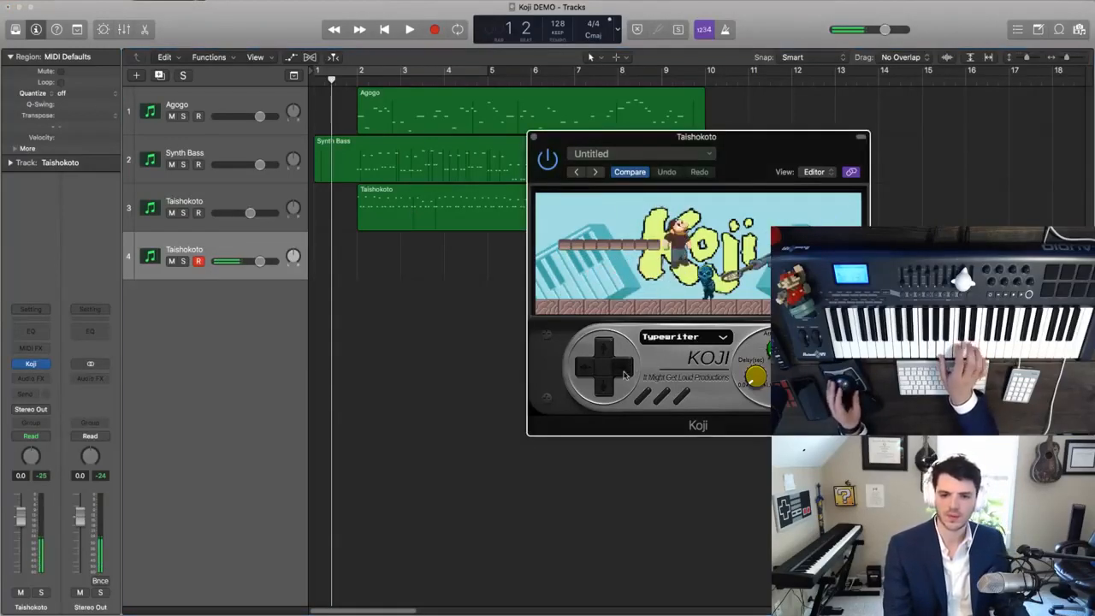
click(626, 374)
click(586, 369)
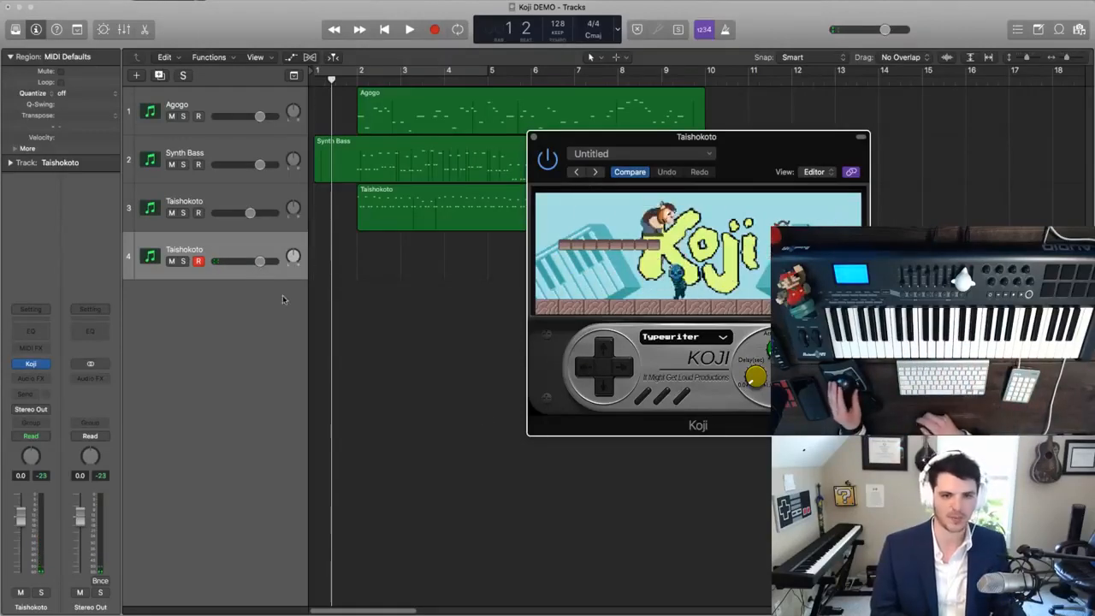
drag(21, 515, 21, 494)
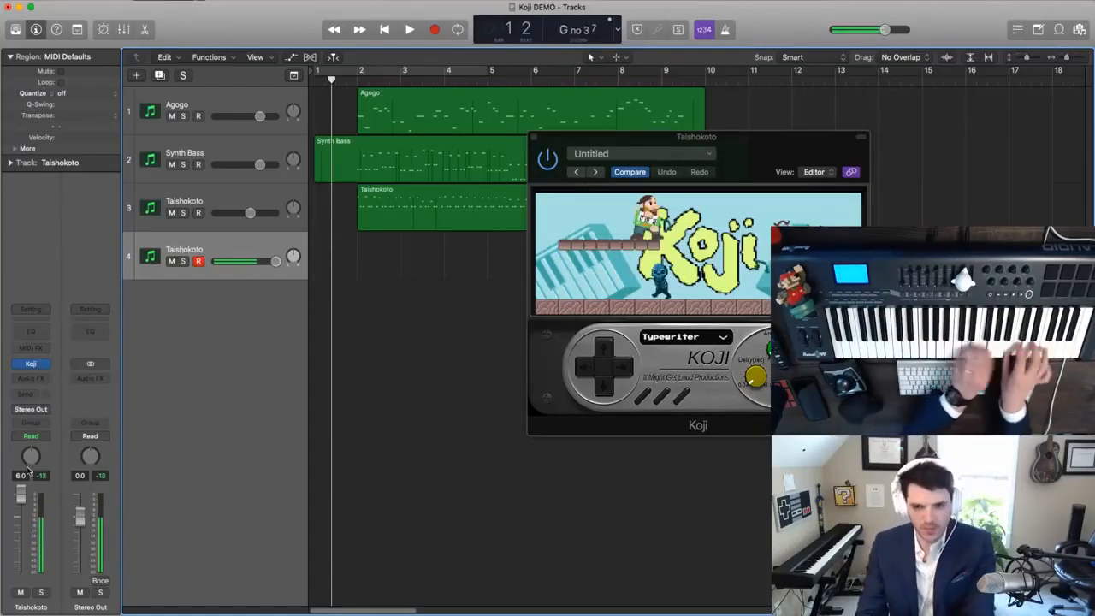
- Play a rising Typewriter run over the opening bars, capture it as a region on track 4, and return to the start
key(space)
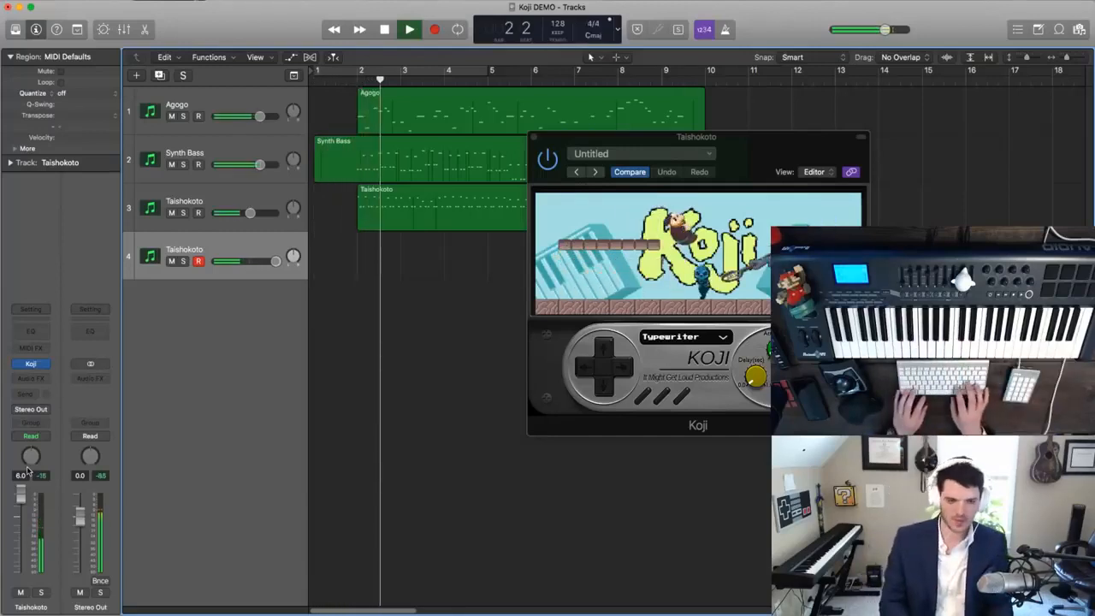
key(shift+r)
key(Return)
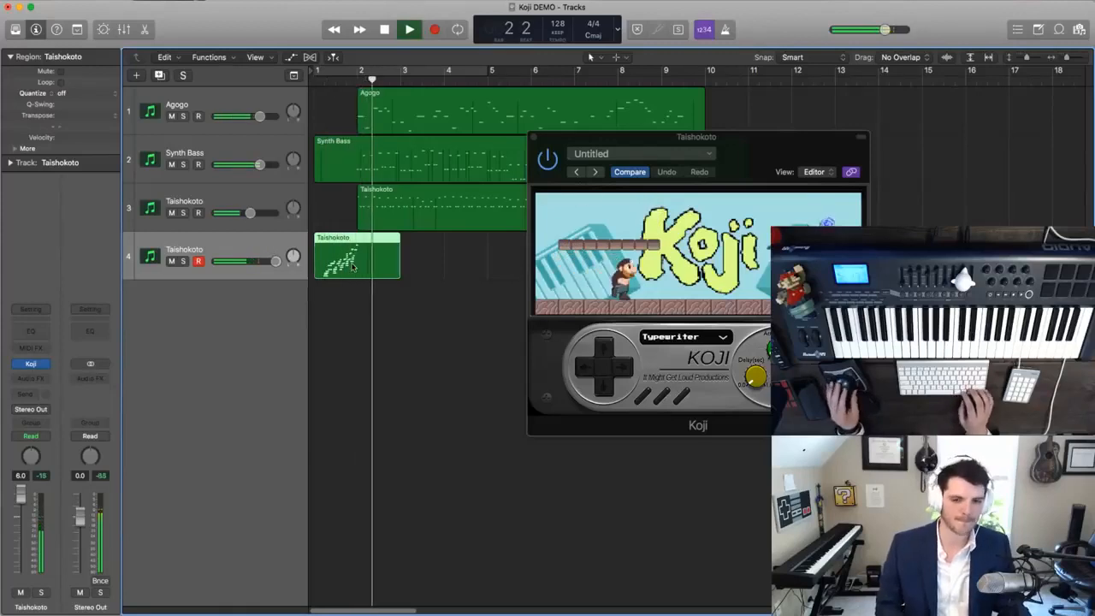
- Duplicate the Typewriter track as a new empty track and rename track 4 as "Typewriter (Boss Build)"
key(super+d)
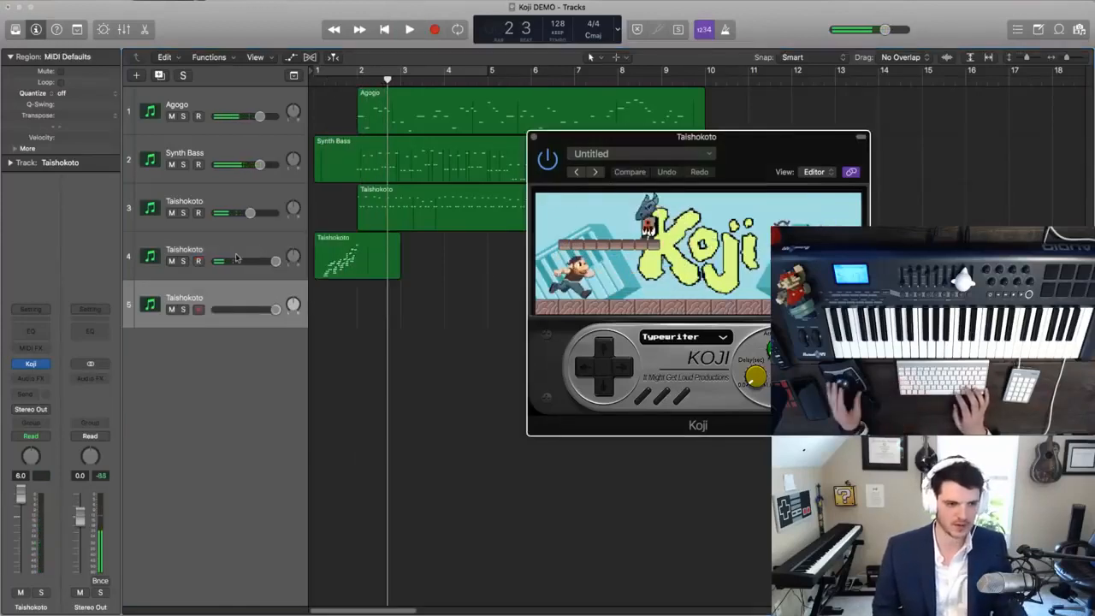
double_click(184, 249)
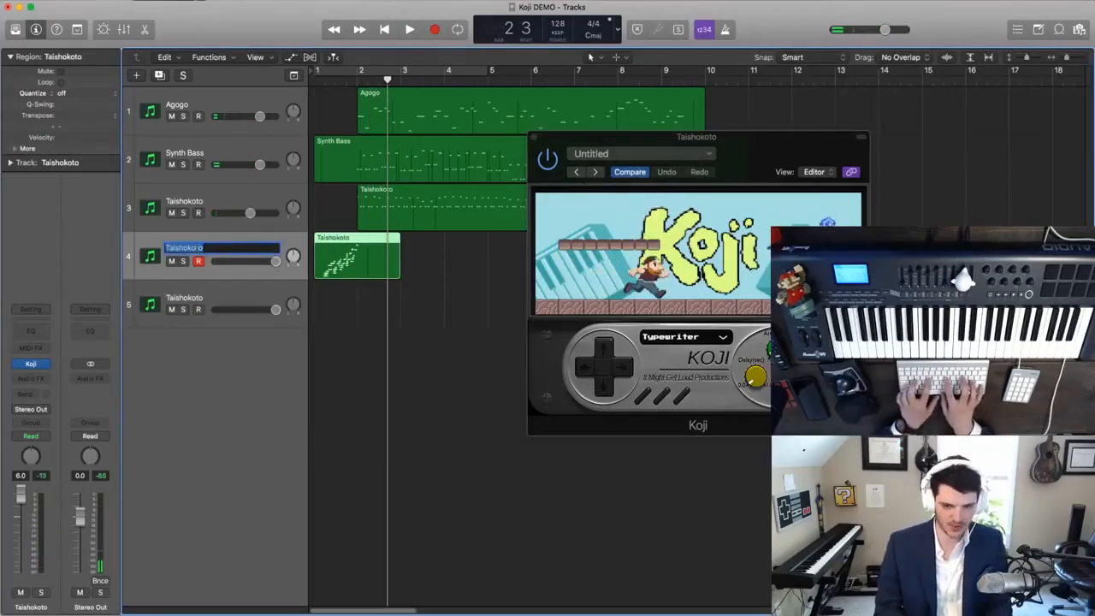
text(Typewriter ()
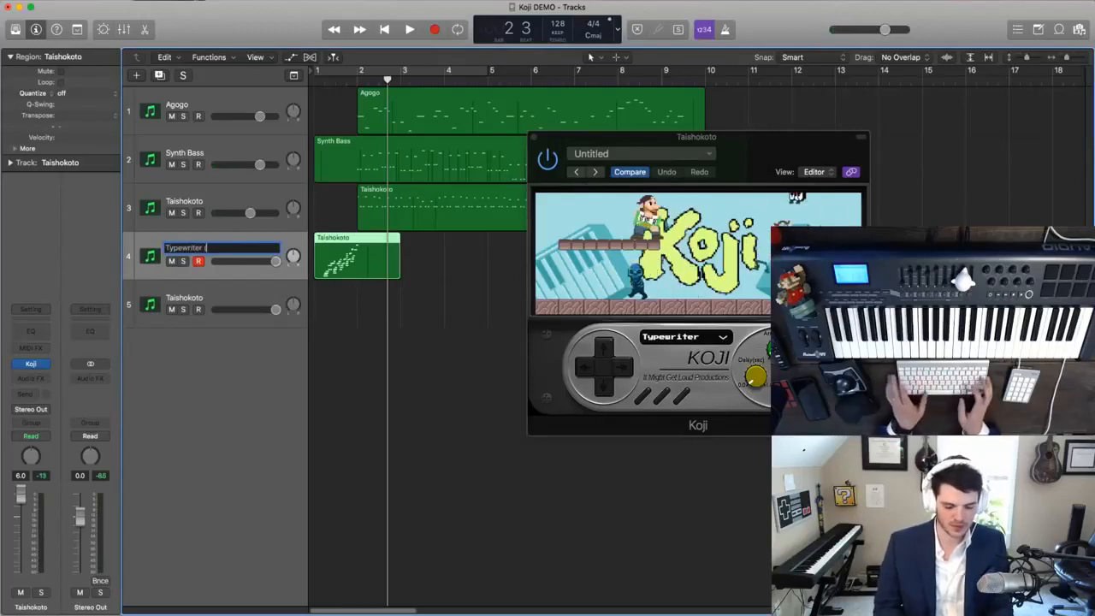
text(B)
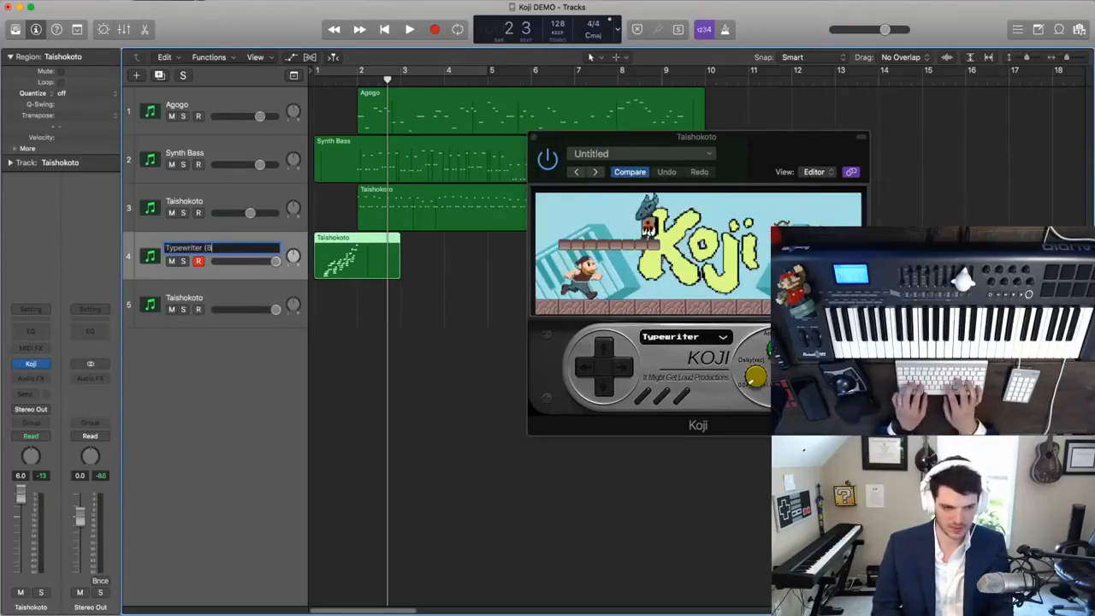
text(oss Build))
key(Return)
key(Return)
- Play the opening bars from the beginning to hear the Typewriter run, closing the Koji window and stopping playback around bar 2
key(space)
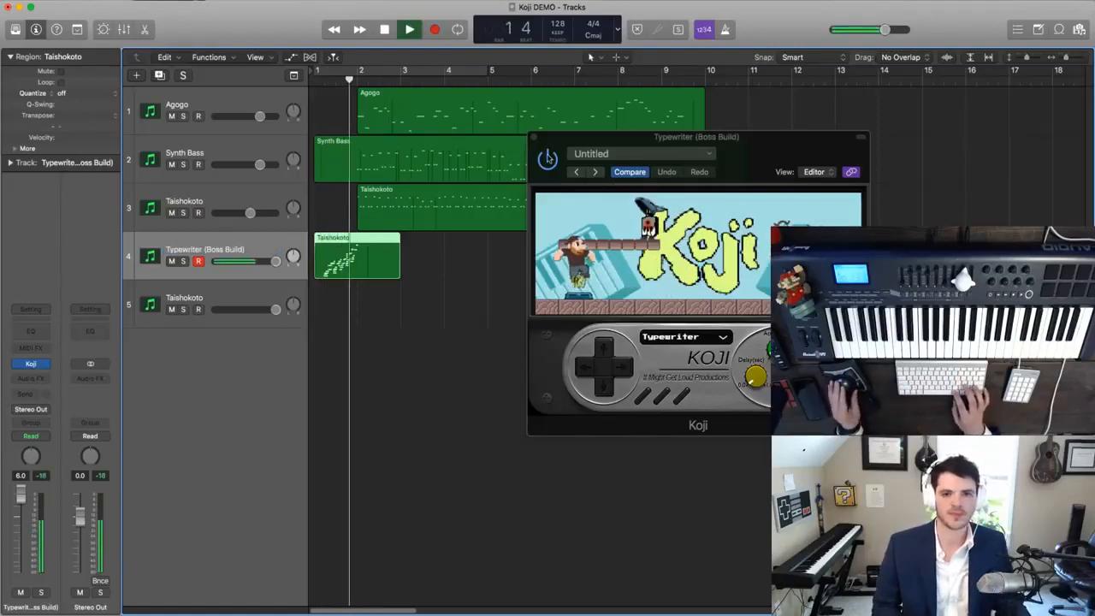
click(534, 137)
key(space)
- Reset track 5's volume to 0.0 dB and step its Koji sound past Ukulele to Vibraphone
click(193, 300)
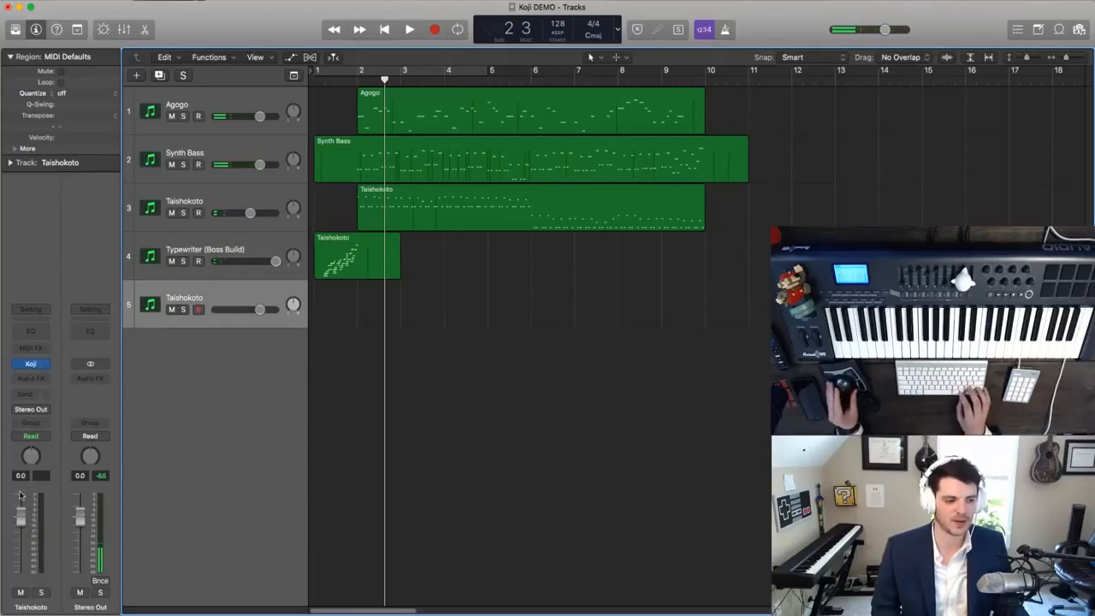
click(32, 365)
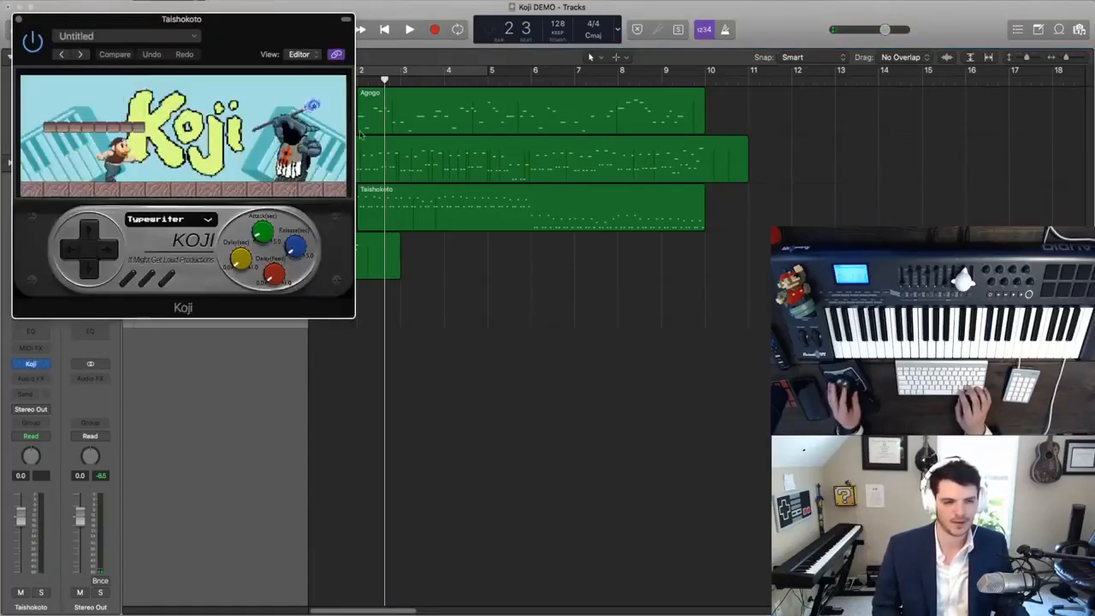
drag(230, 45, 761, 117)
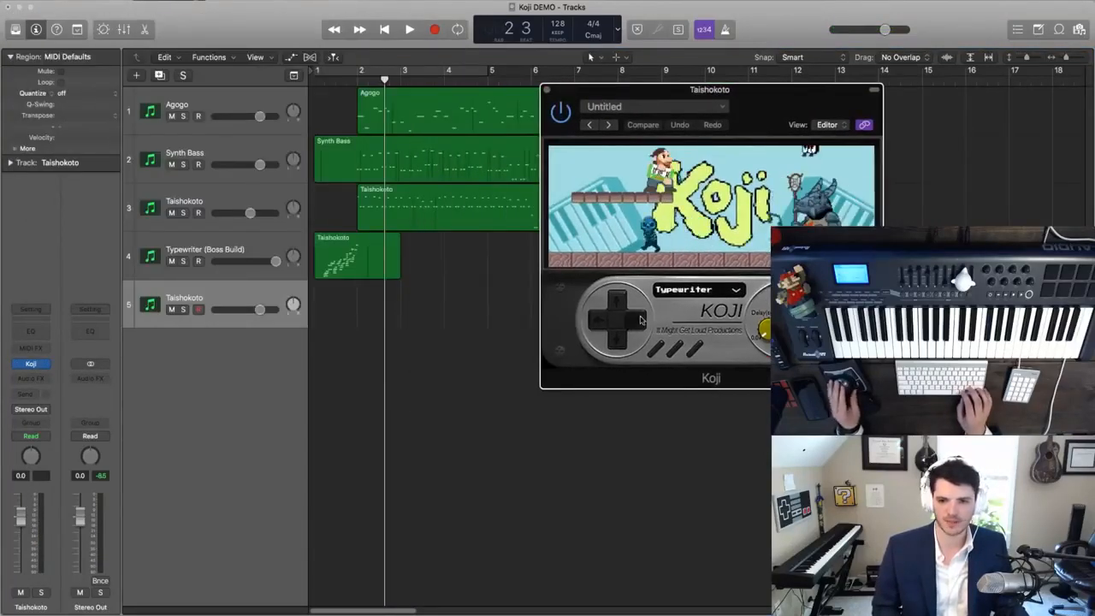
click(636, 321)
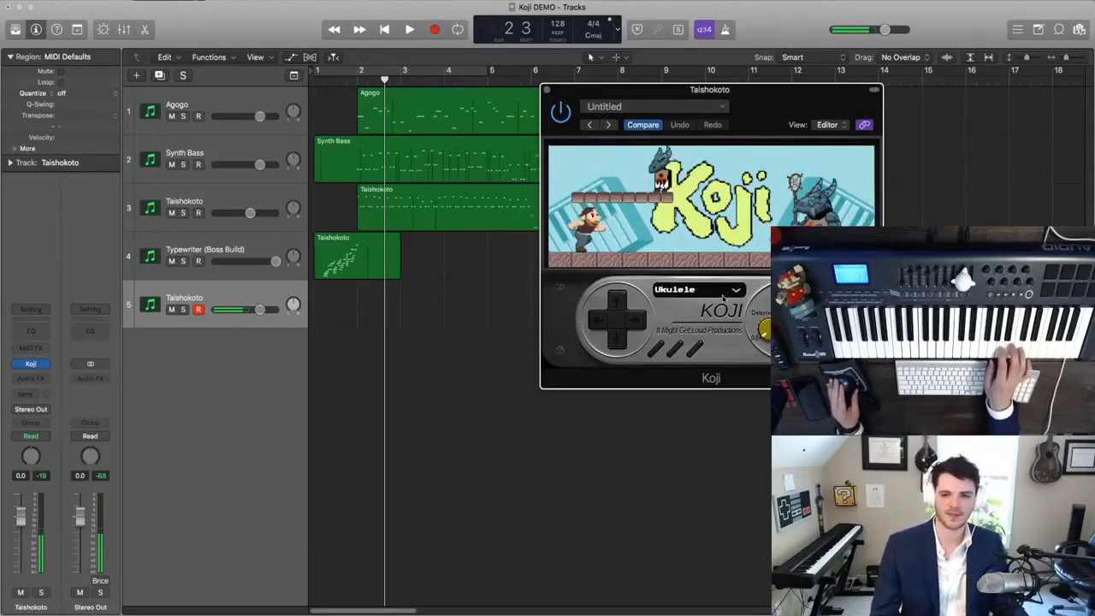
click(634, 321)
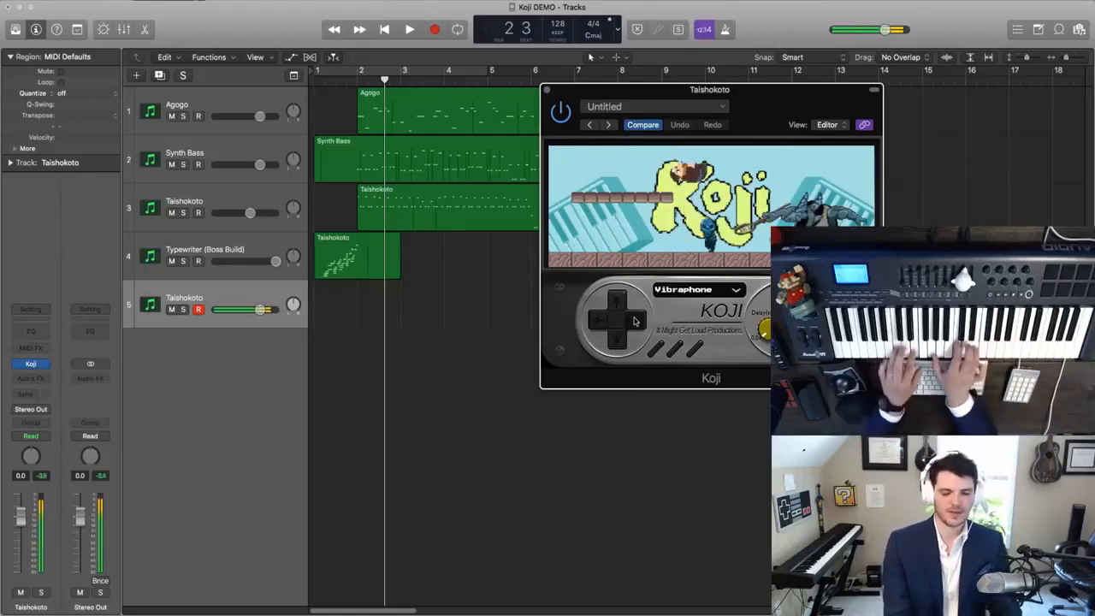
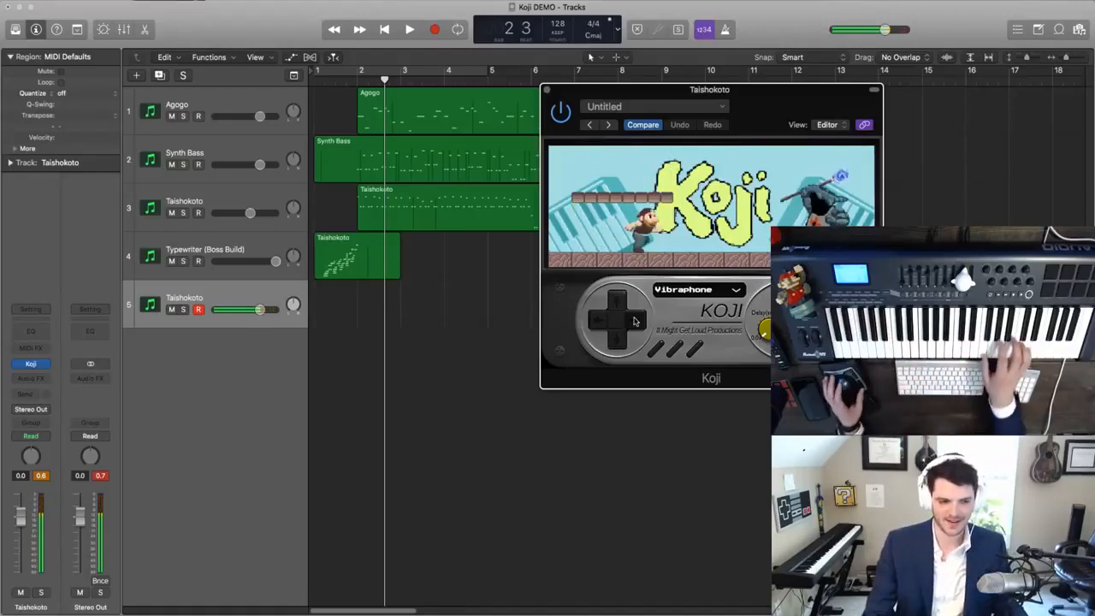
- Switch track 5's Koji sound to Wadaiko, rename the track as "Wadaiko (Bongos)" and close the Koji window
click(634, 320)
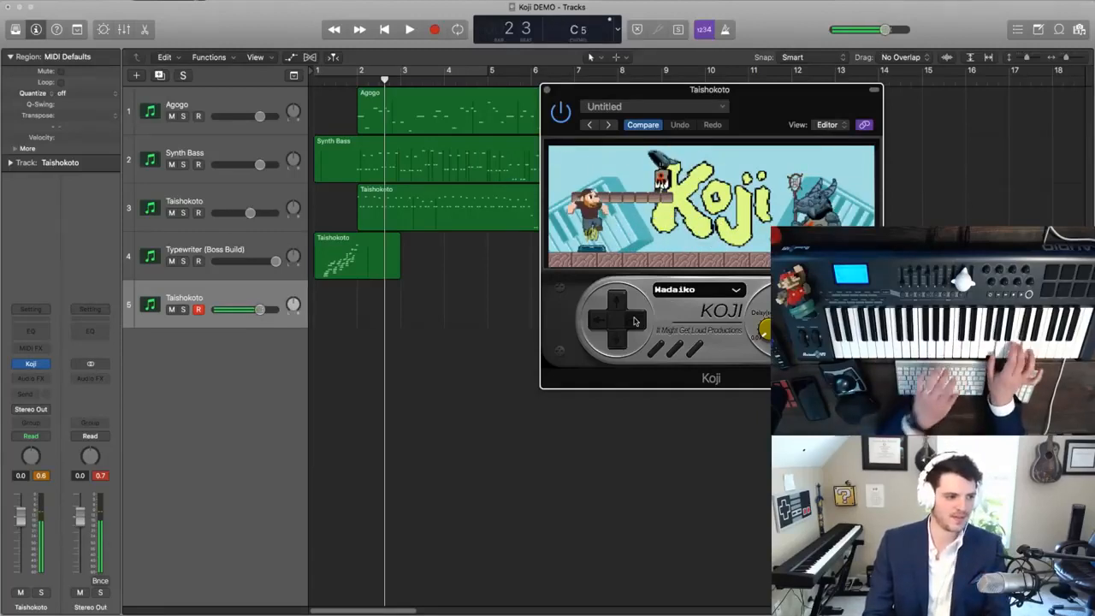
key(shift+Return)
text(Wadaiko)
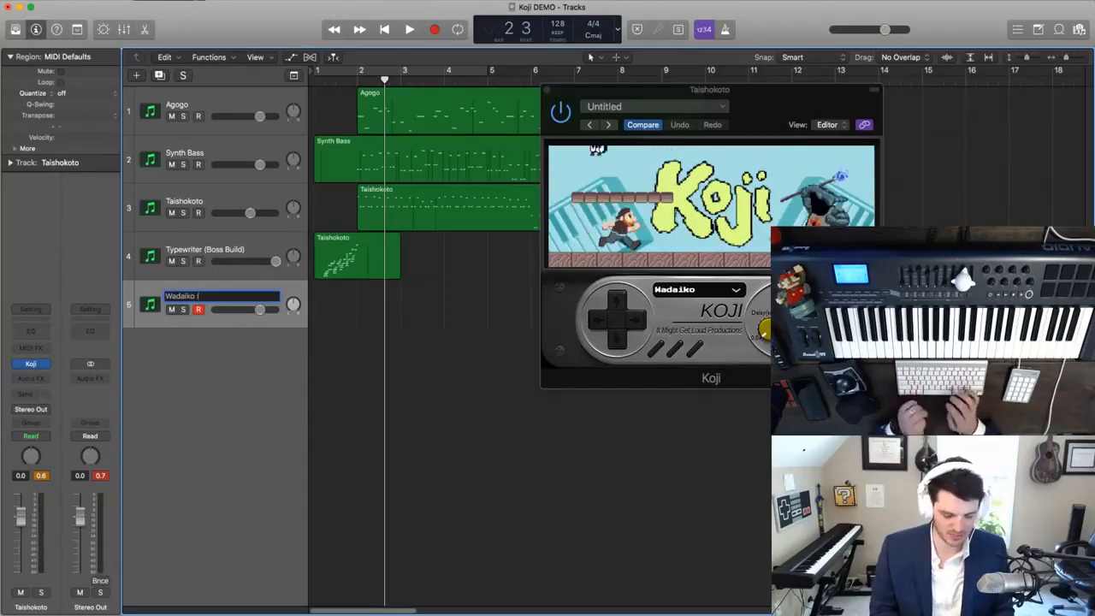
text( (Bongos))
key(Return)
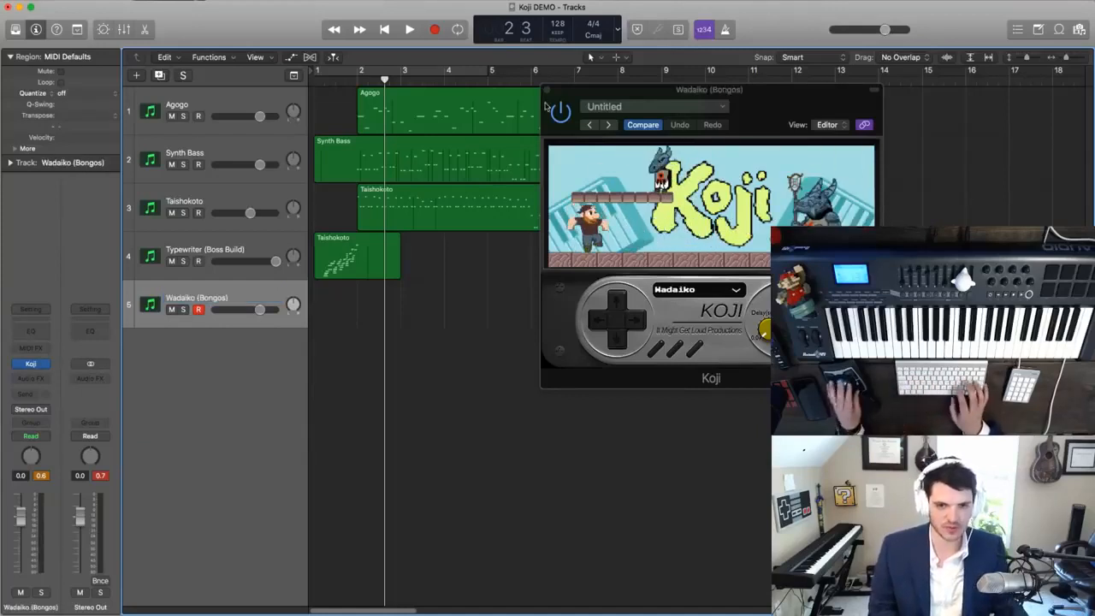
click(545, 90)
key(Return)
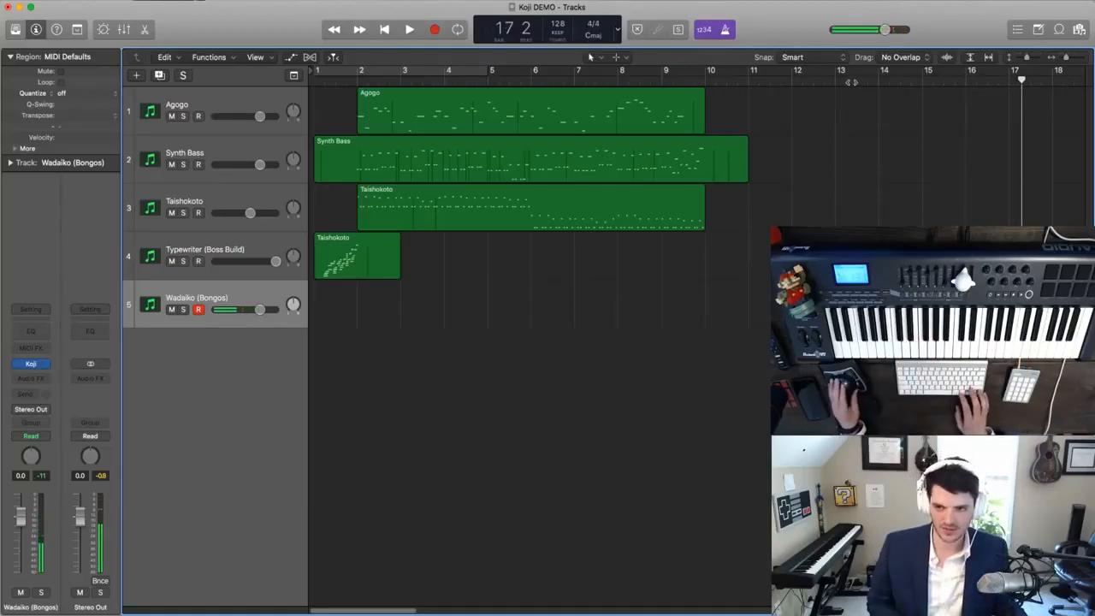
- Move the playhead to bar 16 and create a marker there, with cycle mode off
key(super+Left)
click(746, 75)
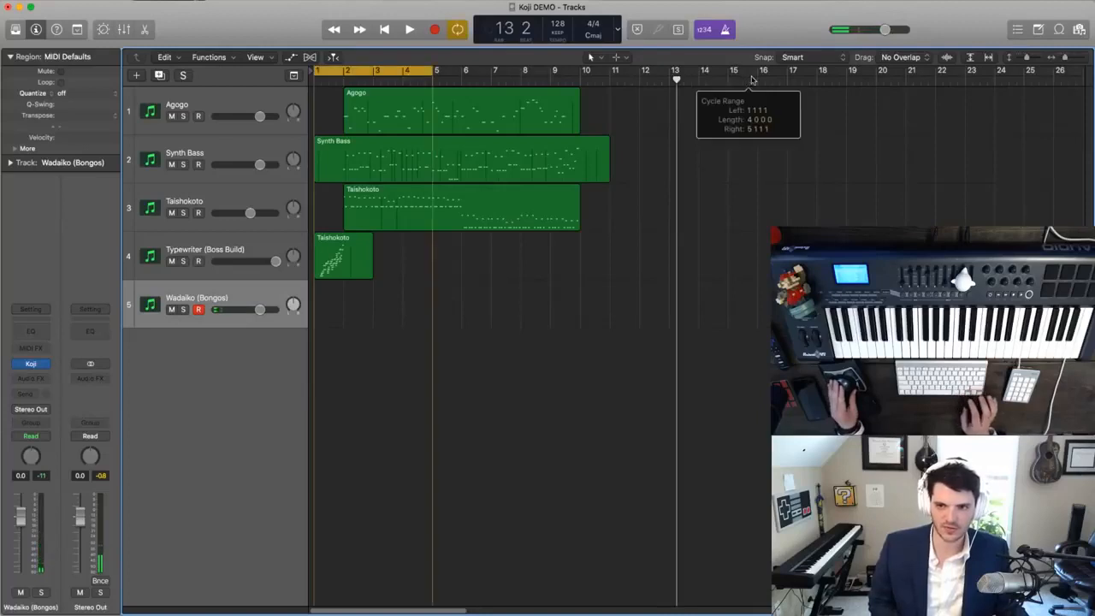
click(764, 79)
click(758, 80)
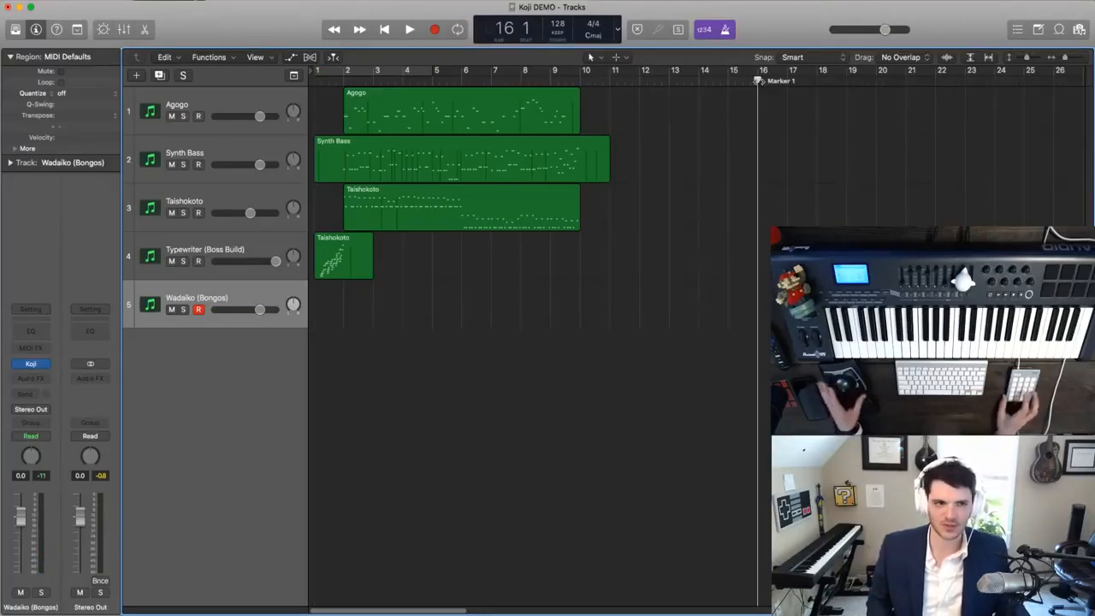
- Show the global tracks and hide Arrangement, Signature and Tempo so only the Marker track remains
click(293, 74)
right_click(246, 124)
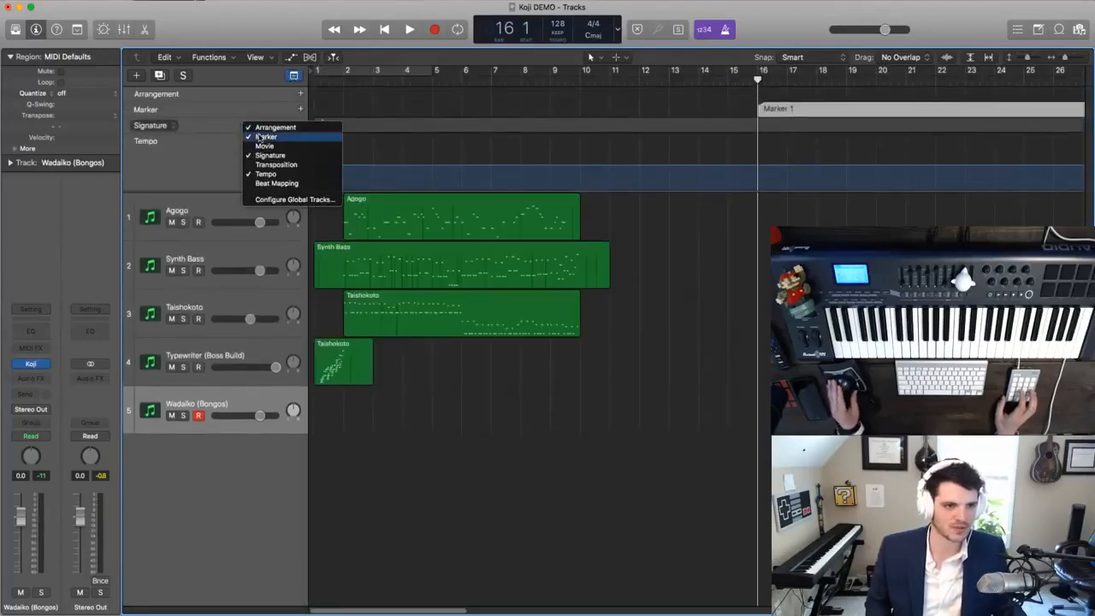
click(267, 127)
right_click(228, 119)
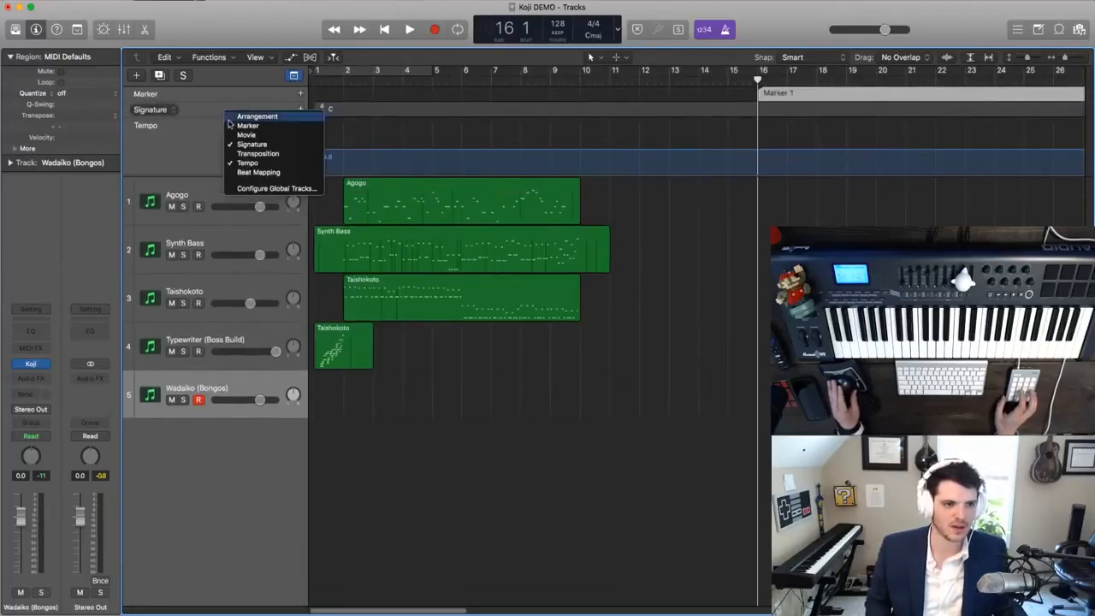
click(243, 143)
right_click(234, 107)
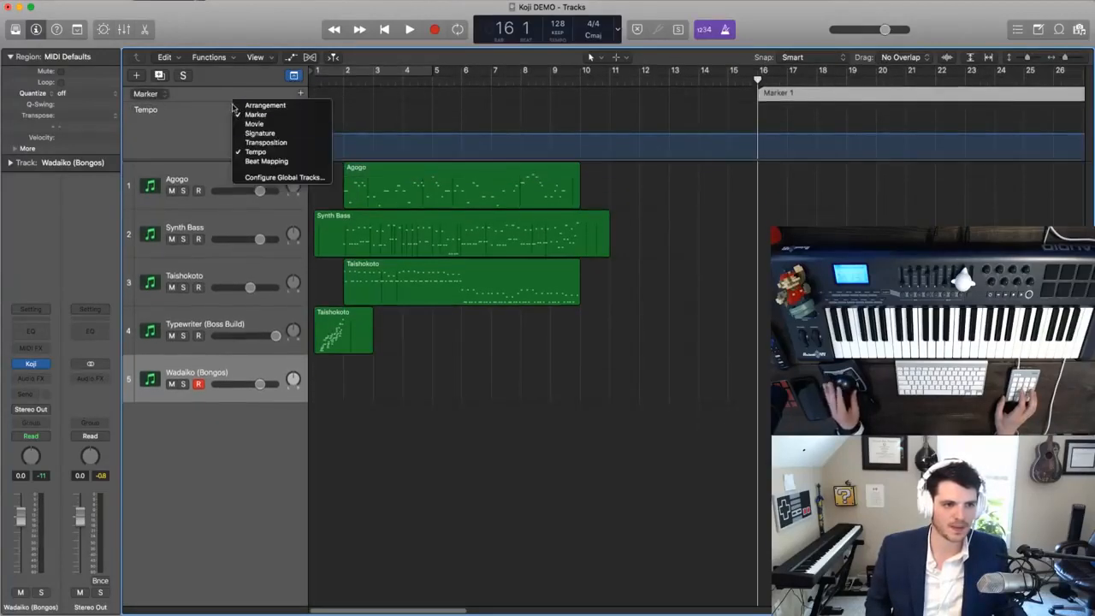
click(242, 153)
- Rename the marker at bar 16 as "Bongos"
double_click(779, 93)
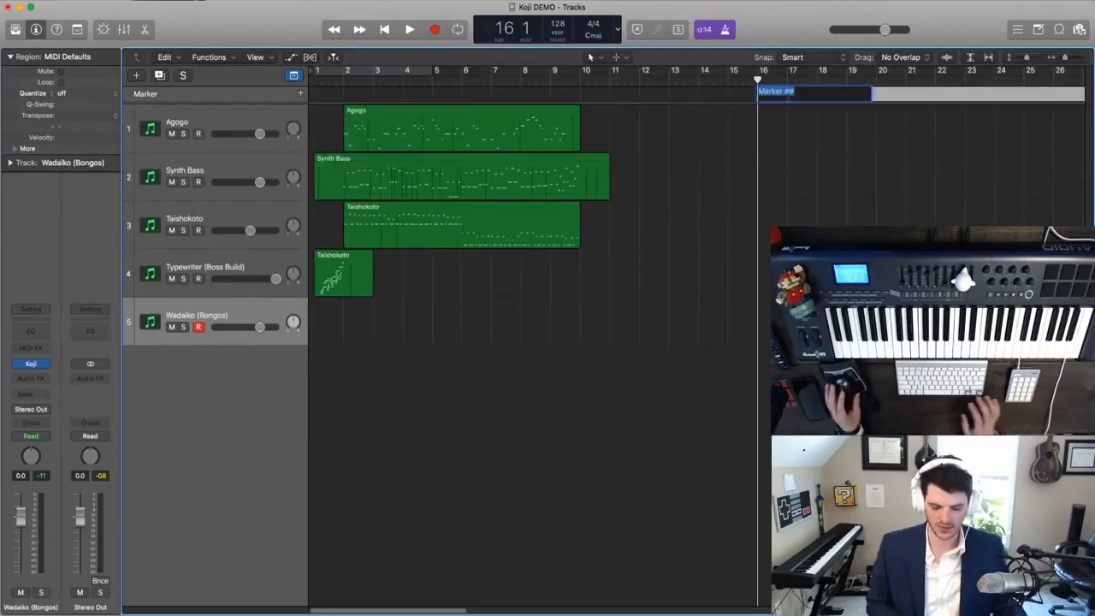
key(Return)
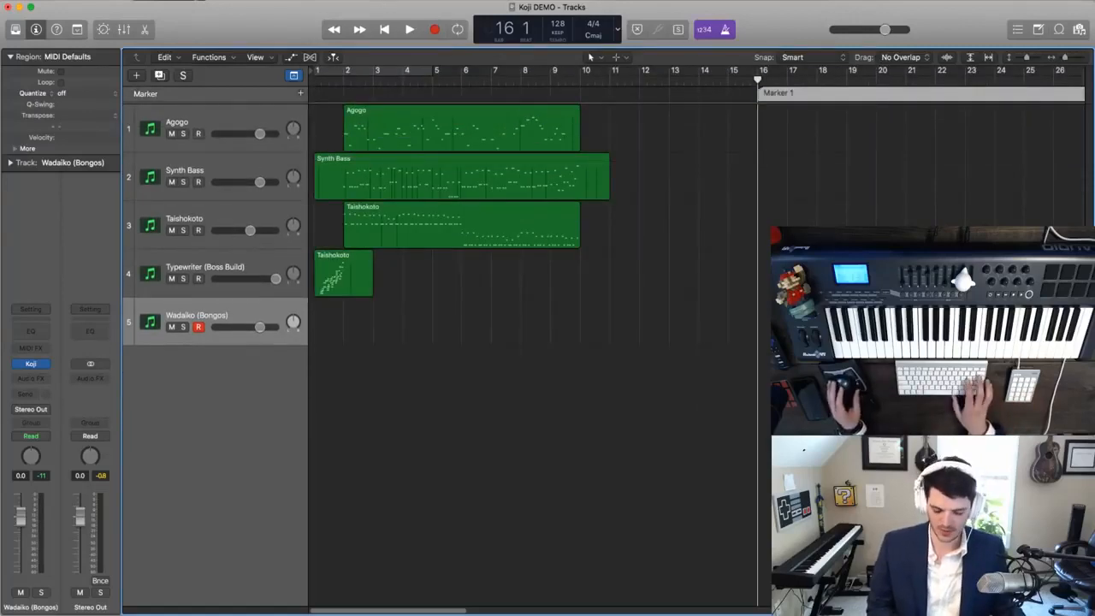
double_click(788, 95)
text(Bongos)
key(Return)
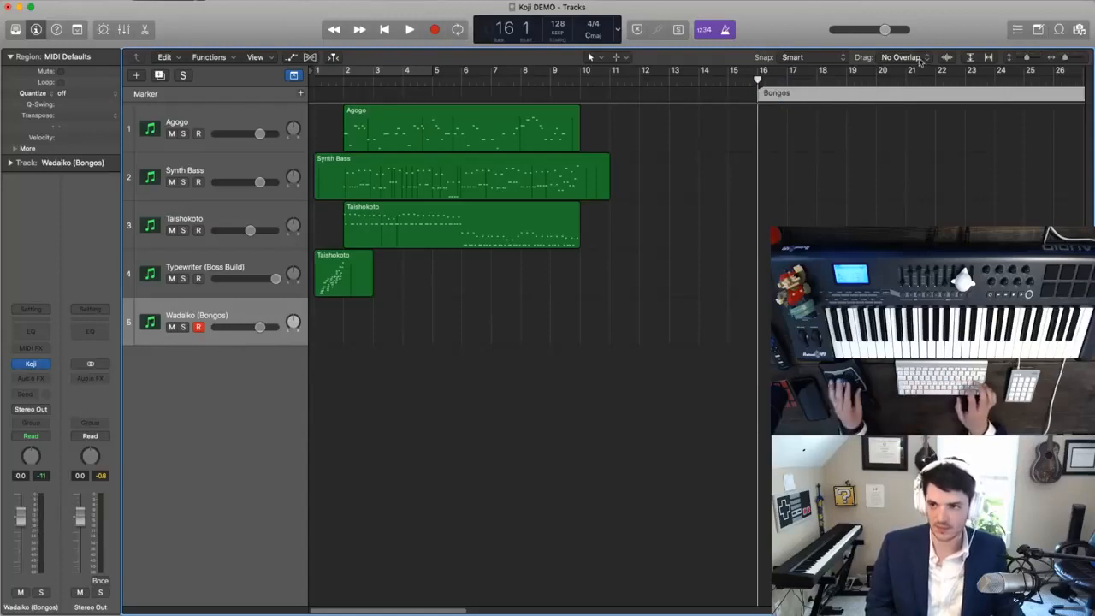
- Add a tempo change at 16 1 1 1 set to 80 and play the section to hear it
click(1018, 28)
click(1041, 60)
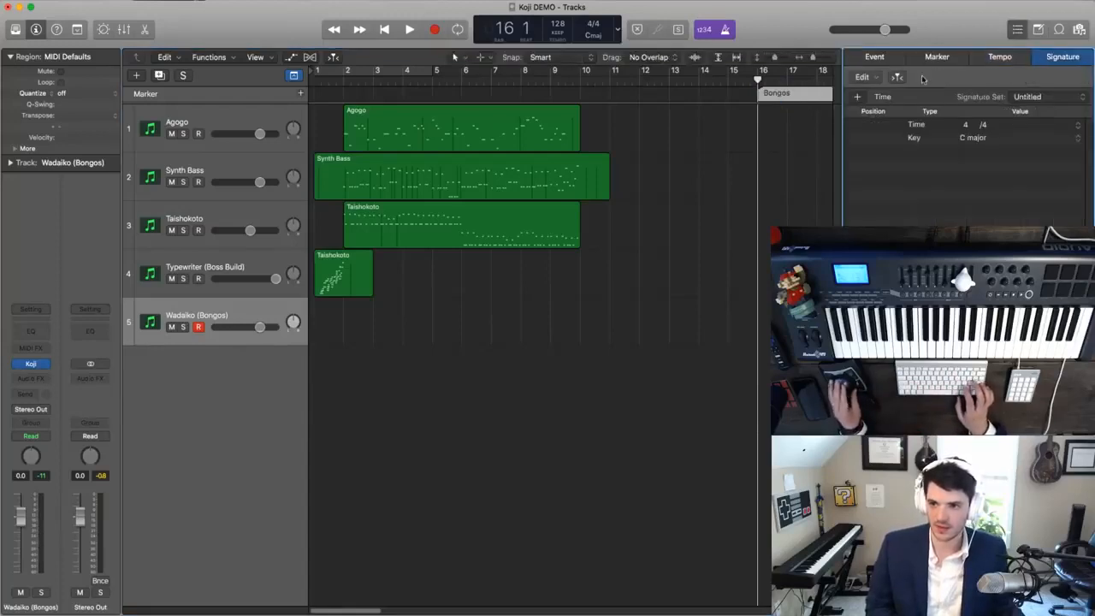
click(1001, 56)
click(858, 97)
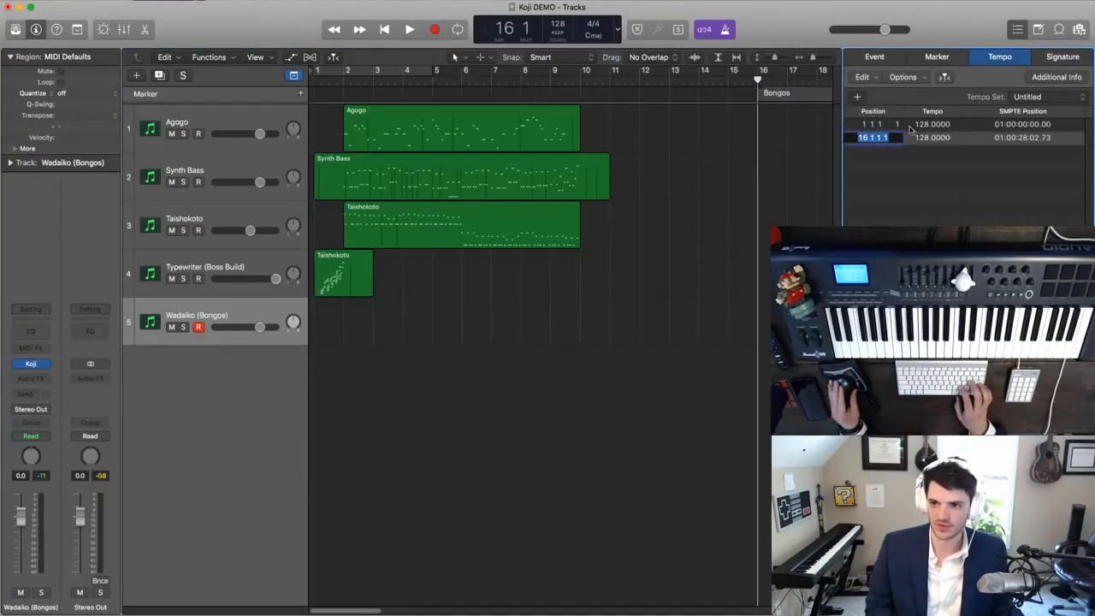
key(space)
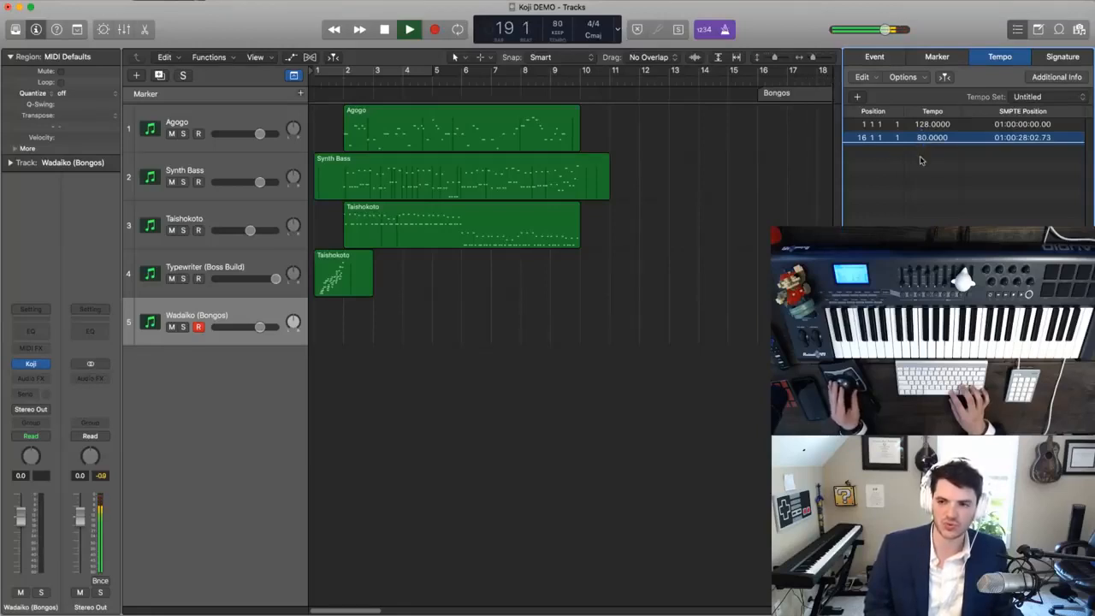
click(1018, 30)
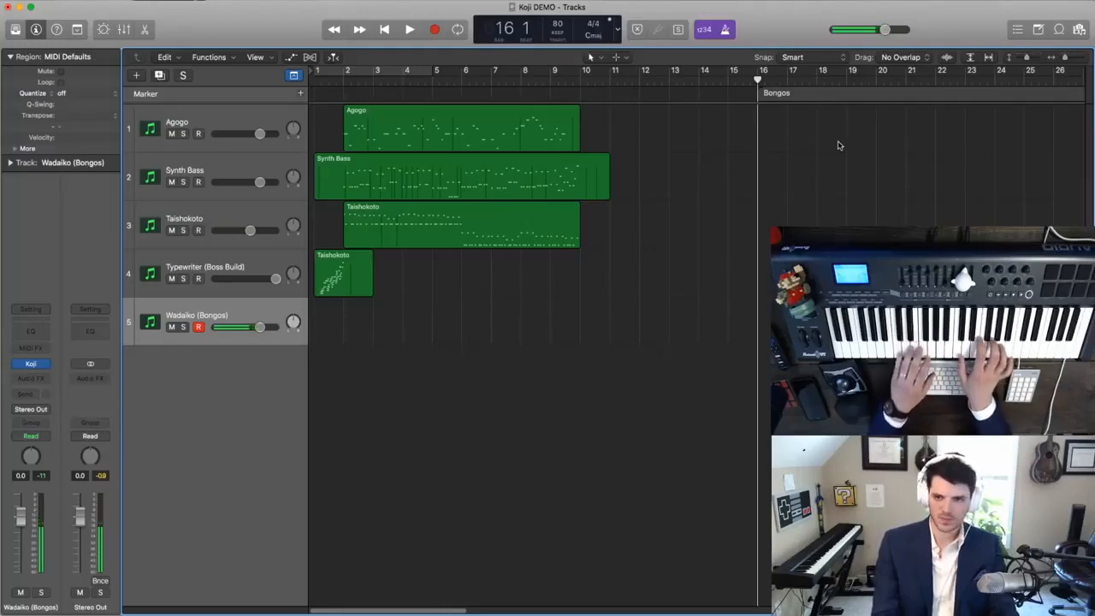
- Try a short take at the Bongos marker, then set the bar 16 tempo to 94 and play it
key(r)
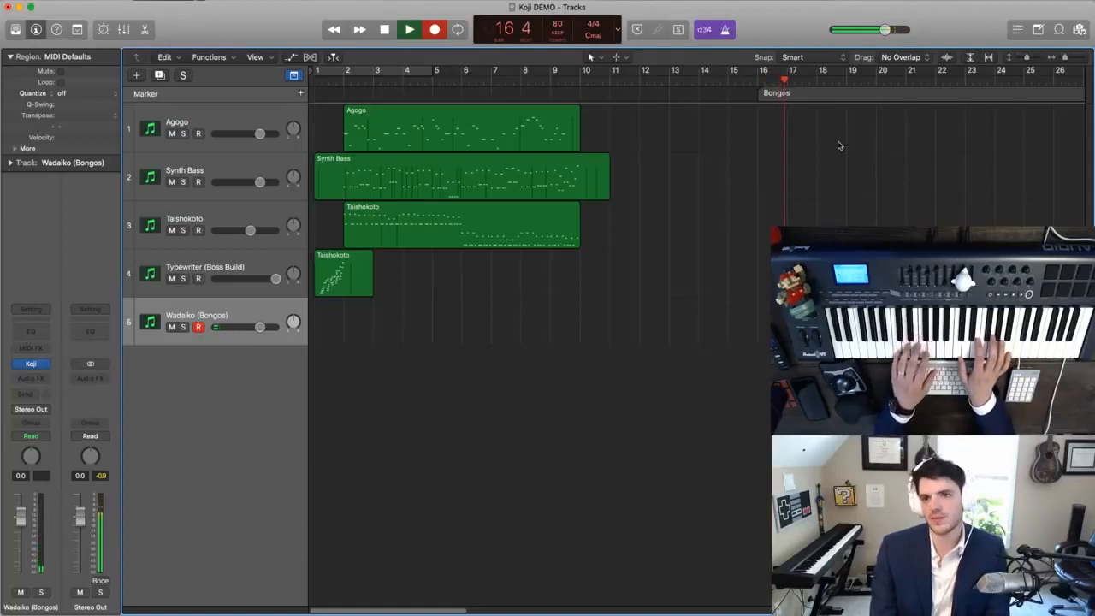
key(space)
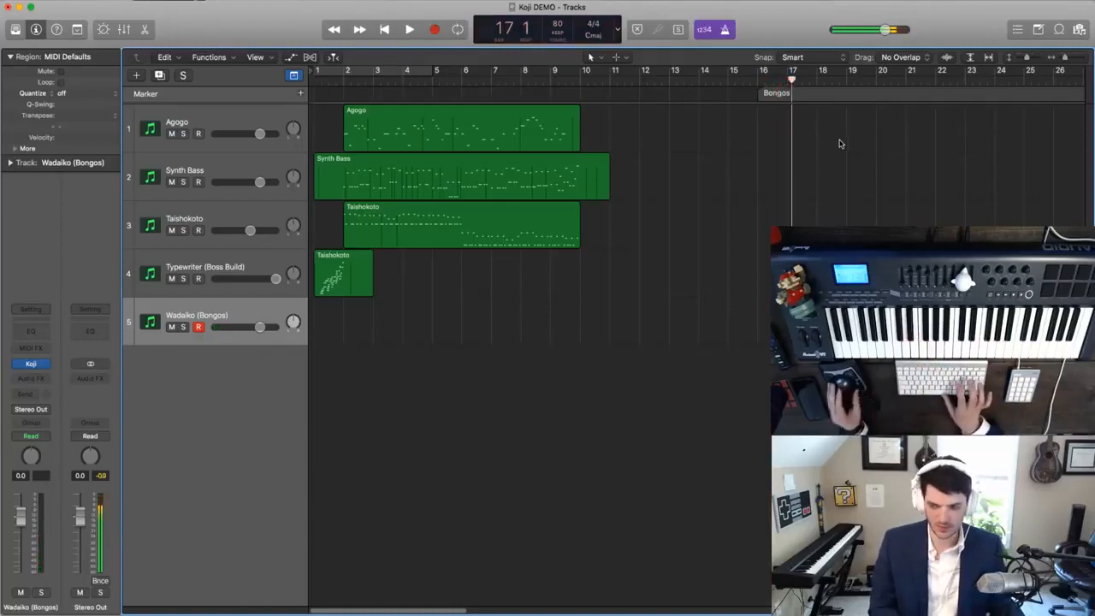
click(1017, 31)
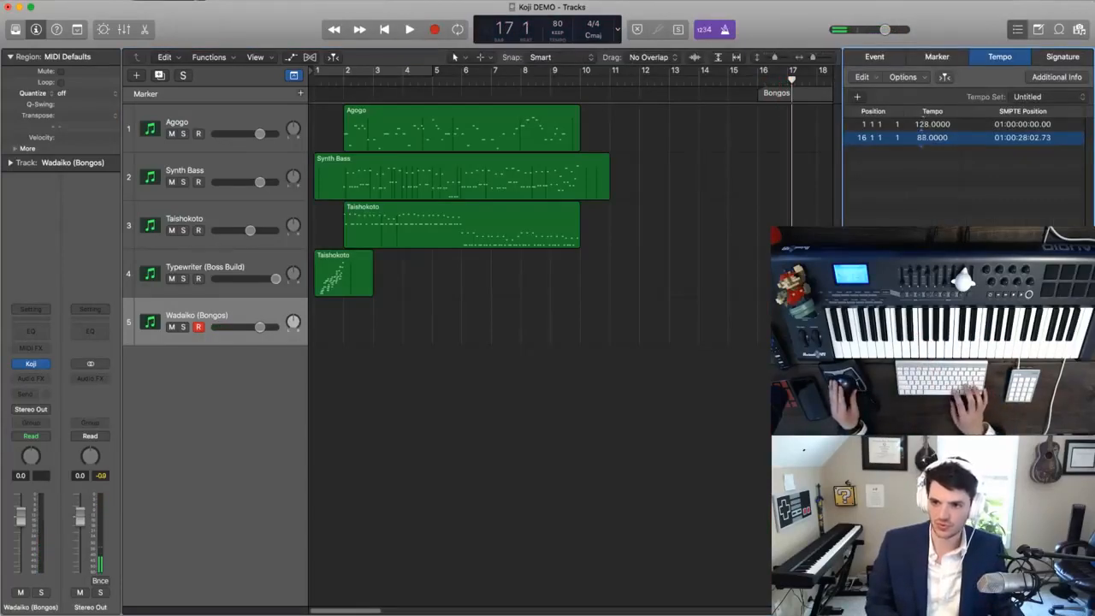
drag(921, 138, 922, 124)
key(space)
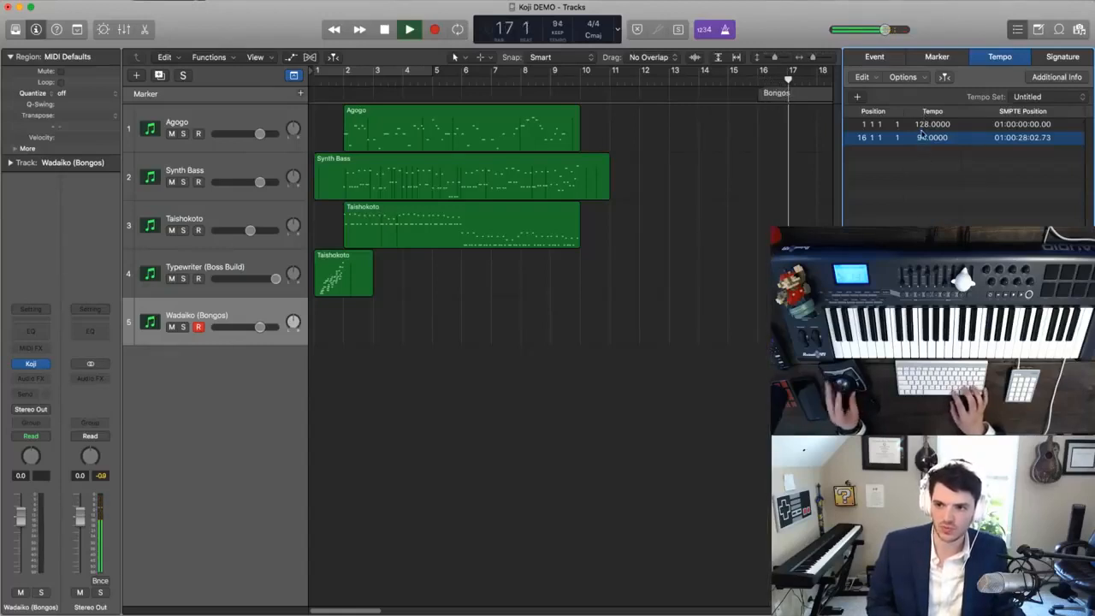
click(1018, 29)
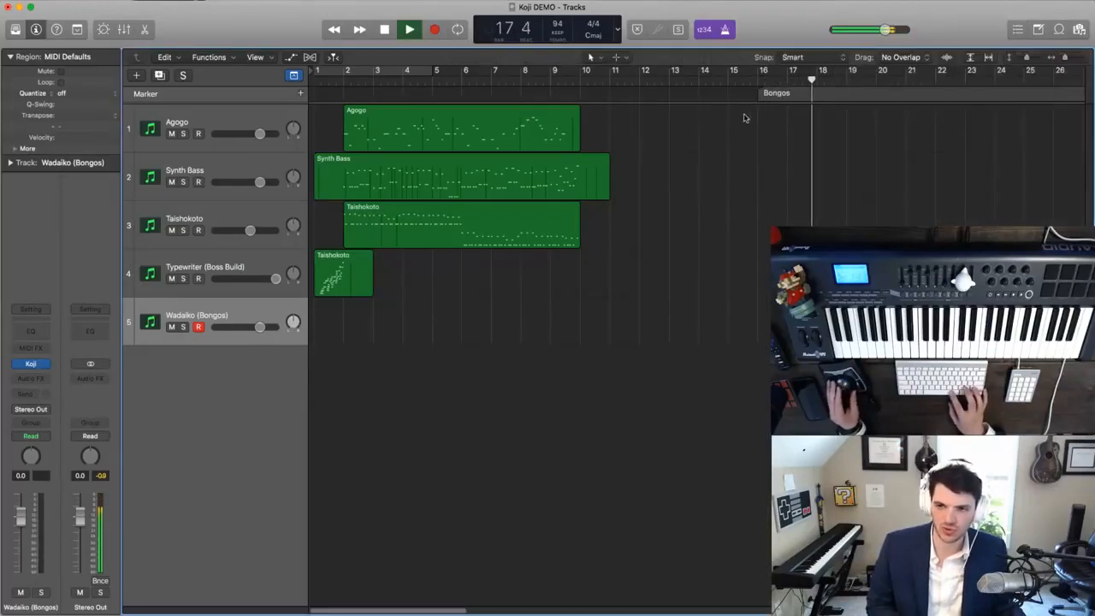
- Record a Wadaiko bongo part on track 5 from bar 17 to bar 21
key(space)
key(r)
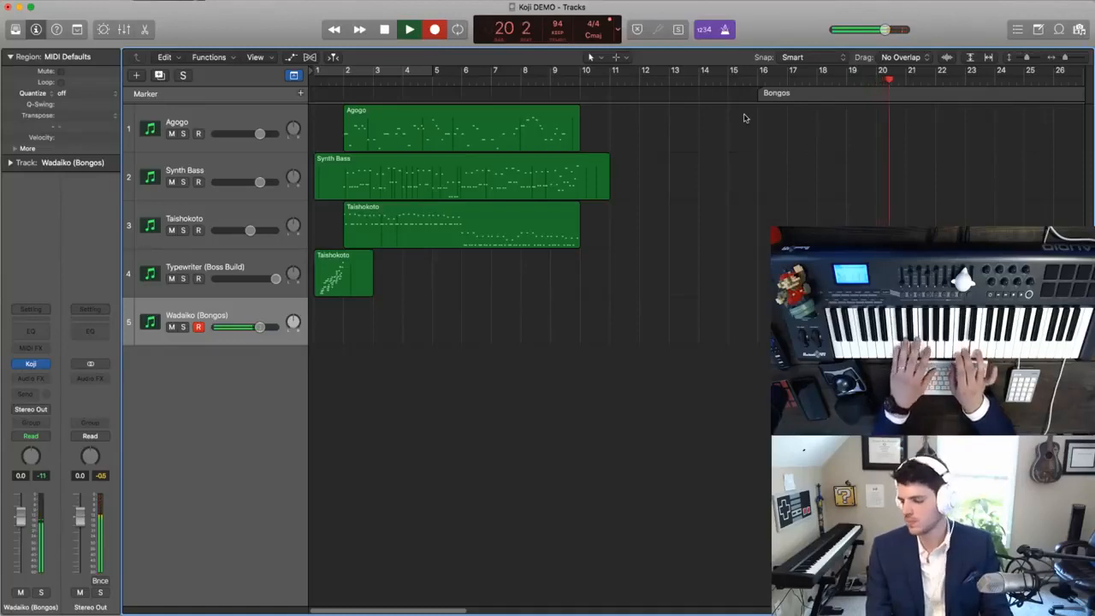
key(space)
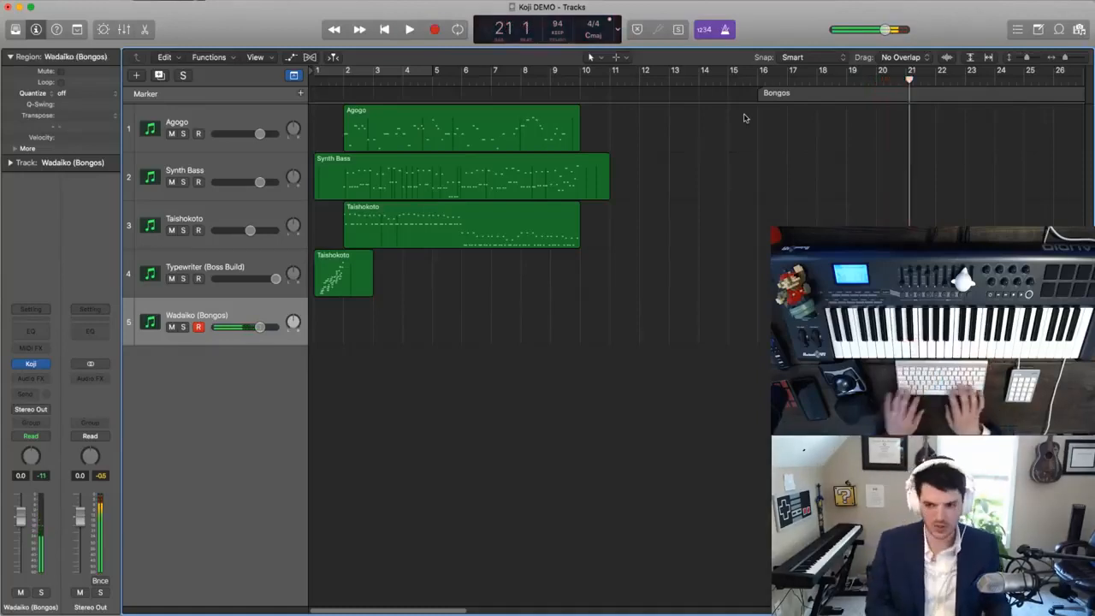
- Quantize all recorded Wadaiko notes to 1/16 Note and play them back from bar 16
key(p)
key(super+a)
key(shift+space)
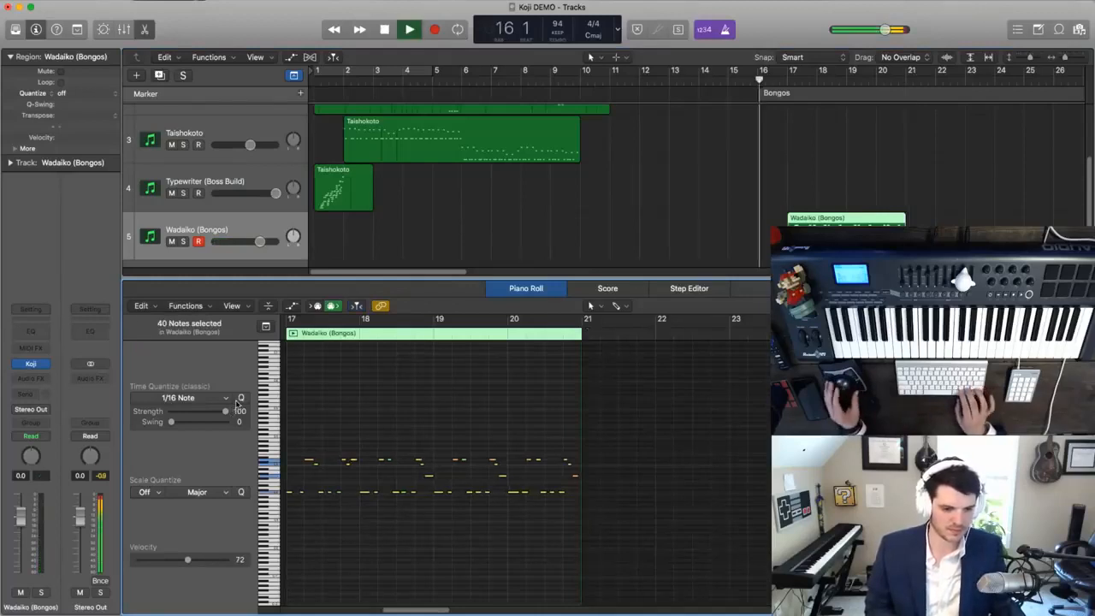
click(145, 30)
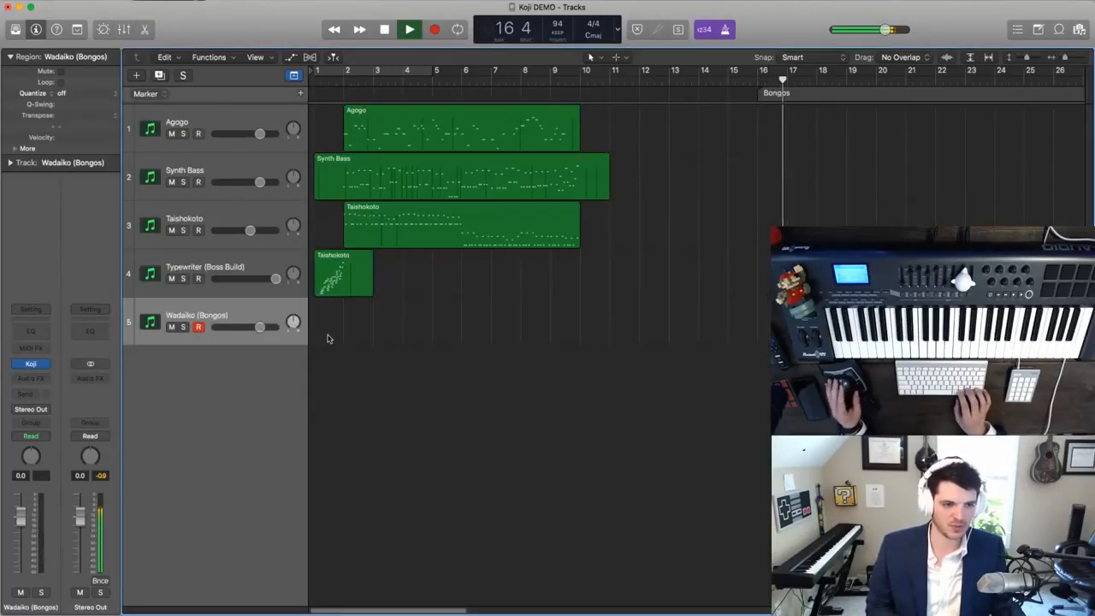
scroll(473, 370, down, 1)
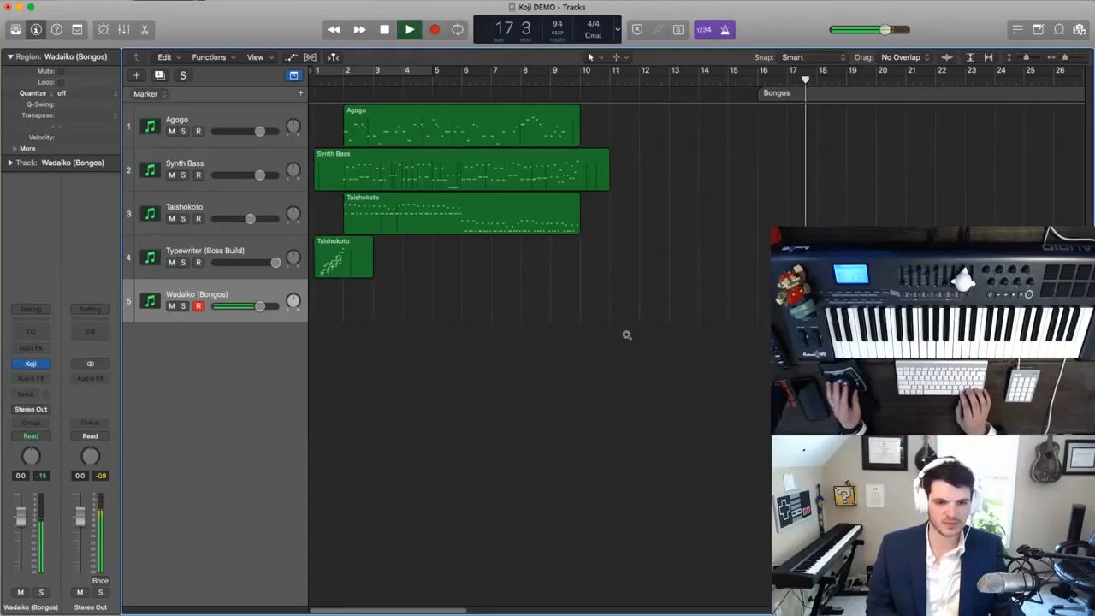
- Quantize all Wadaiko notes, trying 1/8 Triplet (1/12) and settling on 1/16 Triplet (1/24), and close the note editor
double_click(843, 304)
click(379, 454)
key(super+a)
click(191, 397)
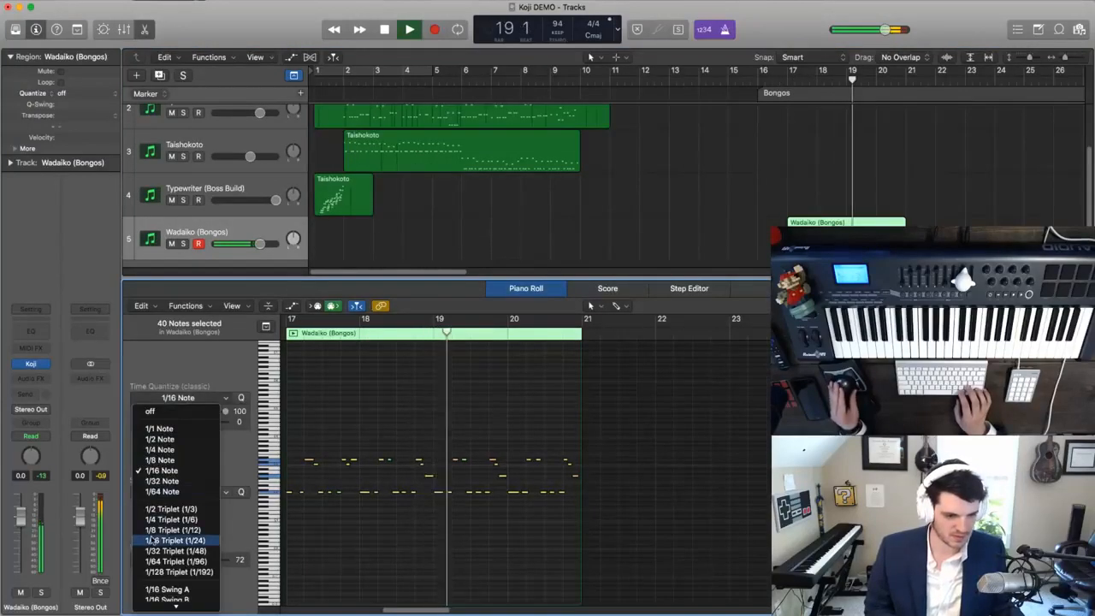
click(184, 533)
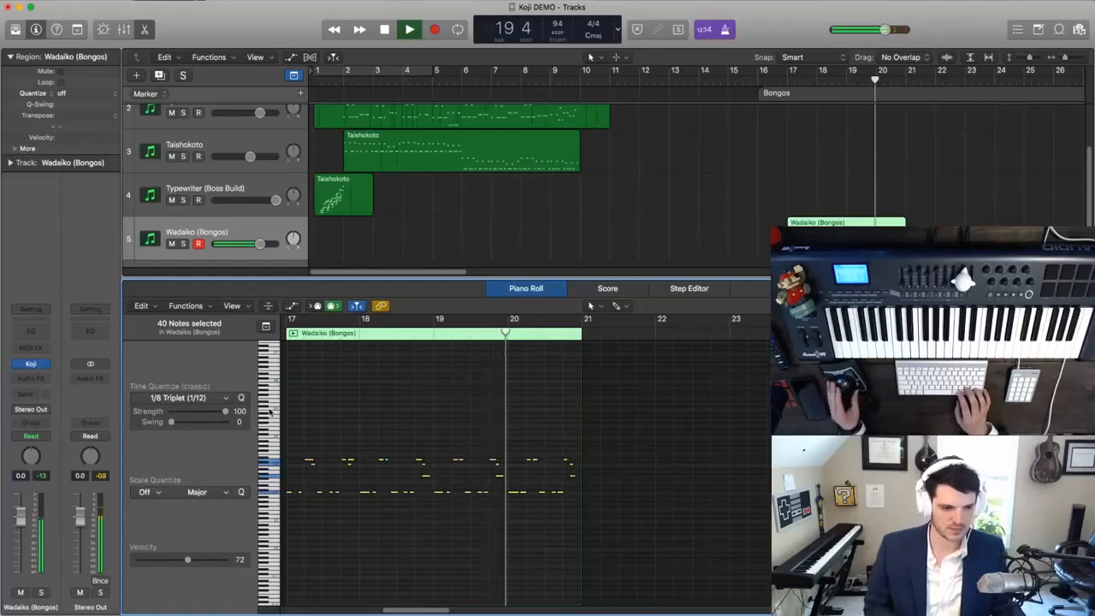
click(182, 398)
click(188, 541)
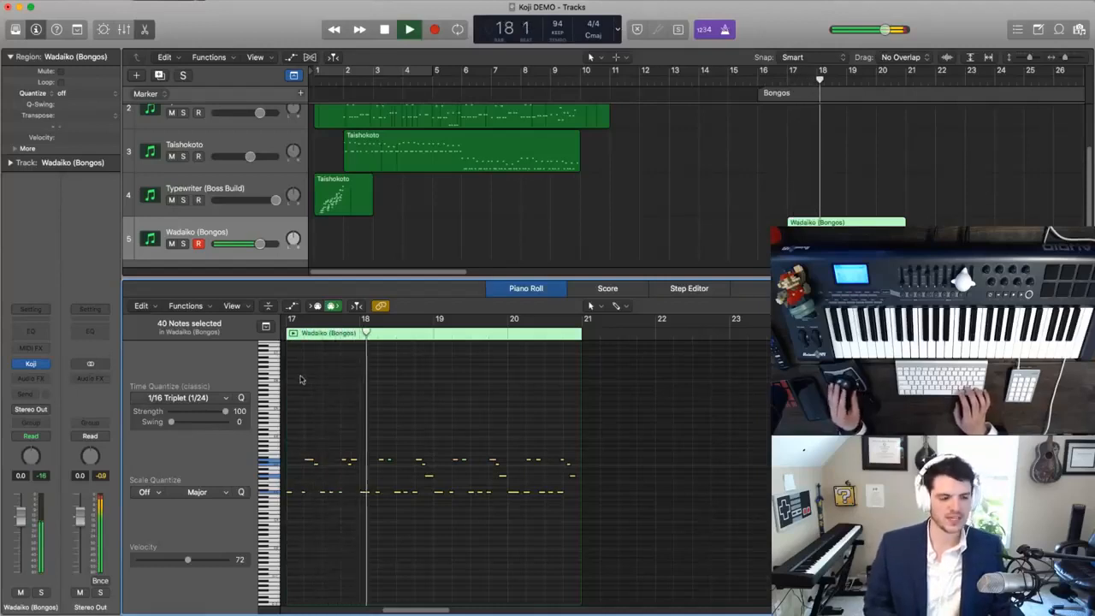
key(e)
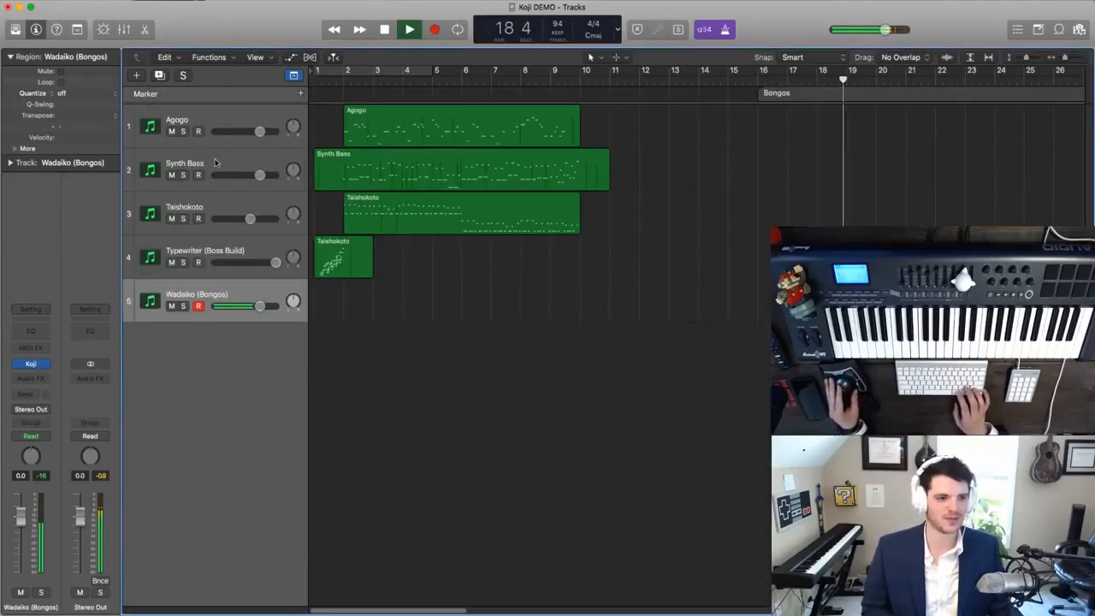
scroll(363, 350, up, 1)
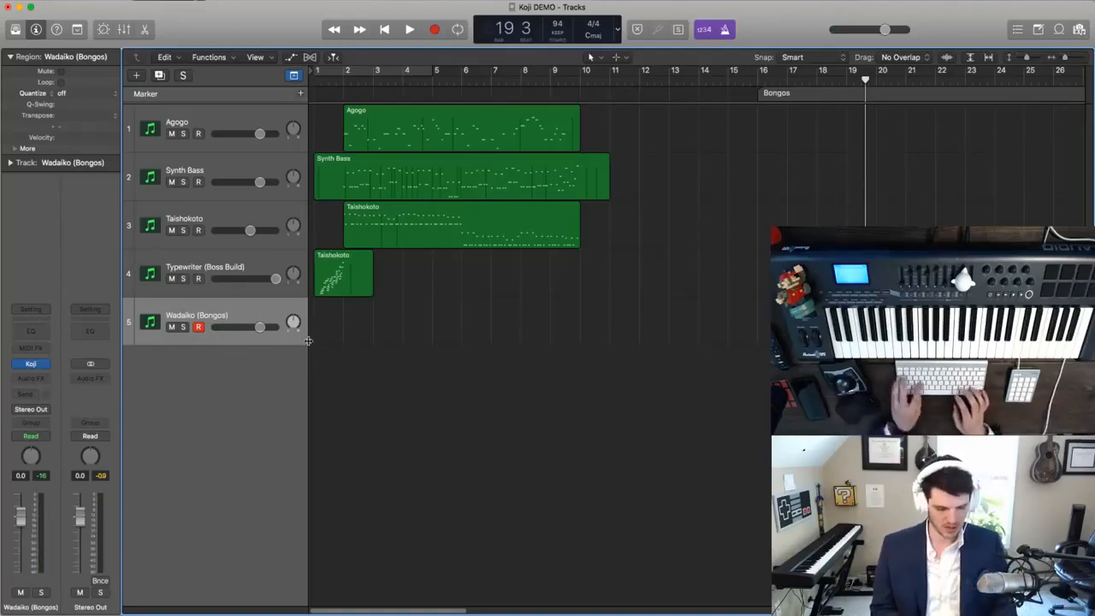
- Duplicate the Wadaiko track as track 6, set its Koji sound to Waw Voice and return the playhead to bar 16
double_click(148, 390)
click(33, 363)
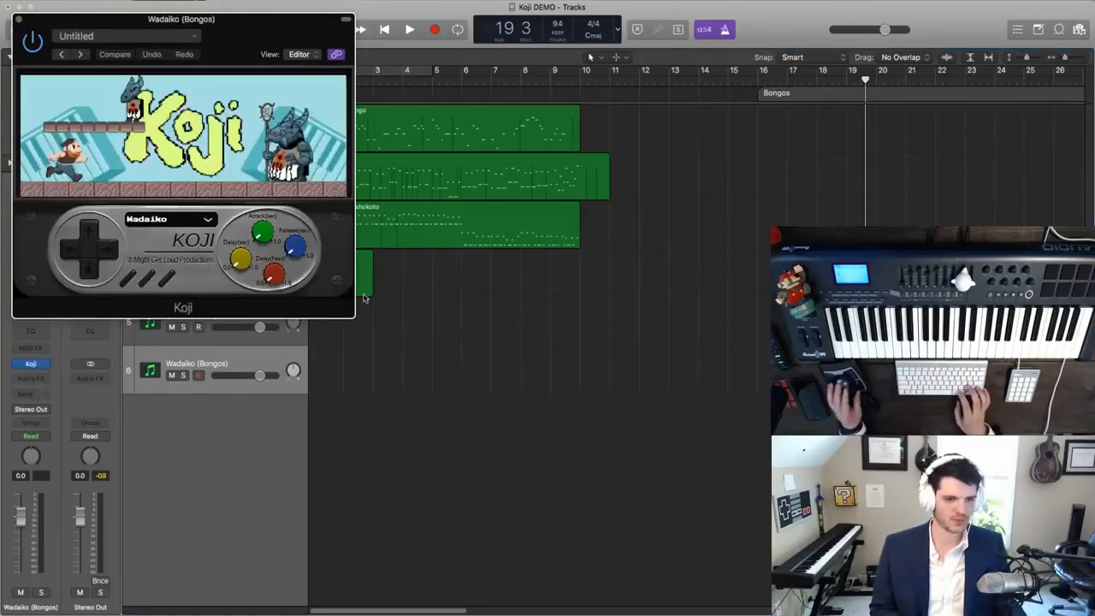
drag(246, 61, 543, 123)
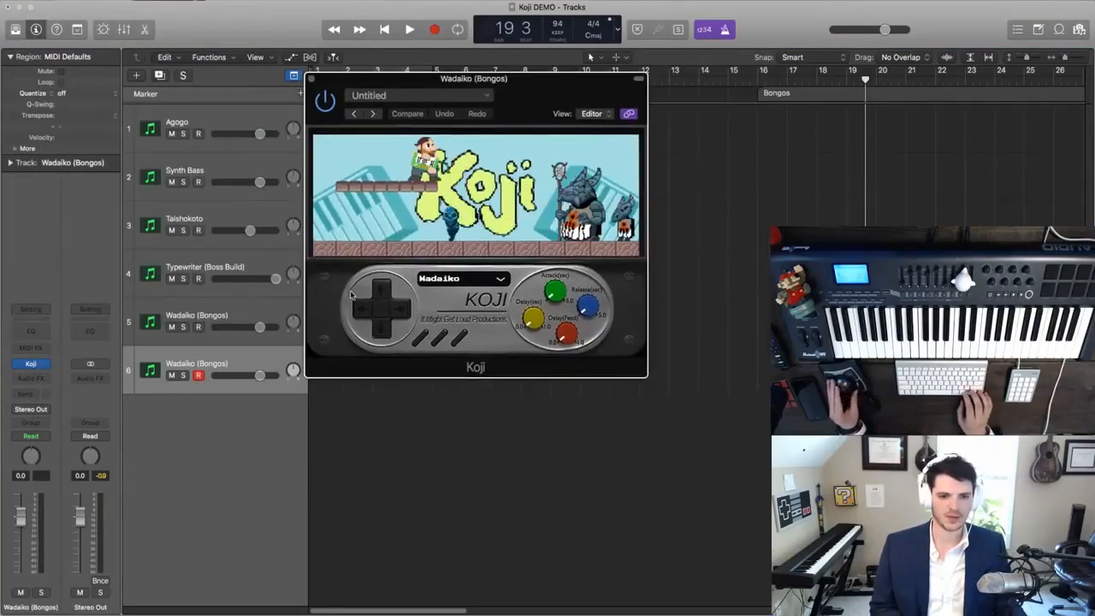
click(406, 315)
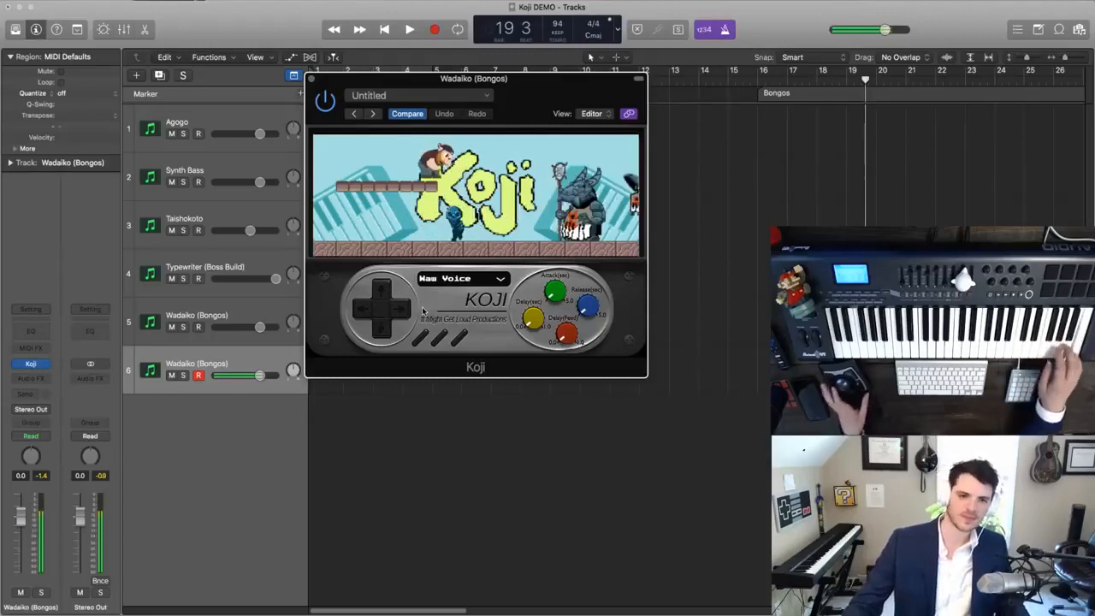
click(311, 79)
key(space)
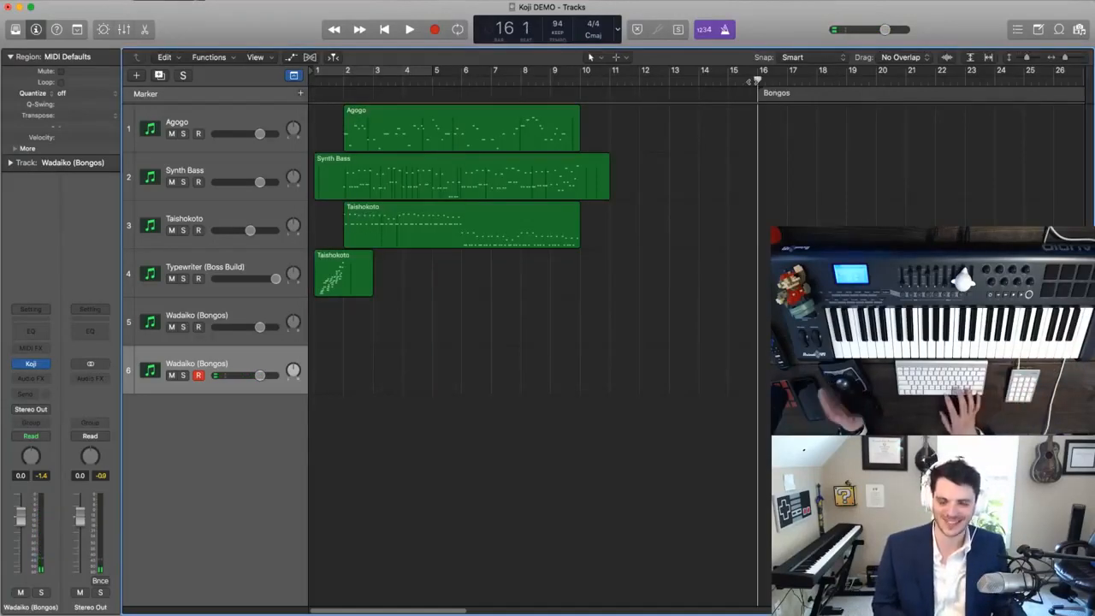
- Copy the Wadaiko region on track 5 to bar 21, open both regions in the note editor and play across the join
key(super+Right)
scroll(796, 157, right, 2)
key(space)
key(period)
drag(787, 322, 918, 340)
scroll(918, 341, right, 2)
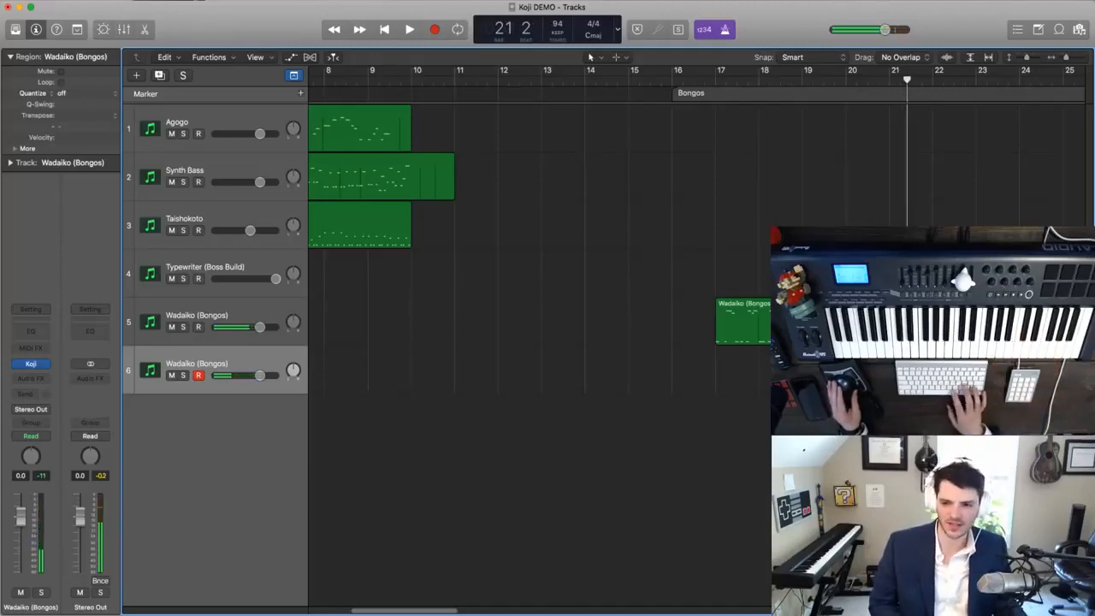
key(p)
click(501, 330)
click(502, 331)
key(space)
key(super+Right)
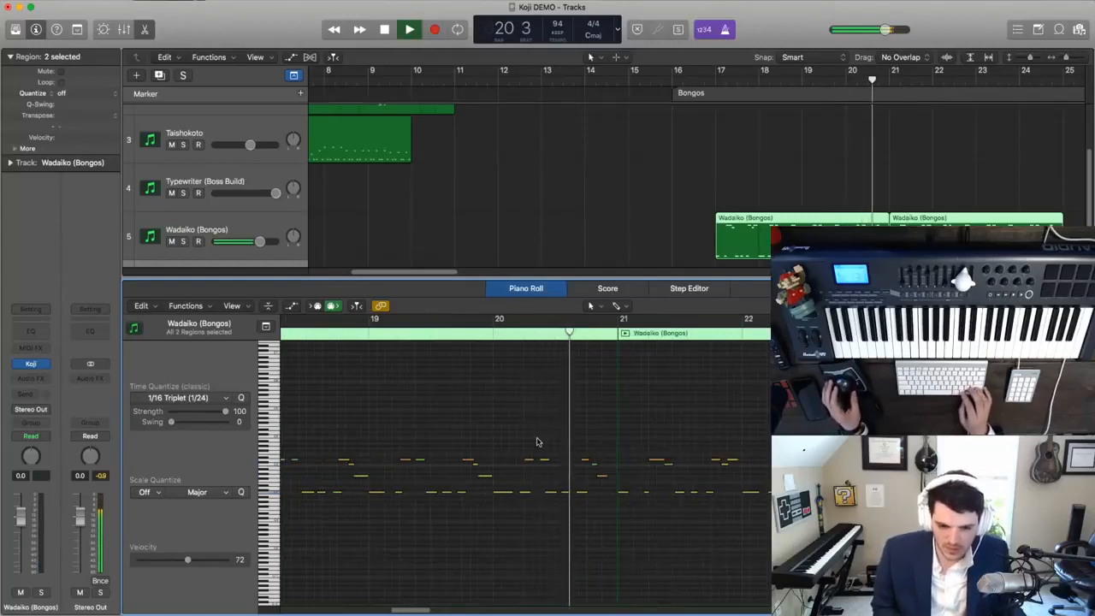
- Shift the last six Wadaiko notes before bar 21 slightly later and play the transition back
key(space)
drag(561, 495, 604, 509)
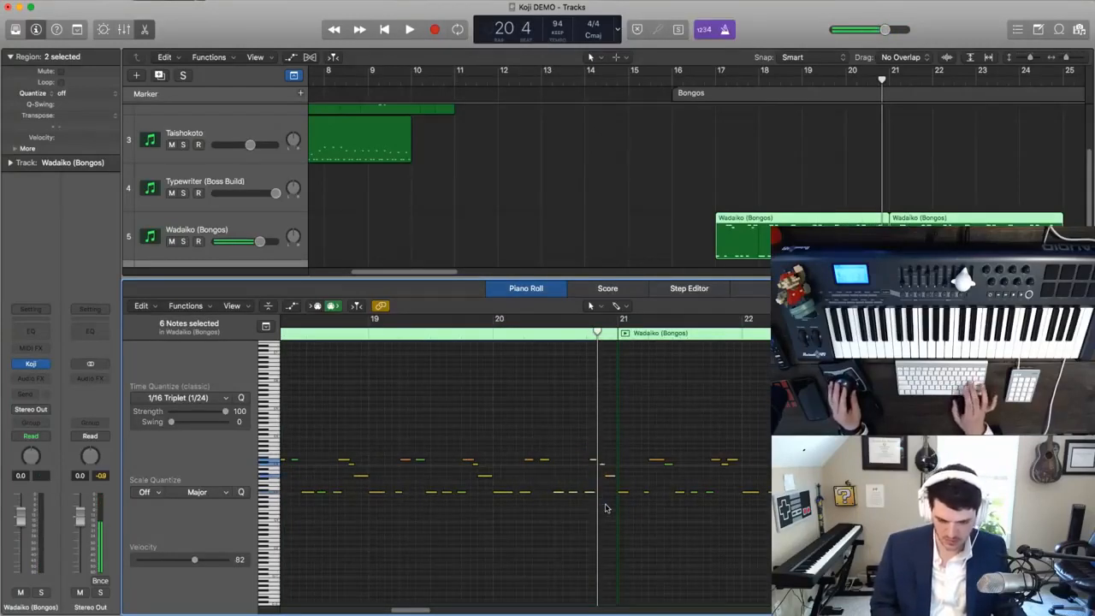
scroll(605, 508, up, 3)
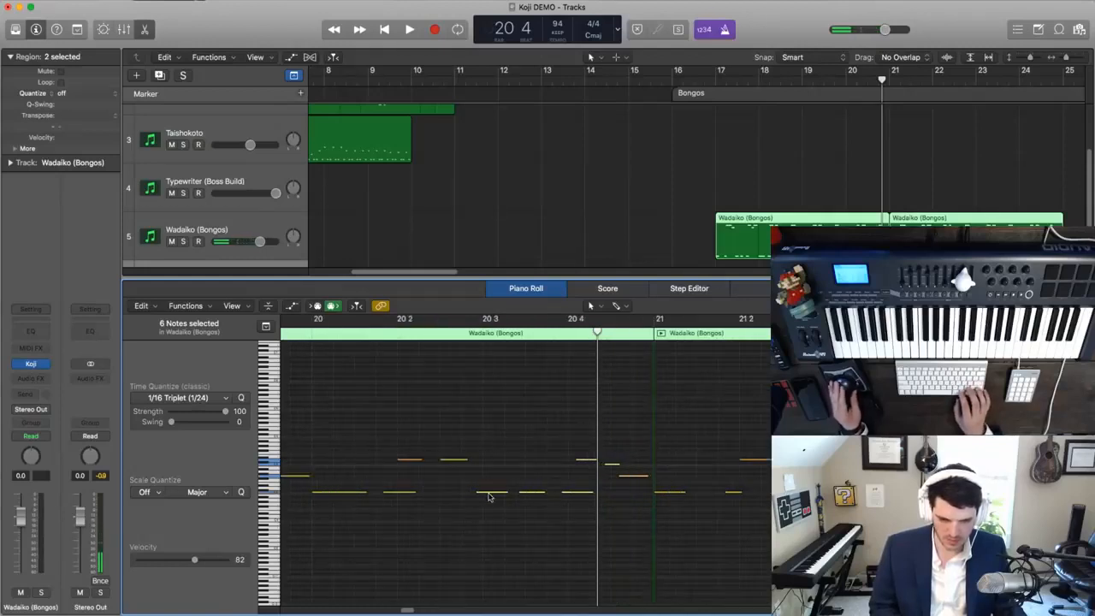
key(space)
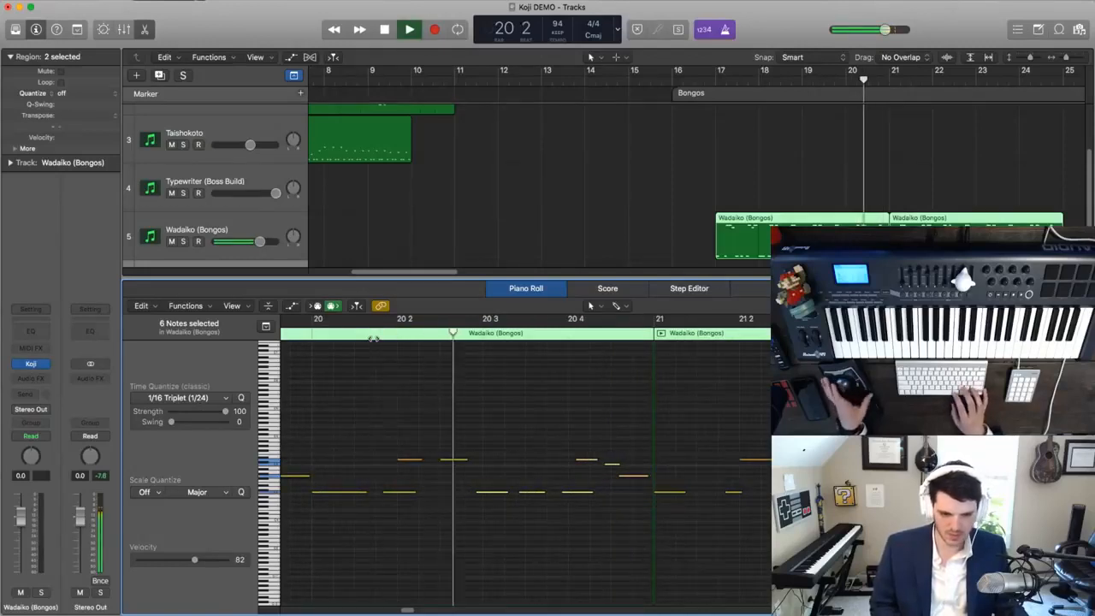
key(super+Left)
key(space)
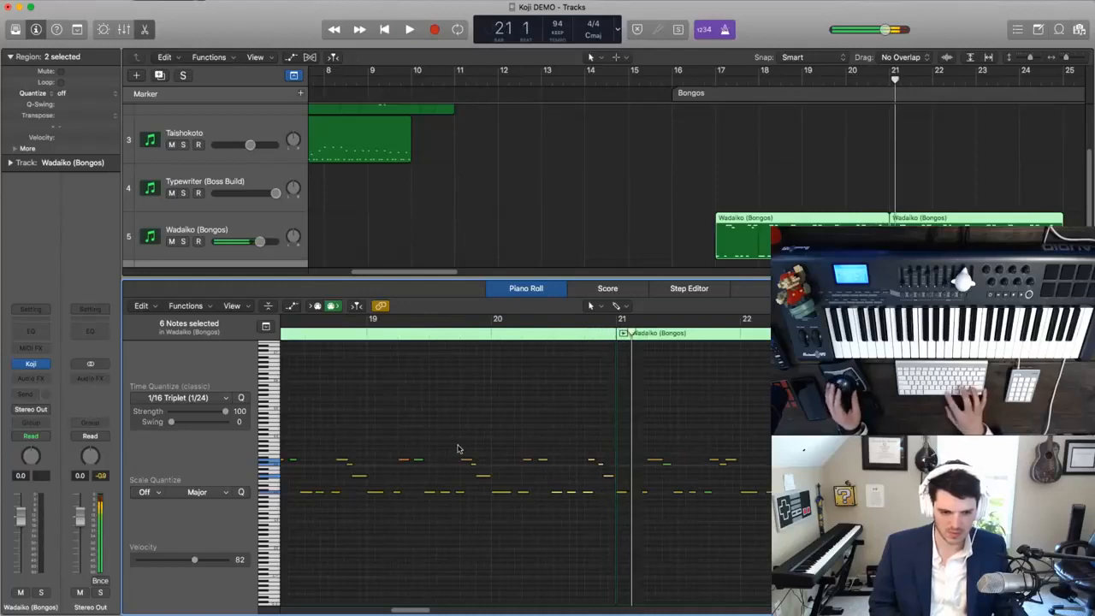
- Delete the copied Wadaiko region at bar 21 and play the original back from bar 18
click(673, 231)
click(941, 221)
key(Delete)
click(779, 82)
key(space)
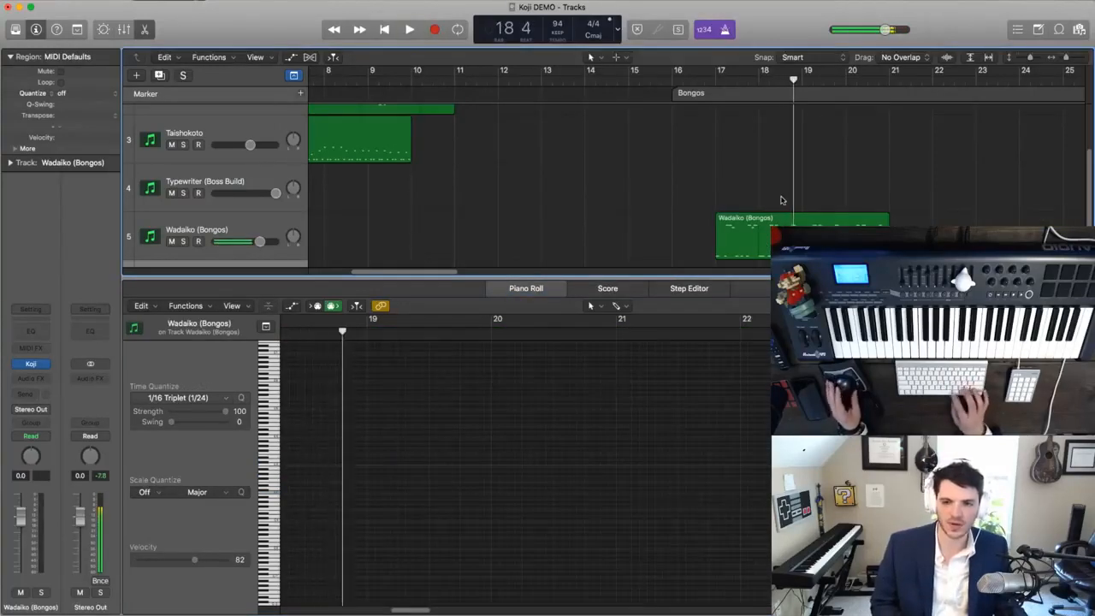
- Split the Wadaiko region at bar 19 with the Scissors Tool and delete its second half
key(space)
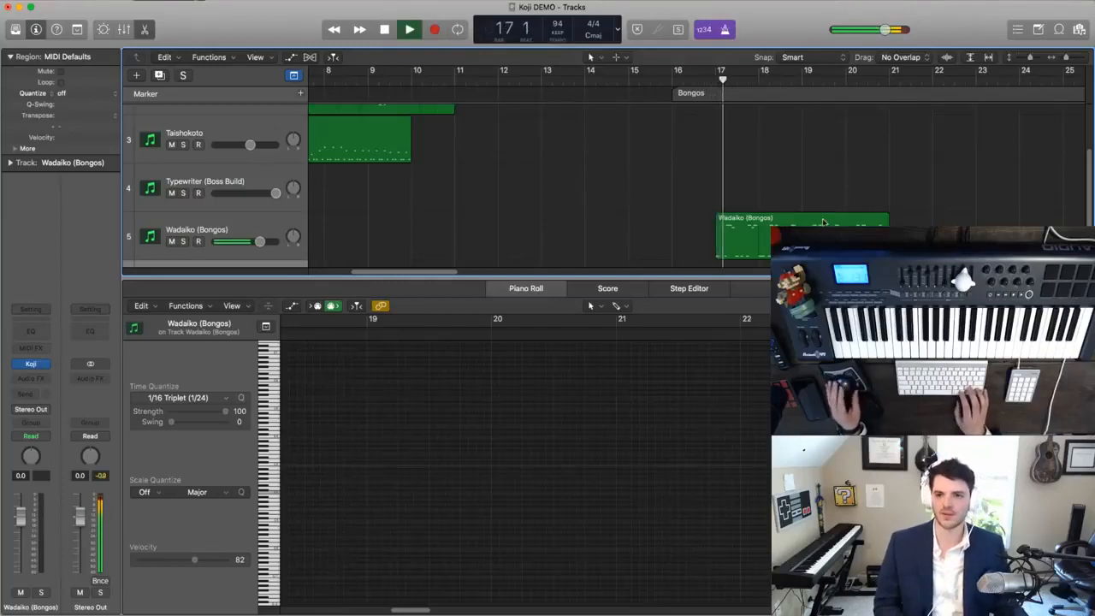
key(super+Right)
scroll(824, 222, right, 3)
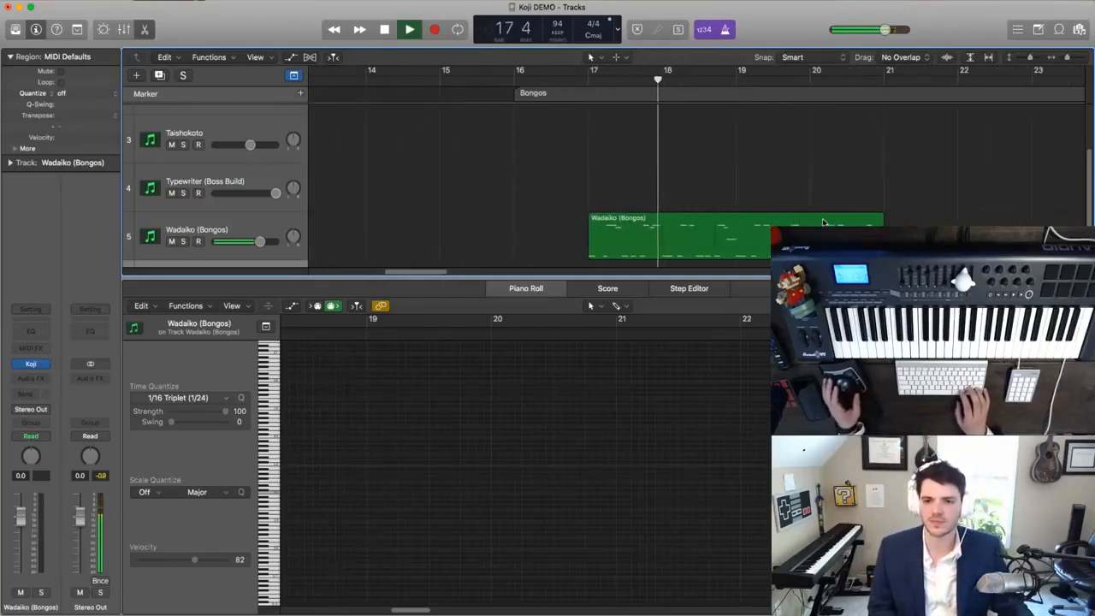
click(616, 56)
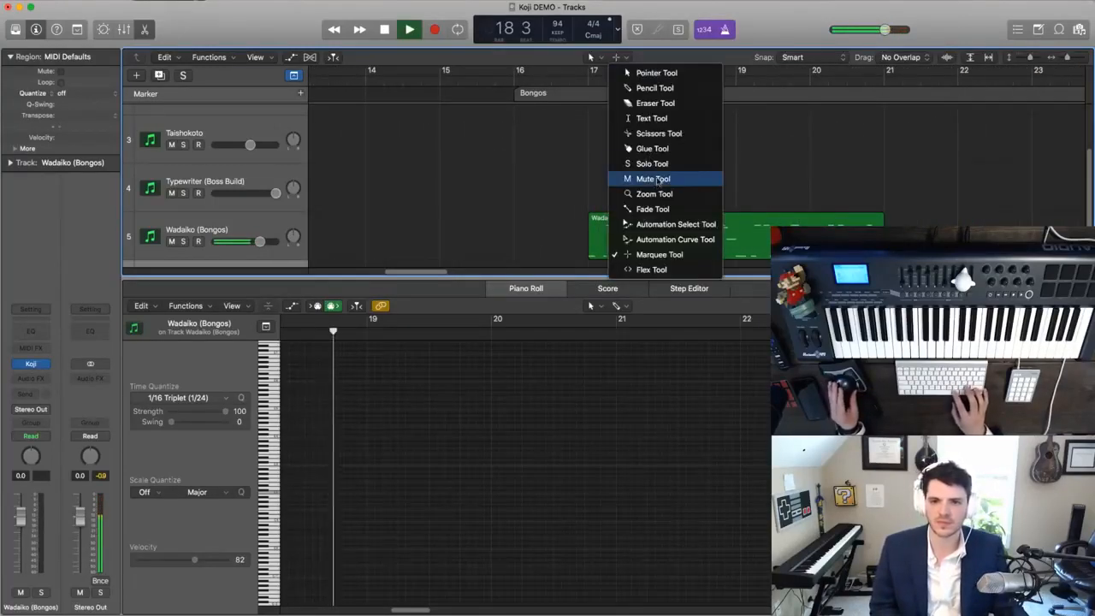
click(659, 134)
key(space)
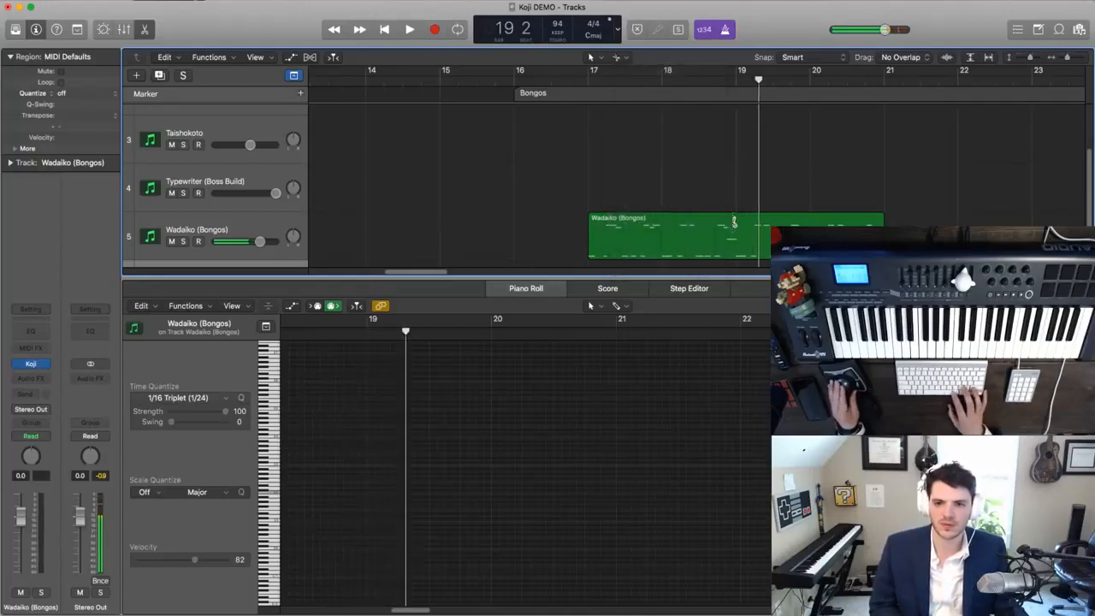
click(736, 224)
key(Return)
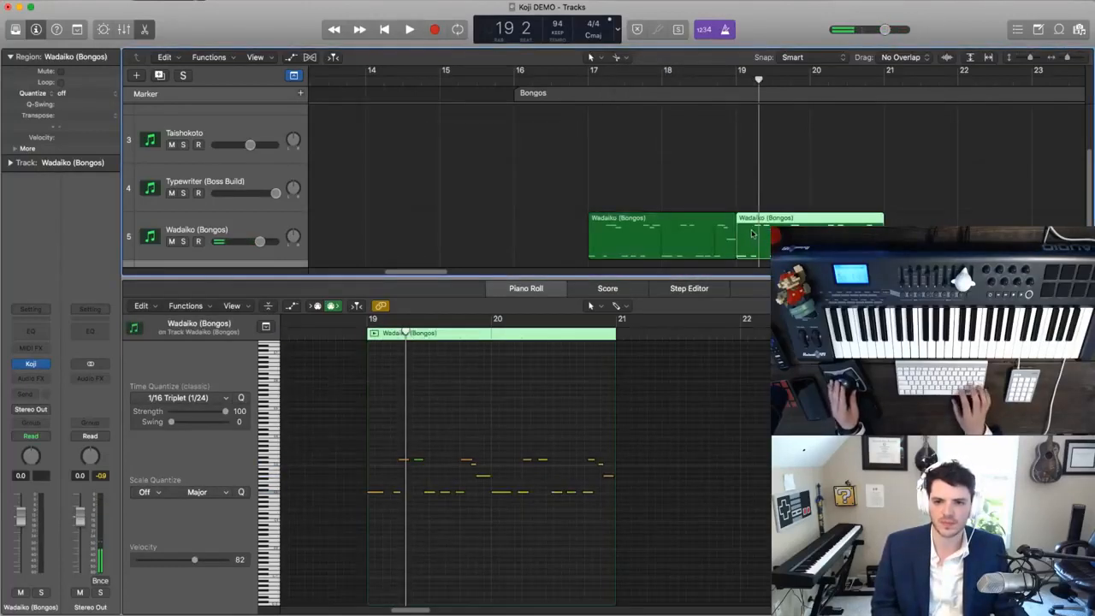
key(Delete)
- Copy the two-bar Wadaiko region to bar 19, play it back and join both into one region from bar 17 to 21
drag(688, 237, 836, 237)
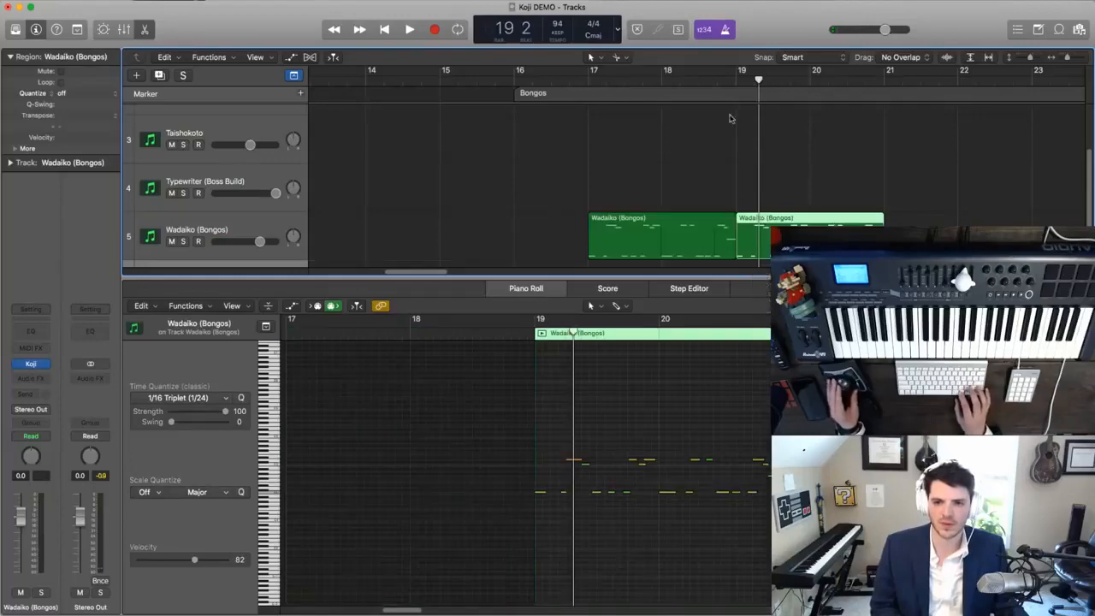
click(714, 85)
key(space)
drag(637, 178, 781, 243)
key(super+j)
click(702, 249)
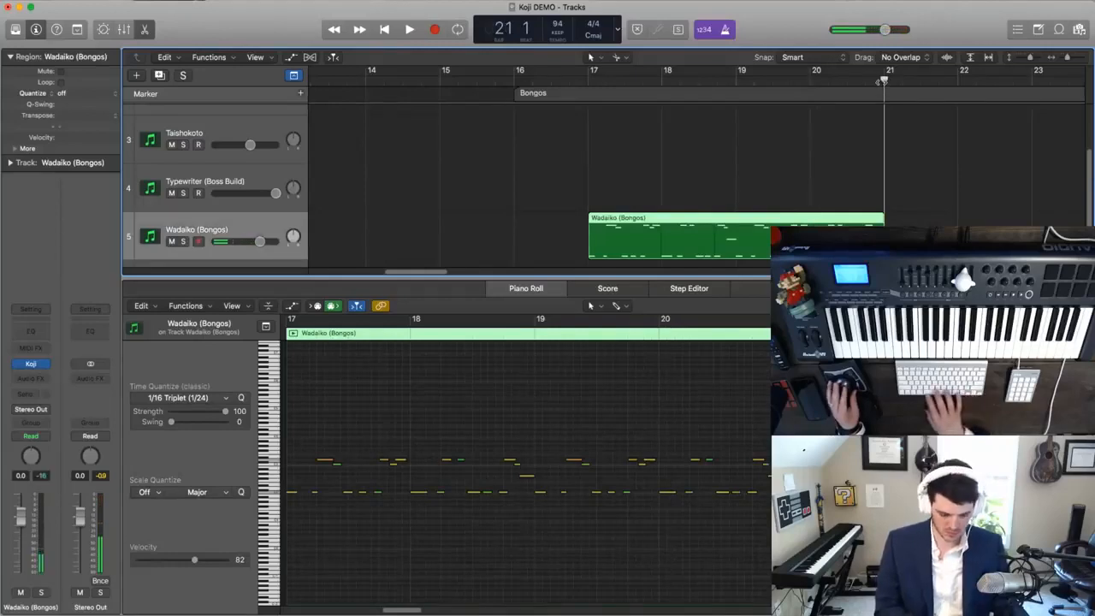
- Repeat the four-bar Wadaiko region back to back until bar 33 and play from bar 17
key(super+v)
key(super+Left)
key(super+Left)
drag(749, 168, 858, 218)
click(585, 84)
key(space)
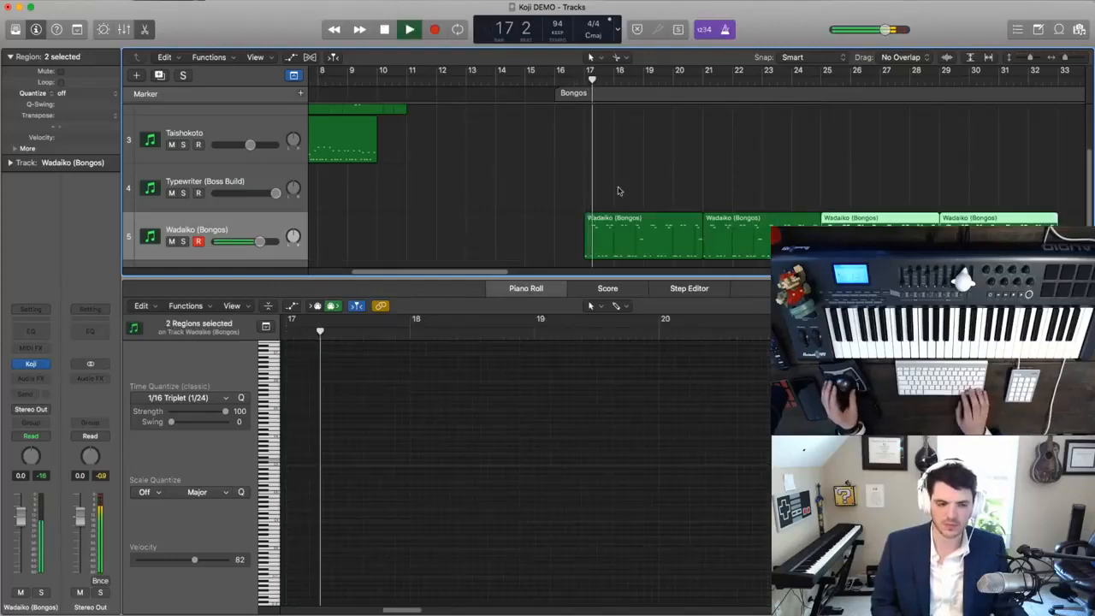
- Rename track 6 as Waw Voice
scroll(354, 204, down, 3)
double_click(196, 206)
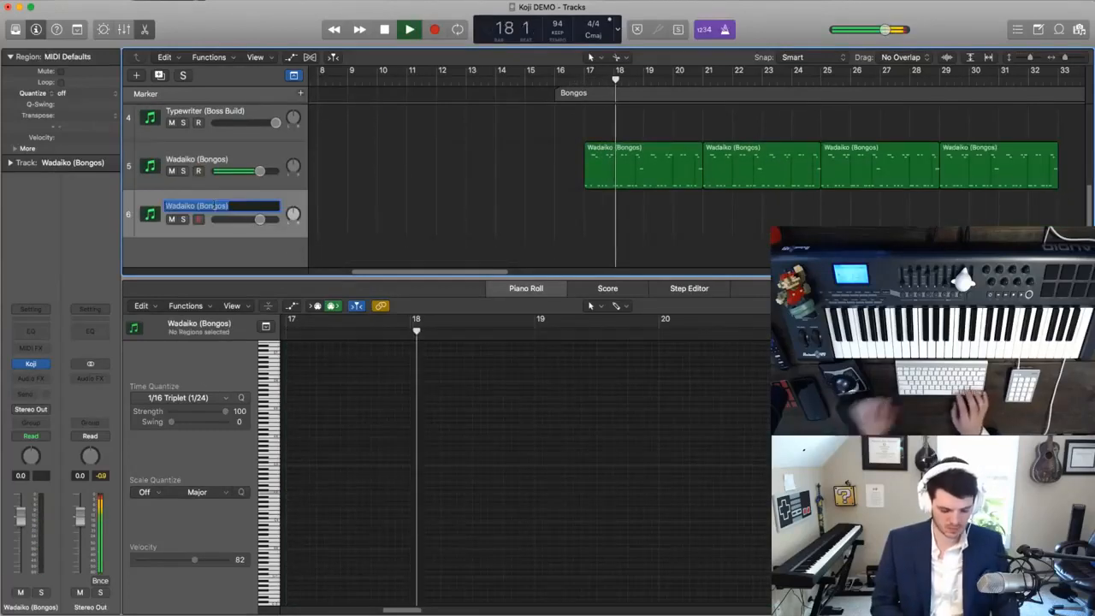
text(Waw Voice)
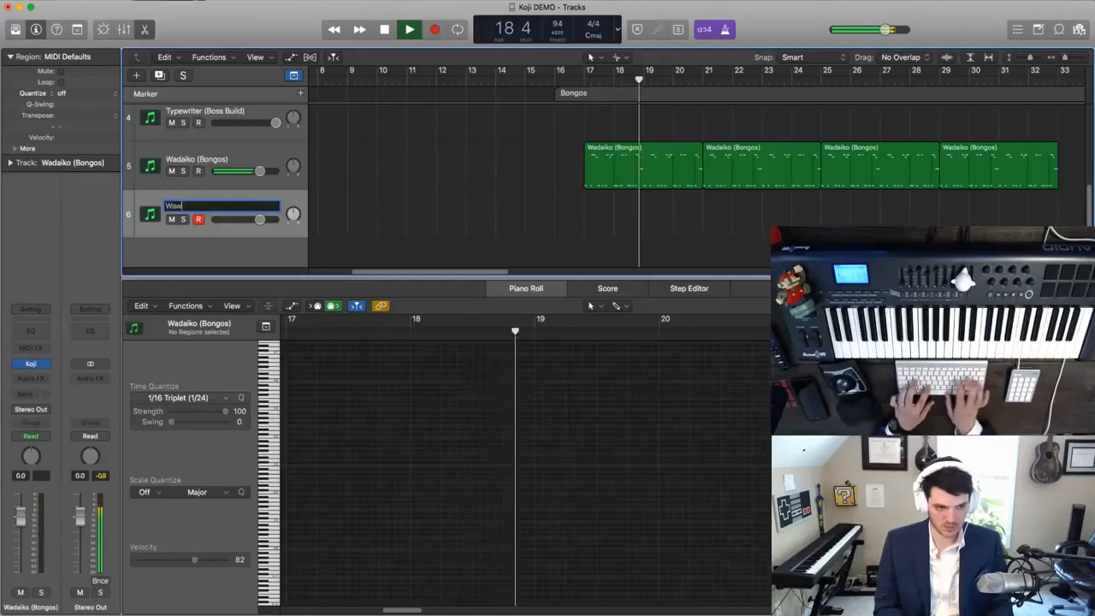
key(Return)
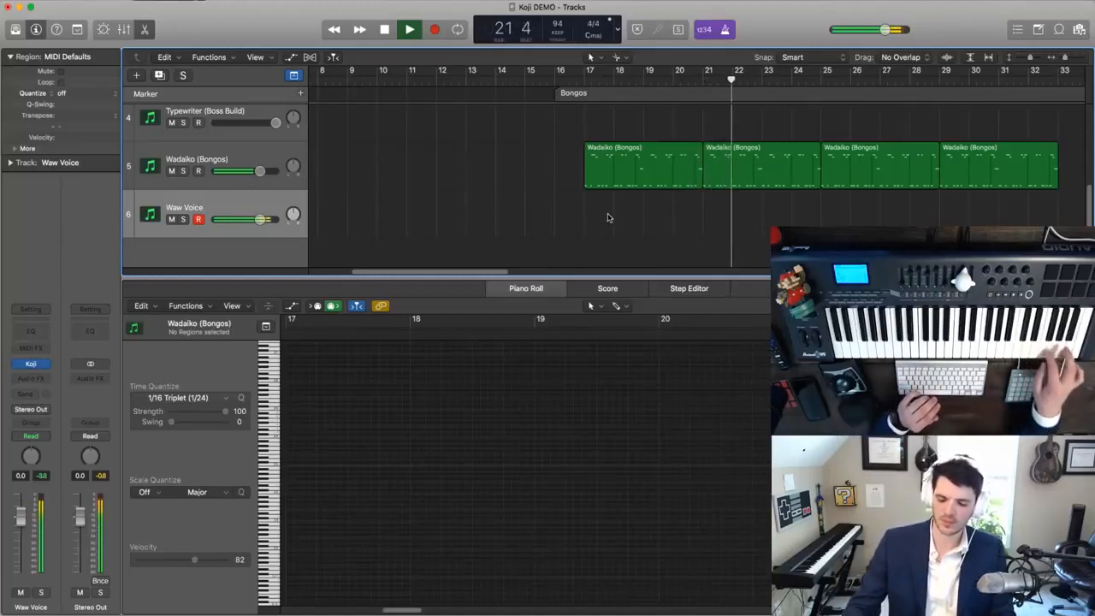
- Capture the melody played from bar 21 as a Waw Voice region, quantize all its notes to 1/16 Triplet (1/24) and play it back
key(comma)
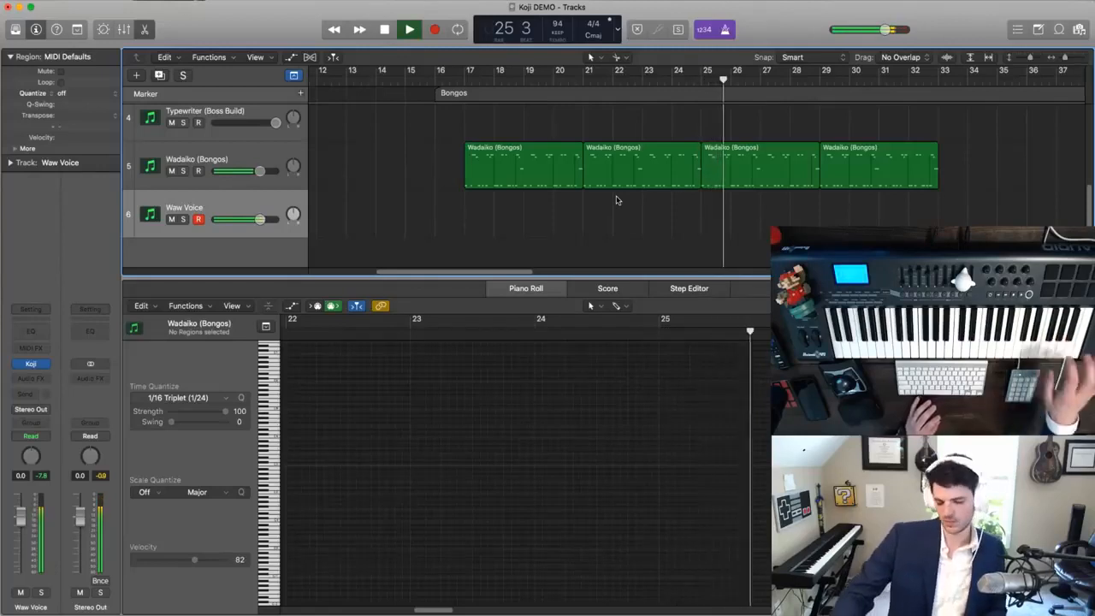
key(shift+r)
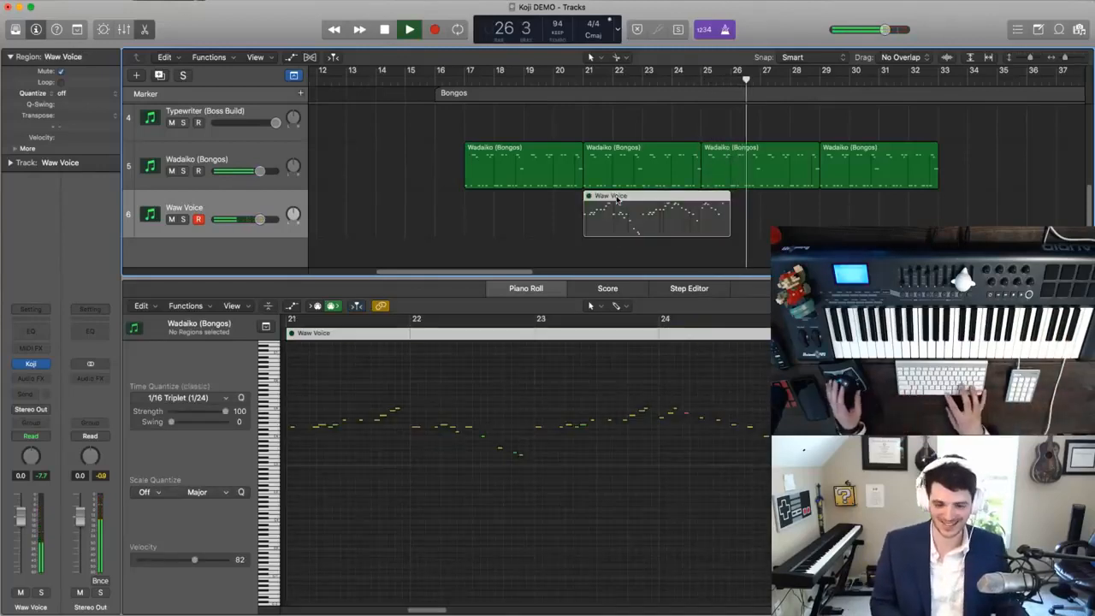
click(501, 399)
key(super+a)
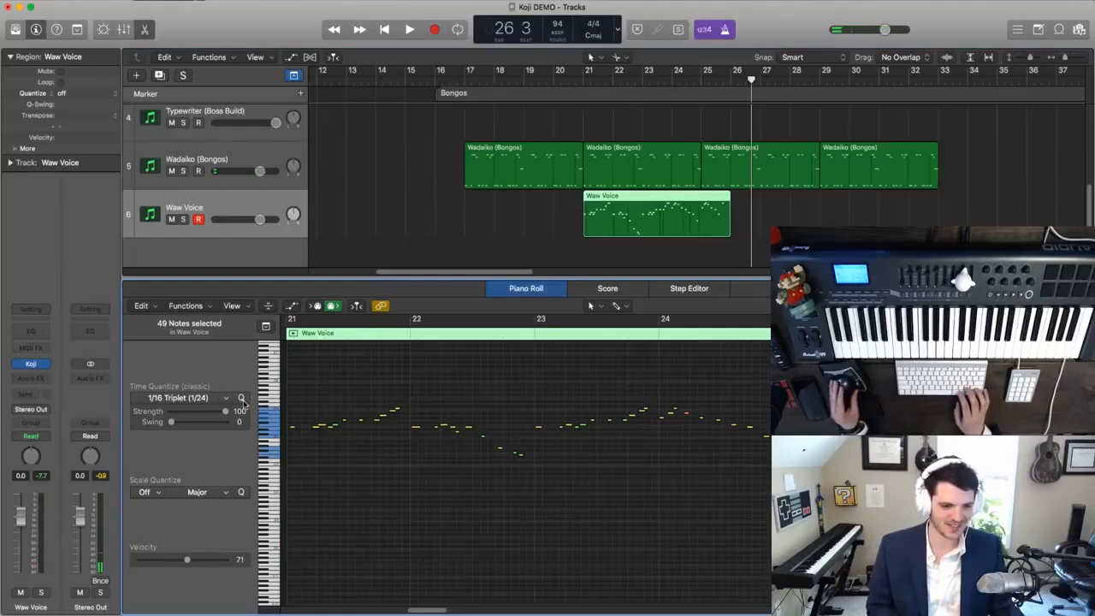
key(space)
key(super+Right)
key(super+Right)
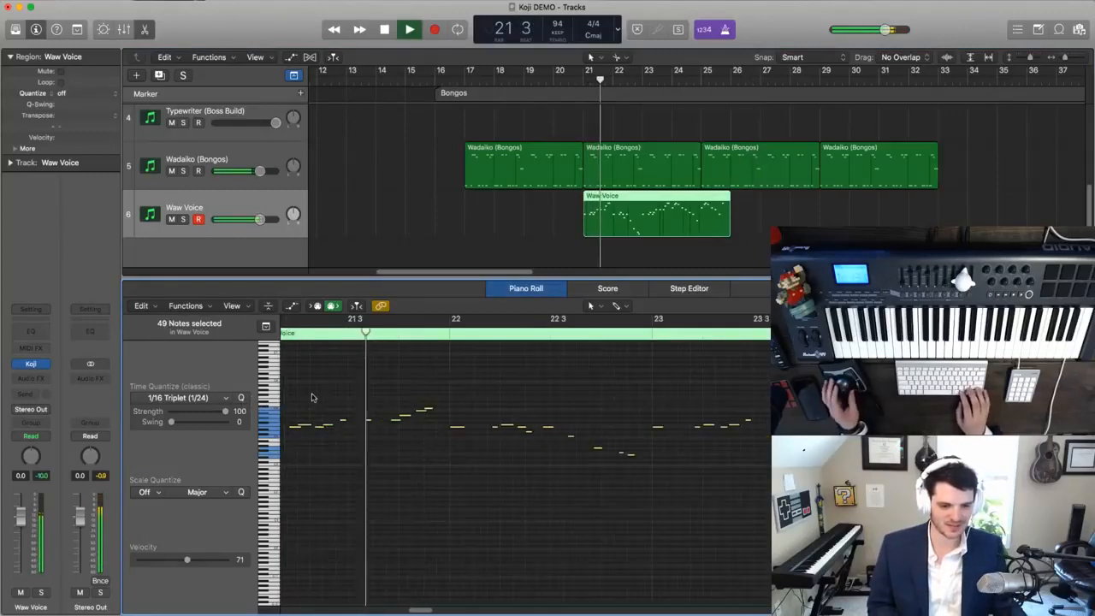
click(320, 401)
click(350, 427)
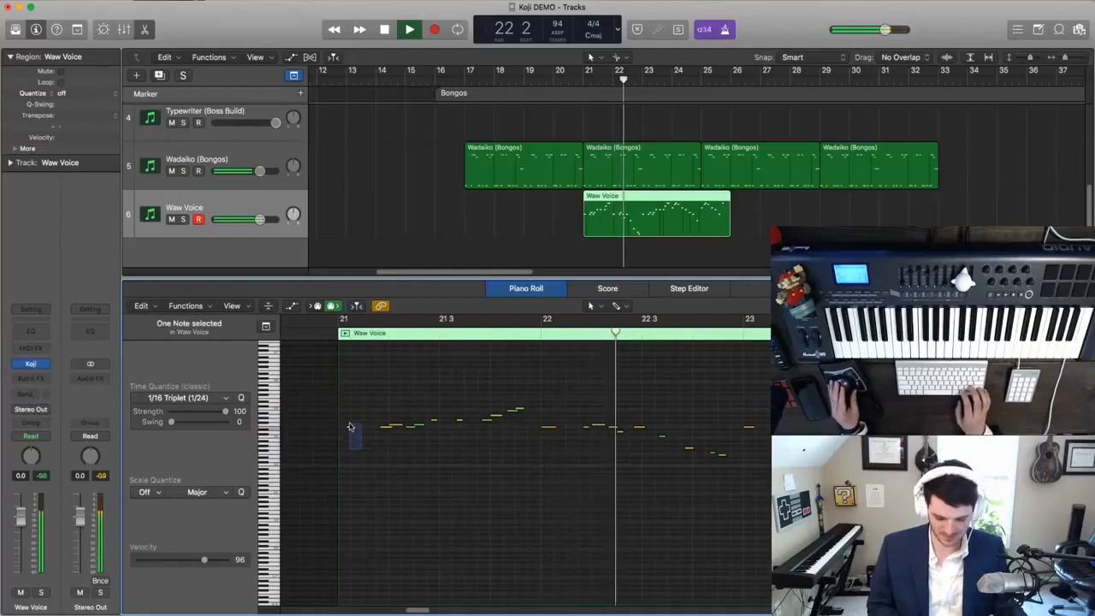
- Close the note editor, duplicate the Waw Voice track as track 7 and name the new track Bass
click(145, 30)
click(544, 388)
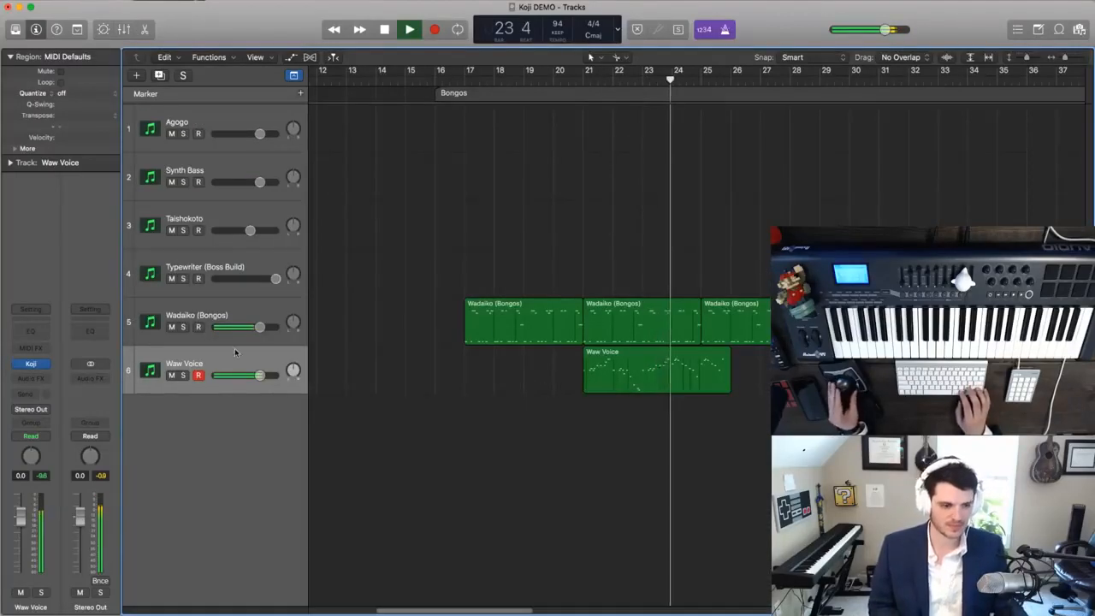
key(super+d)
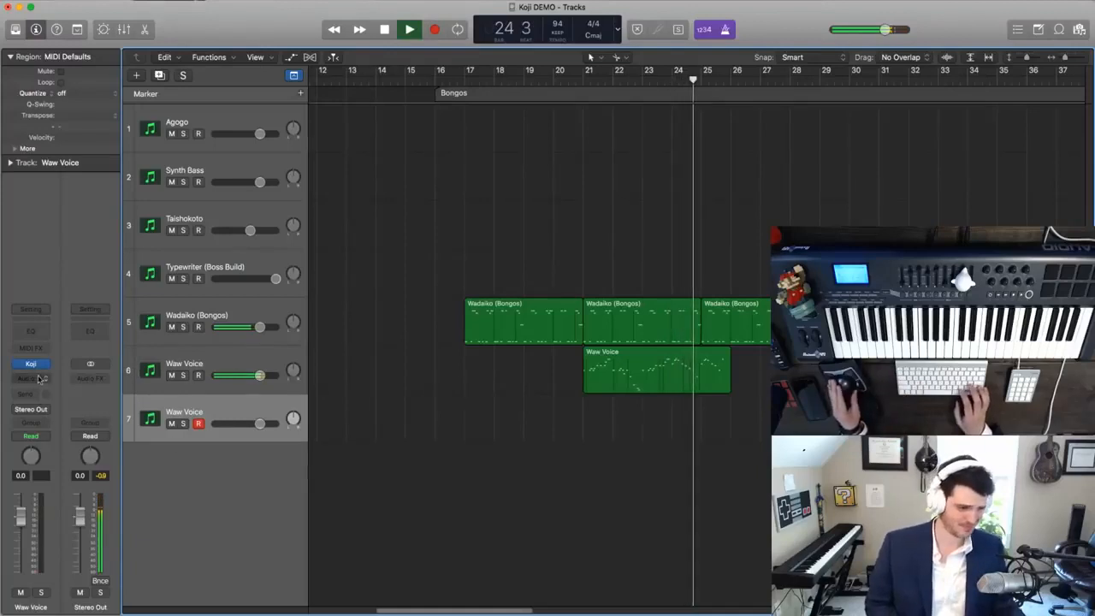
double_click(183, 411)
text(Bass)
key(Return)
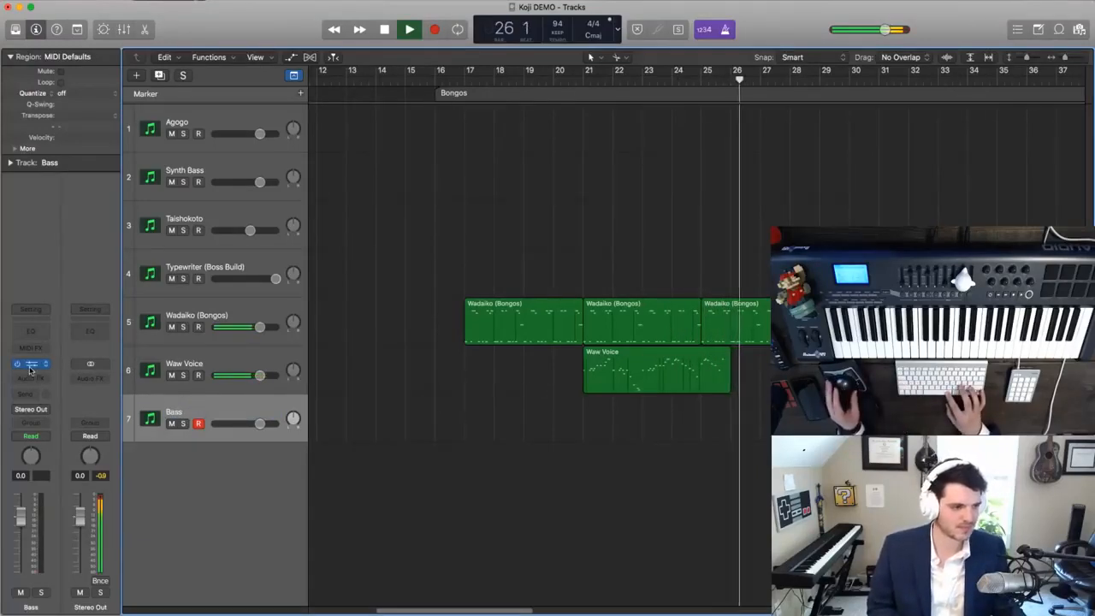
- Set track 7's Koji sound to Snare, rename the track Snare and return the playhead to bar 17
click(31, 365)
drag(207, 31, 311, 52)
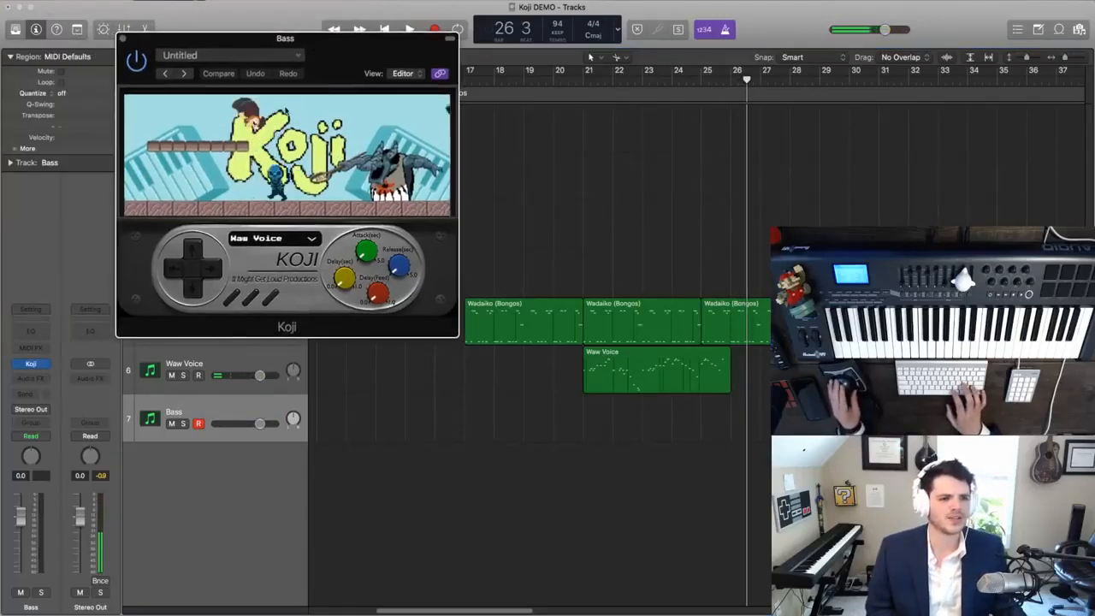
click(231, 55)
key(Escape)
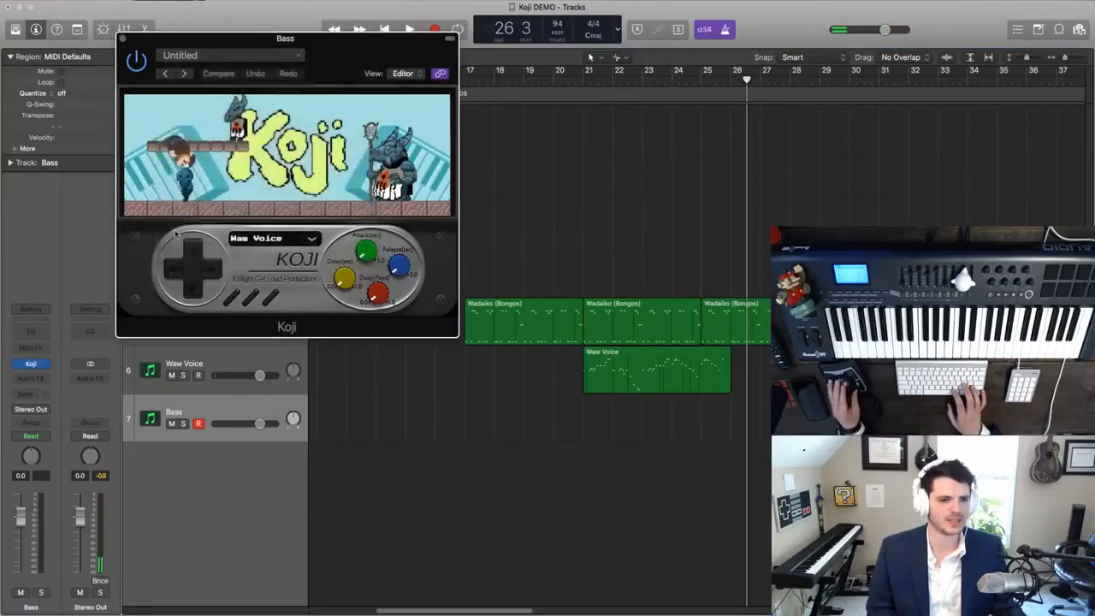
click(265, 237)
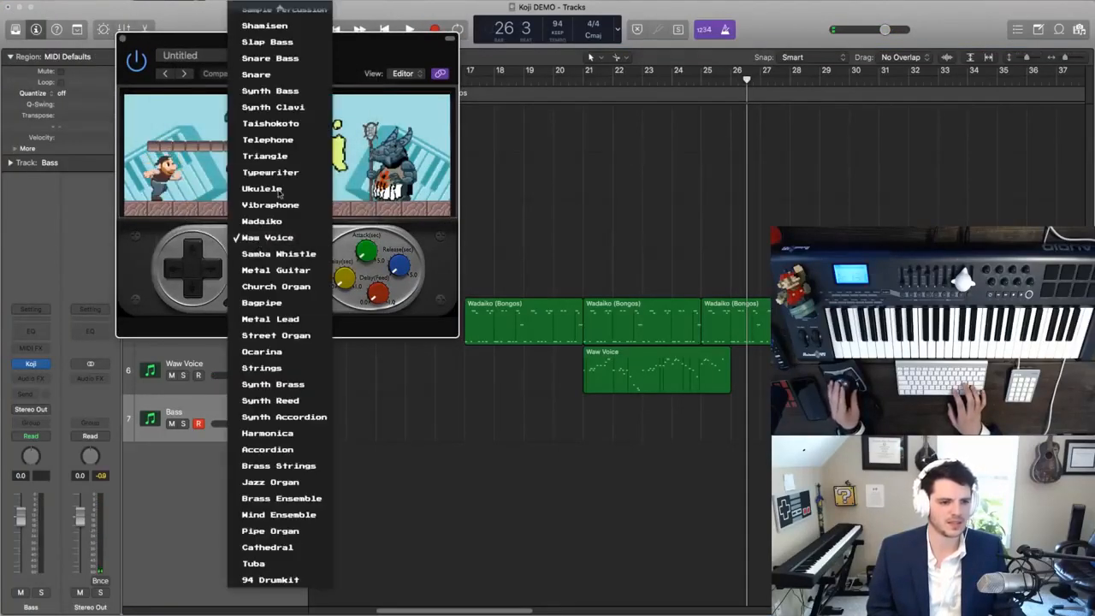
click(274, 76)
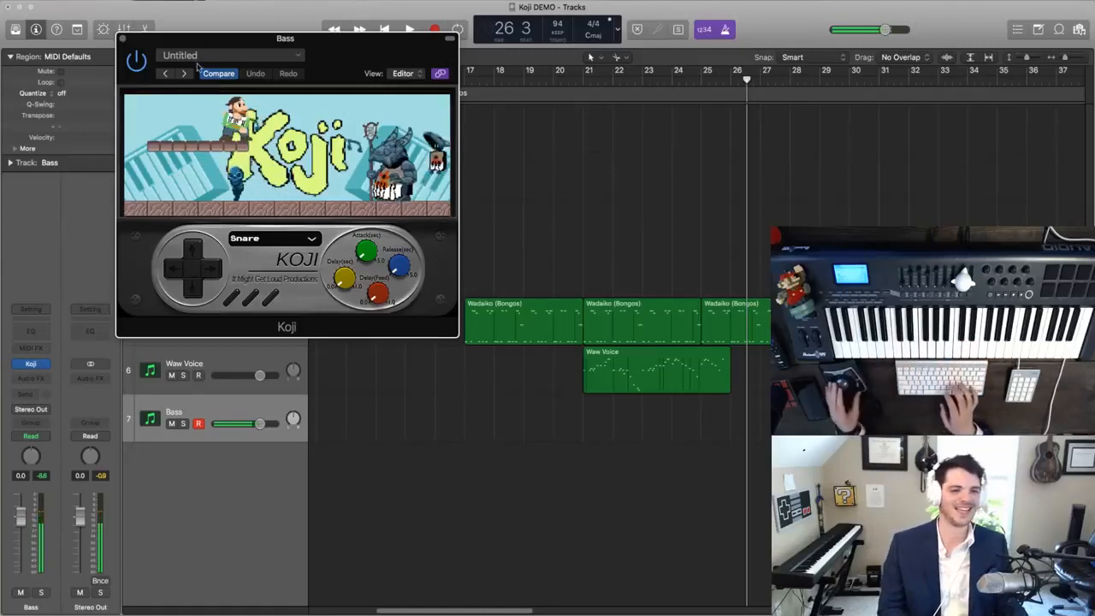
click(124, 40)
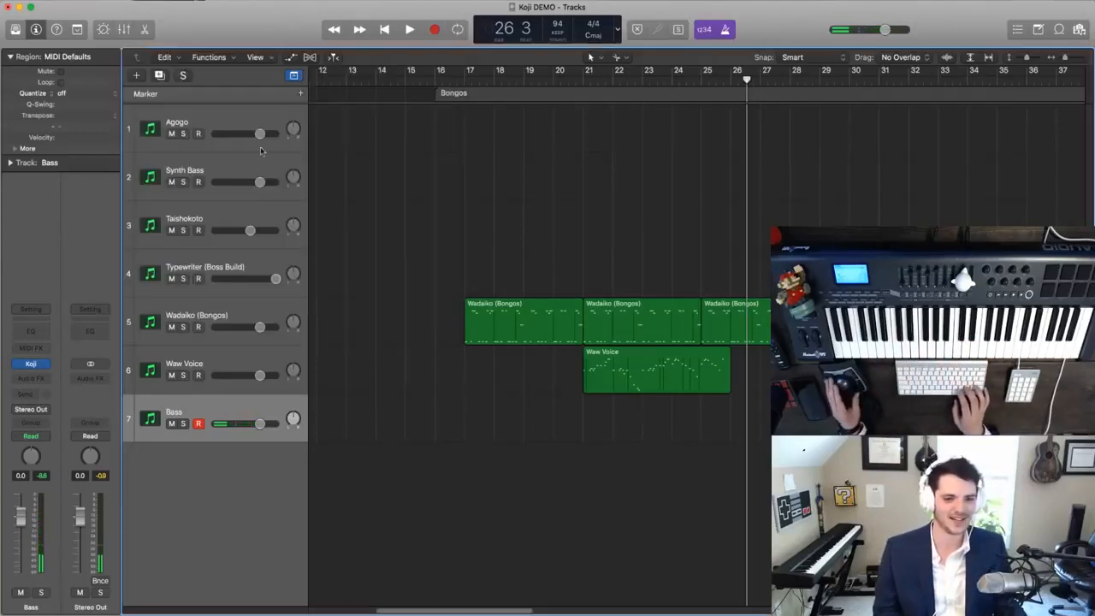
click(464, 83)
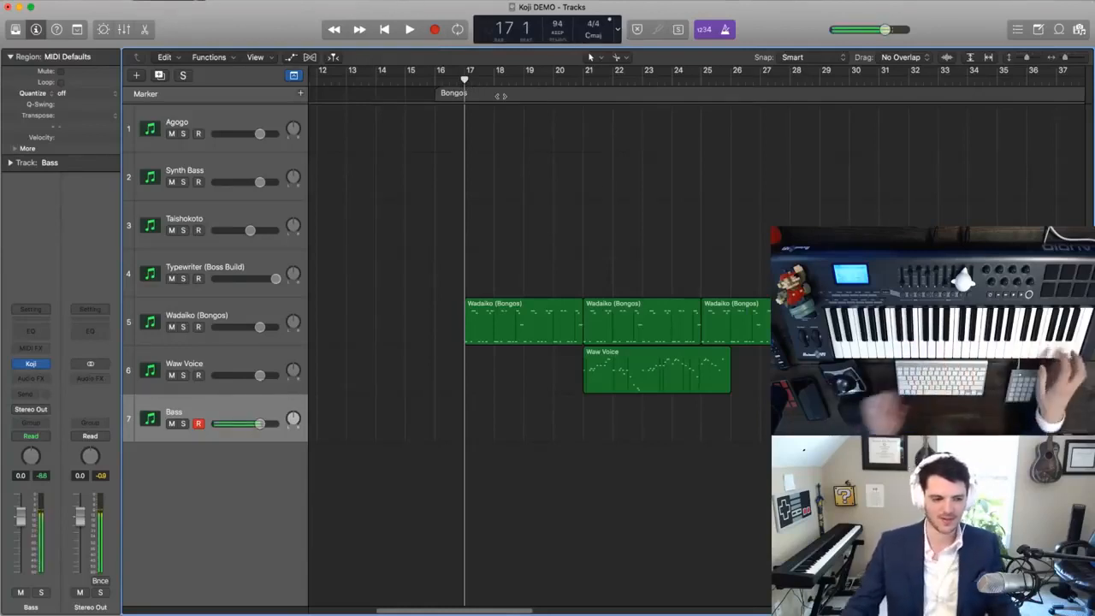
key(space)
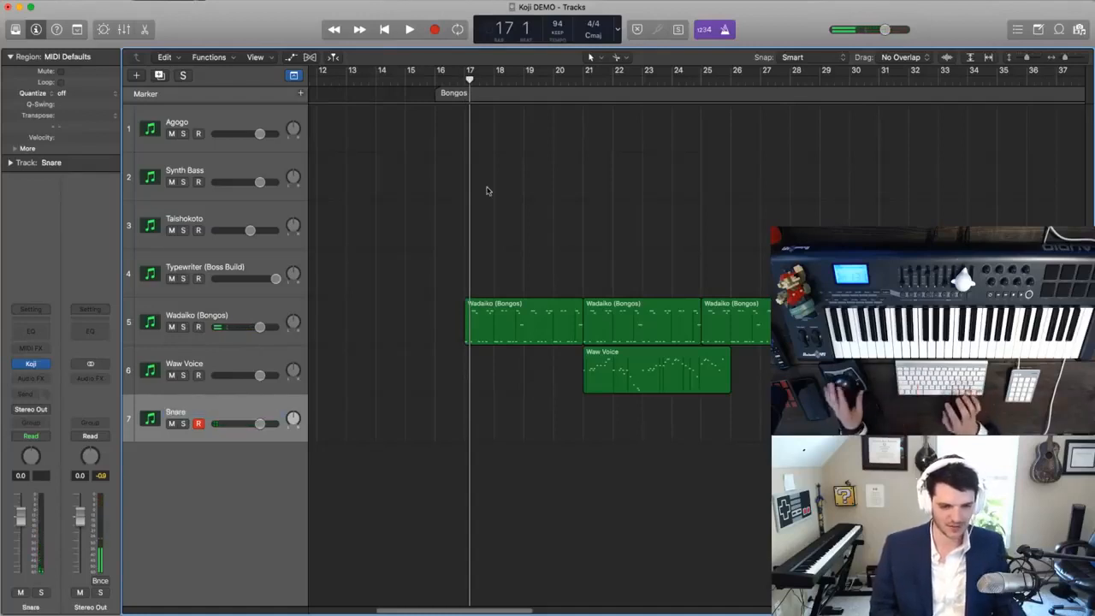
- Play a snare part over the bongos, capture it as a region on track 7 and delete that take
key(space)
click(552, 169)
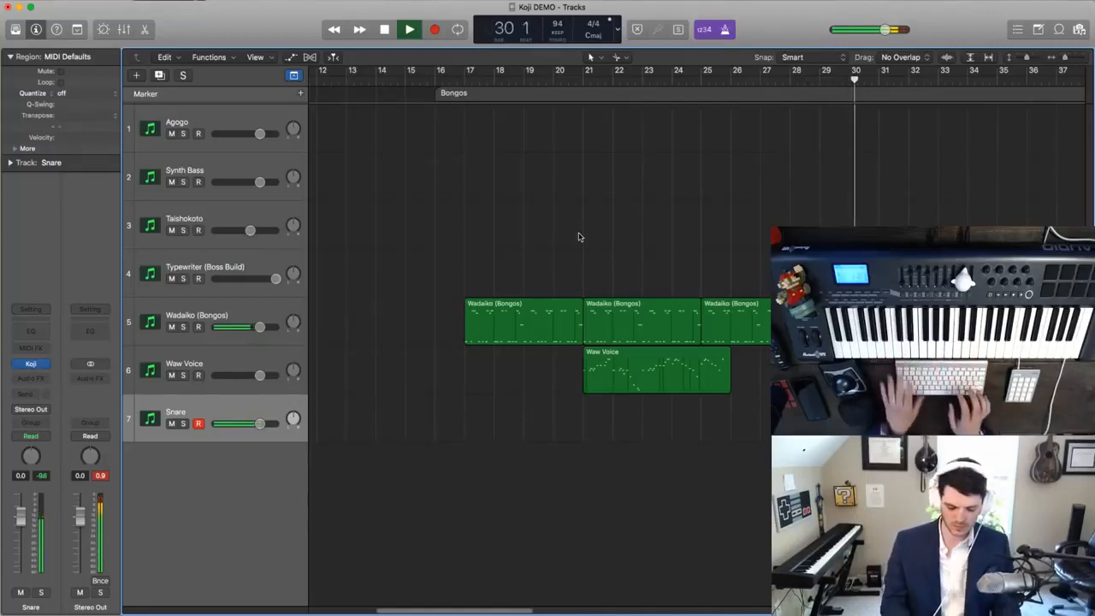
key(shift+r)
key(Delete)
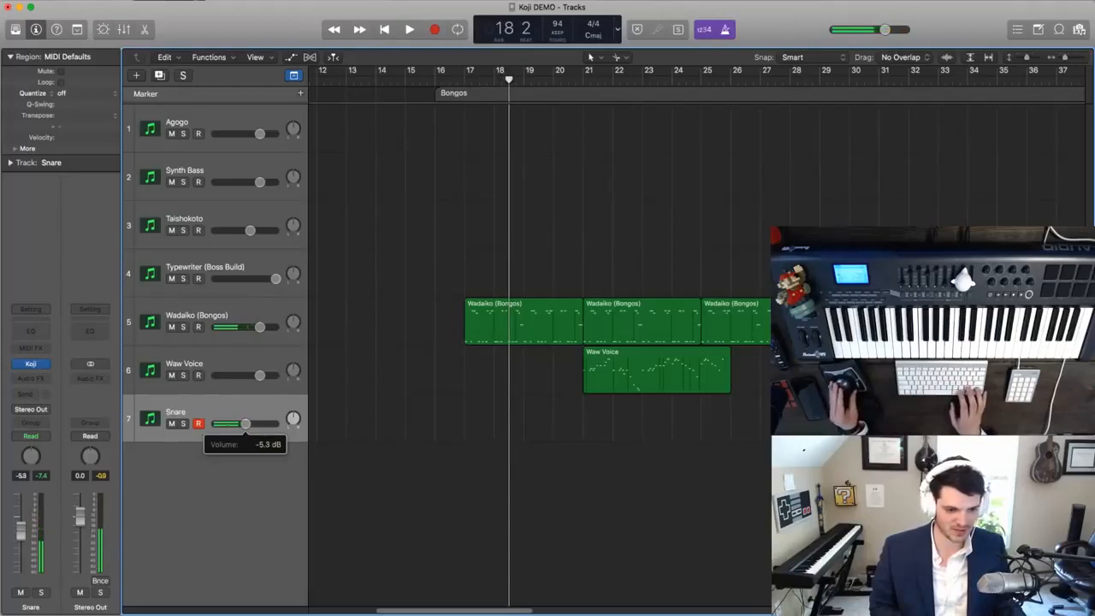
- Play a new snare part over the bongos from bar 17 and capture it as a region on track 7
key(space)
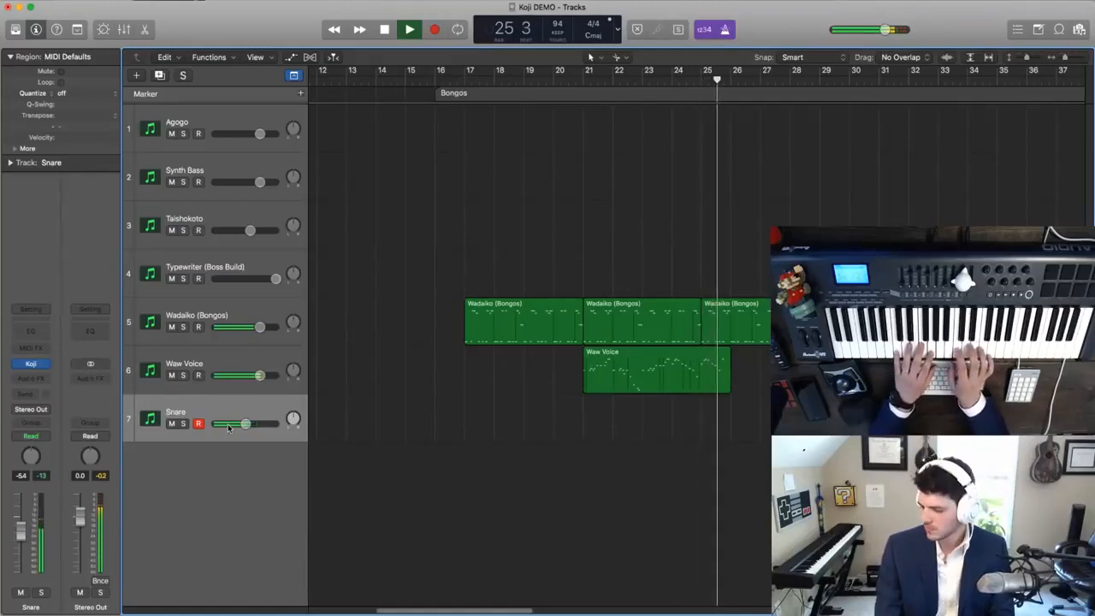
key(shift+r)
key(space)
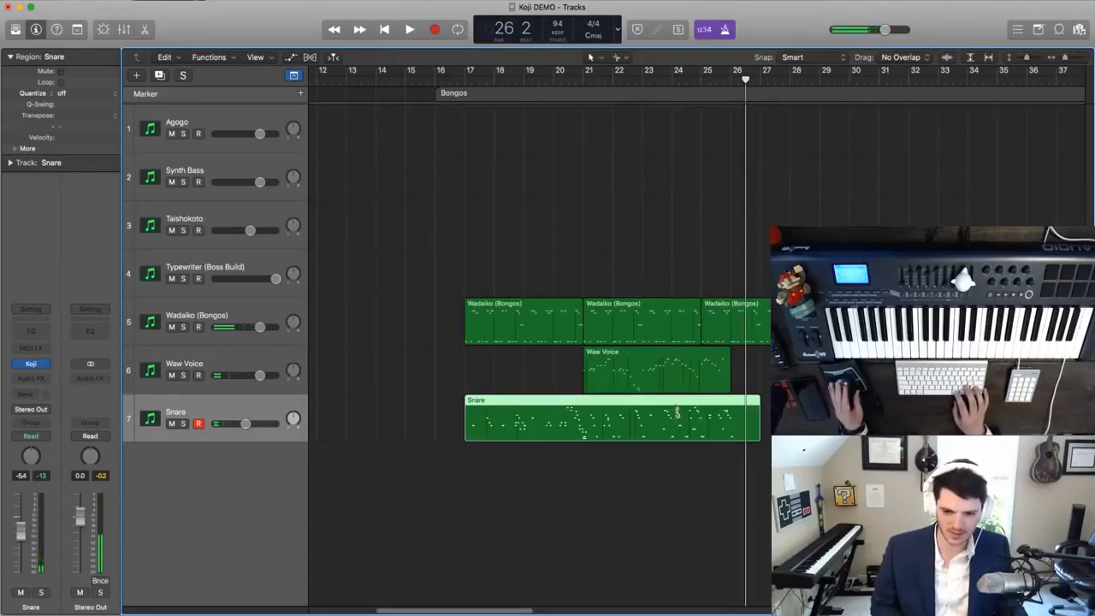
- Trim the Snare region at bar 26, keeping the notes that cross the split, and copy it to start at bar 26
click(732, 402)
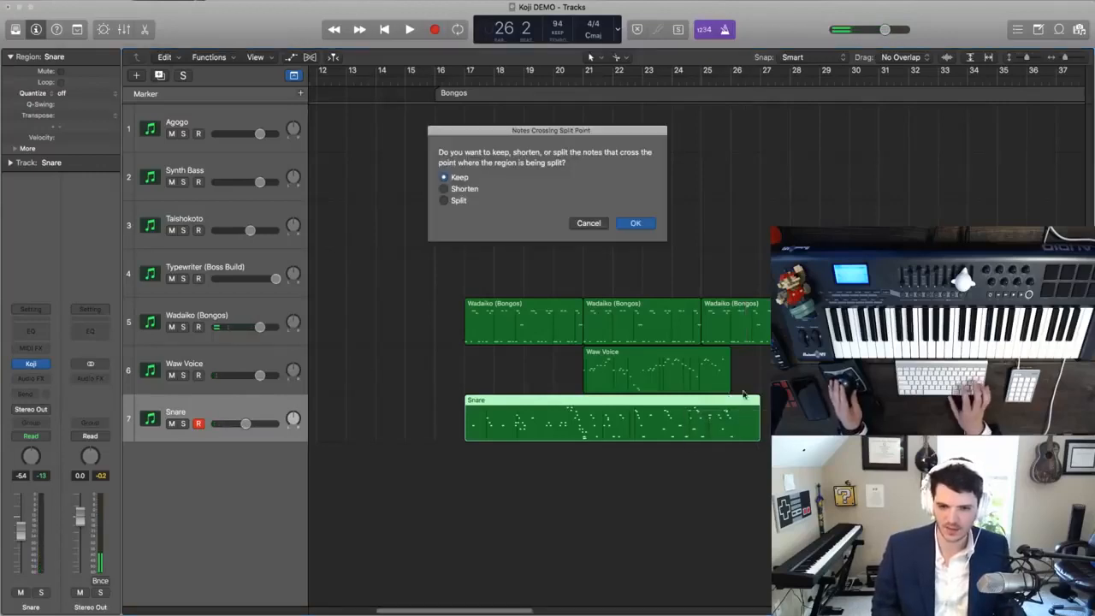
key(Return)
click(571, 414)
drag(526, 412, 793, 419)
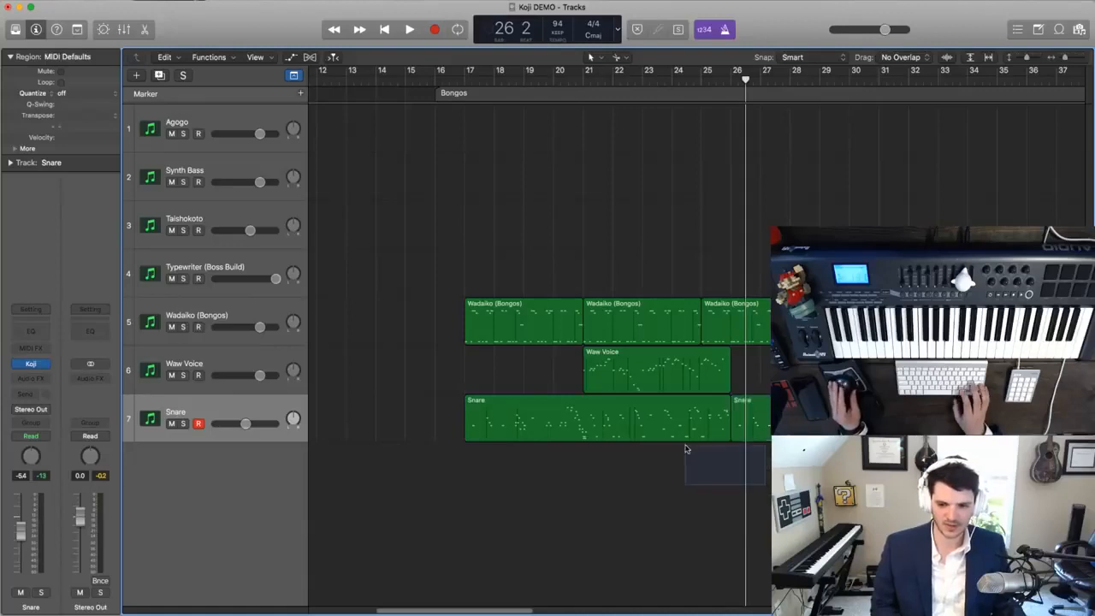
- Open both Snare regions in the note editor and quantize all their notes to 1/16 Triplet (1/24)
drag(692, 451, 680, 425)
key(p)
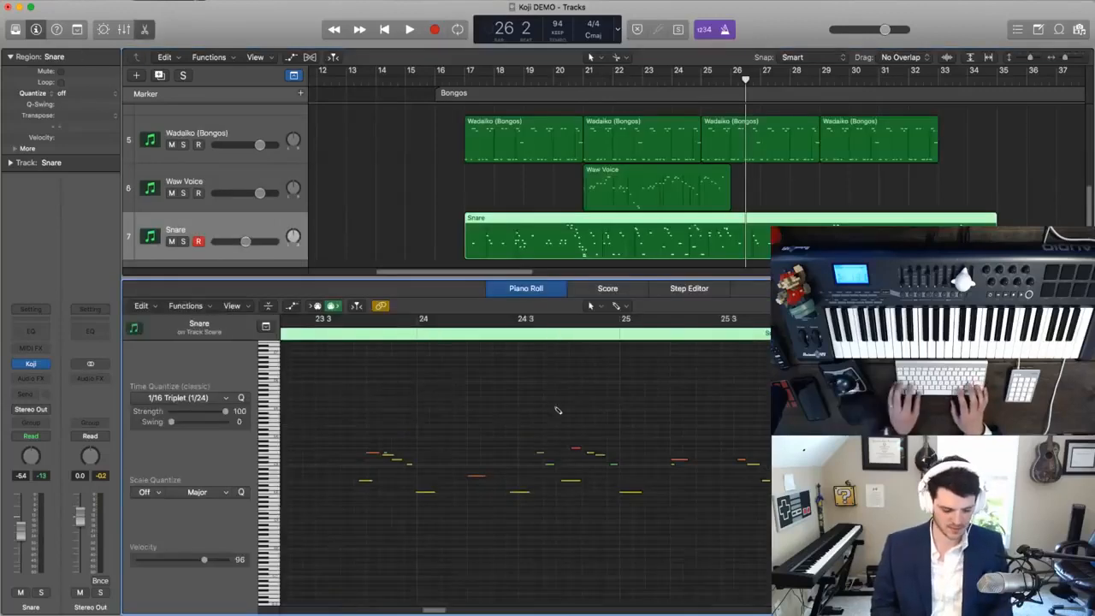
key(super+a)
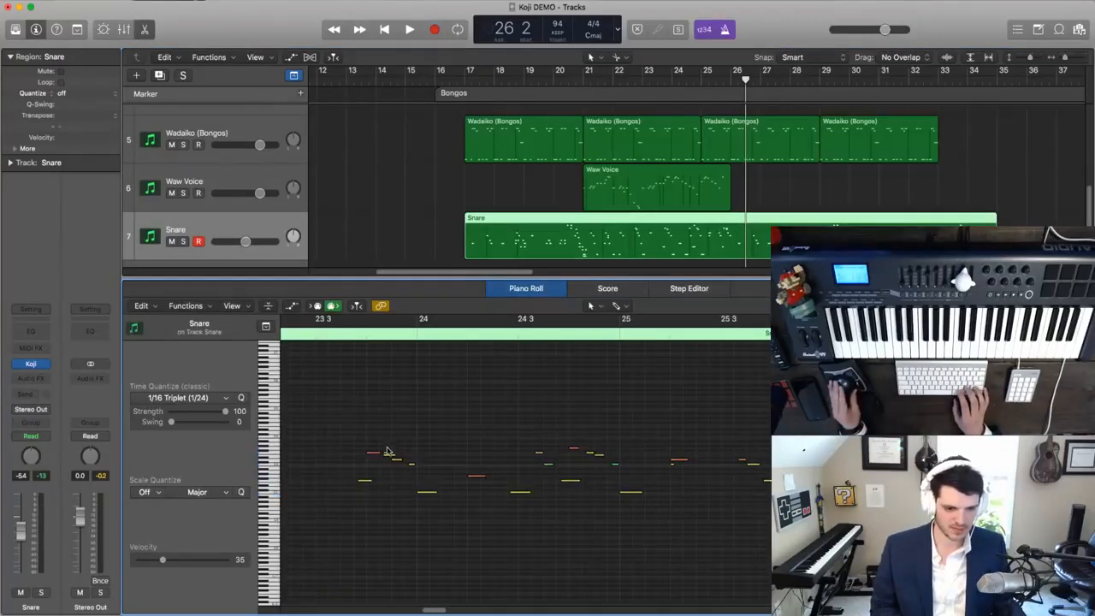
- Play the quantized Snare part from the start of the bongos and lower the Snare track's volume to -8.6 dB
key(super+Left)
key(super+Left)
key(super+Left)
key(super+Right)
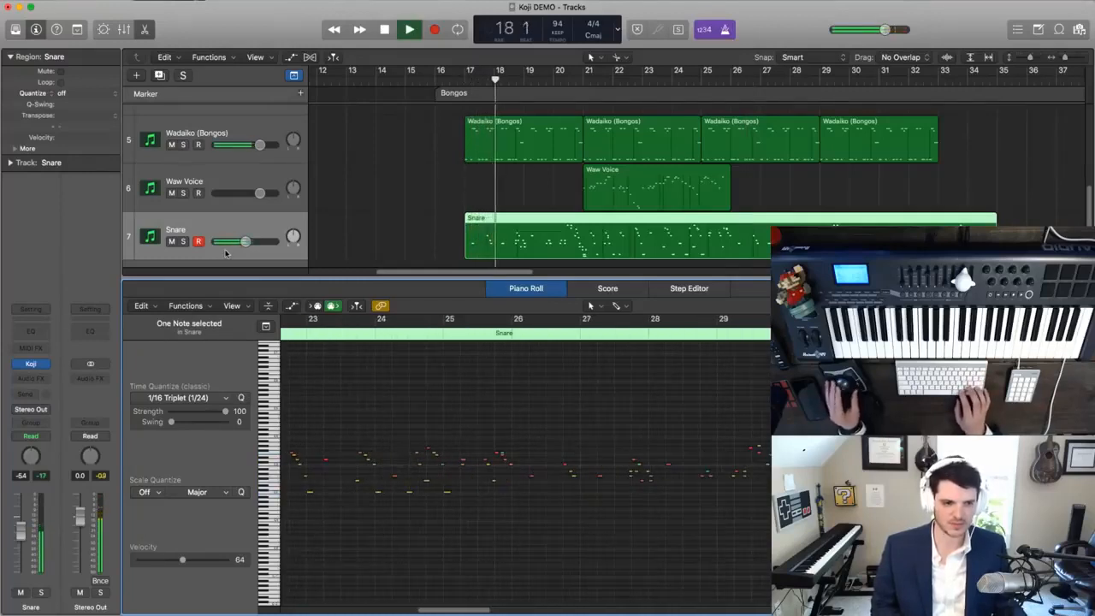
drag(245, 241, 242, 242)
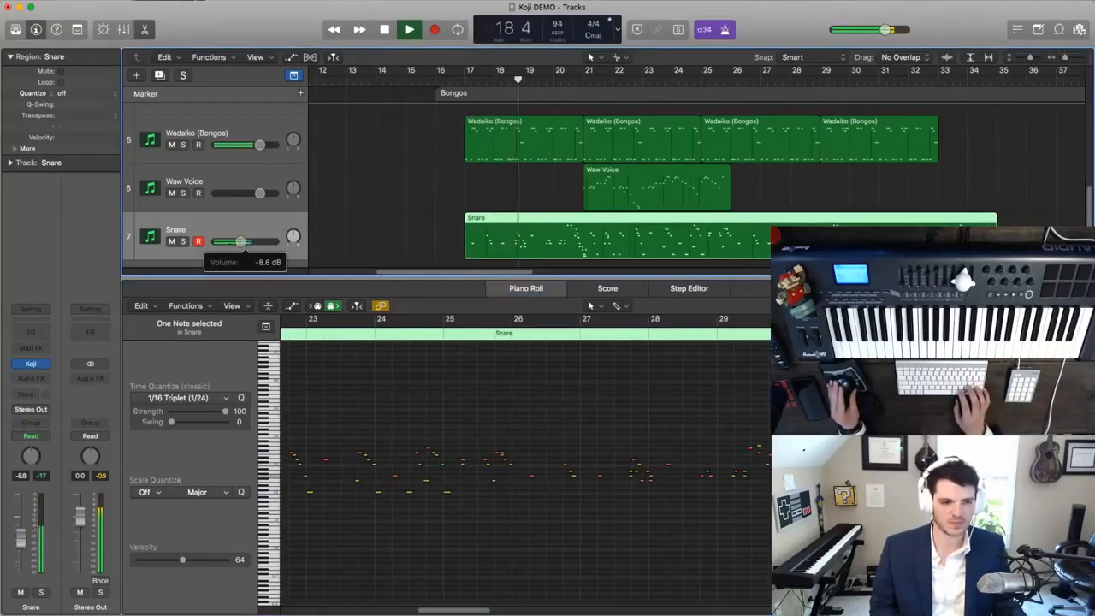
- Listen through the Snare part to bar 27, checking the low notes at bar 21 and a note near bar 22
scroll(417, 405, left, 8)
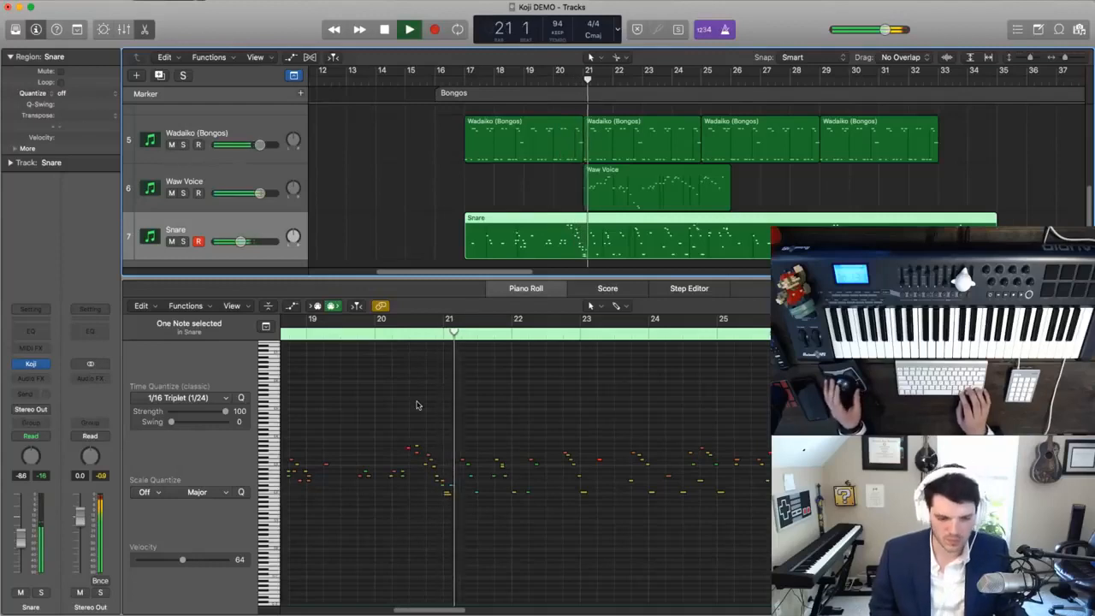
drag(457, 505, 444, 488)
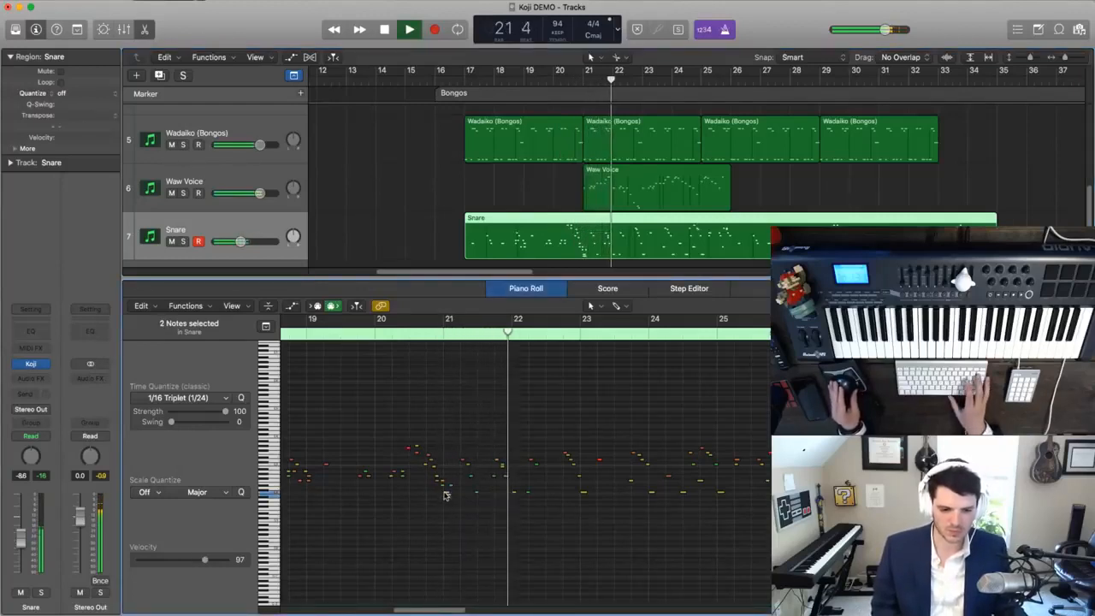
click(503, 468)
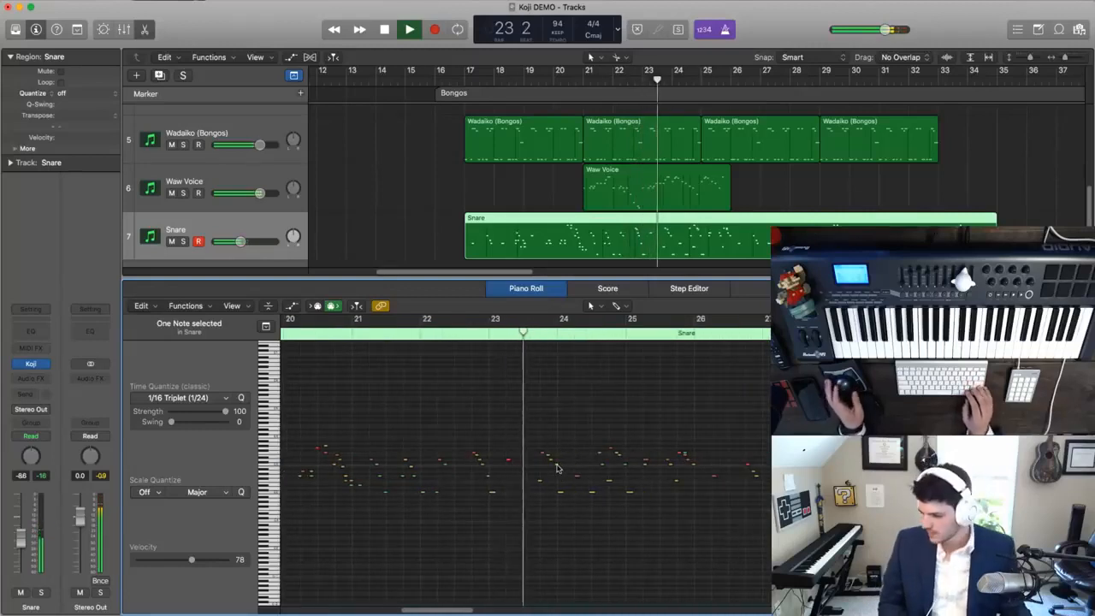
mouse_move(557, 468)
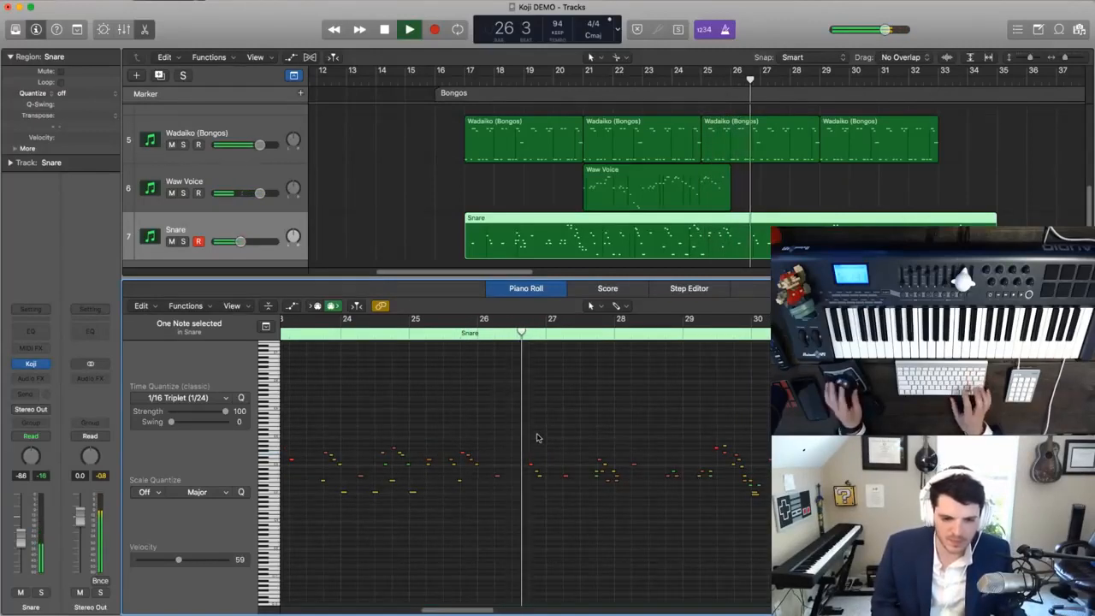
key(space)
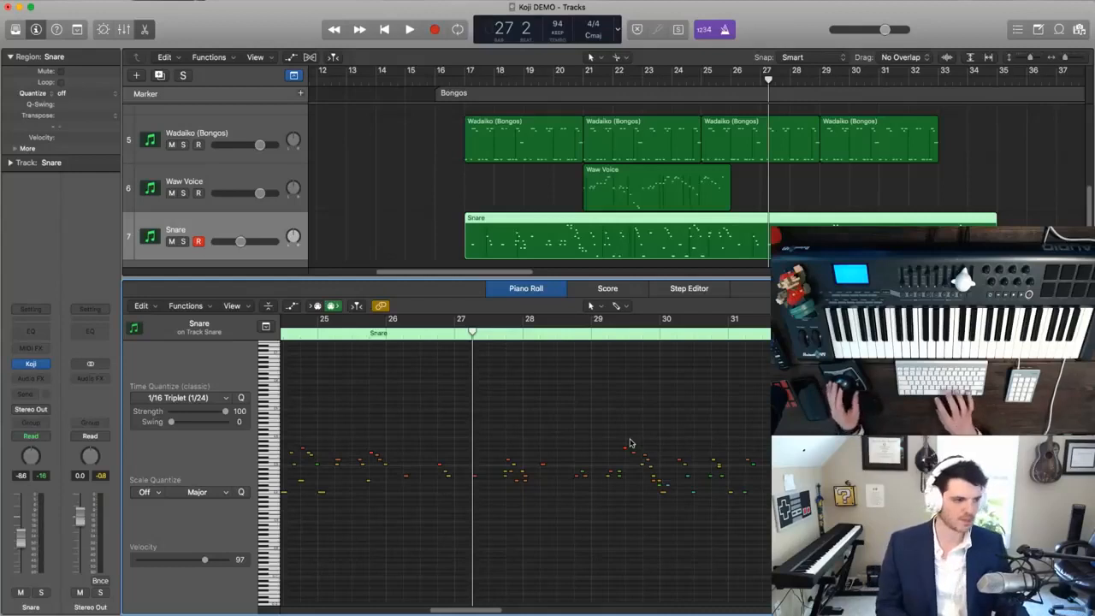
- Play the copied Snare part on from bar 28, checking individual notes around bars 30 and 31
click(535, 334)
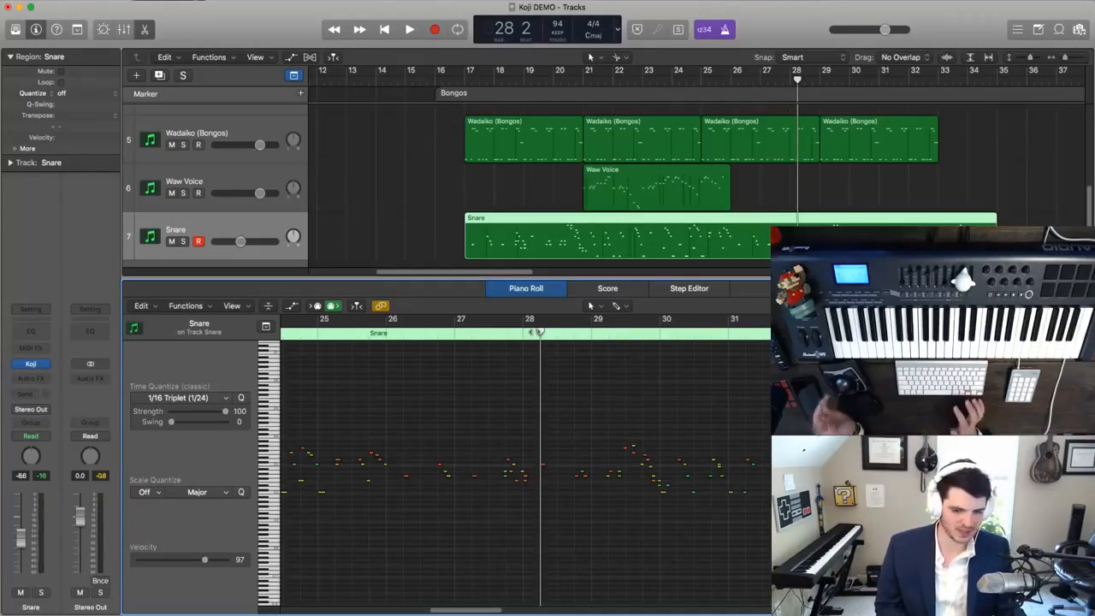
click(574, 332)
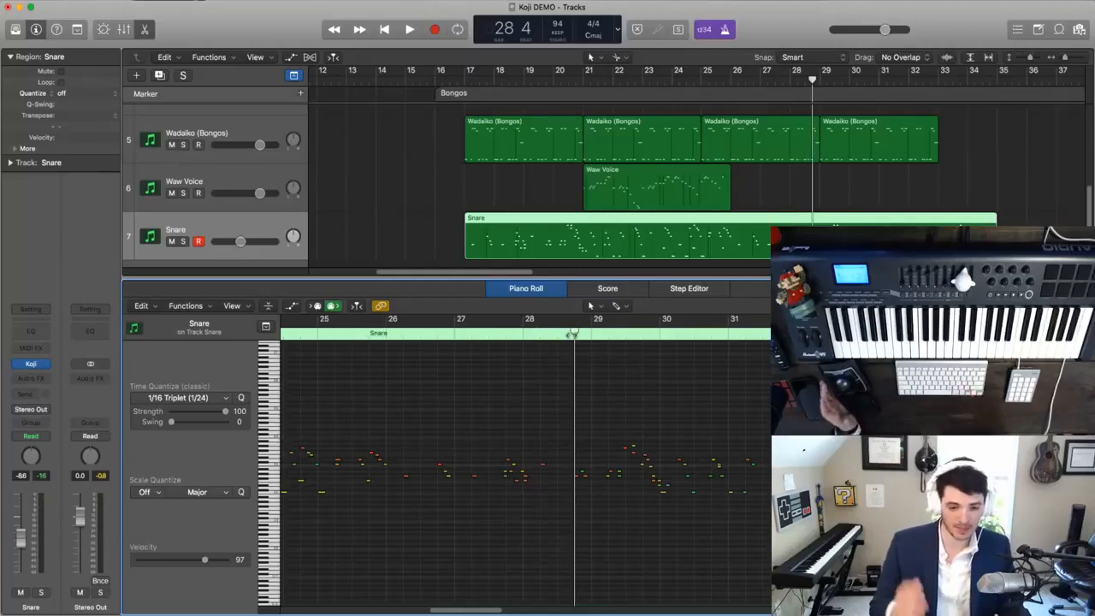
key(space)
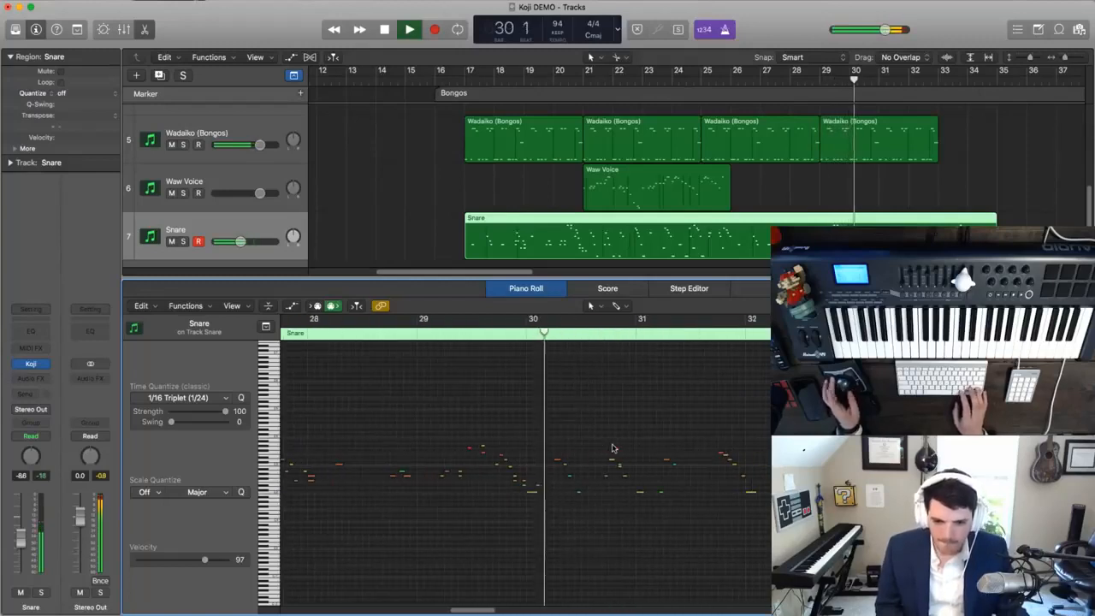
click(612, 456)
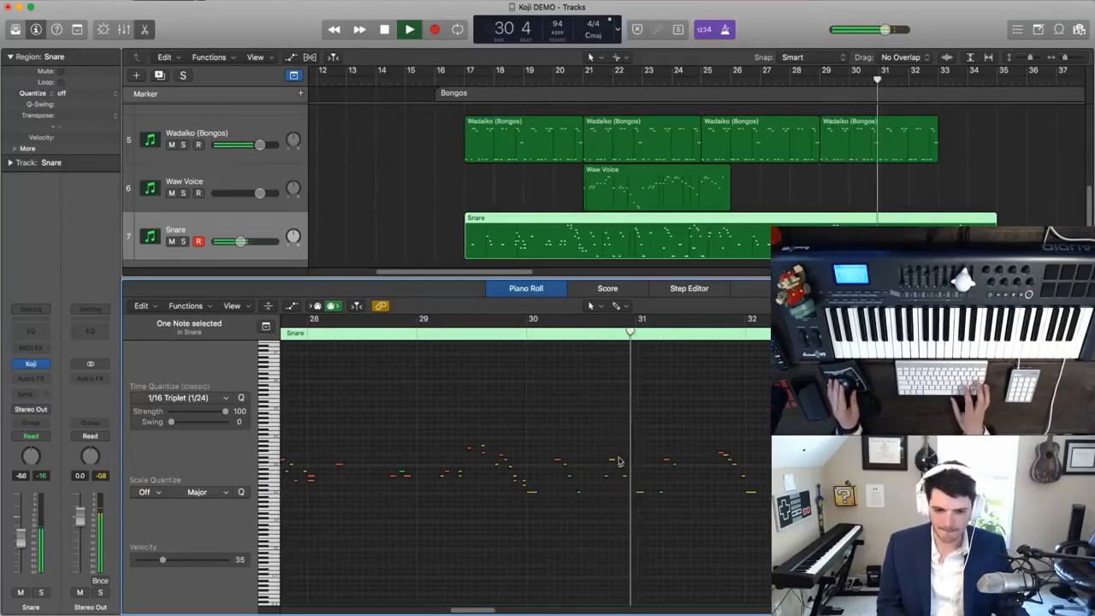
click(645, 467)
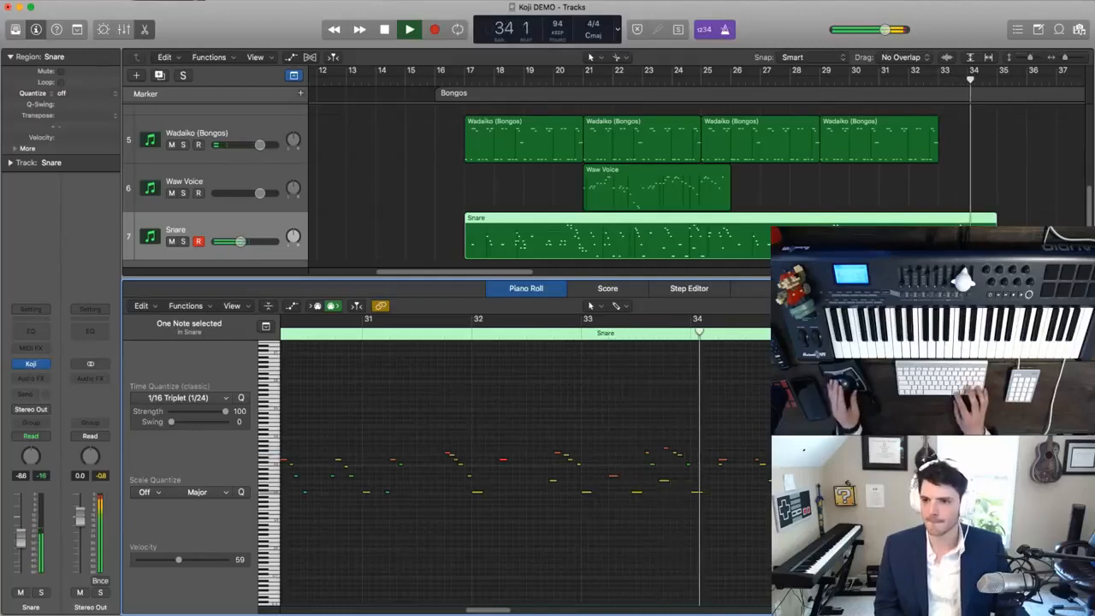
- Stop playback, close the note editor and duplicate the Snare track as track 8 with the name Bass
key(super+t)
key(ctrl+m)
key(space)
key(e)
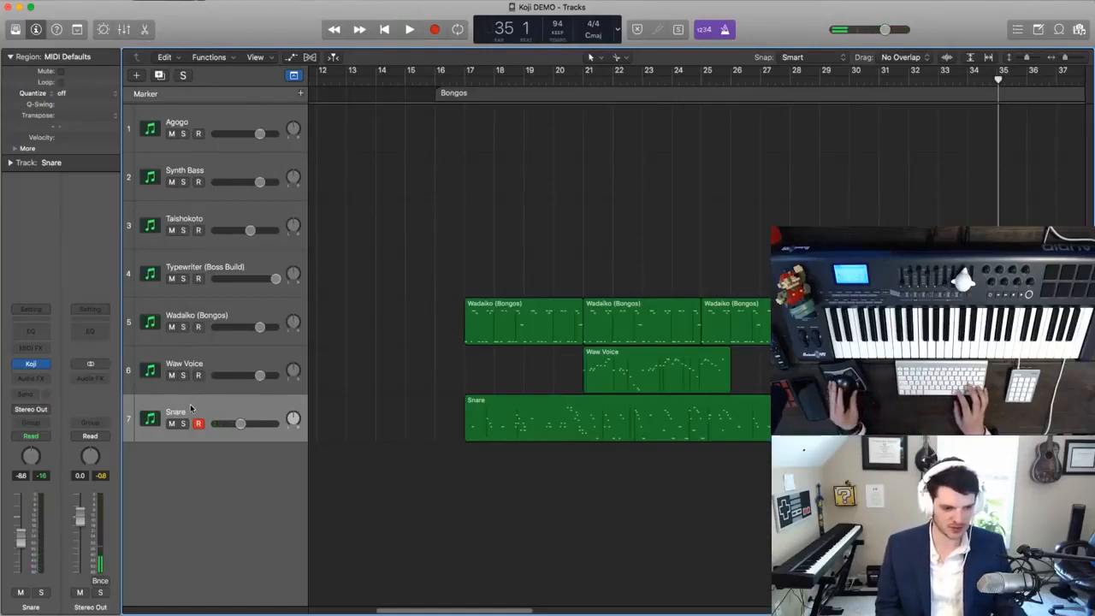
key(super+d)
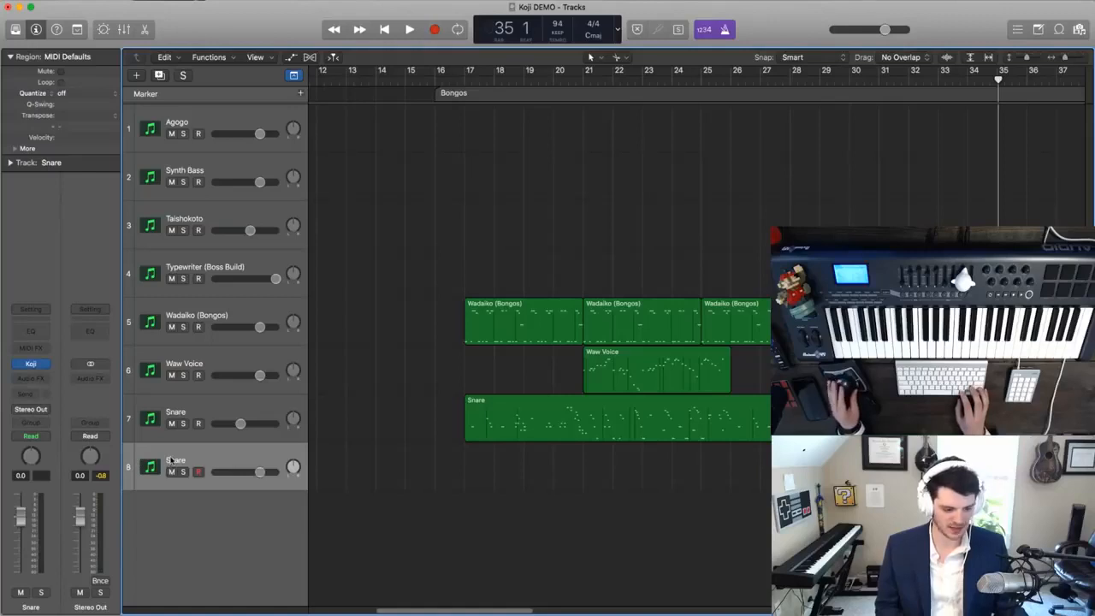
text(Bass)
key(Return)
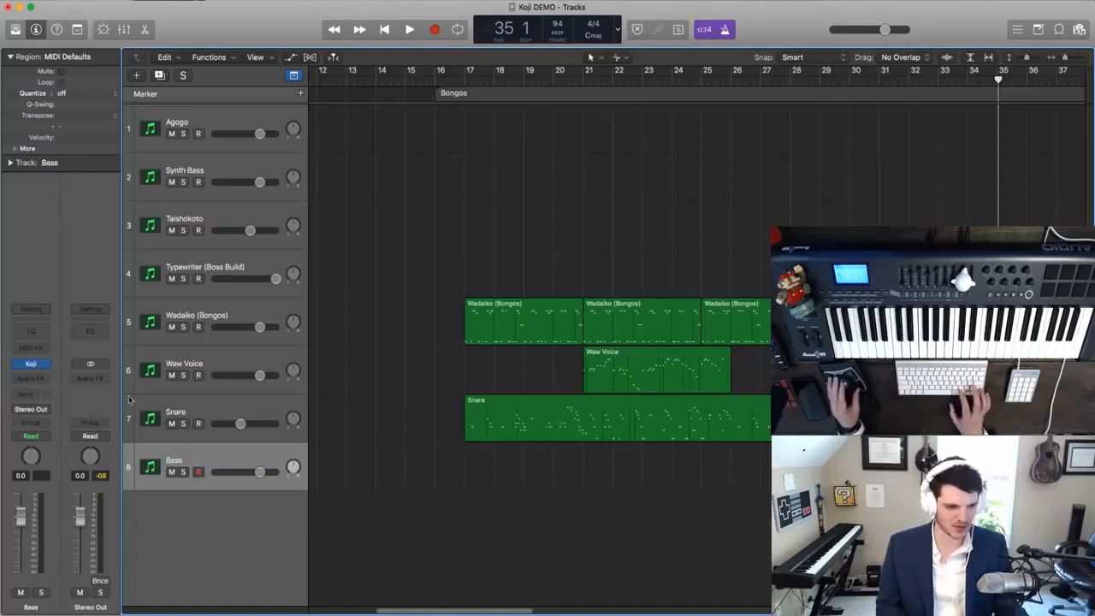
- Set the Koji sound on the Bass track to 94 Drumkit
click(29, 365)
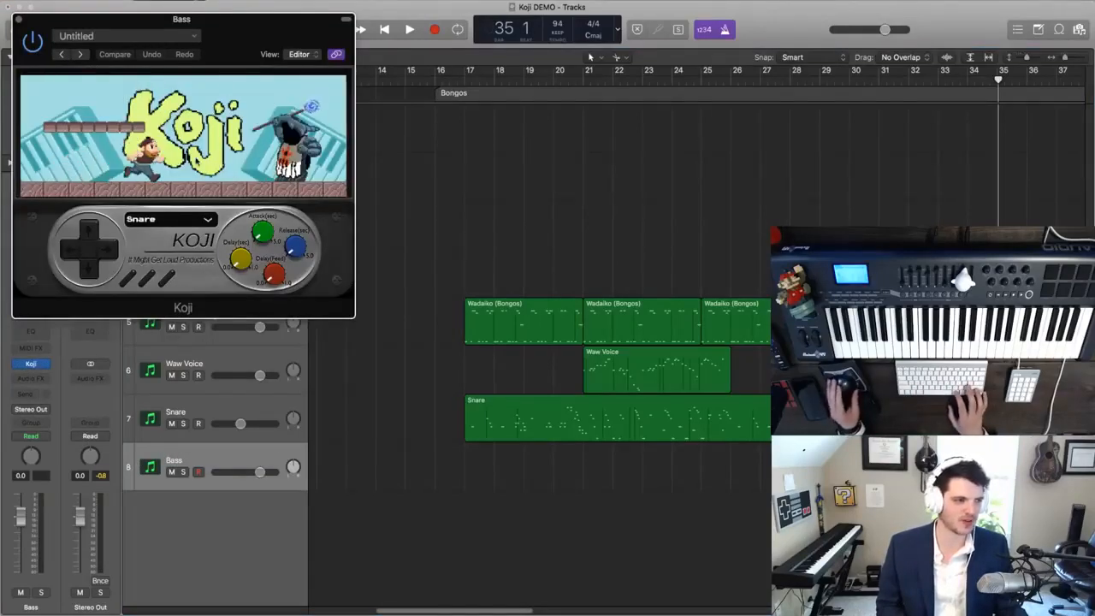
drag(225, 50, 287, 71)
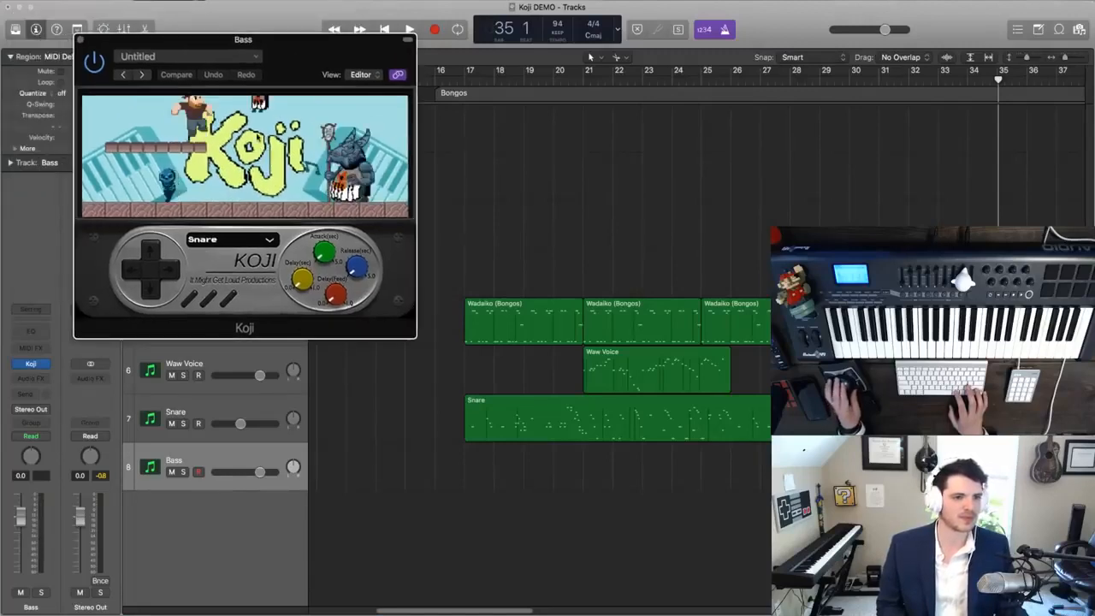
click(224, 240)
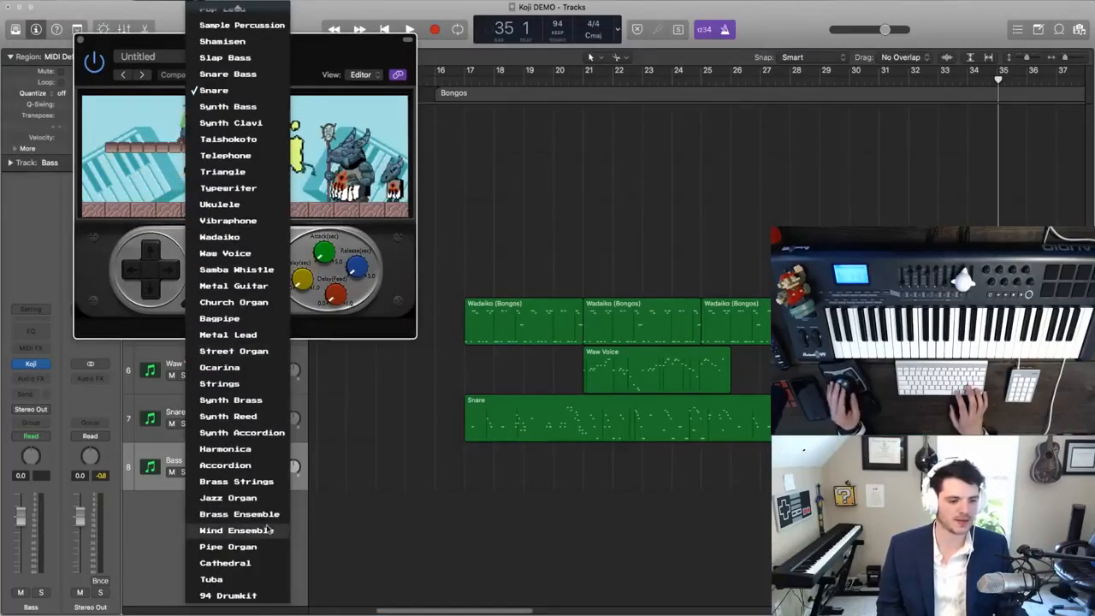
click(230, 596)
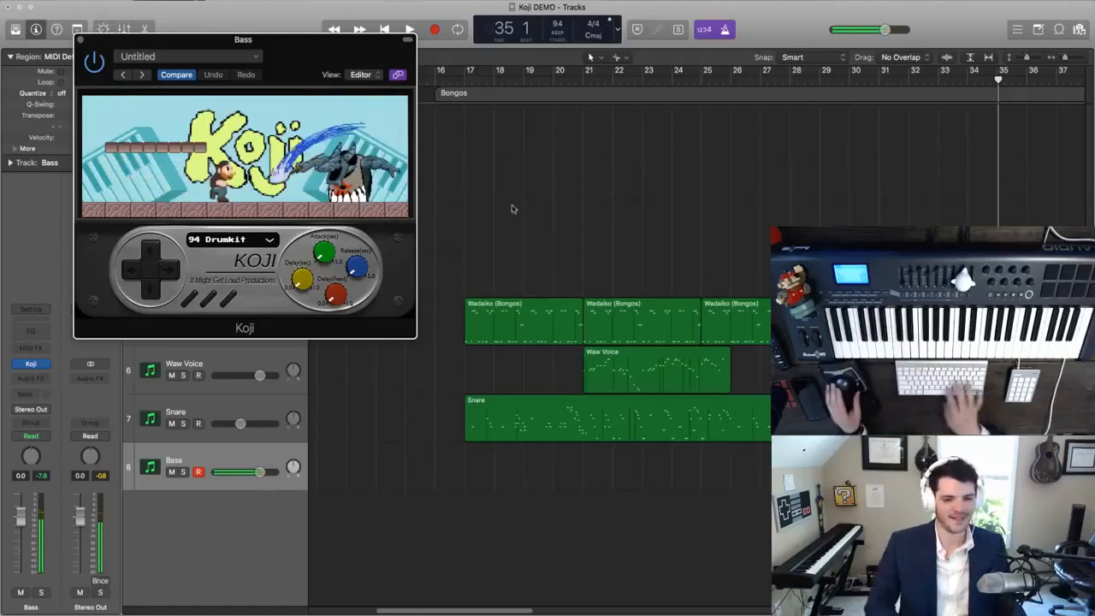
- Play the bongos section briefly from bar 17 with the drum kit track armed
click(469, 72)
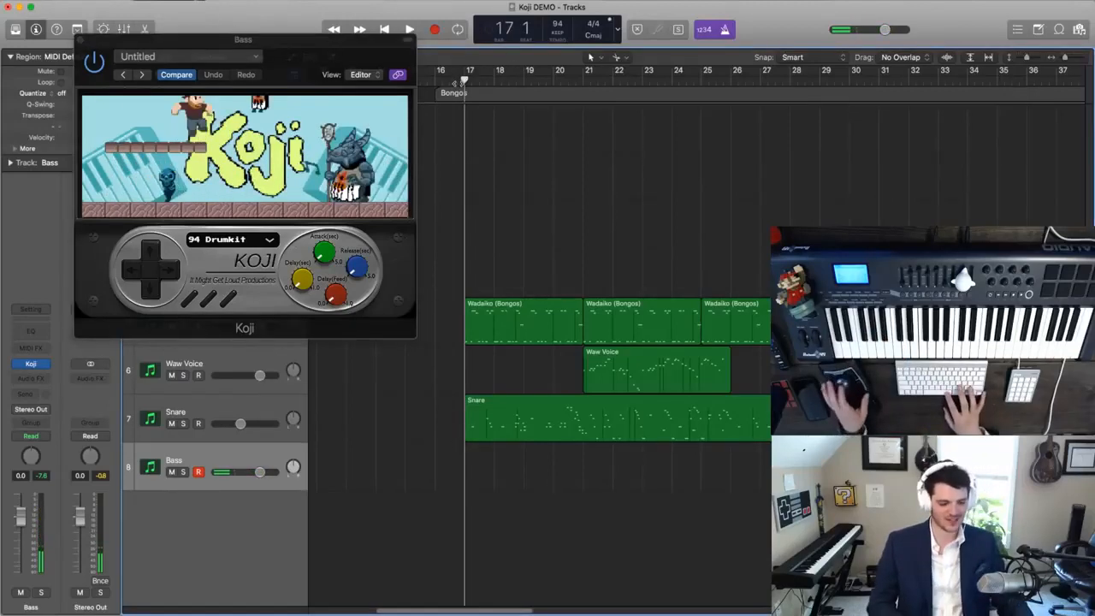
key(space)
key(space)
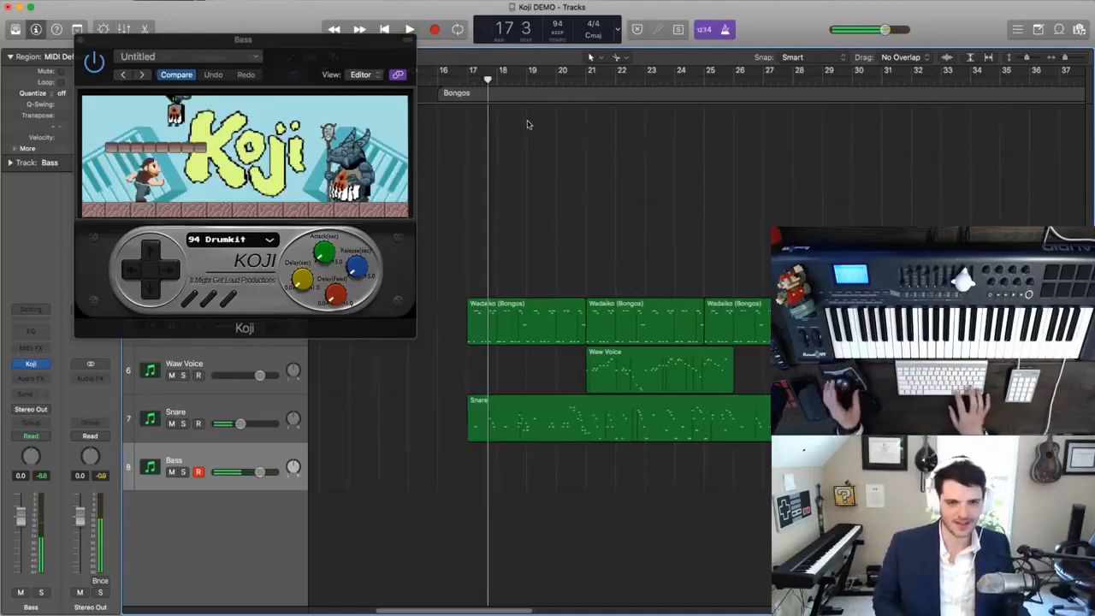
- Close the Koji window and play the opening piece from bar 1 to bar 10 to rehearse a drum part
scroll(426, 127, left, 10)
drag(79, 68, 556, 162)
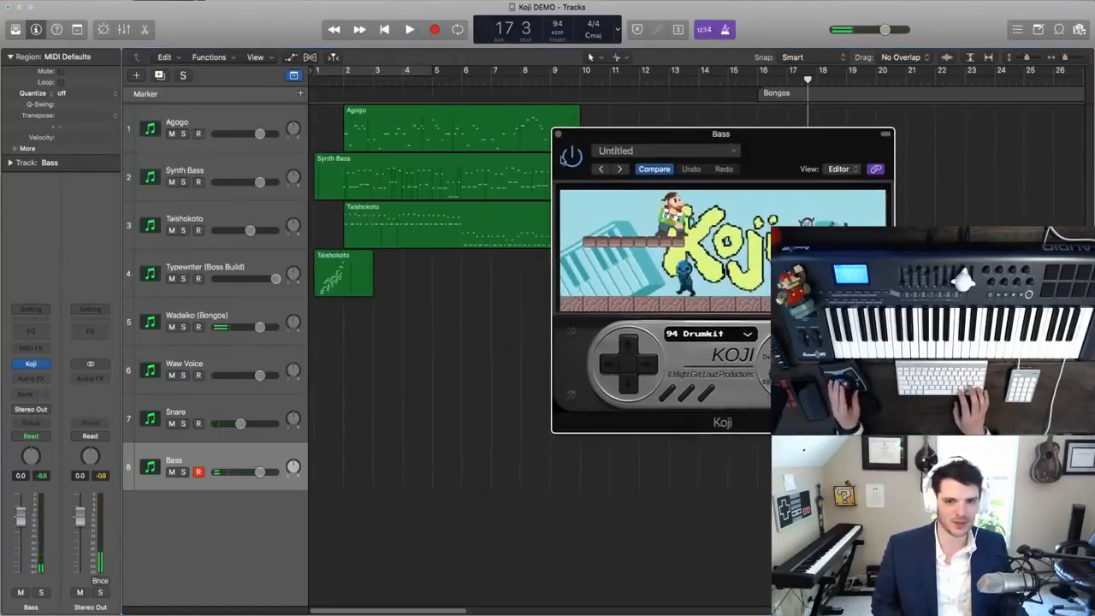
click(558, 137)
key(Return)
key(space)
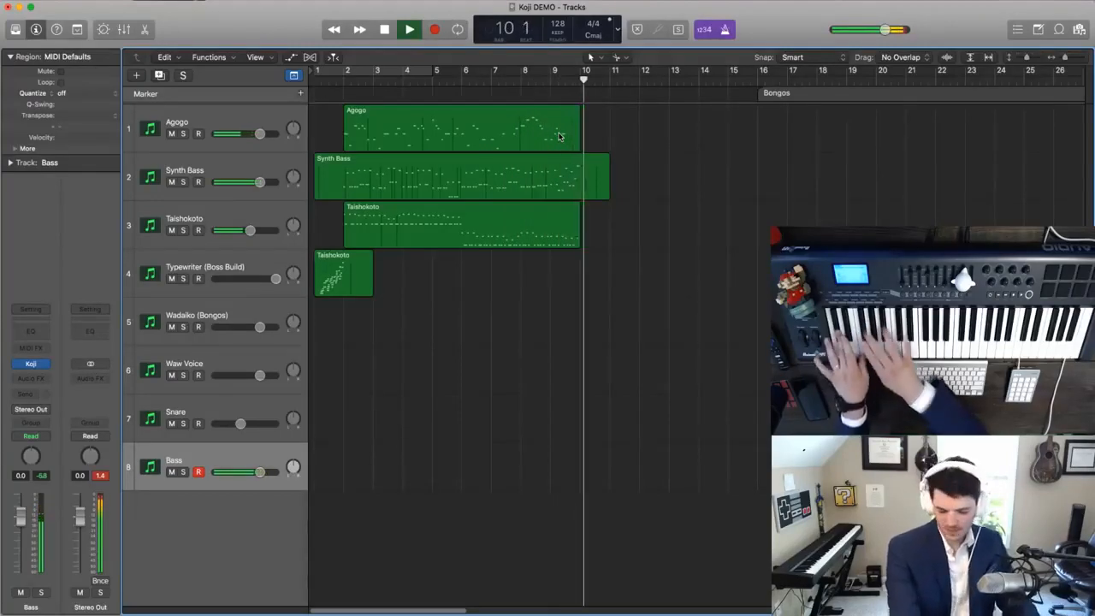
key(space)
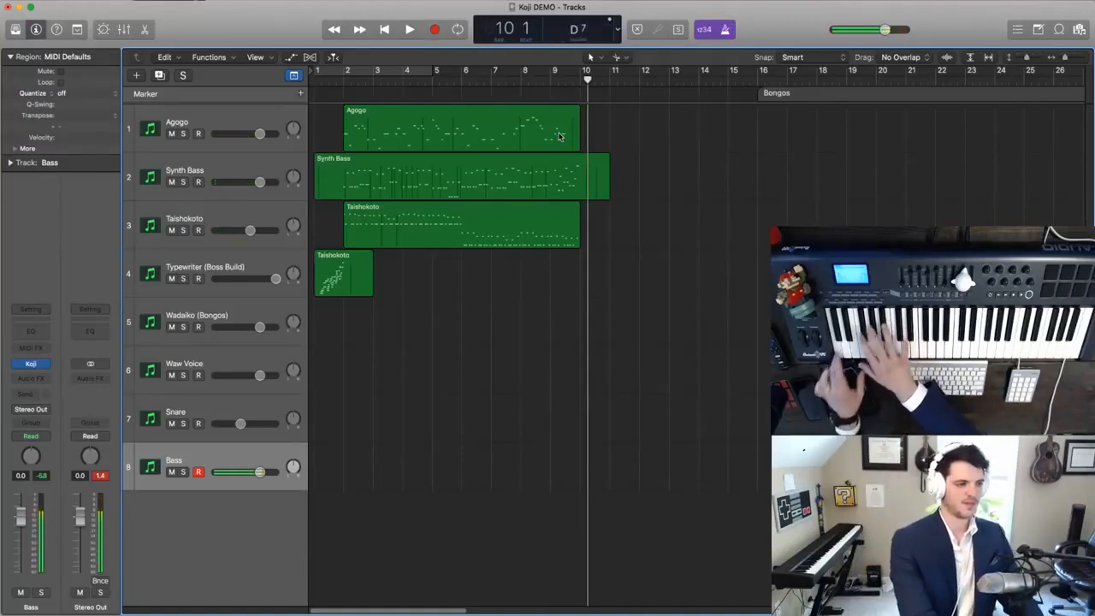
- Try a drum kit recording on track 8 over the opening piece from bar 1 to bar 10
key(space)
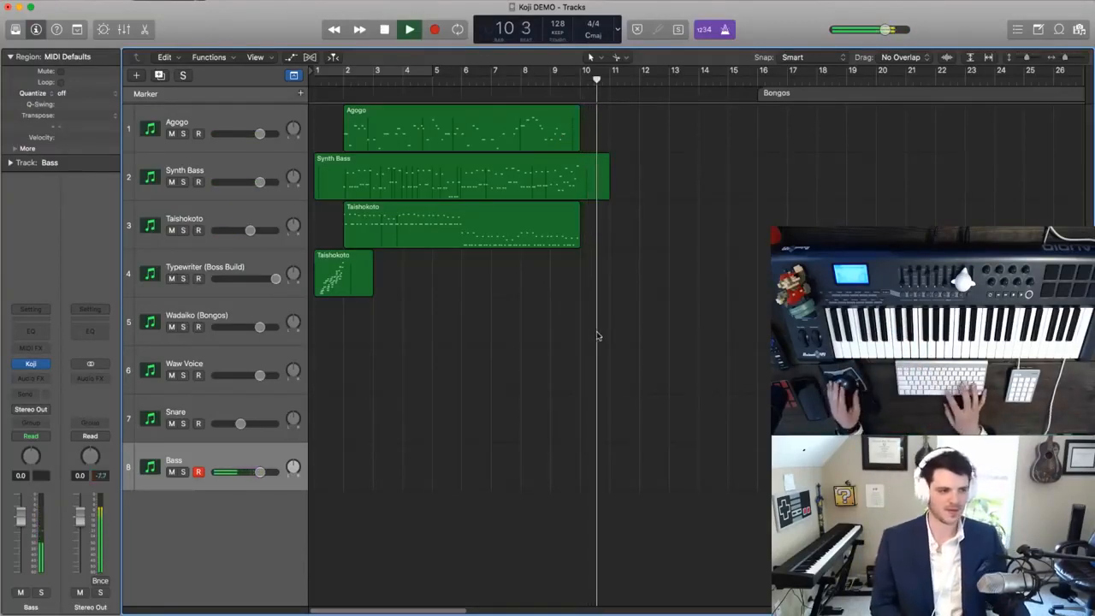
key(Return)
key(r)
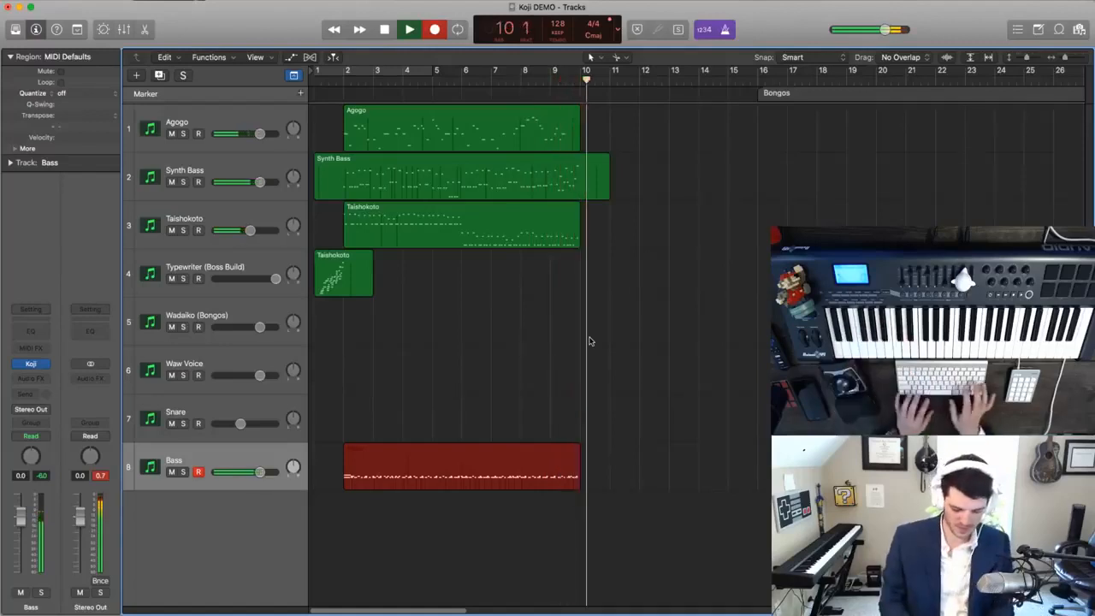
key(space)
key(Return)
key(space)
key(Delete)
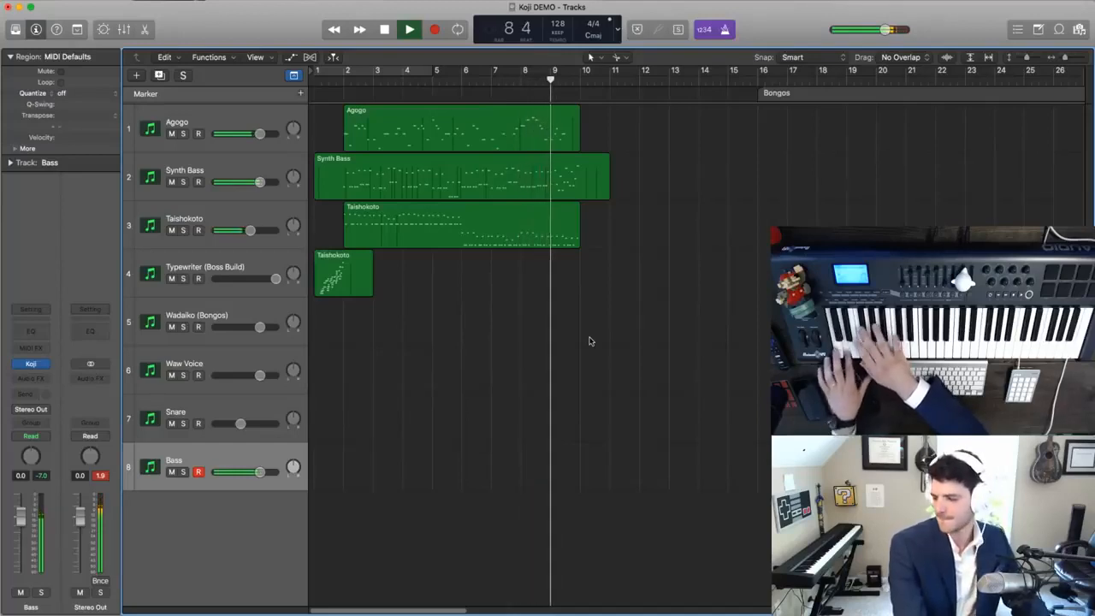
- Try a new drum take on the Bass track from bar 1 to bar 3 and delete the short region
key(space)
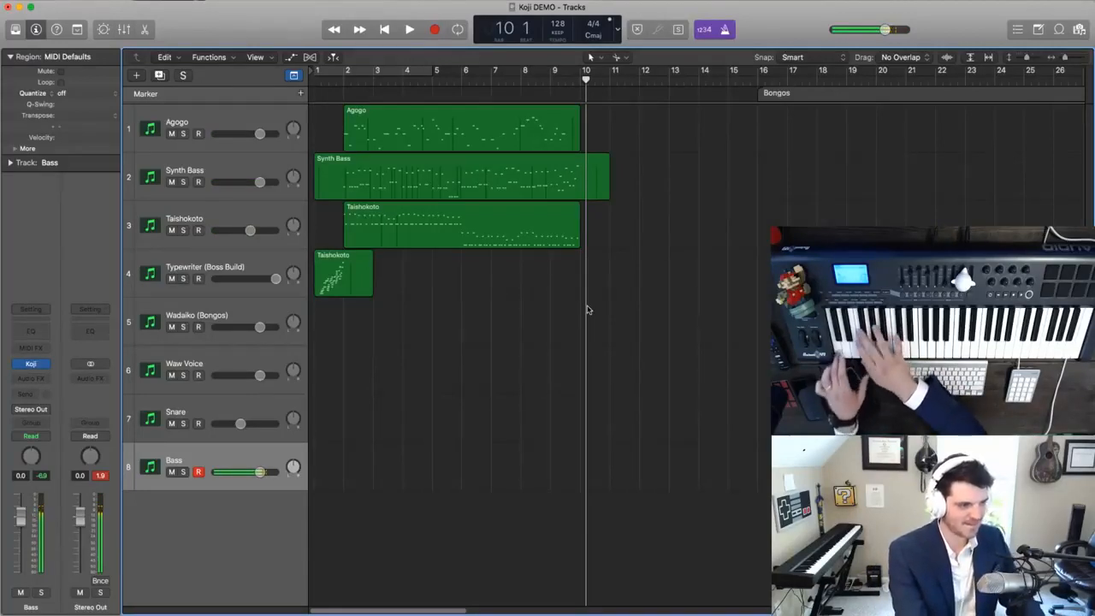
key(Return)
key(r)
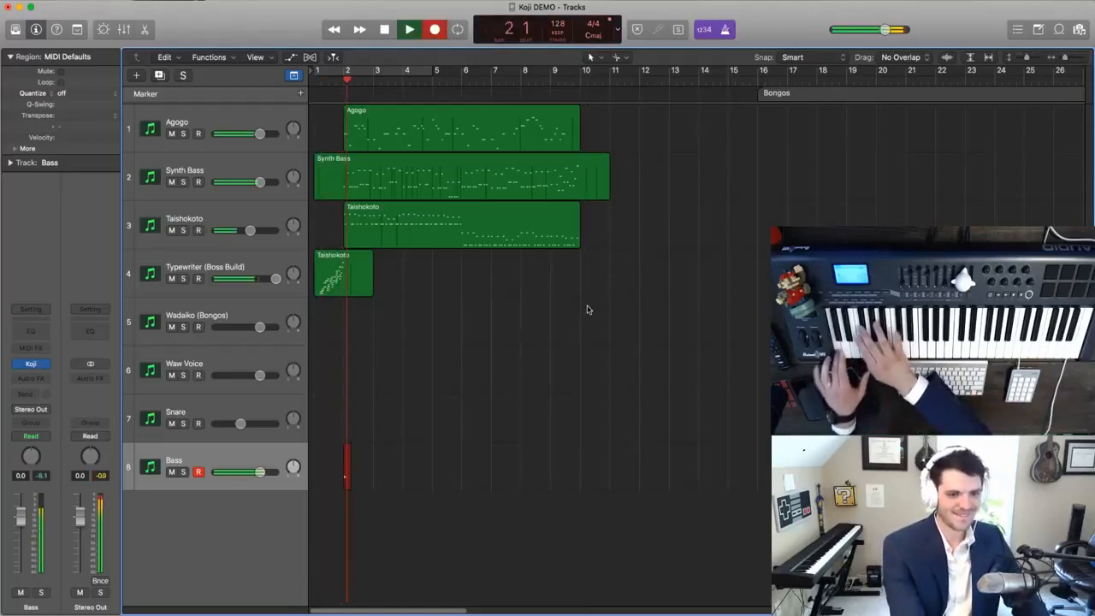
key(space)
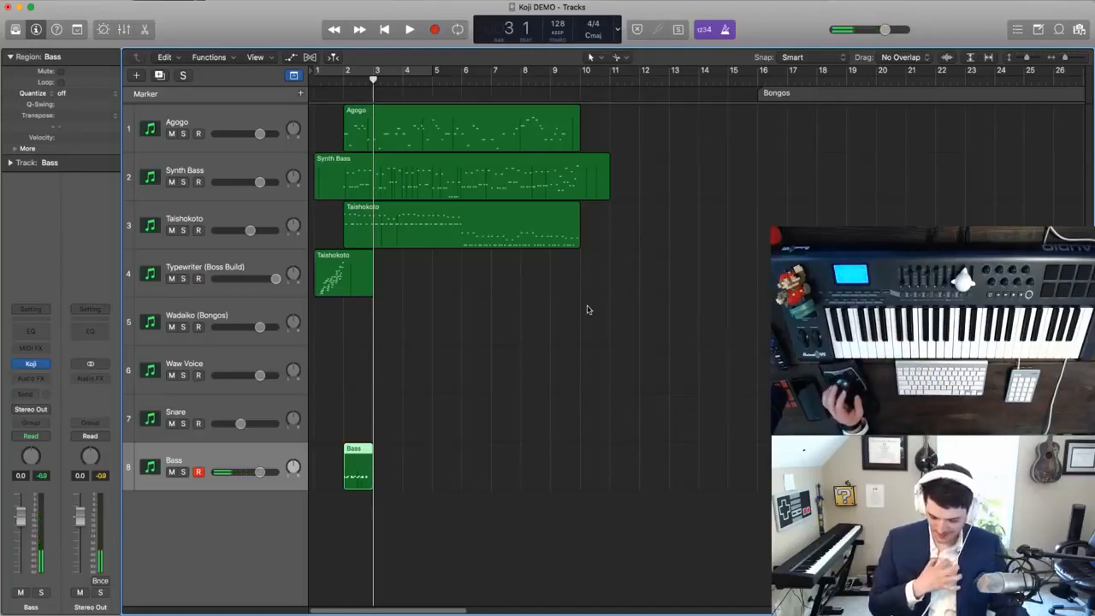
click(457, 422)
key(super+Right)
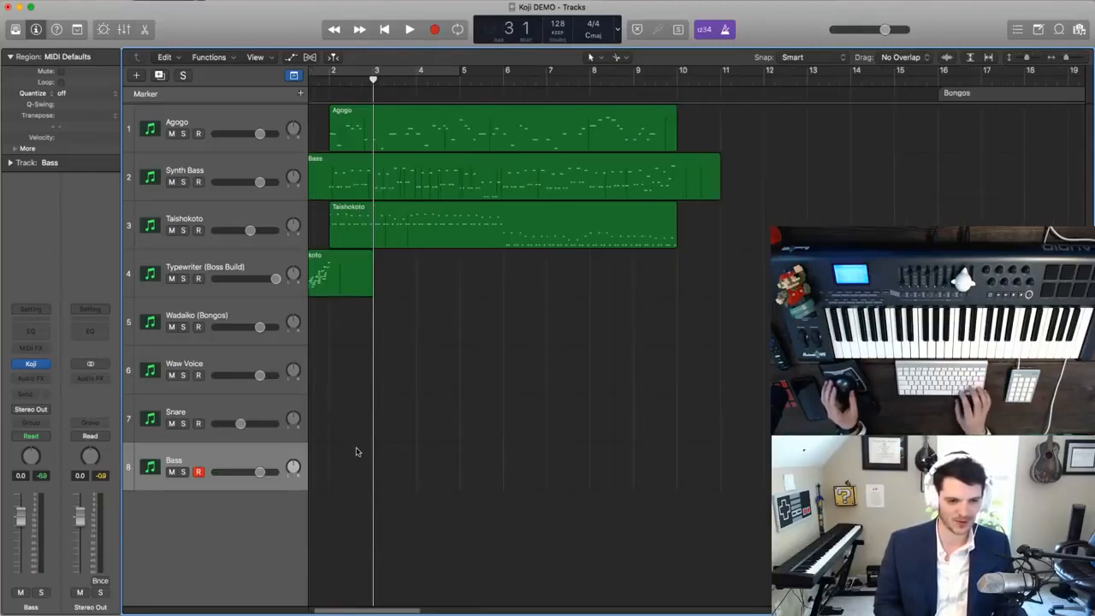
- Solo track 8 and rename it 94 Drum Kit
key(super+Right)
scroll(357, 450, left, 2)
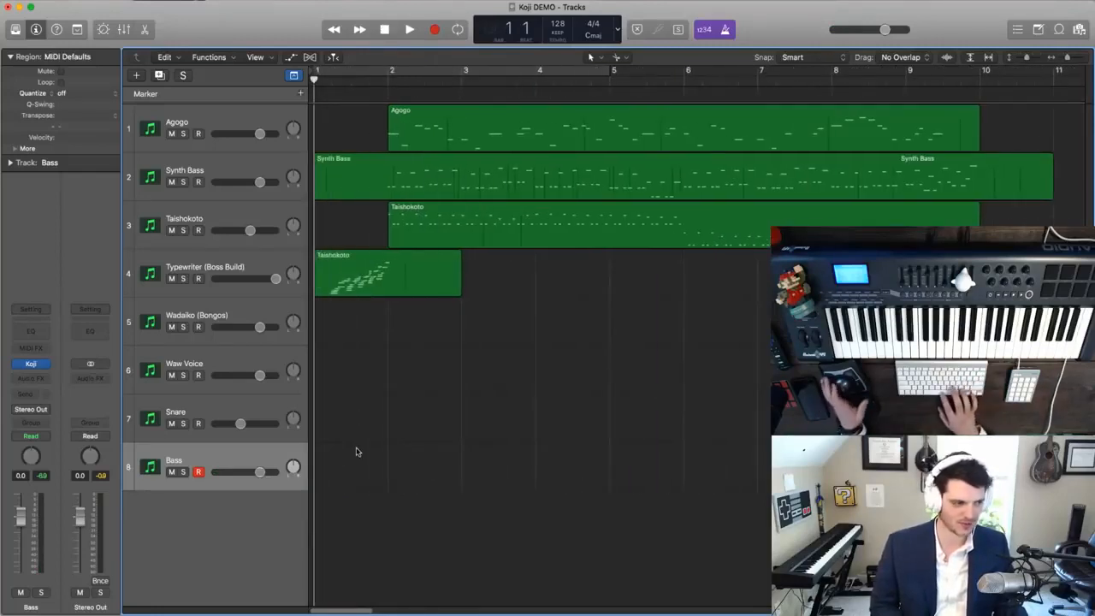
click(182, 472)
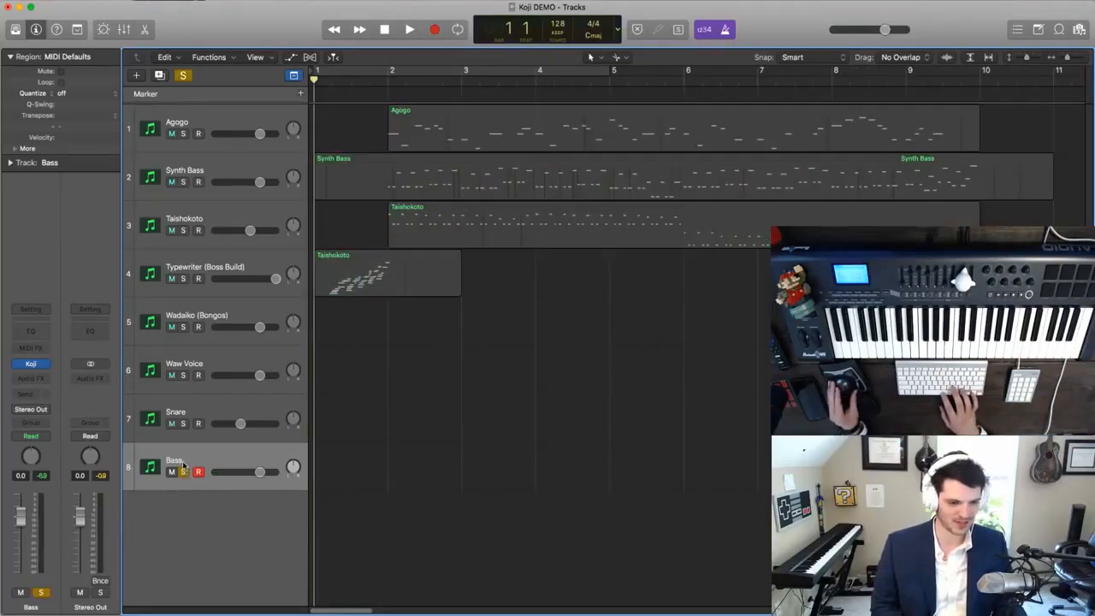
text(94 Drum Kit)
key(Return)
- Play the soloed drum part from bar 1 to bar 10, capture it as a recording and open its notes for editing
key(space)
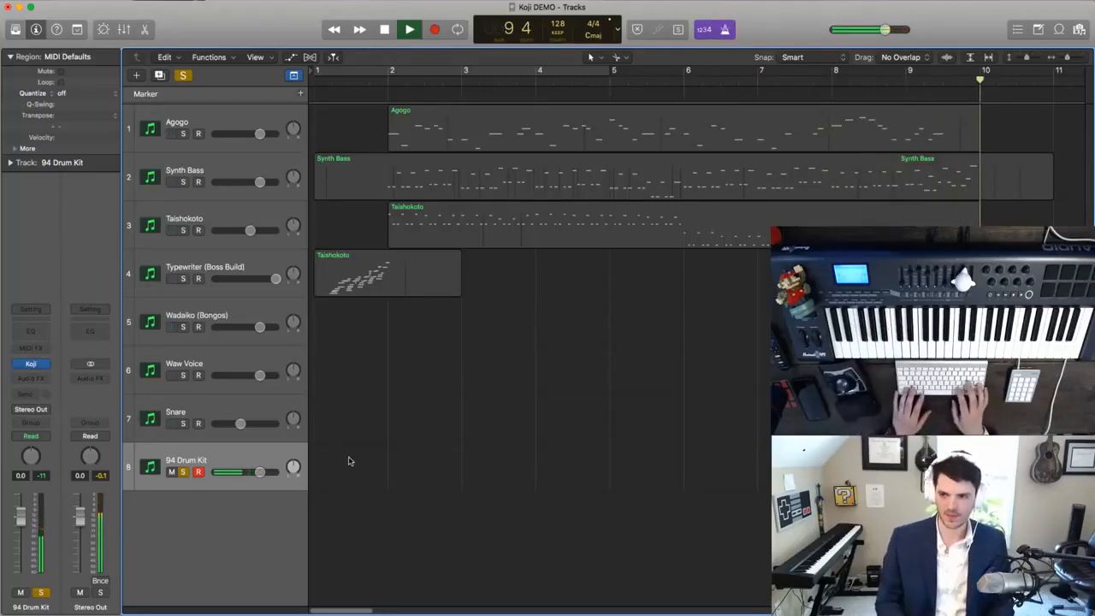
key(shift+r)
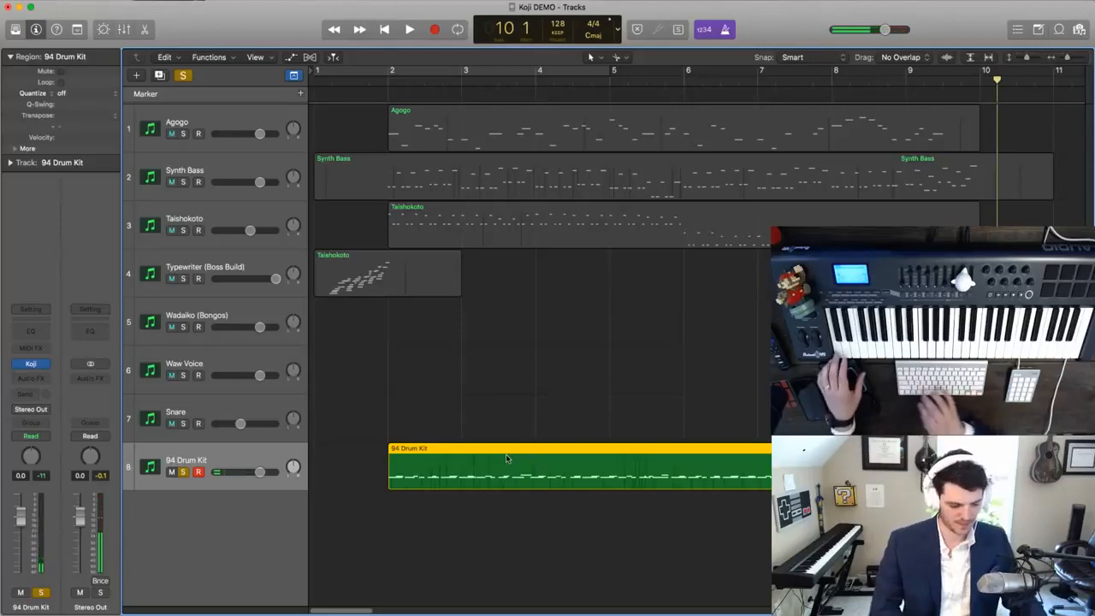
double_click(505, 453)
key(Return)
key(space)
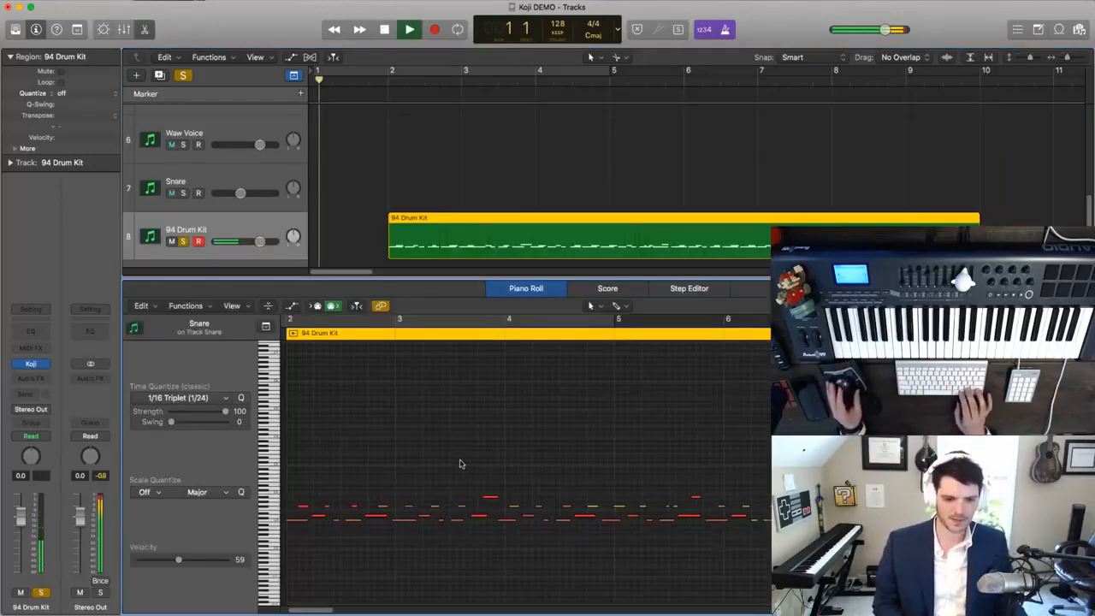
- Try quantizing all notes of the captured drum region to 1/16 Note and to 1/8 Note, listening to each
key(super+a)
click(181, 399)
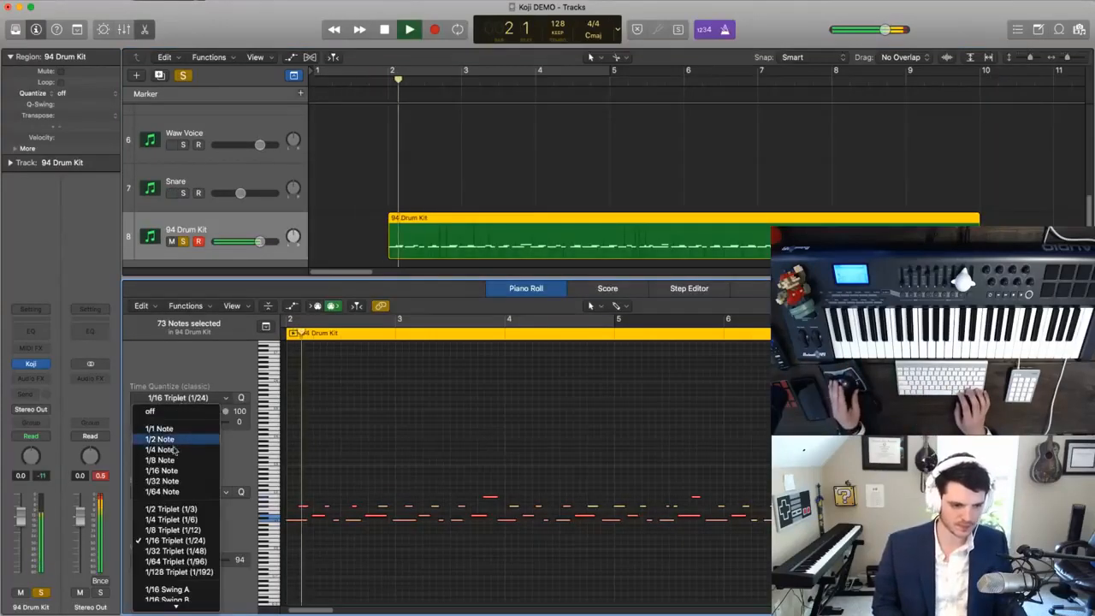
click(169, 469)
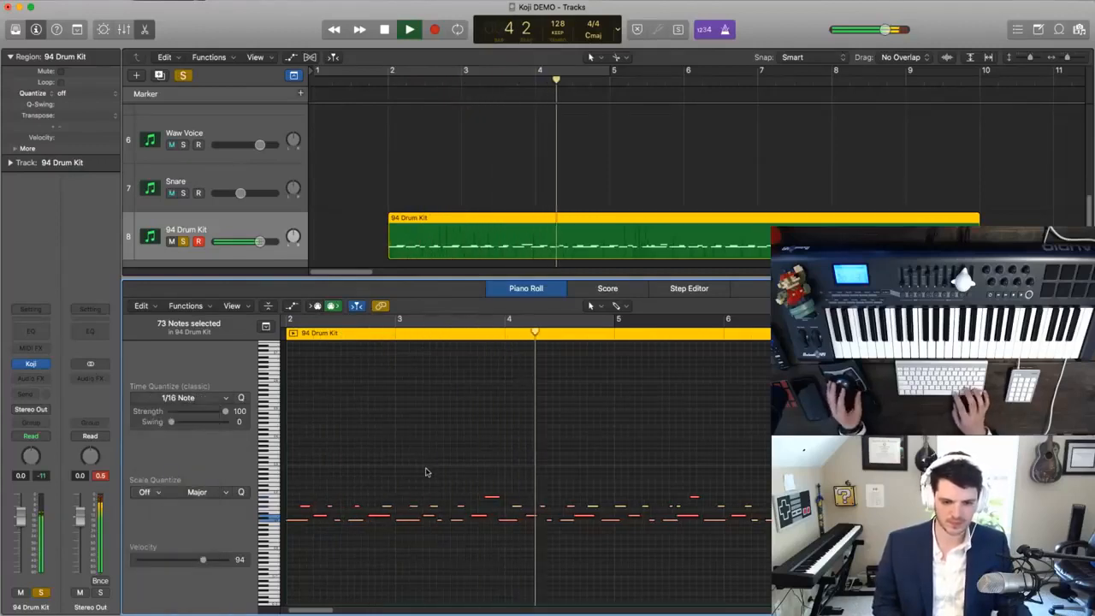
key(space)
click(183, 395)
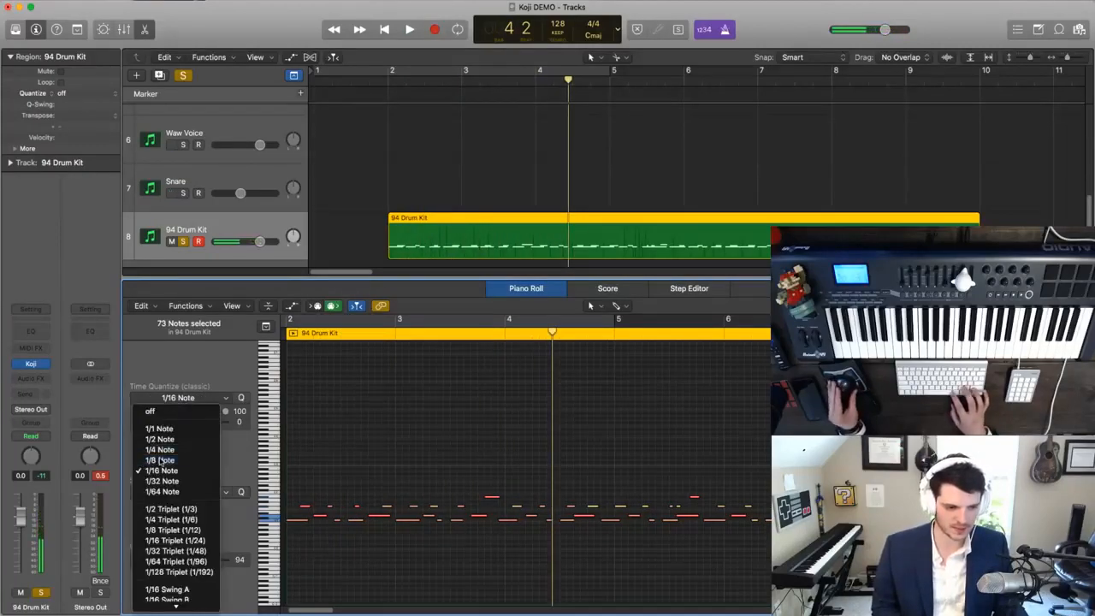
click(162, 460)
key(space)
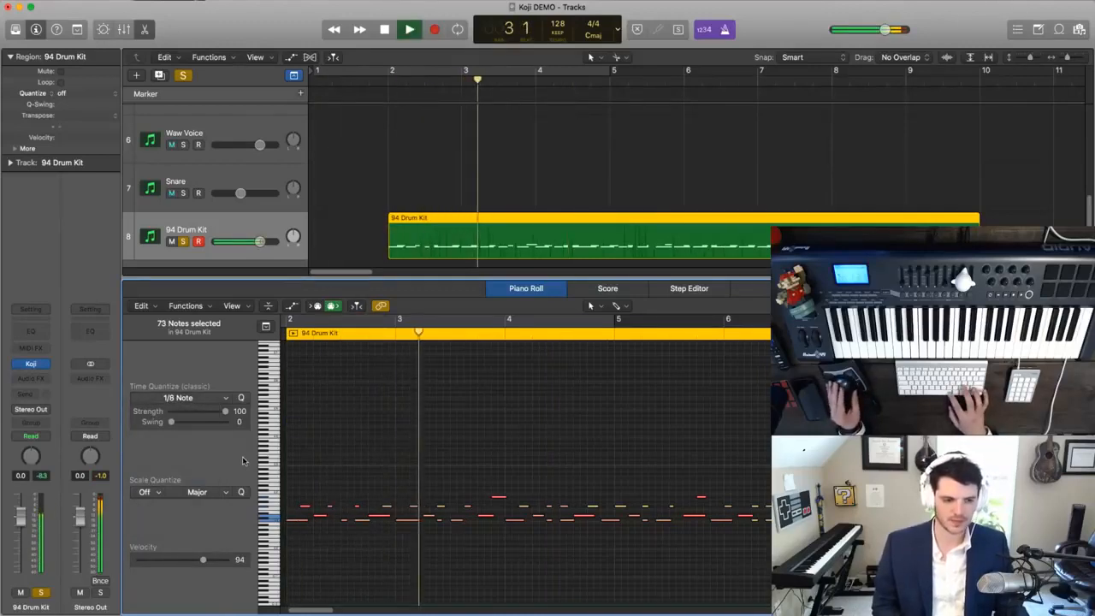
- Try the 1/8 Triplet (1/12) and 1/16 Triplet (1/24) quantize values on the selected drum notes, listening to each
click(183, 398)
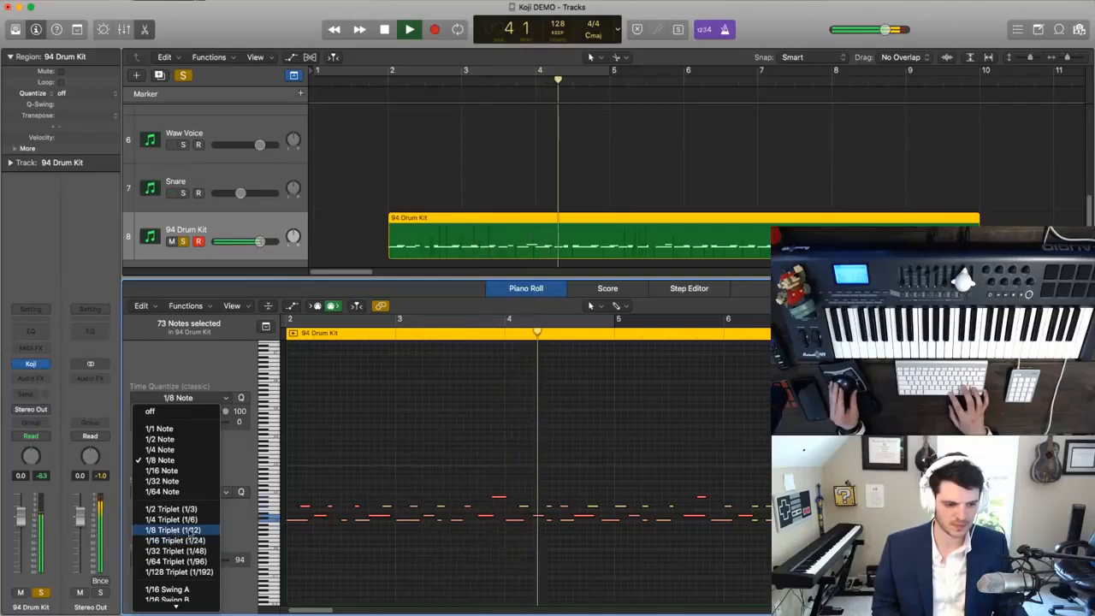
click(174, 530)
key(shift+space)
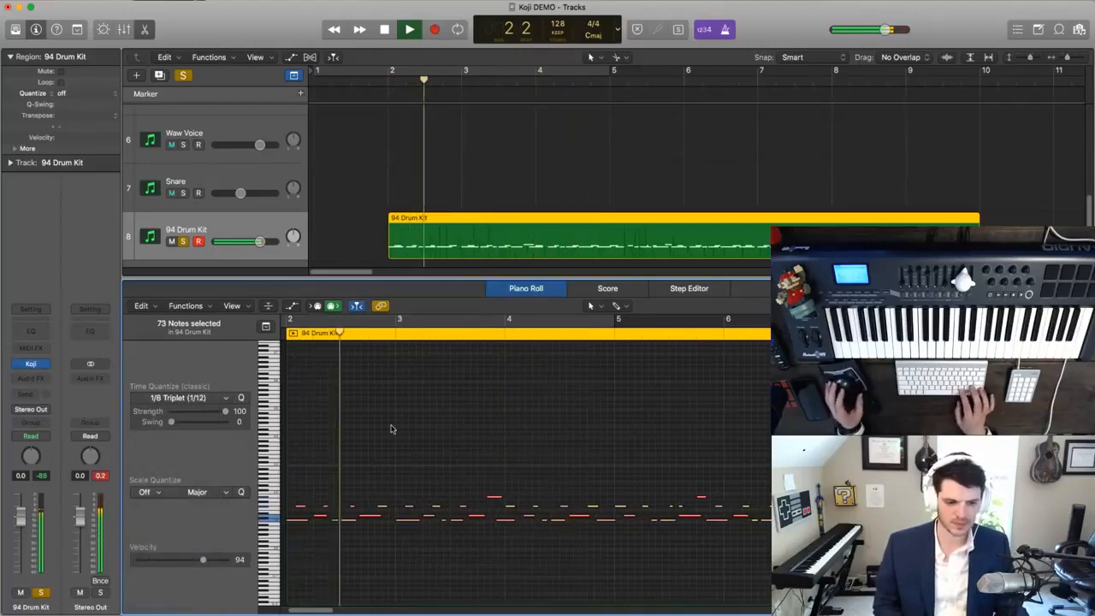
key(space)
click(183, 398)
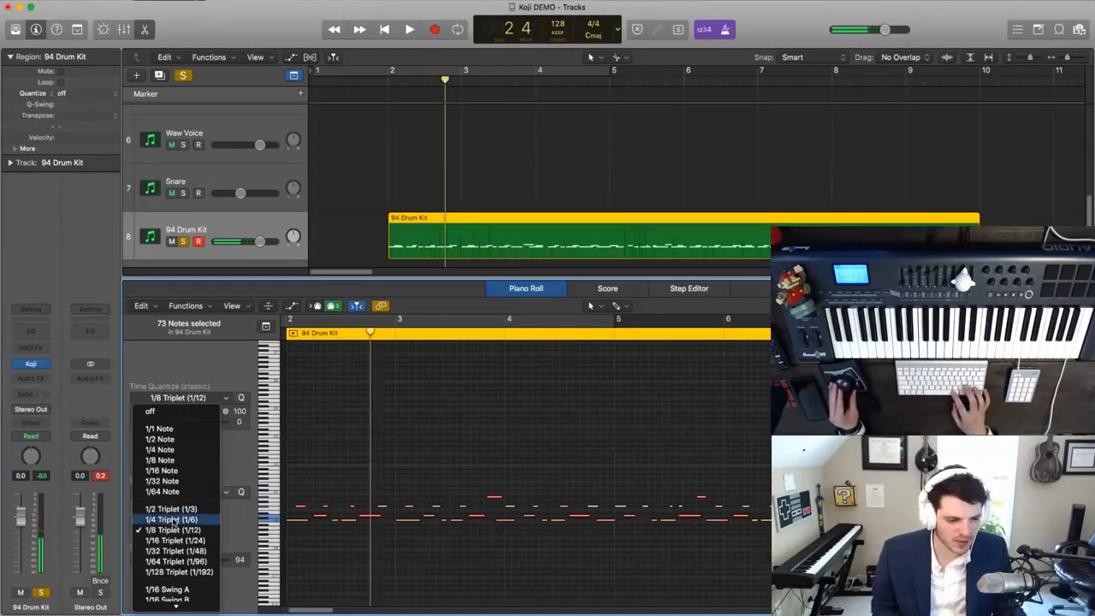
click(174, 541)
key(shift+space)
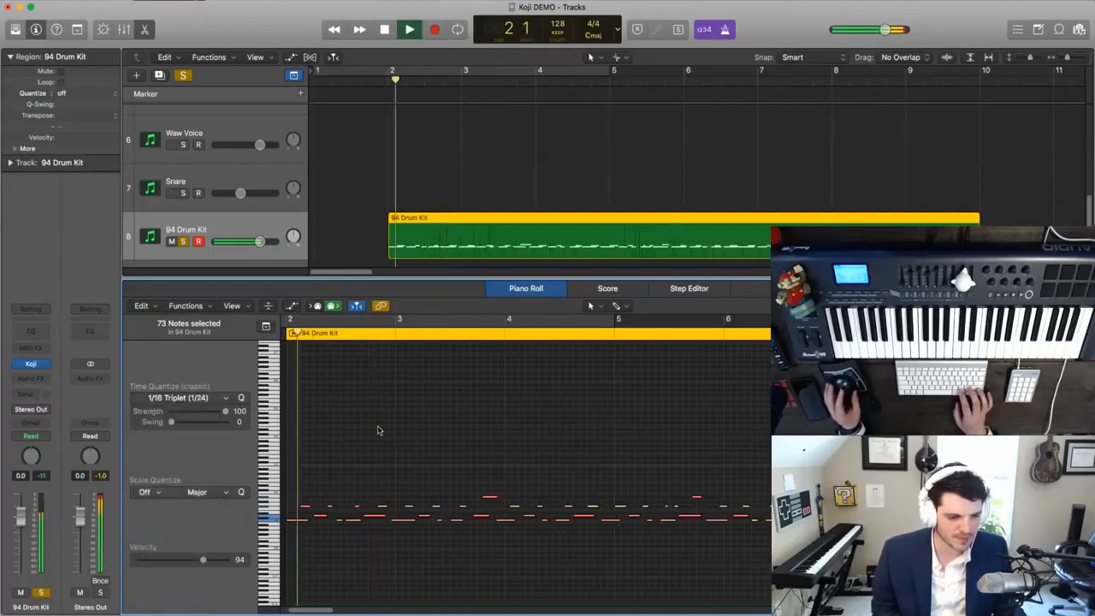
key(space)
- Set the time quantize value of the selected drum notes to 1/32 Note and listen to the result
click(183, 398)
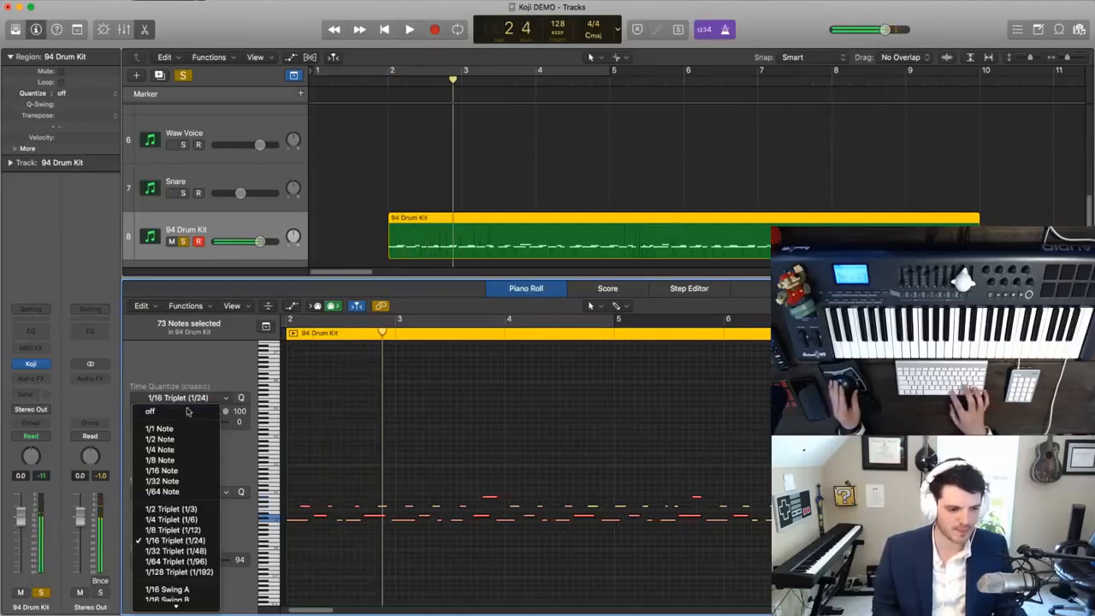
click(167, 485)
key(shift+space)
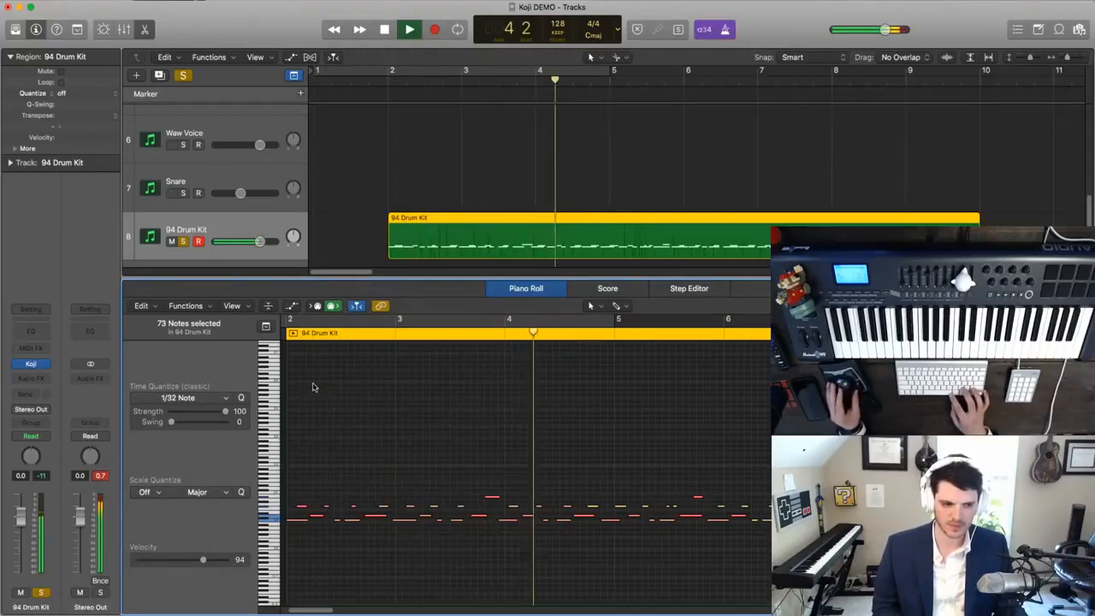
key(space)
- Delete the captured drum region on the 94 Drum Kit track and return the playhead to bar 1
click(448, 194)
click(439, 229)
key(Delete)
key(Return)
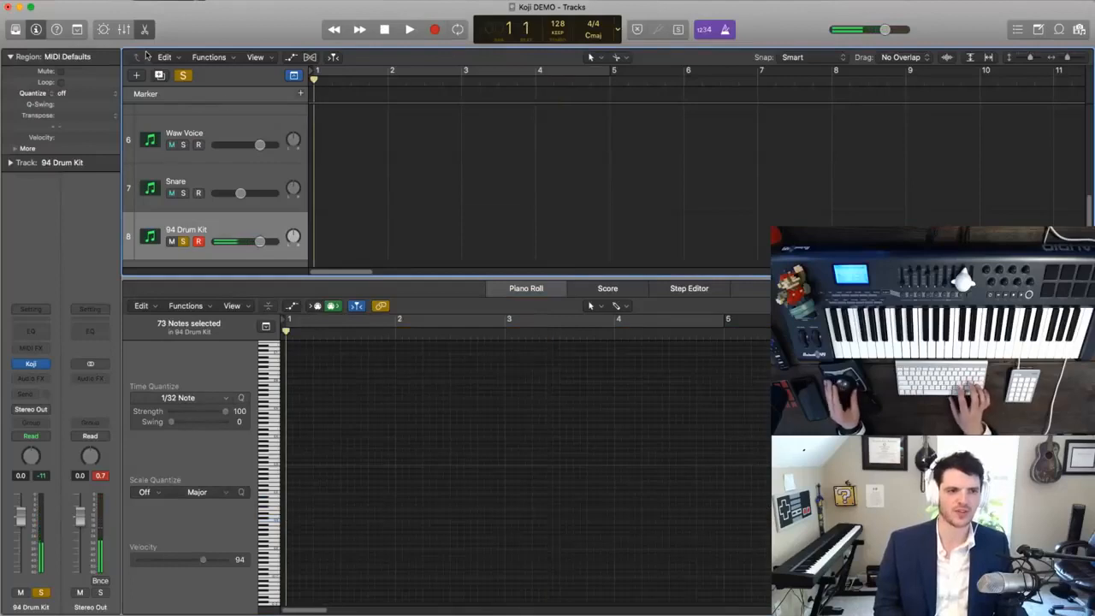
- Record a new 94 Drum Kit take up to bar 10, quantize its notes to 1/32 Note and play it back
key(r)
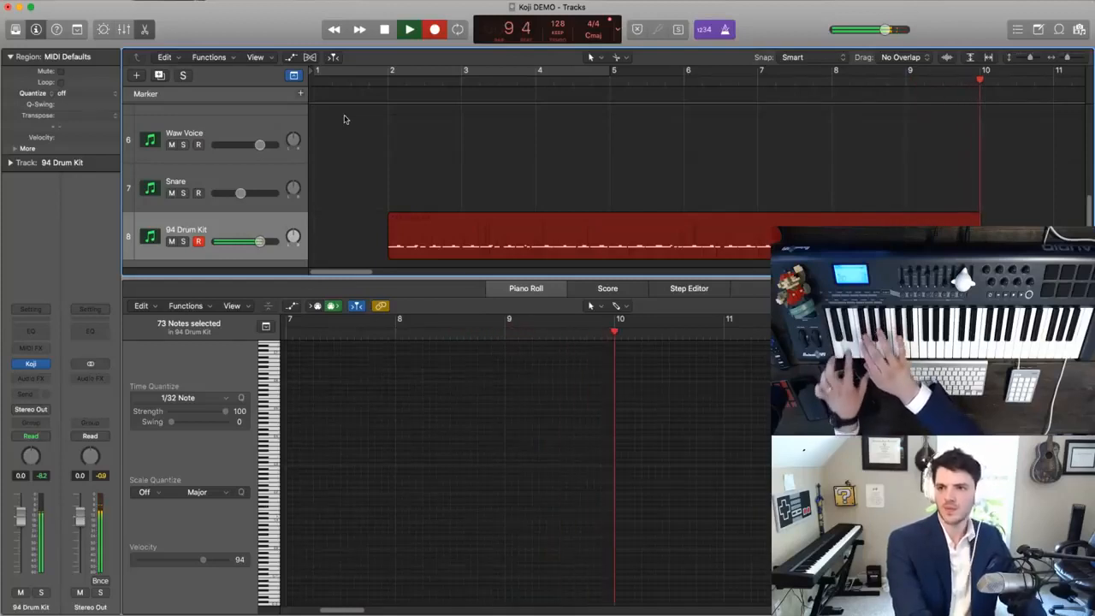
key(space)
click(418, 383)
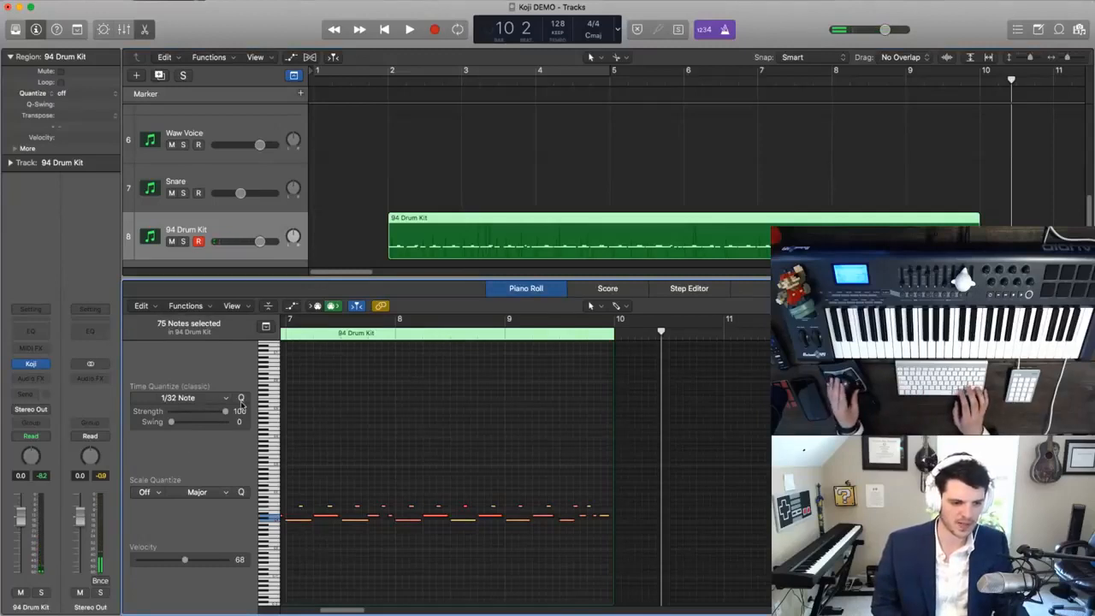
key(Return)
key(space)
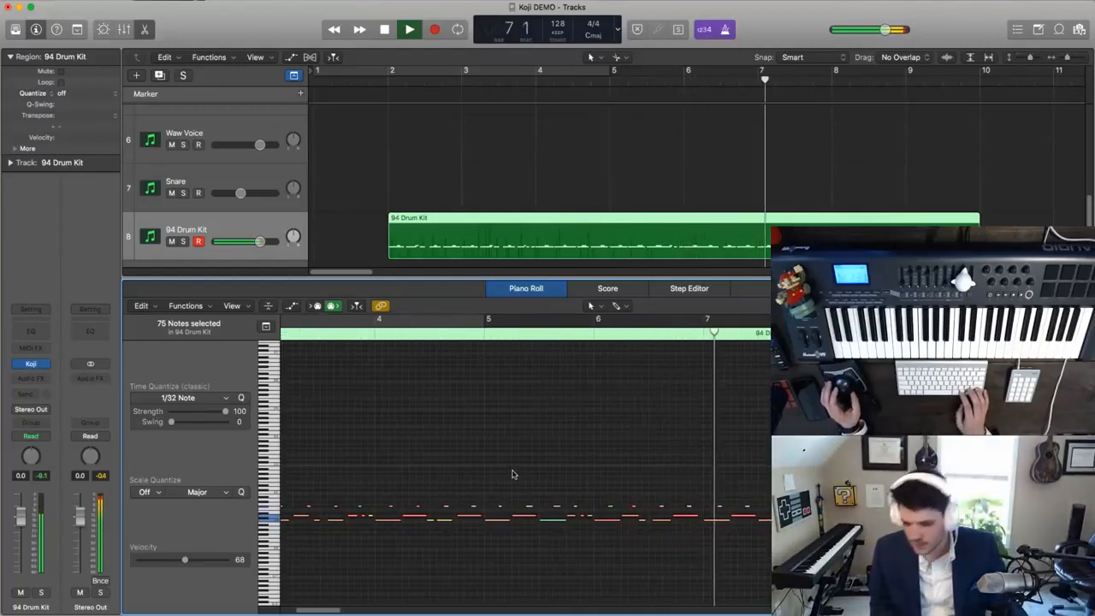
- Split the 94 Drum Kit region at bar 6 and delete its second half
scroll(698, 222, up, 2)
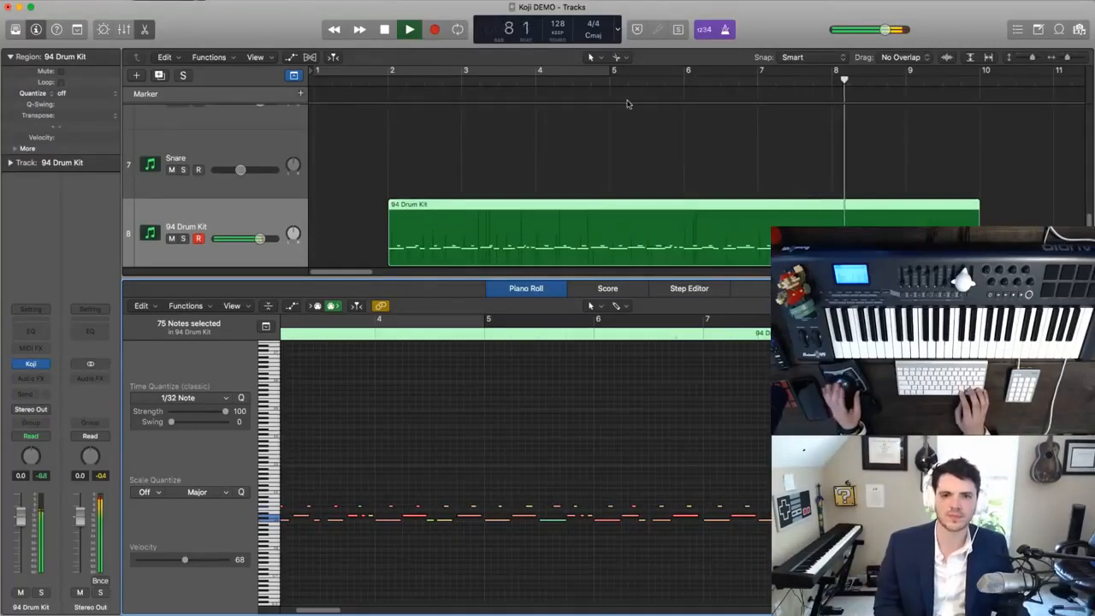
click(566, 78)
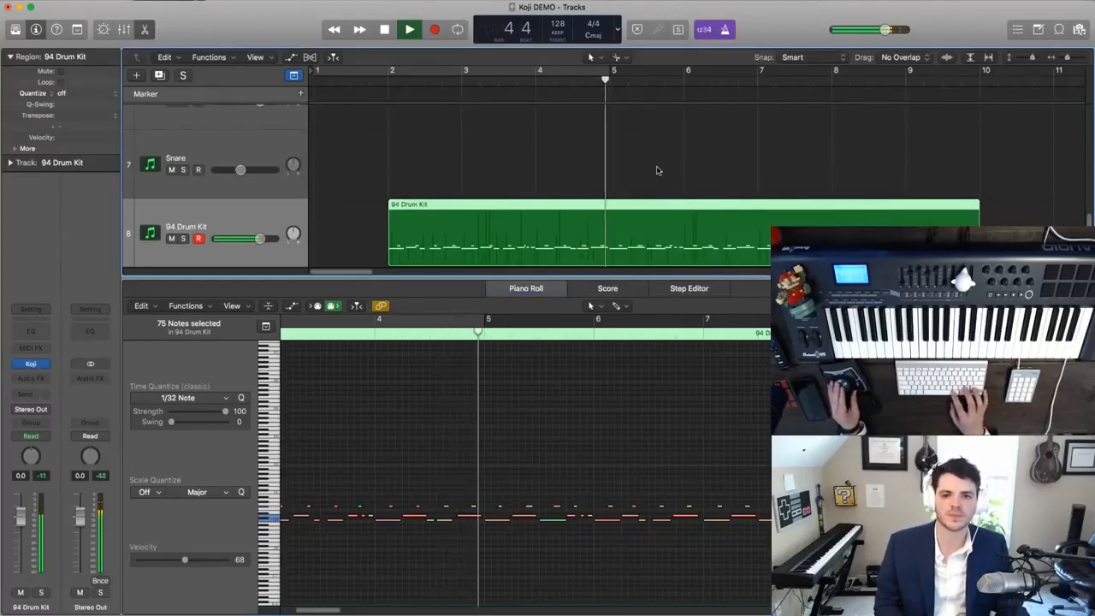
click(684, 233)
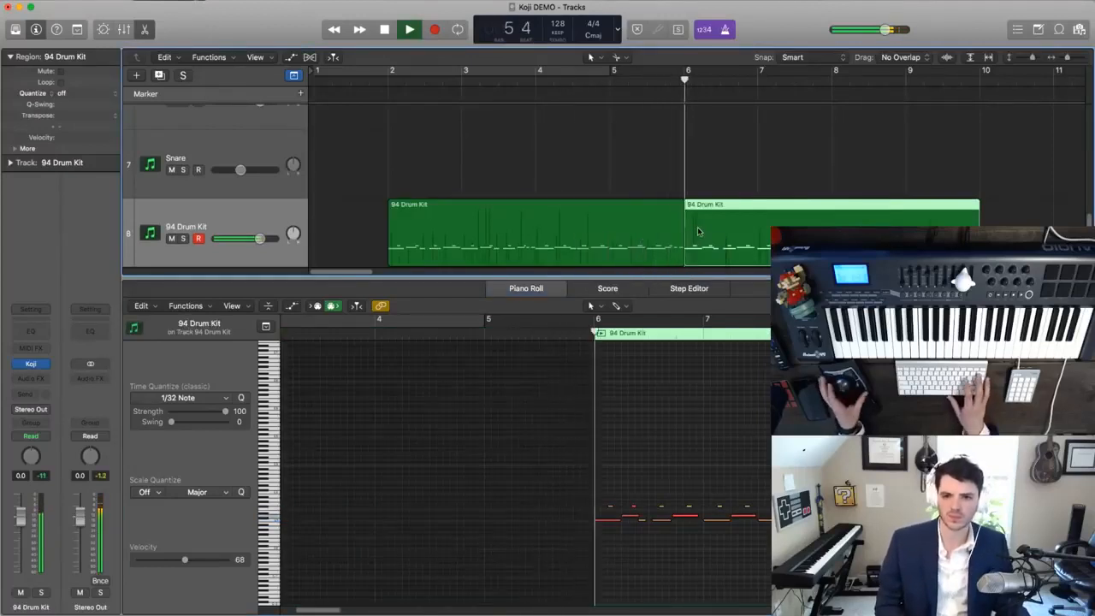
key(Delete)
- Copy the remaining bar 2 to 6 drum region to bar 6 and play the result through bar 10
key(space)
drag(550, 216, 846, 226)
key(space)
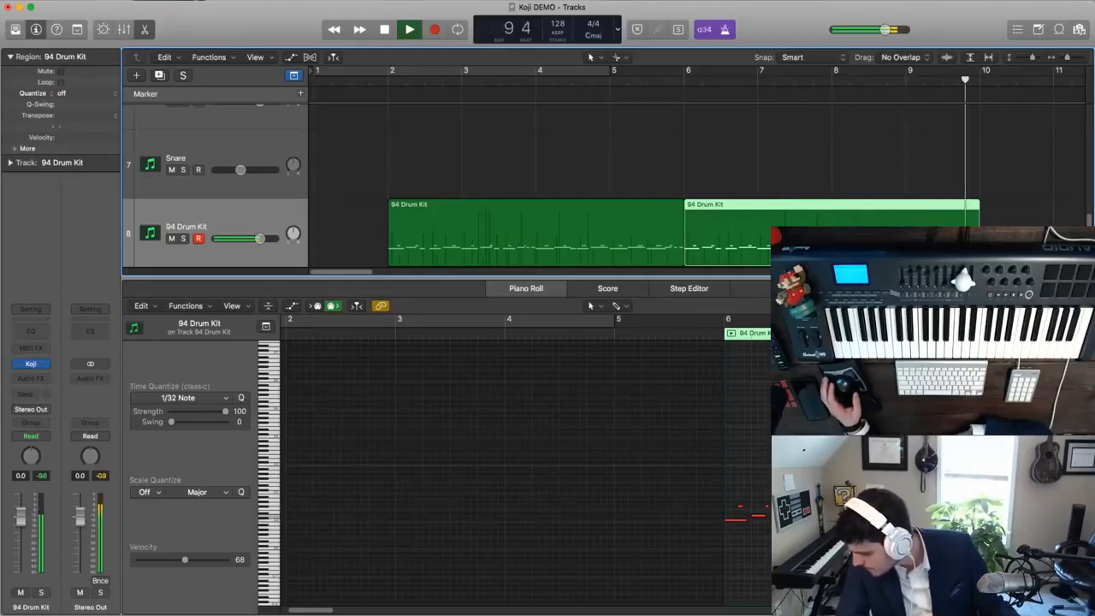
key(space)
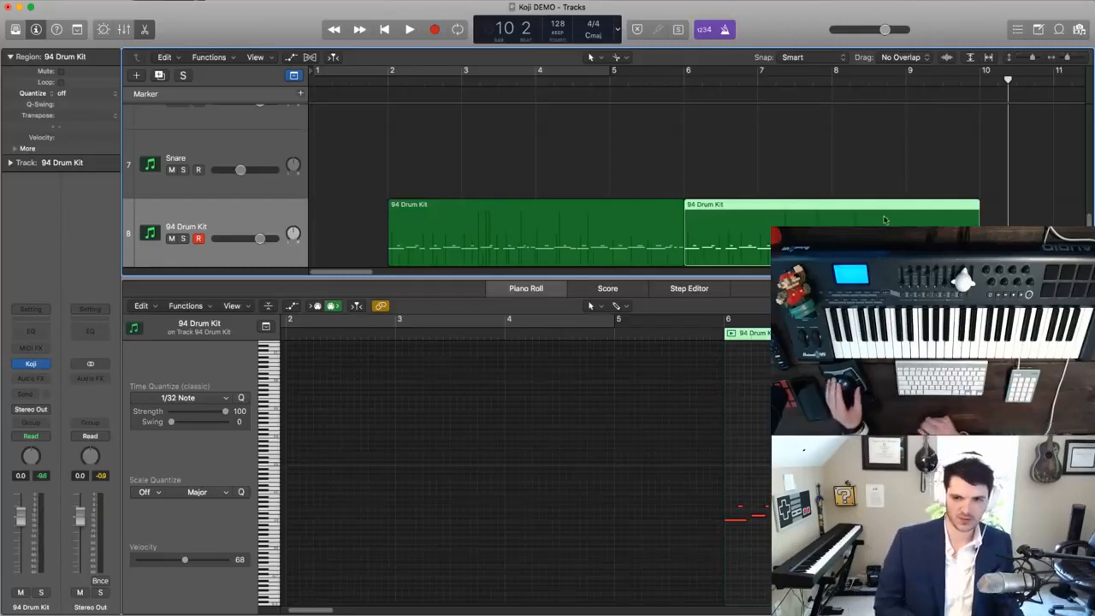
- Close the note editor and play the opening piece with the drum part through to bar 10
click(451, 169)
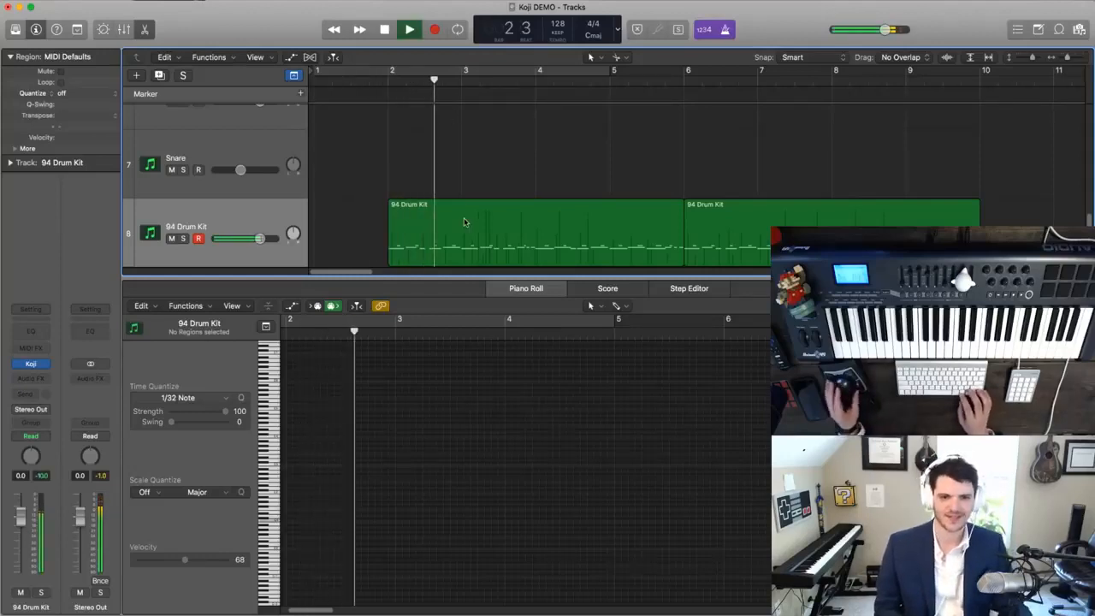
click(145, 31)
key(super+Up)
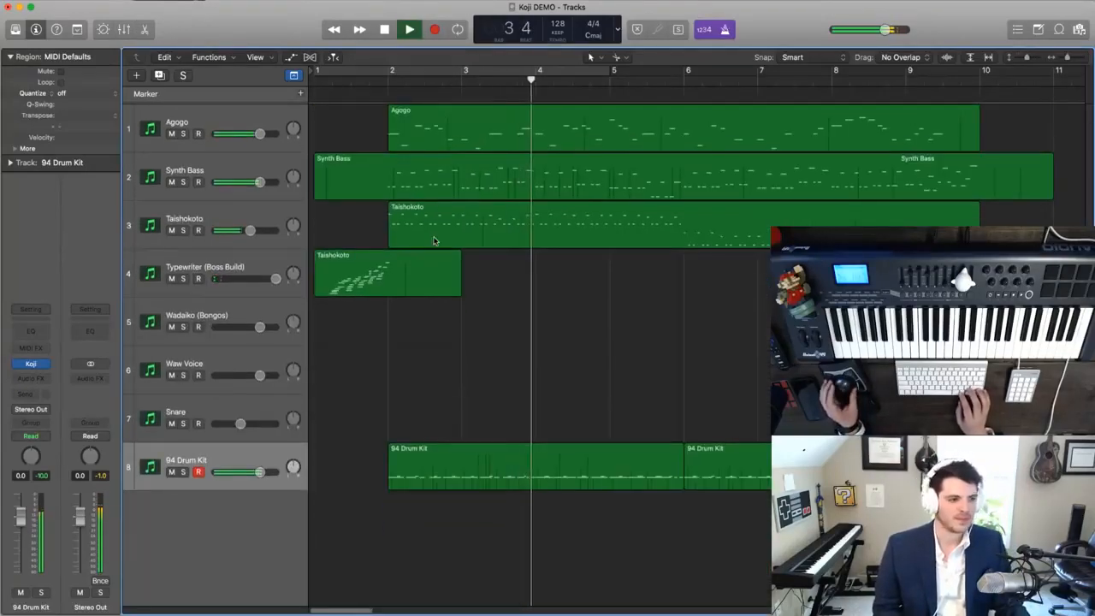
ctrl+alt+click(551, 350)
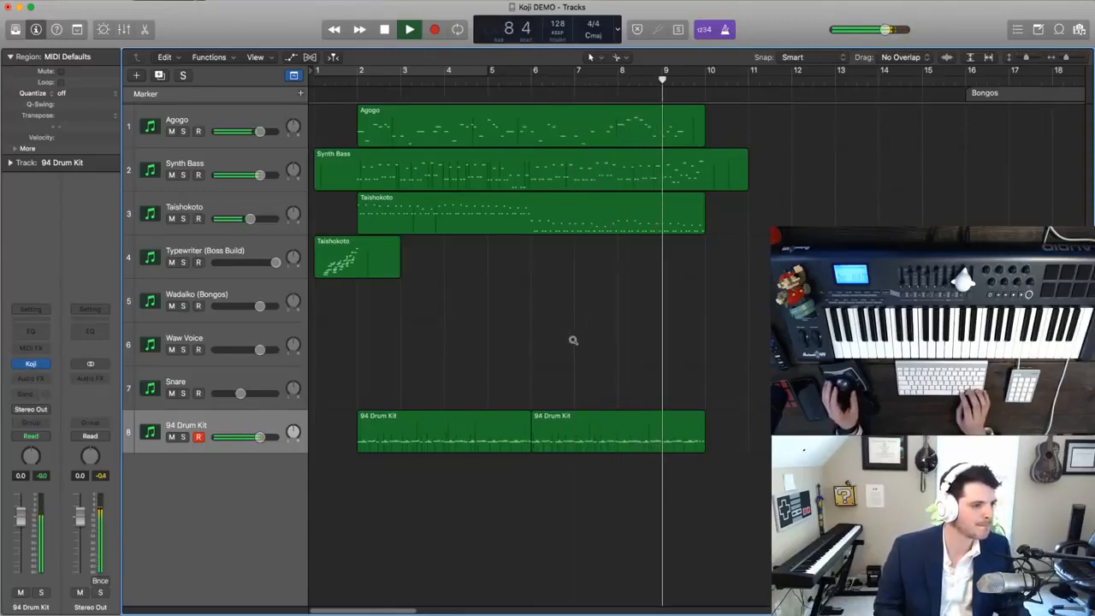
scroll(573, 343, right, 3)
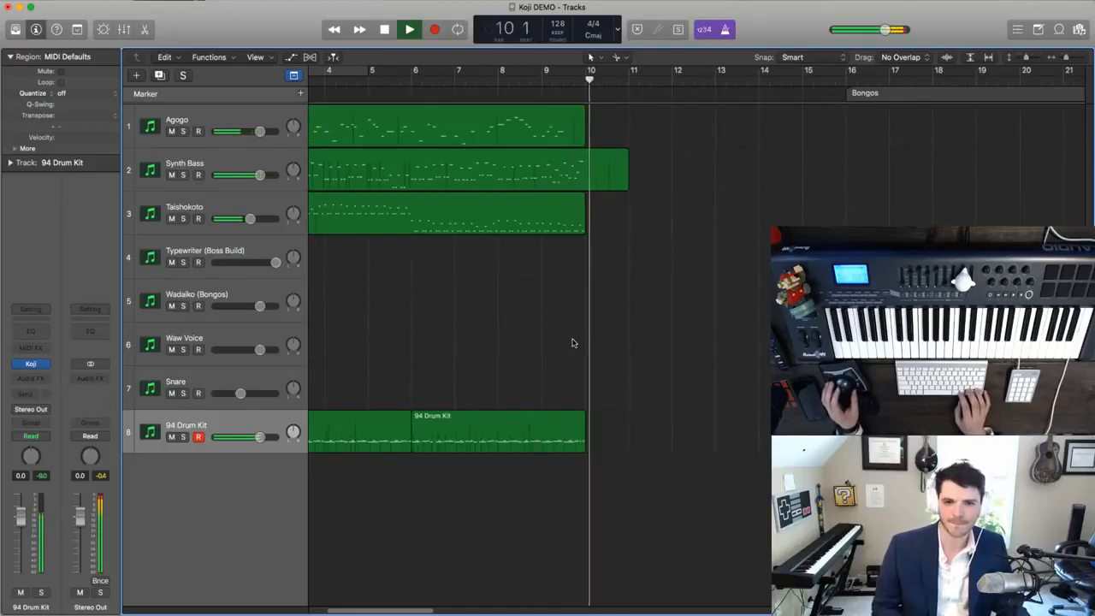
key(space)
- Duplicate the 94 Drum Kit track and name the new track Bass for the Bongos section
scroll(573, 343, right, 10)
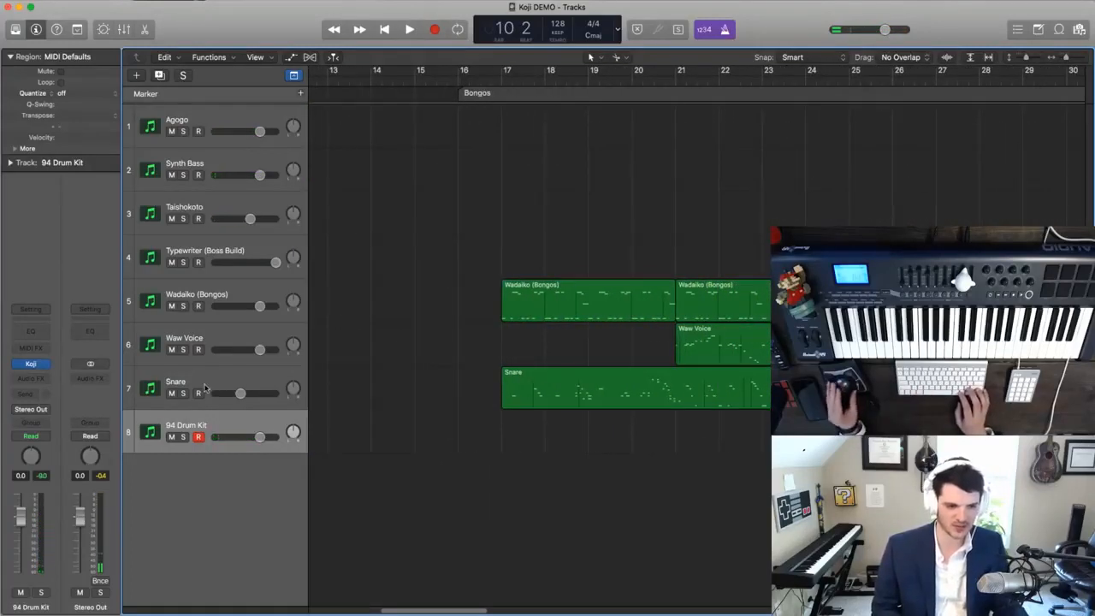
key(super+d)
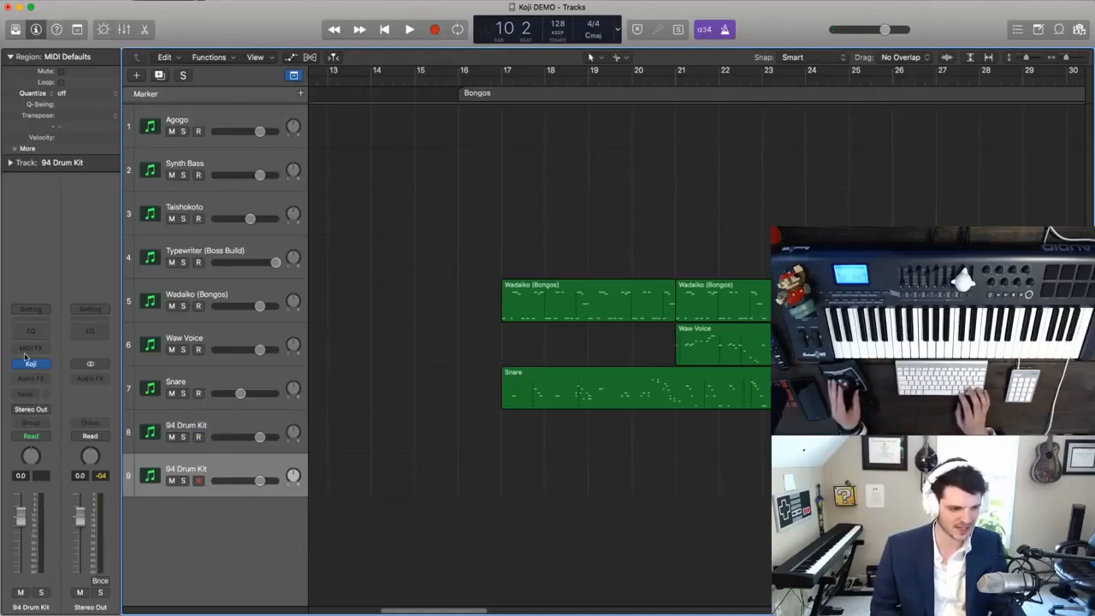
text(Bass)
key(Return)
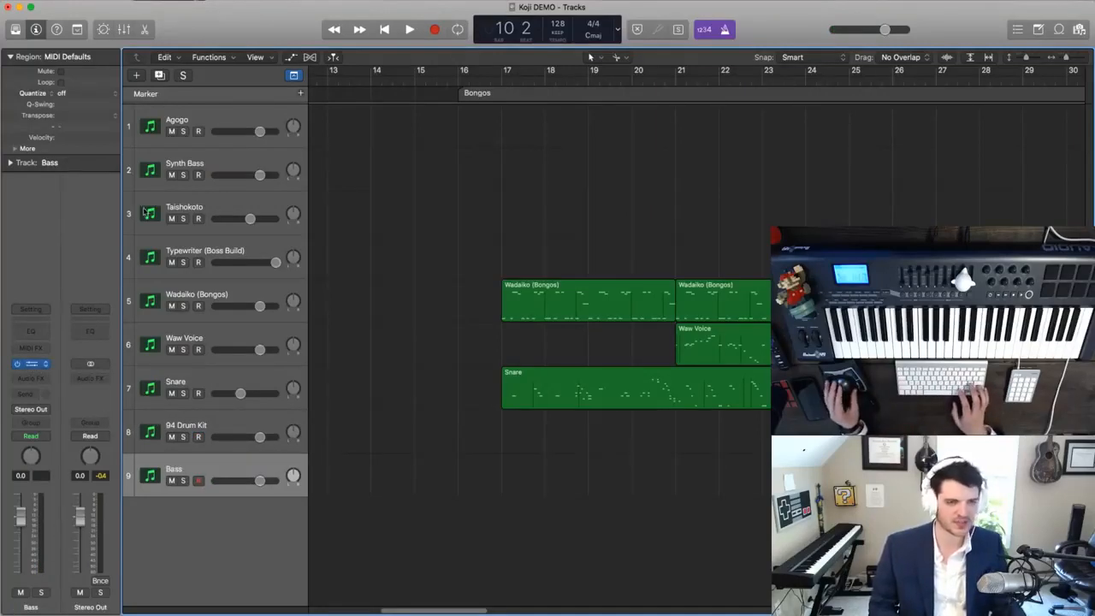
- Load the Electric Bass sound in the Bass track's Koji instrument
click(120, 36)
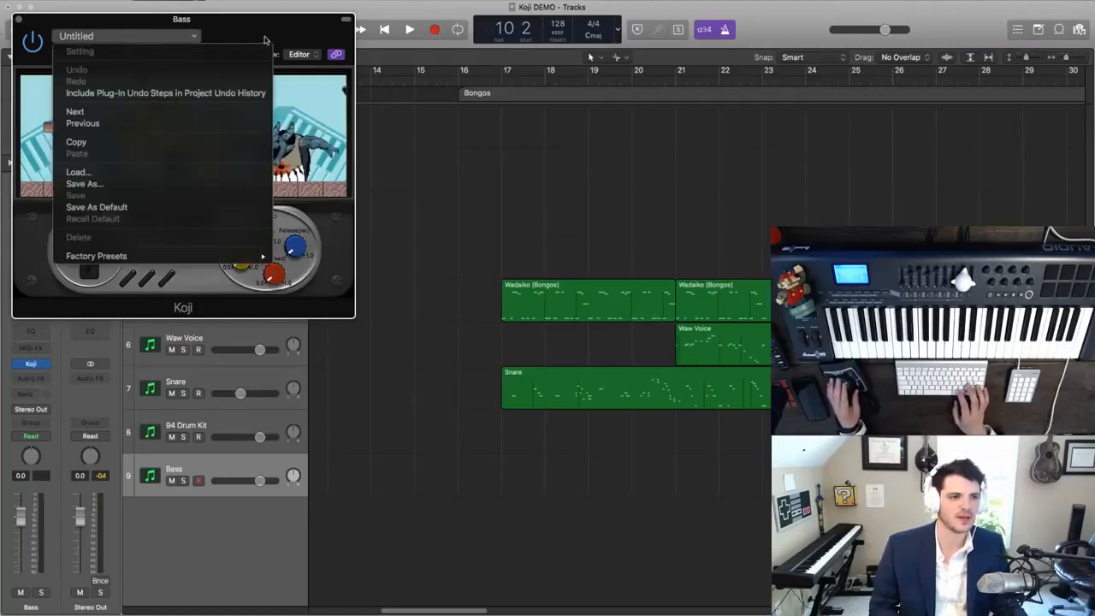
click(266, 41)
click(171, 219)
scroll(171, 205, up, 10)
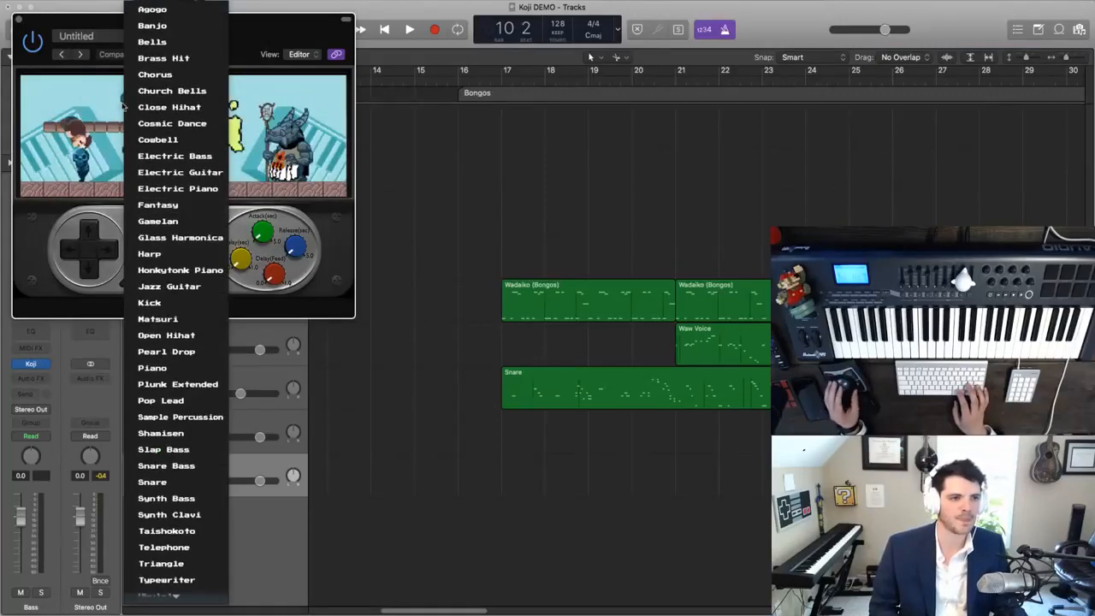
click(143, 156)
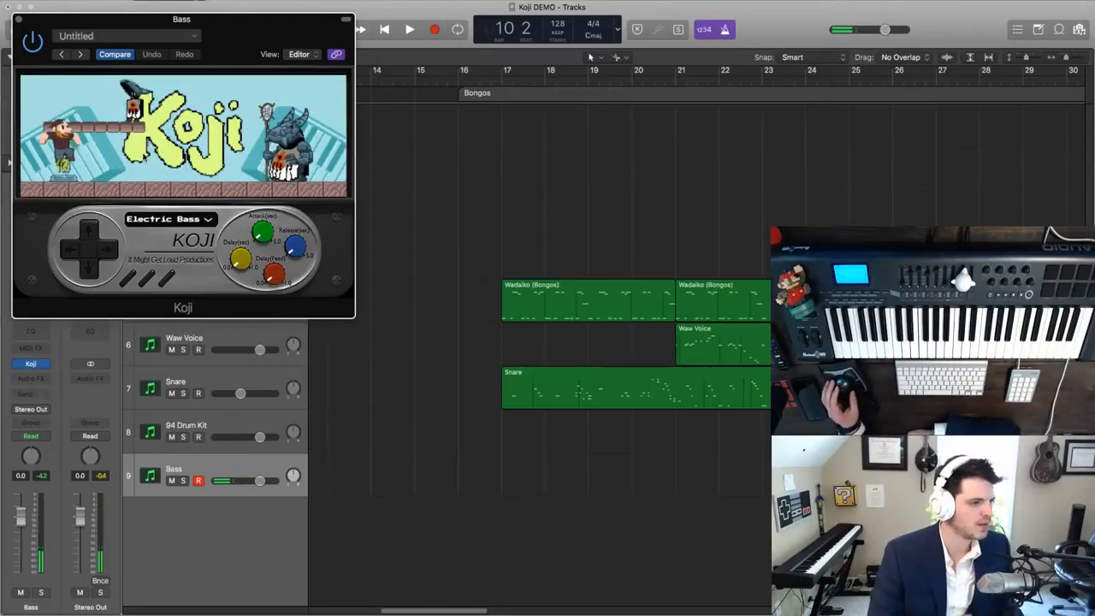
- Play the Bongos section from just before bar 17 through bar 31 while rehearsing the electric bass part
click(595, 226)
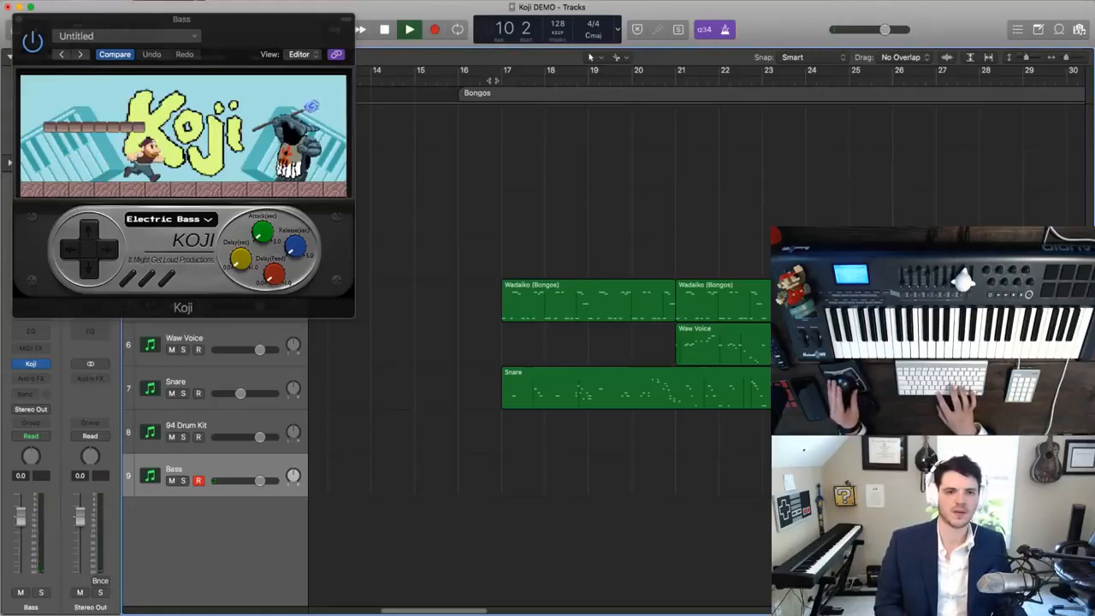
click(492, 80)
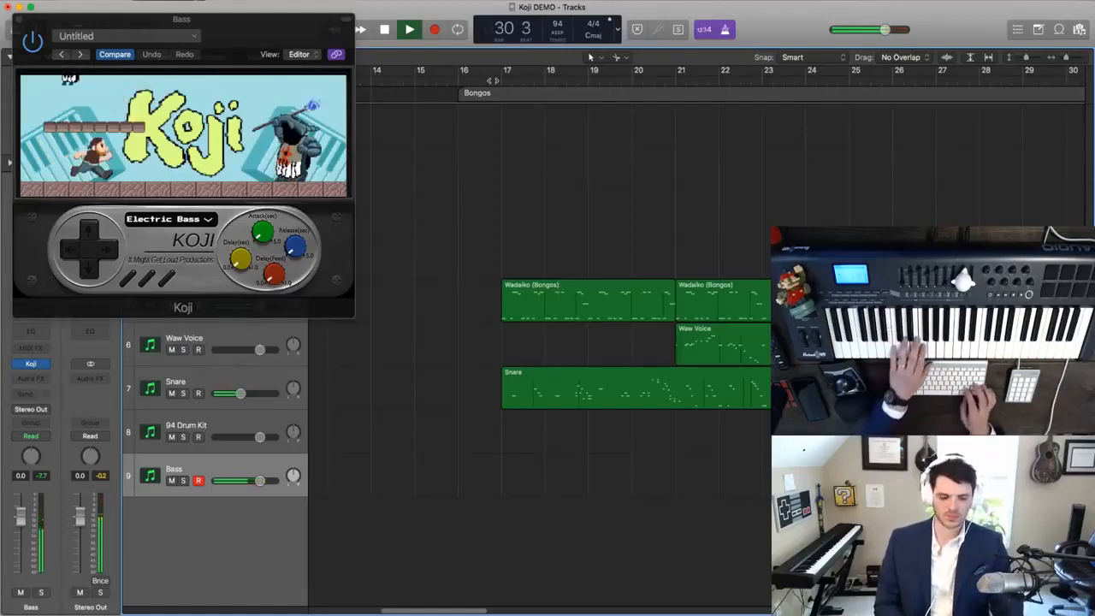
key(space)
- Copy the Waw Voice region from bar 21 to bar 29, and undo a trial split of the Wadaiko region at bar 26
scroll(594, 320, right, 5)
alt+drag(451, 344, 799, 347)
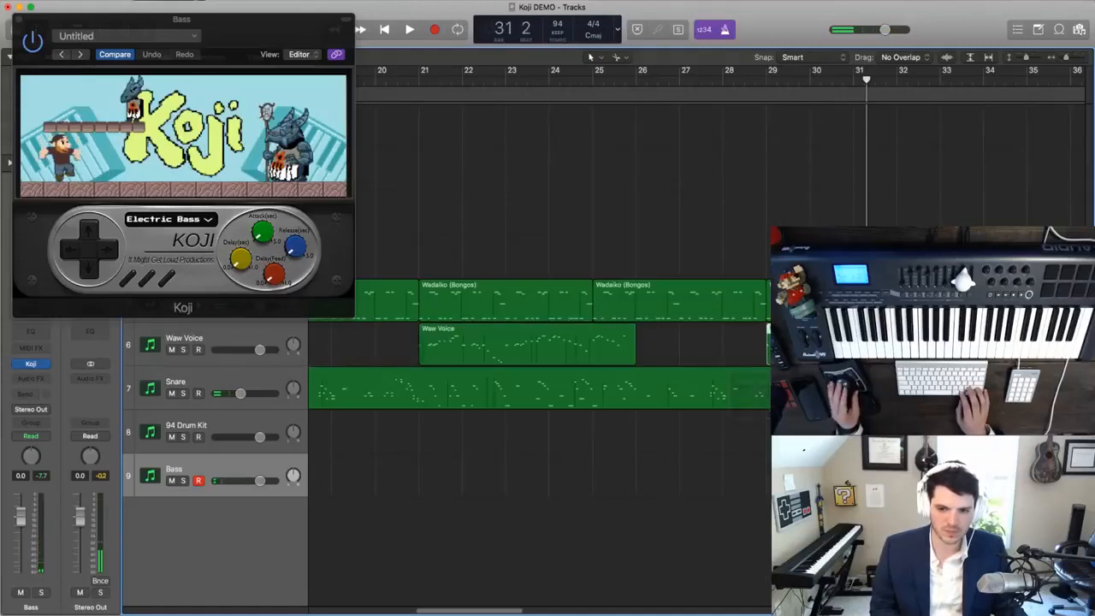
click(636, 310)
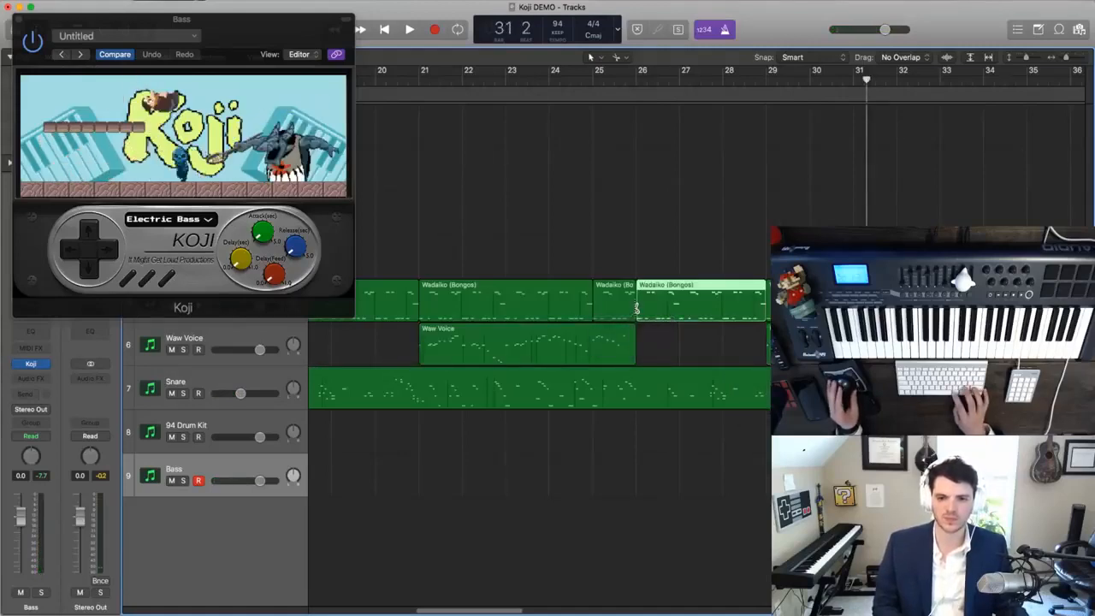
key(super+z)
- Replay the Bongos section from around bar 21 several times to practise the bass line against the Waw Voice melody
key(space)
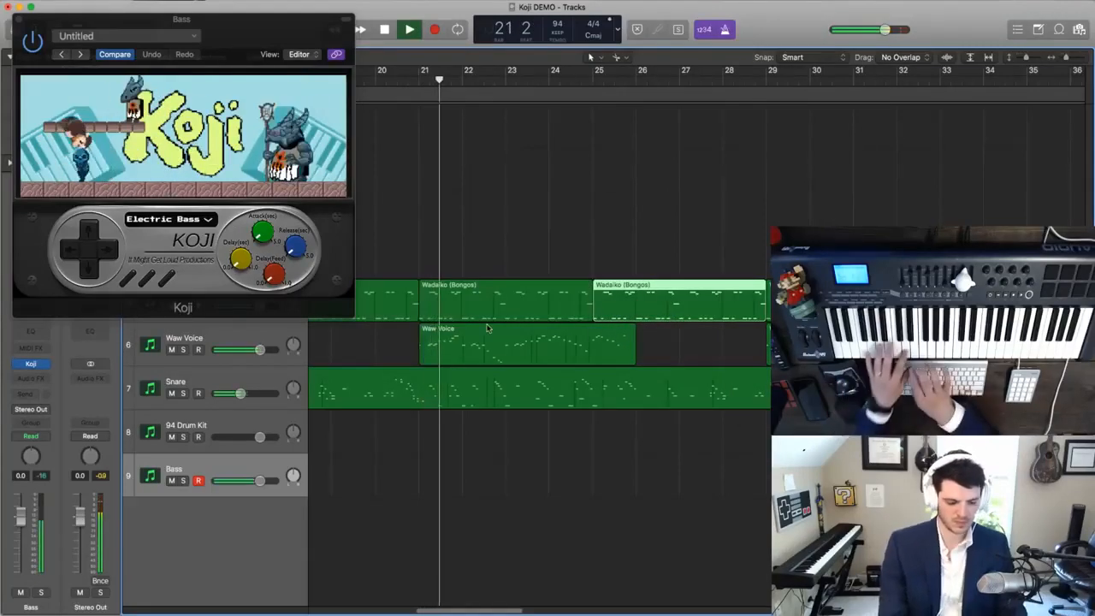
key(space)
key(space)
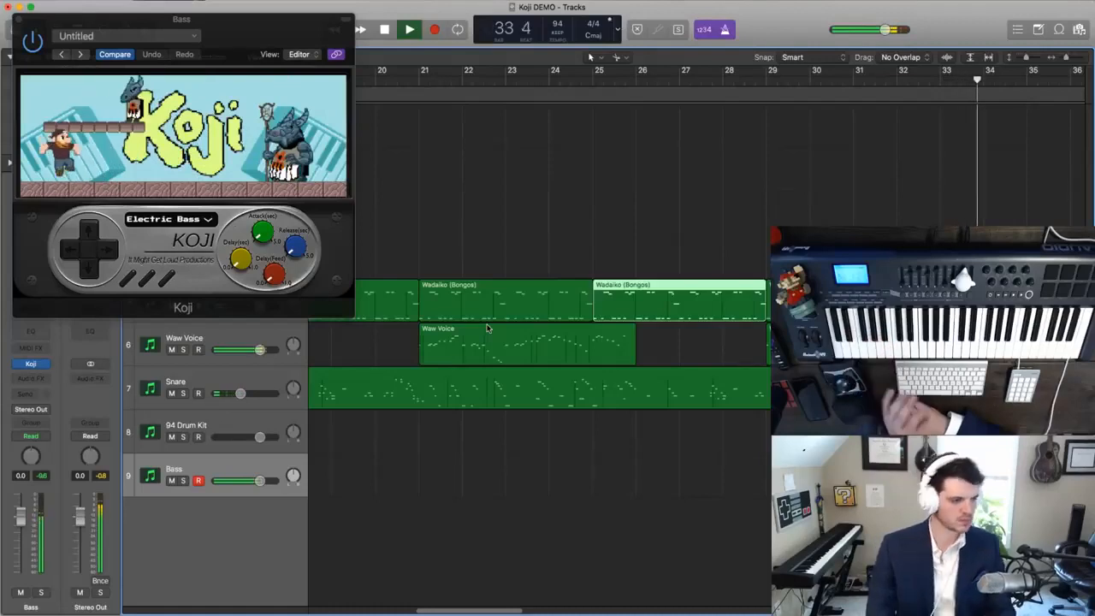
key(comma)
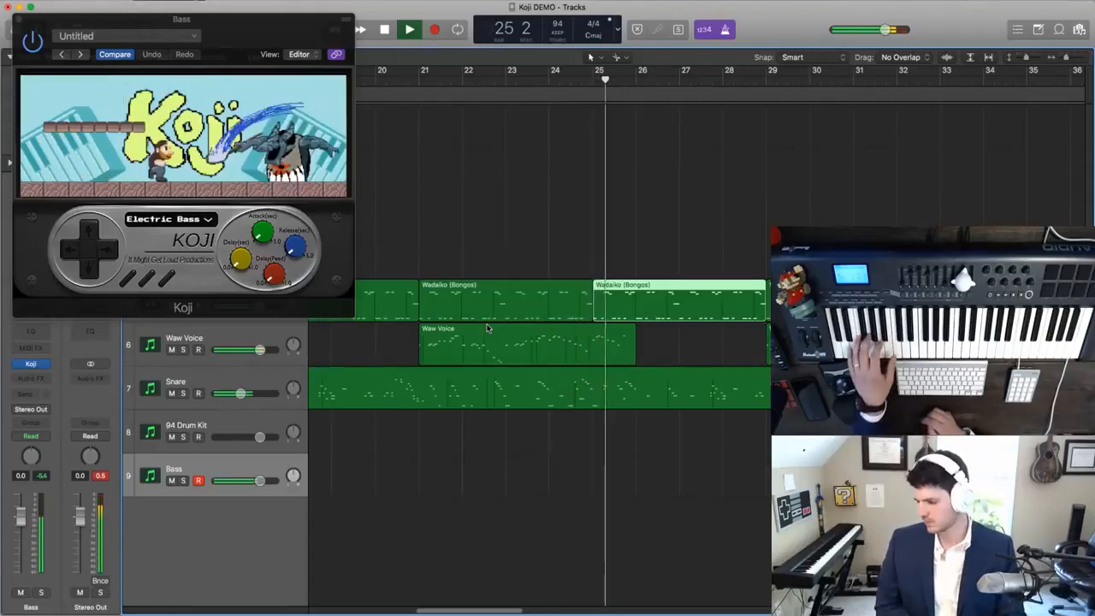
key(space)
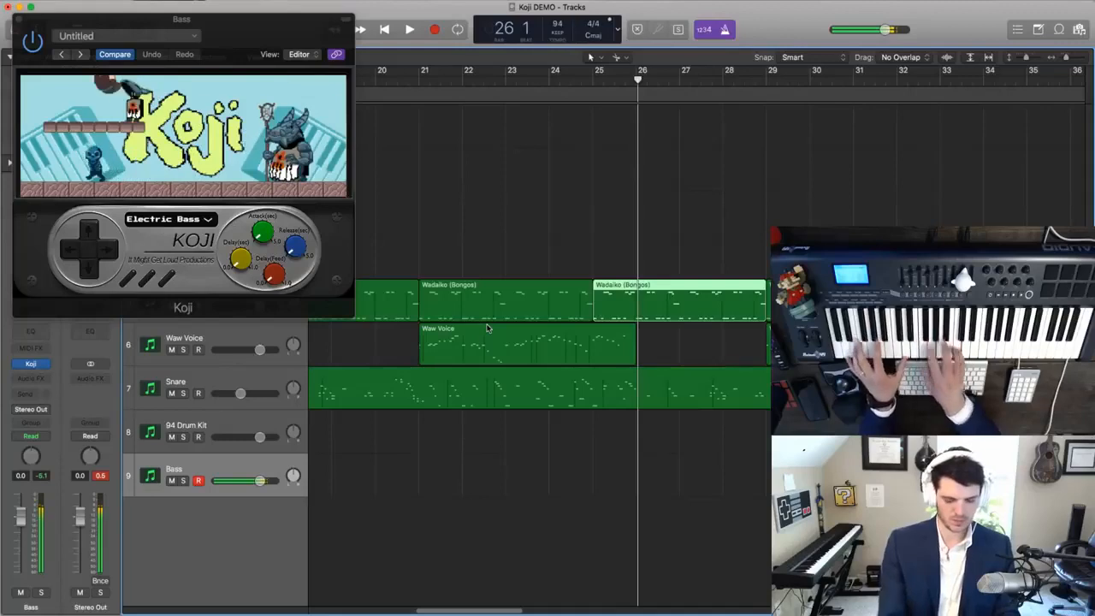
- Perform the bass line over bars 20 to 26 and capture the performance as a region on the Bass track
key(space)
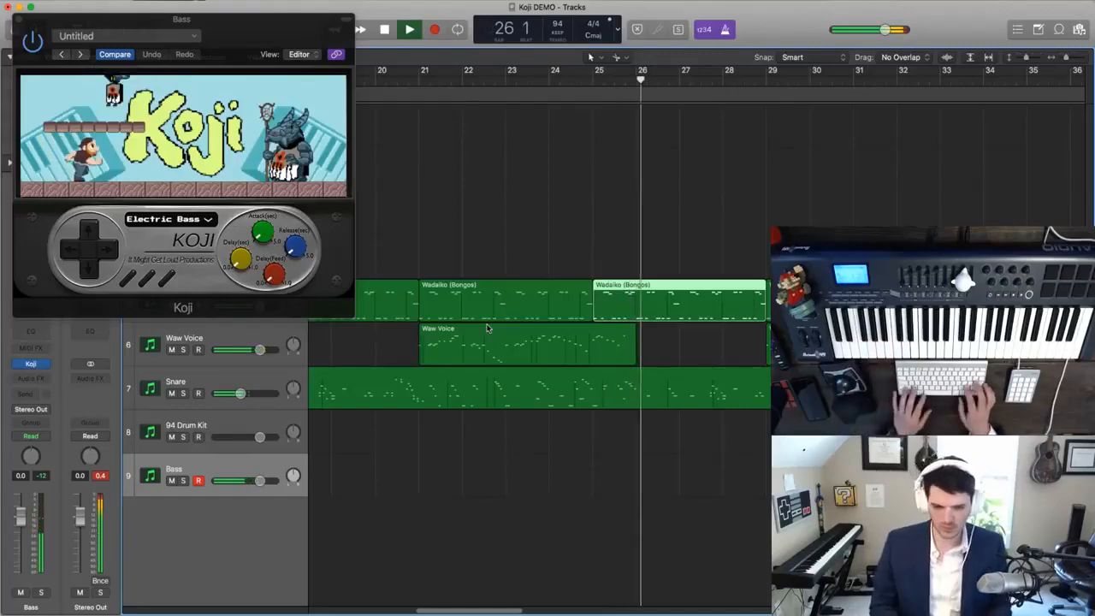
key(shift+r)
key(space)
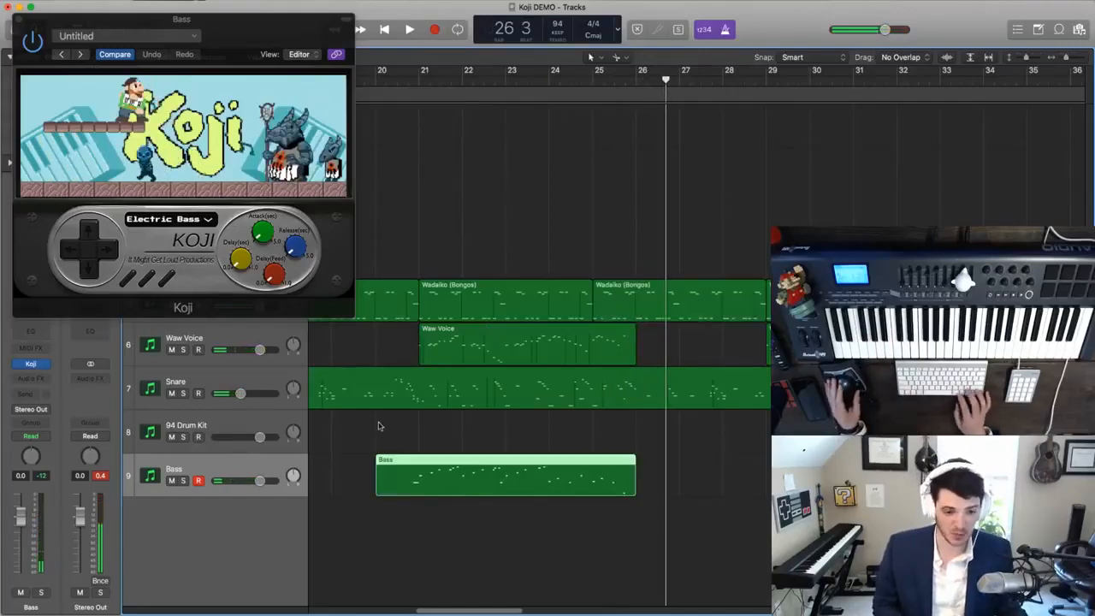
- Open the Bass region in the Piano Roll, quantize all its notes to 1/16 Note and play the result
double_click(409, 482)
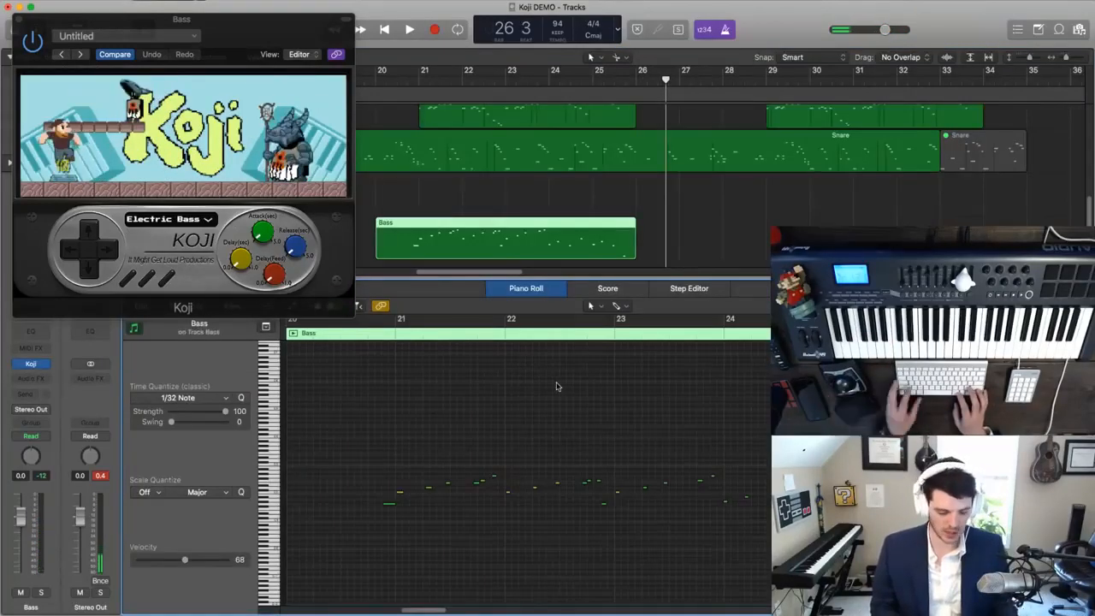
click(186, 398)
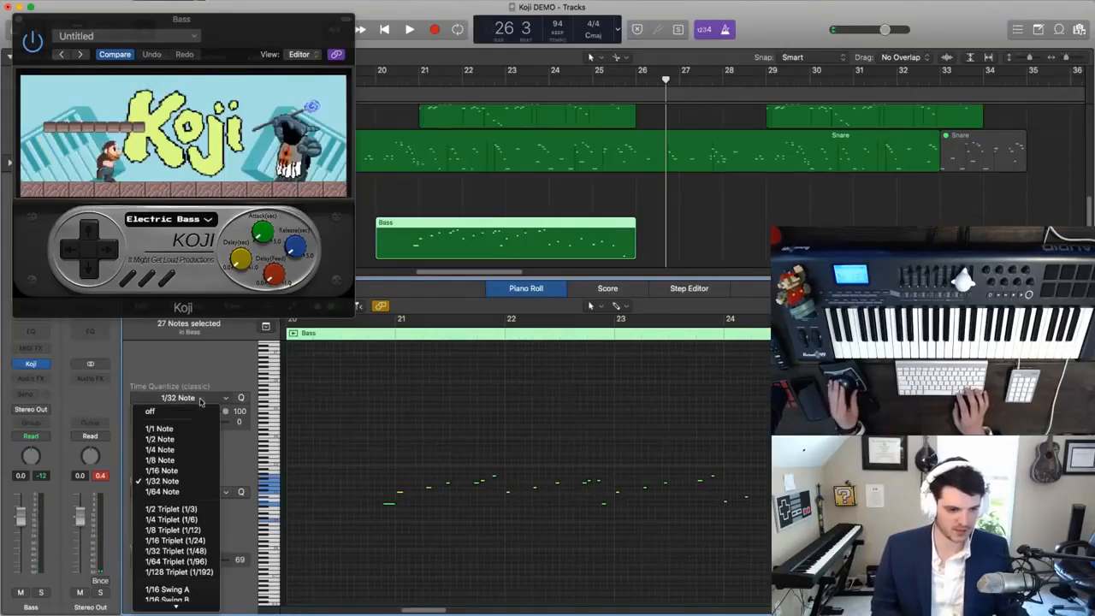
click(162, 477)
click(373, 334)
key(space)
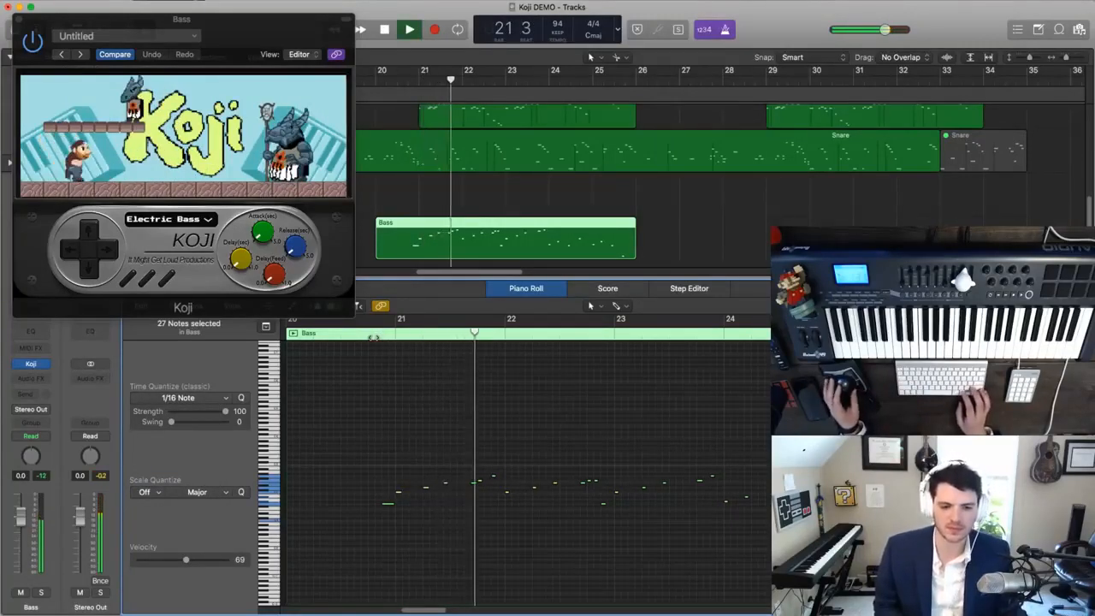
- Try 1/8 Triplet quantization on the bass notes during playback and replace it with 1/16 Triplet (1/24)
click(193, 399)
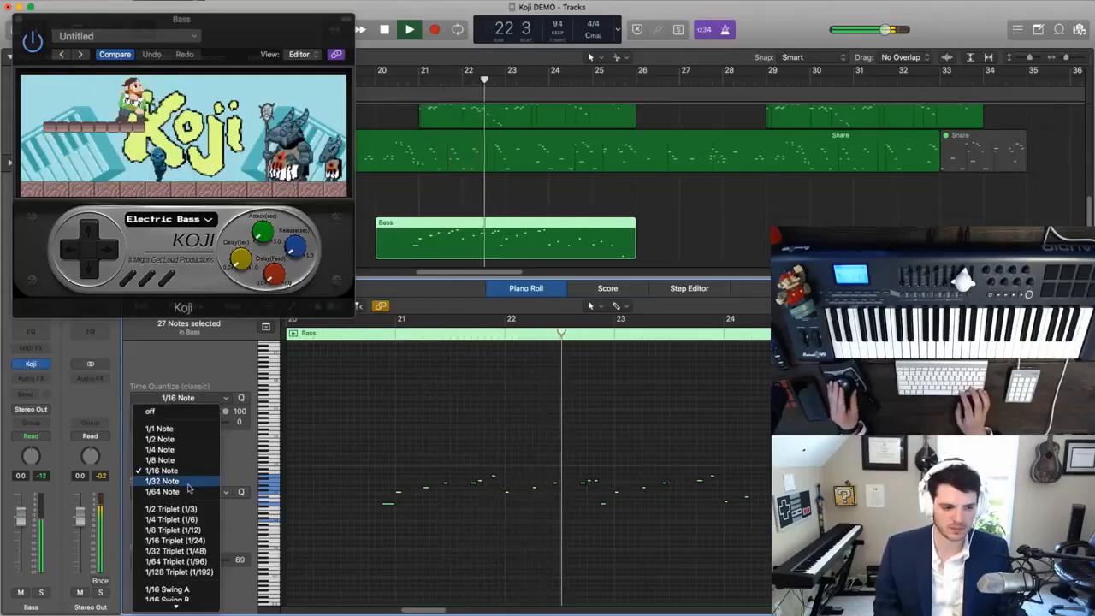
click(173, 530)
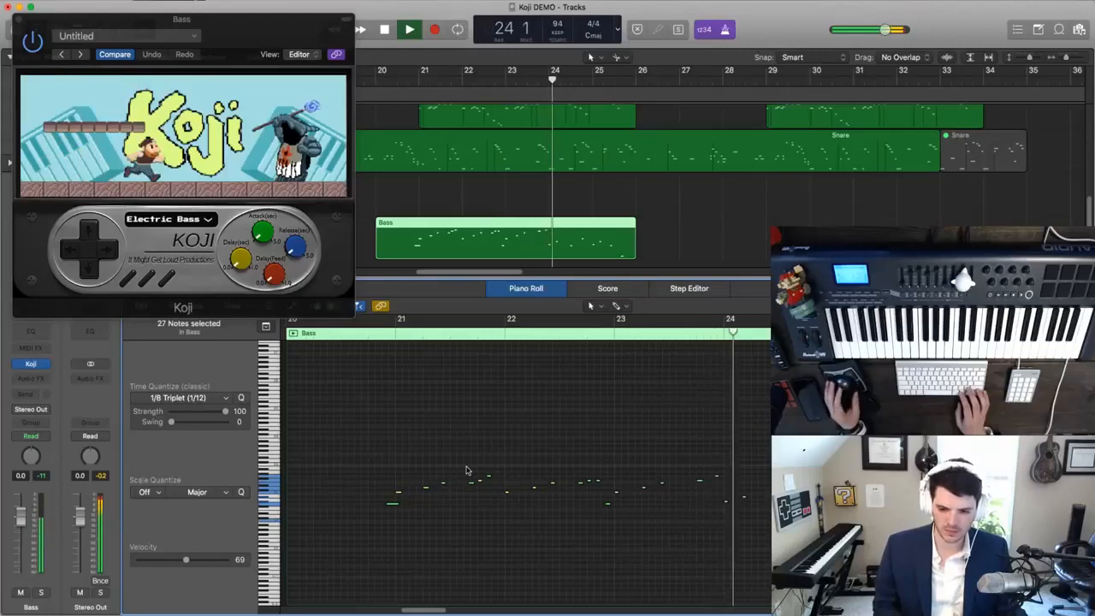
click(188, 397)
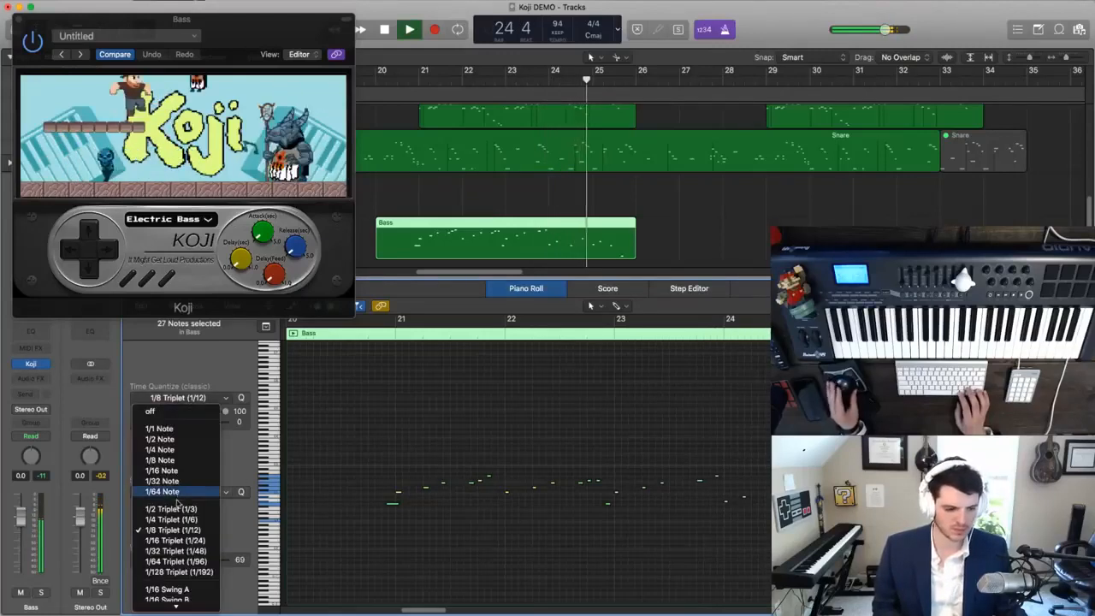
key(Return)
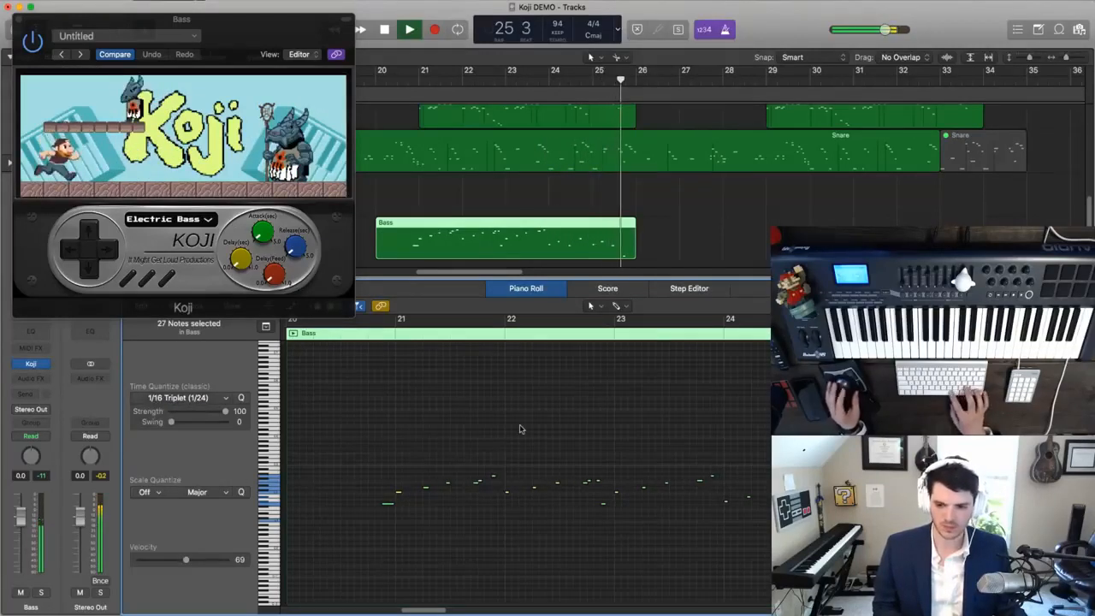
- Play the triplet-quantized bass line from just before bar 21 to bar 26
click(368, 333)
key(space)
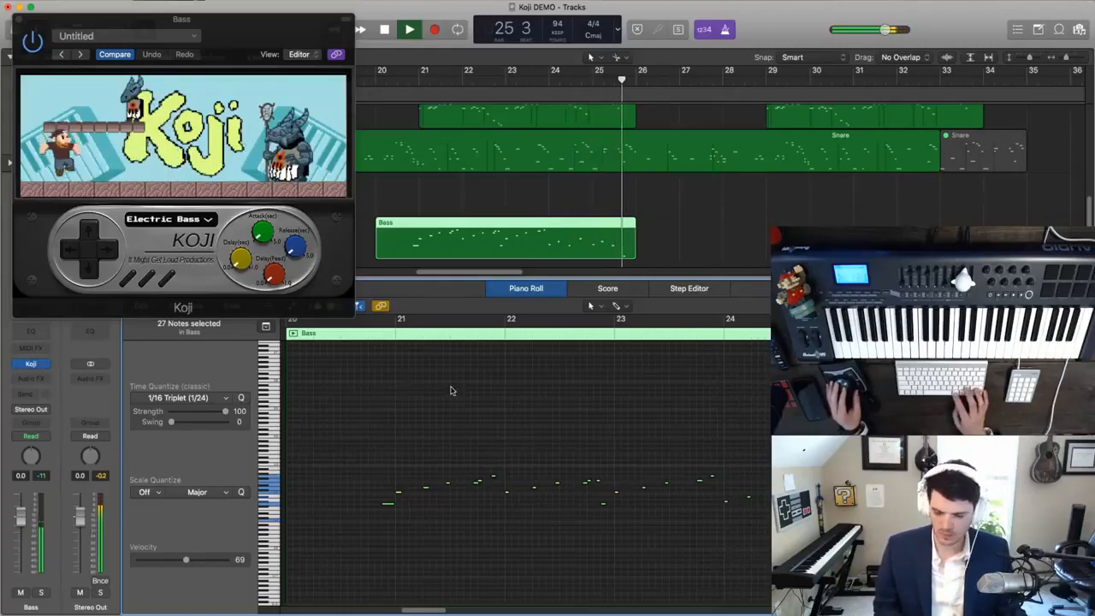
key(space)
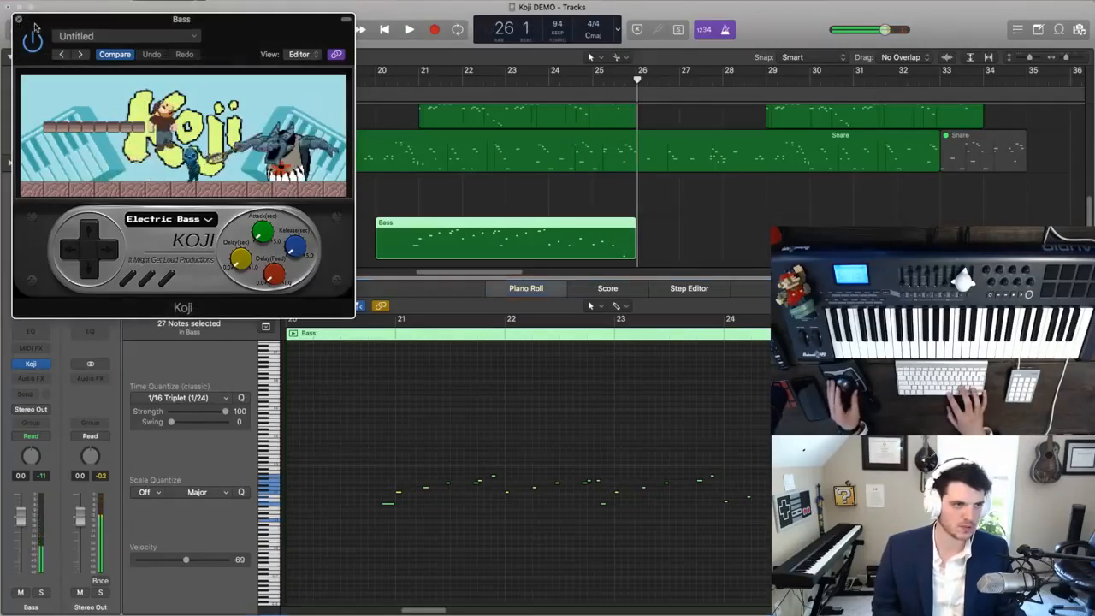
- Close the Koji window and the note editor, and reduce the track height to fit all nine tracks
click(19, 20)
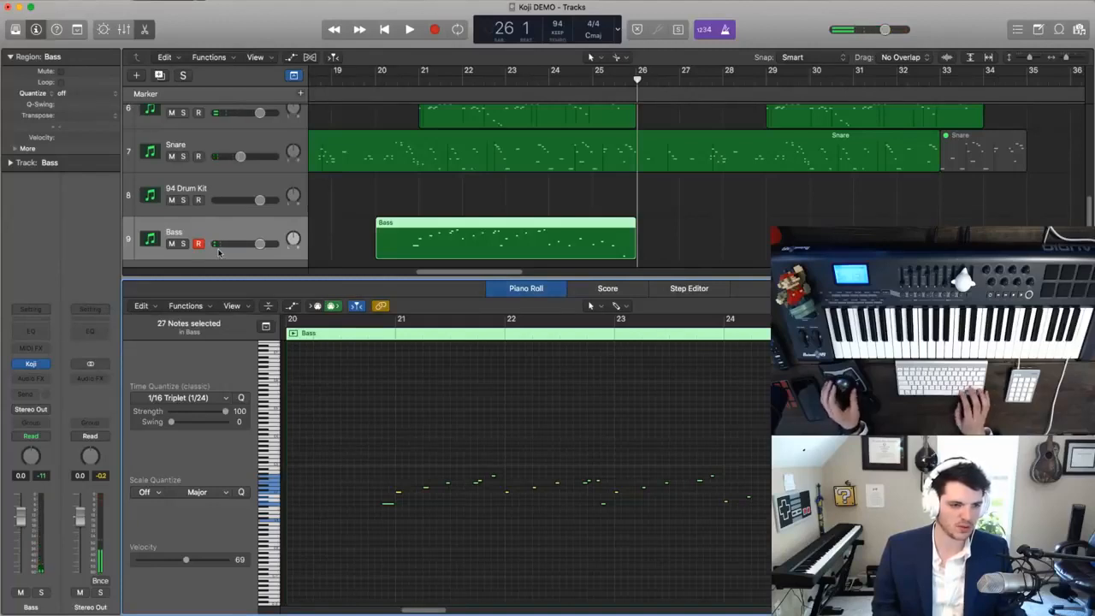
scroll(219, 253, down, 1)
scroll(395, 205, down, 3)
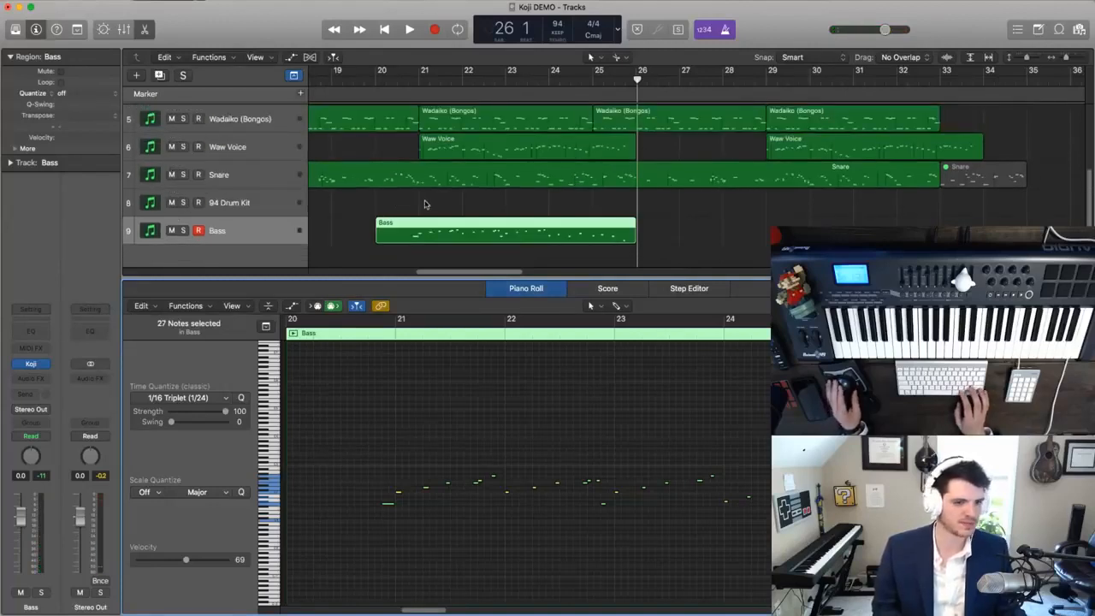
click(426, 203)
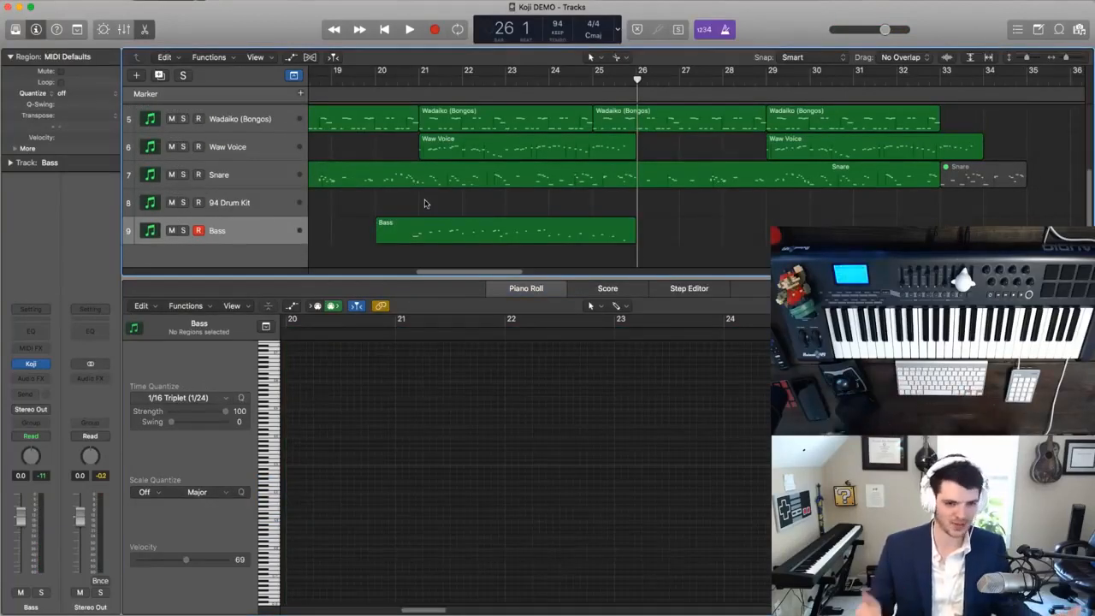
scroll(326, 230, up, 1)
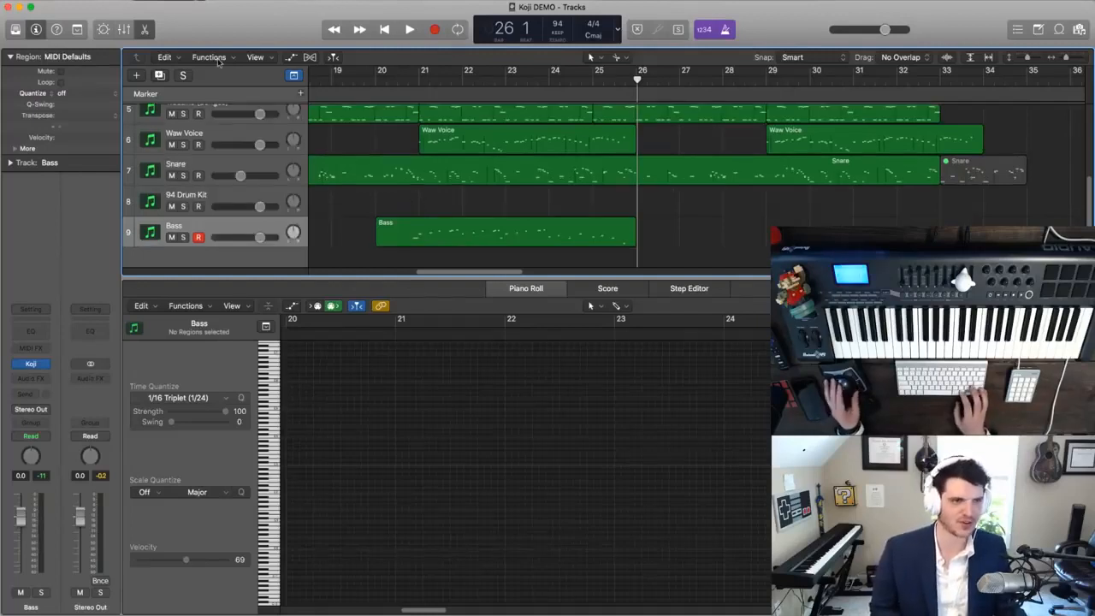
click(143, 30)
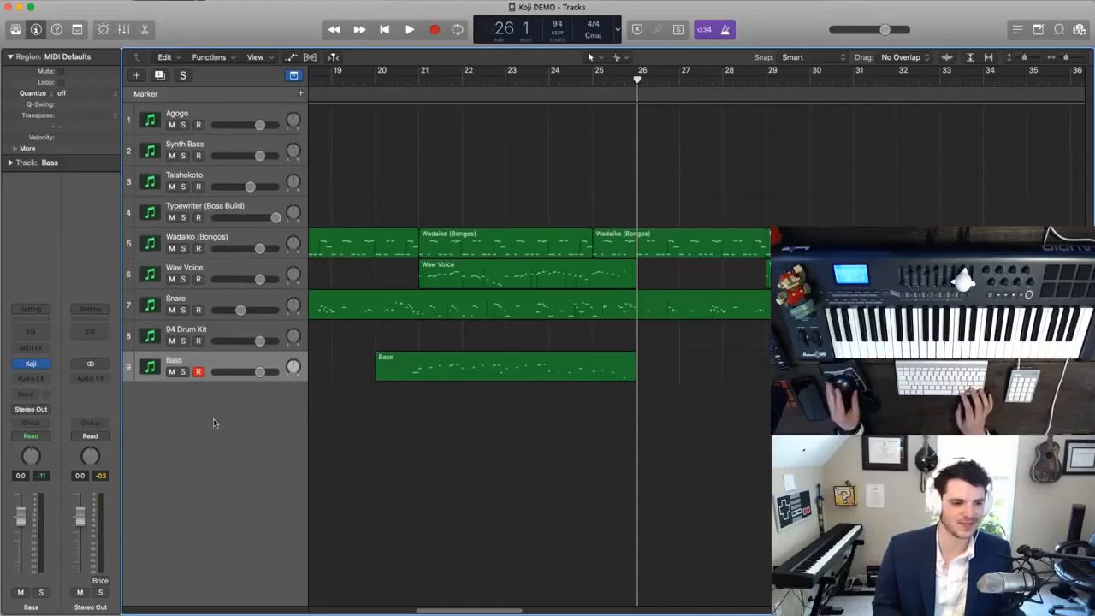
- Clear the Bass region selection, fit the Bongos section in view and place the playhead at bar 19
click(202, 361)
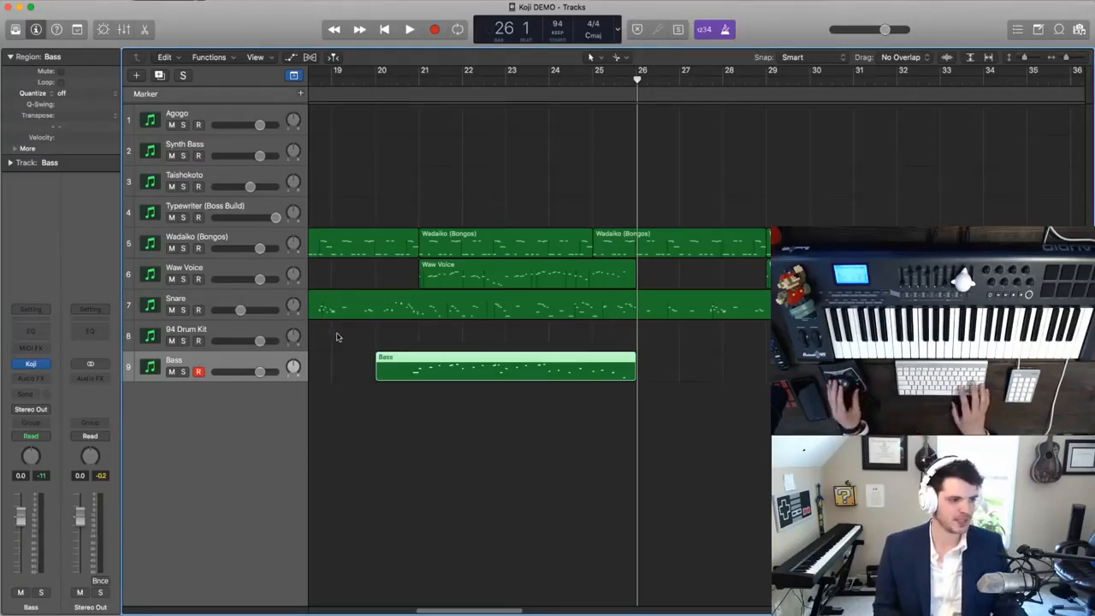
click(448, 339)
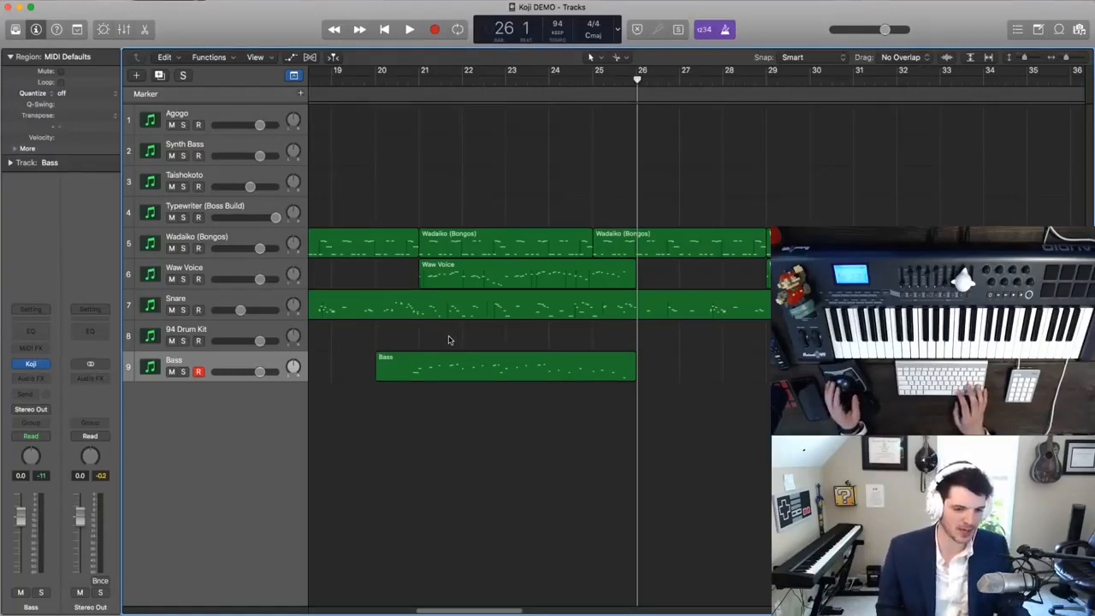
key(super+Left)
scroll(452, 335, left, 5)
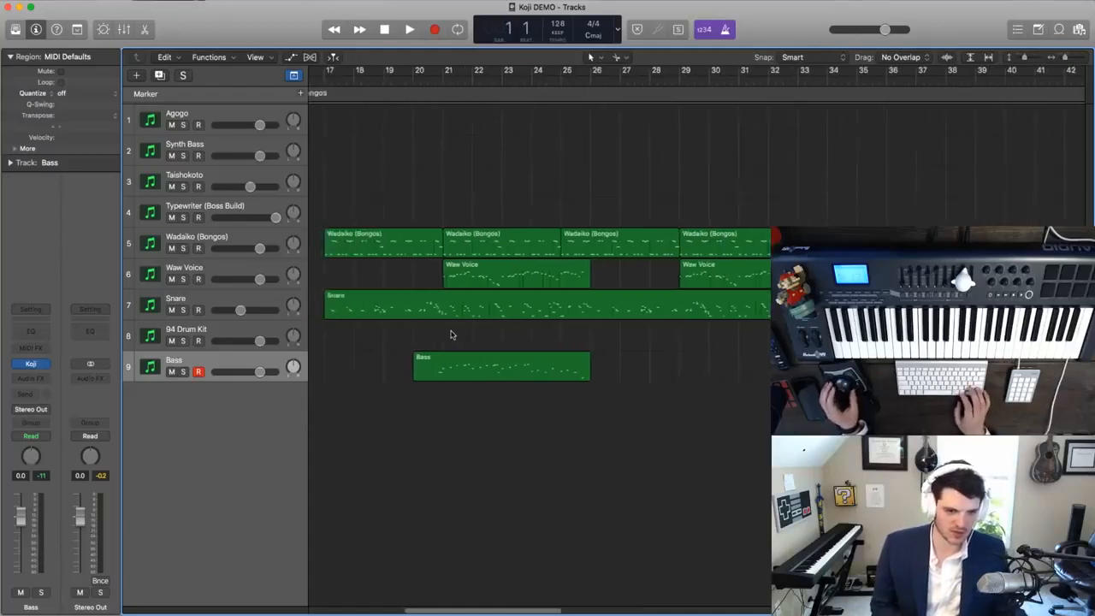
scroll(452, 335, right, 4)
scroll(451, 335, right, 5)
scroll(362, 171, left, 4)
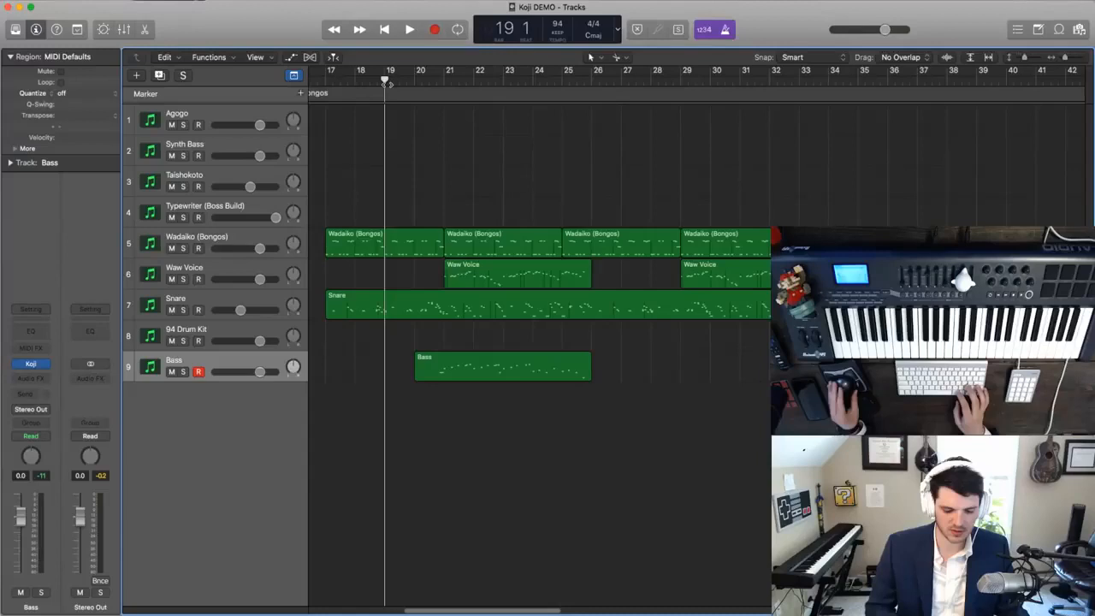
- Duplicate the Bass track's setup to a new track and load Koji's Honkytonk Piano sound on it
key(super+d)
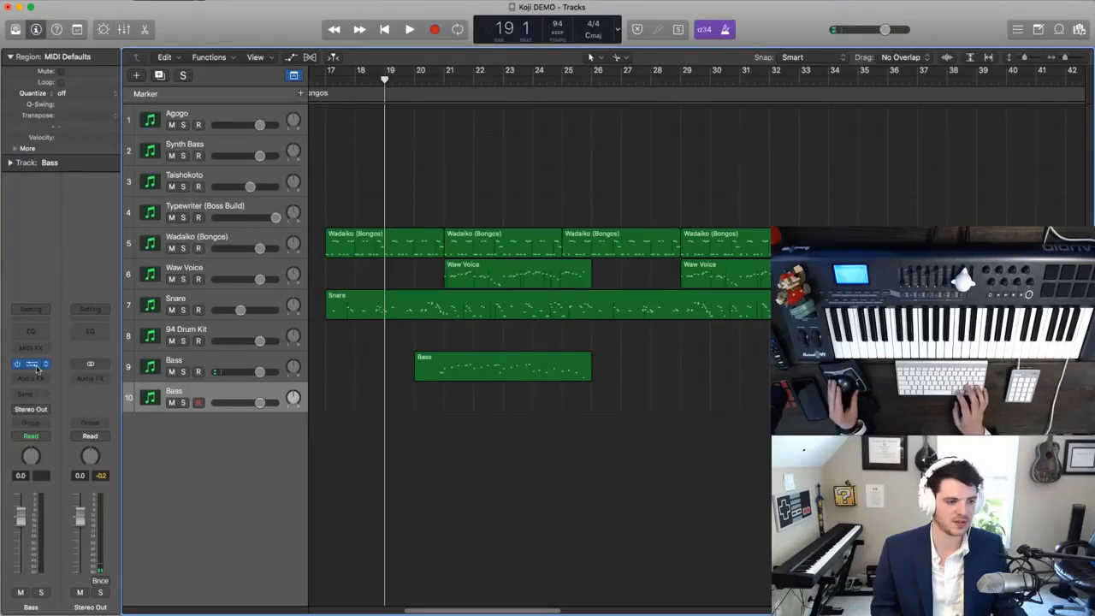
click(36, 368)
click(233, 218)
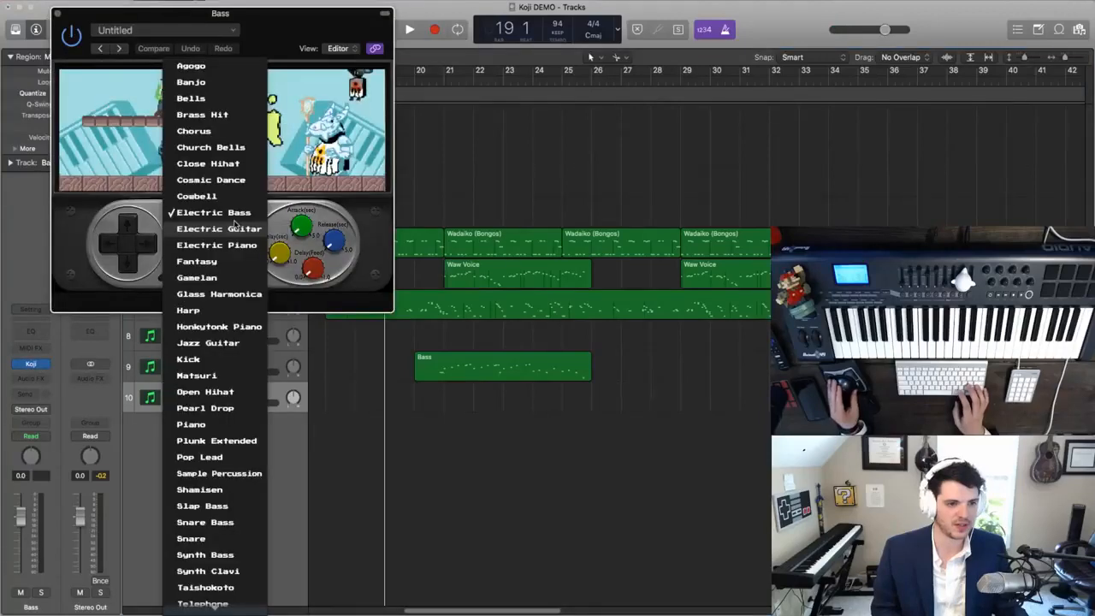
click(225, 326)
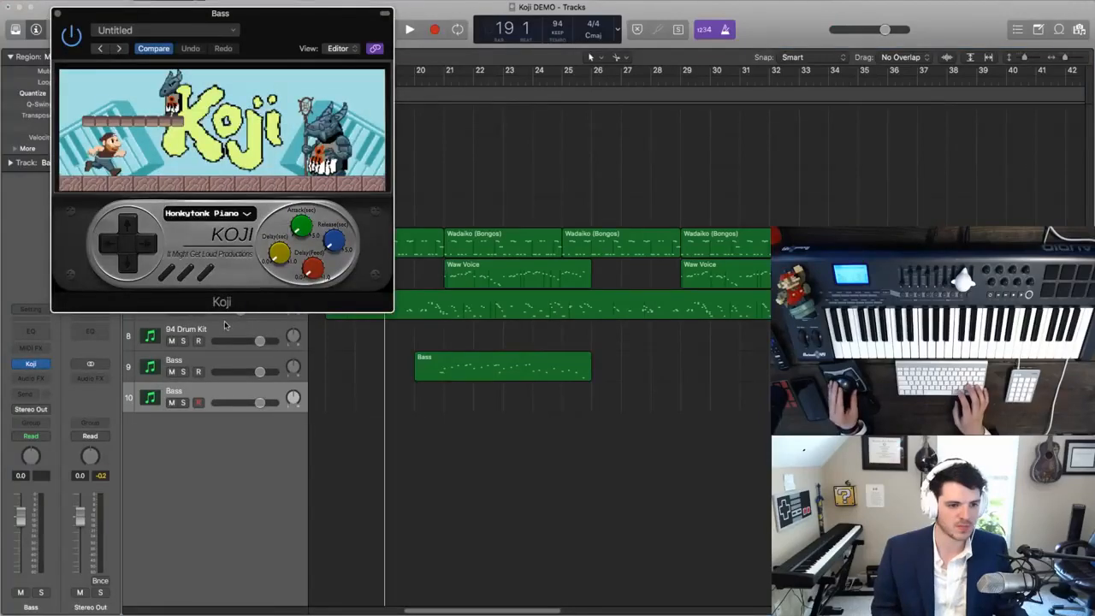
- Rename the new track 10 as Honkeytonk Piano
key(shift+Return)
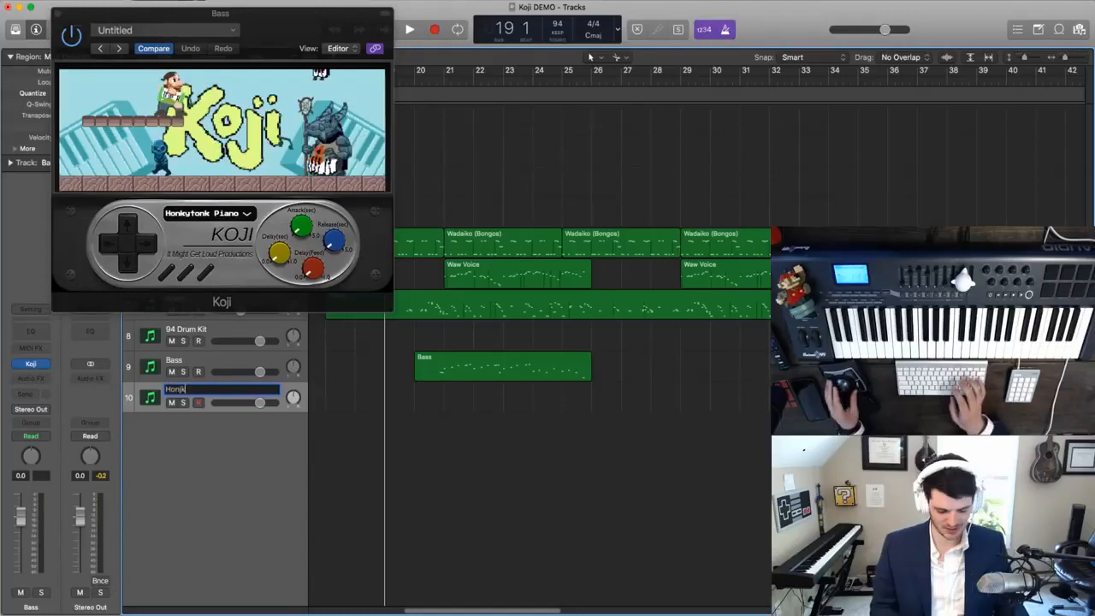
text(Honkeytonk P)
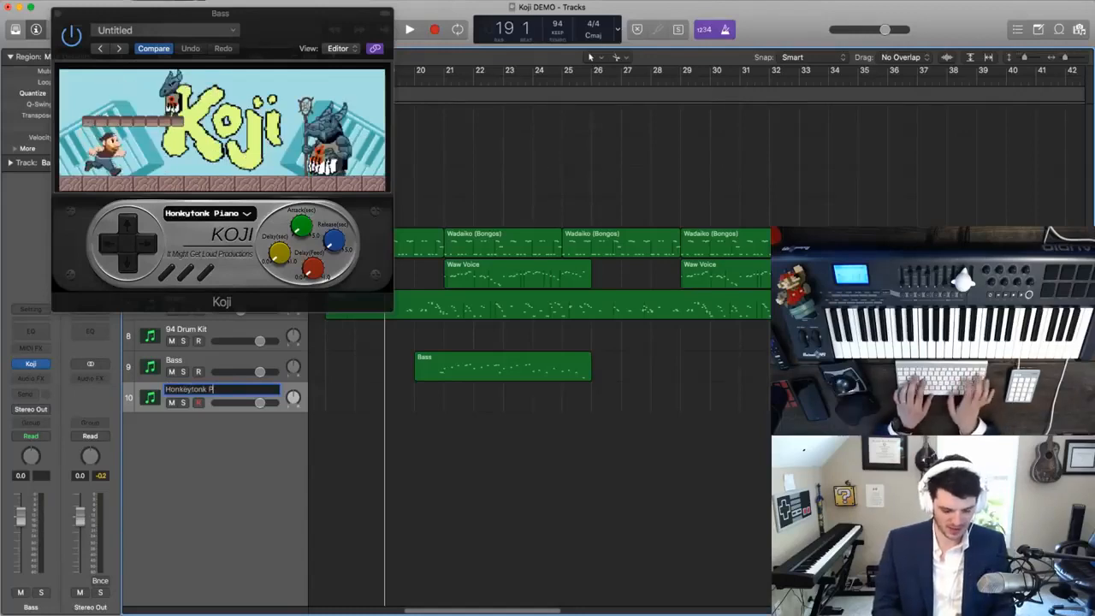
text(iano)
key(Return)
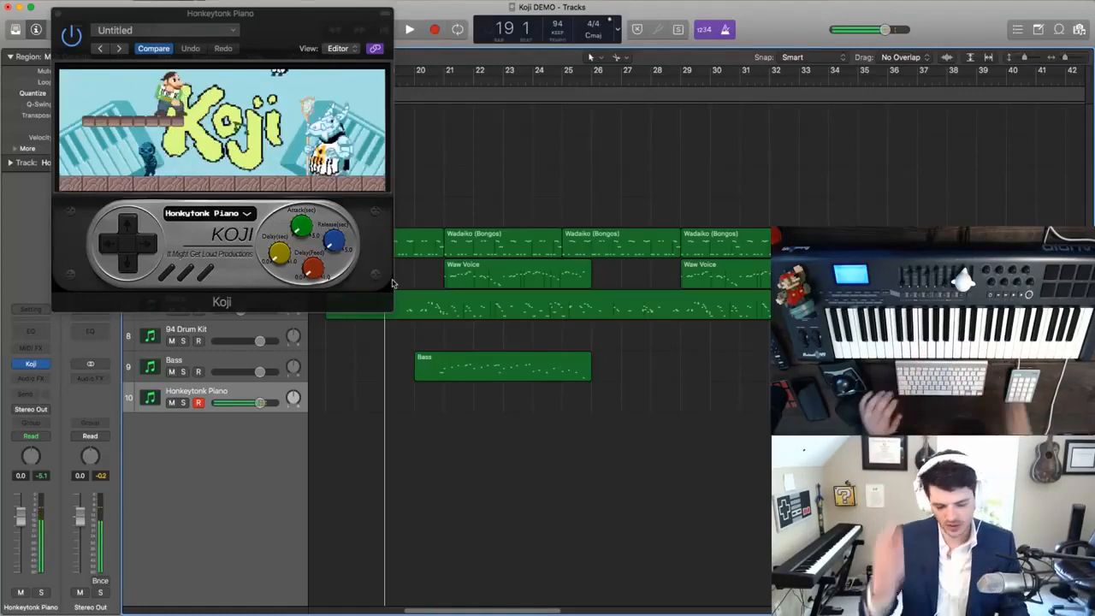
- Audition the Honkytonk Piano over the section with Koji's delay turned up, and set its track volume to -2.0 dB
drag(301, 40, 350, 68)
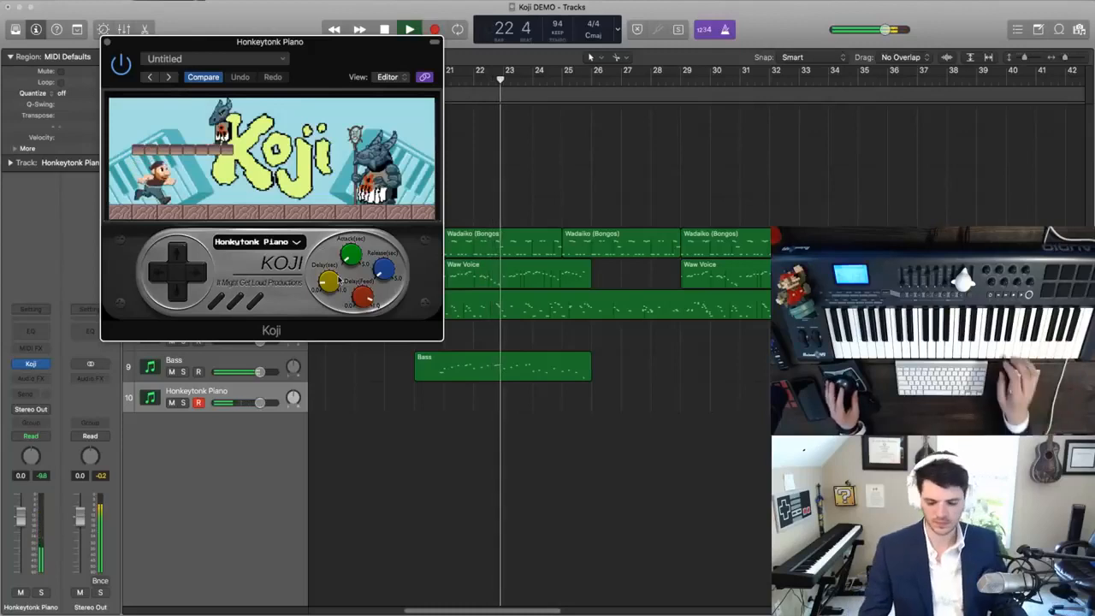
key(space)
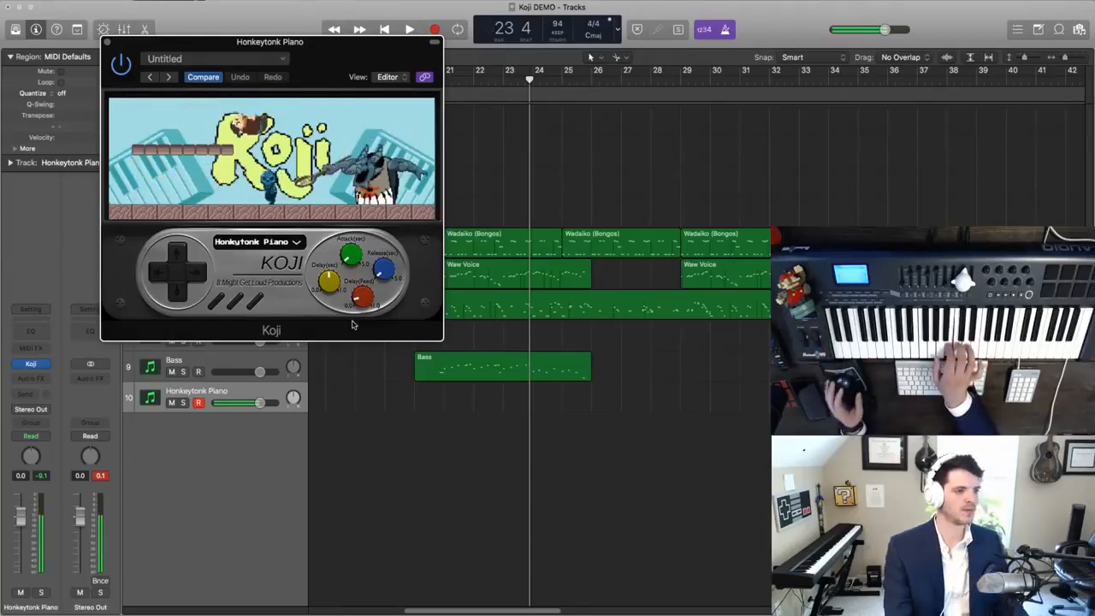
click(539, 370)
key(space)
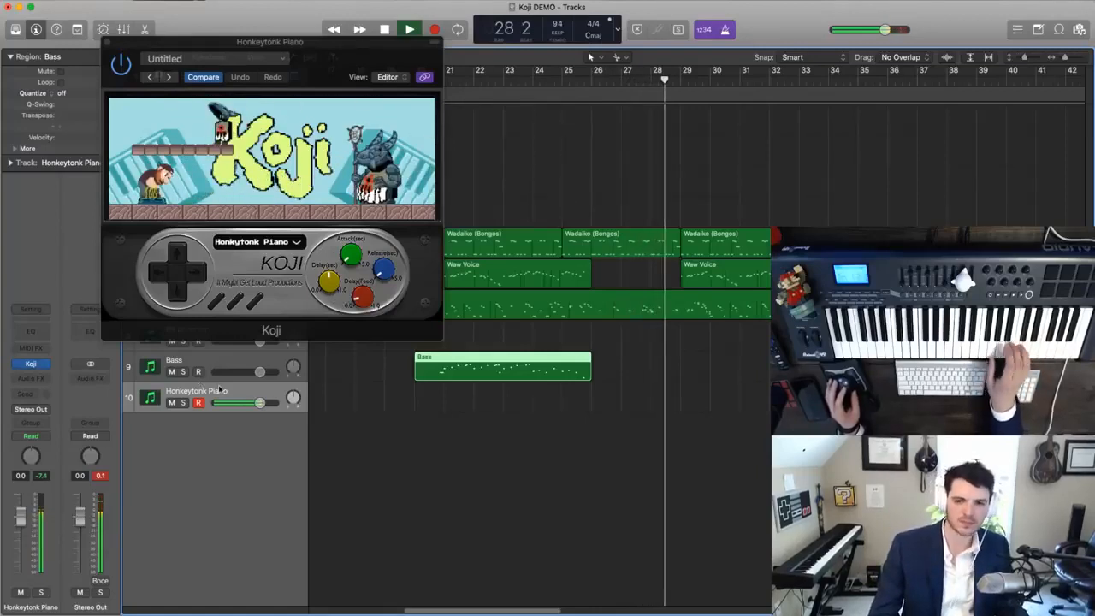
drag(259, 402, 254, 402)
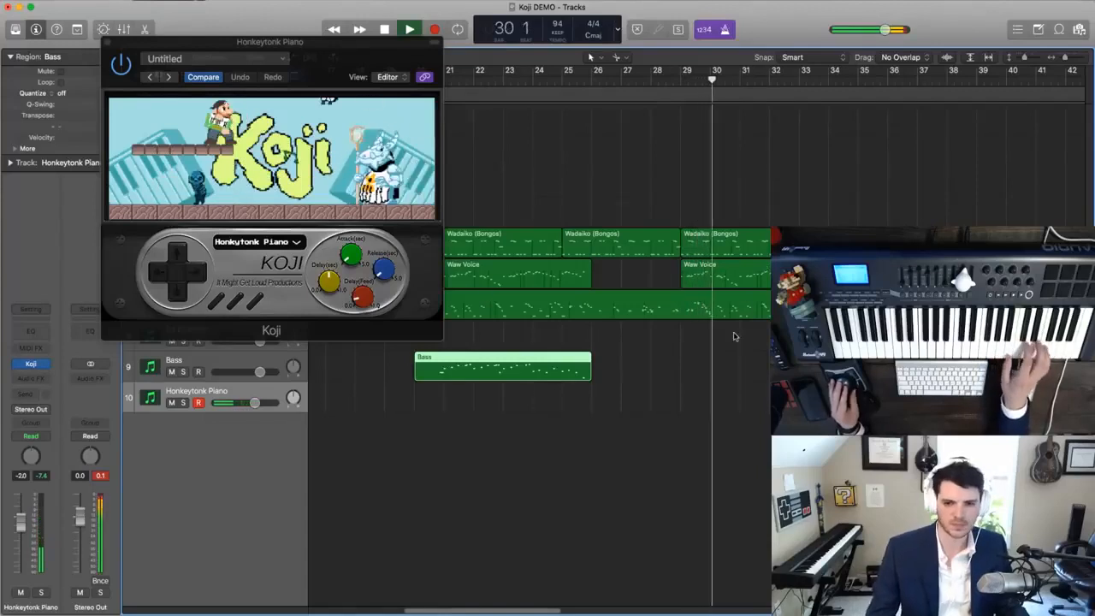
key(space)
- Split the Wadaiko, Waw Voice and Snare regions at bar 30, and move the Wadaiko and Waw Voice parts from bar 29 one bar later
drag(741, 332, 742, 219)
click(713, 300)
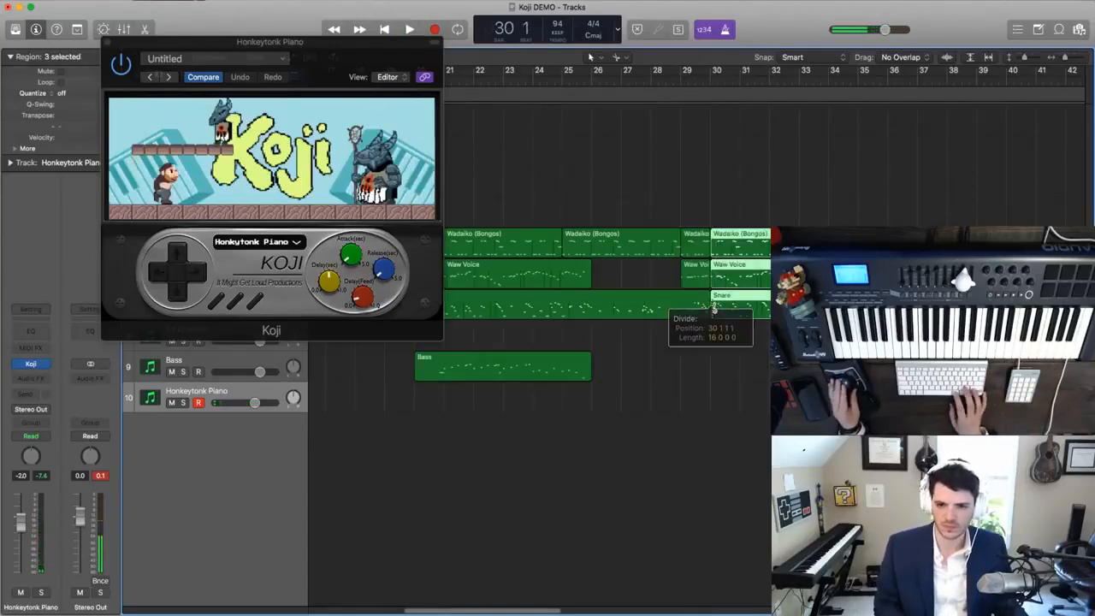
drag(671, 270, 786, 248)
click(672, 205)
- Shift the Wadaiko (Bongos) region at bar 25 about one bar later so it ends near bar 30
drag(700, 249, 709, 256)
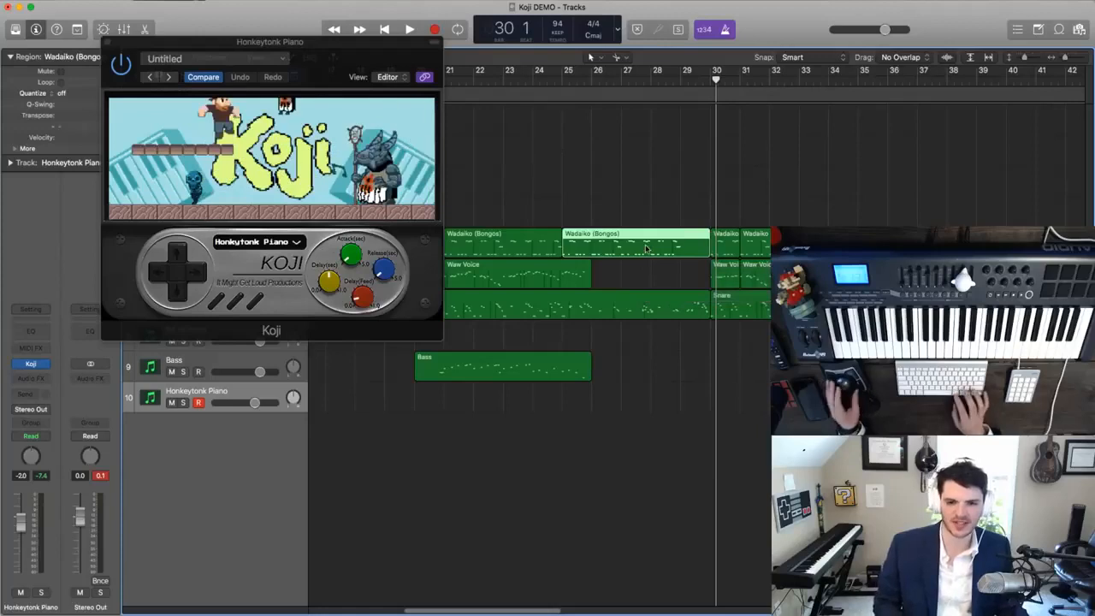
click(587, 249)
drag(708, 249, 664, 250)
key(Return)
- Split the preceding Wadaiko region at bar 24, fill bar 25 with a copy of its last bar, and align the next region to bar 26
super+click(537, 243)
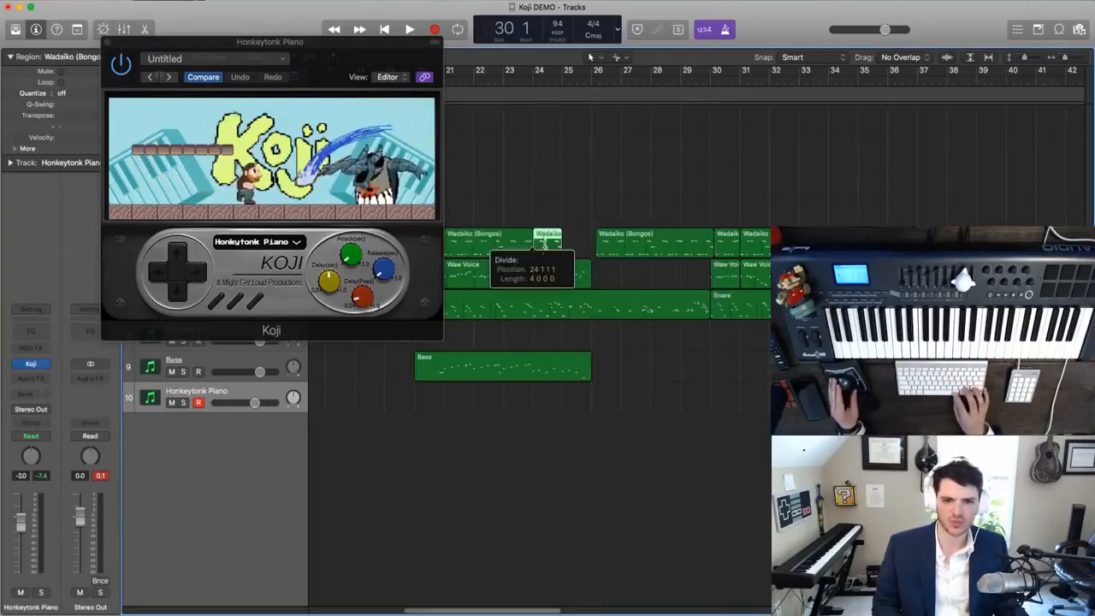
drag(547, 244, 579, 247)
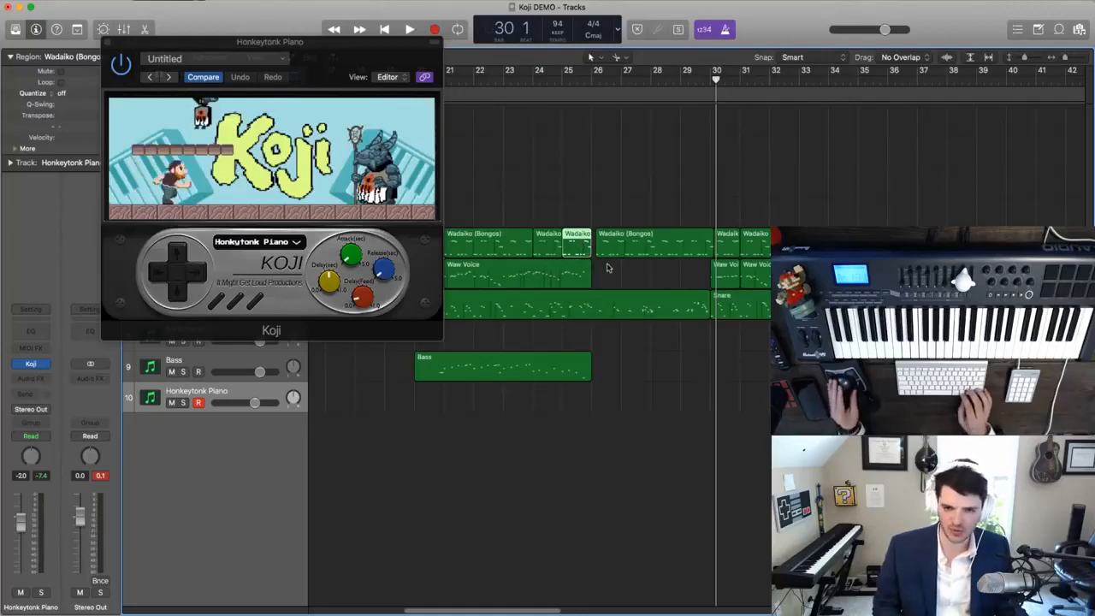
drag(612, 254, 608, 254)
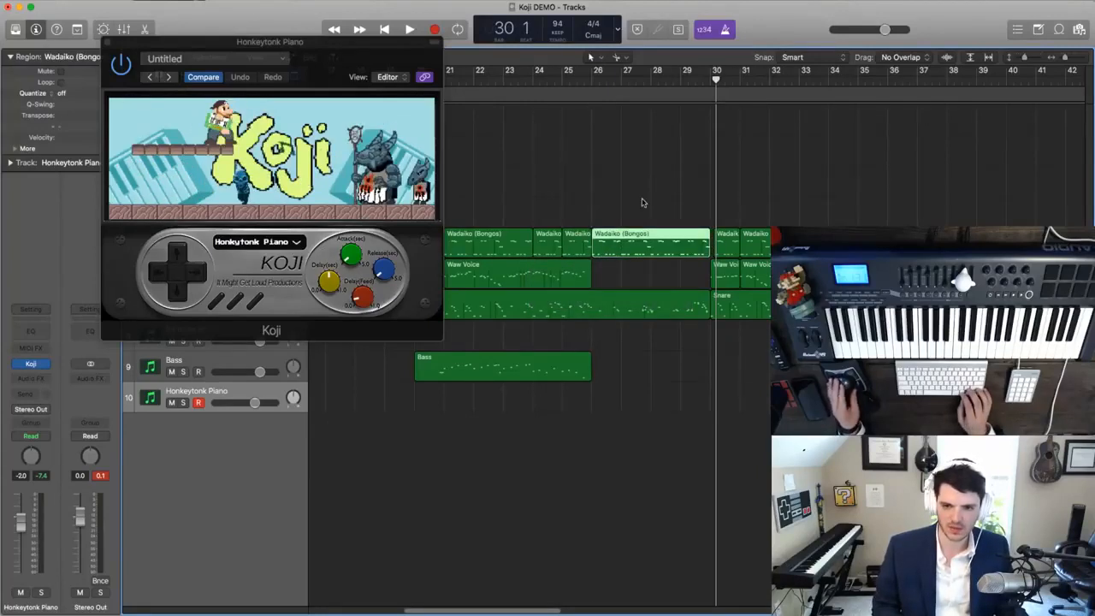
- Try to align the split Wadaiko pieces at bar 30, and remove the Wadaiko regions from bar 30 onward
click(734, 239)
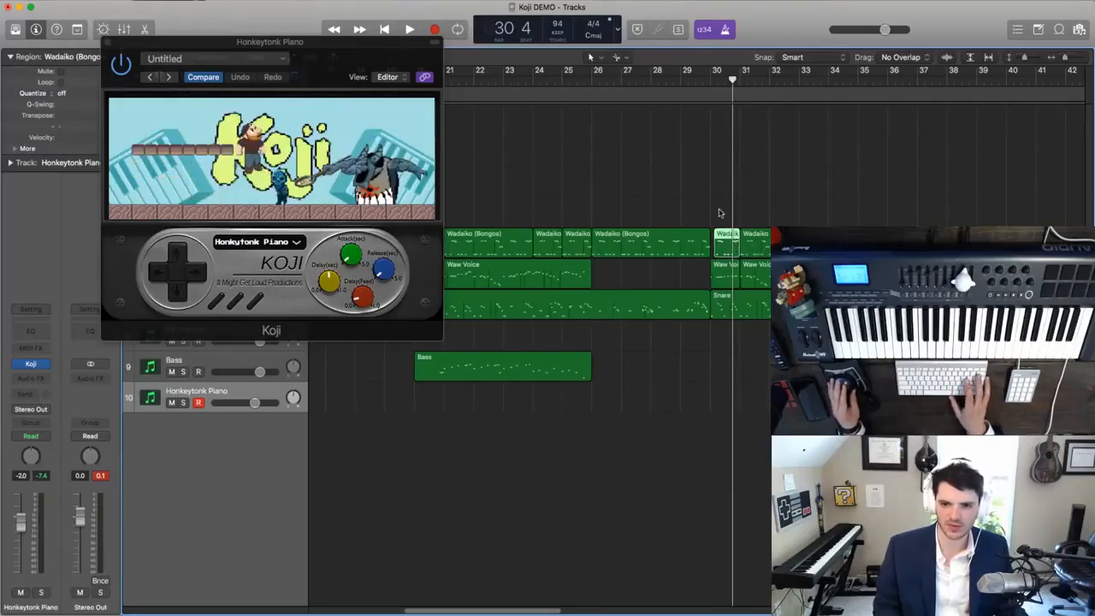
drag(733, 246, 716, 254)
key(super+Right)
key(super+Right)
key(super+Right)
key(super+Right)
click(751, 246)
key(super+Left)
key(super+Left)
key(super+Left)
key(super+Left)
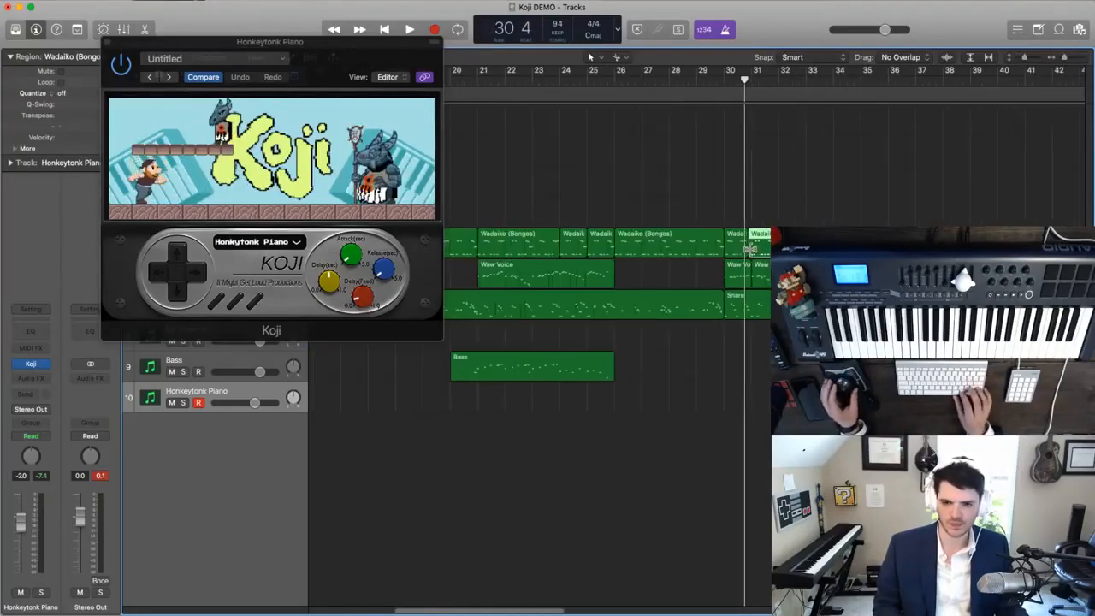
key(super+Left)
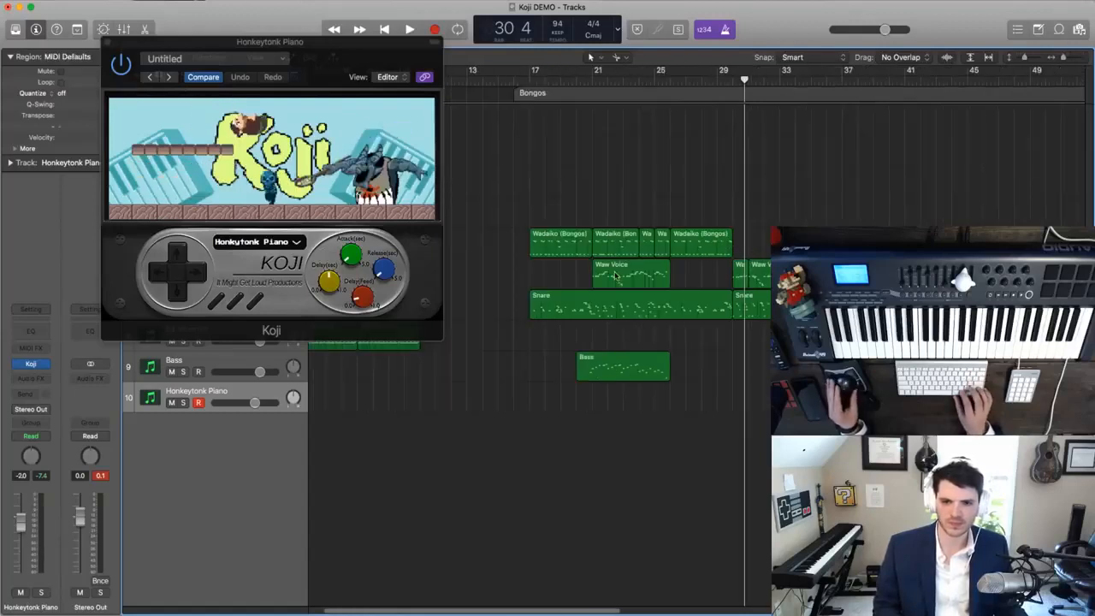
- Join the Wadaiko pieces between bars 21 and 26 into one region and place a copy of it at bar 30
drag(601, 218, 796, 246)
key(super+Right)
key(super+Right)
key(super+Right)
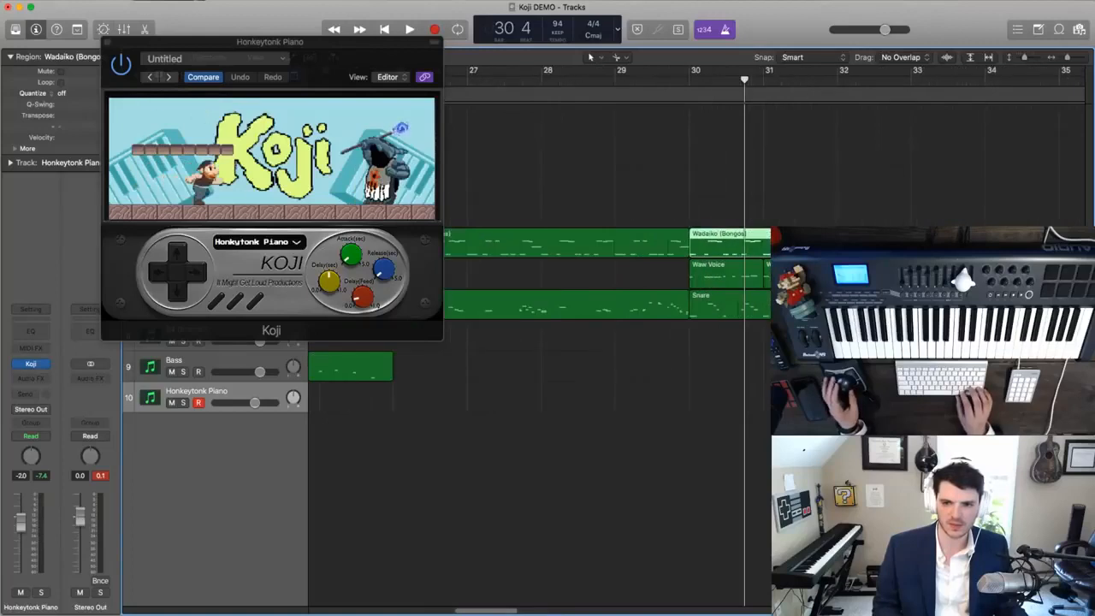
key(super+Left)
key(super+Left)
key(comma)
key(comma)
key(comma)
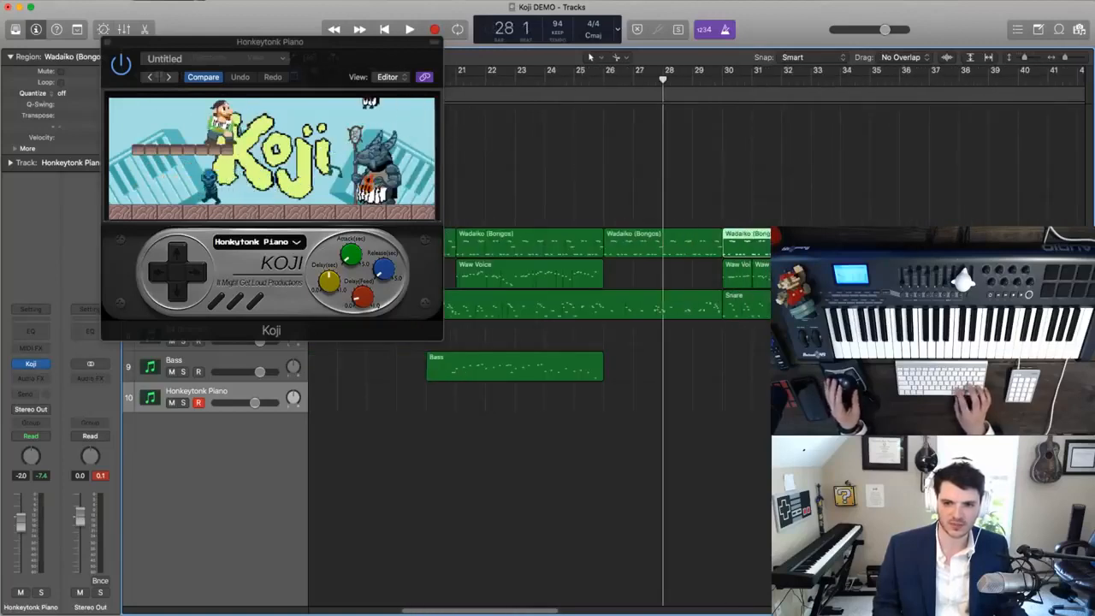
- Split the Snare region at bar 26, undoing a first cut placed slightly too early
click(804, 304)
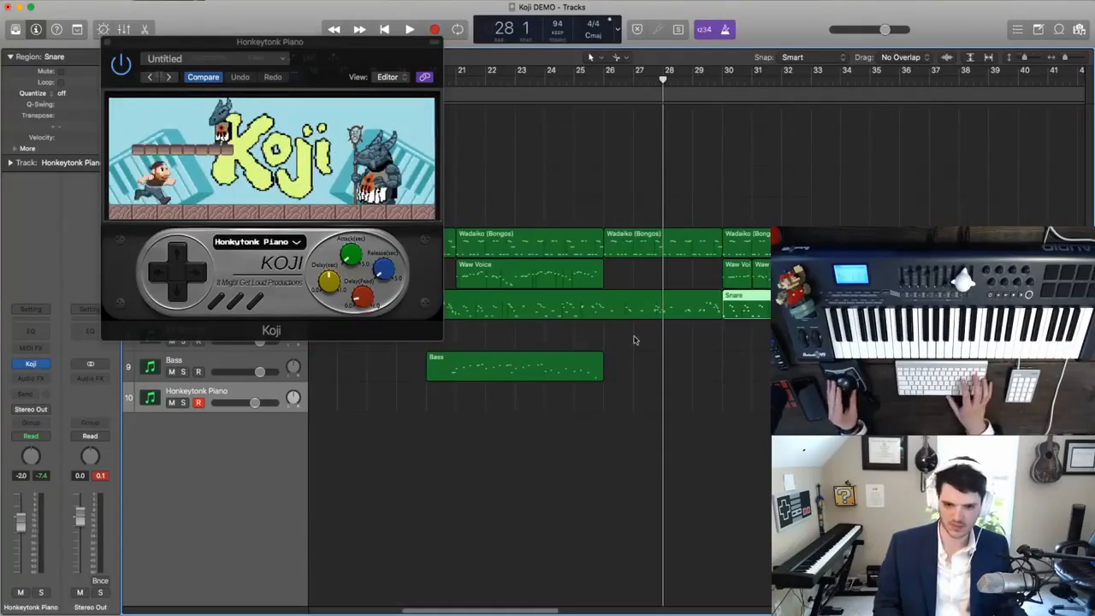
super+click(600, 301)
key(Return)
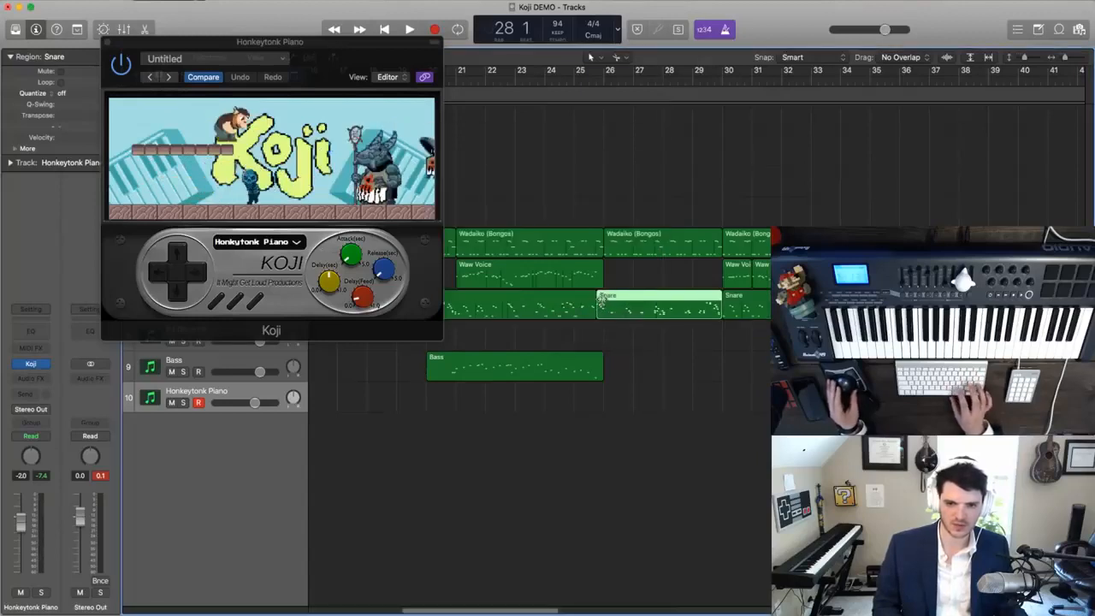
key(super+z)
super+click(604, 303)
scroll(605, 282, left, 1)
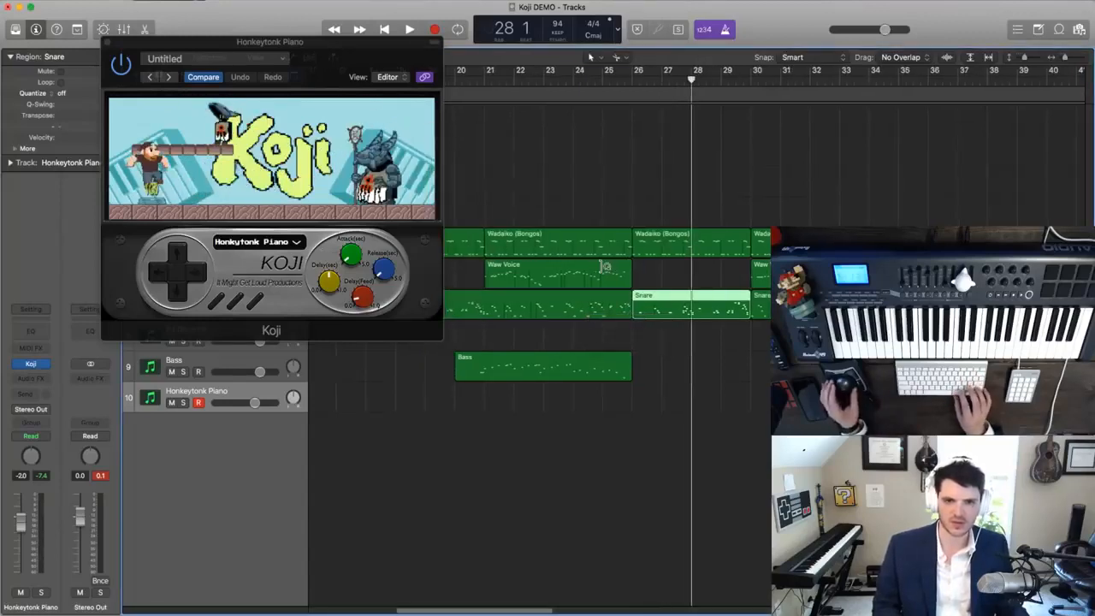
- Create a marker at bar 17 and name it Intro
scroll(605, 267, left, 2)
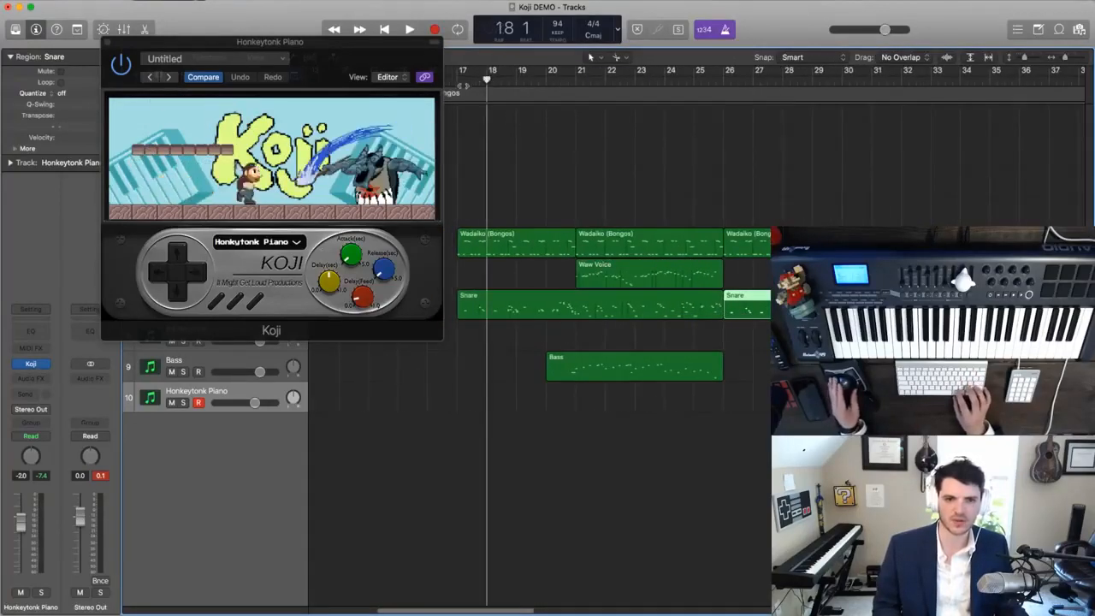
key(comma)
key(alt+apostrophe)
double_click(468, 95)
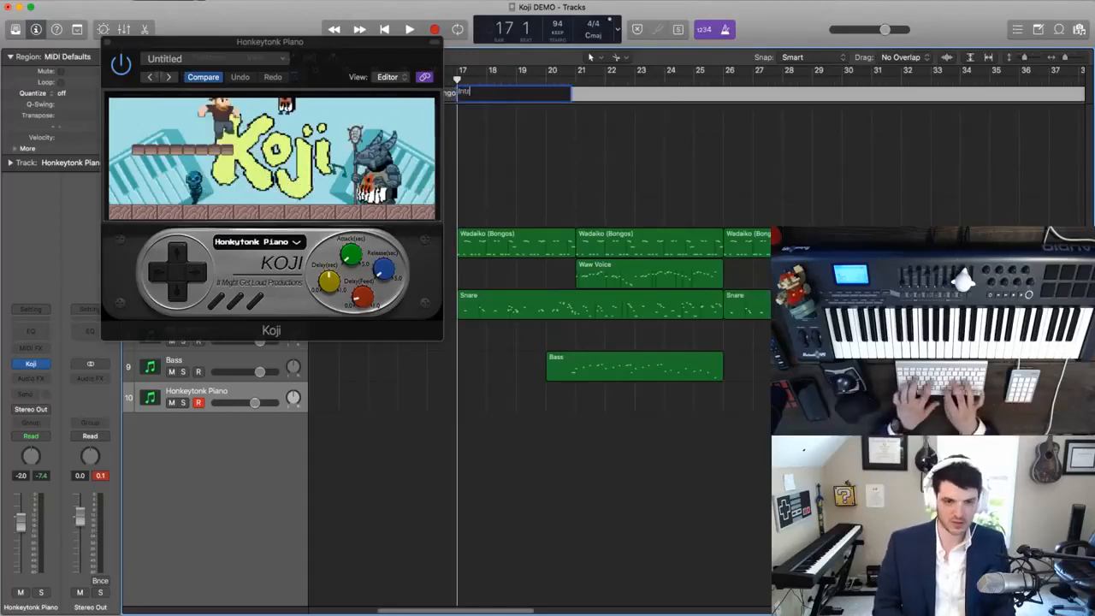
- Create a marker at bar 21 and name it A
key(period)
key(period)
key(period)
key(alt+apostrophe)
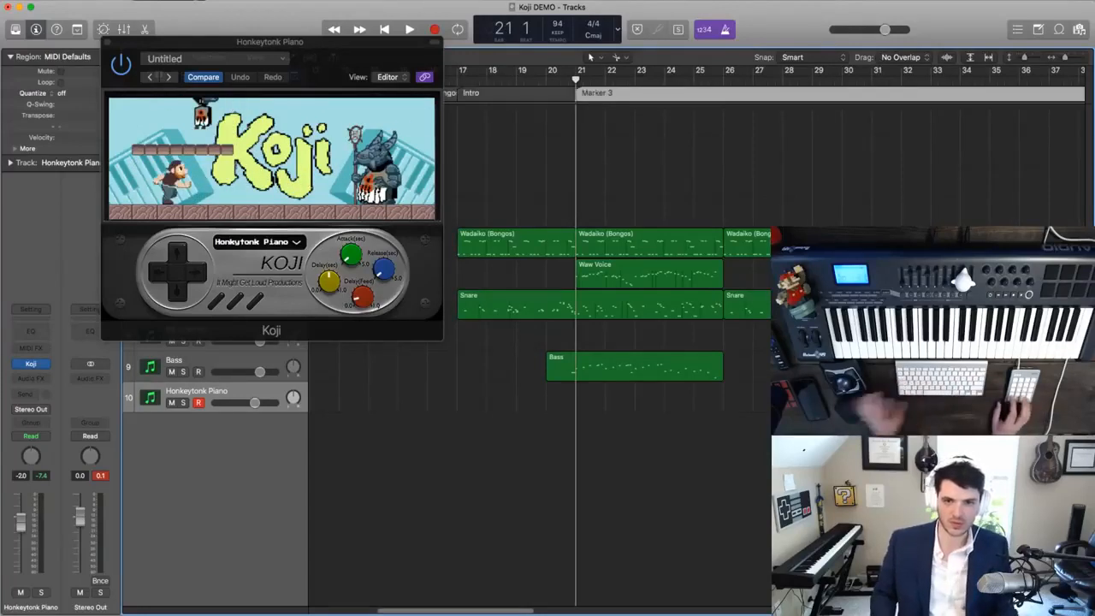
double_click(590, 94)
text(A)
key(Return)
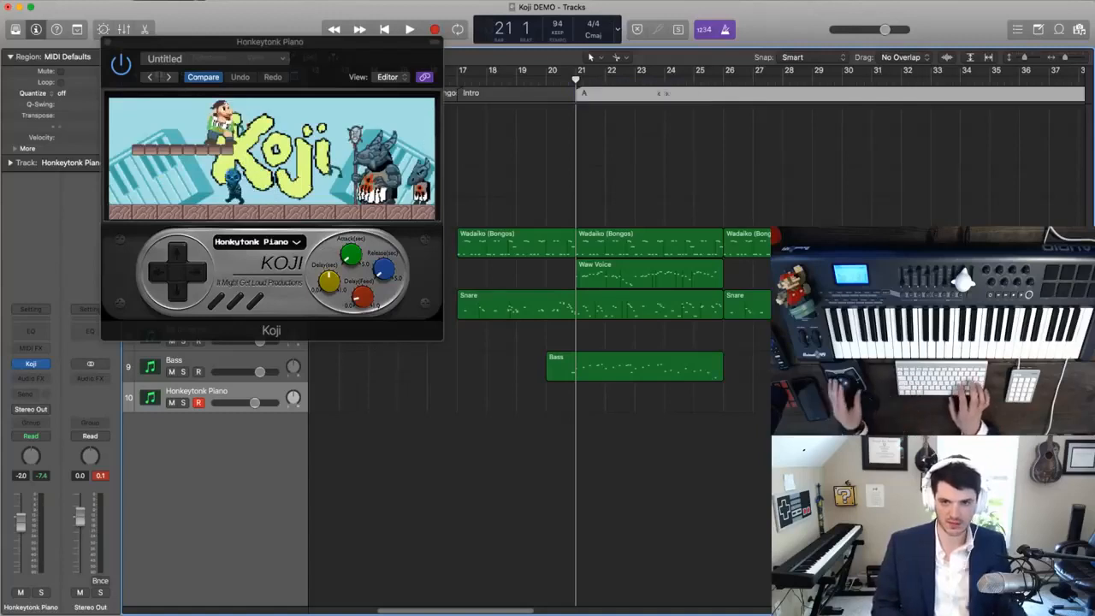
- Create a marker named Instr at bar 26 and one named A' at bar 30
key(period)
key(period)
key(period)
key(period)
key(period)
key(alt+apostrophe)
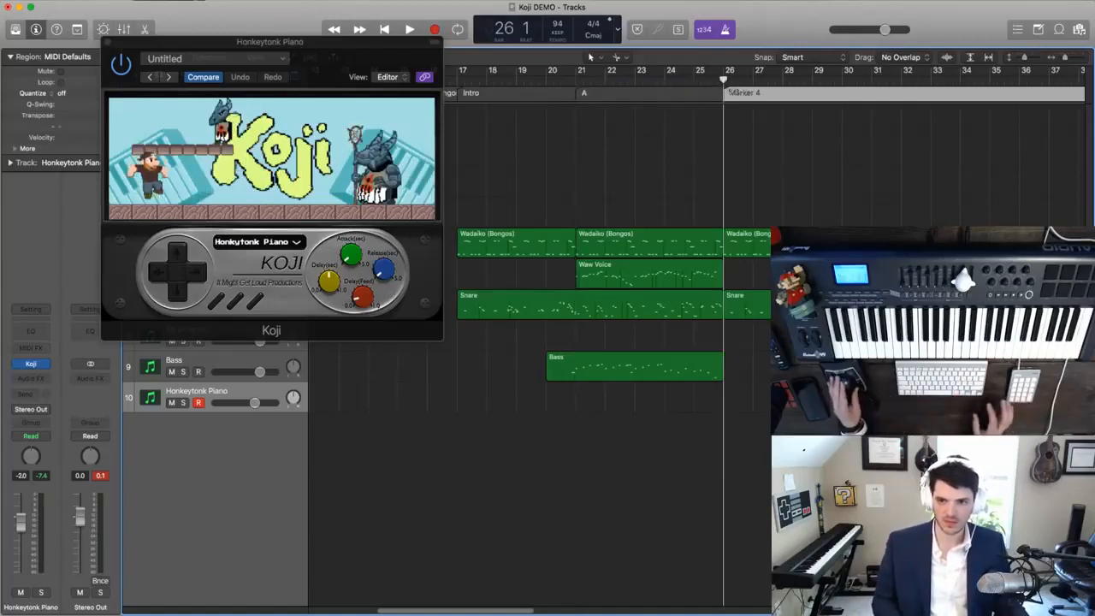
key(shift+apostrophe)
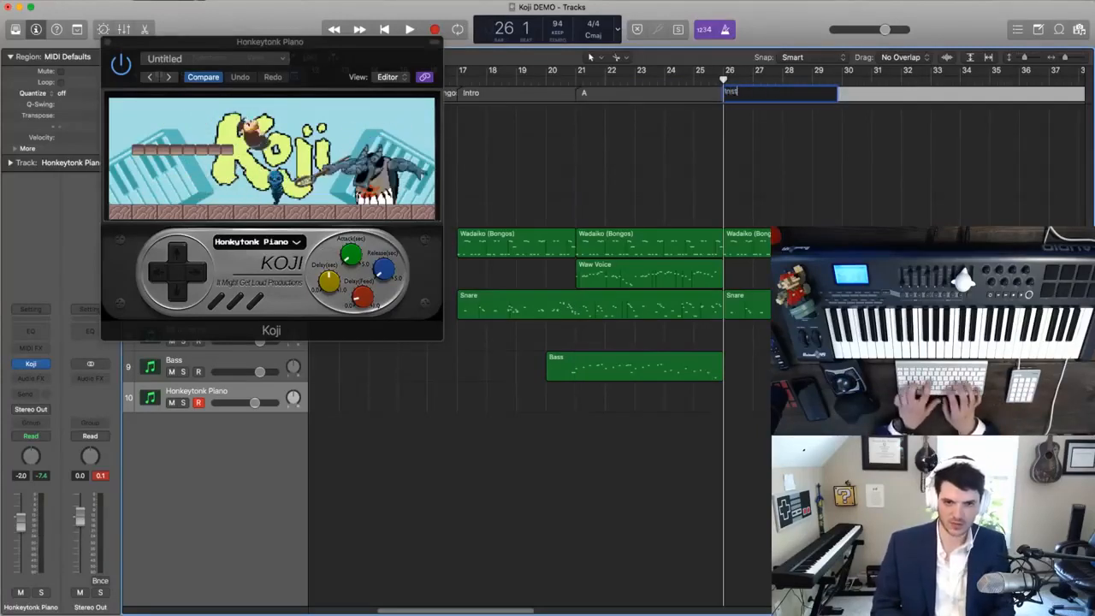
text(Instr)
text(A')
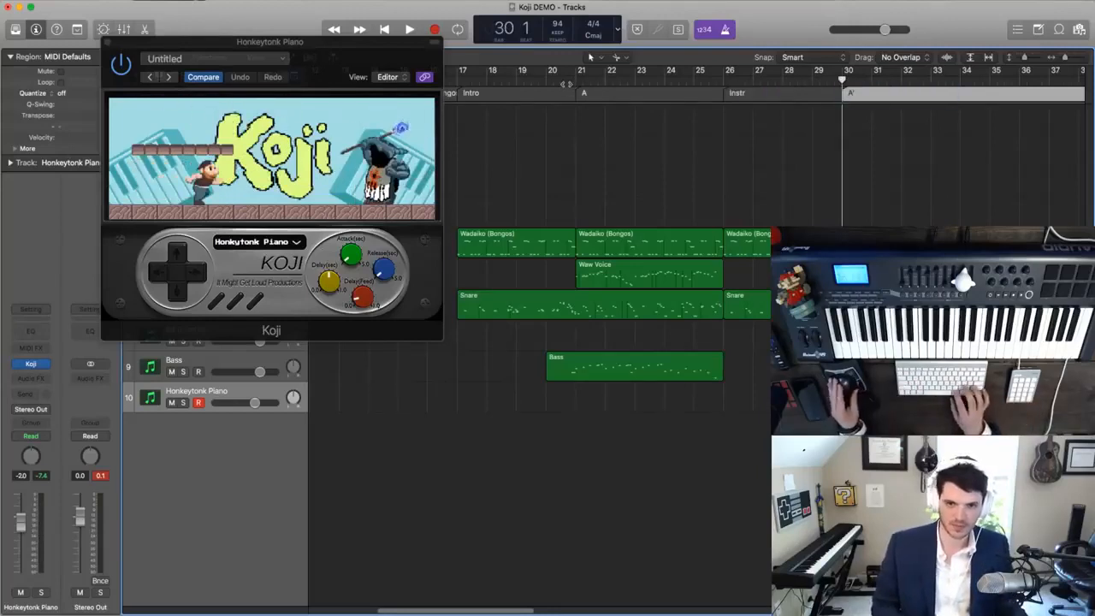
- Place the playhead at bar 21 and briefly play the start of section A
click(567, 82)
key(period)
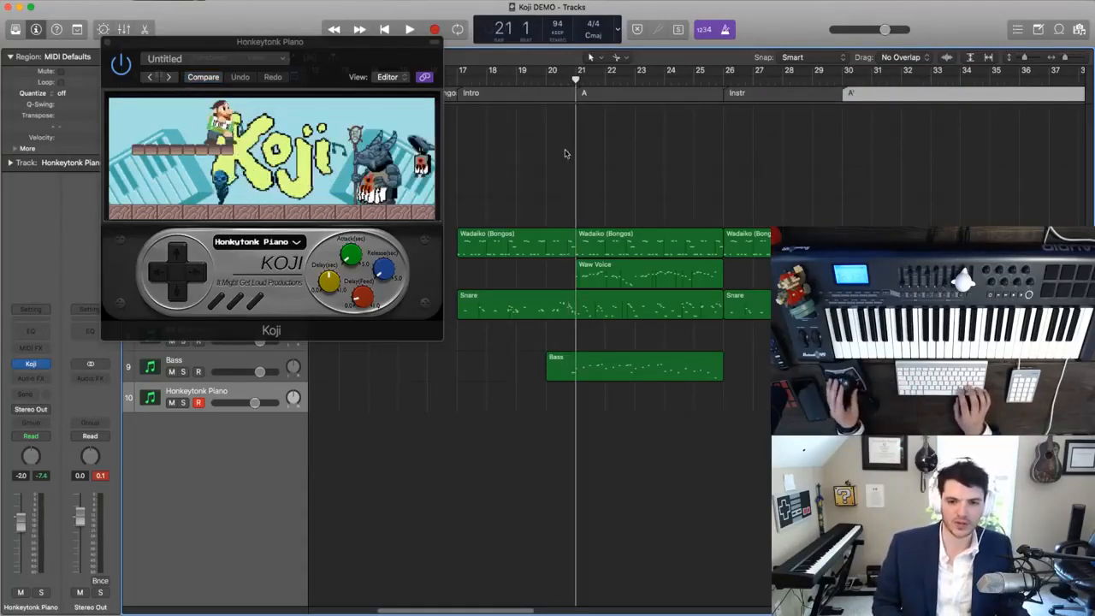
key(space)
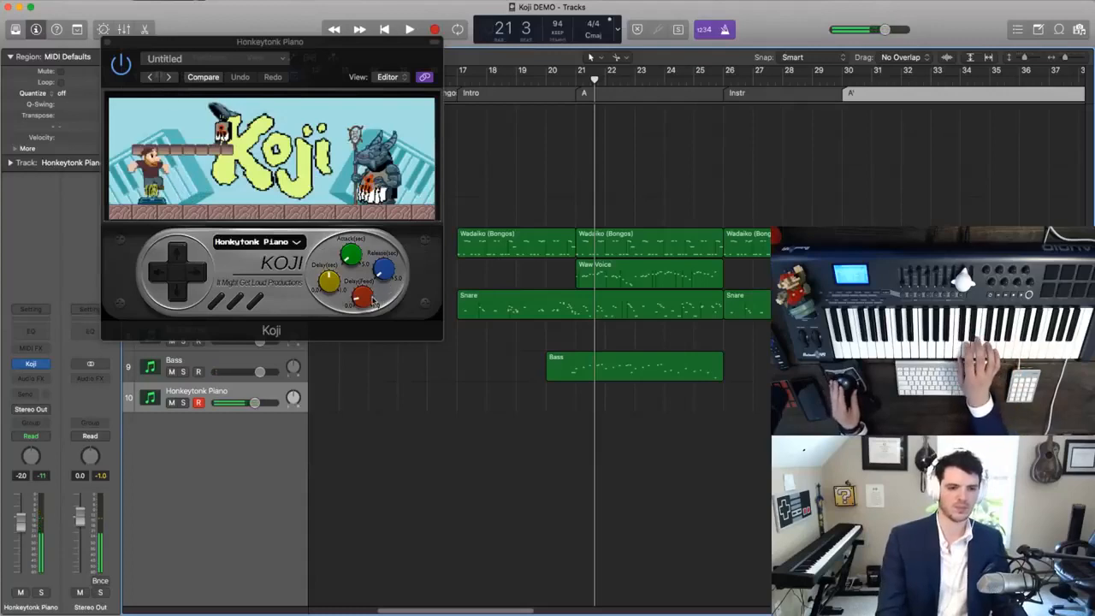
- Turn both Koji delay controls down to zero and set the Honkeytonk Piano track's volume to -4.5 dB
click(348, 312)
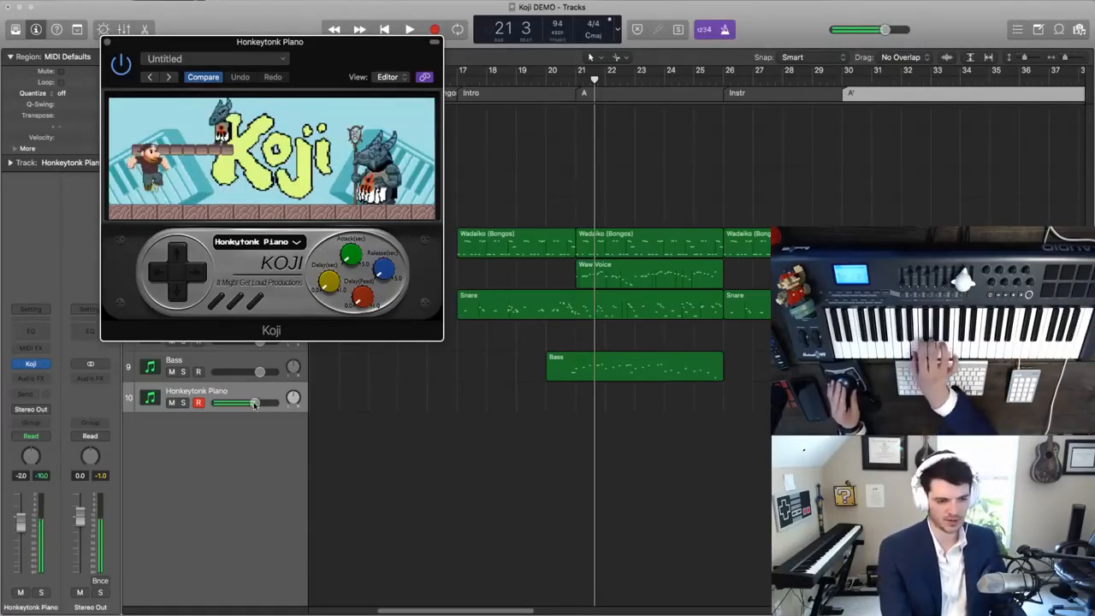
drag(246, 404, 241, 404)
- Return the playhead to bar 21 and play section A with the drier, quieter piano
key(comma)
key(comma)
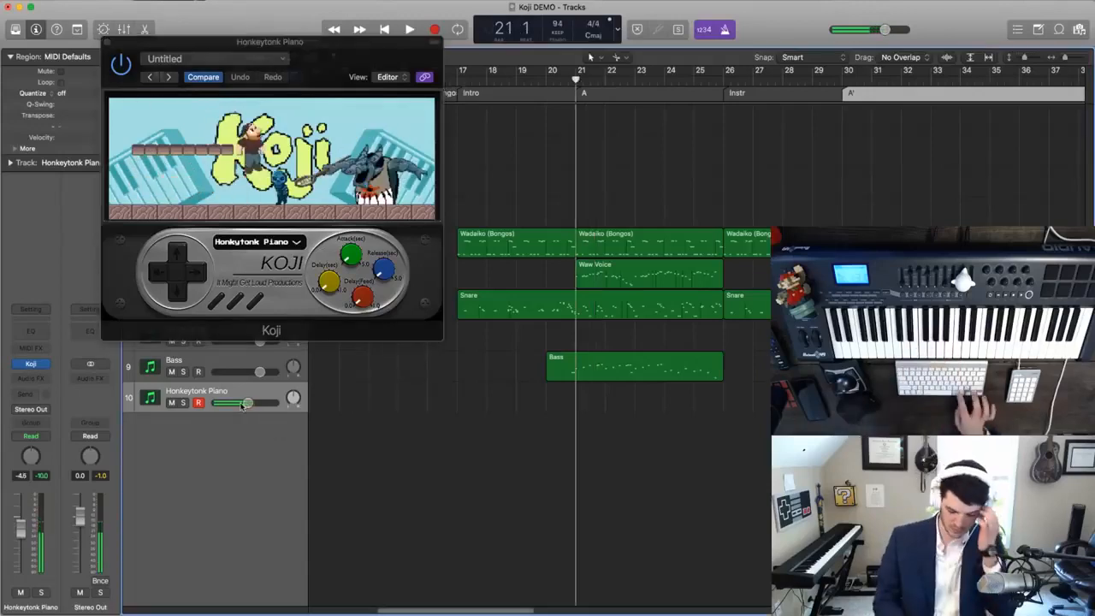
key(space)
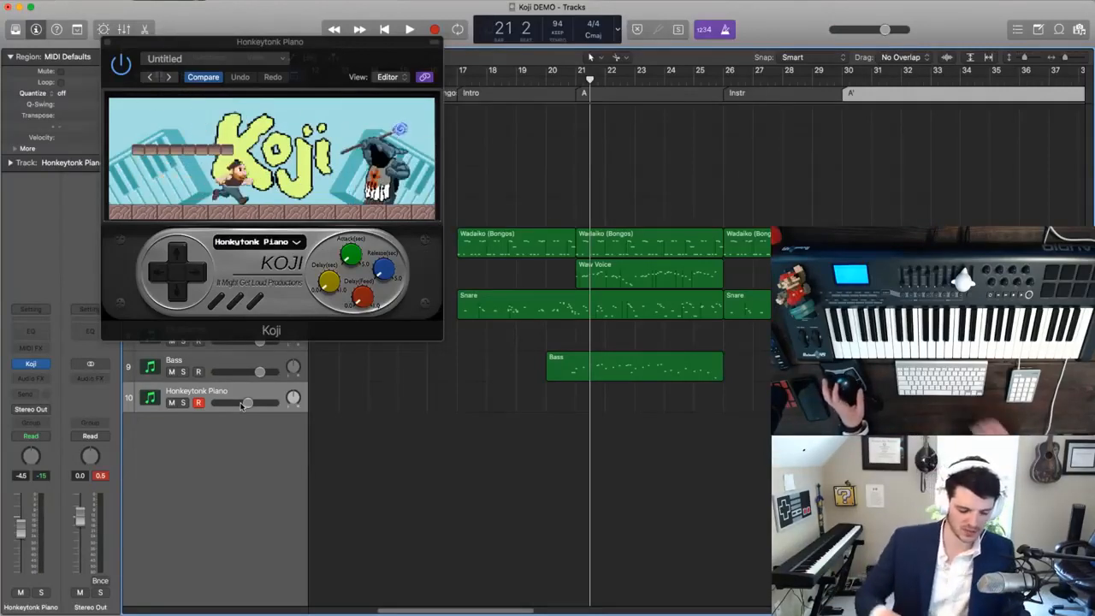
- Play from section A through the Instr section and return the playhead to bar 25
key(comma)
key(space)
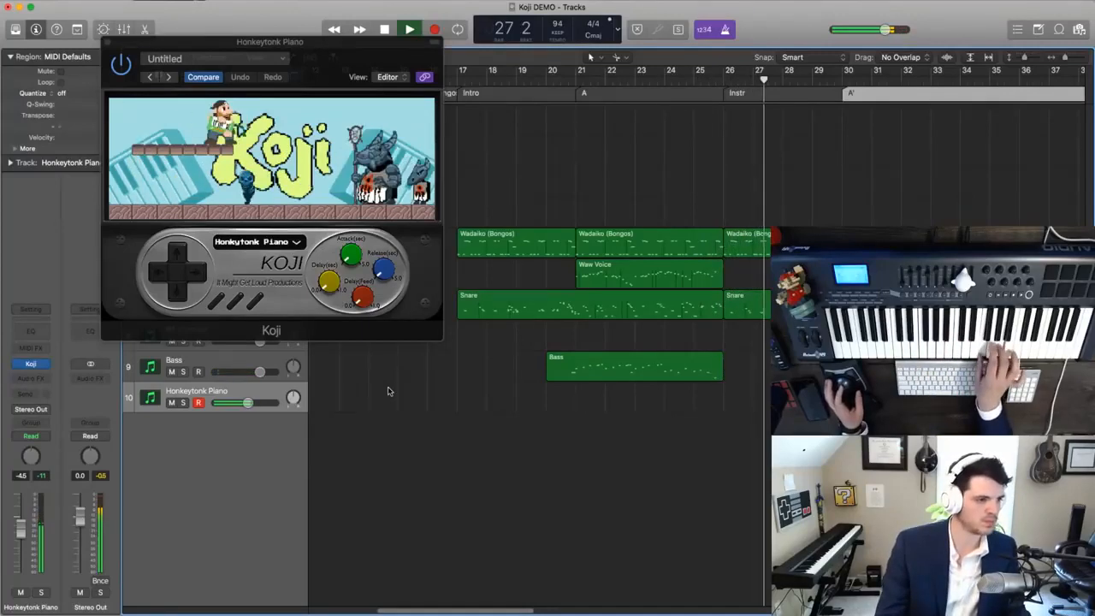
click(702, 83)
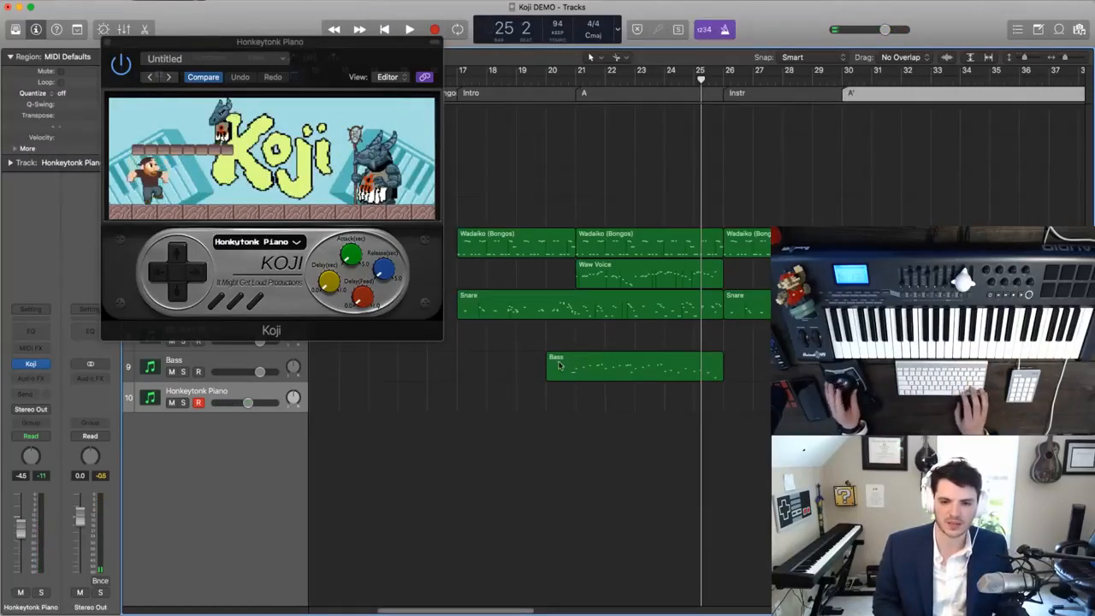
- Reposition the copied Bass region so it starts at bar 29, one bar before the A' marker
click(559, 365)
drag(833, 366, 827, 366)
- Play repeatedly from bar 25 into the Instr section to rehearse the Honkeytonk Piano part
click(724, 80)
key(comma)
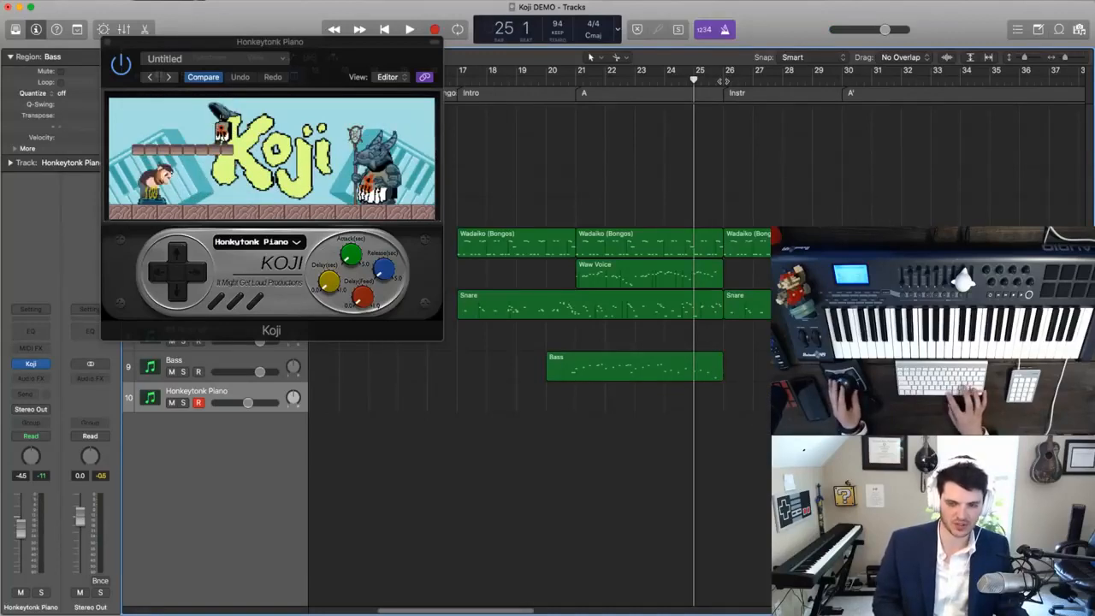
key(space)
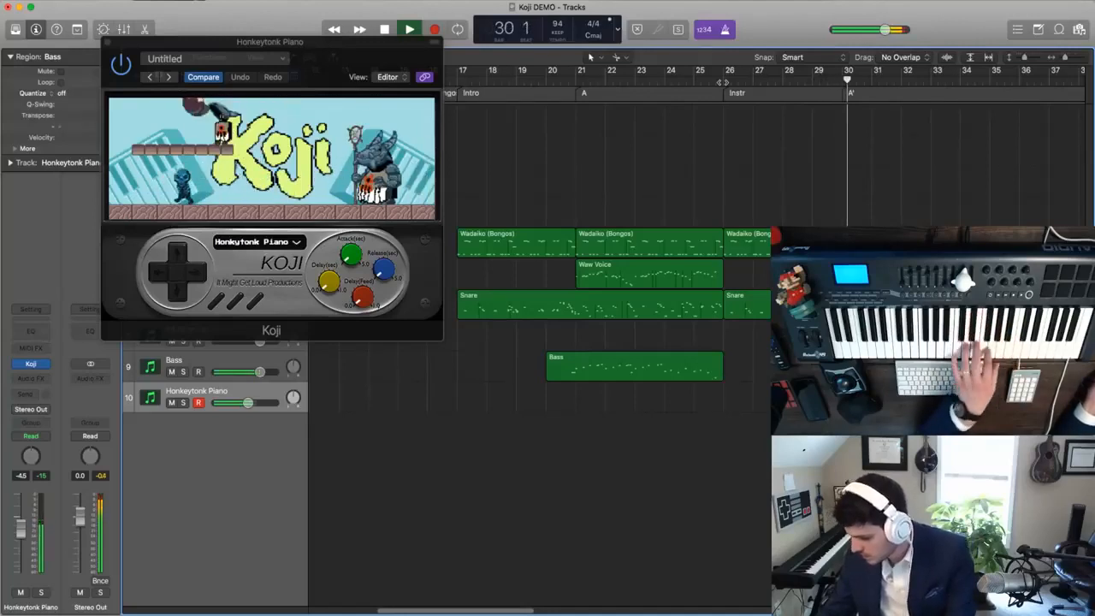
key(space)
key(space)
key(space)
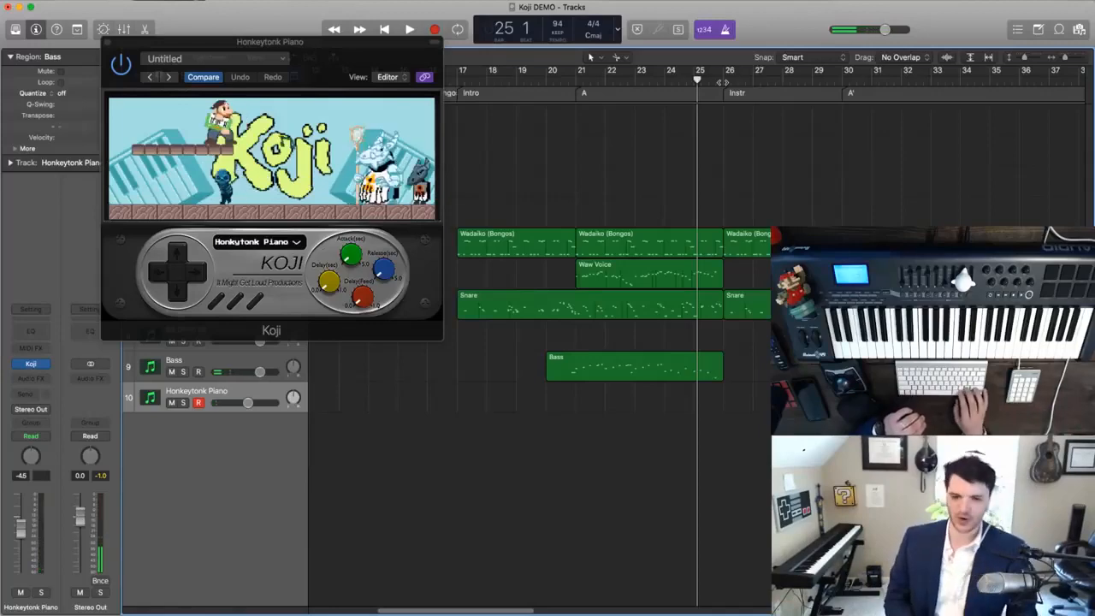
key(space)
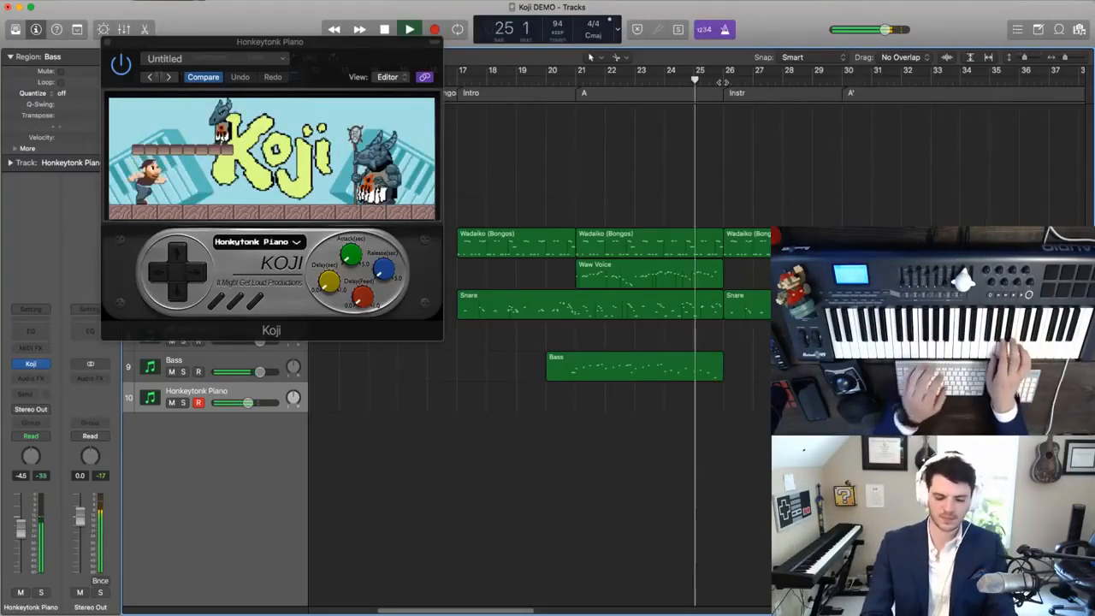
key(space)
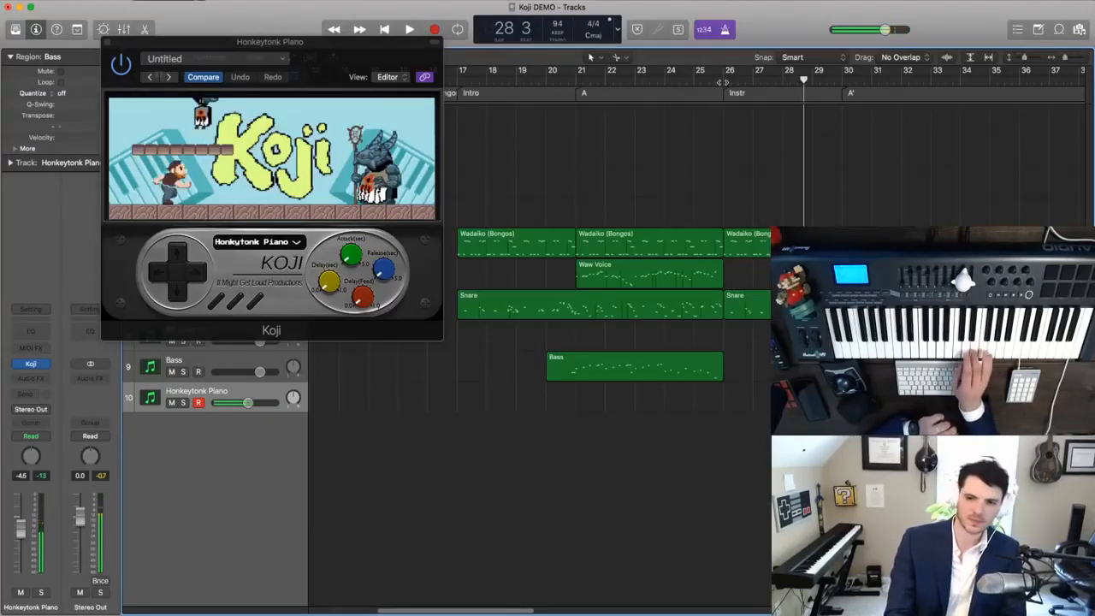
key(comma)
key(comma)
key(comma)
key(comma)
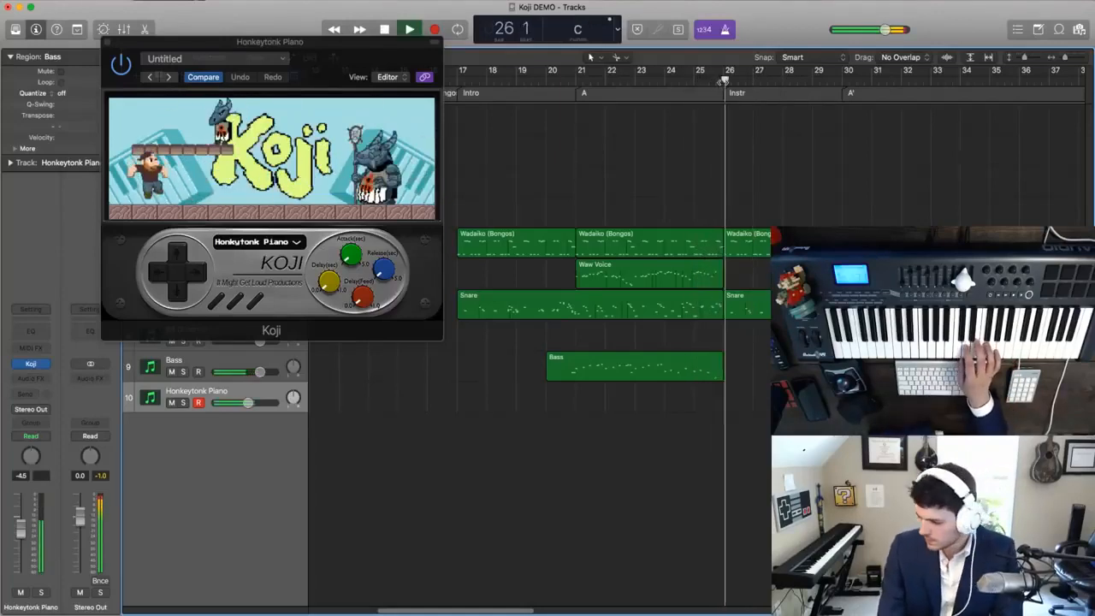
key(space)
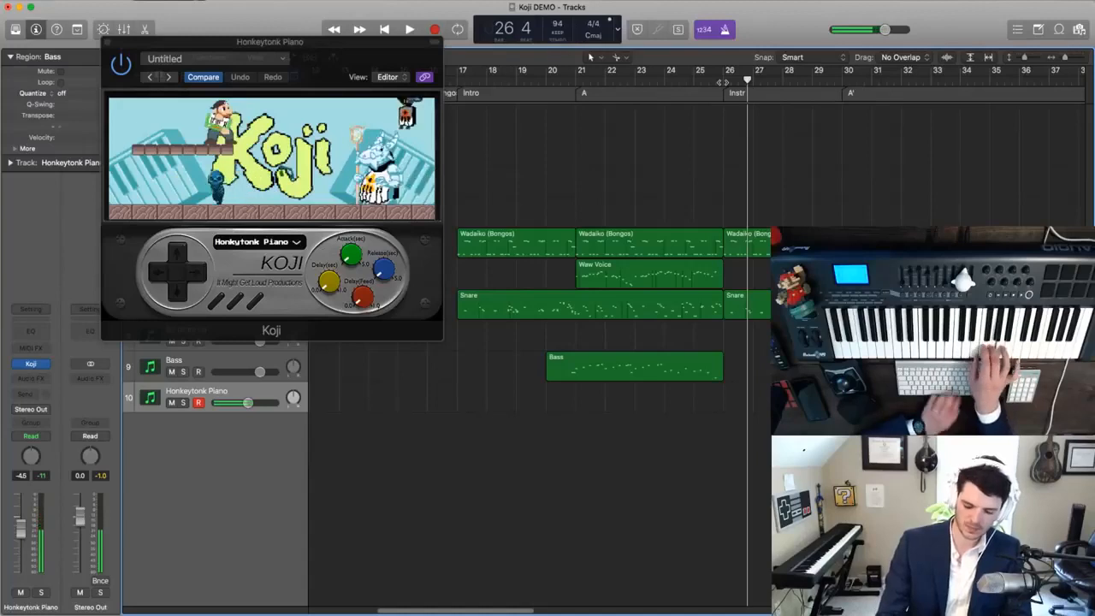
- Try recording several takes of the Honkeytonk Piano part over the Instr section
key(r)
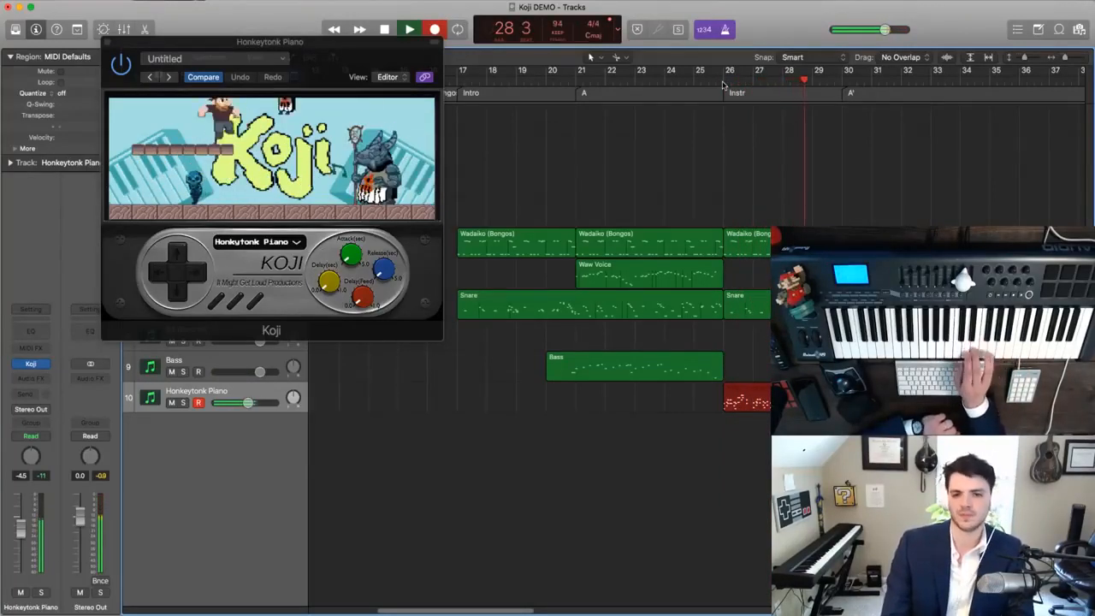
key(space)
key(r)
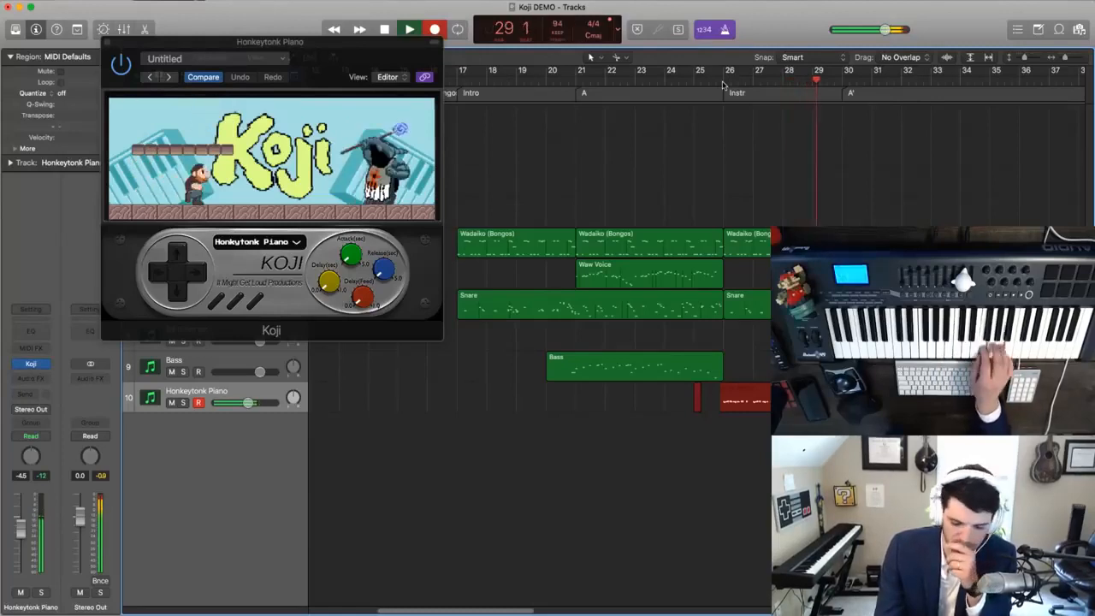
key(space)
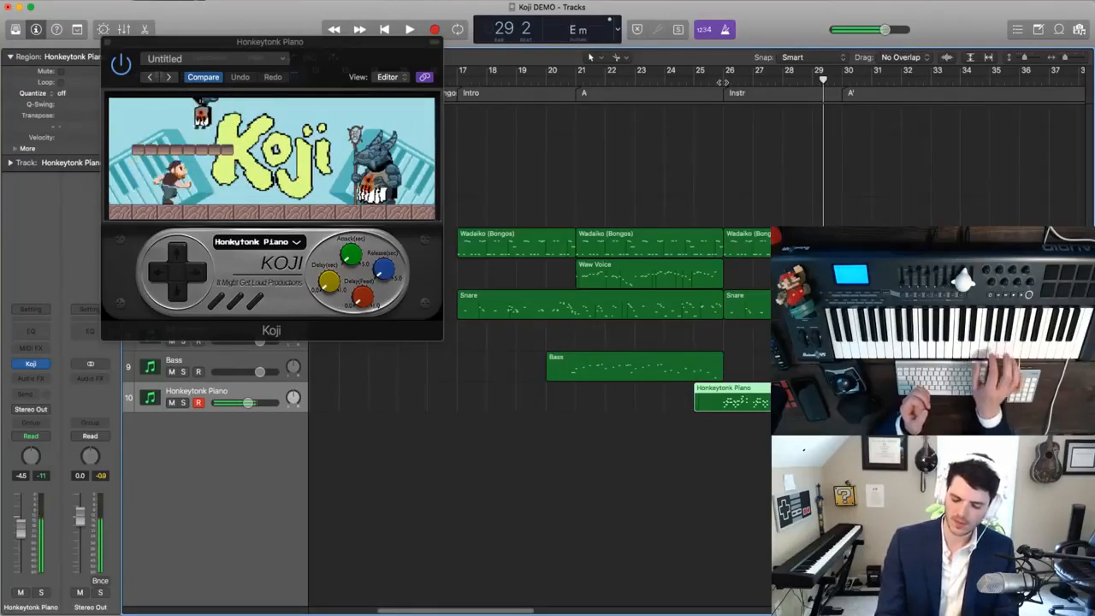
key(shift+space)
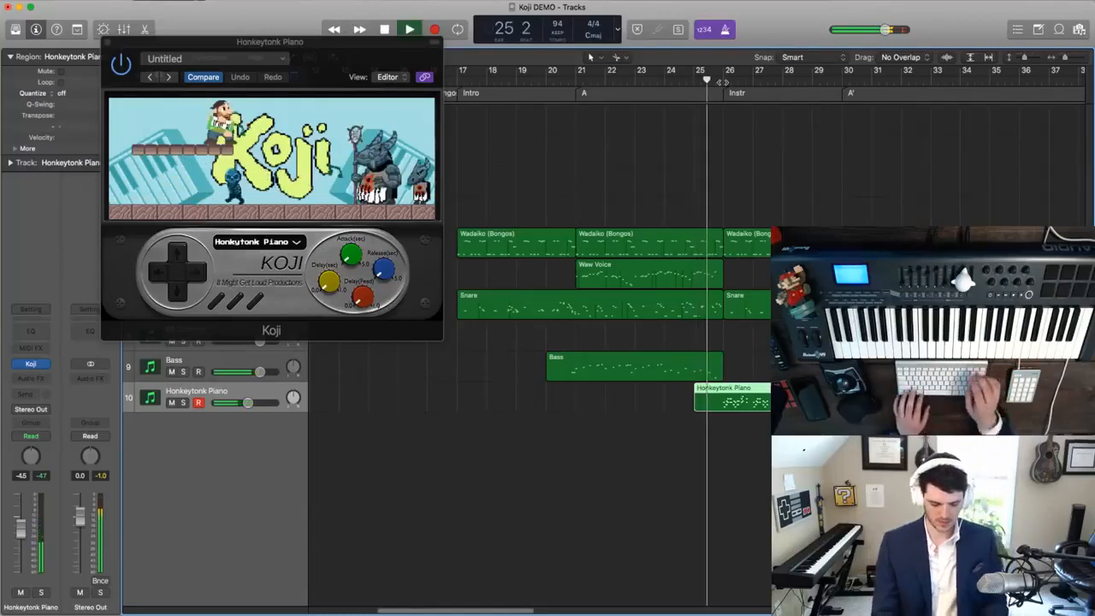
key(r)
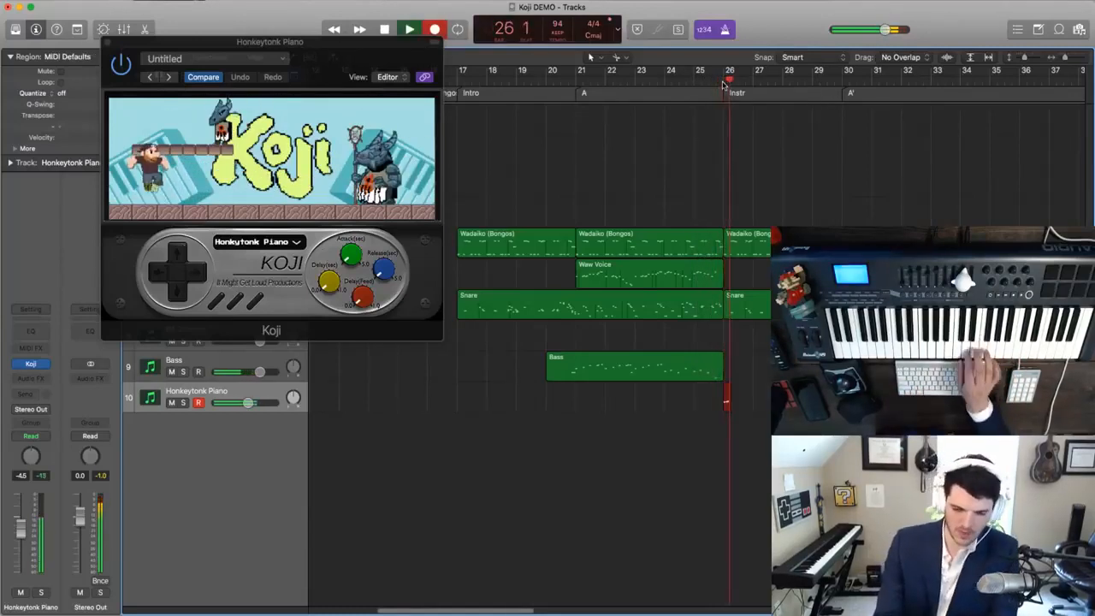
key(space)
- Discard a short piano take and try recording the part again from bar 26 with a lead-in from bar 25
click(722, 82)
key(r)
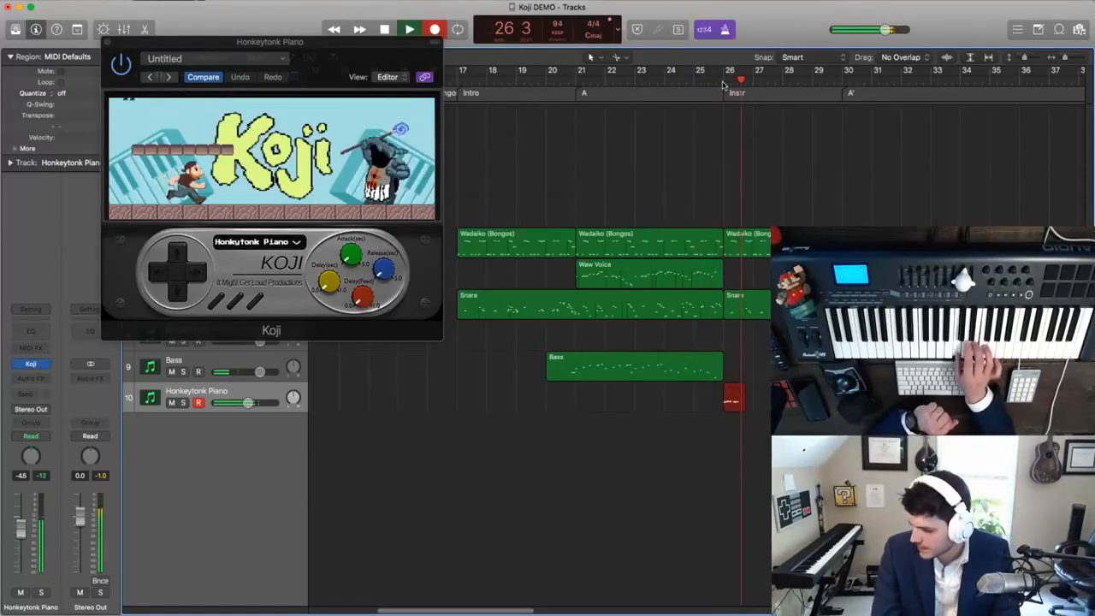
key(space)
key(super+period)
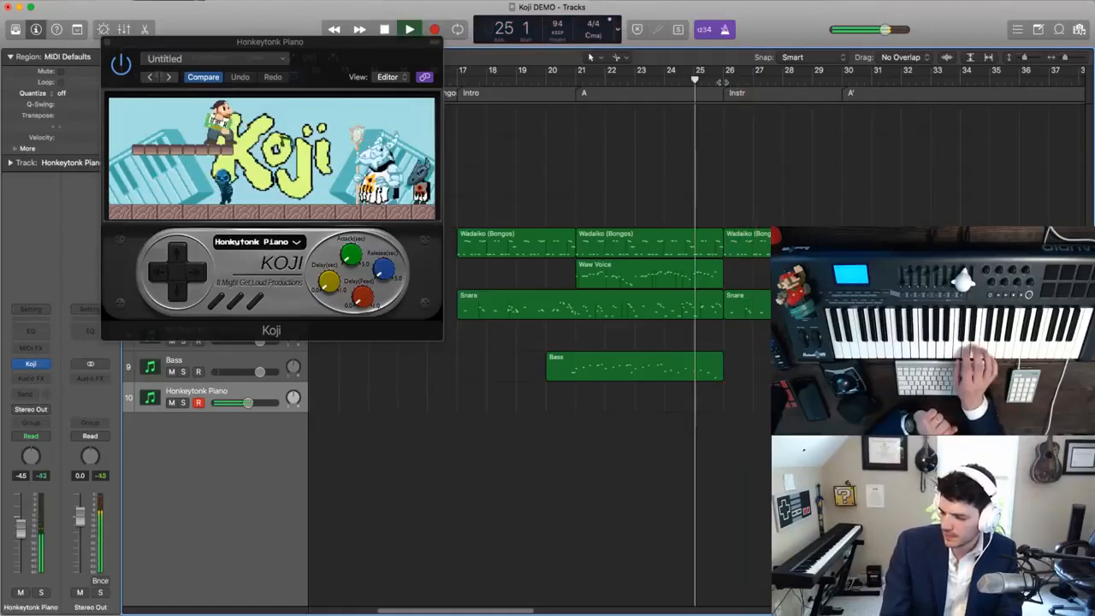
key(comma)
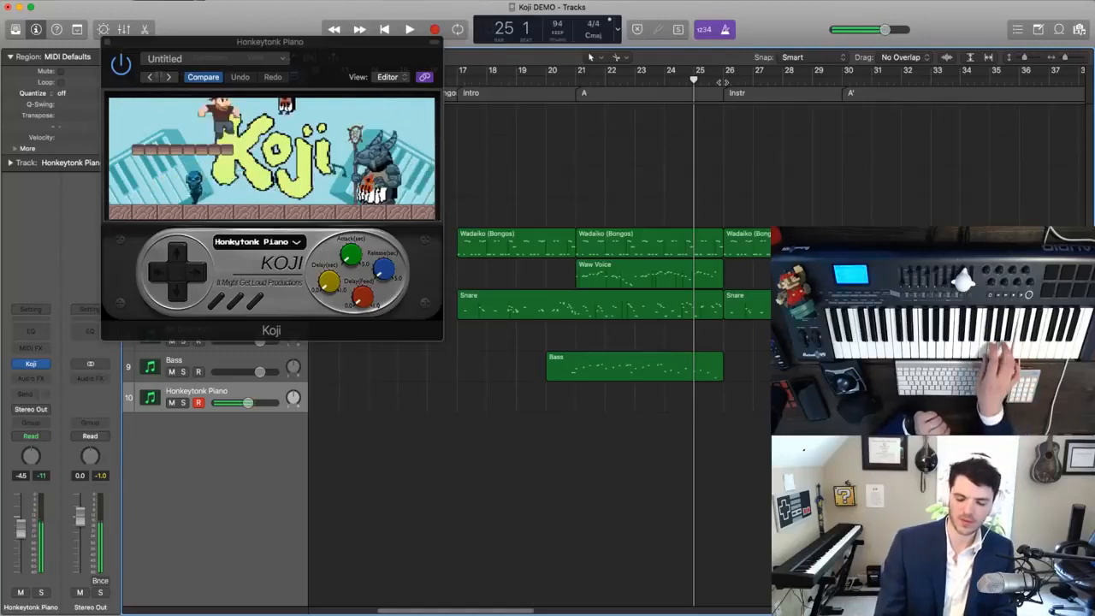
key(r)
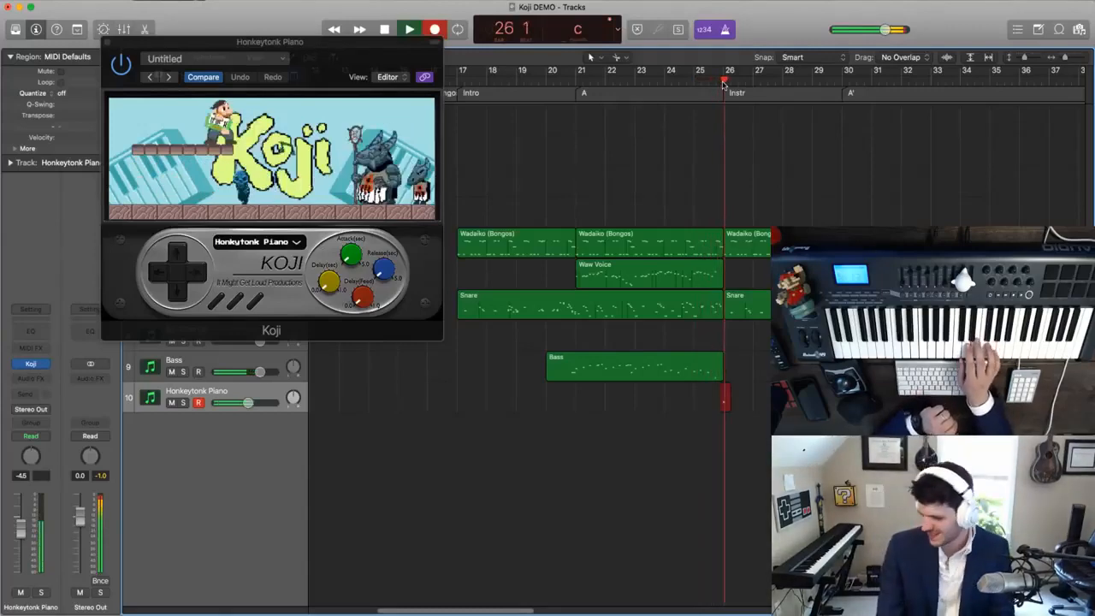
key(super+period)
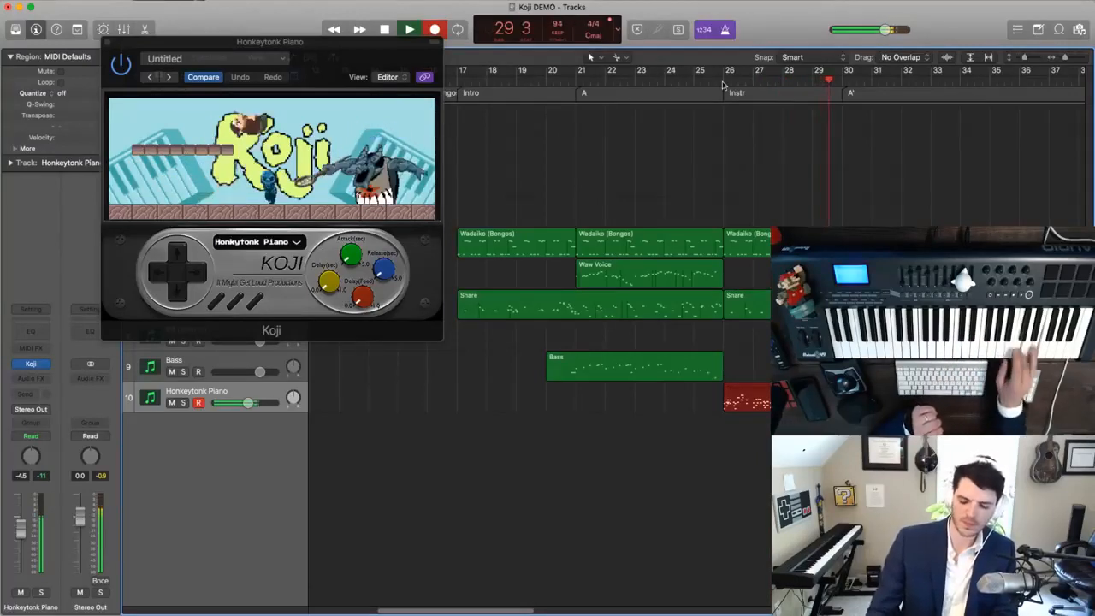
key(space)
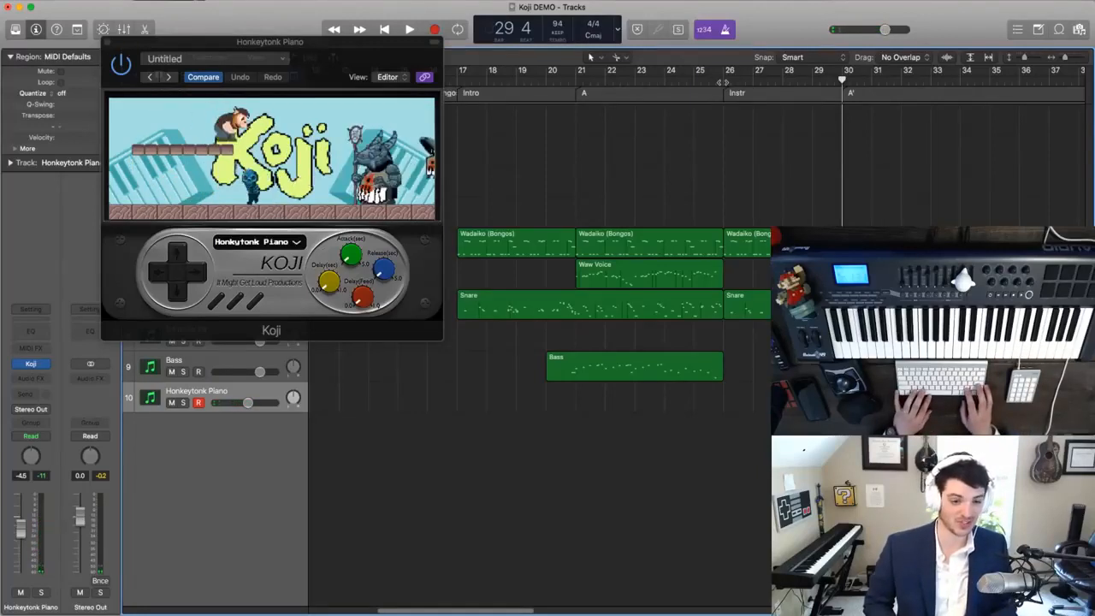
- Record a full Instr-section piano take and a one-bar take from bar 26, undoing each one
key(r)
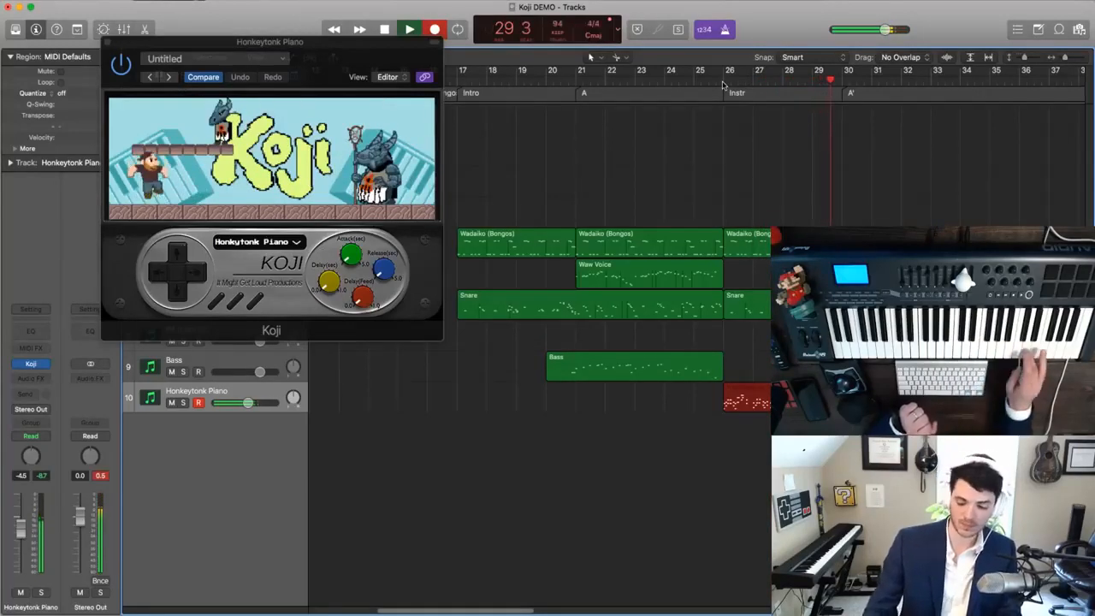
key(space)
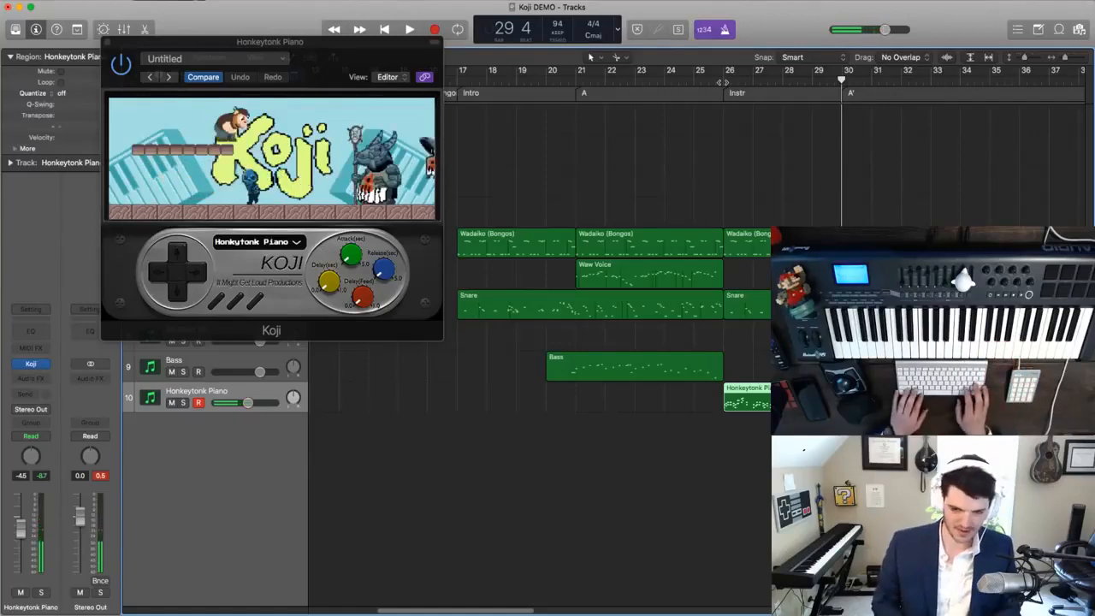
key(super+z)
key(r)
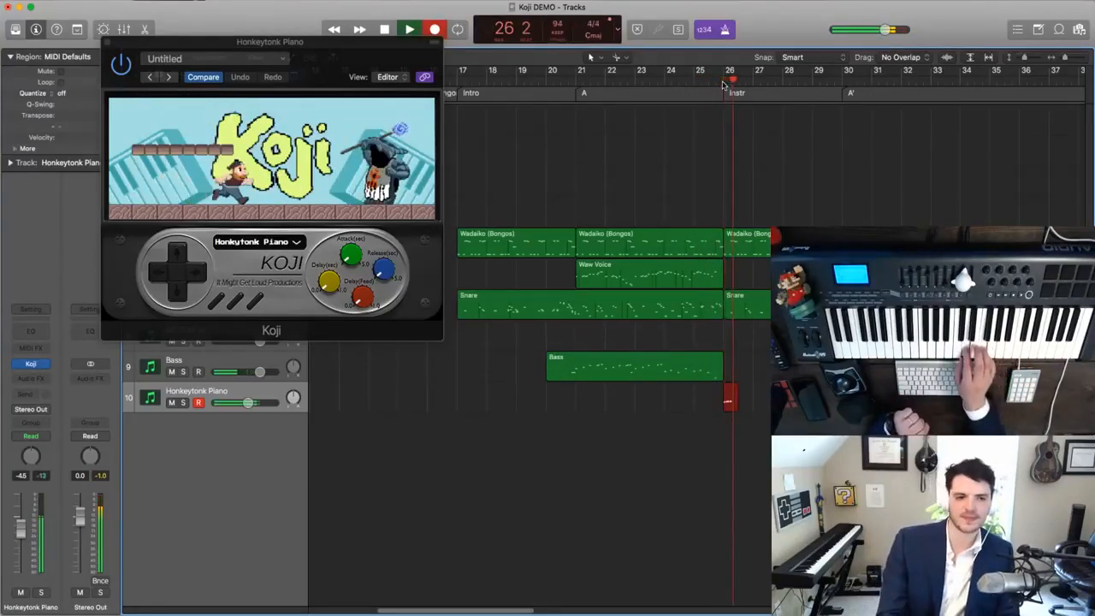
key(space)
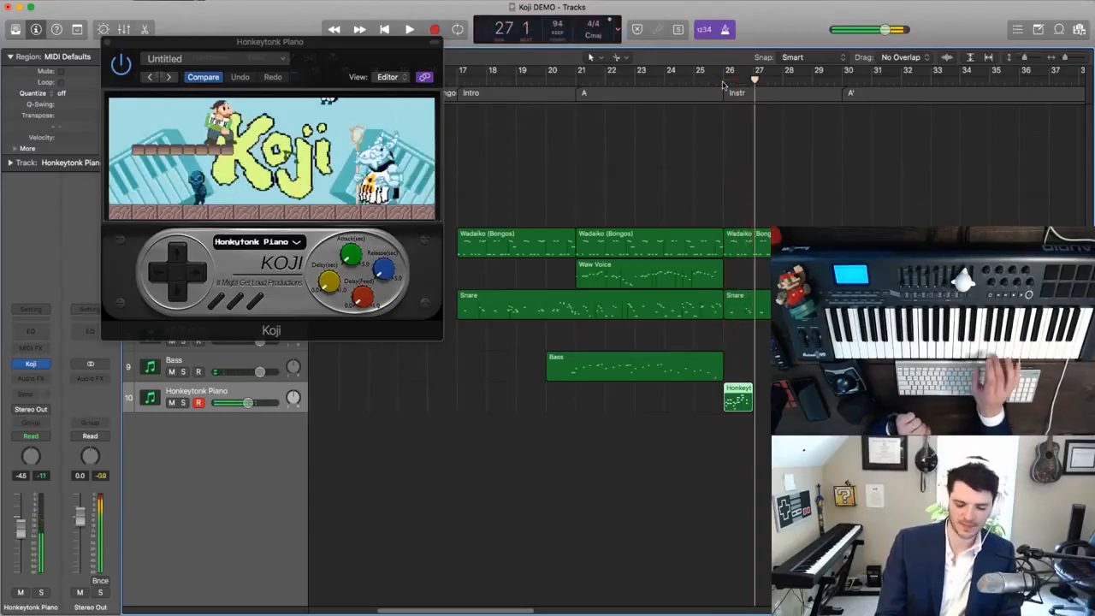
key(super+z)
- Record the piano from bar 26 into bar 28 and delete the take
key(r)
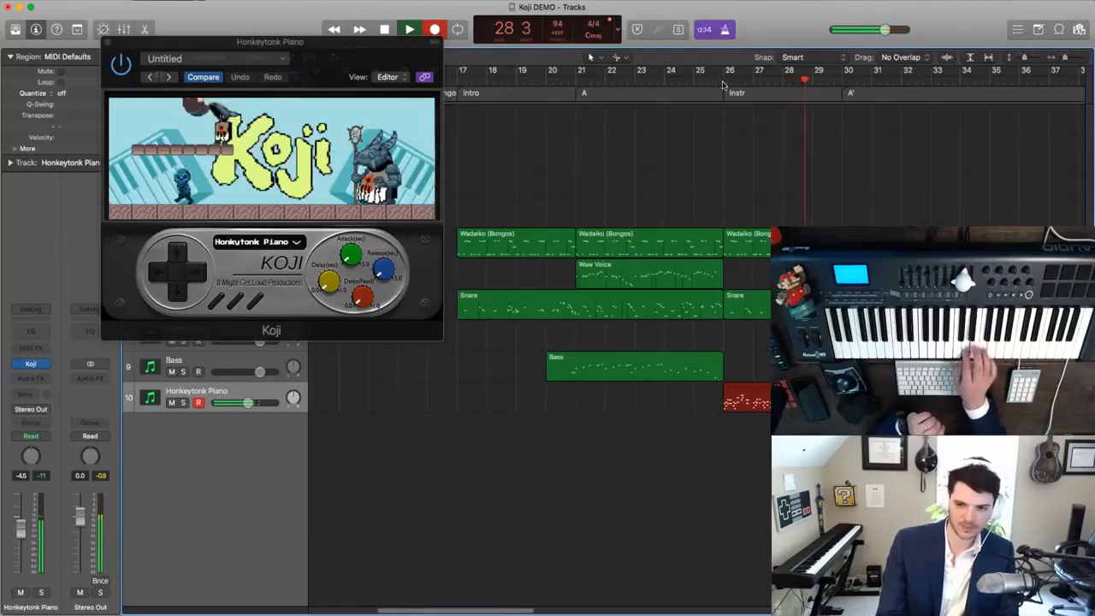
key(space)
key(Delete)
- Record the Honkeytonk Piano part over the whole Instr section, from bar 26 to bar 30
click(723, 83)
key(r)
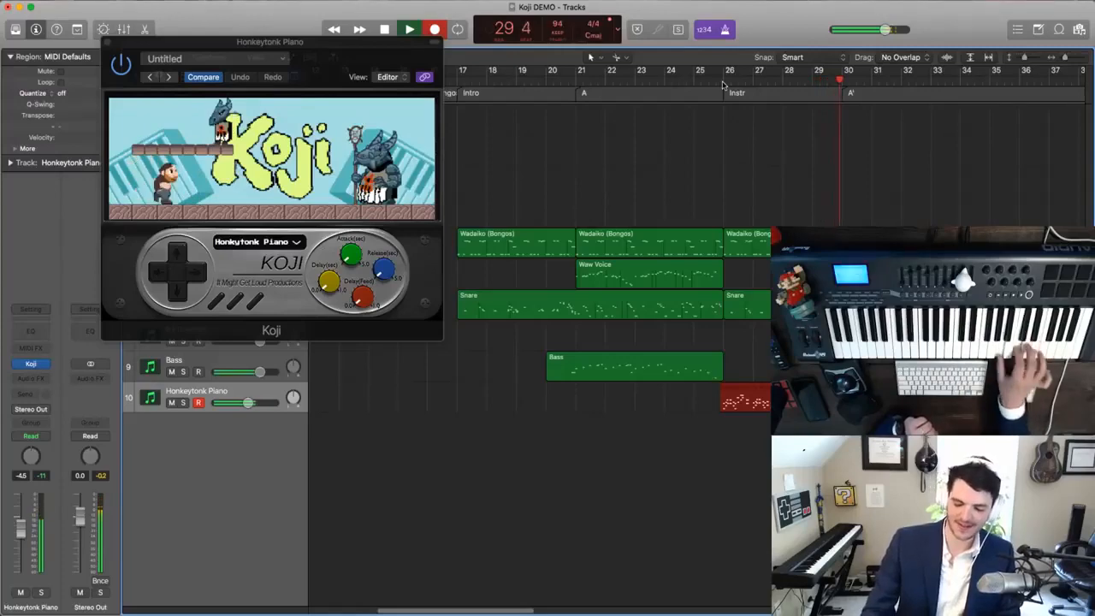
key(space)
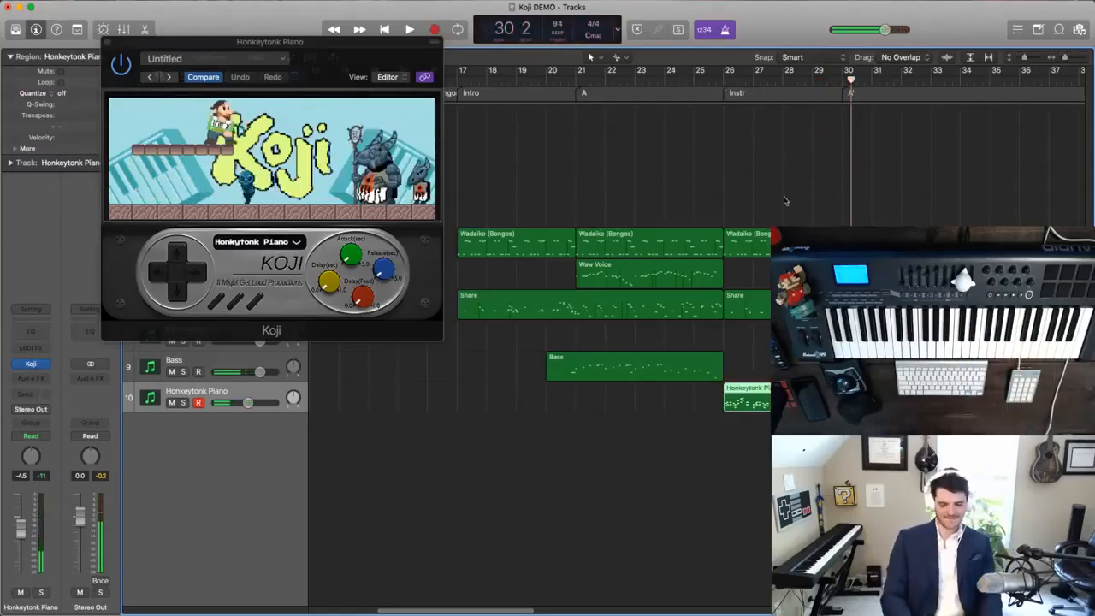
- Open the recorded Honkeytonk Piano region in the Piano Roll, try 1/16 Note quantization and settle on 1/16 Triplet (1/24)
double_click(739, 406)
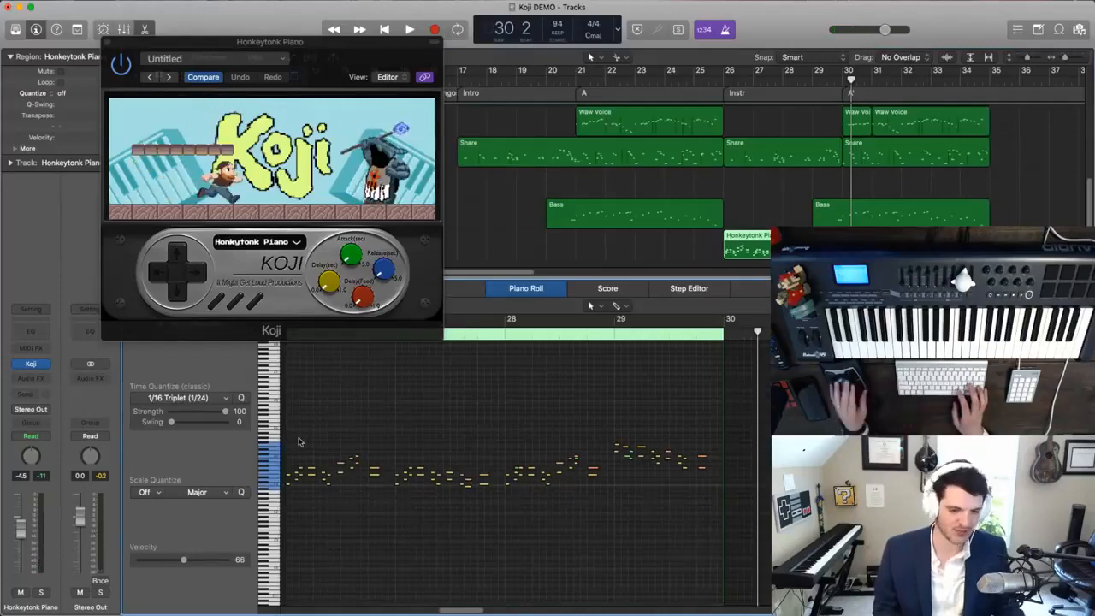
click(210, 398)
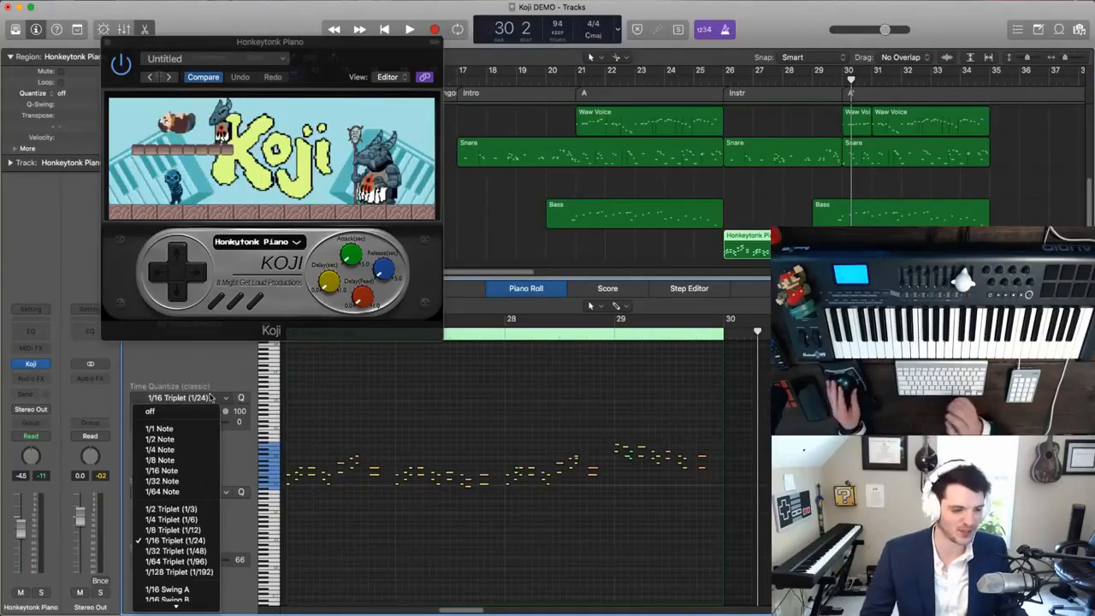
click(168, 471)
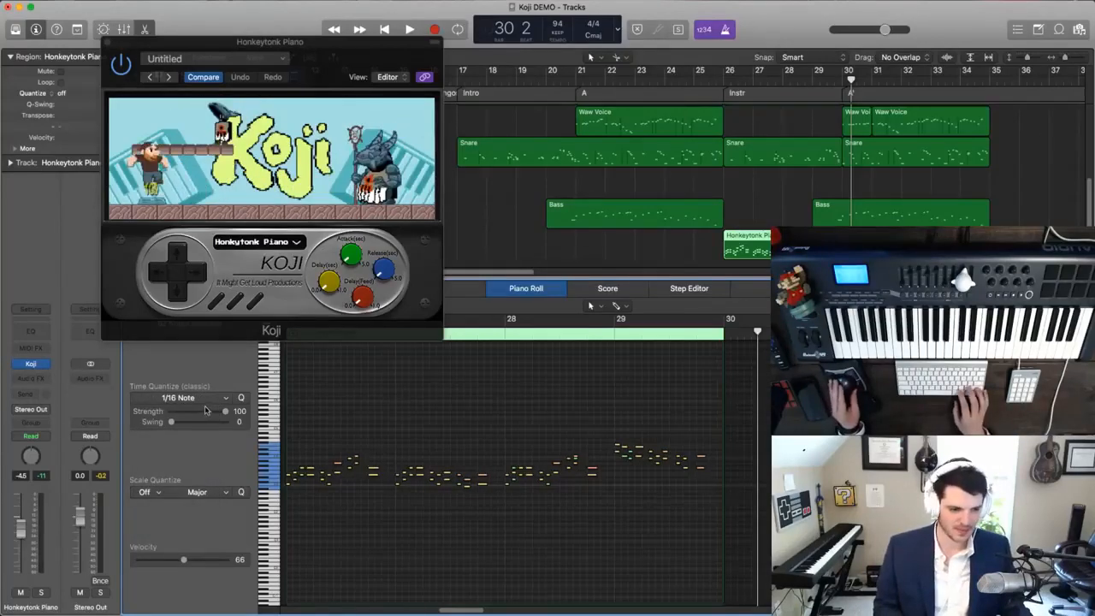
click(205, 399)
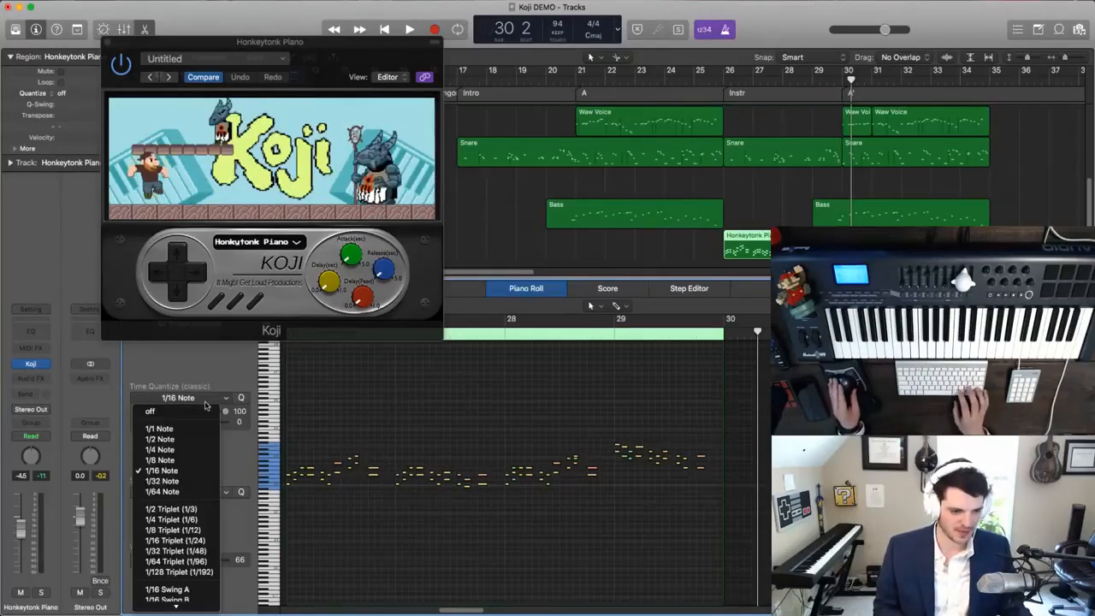
click(175, 540)
- Play the quantized piano part from bar 25 and examine its notes up close in the Piano Roll
scroll(446, 385, left, 5)
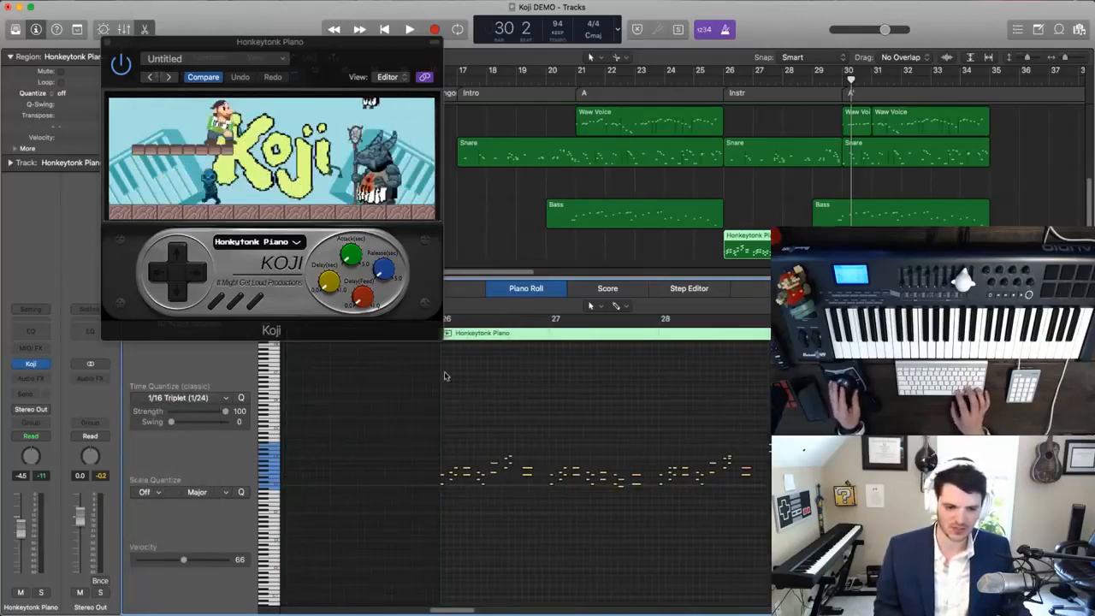
key(comma)
key(comma)
key(comma)
key(comma)
key(comma)
key(comma)
key(comma)
key(period)
key(period)
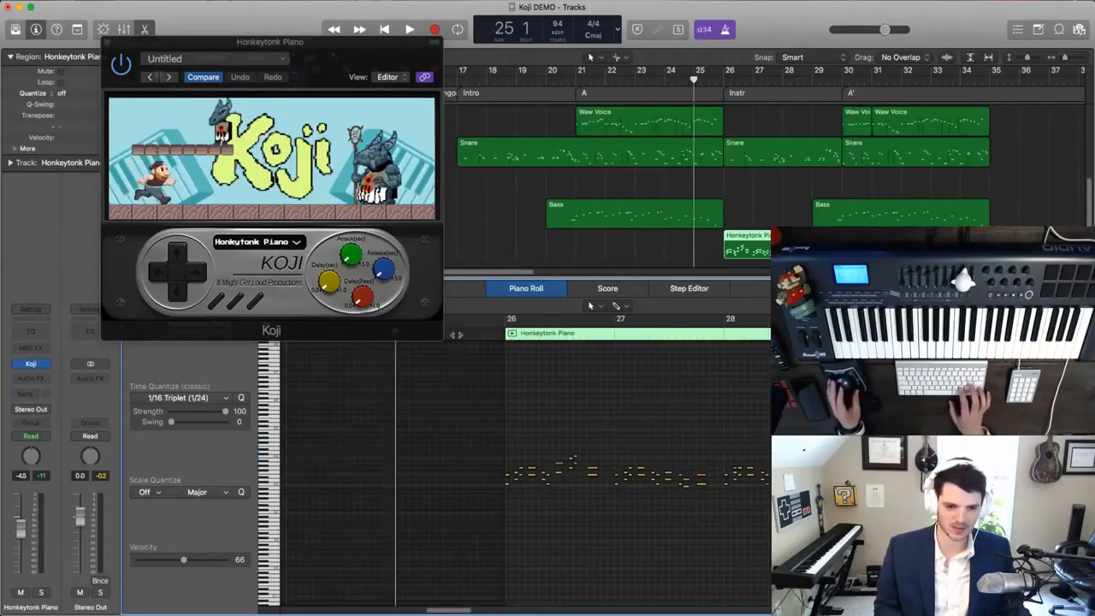
key(space)
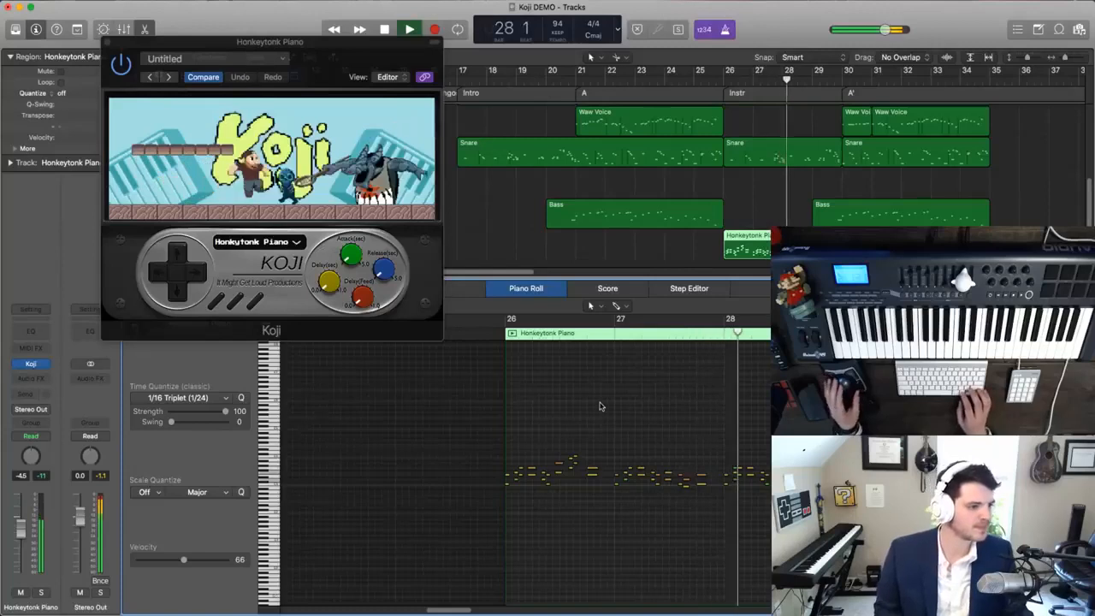
key(super+Right)
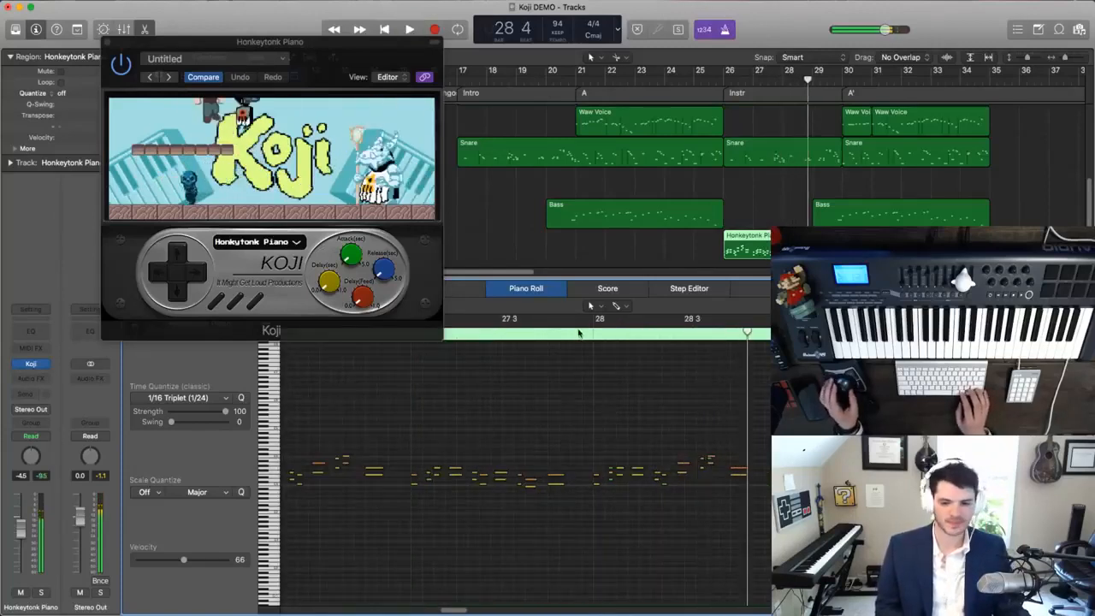
- Play the Honkeytonk Piano part around bars 28 and 29 and sound individual notes to check the harmony
click(580, 331)
key(space)
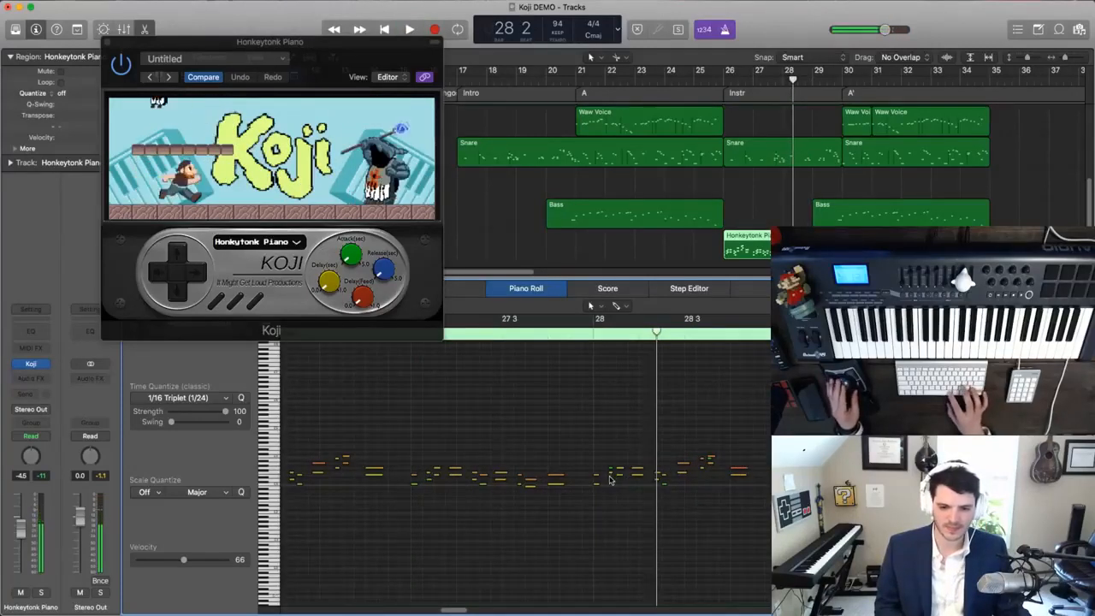
click(611, 471)
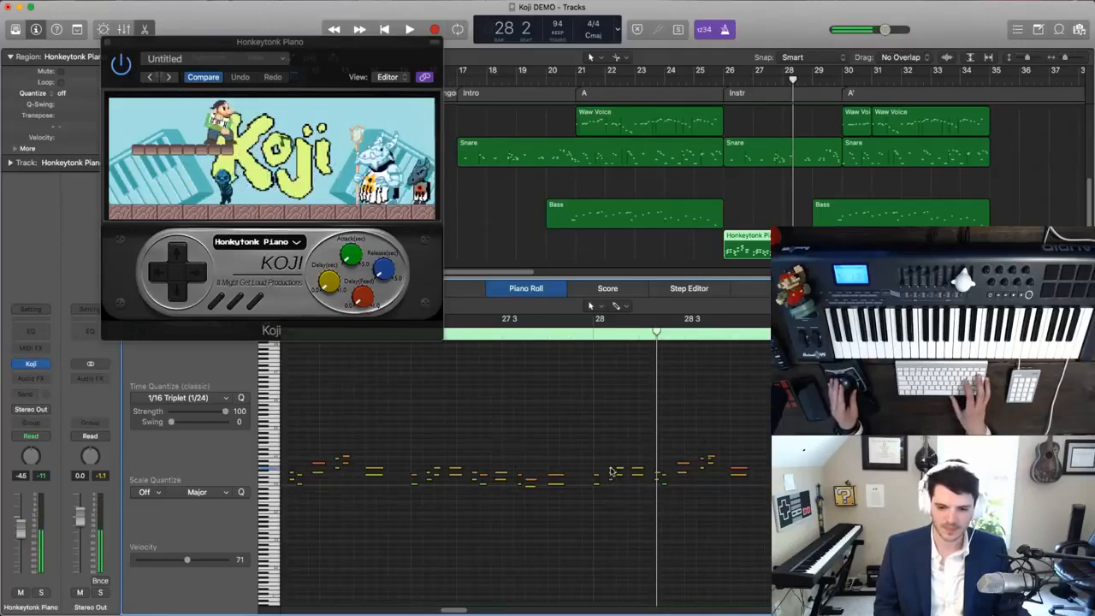
click(582, 332)
key(space)
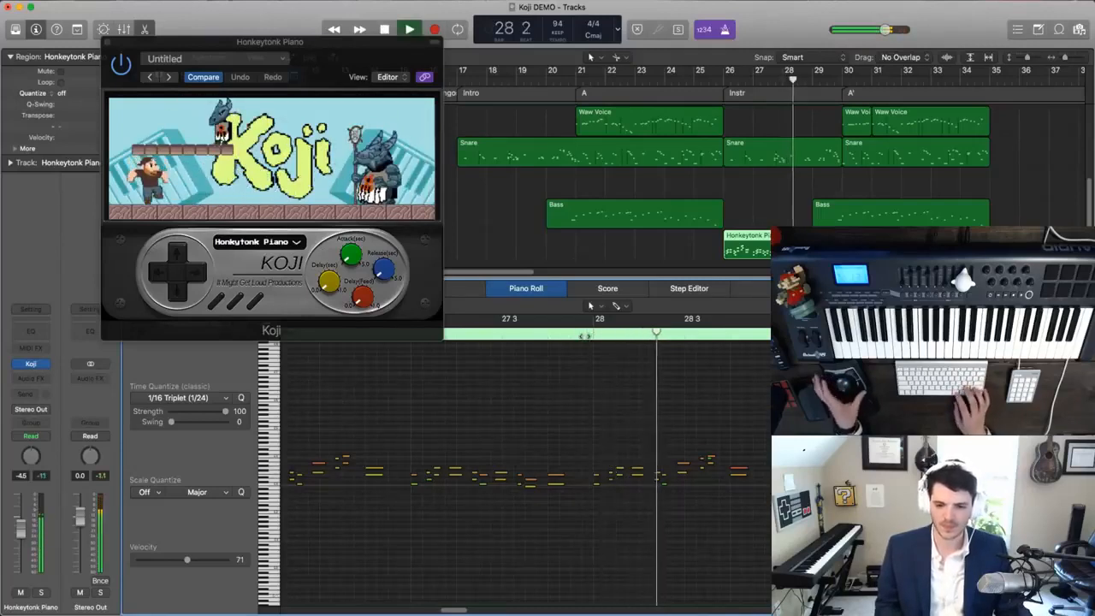
click(710, 460)
key(space)
key(space)
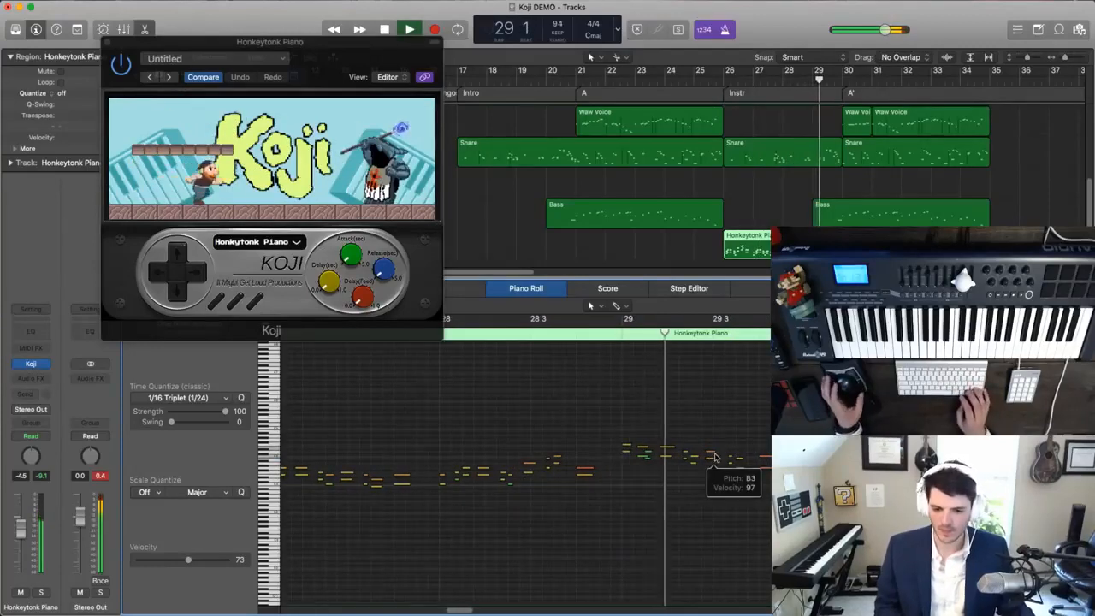
key(space)
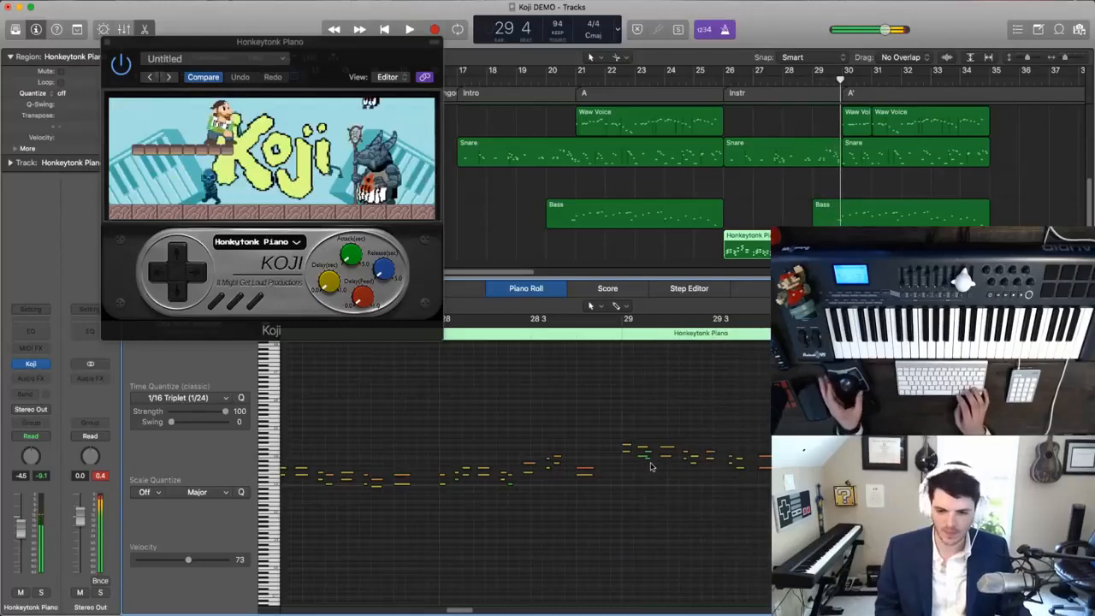
click(623, 336)
key(space)
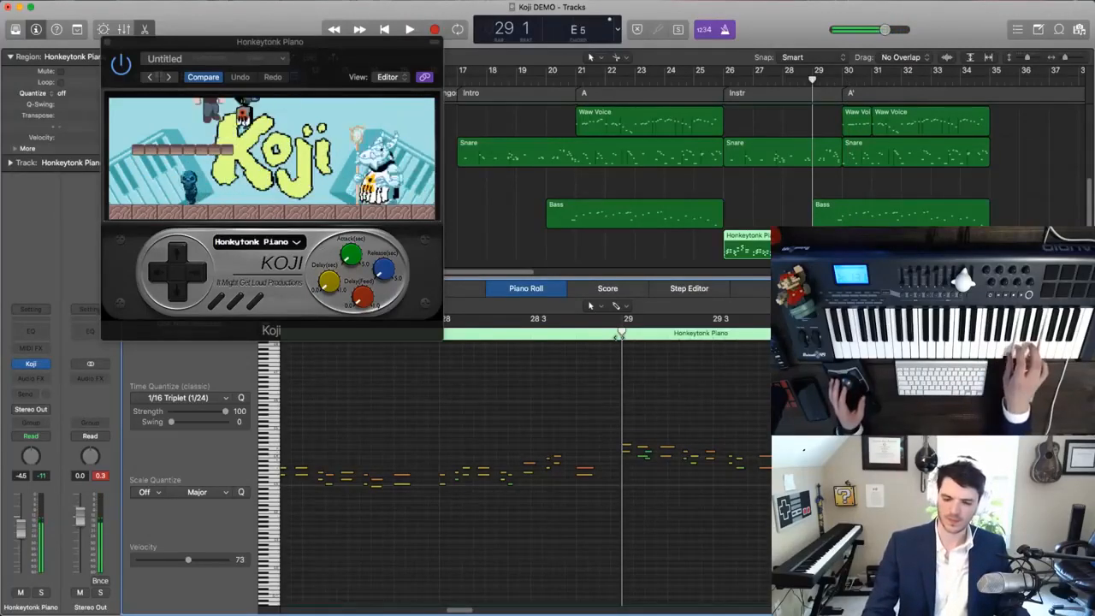
- Lower the short B3 note between 29 and 29 2 in the Honkeytonk Piano region to G3
key(super+Right)
key(super+Right)
key(super+Down)
key(super+Down)
key(super+Down)
key(super+Left)
key(super+Left)
scroll(635, 435, right, 1)
key(super+Right)
key(super+Right)
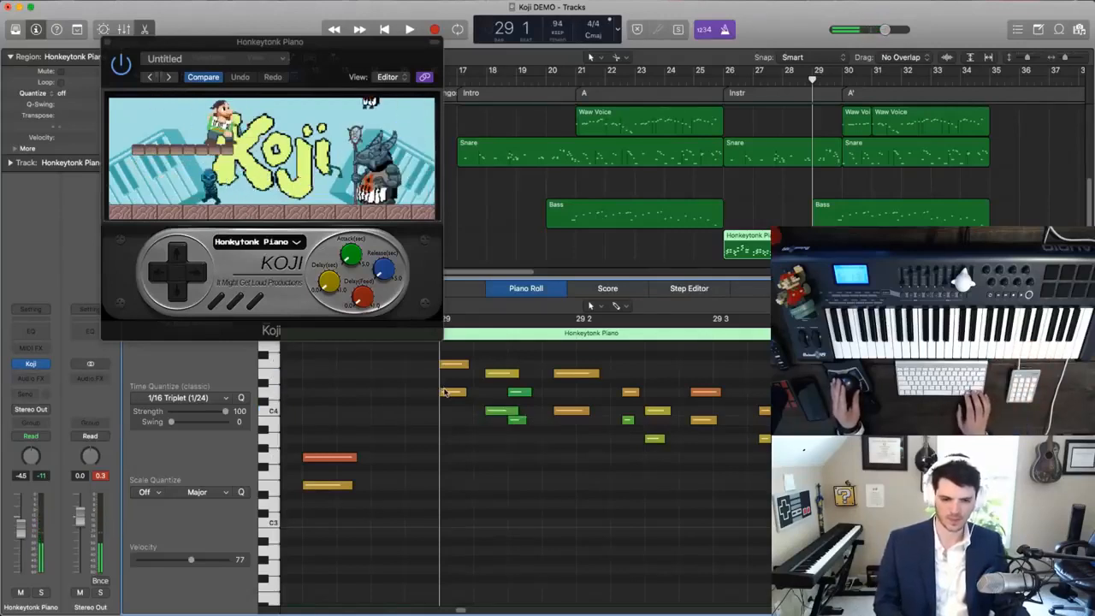
drag(521, 423, 522, 458)
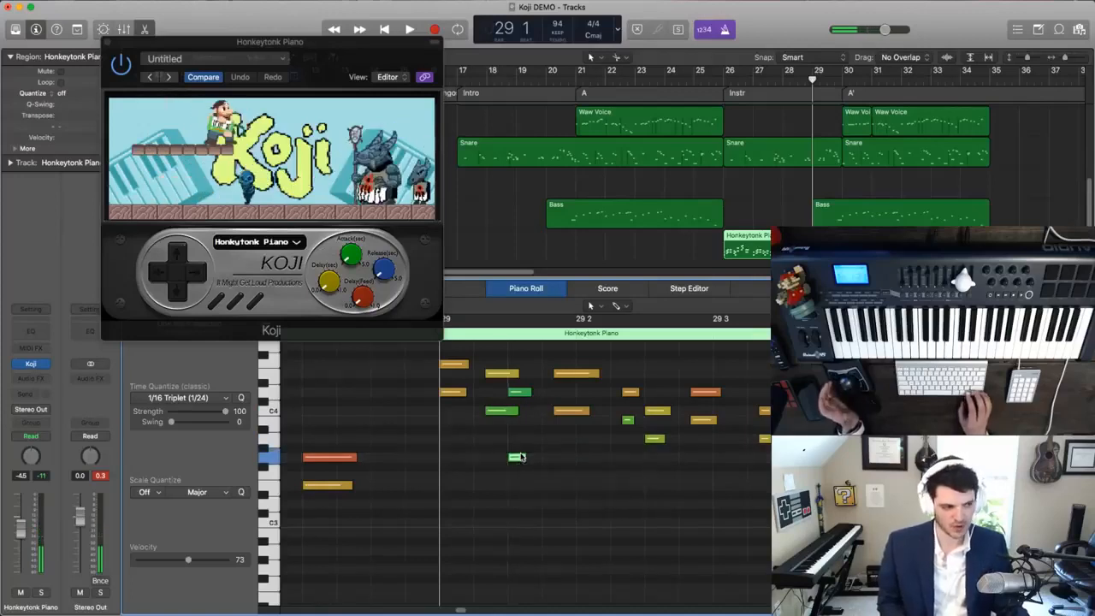
- Play the edited piano passage from bar 29 up to about 29 3
key(comma)
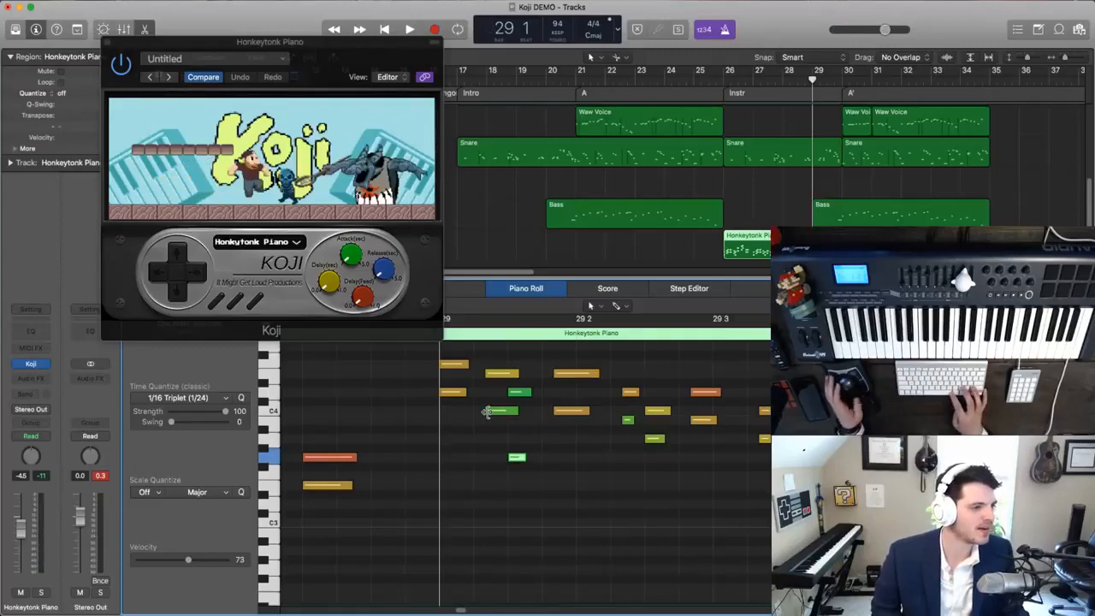
key(space)
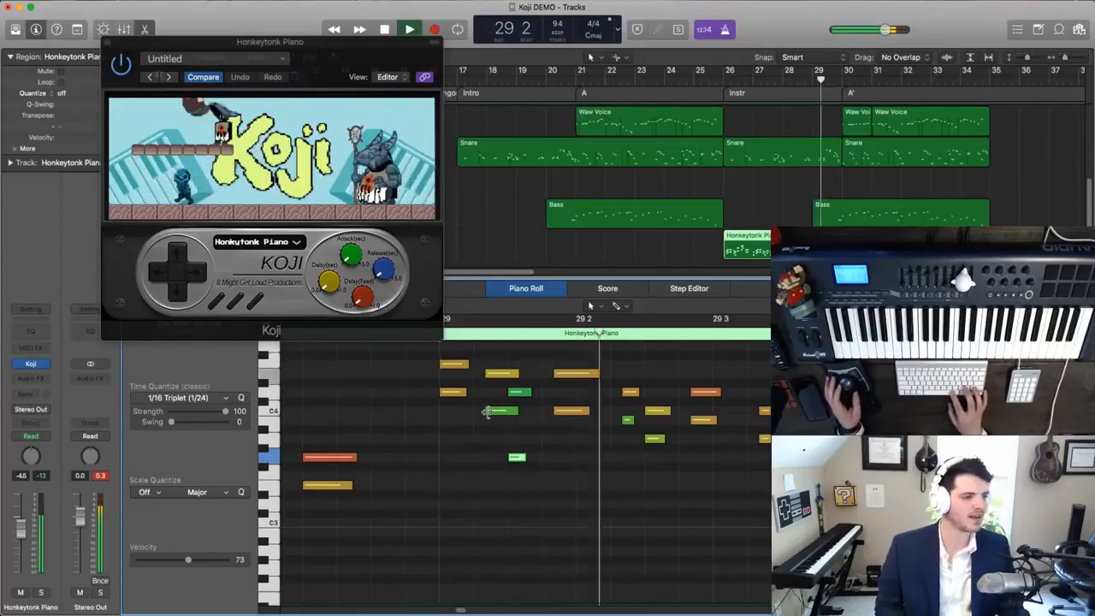
key(comma)
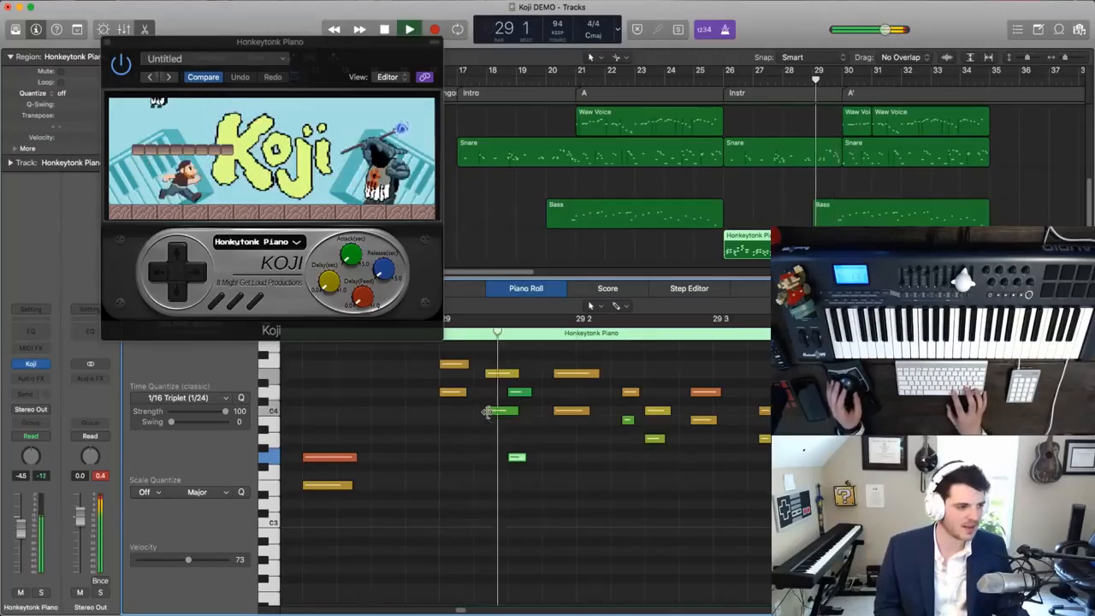
key(space)
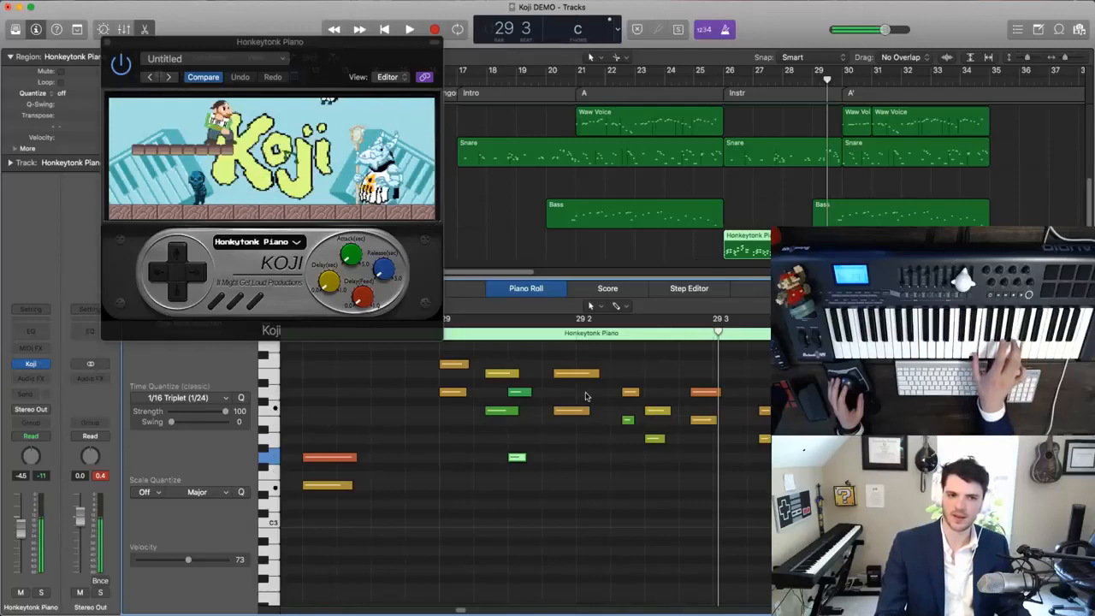
- Lower the bottom notes of the piano chords around 29 3, moving the two nearest ones to F3
click(702, 421)
drag(701, 428, 702, 479)
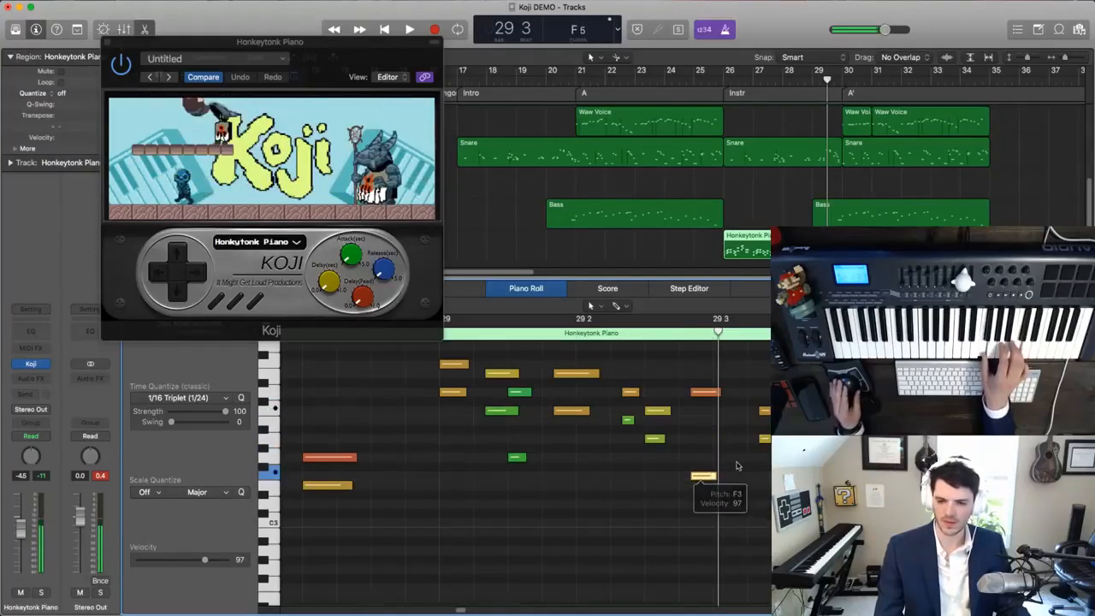
drag(765, 440, 768, 481)
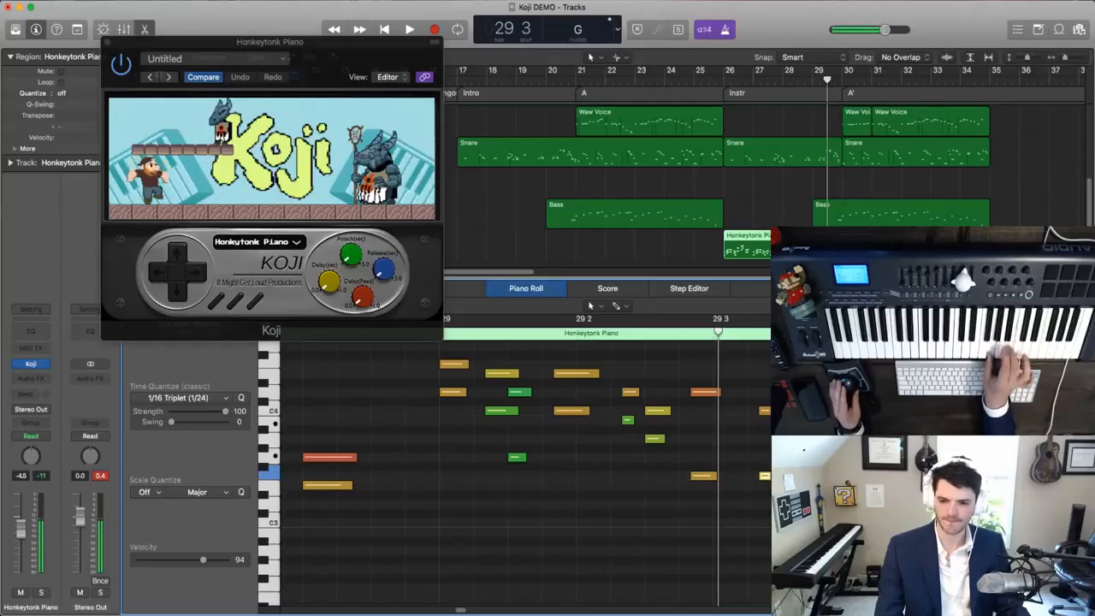
drag(860, 459, 860, 485)
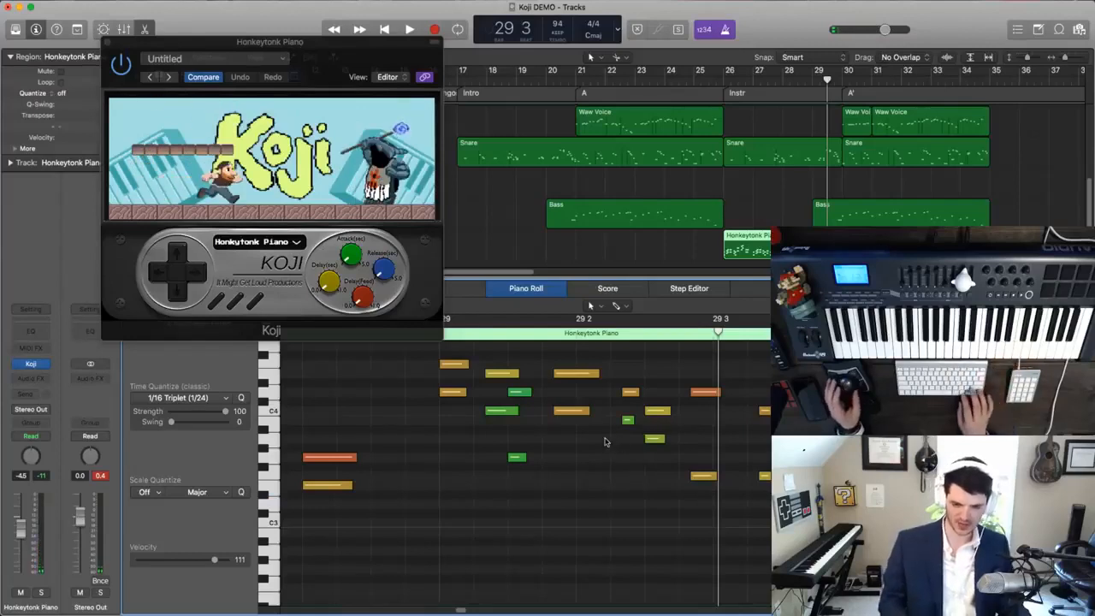
- Play the corrected piano part with the full arrangement from bar 28 into the A' section
key(super+Left)
key(super+Left)
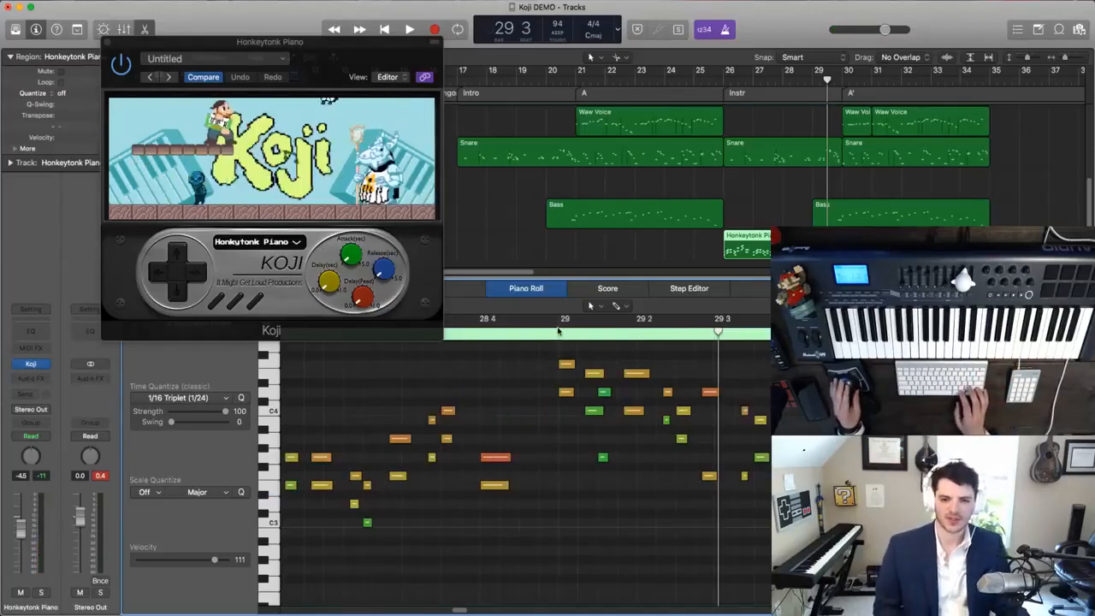
key(period)
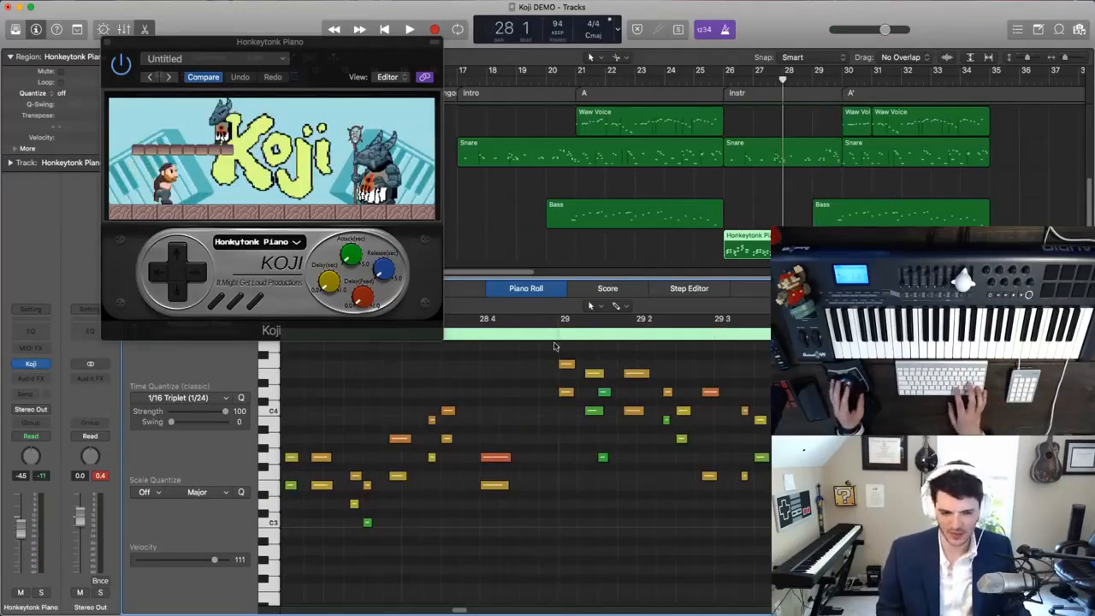
key(space)
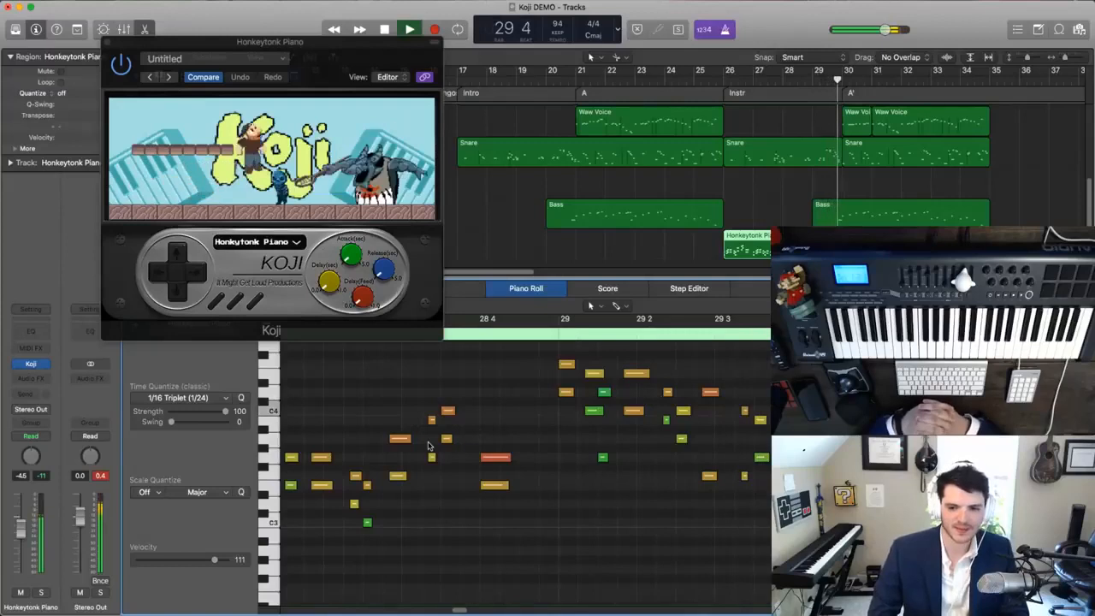
key(space)
key(space)
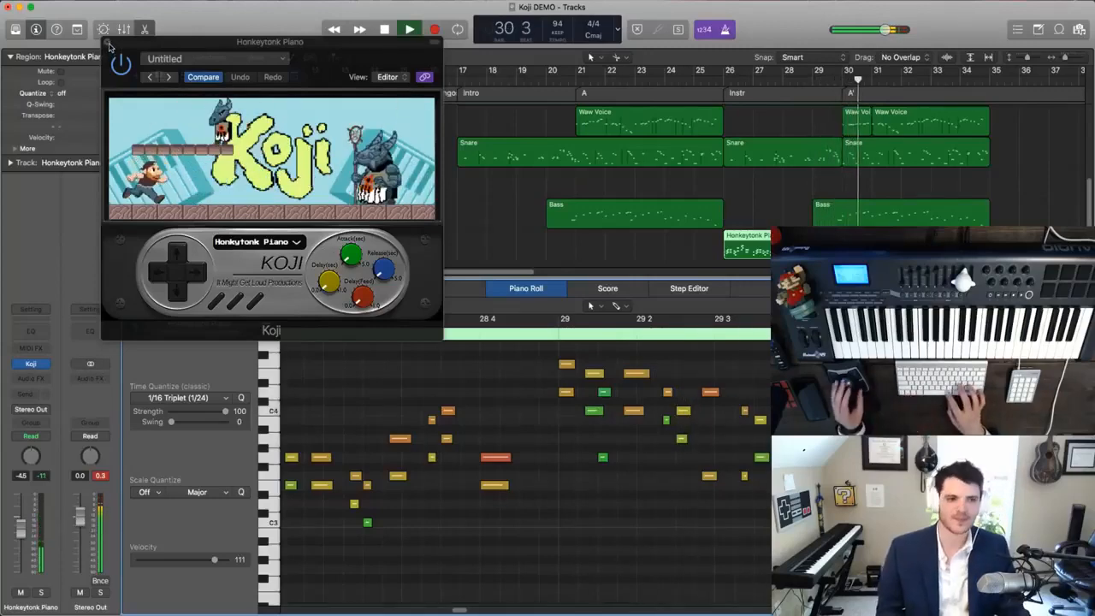
key(space)
- Add two duplicate Honkeytonk Piano tracks, copy the bar 26 piano region onto each, and mute the original region
key(super+w)
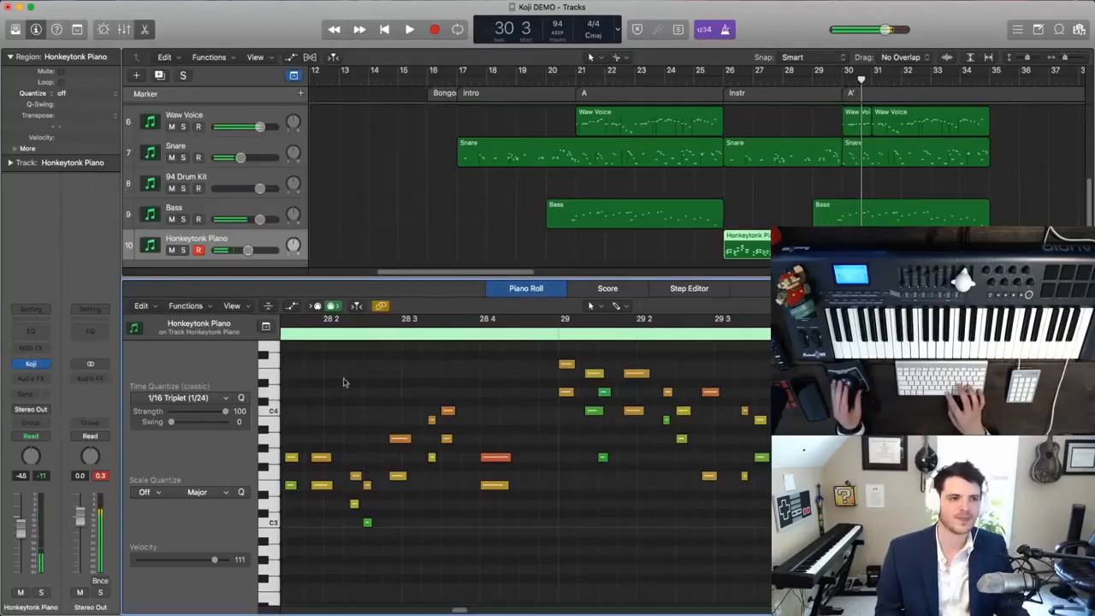
click(146, 29)
key(super+d)
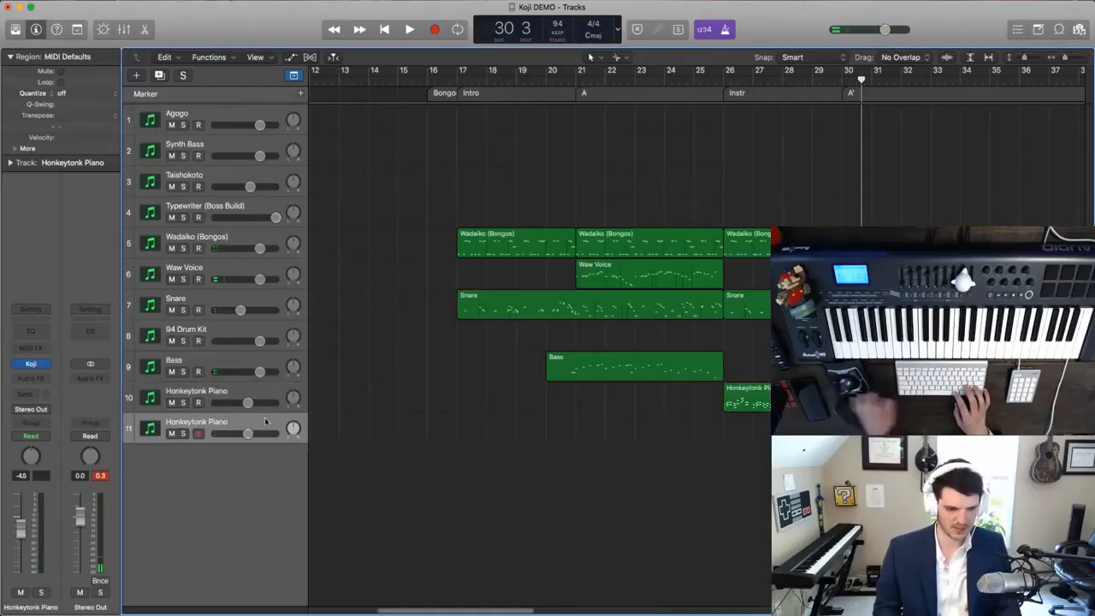
drag(752, 401, 756, 427)
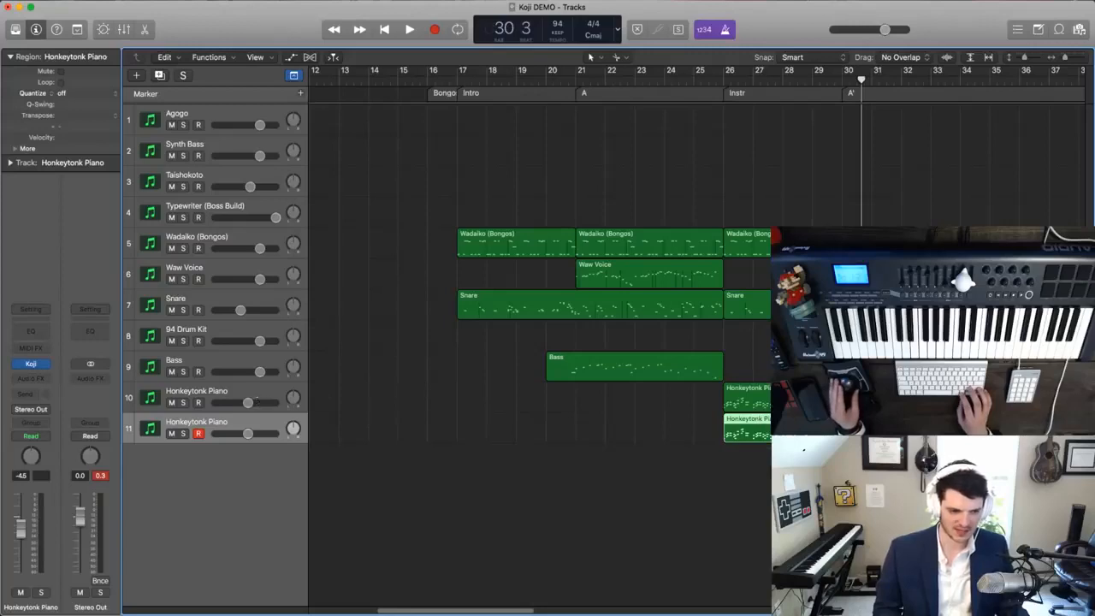
key(super+d)
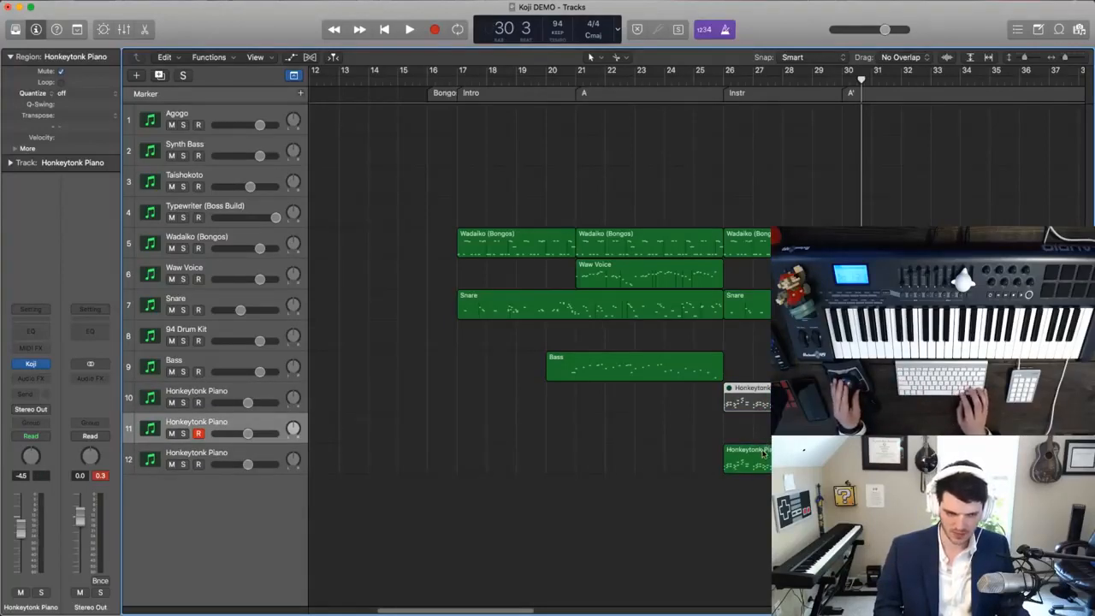
drag(767, 444, 712, 434)
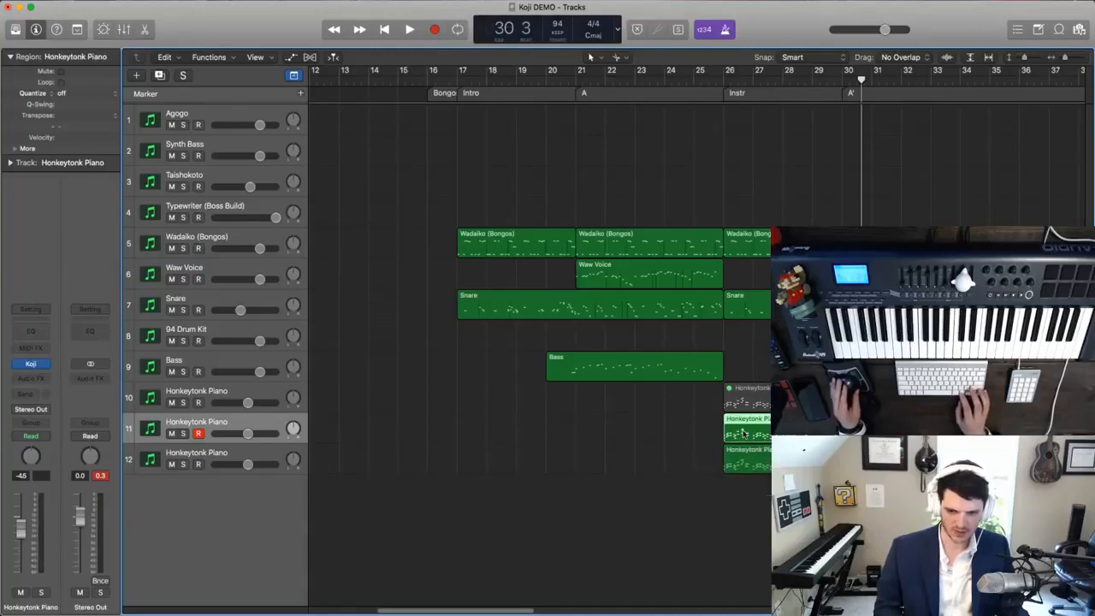
- Open the piano region copied to track 11 in the Piano Roll, showing its notes from bar 26
double_click(743, 434)
key(super+Left)
key(super+Left)
key(super+Left)
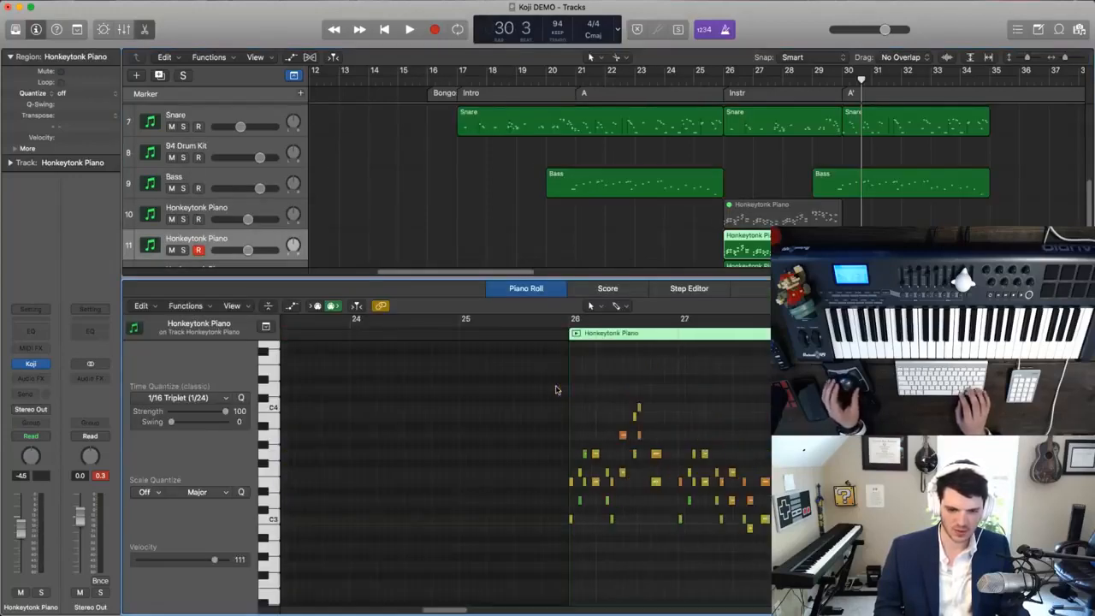
key(super+Right)
key(super+Right)
scroll(557, 389, down, 3)
scroll(557, 390, left, 6)
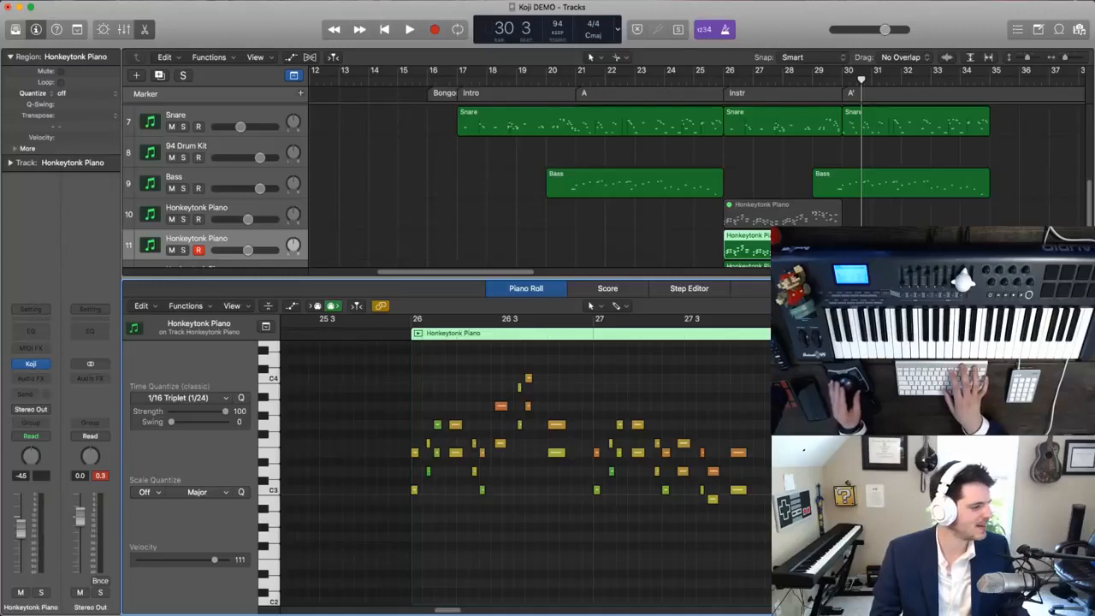
key(super+Tab)
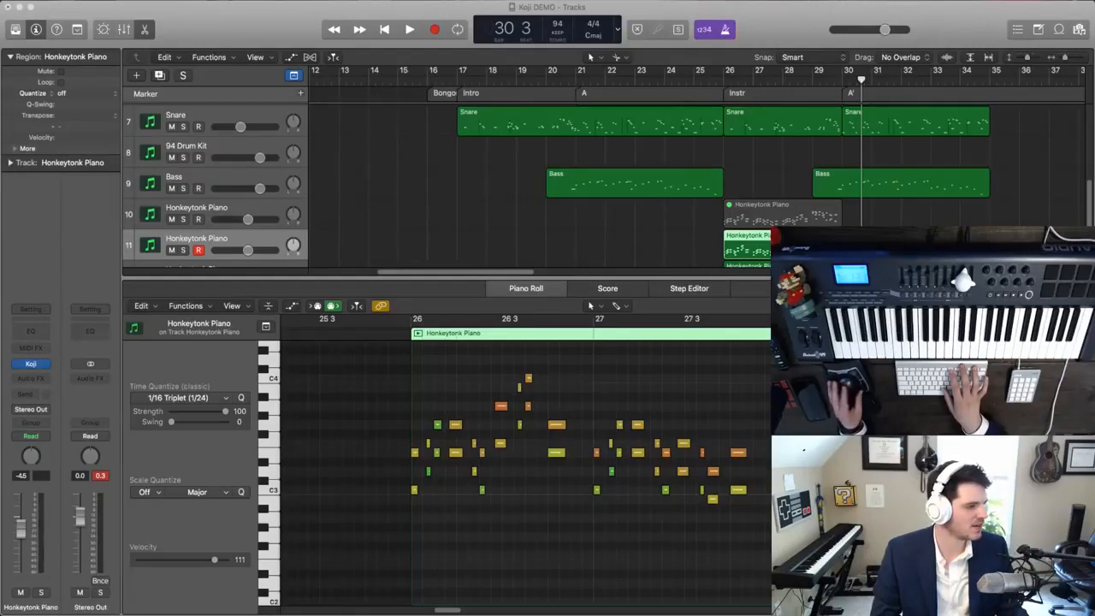
click(498, 387)
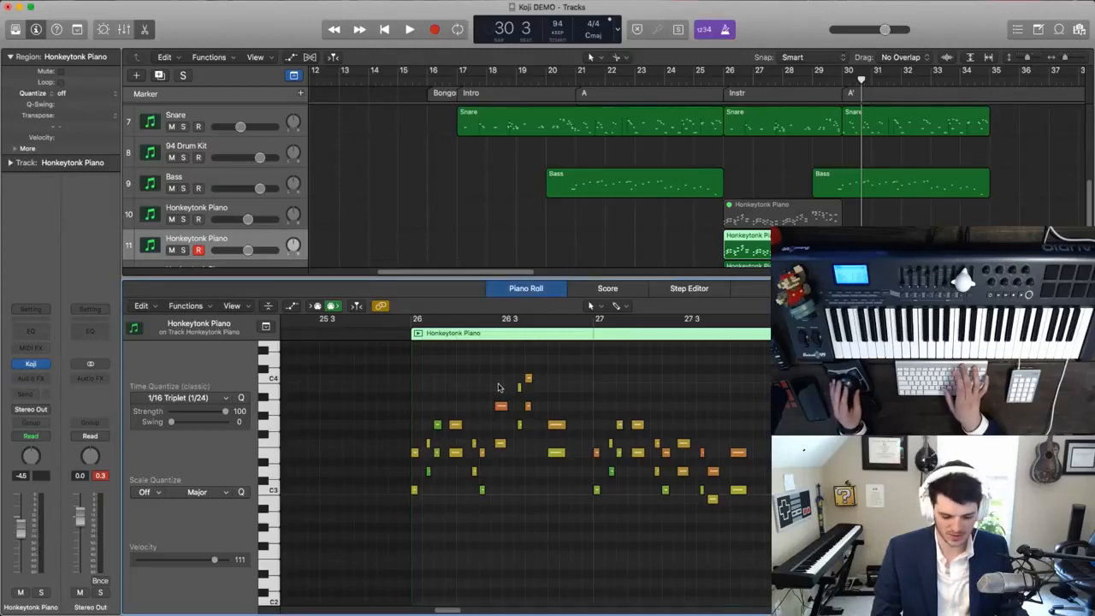
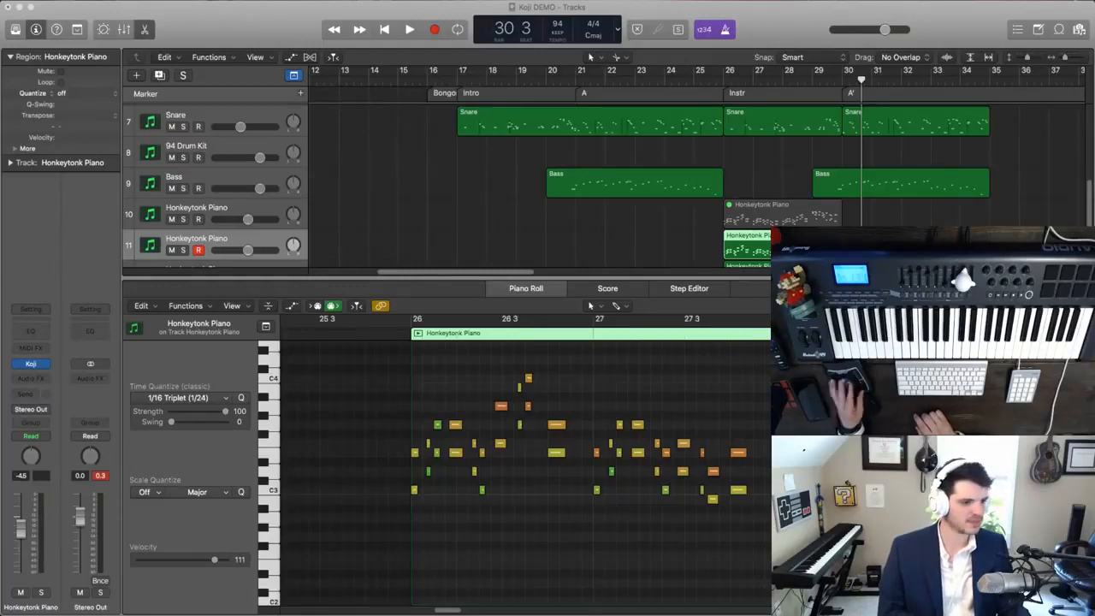
- Delete the lower notes of the two-note chords in the first half of bar 26 in track 11's piano region
click(508, 250)
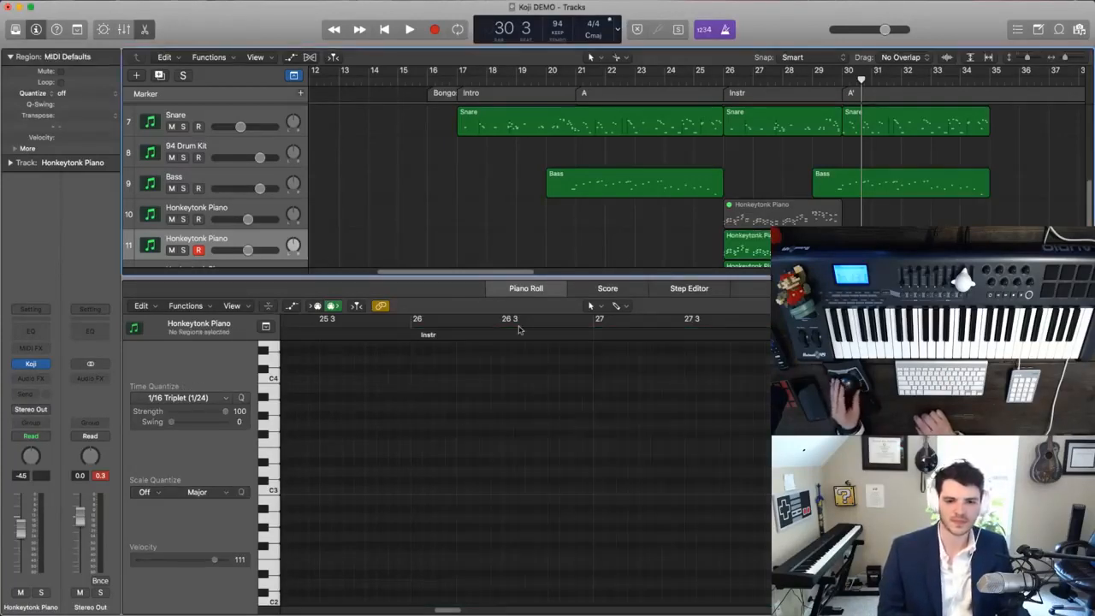
click(746, 245)
scroll(553, 394, left, 3)
scroll(551, 395, left, 2)
click(443, 489)
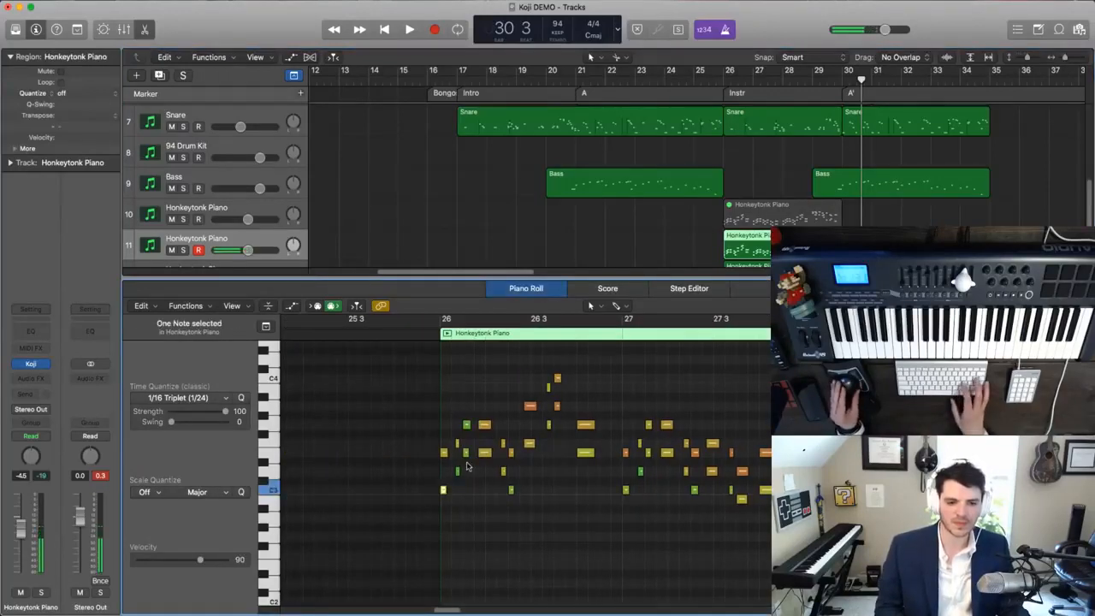
key(Delete)
click(458, 472)
key(Delete)
click(466, 454)
key(Delete)
click(484, 453)
key(Delete)
drag(503, 481, 527, 515)
key(Delete)
- Delete the lower chord notes in the second half of bar 26, keeping only the top line
click(529, 443)
key(Delete)
click(548, 425)
key(Delete)
click(557, 405)
key(Delete)
click(585, 453)
key(Delete)
- Delete the lower notes of the first four chords in bar 27 of track 11's piano region
click(625, 490)
key(Delete)
click(640, 471)
key(Delete)
click(648, 453)
key(Delete)
click(666, 453)
key(Delete)
- Delete the lower notes of the remaining chords through the end of bar 27
click(685, 472)
key(Delete)
click(694, 489)
key(Delete)
click(711, 474)
key(Delete)
drag(721, 486, 742, 501)
key(Delete)
scroll(743, 505, right, 5)
scroll(743, 505, down, 1)
click(650, 466)
key(Delete)
- Delete the lower chord notes in the first half of bar 28, leaving the top line
drag(676, 479, 731, 434)
key(Delete)
click(712, 422)
key(Delete)
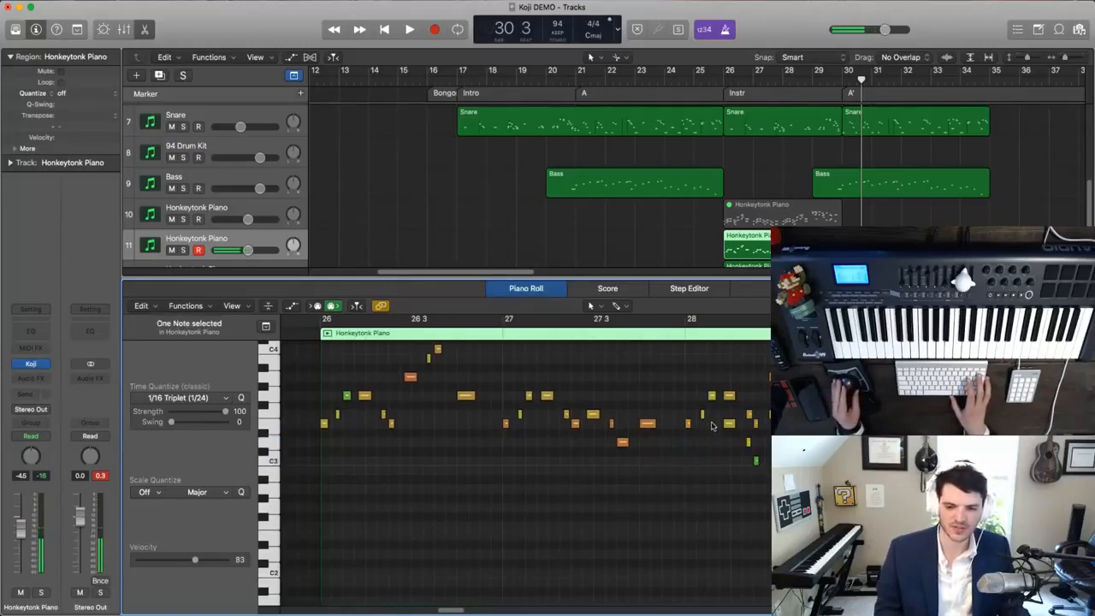
click(729, 423)
key(Delete)
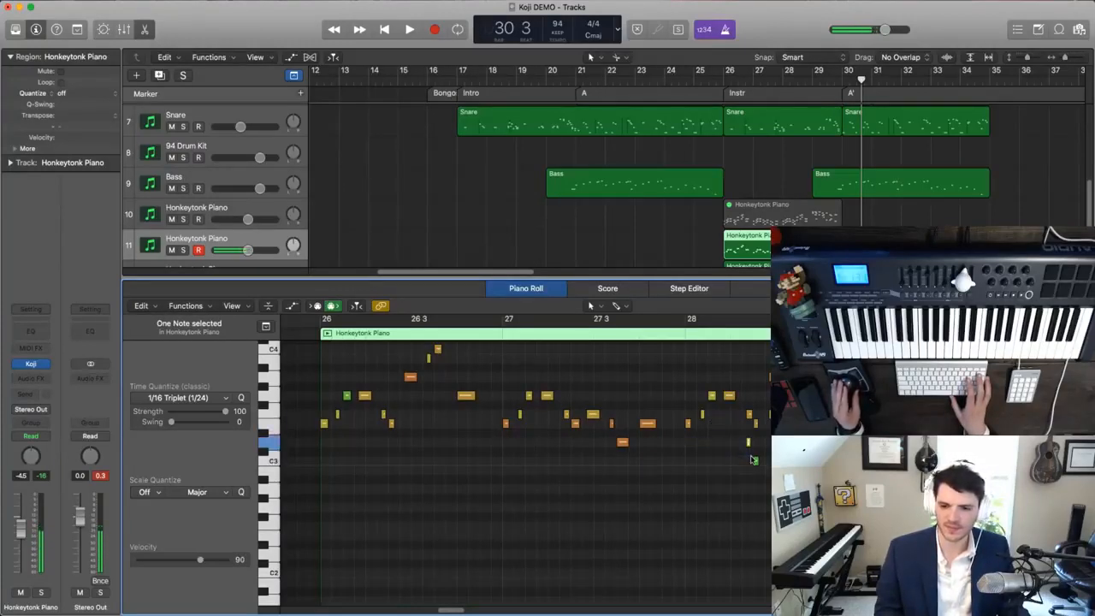
click(756, 463)
key(Delete)
click(749, 444)
key(Delete)
- Delete the lower chord notes in the second half of bar 28 of track 11's piano region
scroll(751, 445, right, 5)
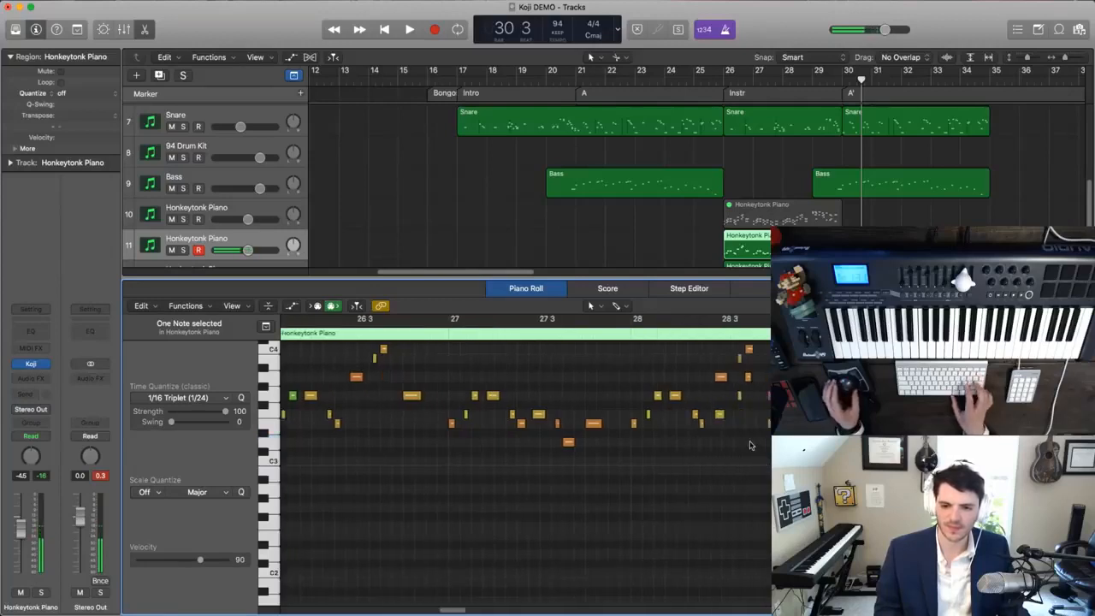
scroll(749, 445, up, 2)
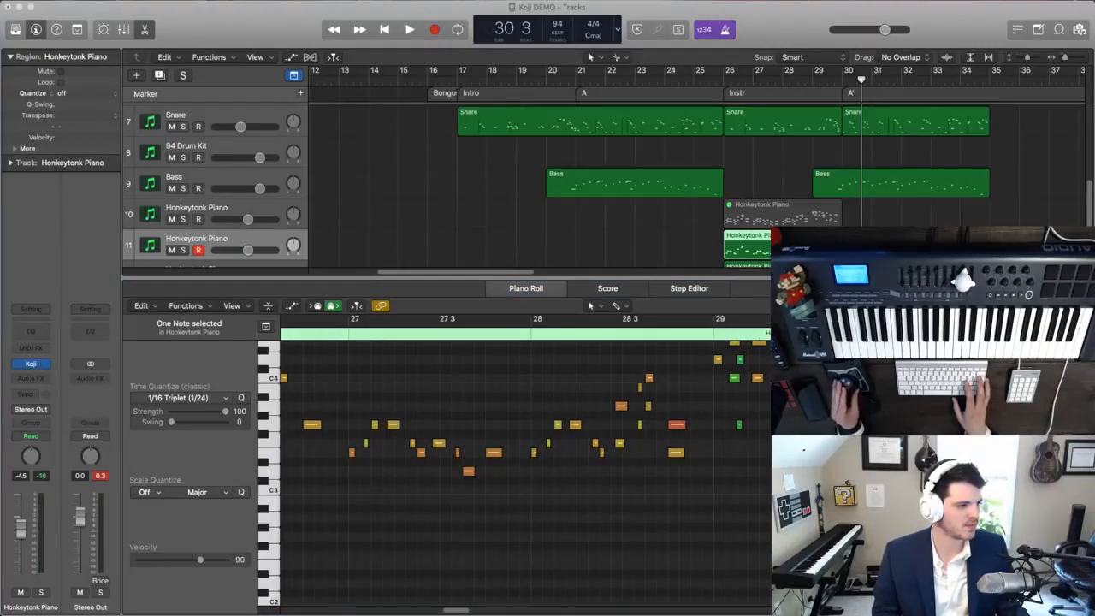
click(646, 443)
click(640, 423)
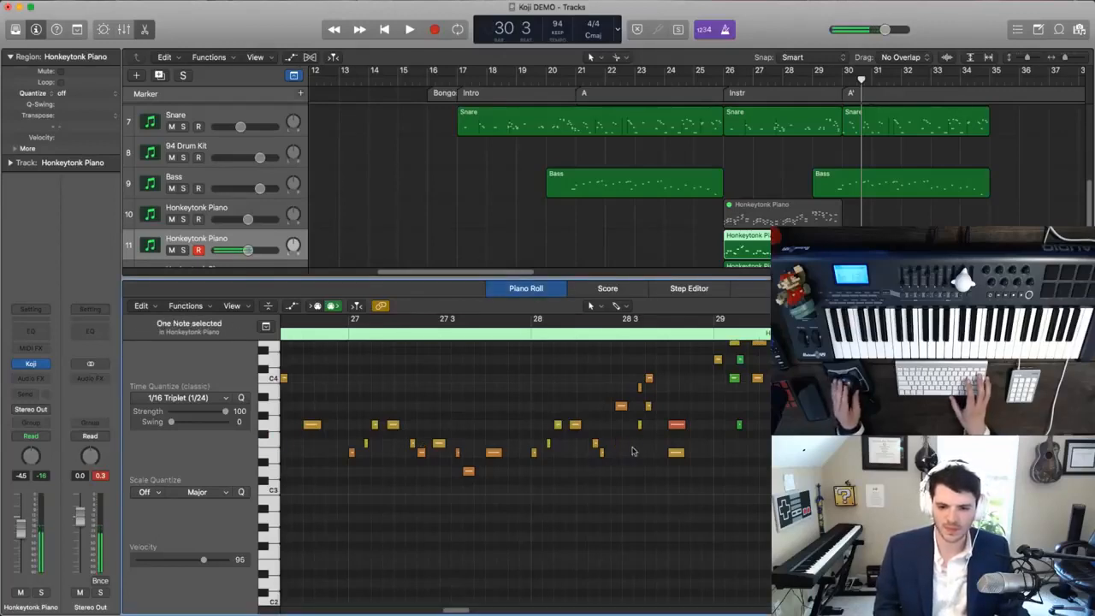
drag(650, 416, 653, 405)
key(Delete)
click(676, 453)
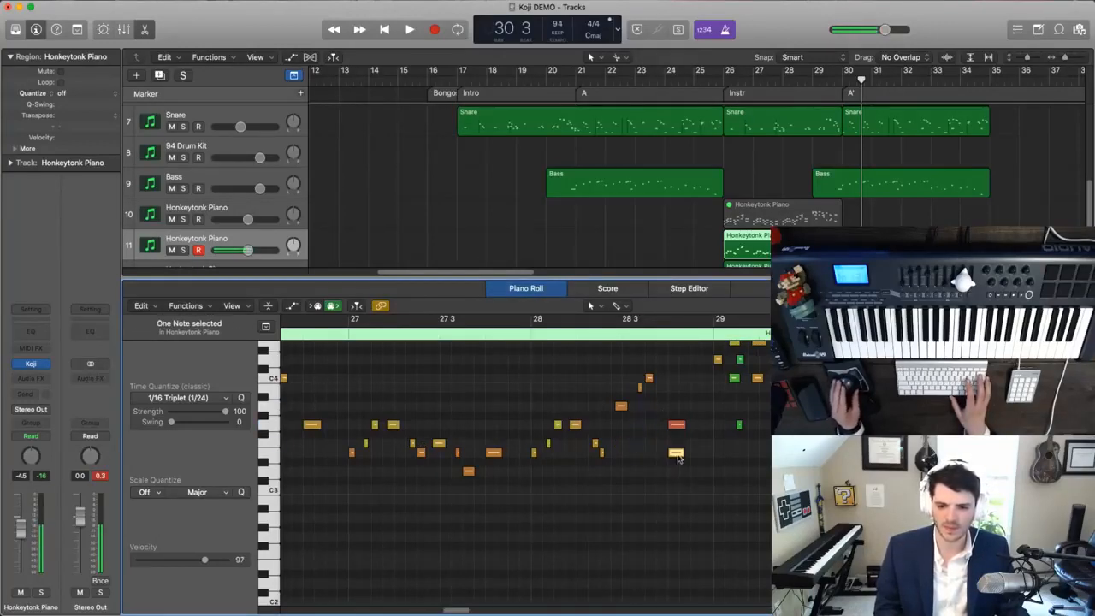
key(Delete)
- Delete the lowest notes of the chords in bar 29 of track 11's piano region
scroll(679, 458, up, 3)
scroll(678, 457, up, 2)
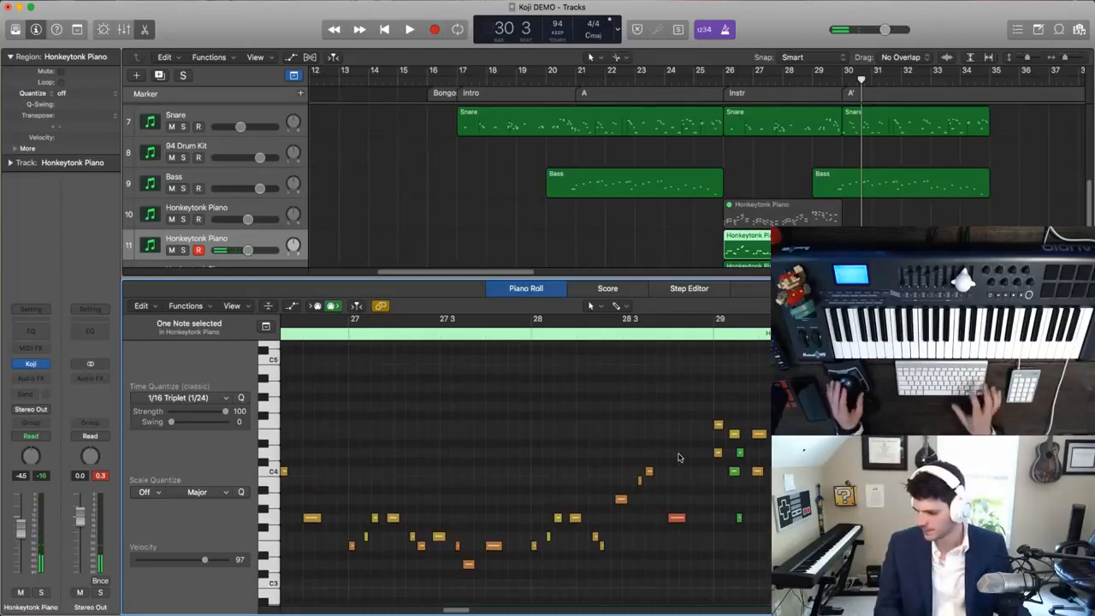
click(738, 518)
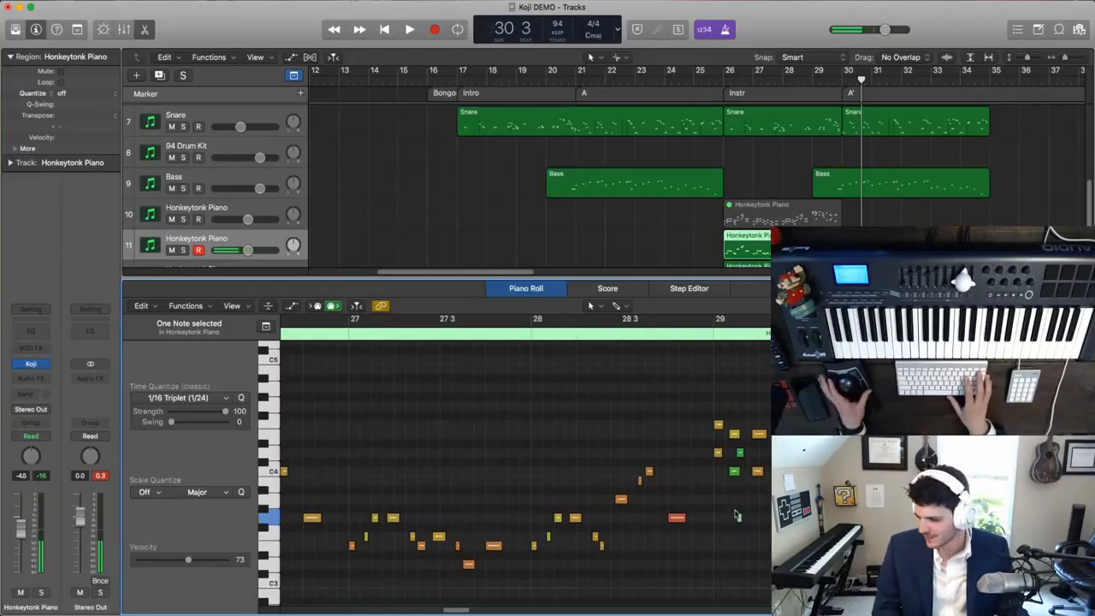
key(Delete)
drag(772, 524, 795, 549)
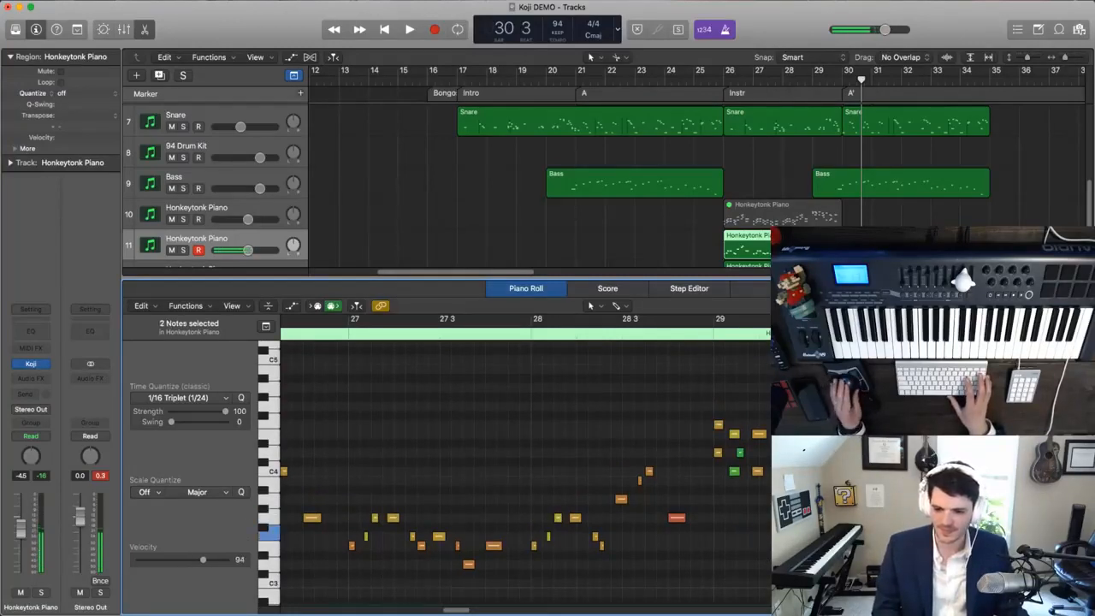
click(796, 517)
key(Delete)
click(797, 546)
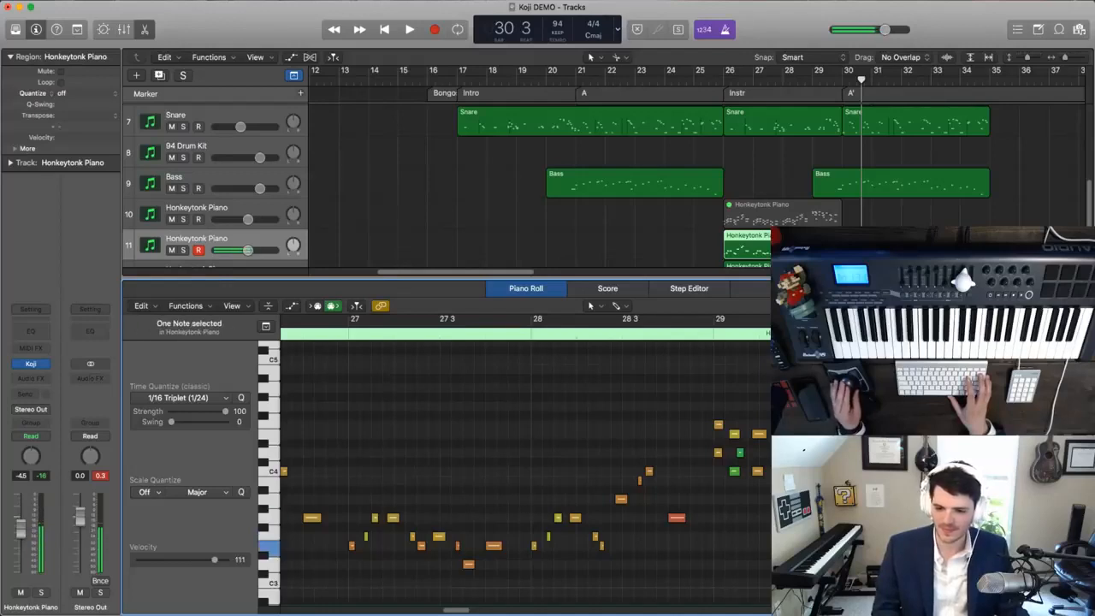
click(796, 500)
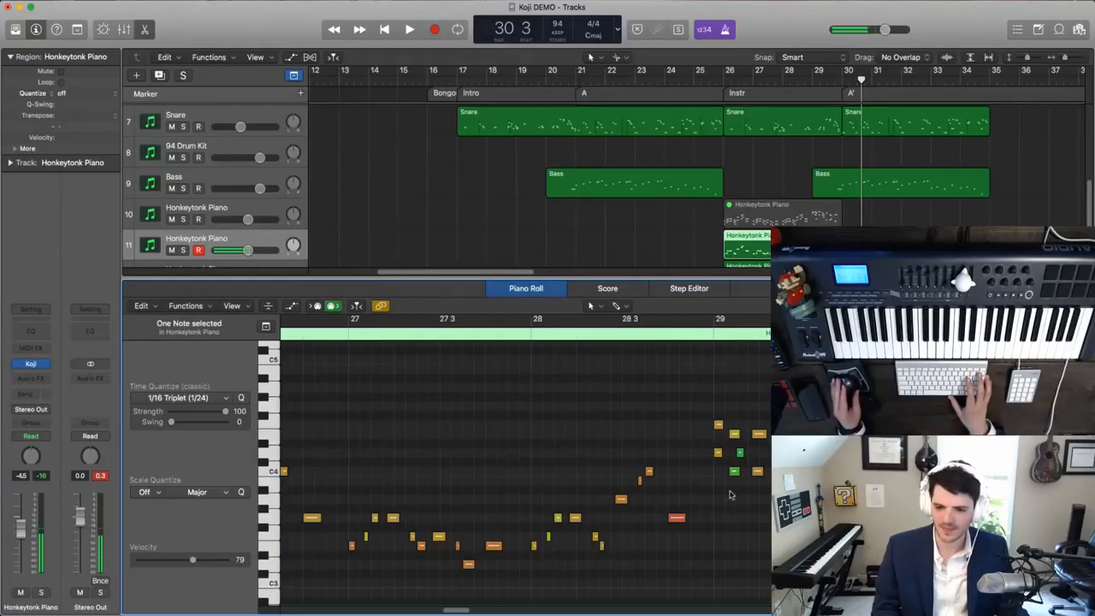
key(Delete)
click(756, 471)
key(Delete)
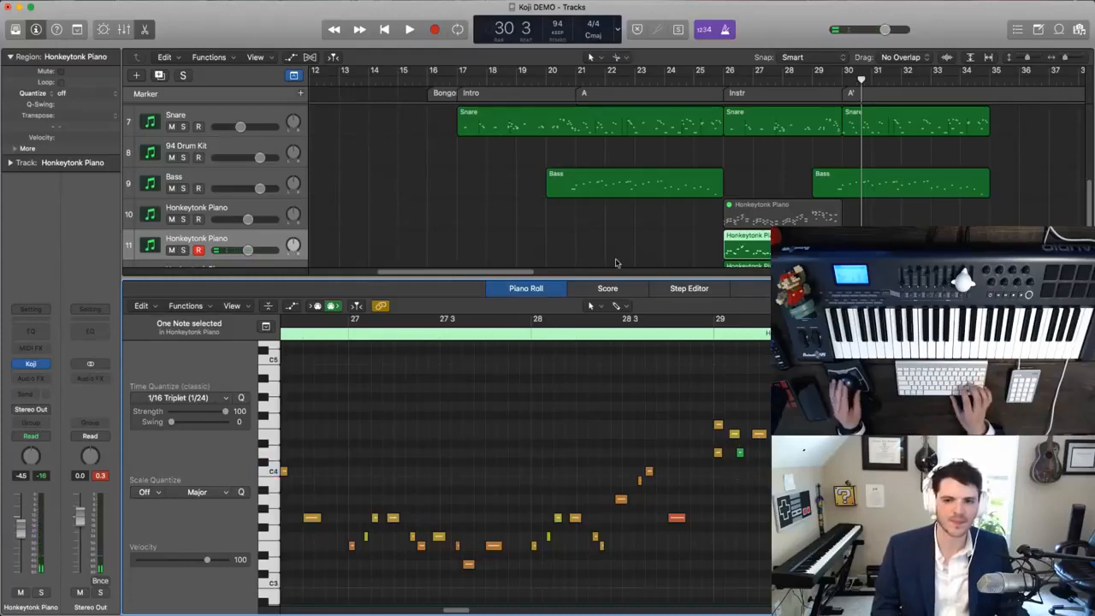
- Rename track 11 as Honkeytonk Piano TOP and track 12 as Honkeytonk Piano BOTTOM
scroll(618, 264, down, 1)
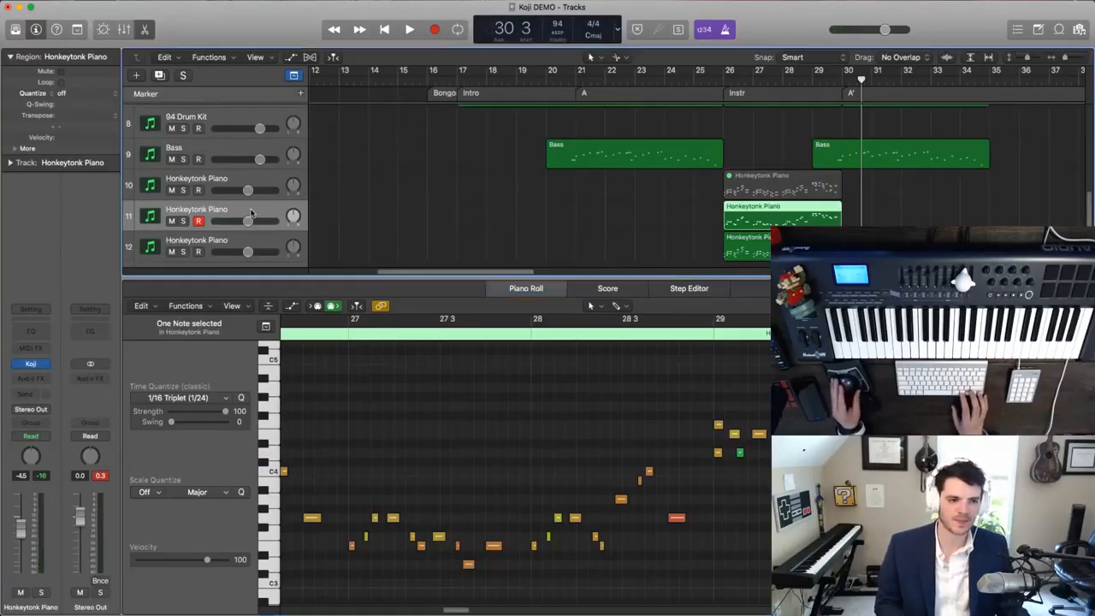
double_click(201, 210)
key(Right)
text(TOp)
key(Tab)
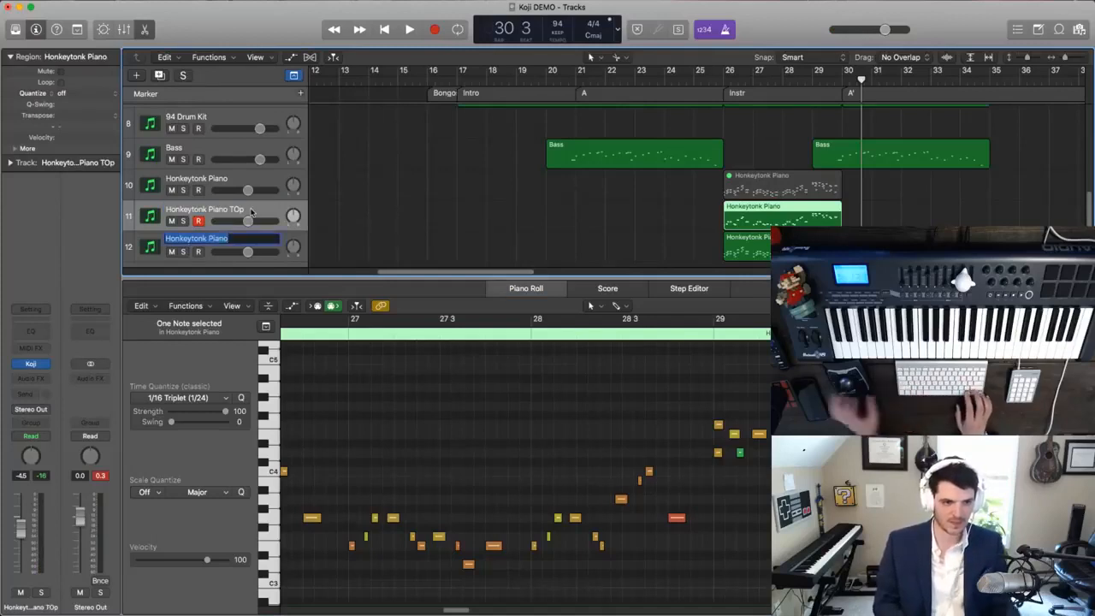
key(shift+Tab)
key(Right)
key(BackSpace)
text(P)
key(Tab)
key(Right)
text(BOTTOM)
key(Return)
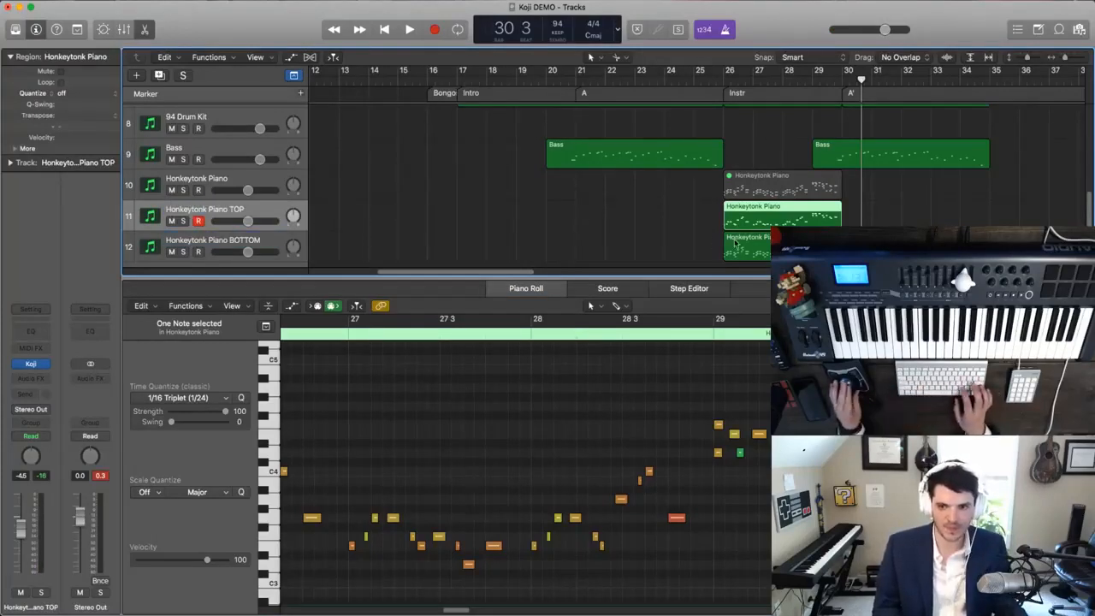
- Delete the upper chord notes in bar 26 of the Honkeytonk Piano BOTTOM region
click(739, 246)
scroll(513, 398, left, 5)
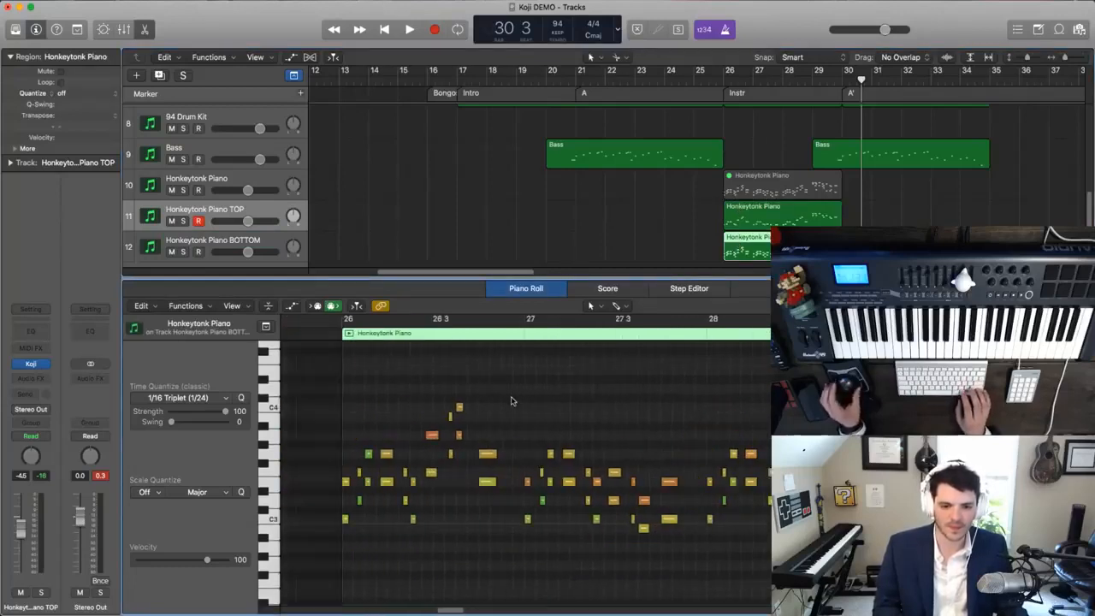
drag(340, 455, 411, 501)
drag(390, 418, 455, 482)
key(Delete)
key(Delete)
drag(442, 404, 476, 438)
key(Delete)
drag(471, 393, 514, 422)
key(Delete)
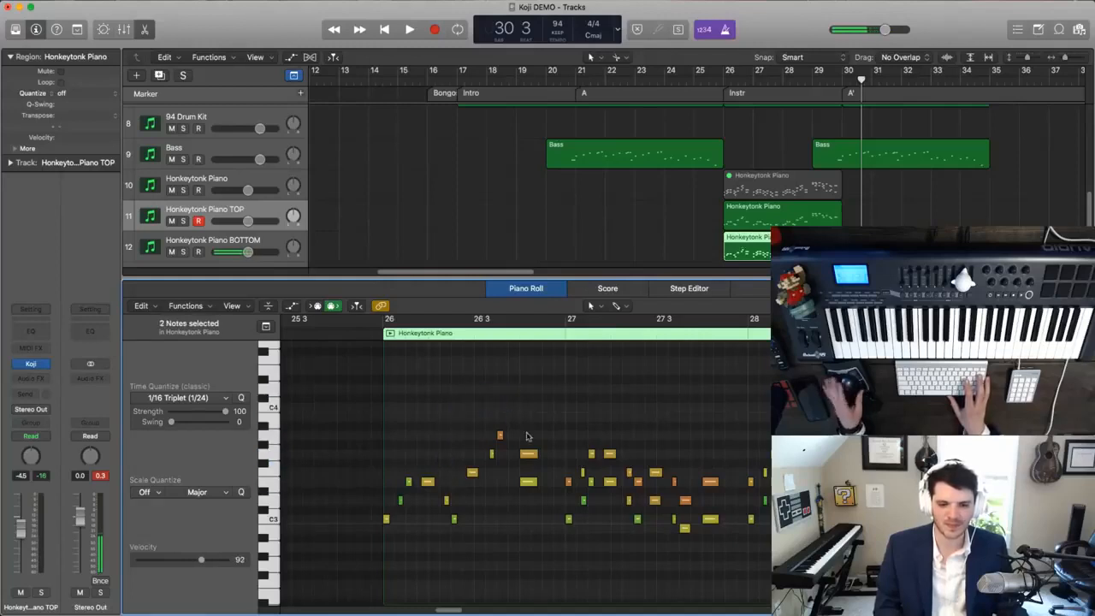
click(528, 455)
- Delete the upper chord notes throughout bar 27 of the BOTTOM region, keeping the lower line
key(Delete)
scroll(529, 459, right, 3)
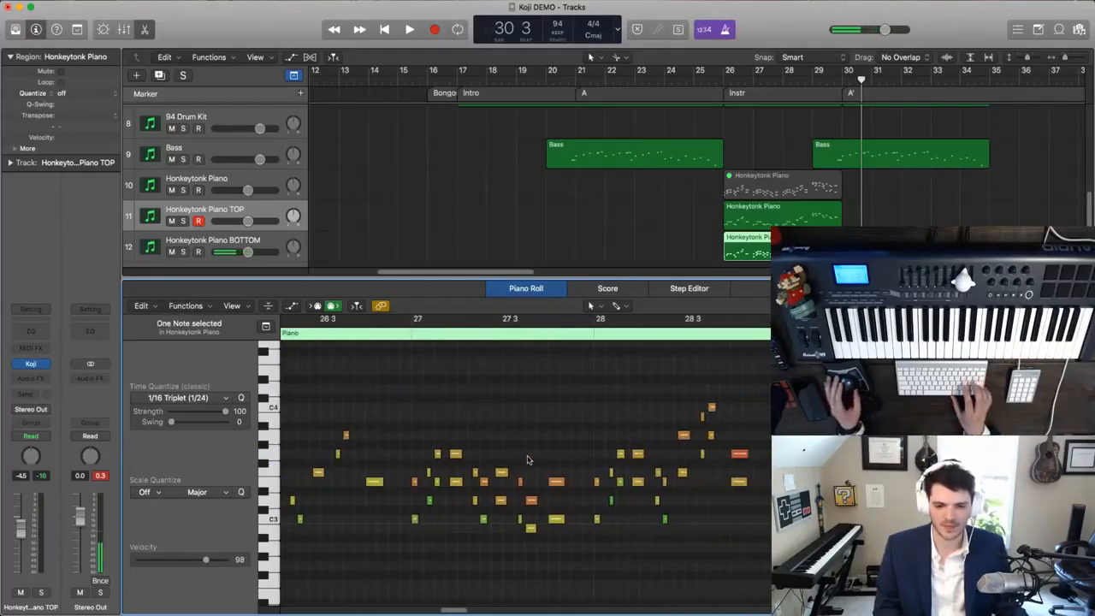
drag(407, 460, 565, 490)
key(Delete)
key(Delete)
key(Delete)
click(485, 482)
key(Delete)
key(Delete)
- Delete the upper chord notes throughout bar 28 of the BOTTOM region
scroll(562, 490, right, 2)
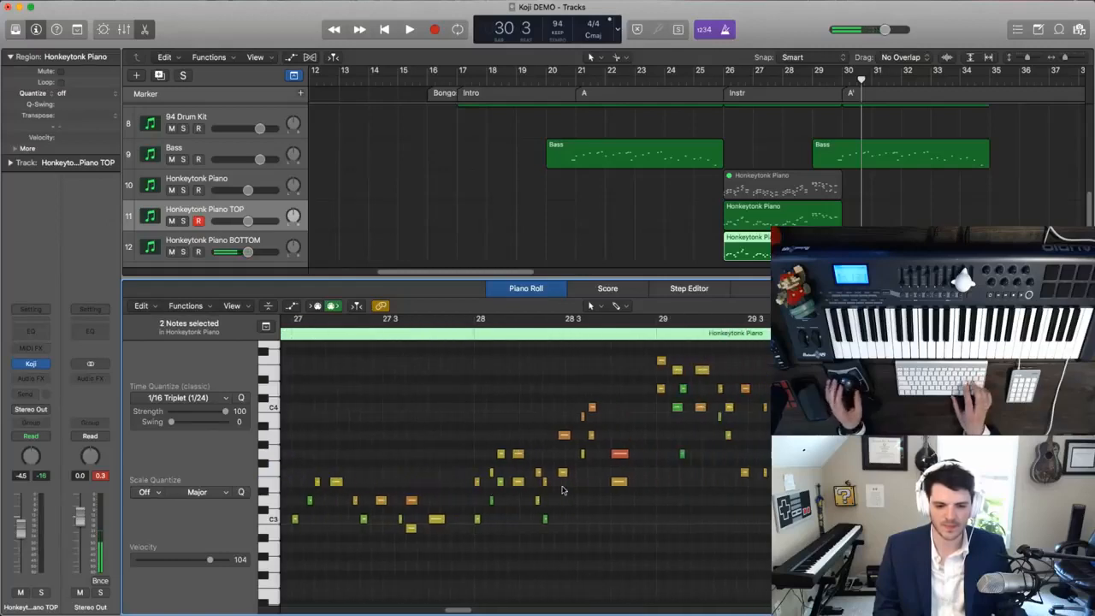
click(462, 467)
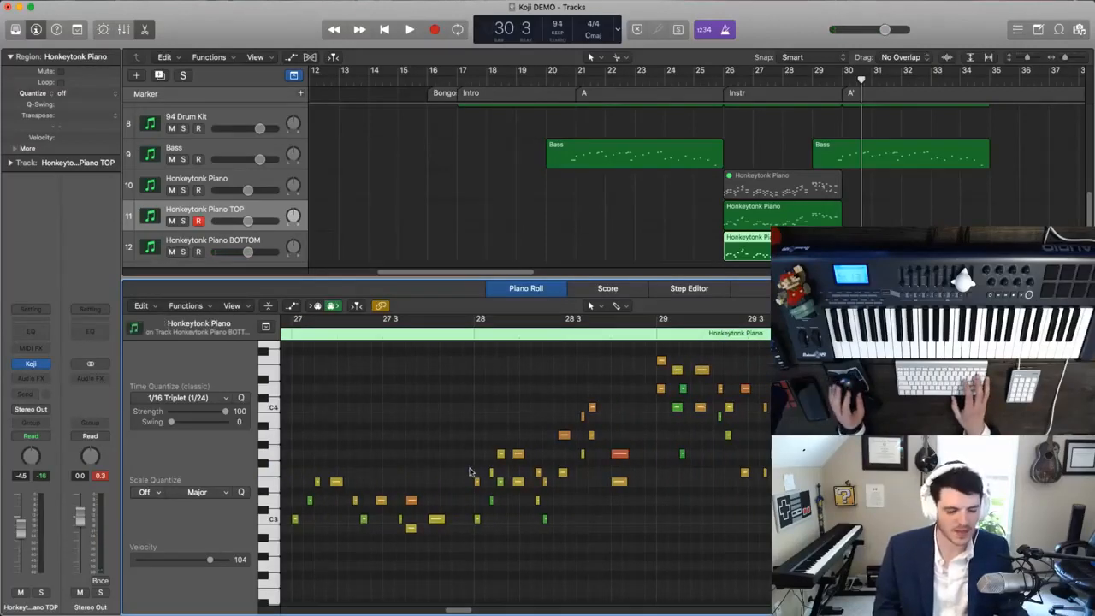
click(477, 454)
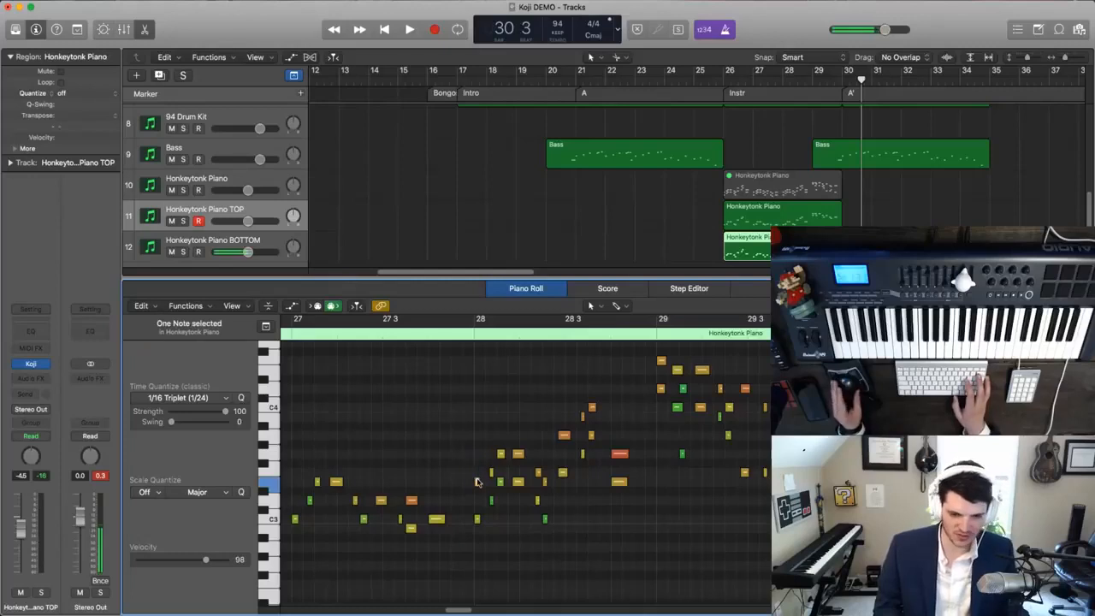
shift+click(518, 453)
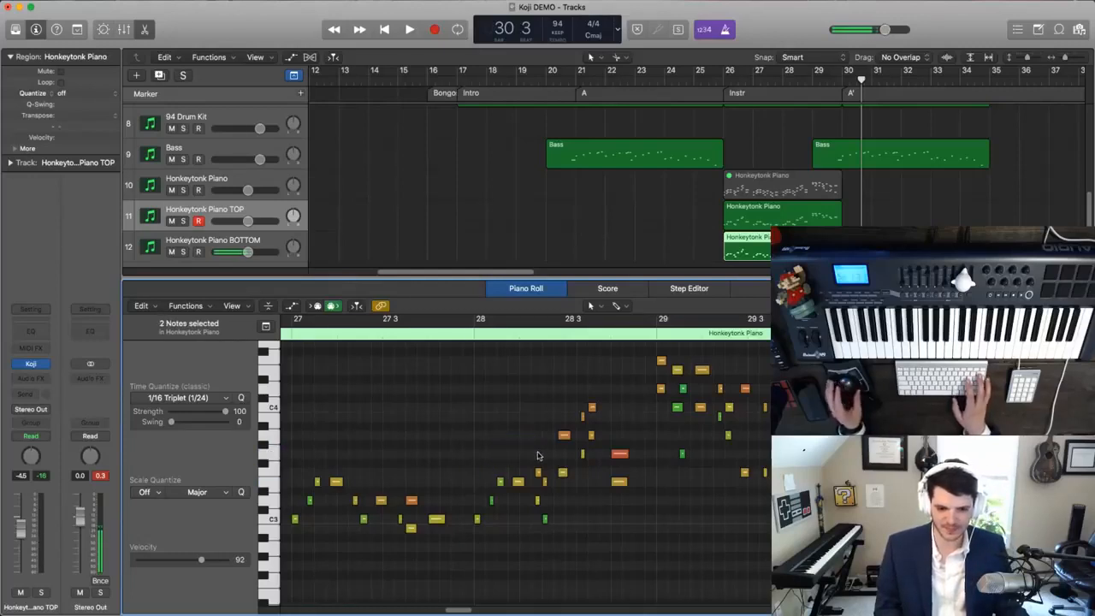
scroll(538, 456, right, 2)
scroll(537, 456, right, 4)
click(447, 471)
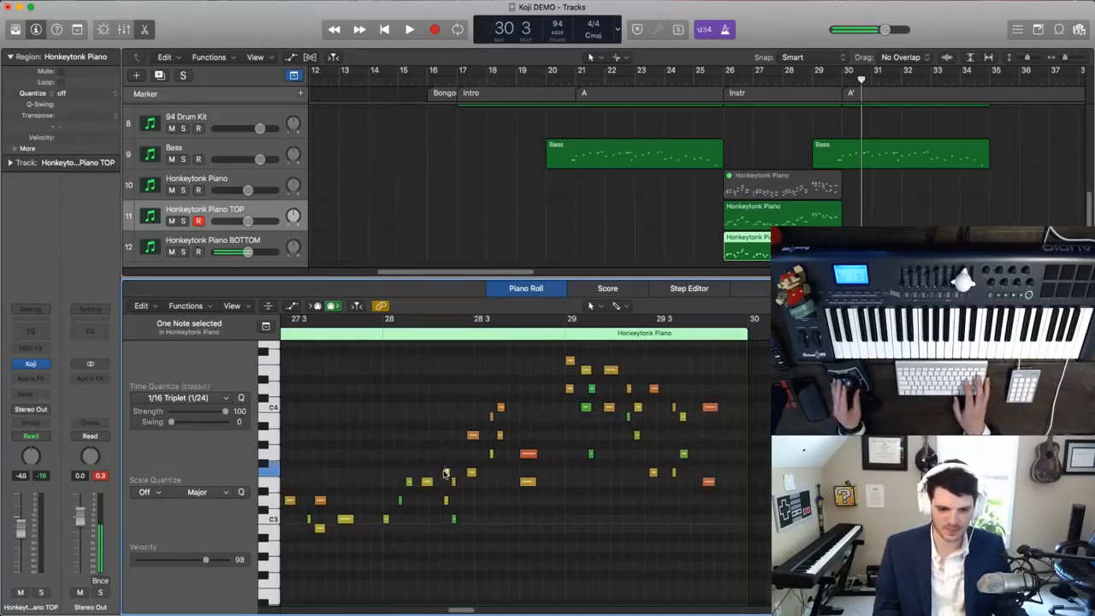
drag(472, 435, 504, 459)
key(Delete)
scroll(519, 420, right, 2)
key(Delete)
- Delete the top notes of the chords in bar 29 of the BOTTOM region, and deselect the region
drag(528, 356, 702, 409)
key(Delete)
key(Delete)
key(Delete)
key(Delete)
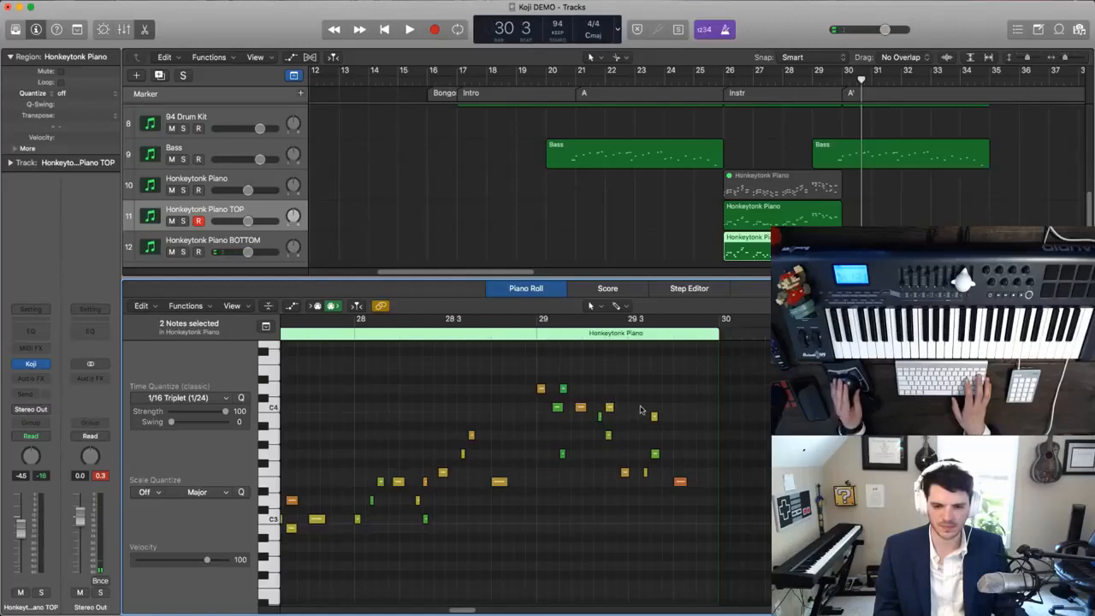
click(469, 227)
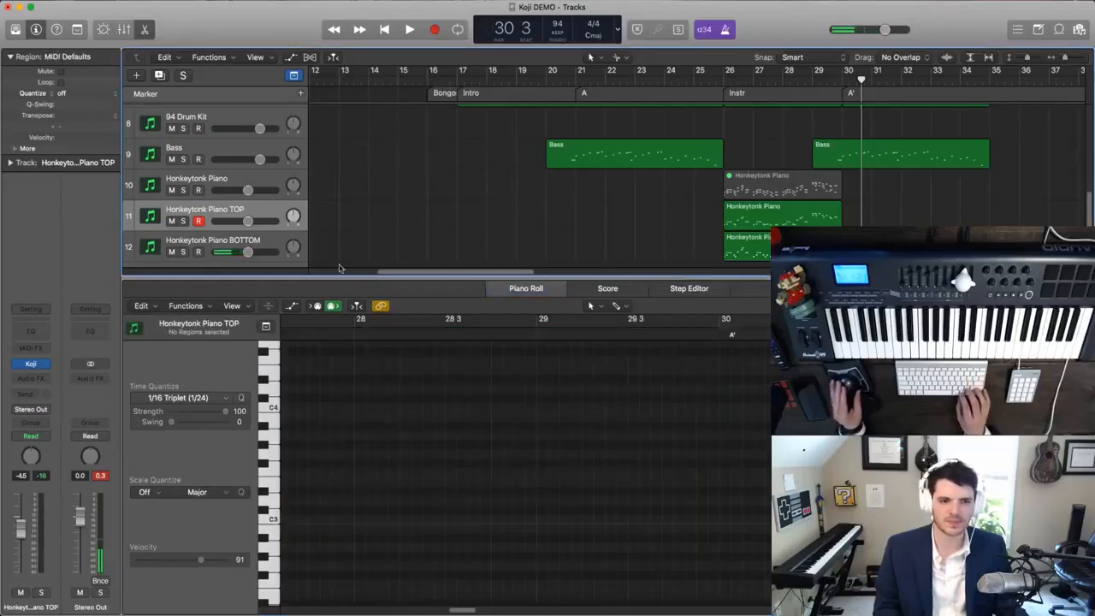
- Open the Koji instrument on the Honkeytonk Piano BOTTOM track and place its window clear of the piano regions
click(230, 245)
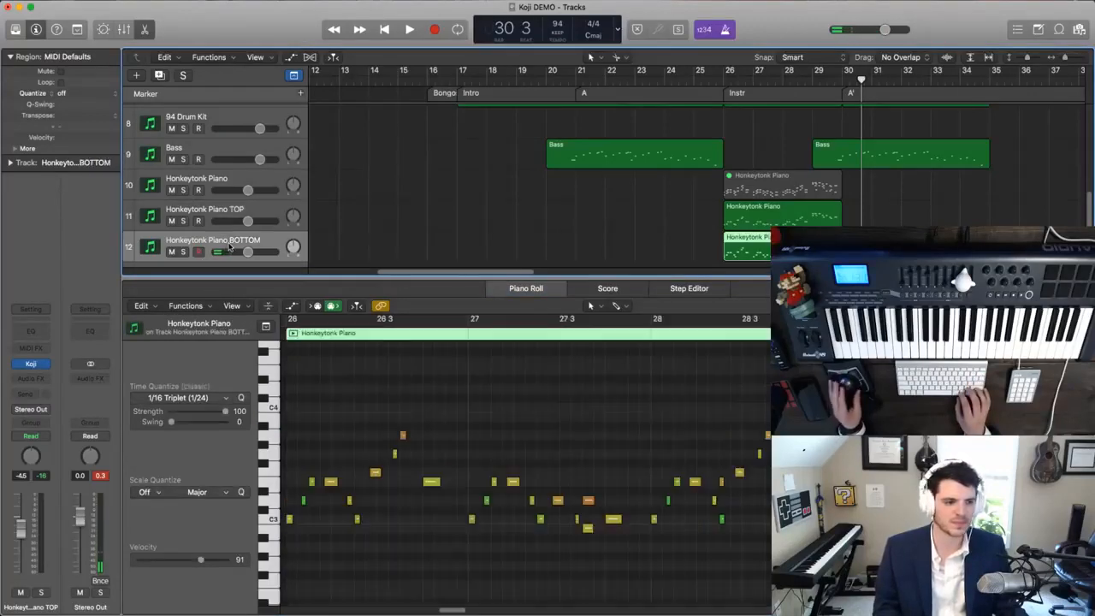
click(31, 365)
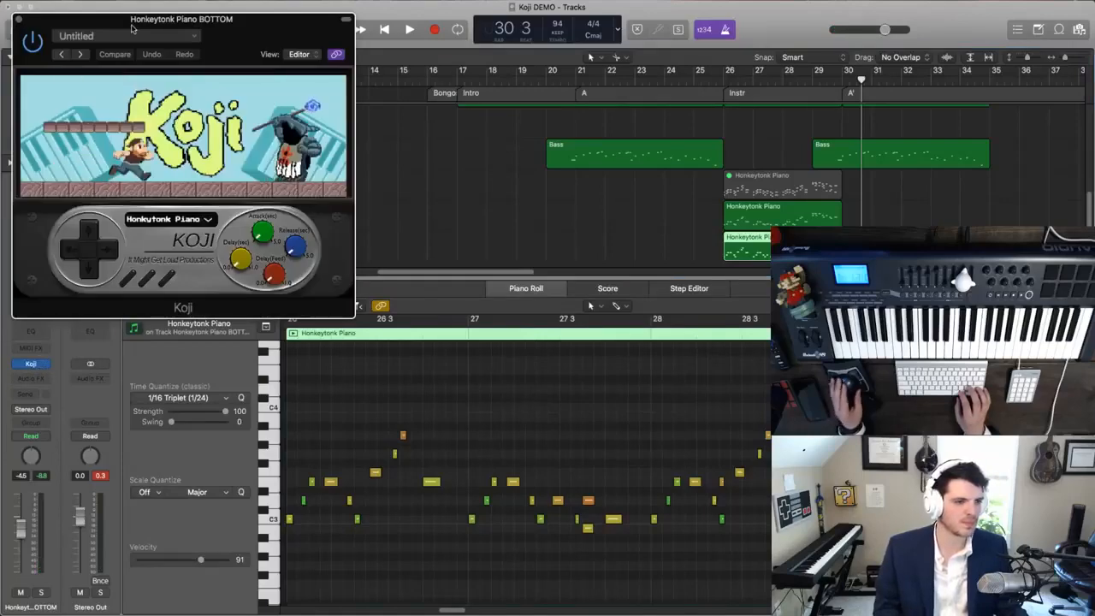
drag(131, 27, 487, 84)
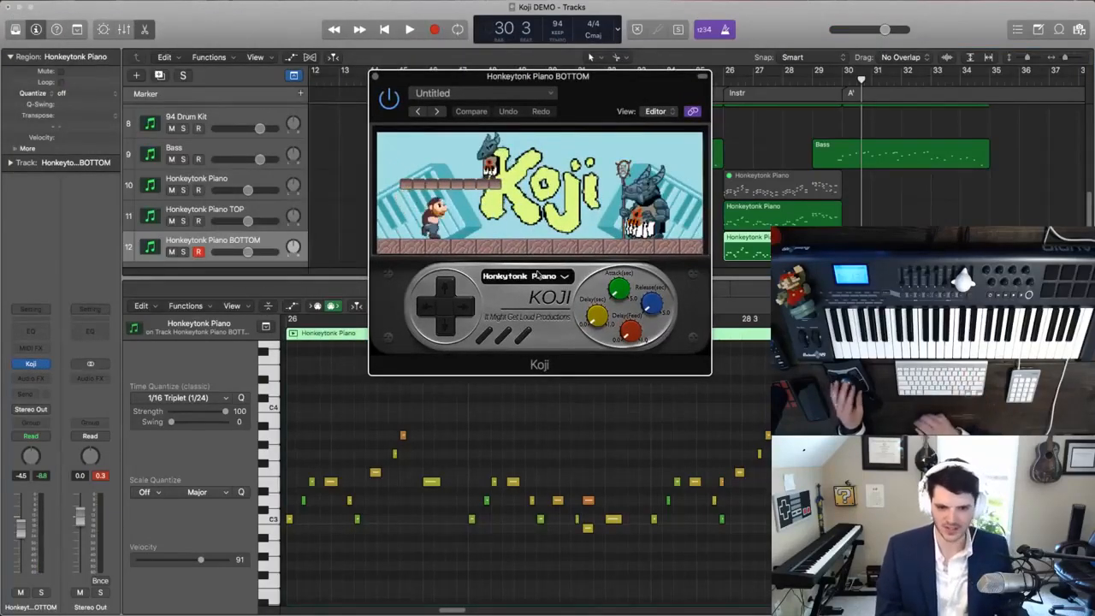
drag(586, 95, 482, 83)
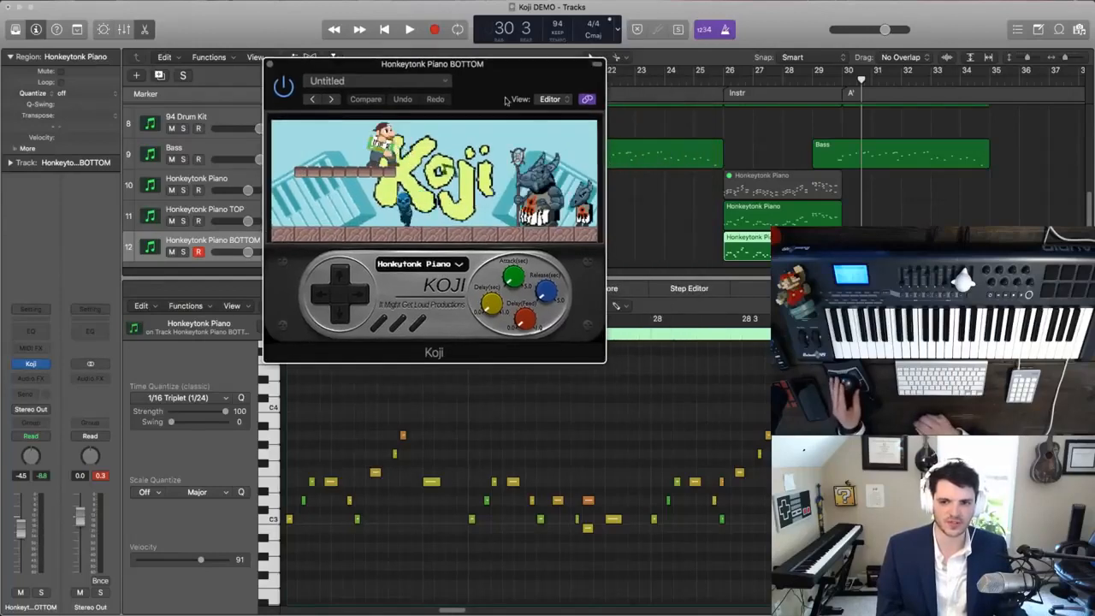
- Compare the TOP and BOTTOM piano regions, and select two notes around bar 29 in the TOP region
click(761, 216)
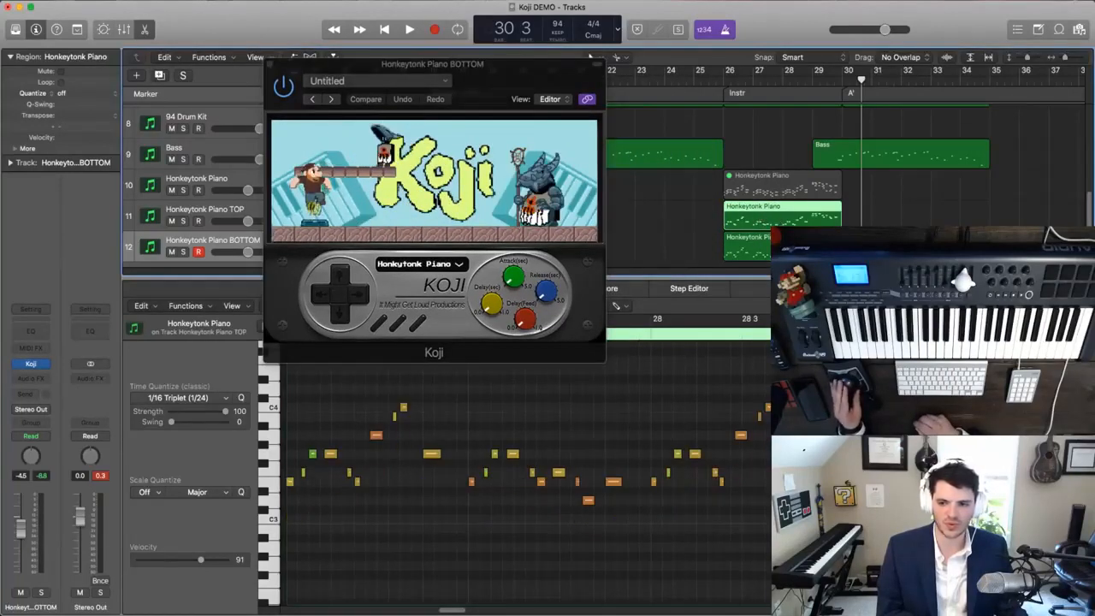
click(781, 247)
click(781, 217)
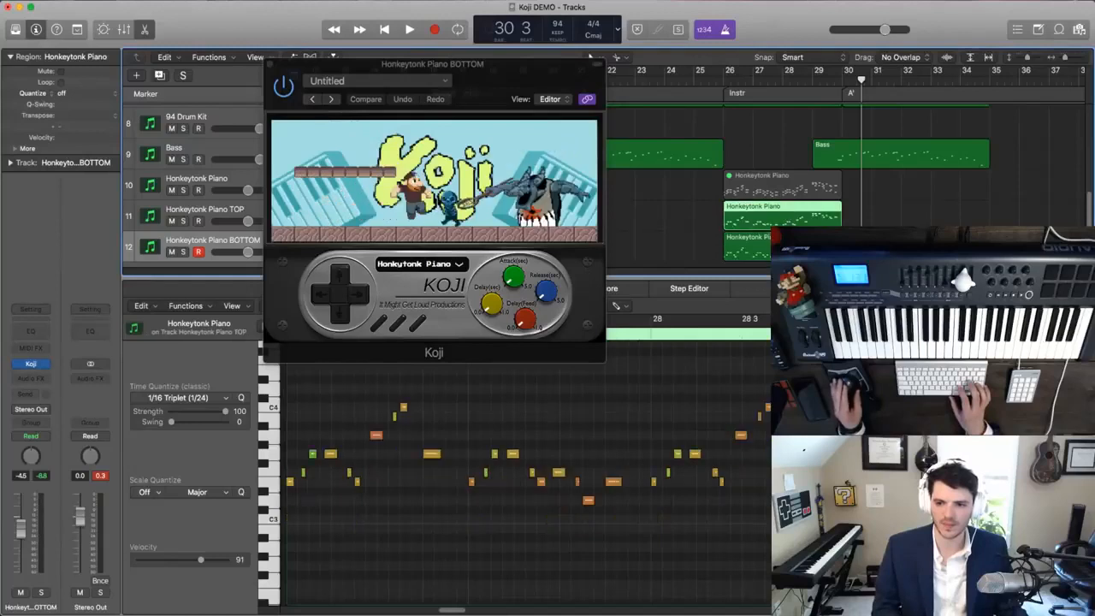
click(796, 360)
shift+click(842, 388)
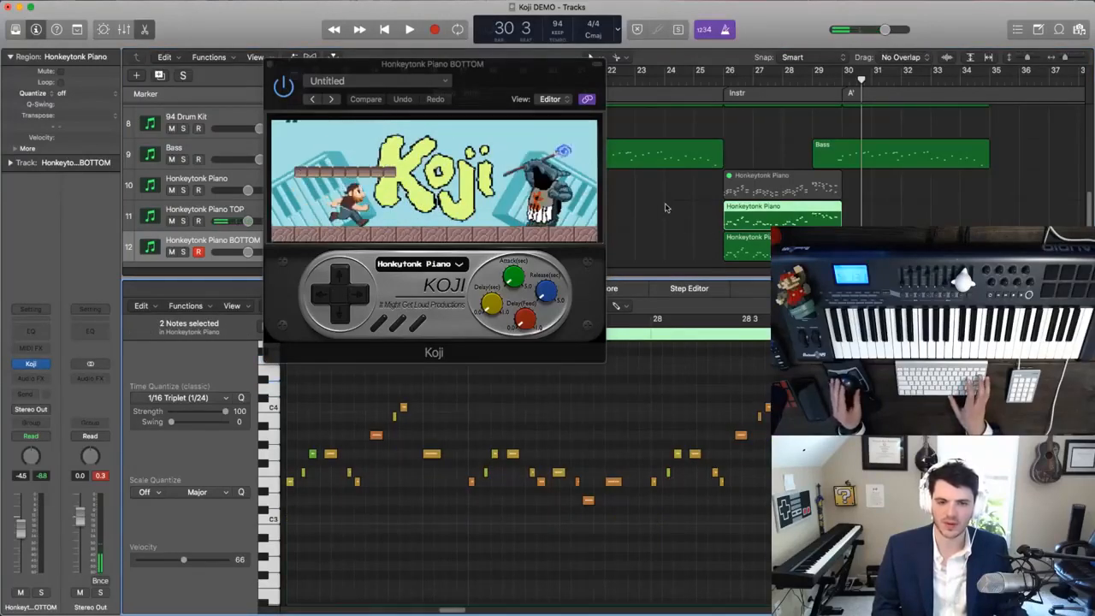
- Lower the Honkeytonk Piano BOTTOM track's volume to -9.2 dB and switch its Koji instrument to Jazz Guitar
click(270, 64)
click(224, 245)
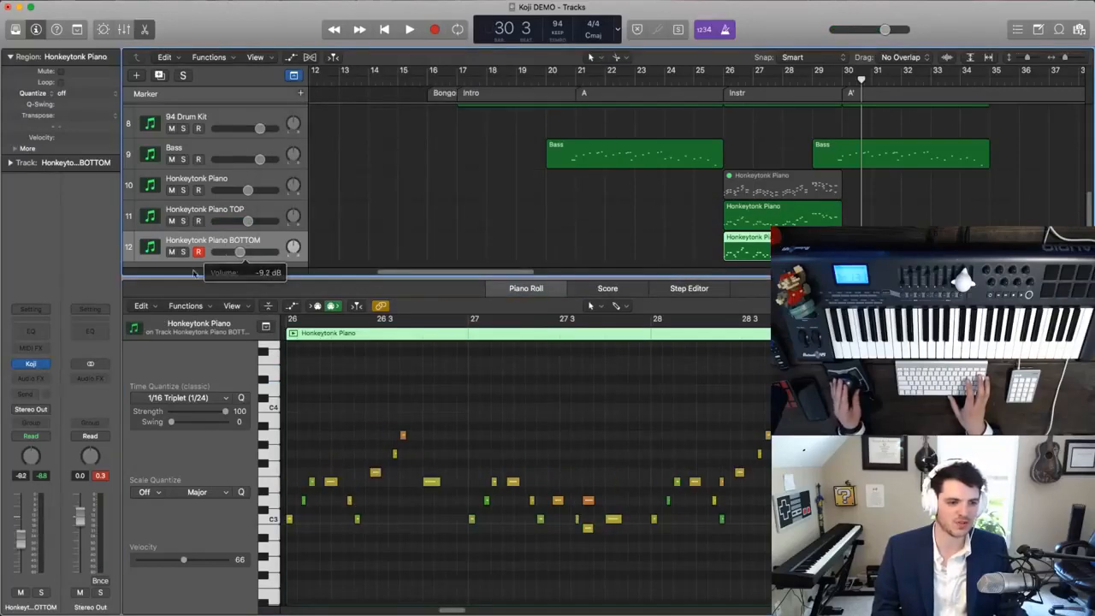
click(34, 365)
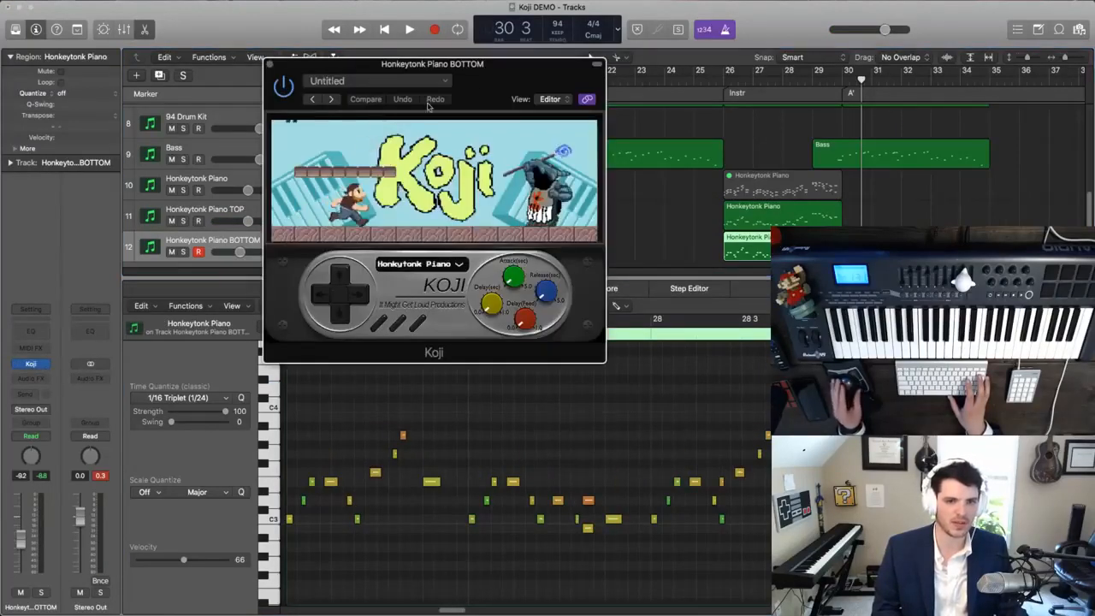
drag(504, 67, 376, 64)
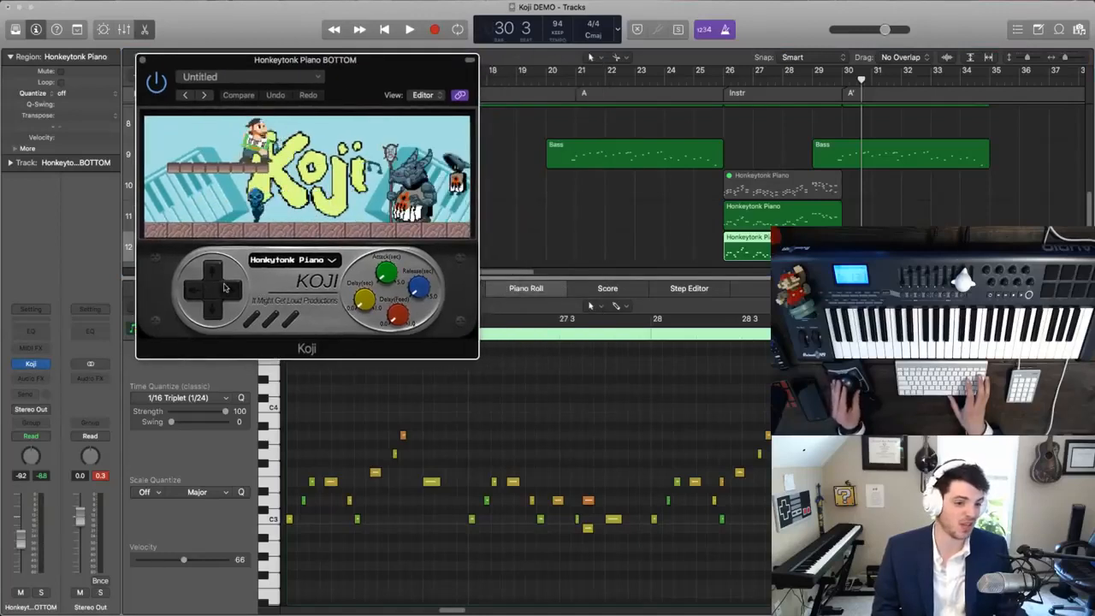
click(227, 292)
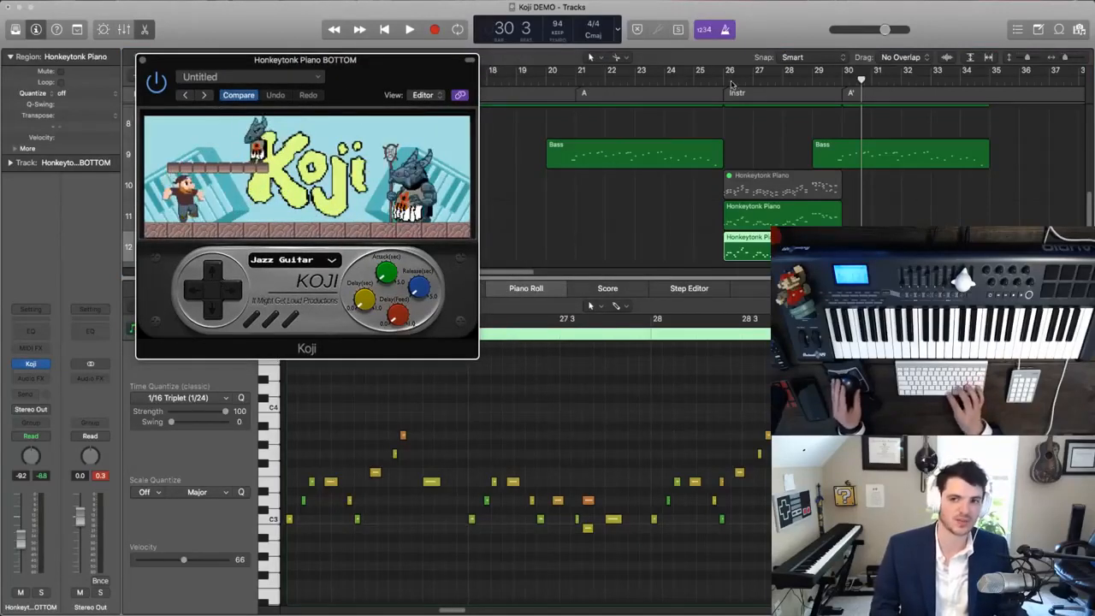
- Play the Instr section from bar 26, and solo the BOTTOM track to hear it alone
click(724, 83)
key(space)
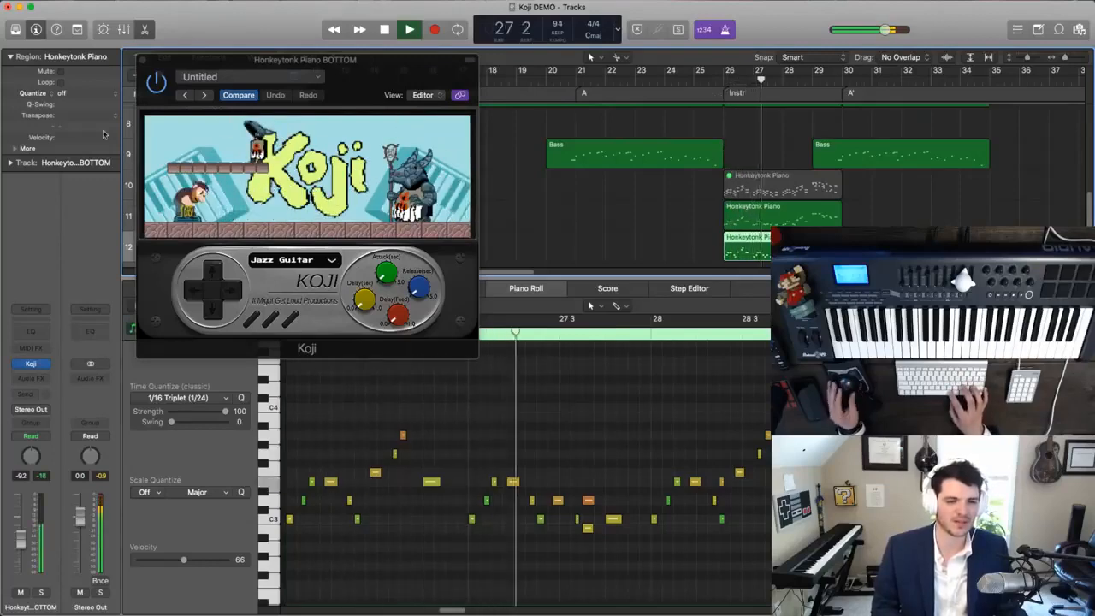
drag(342, 59, 494, 58)
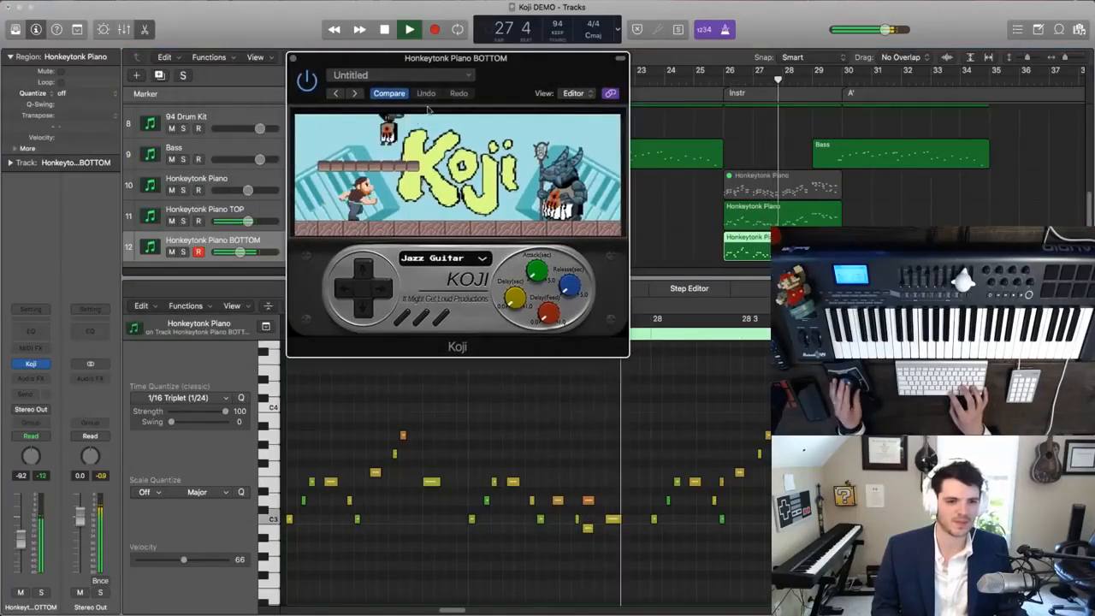
click(183, 251)
key(space)
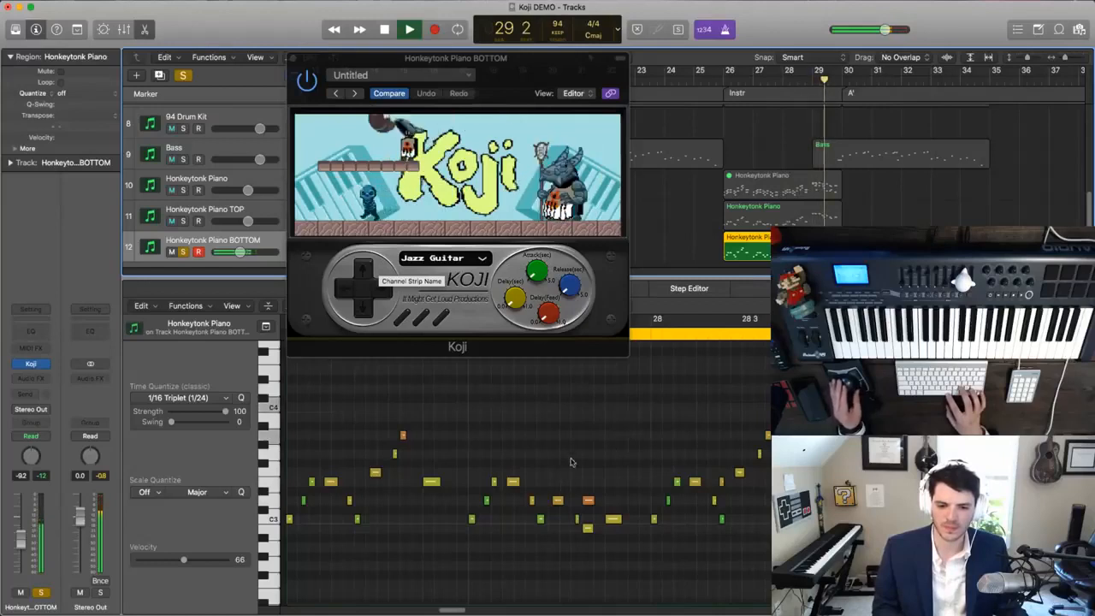
key(space)
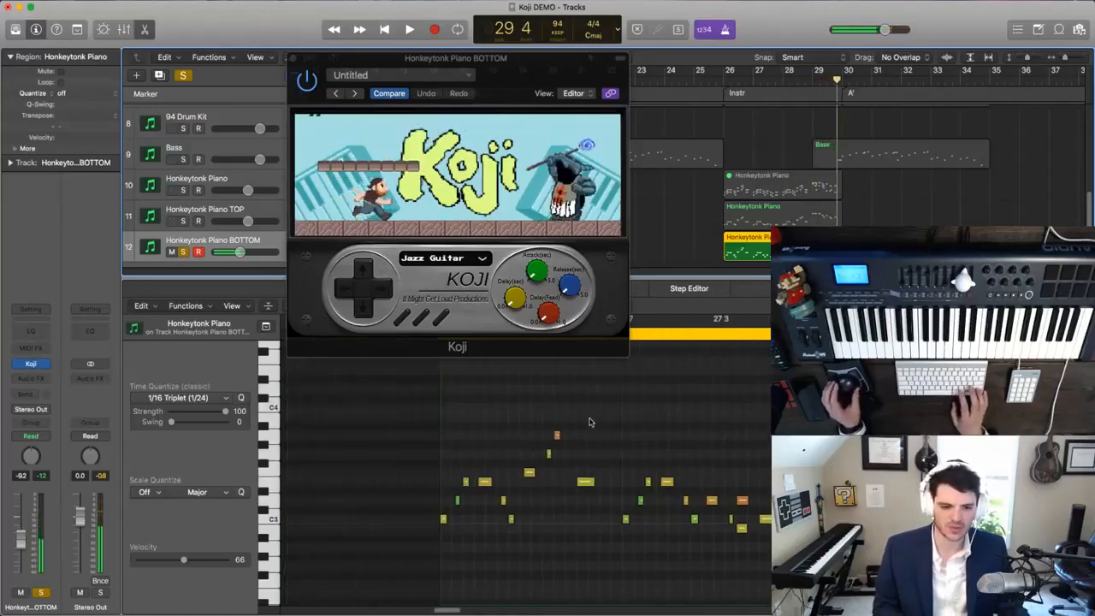
- Delete the upper of the two stacked notes late in bar 27 of the BOTTOM region
click(594, 501)
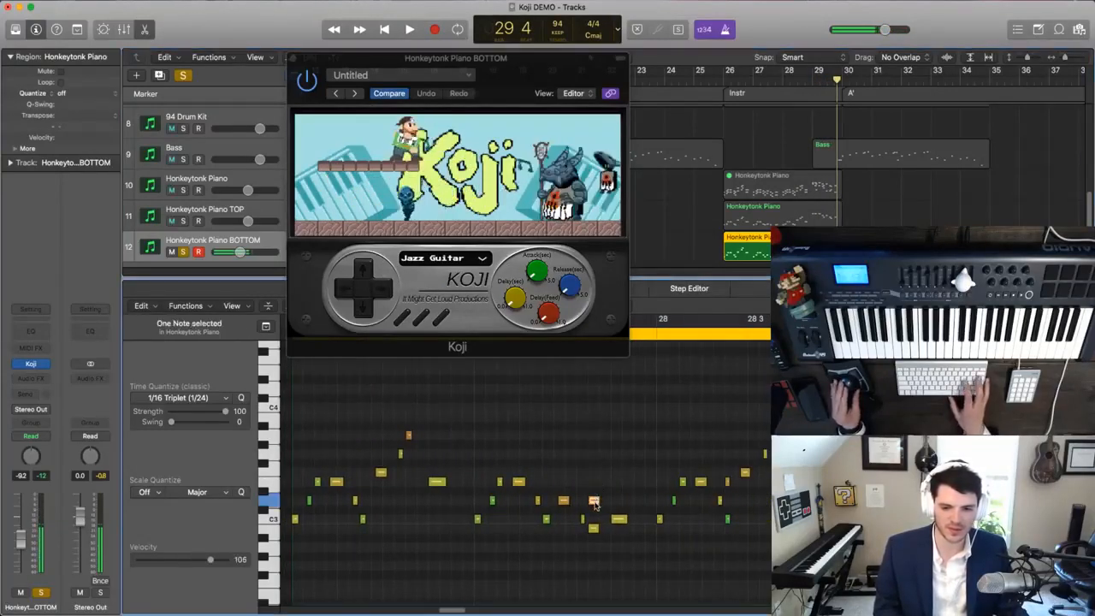
key(BackSpace)
scroll(599, 485, right, 3)
- Play back bar 29 of the soloed BOTTOM region repeatedly to check its notes
click(730, 335)
key(space)
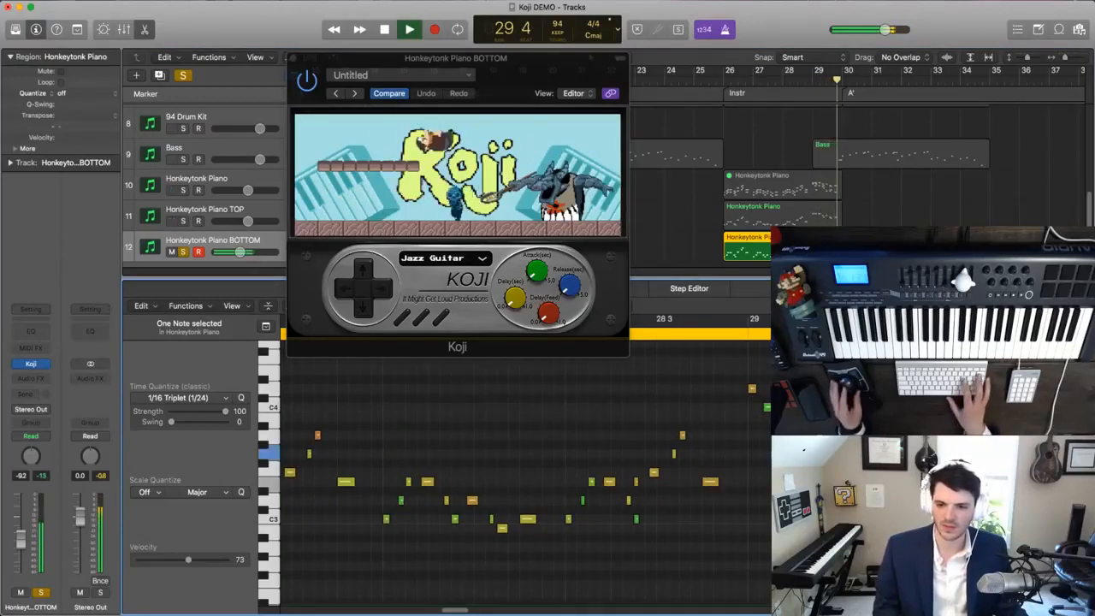
click(741, 334)
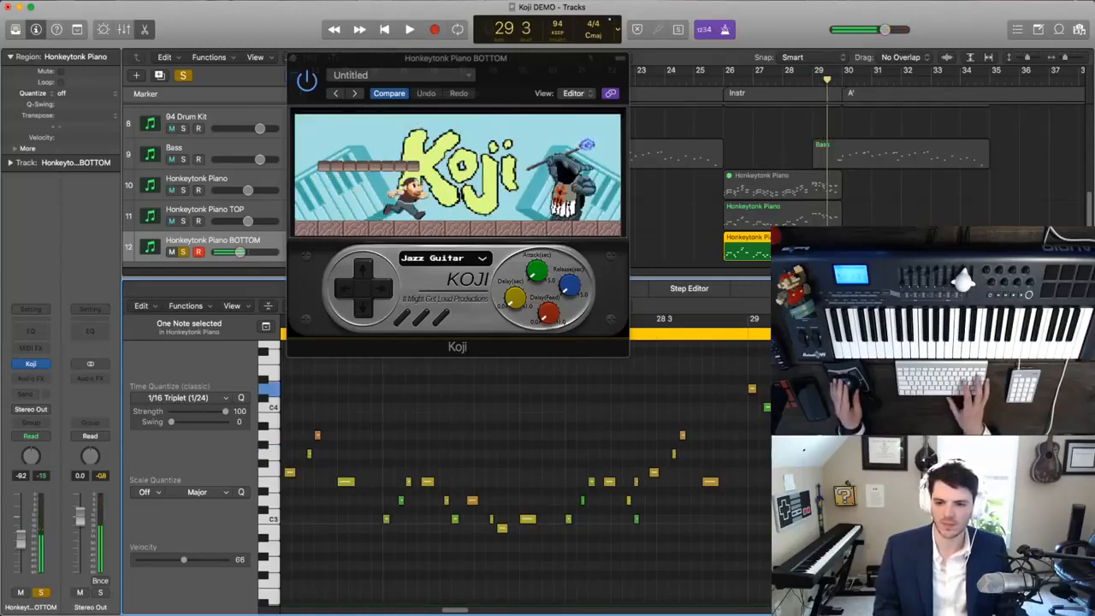
key(space)
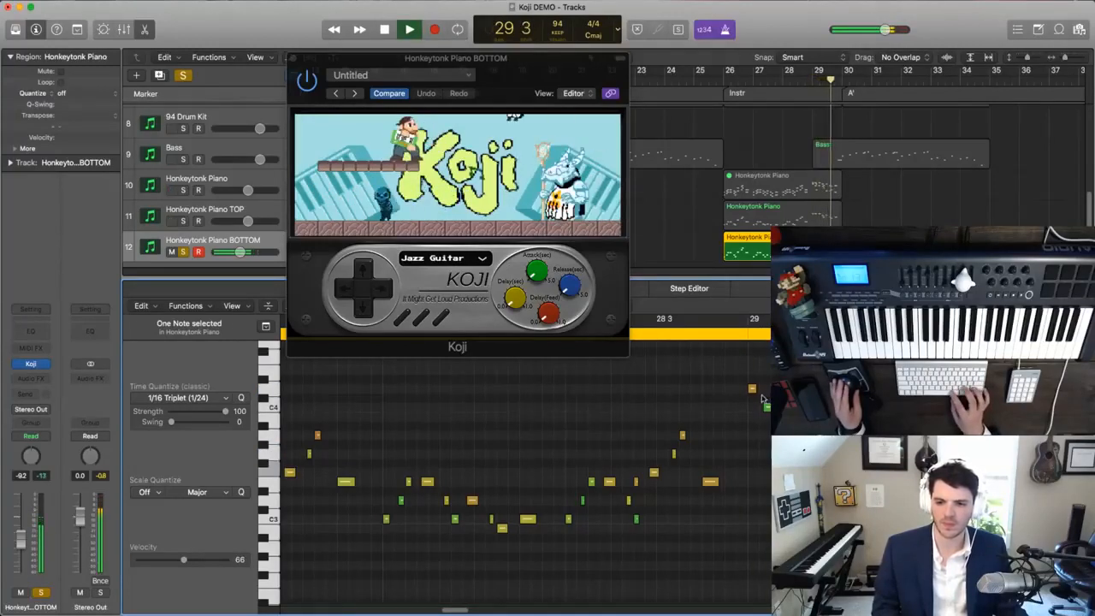
key(space)
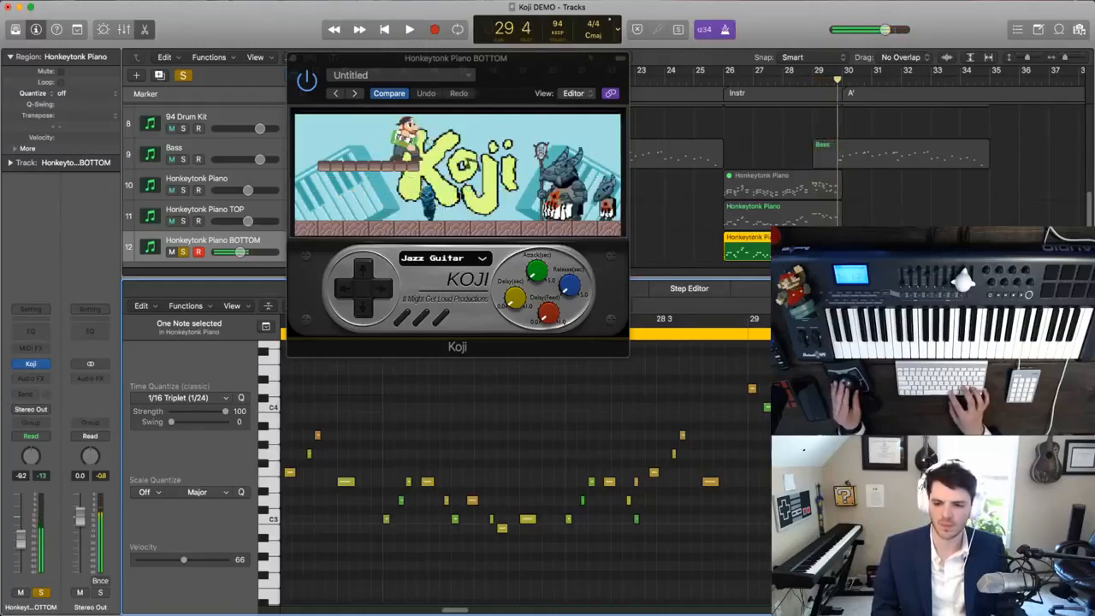
key(space)
key(space)
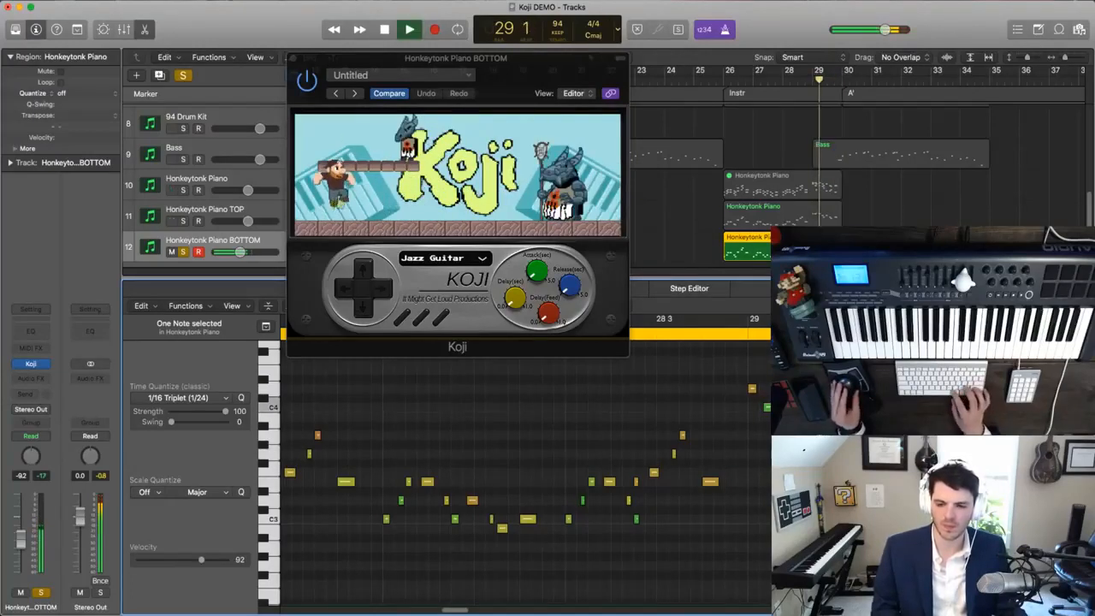
- Open the TOP region, solo its track instead of BOTTOM, and listen to bar 29
click(766, 221)
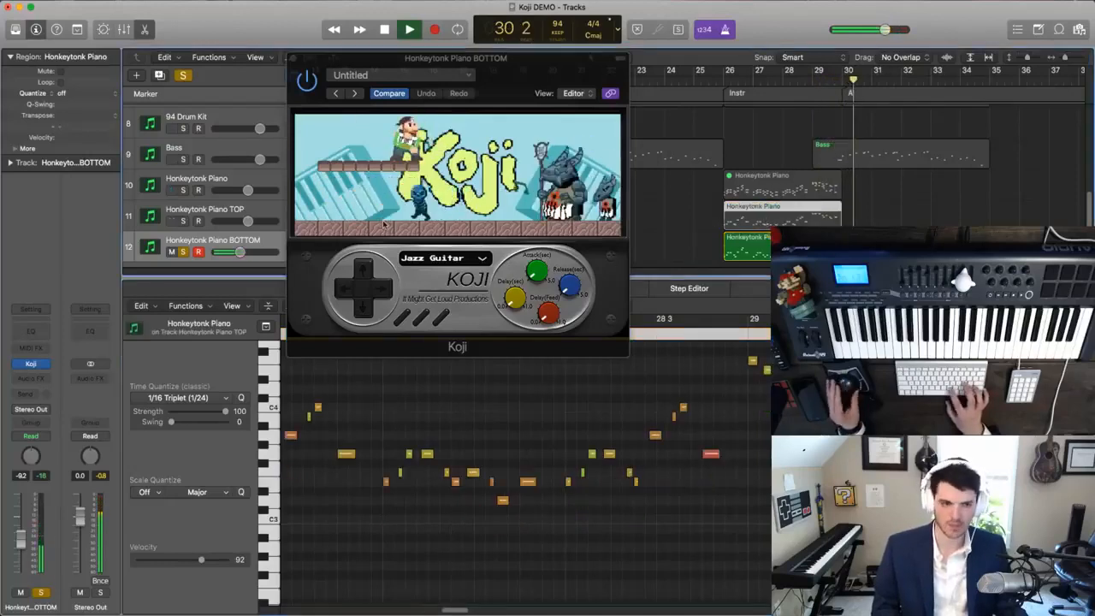
click(172, 216)
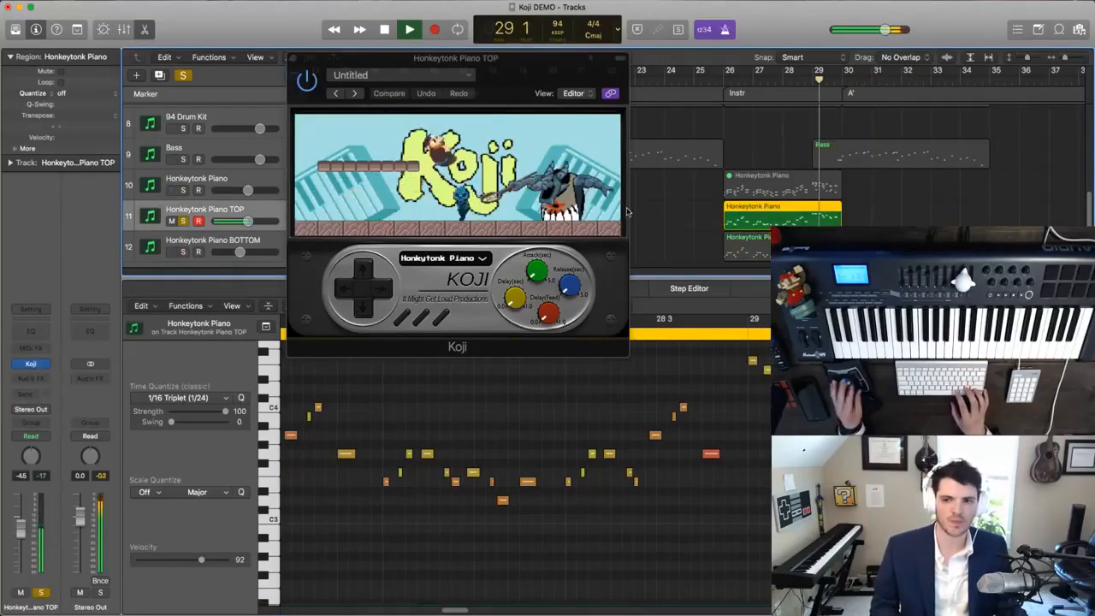
scroll(709, 334, up, 1)
key(space)
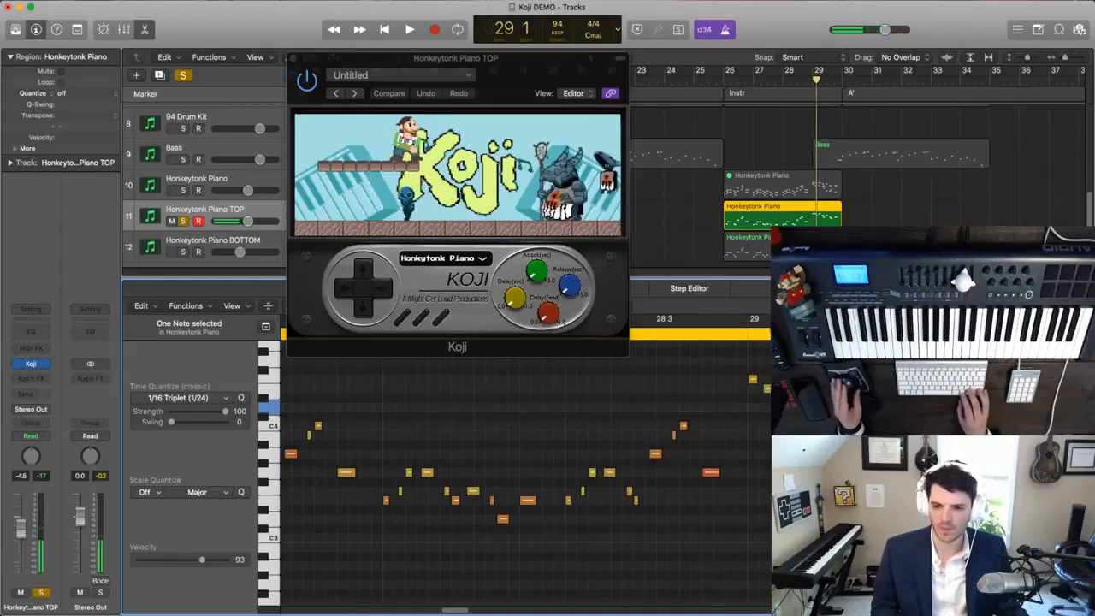
key(space)
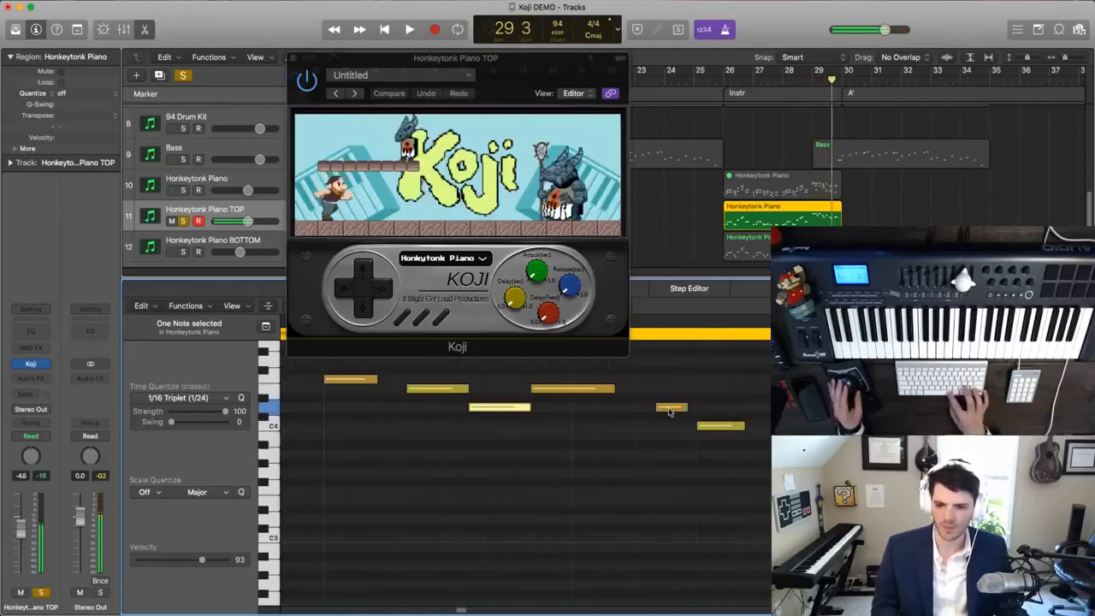
- Move the first D4 and E4 notes of bar 29 in the TOP region slightly earlier, placing the E4 at 29 1 2 45
drag(487, 409, 421, 391)
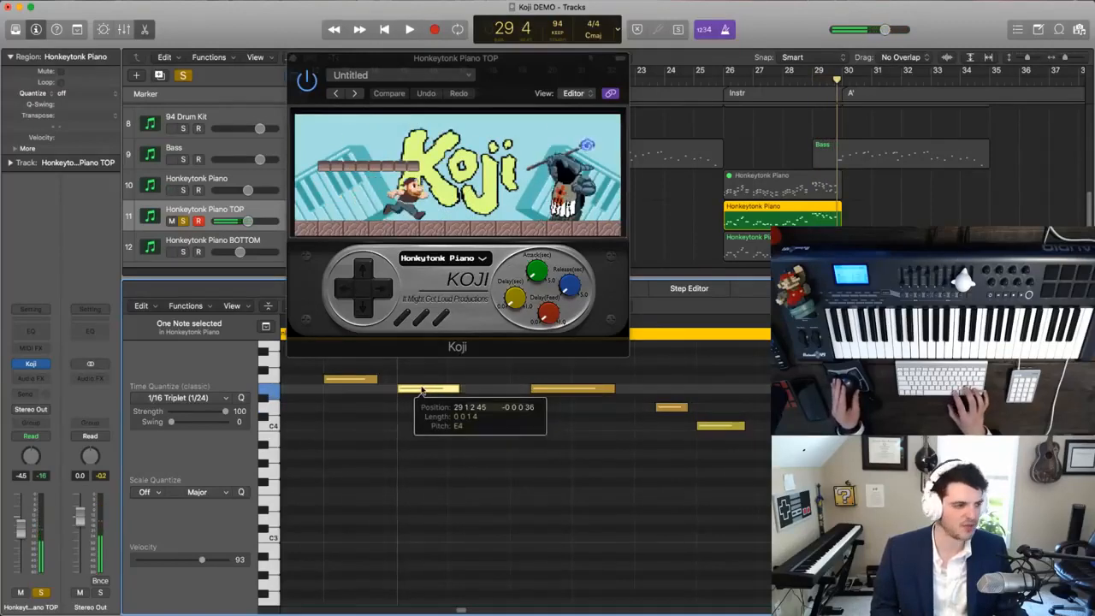
key(space)
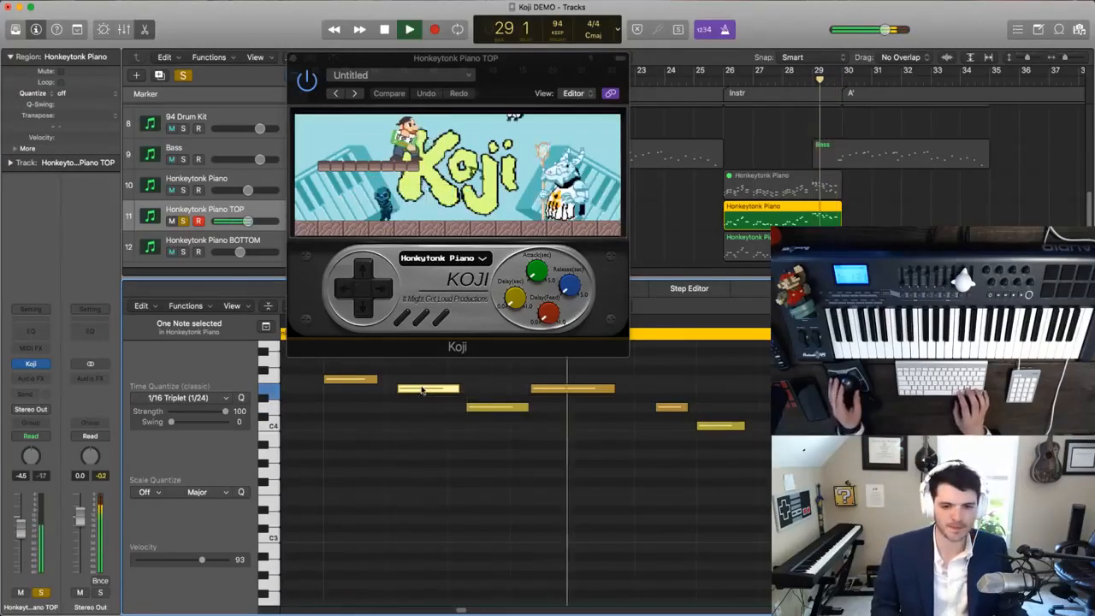
key(super+Left)
key(space)
drag(545, 391, 559, 389)
key(space)
key(space)
key(space)
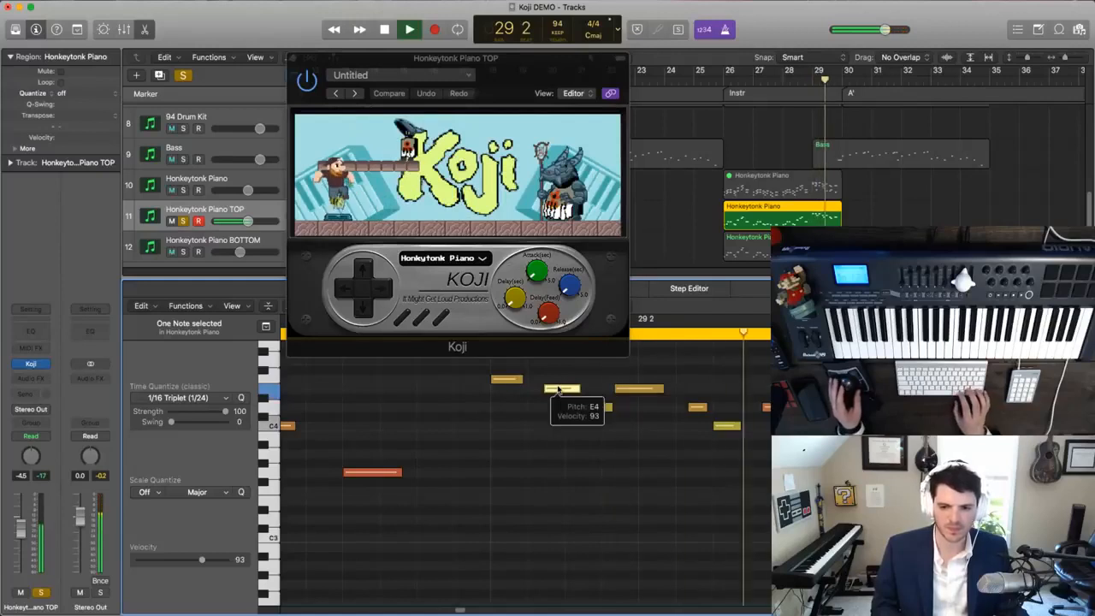
- Play back the TOP melody through bar 29 to check the adjusted note timing
key(super+Left)
key(super+Left)
key(super+Left)
key(space)
key(space)
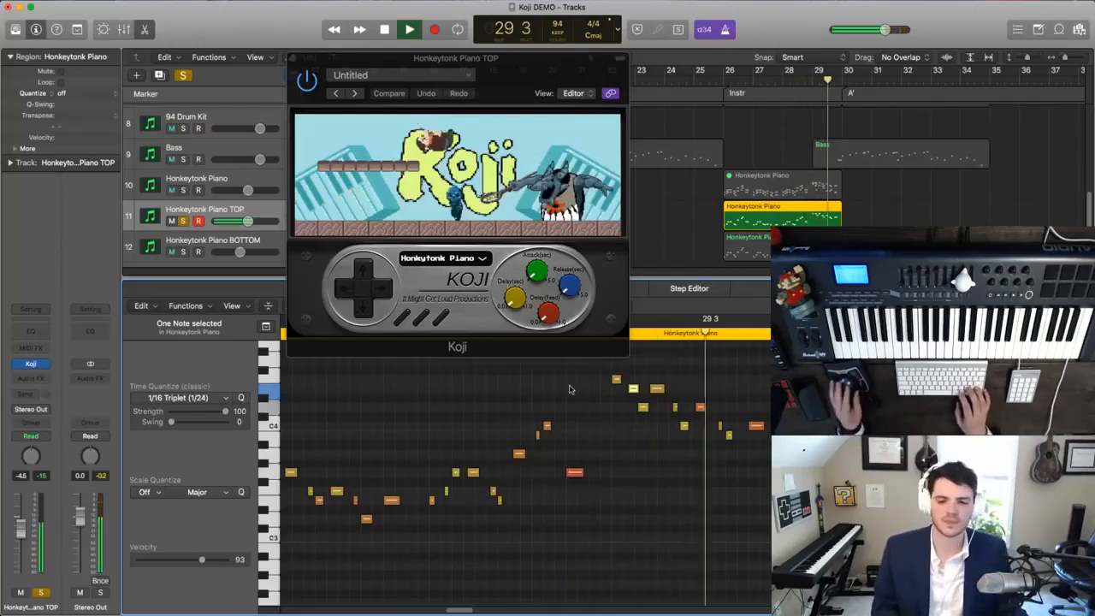
key(space)
- Solo the BOTTOM track instead of the TOP track, and rename the TOP track Honkeytonk Piano MELODY
click(183, 221)
click(183, 252)
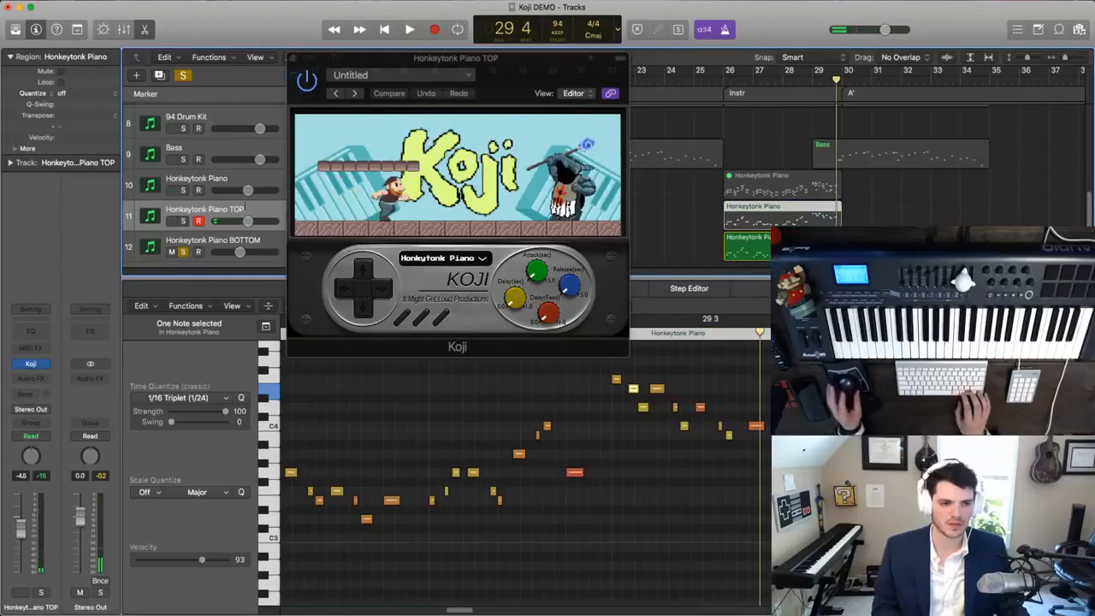
double_click(235, 210)
key(BackSpace)
key(BackSpace)
key(BackSpace)
text(MELODY)
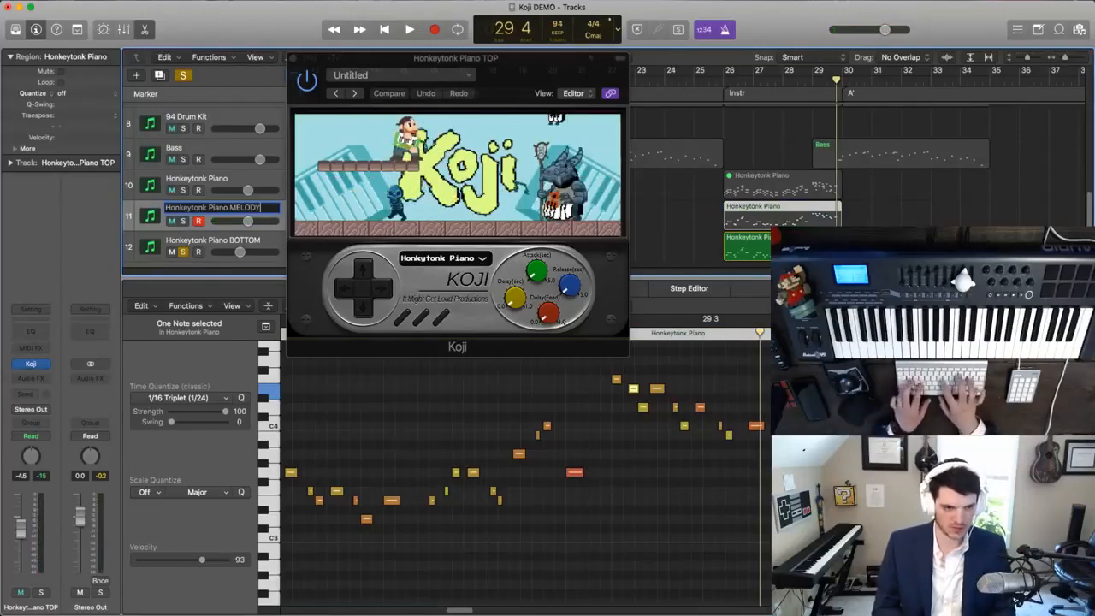
key(Tab)
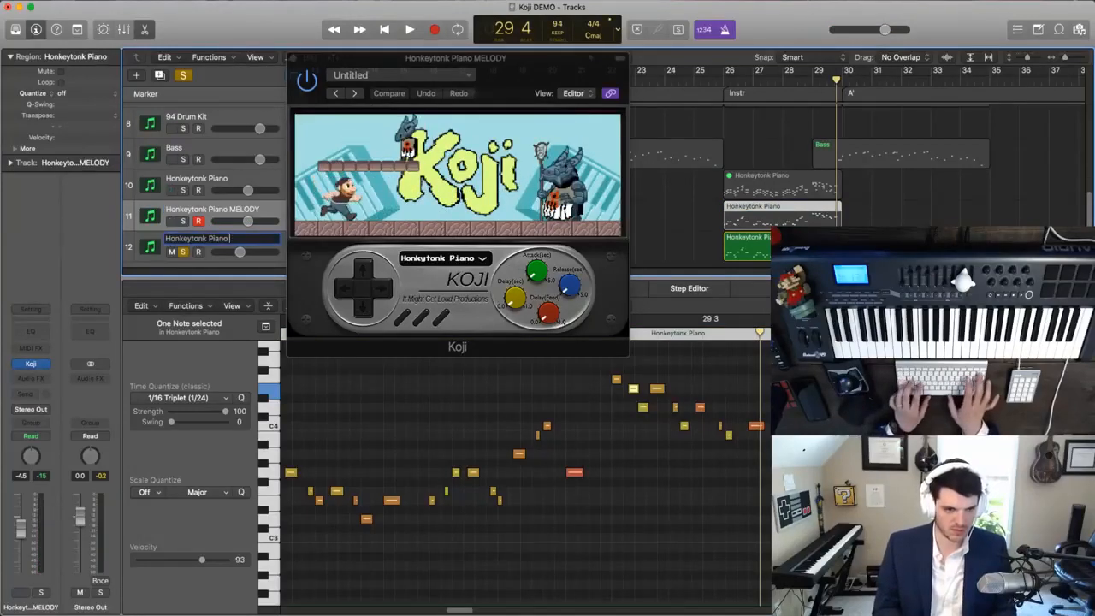
- Rename the BOTTOM track Jazz Guitar HARMONY, and name all regions after their tracks
key(super+a)
text(Jazz Guitar HARMONY)
key(Return)
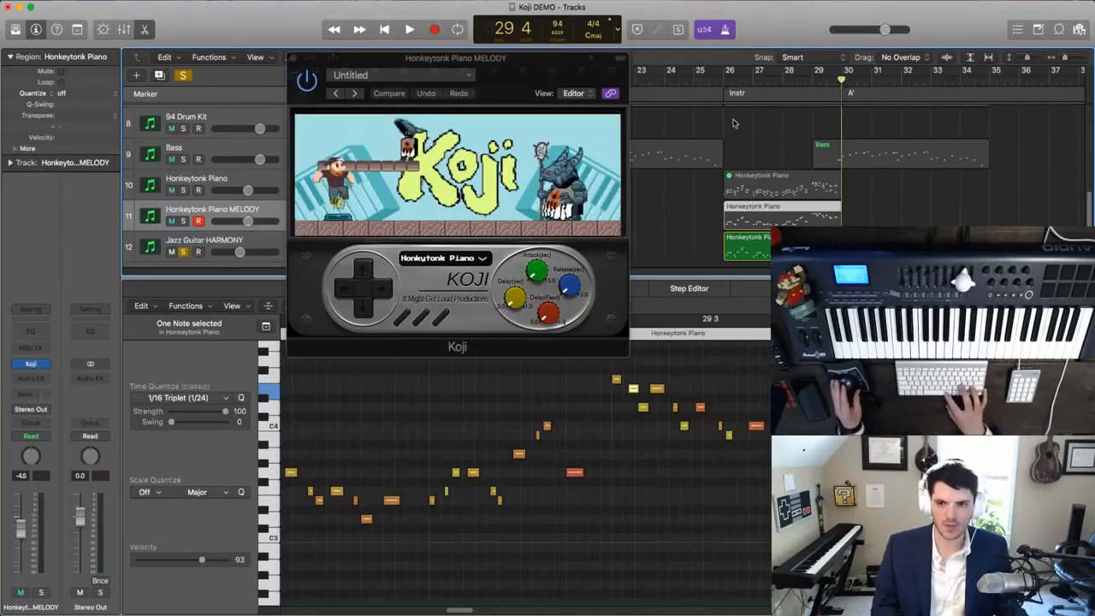
key(super+a)
key(alt+shift+n)
- Play the Jazz Guitar HARMONY region from bar 26, and delete the E3 note stacked above the C3 in beat 2 of bar 28
key(space)
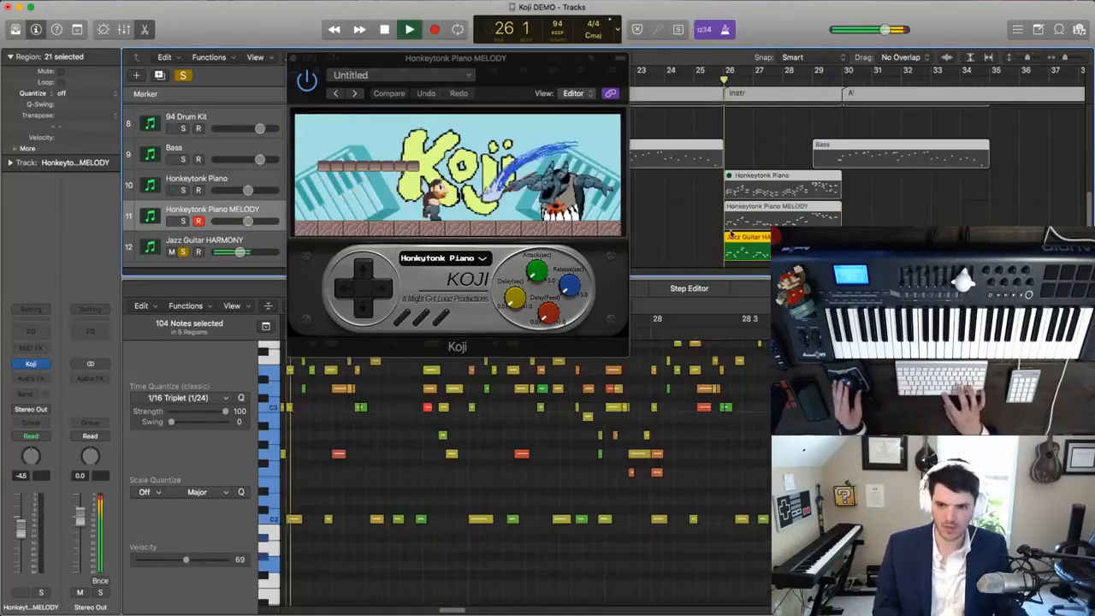
click(742, 247)
scroll(520, 507, up, 3)
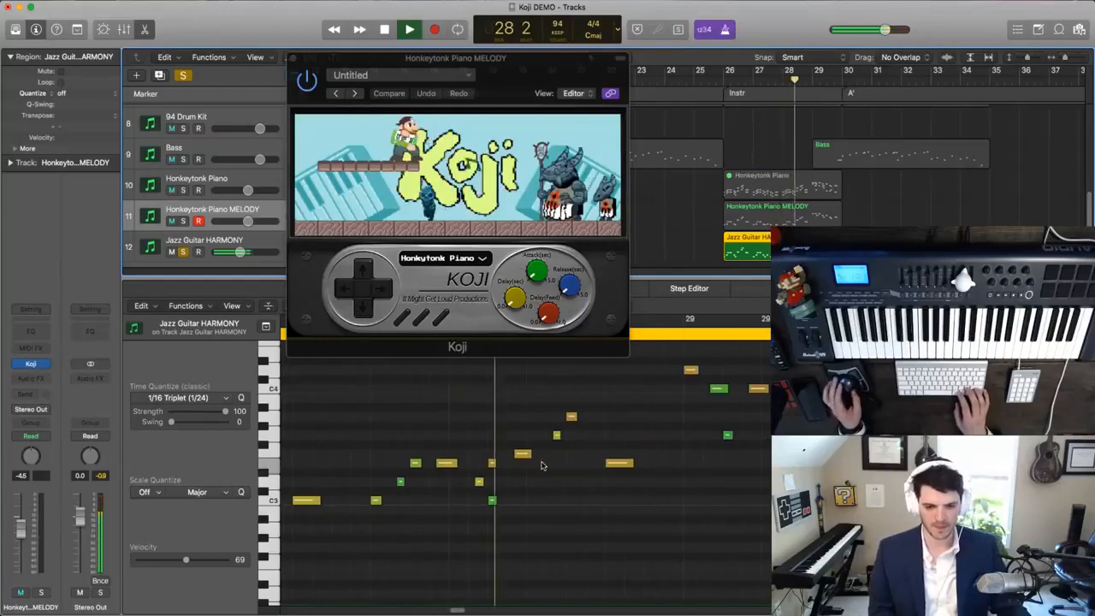
key(space)
click(494, 454)
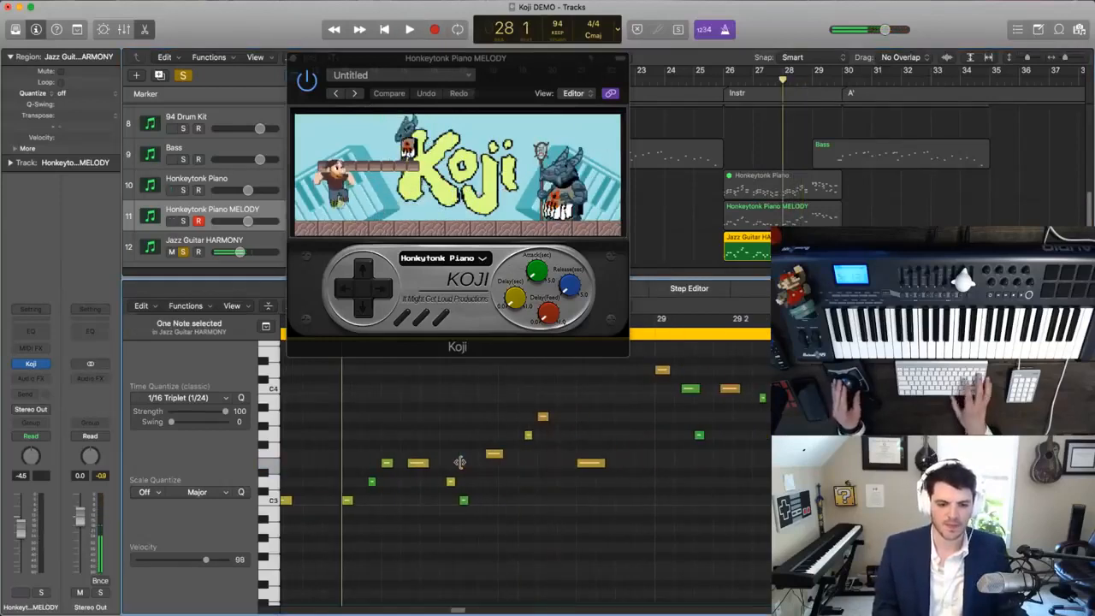
key(space)
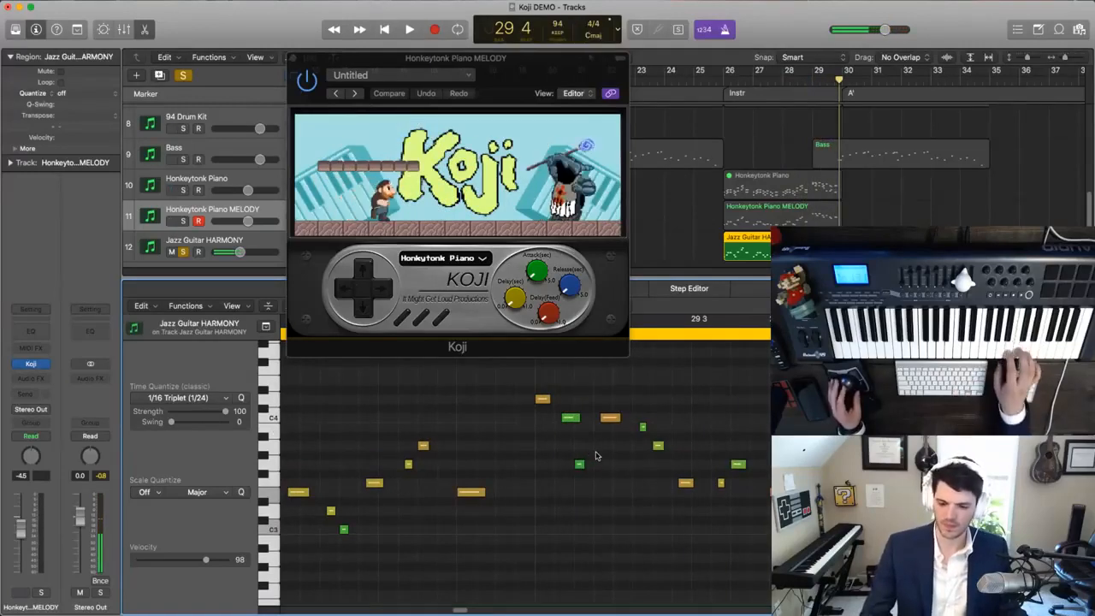
- Select the Jazz Guitar HARMONY track and check its individual notes in bar 29
click(228, 242)
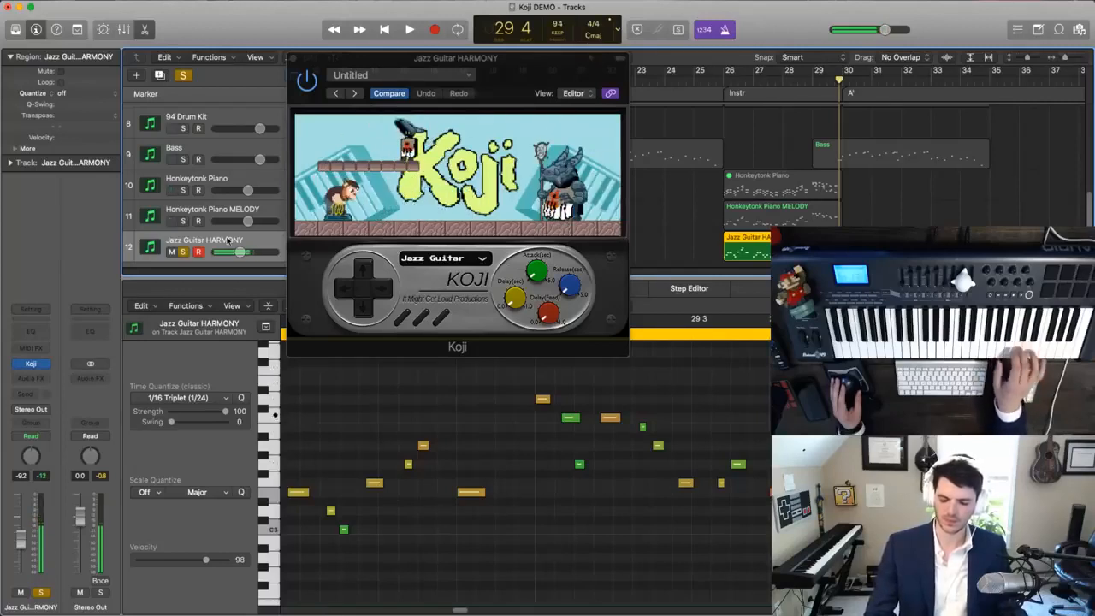
drag(527, 418, 568, 430)
drag(561, 471, 585, 448)
drag(598, 410, 623, 428)
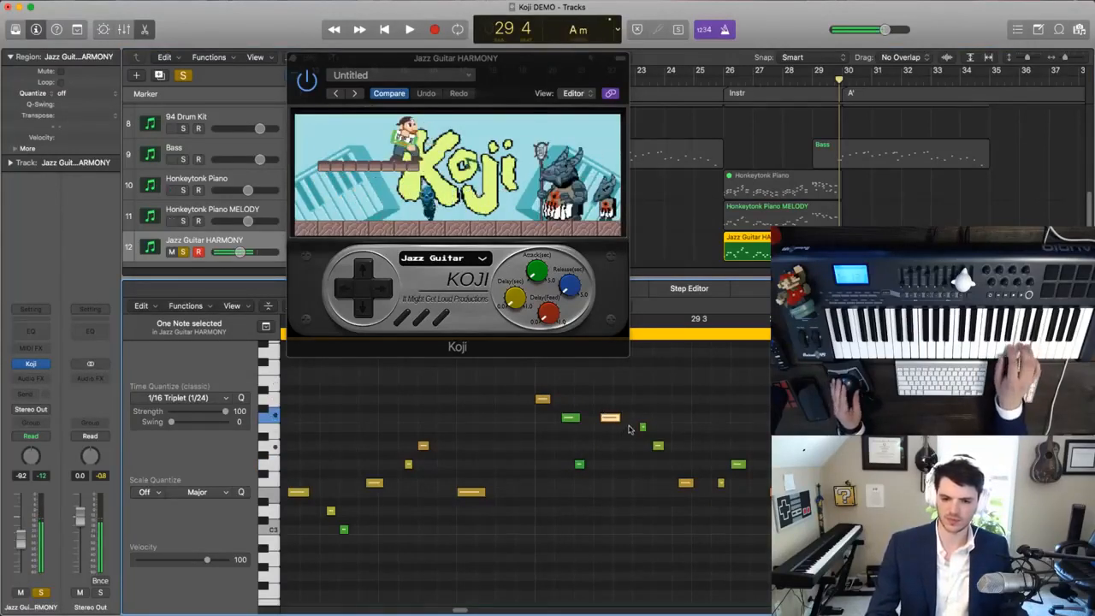
click(658, 446)
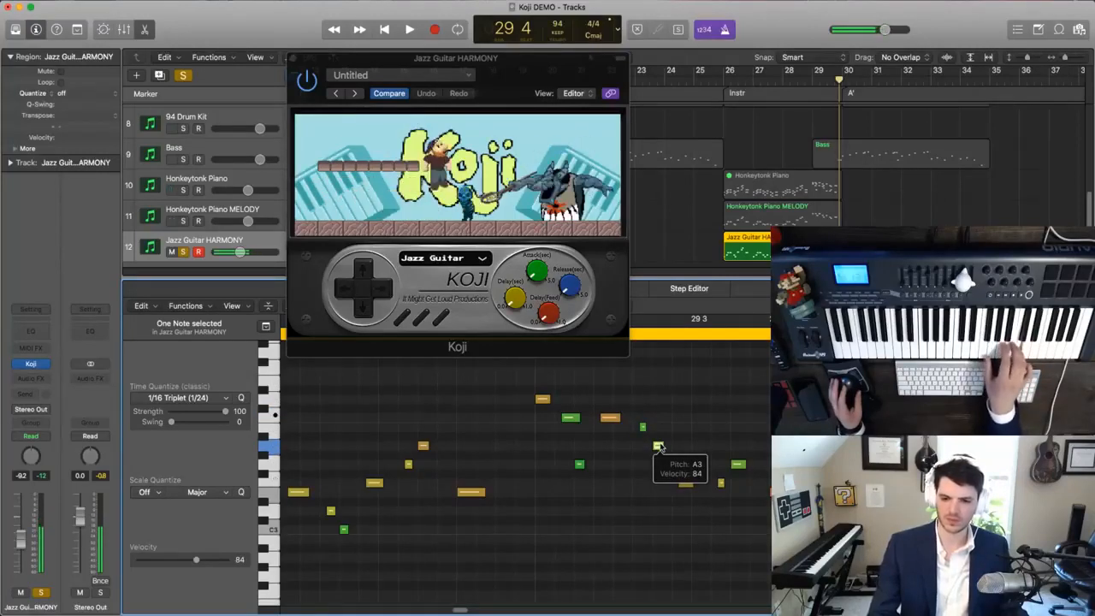
- Close the Koji window and the piano roll editor, and play the Instr section with every track unsoloed
click(292, 59)
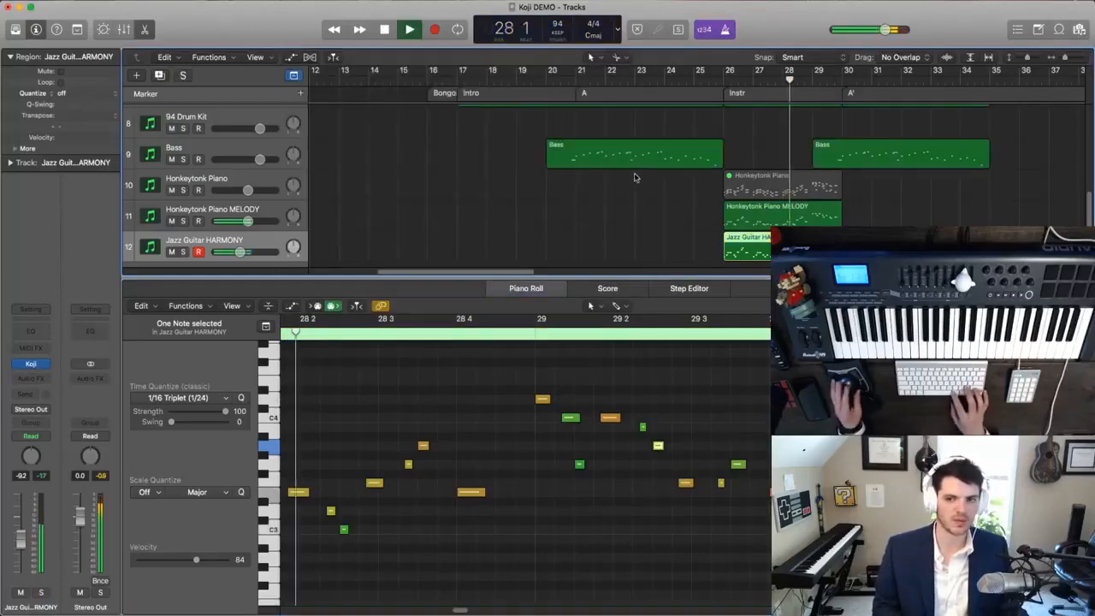
click(147, 29)
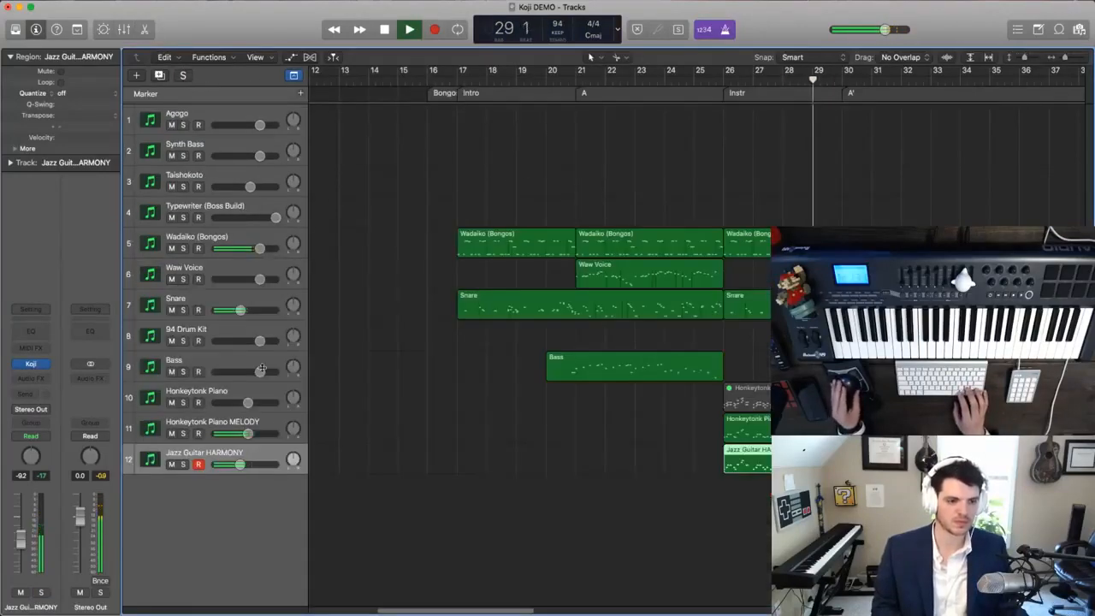
- Open the Instr harmony and melody regions for note editing, and shift the late upper note in bar 29 earlier to align with the note below
double_click(759, 457)
scroll(562, 425, up, 5)
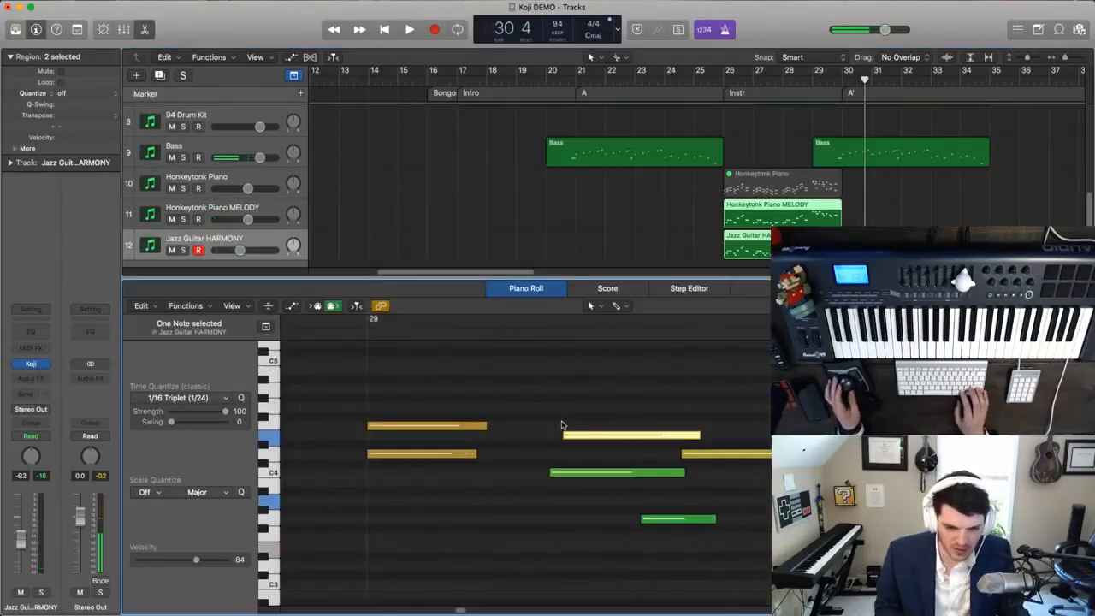
drag(564, 436, 549, 441)
key(space)
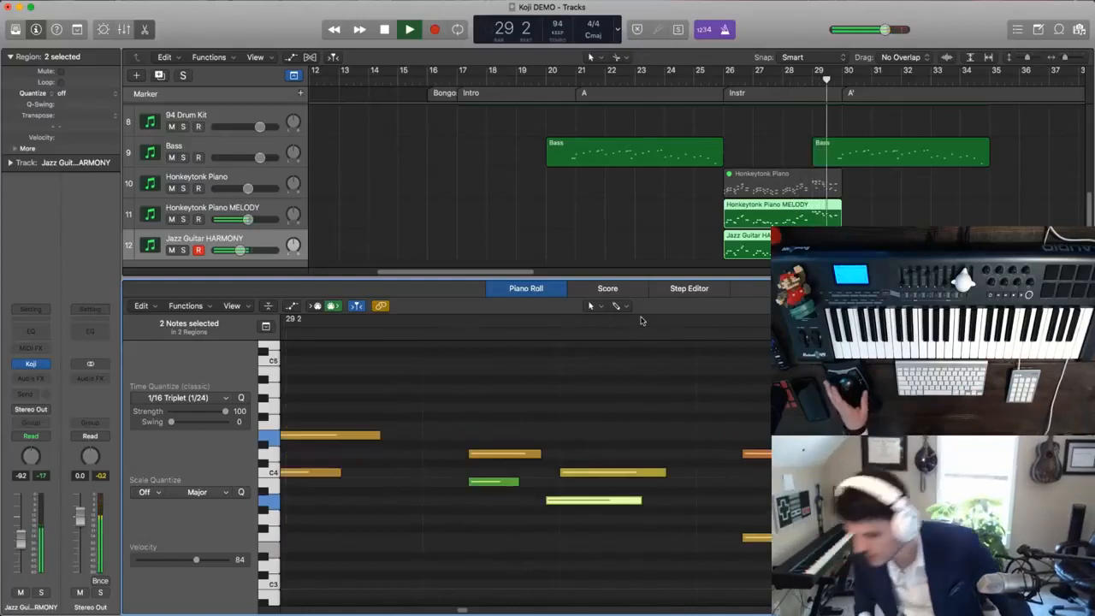
key(space)
key(space)
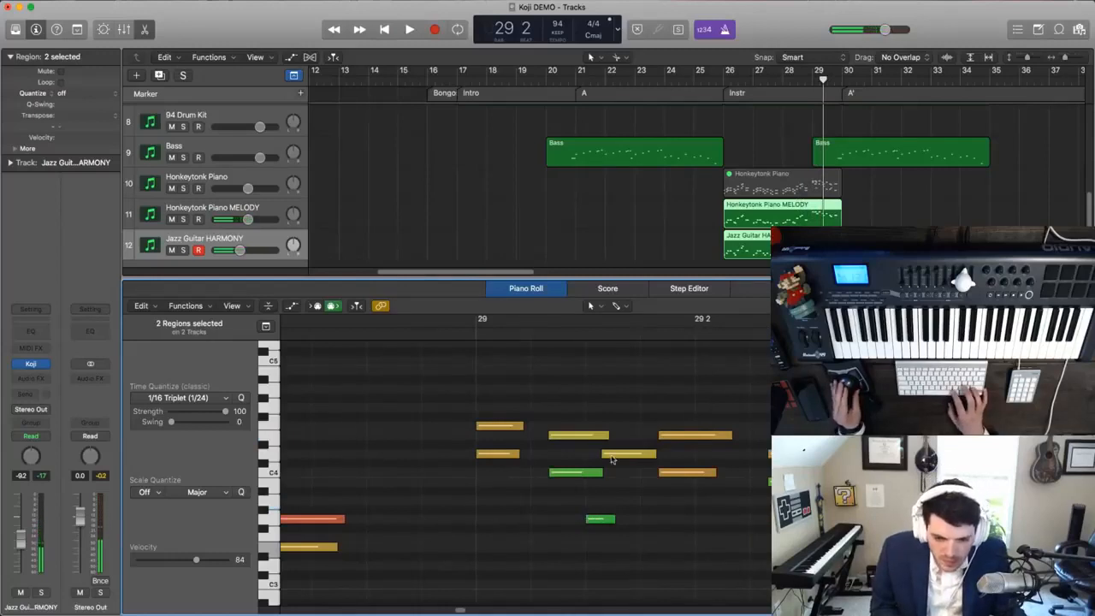
- Shift the Honkeytonk Piano MELODY note before beat 2 of bar 29 earlier to align with the note below, and play from bar 29
drag(607, 455, 590, 455)
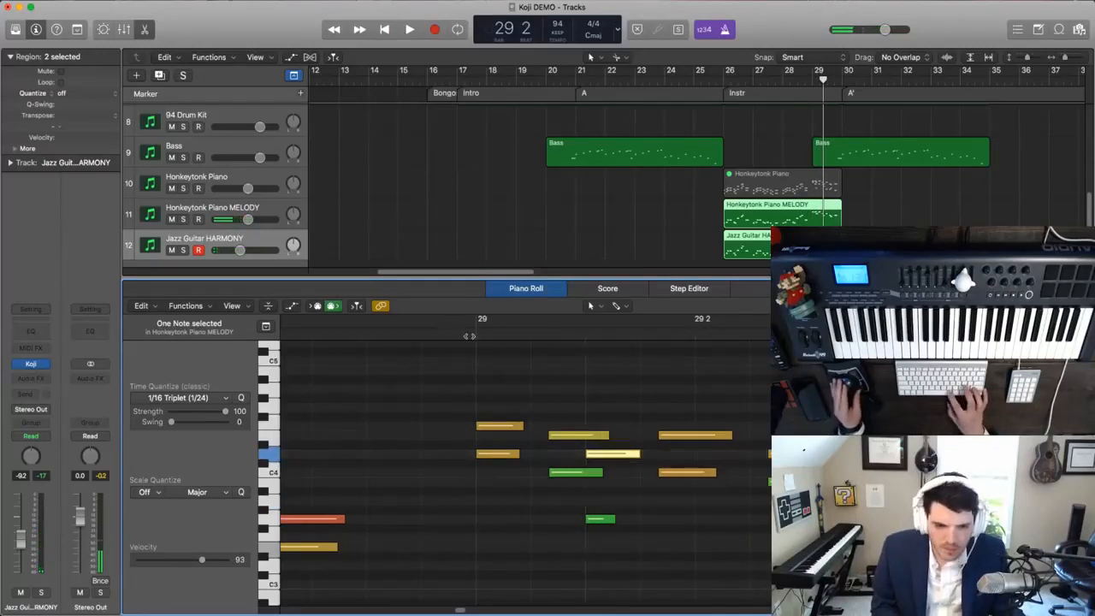
click(469, 336)
key(space)
scroll(519, 362, down, 10)
scroll(519, 364, down, 10)
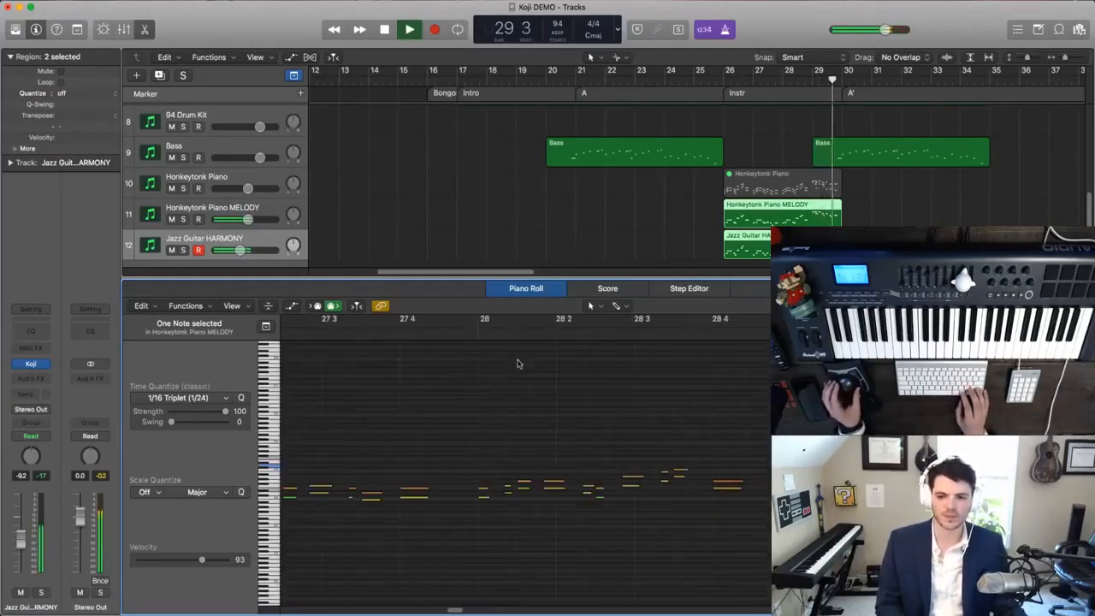
- Close the note editor, play the arrangement from bar 17 through the A' section with all regions deselected, and replay the start of the Intro
click(146, 30)
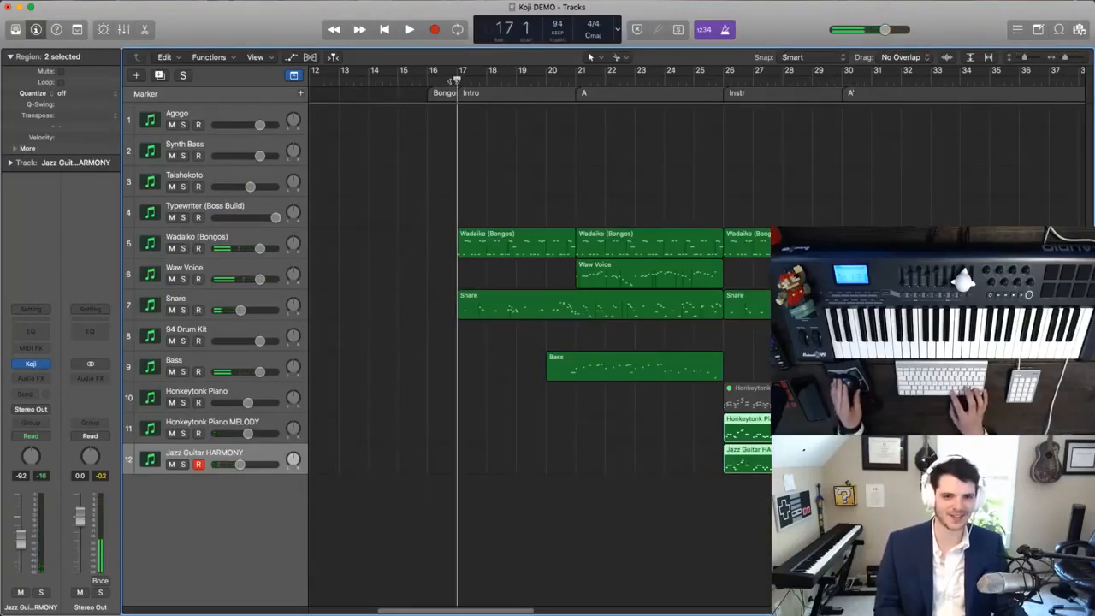
key(space)
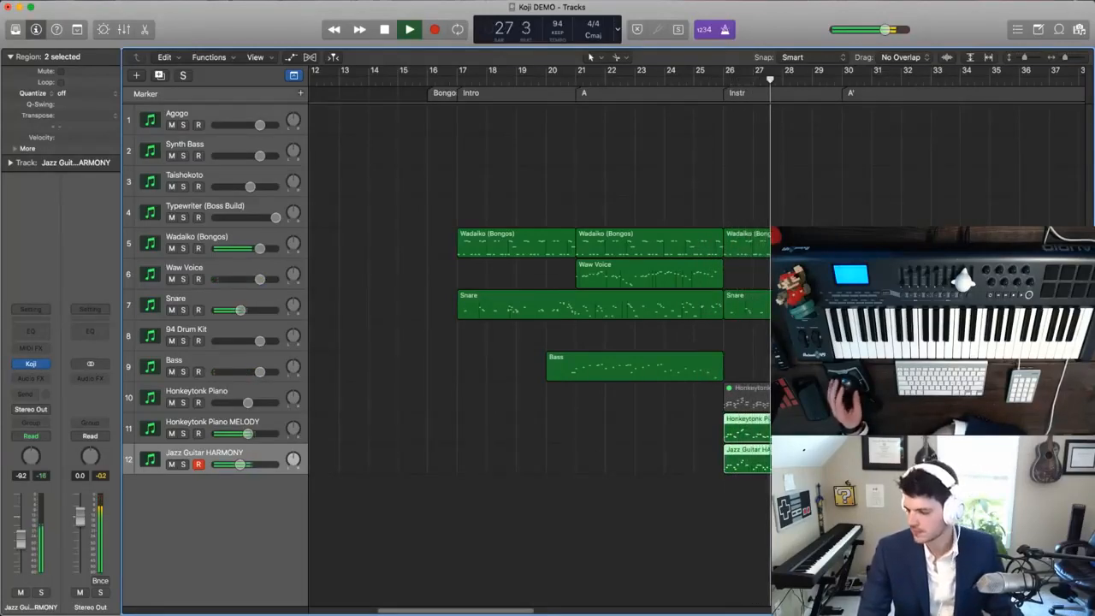
key(alt+shift+d)
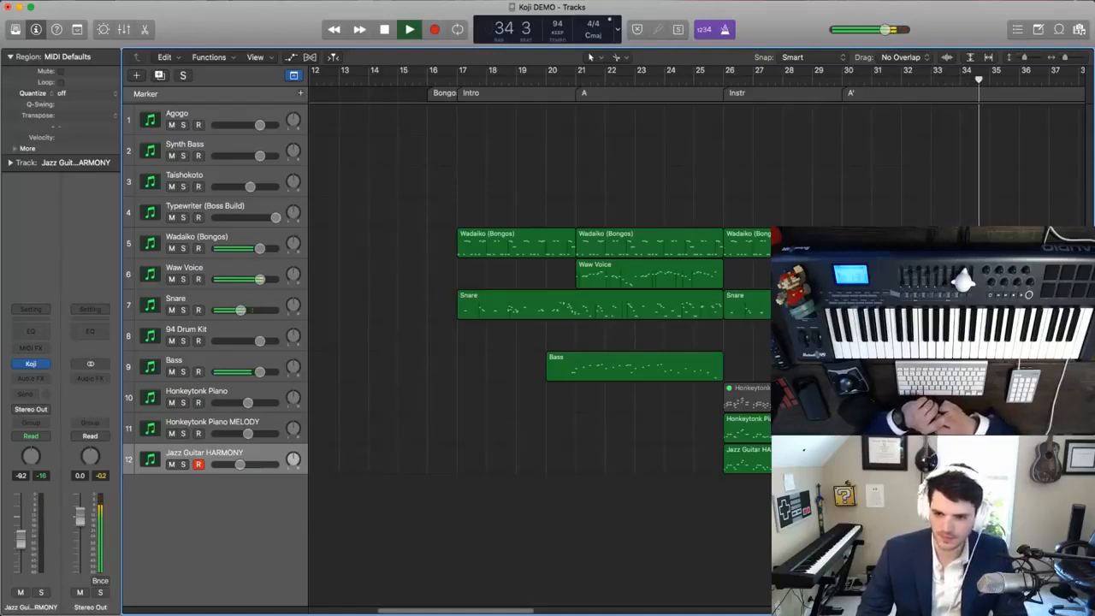
key(space)
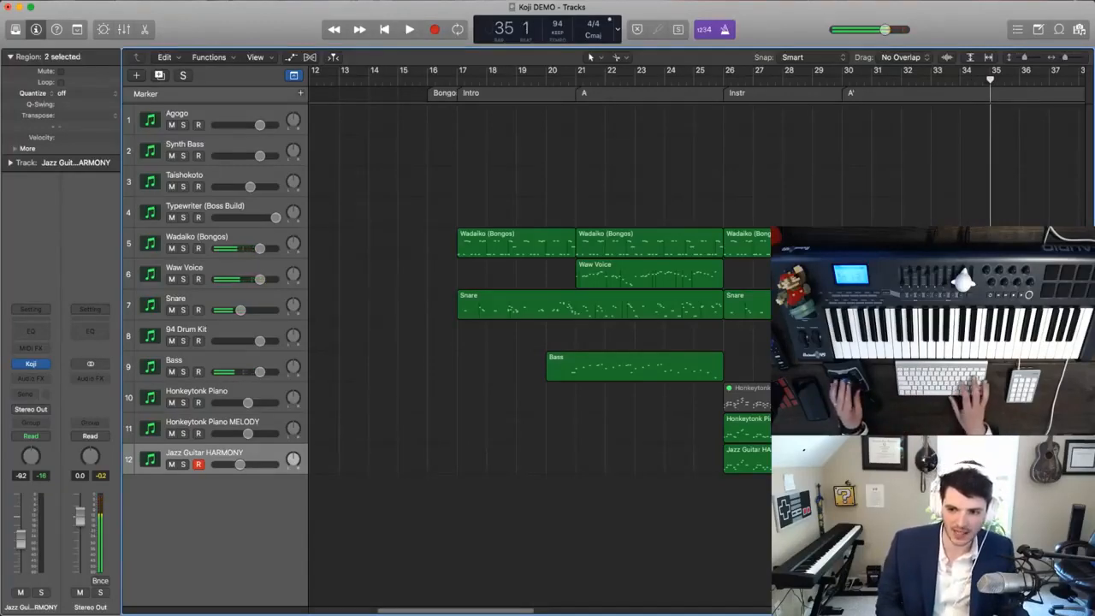
click(459, 84)
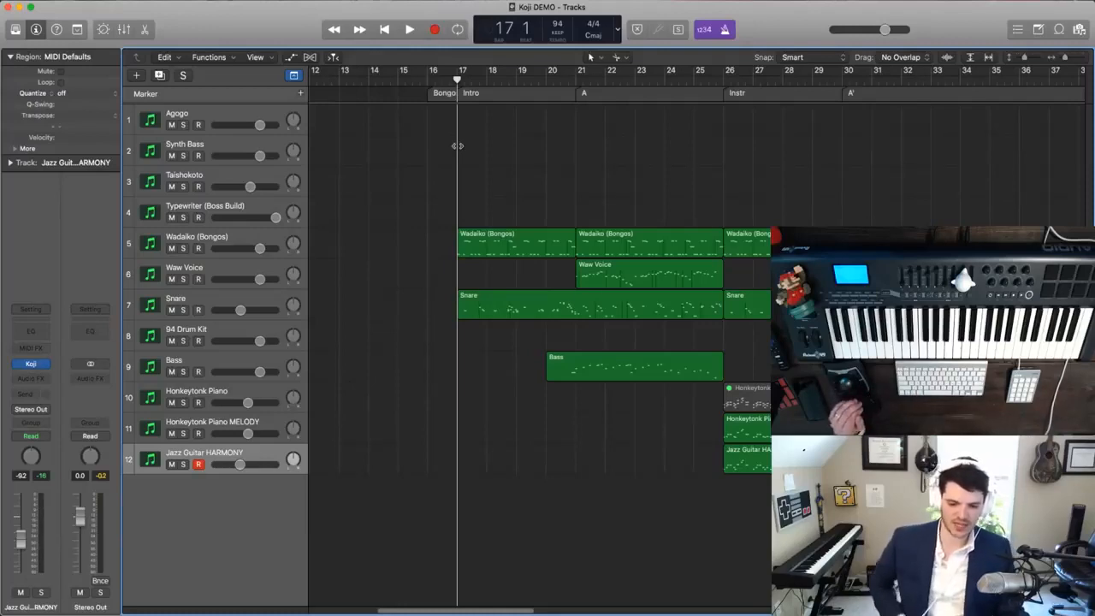
key(space)
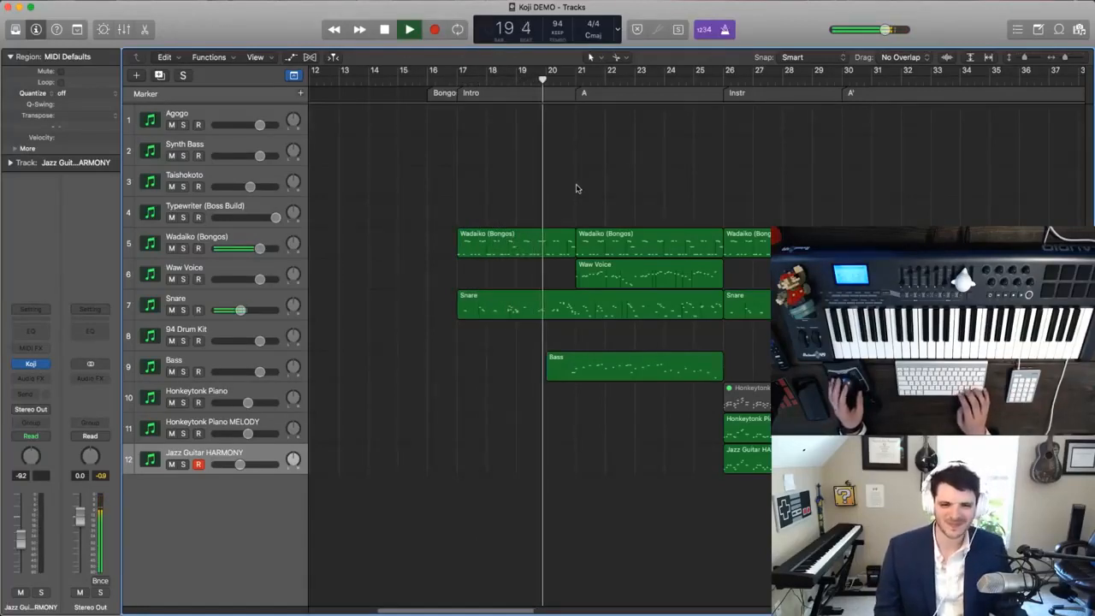
key(space)
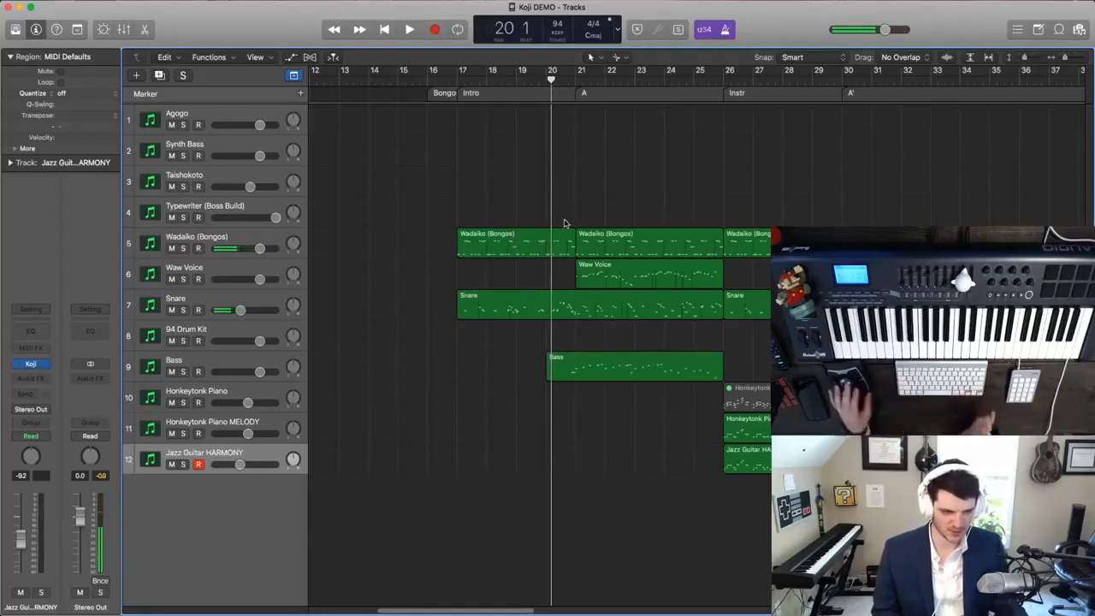
- Add a track with duplicate settings below Jazz Guitar HARMONY, and audition Koji's Pearl Drop and Piano sounds on it
key(super+d)
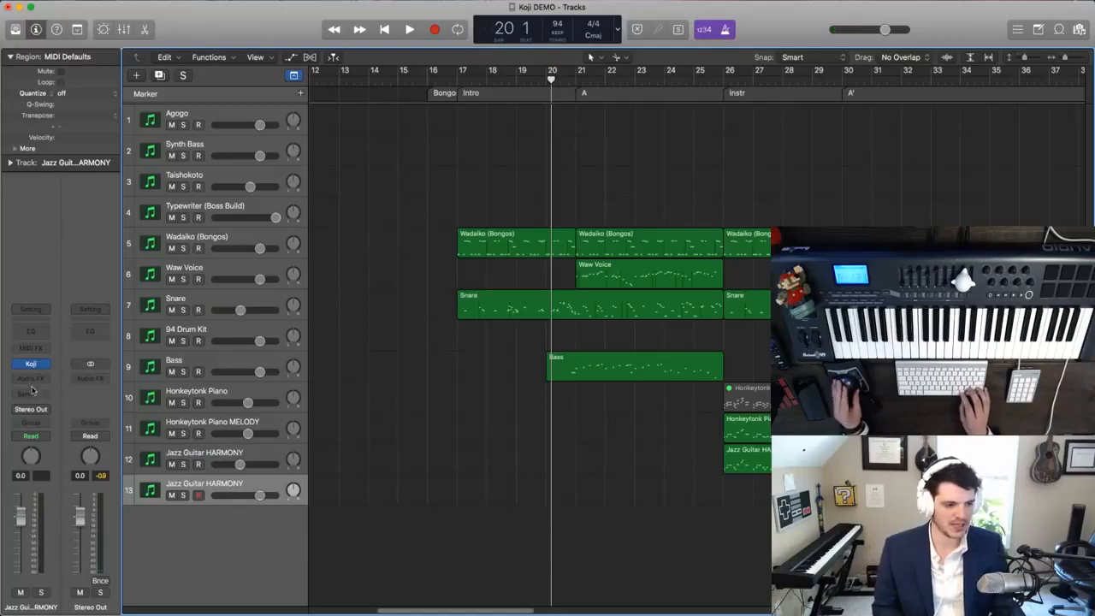
drag(200, 37, 361, 30)
click(301, 214)
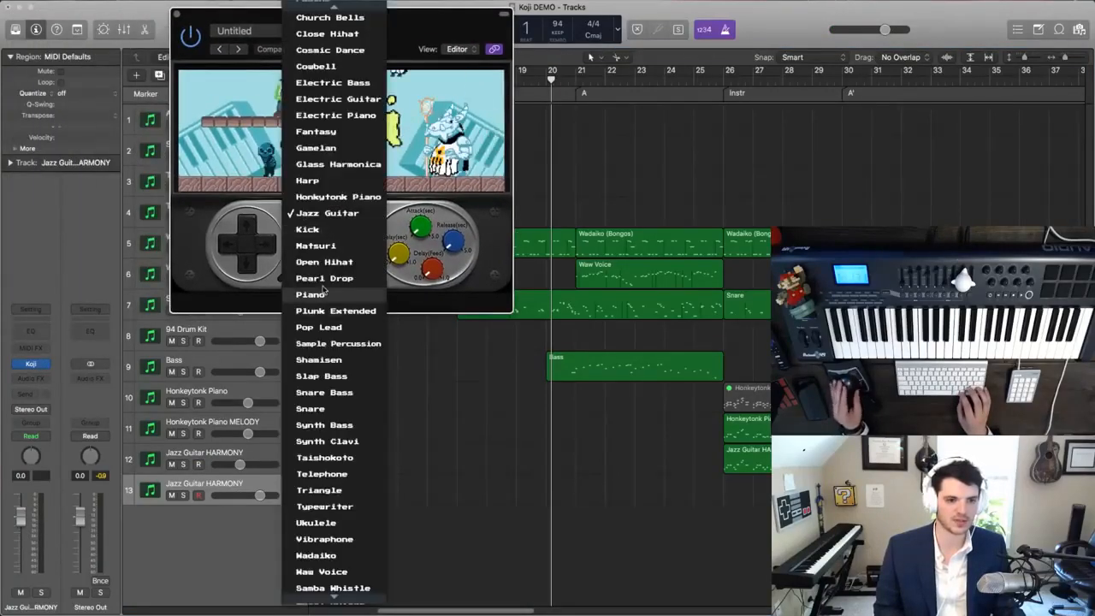
click(323, 289)
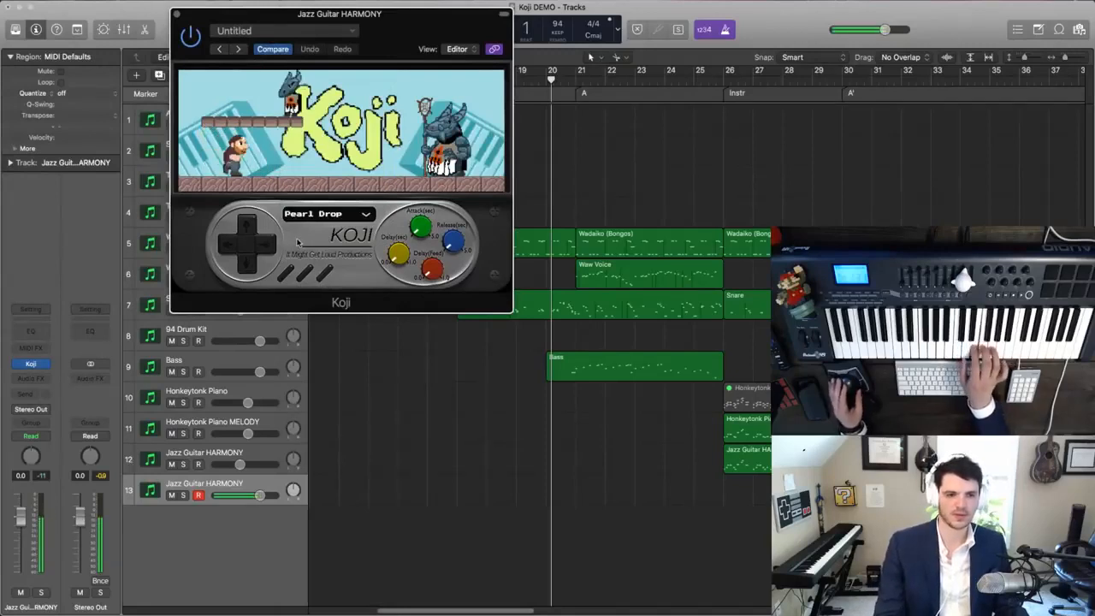
click(267, 245)
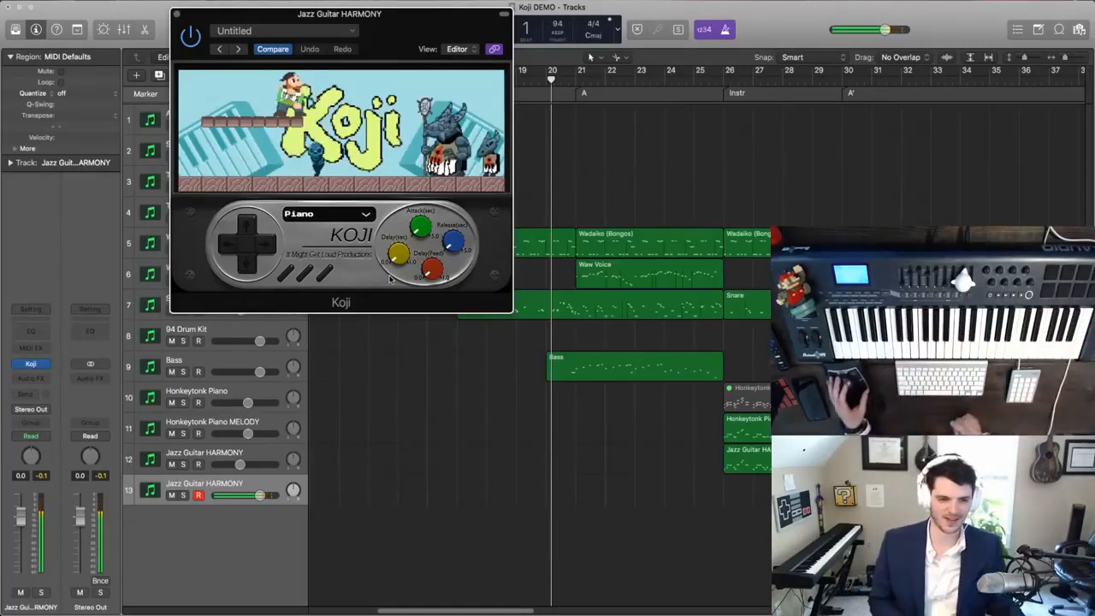
key(super+w)
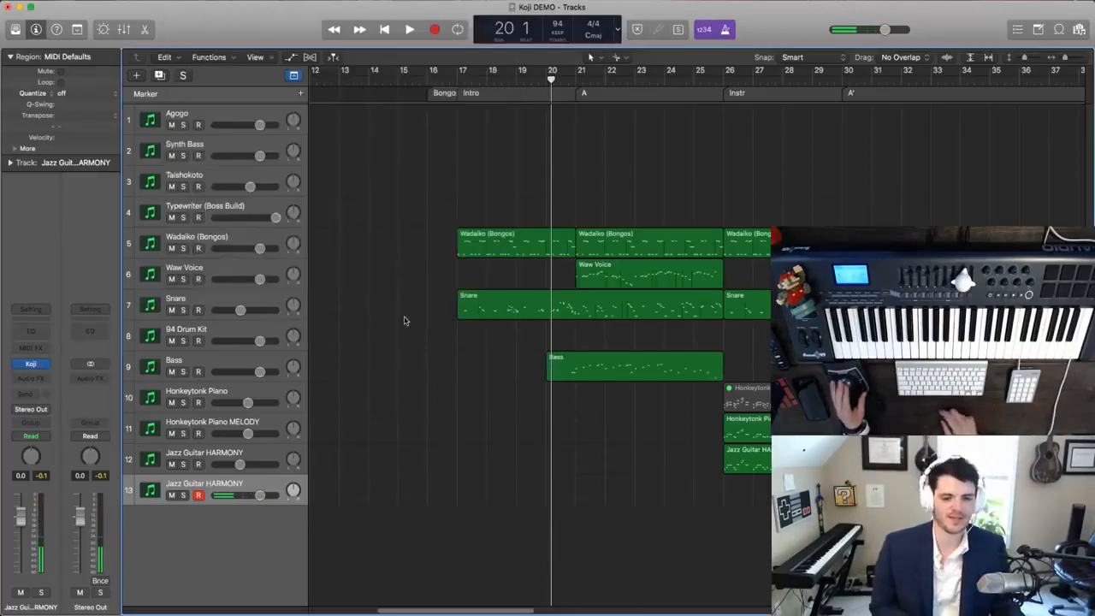
ctrl+alt+click(406, 319)
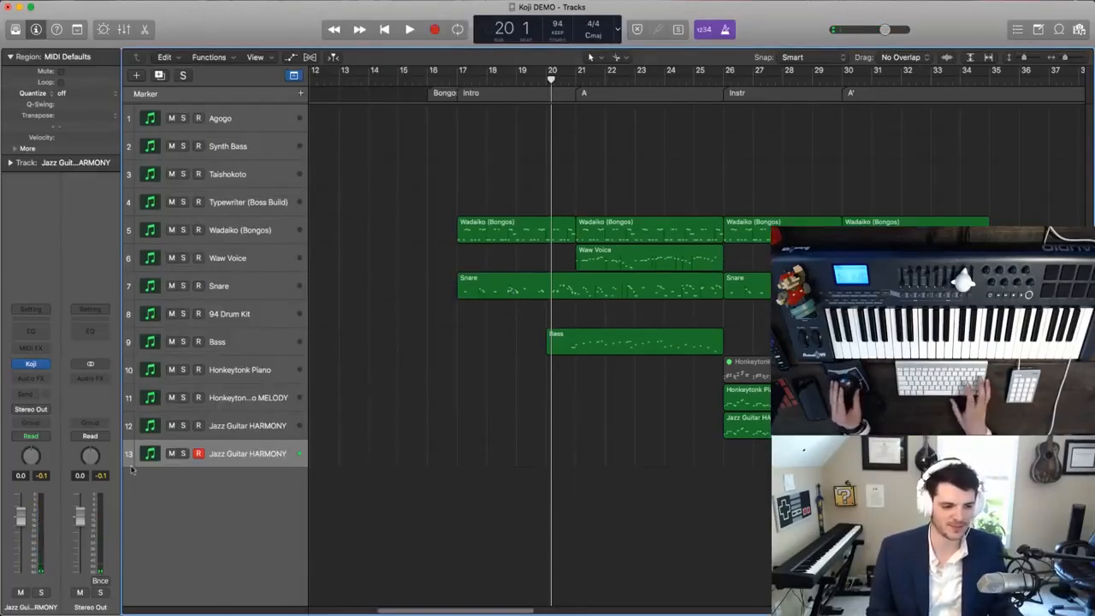
- Reopen Koji on the new track and load the Samba Whistle sound
click(32, 364)
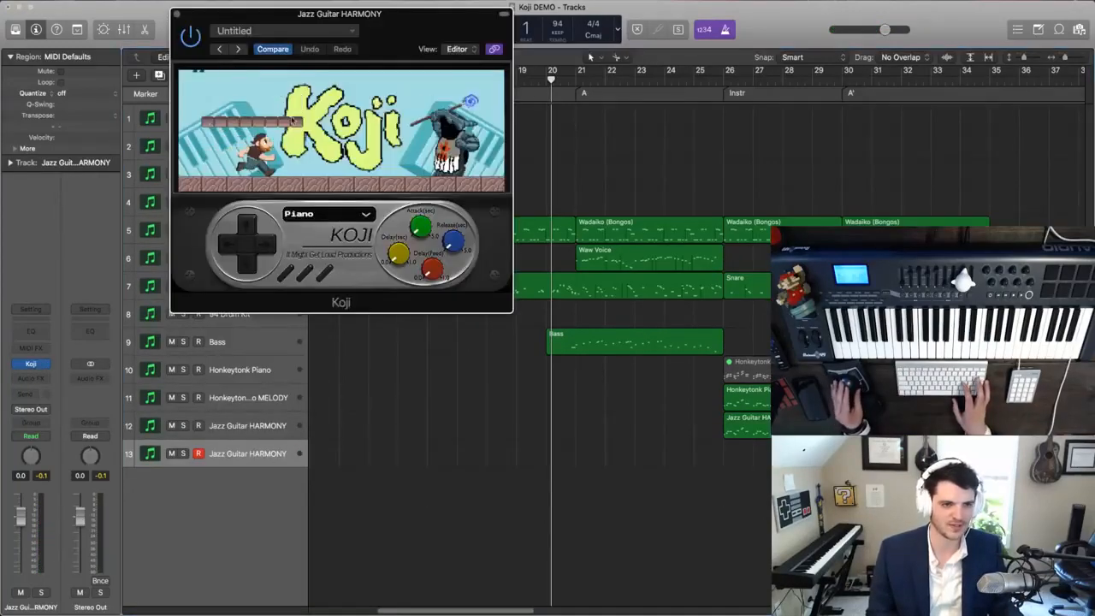
click(325, 213)
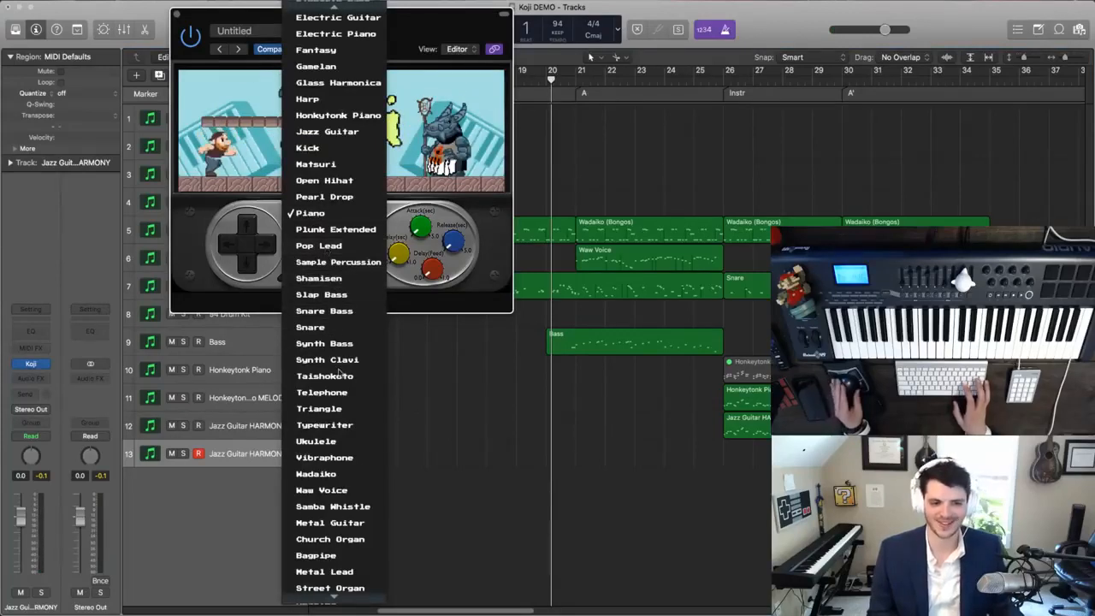
scroll(334, 488, down, 3)
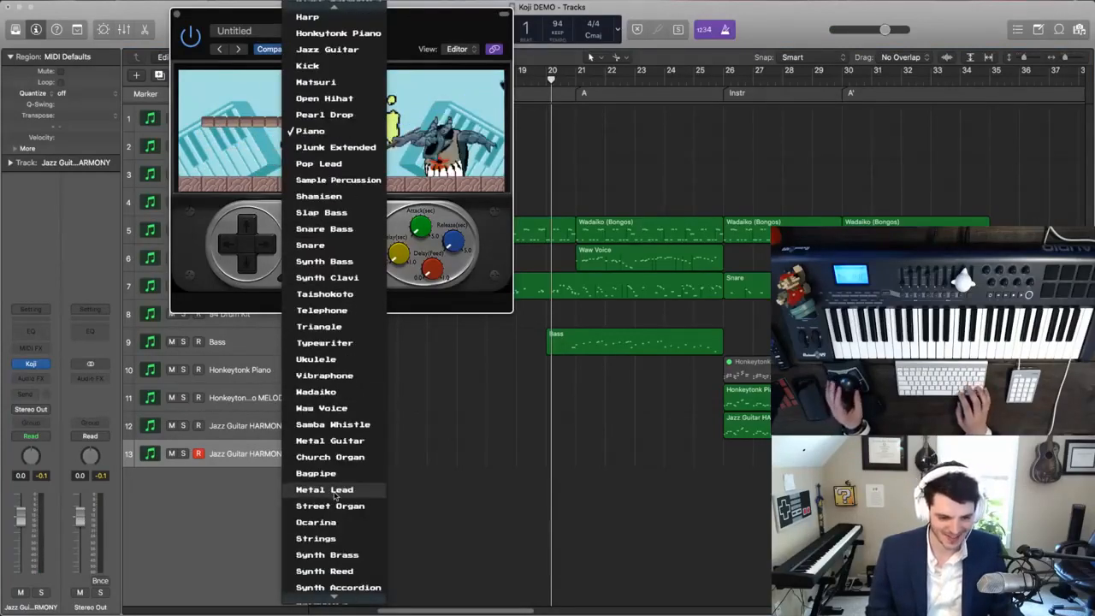
click(341, 428)
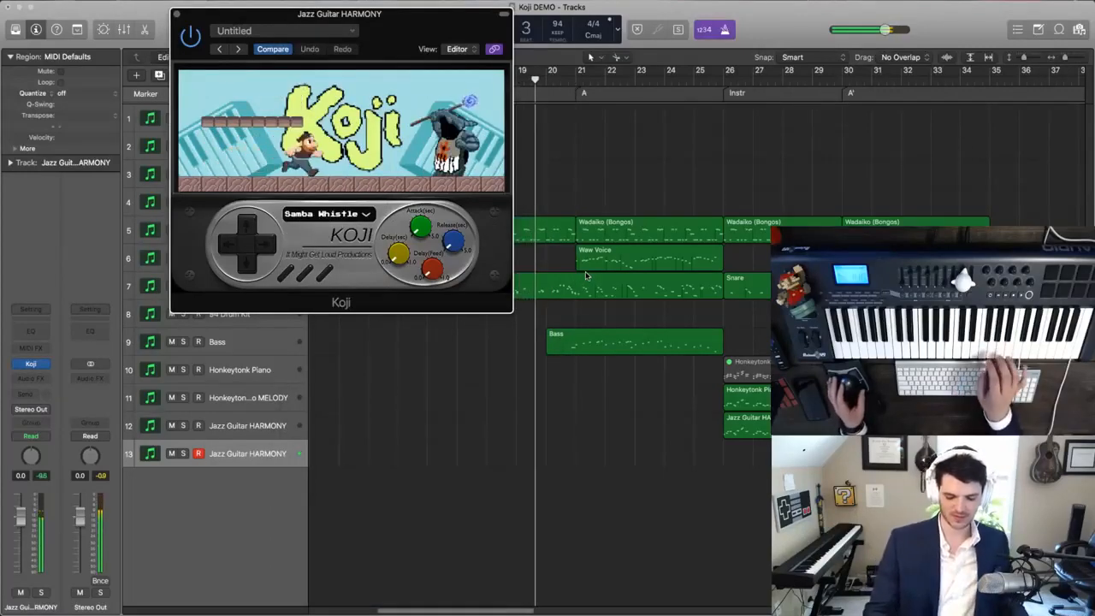
- Rewind three bars and play the Intro into the A section while trying out the Samba Whistle
scroll(585, 274, left, 3)
key(space)
key(comma)
key(comma)
key(comma)
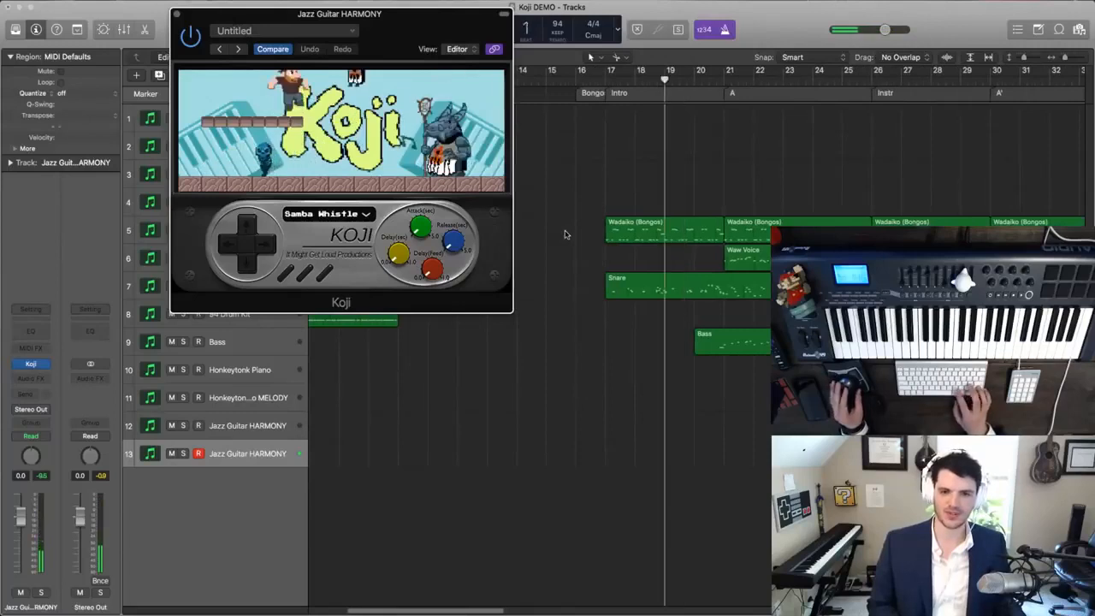
key(space)
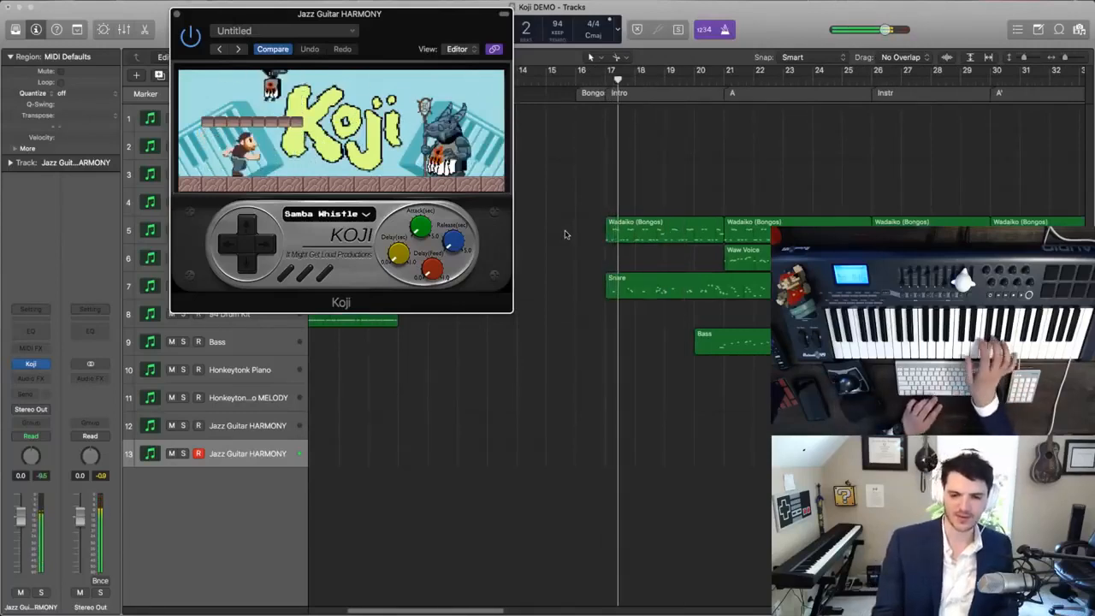
key(space)
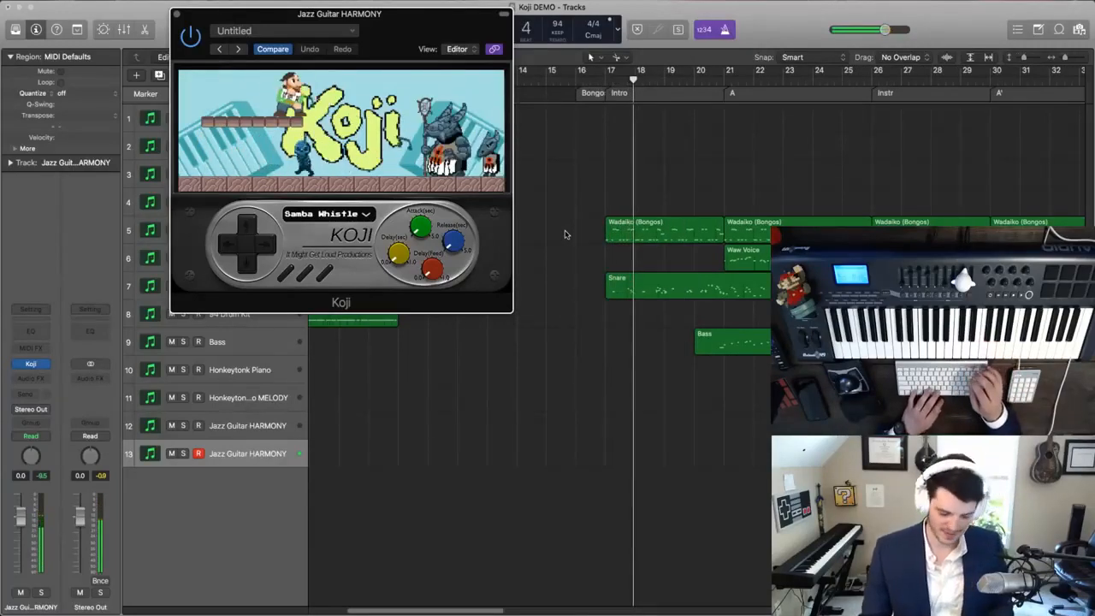
key(space)
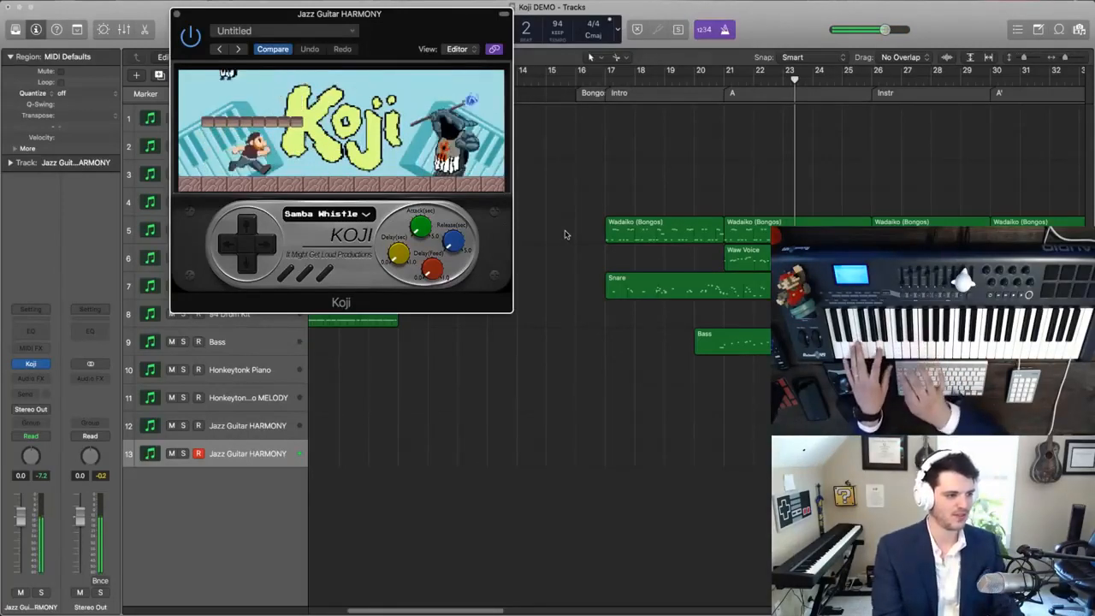
- Rewind five bars, play into the Instr section, and lower the new track's volume to -2.8 dB
key(comma)
key(comma)
key(comma)
key(comma)
key(comma)
key(space)
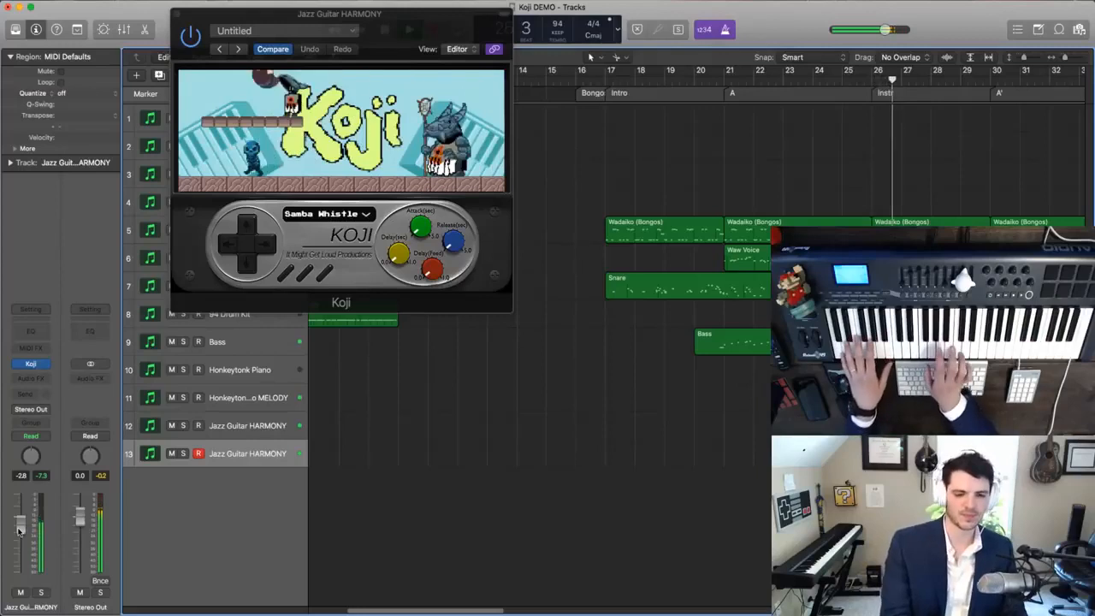
right_click(19, 529)
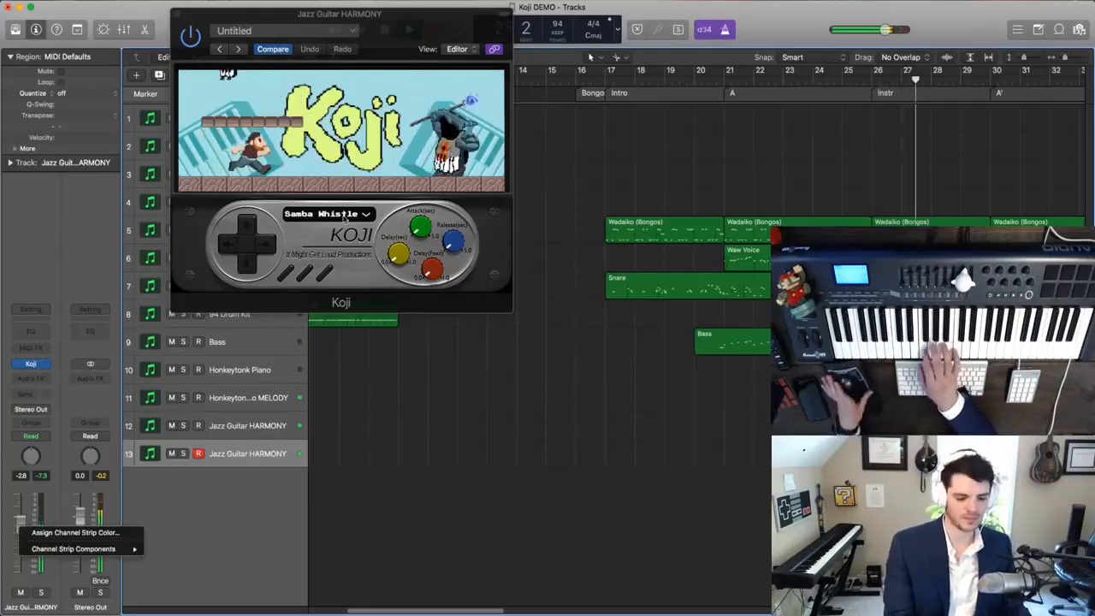
click(369, 225)
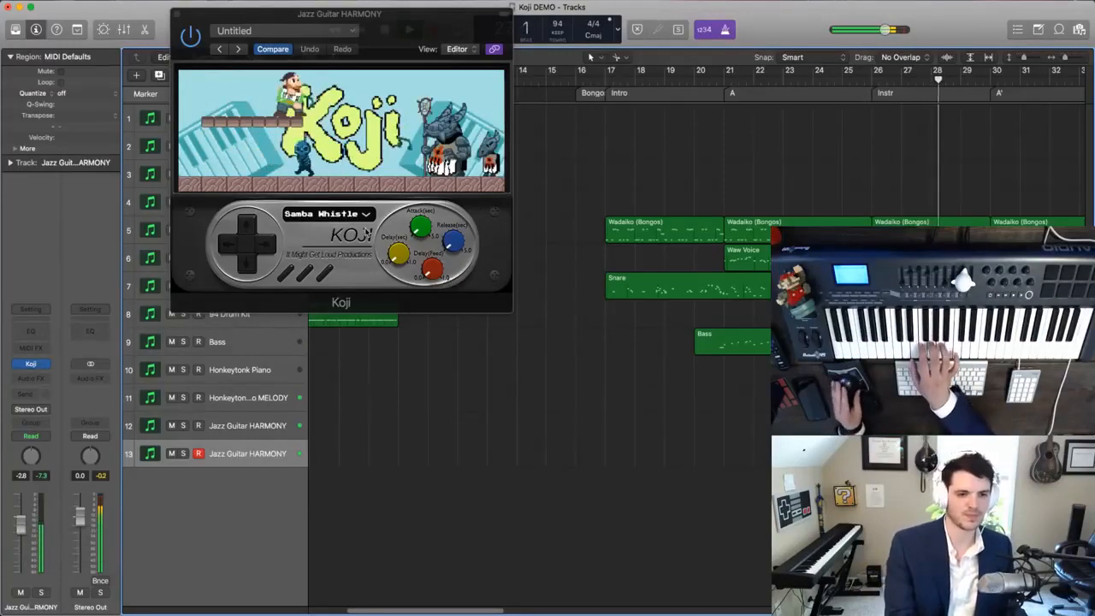
- Audition Metal Guitar and Church Organ on the new track, move the Koji window off the regions, and choose Metal Guitar again
click(255, 247)
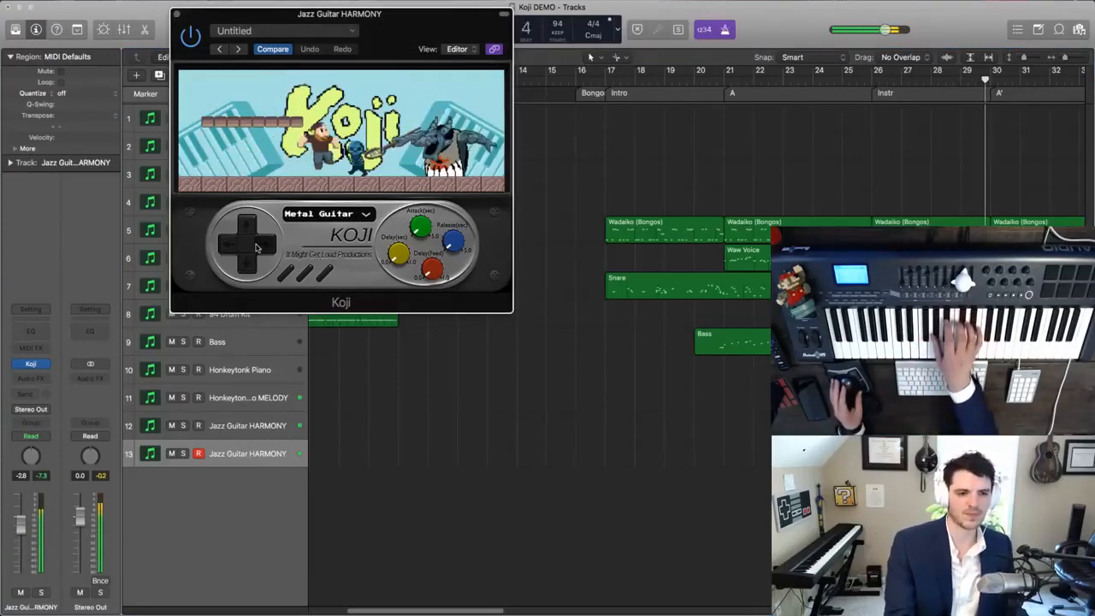
scroll(625, 228, down, 10)
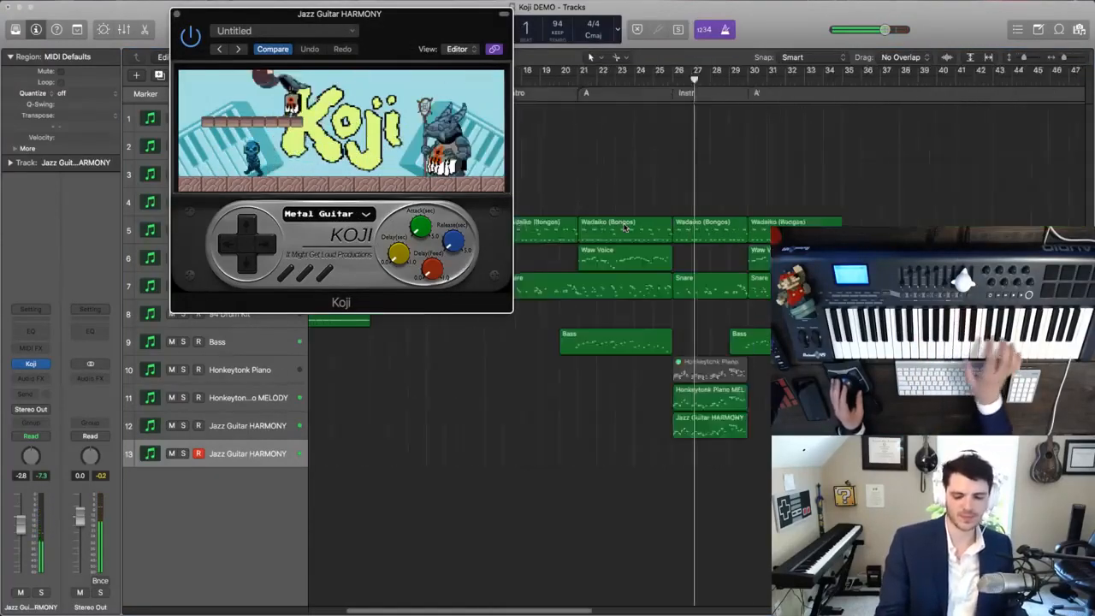
key(Right)
drag(481, 13, 920, 135)
click(768, 339)
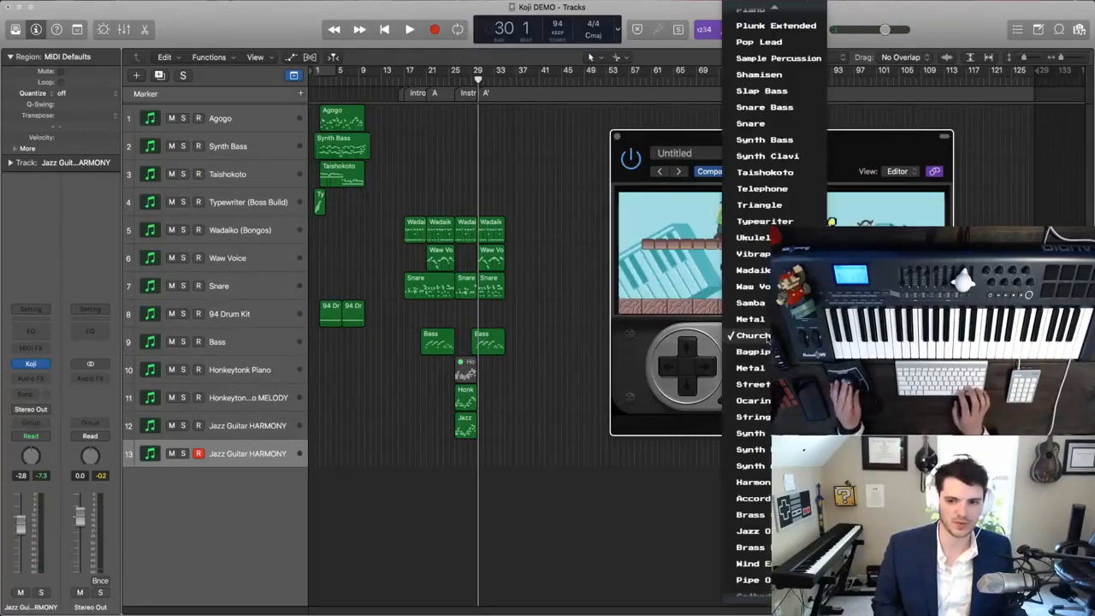
click(765, 318)
scroll(479, 240, up, 5)
scroll(479, 240, up, 3)
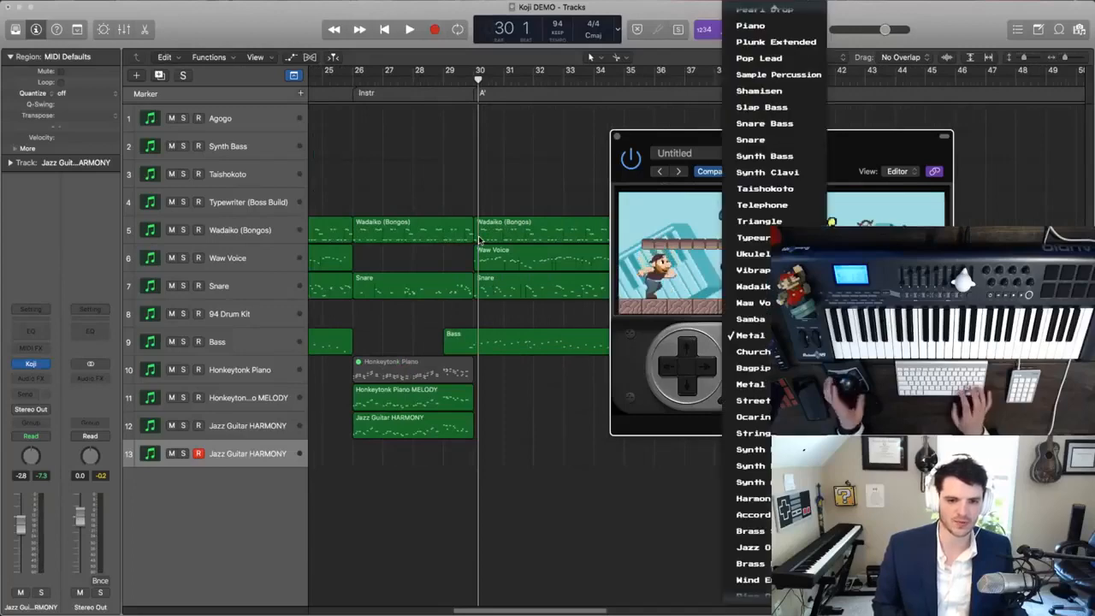
- Keep Metal Guitar as the sound, and move the Koji window clear of the regions in the first ten bars
scroll(479, 240, left, 10)
click(547, 275)
click(761, 338)
click(762, 339)
click(762, 339)
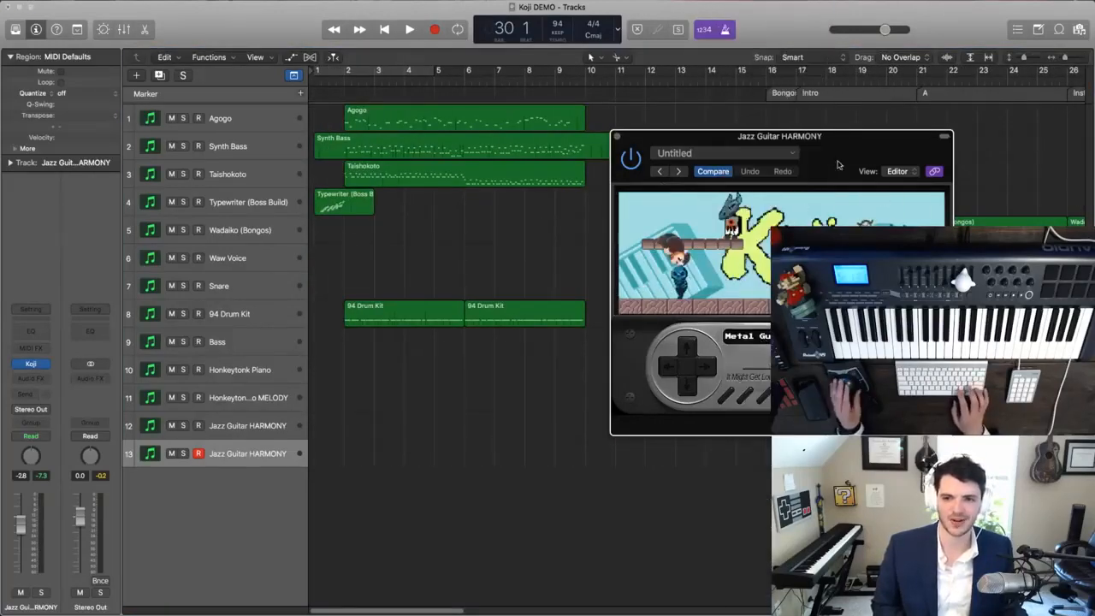
drag(827, 150, 915, 147)
click(560, 250)
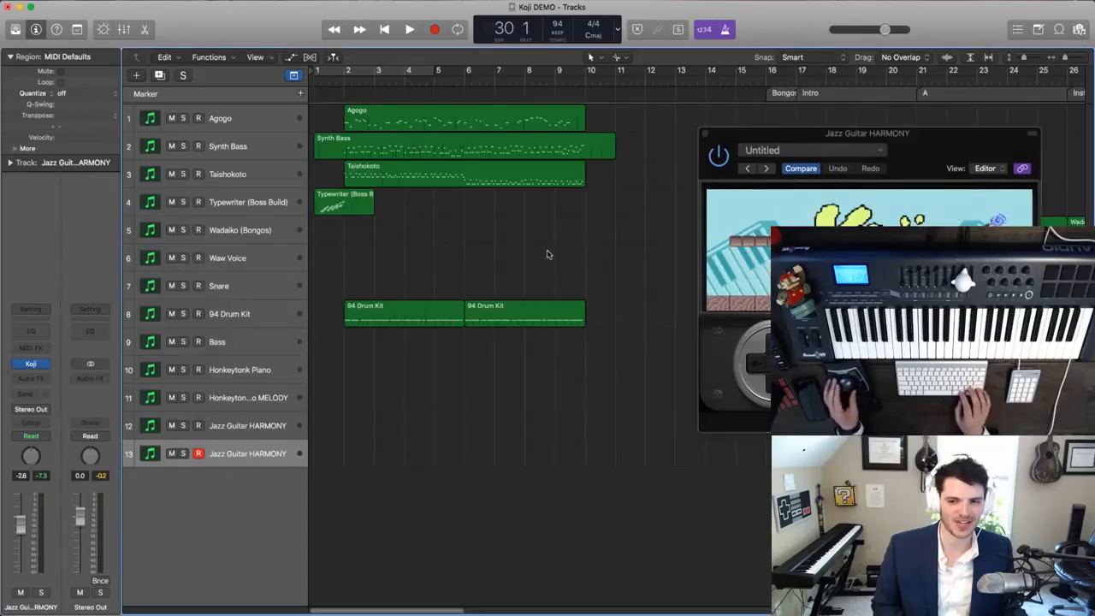
- Return to the project's start and play the arrangement while trying out Koji sounds on track 13
key(super+Right)
key(Return)
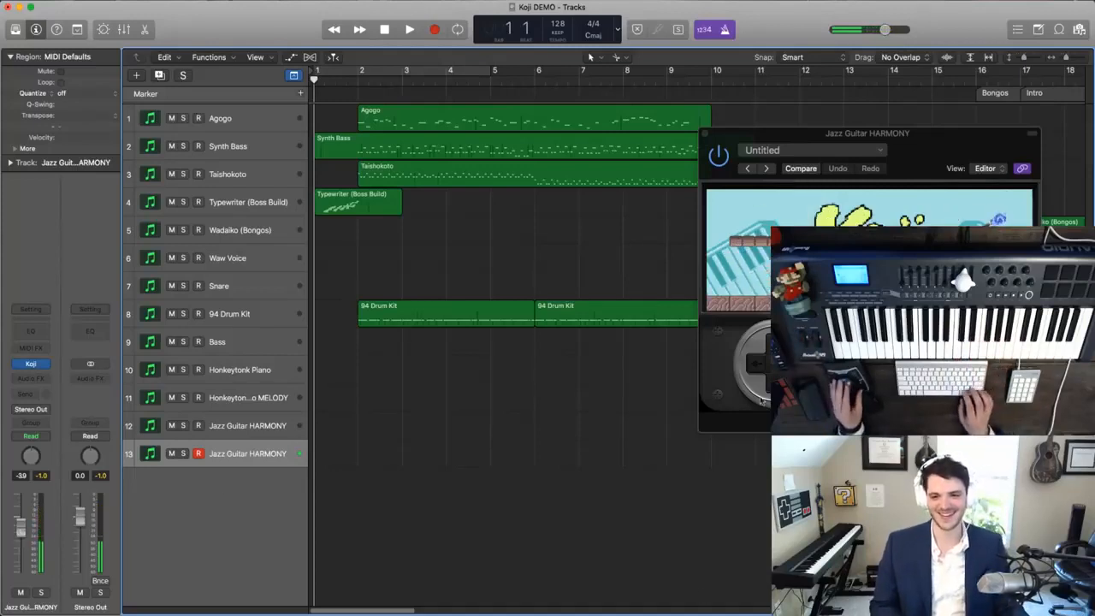
click(967, 194)
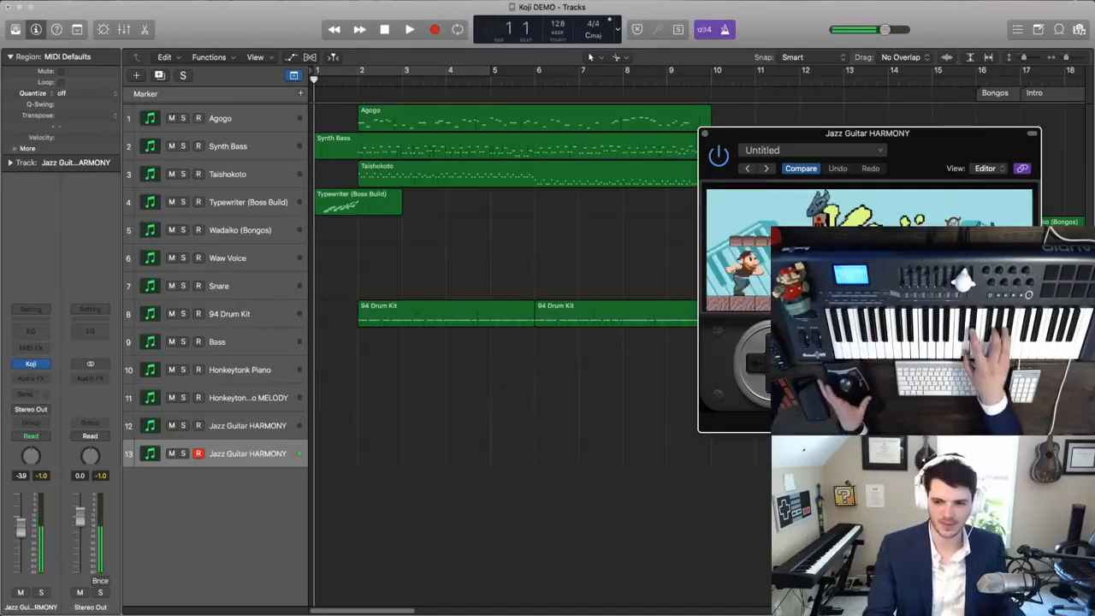
click(599, 298)
key(space)
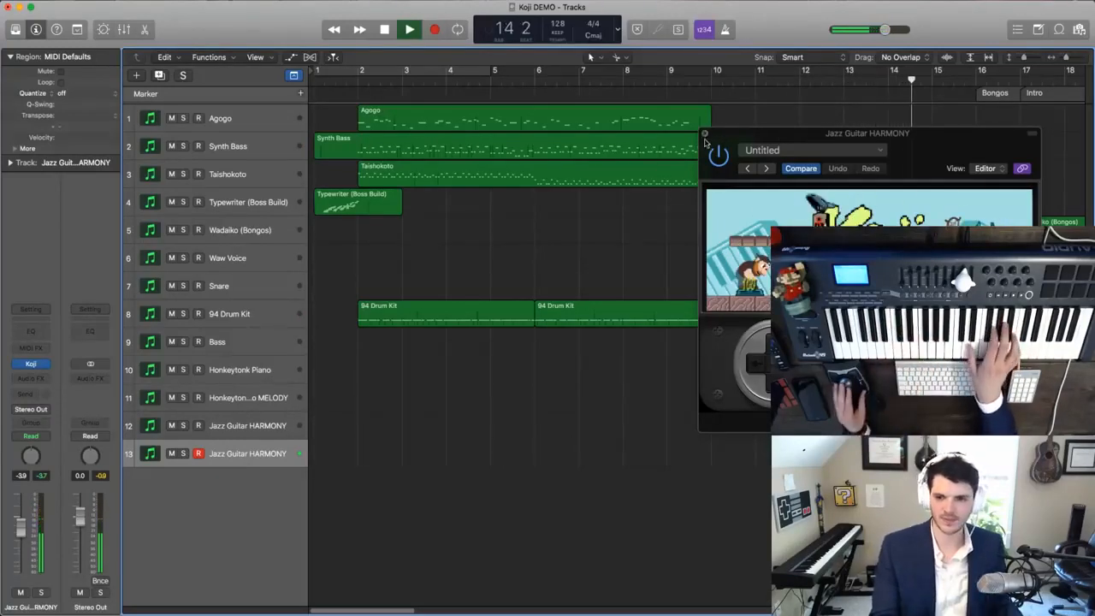
- Rename track 13 as Synth Brass and close its Koji window
click(705, 133)
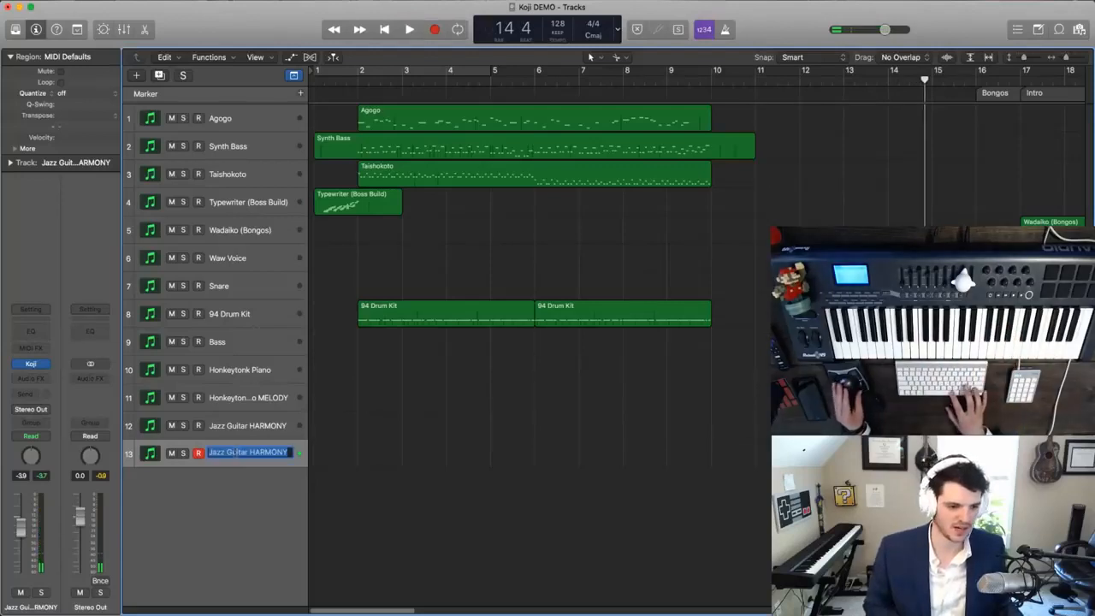
text(Synth Brass)
key(Return)
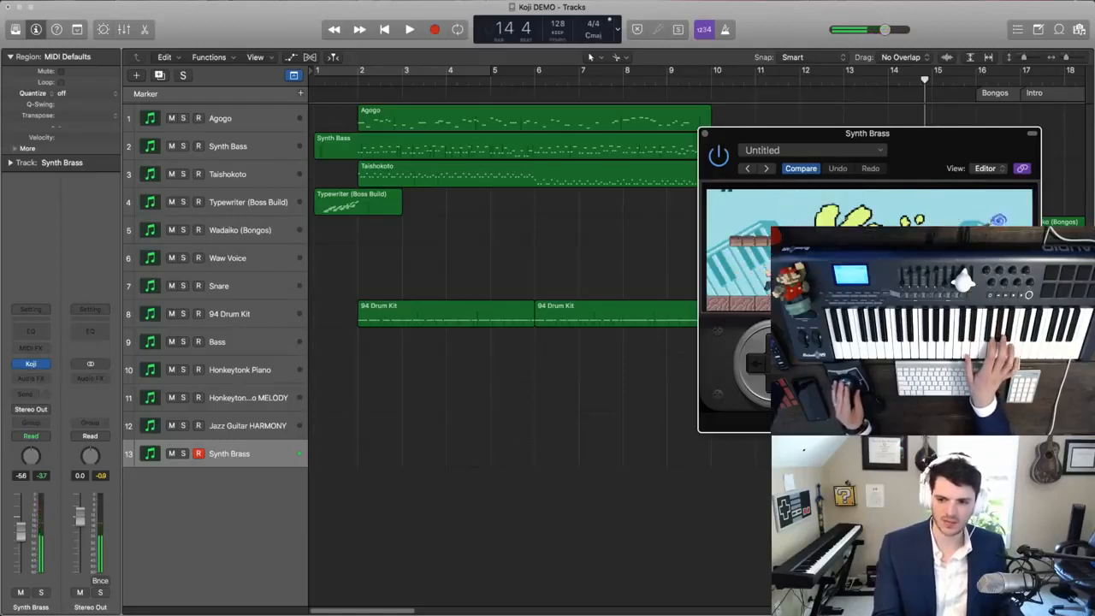
click(705, 133)
- Play the first ten bars from the start twice to rehearse the Synth Brass part
key(Return)
key(space)
key(super+Right)
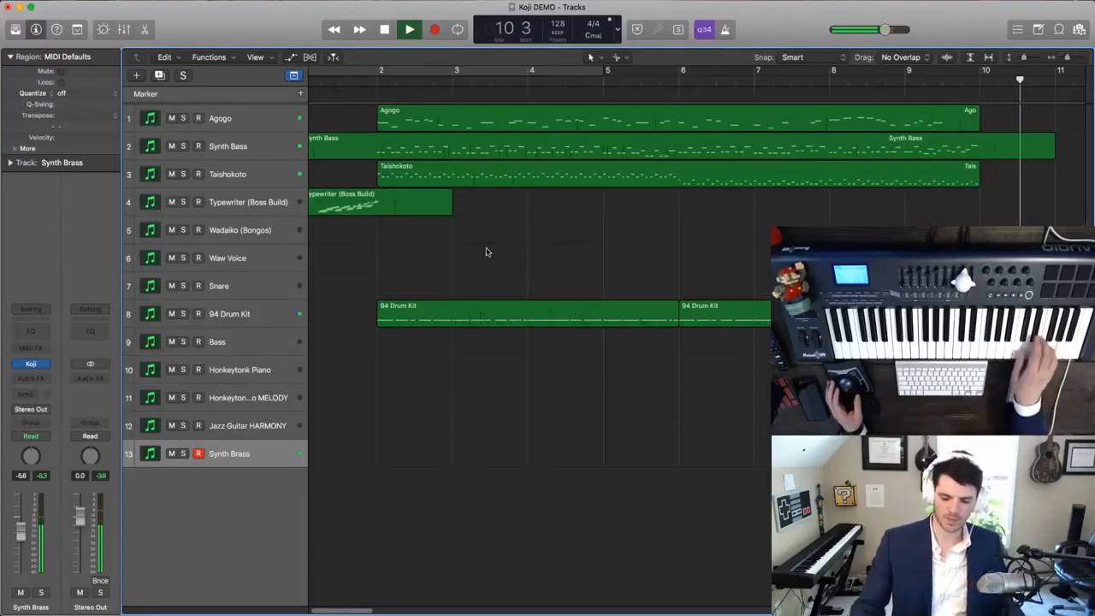
key(Return)
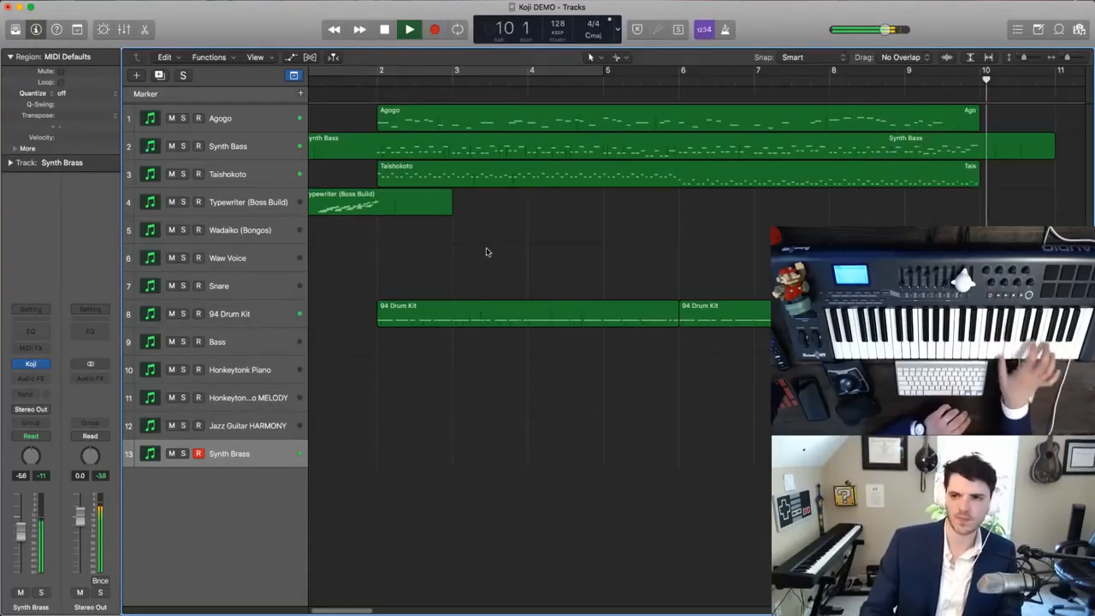
- Record a first Synth Brass take from the start through bar 10, and undo it
key(Return)
key(r)
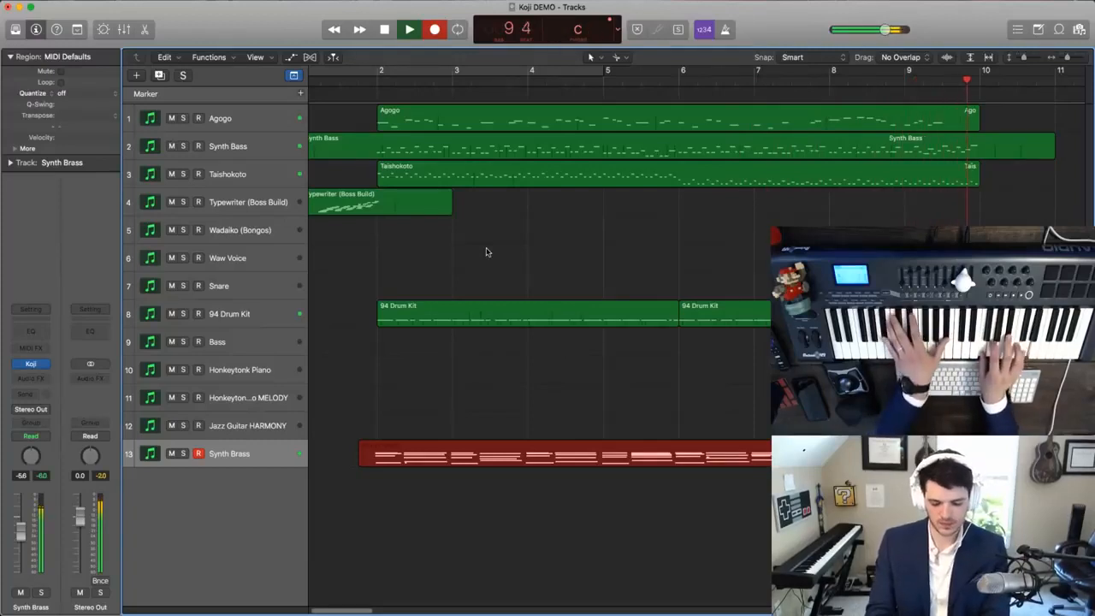
key(space)
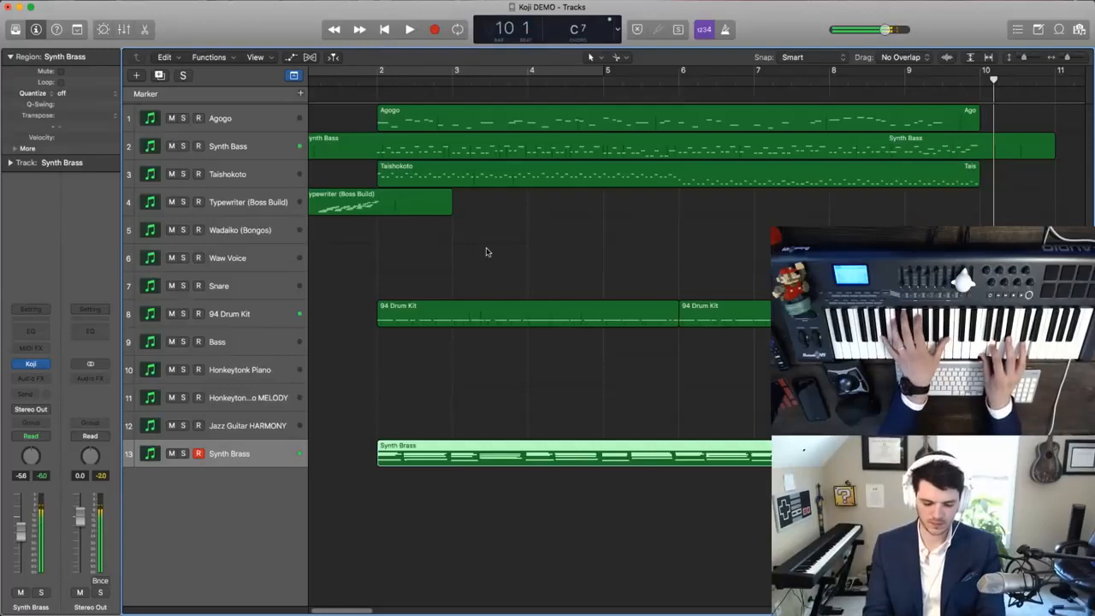
key(super+z)
- Try a second Synth Brass take from the start, delete it, and restart and stop the recording
key(Return)
key(r)
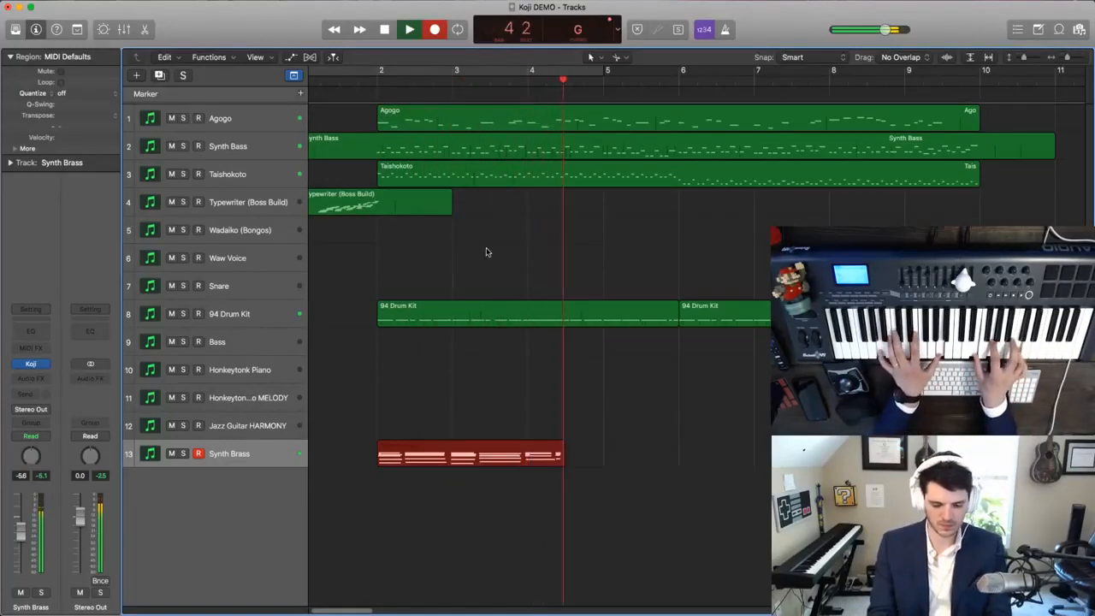
key(space)
key(Delete)
key(Return)
key(space)
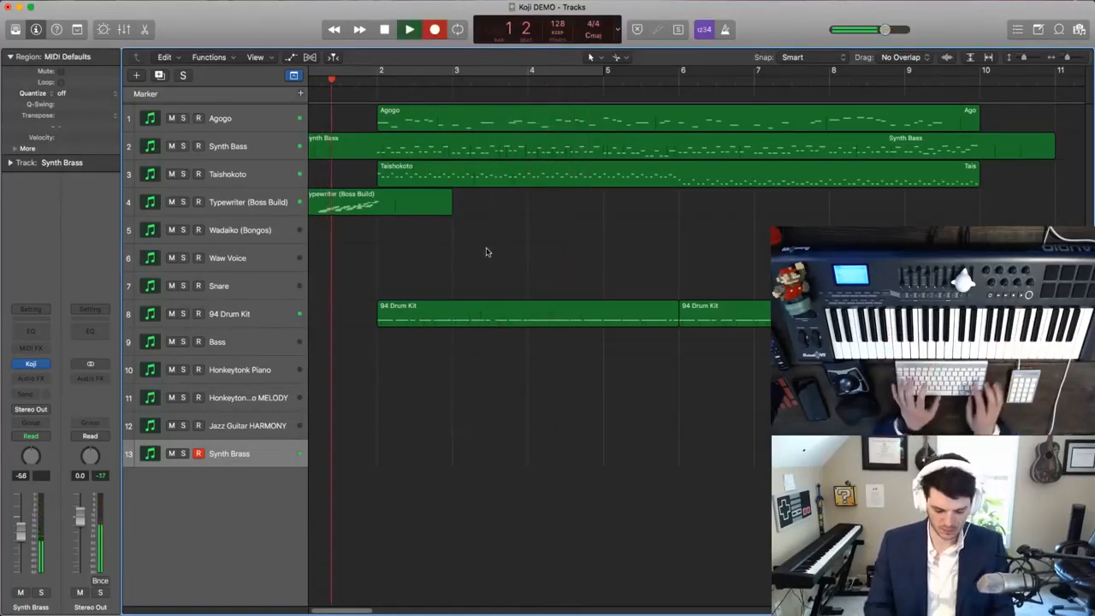
key(space)
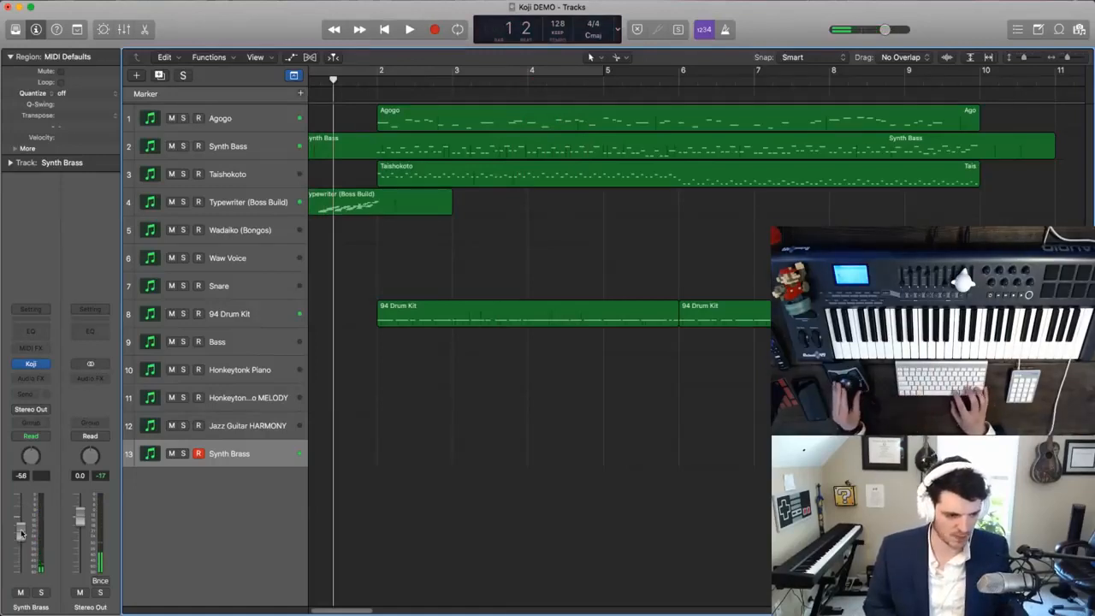
- Set the Synth Brass volume to -7.4 dB and record its chords from bar 2 to bar 10
key(r)
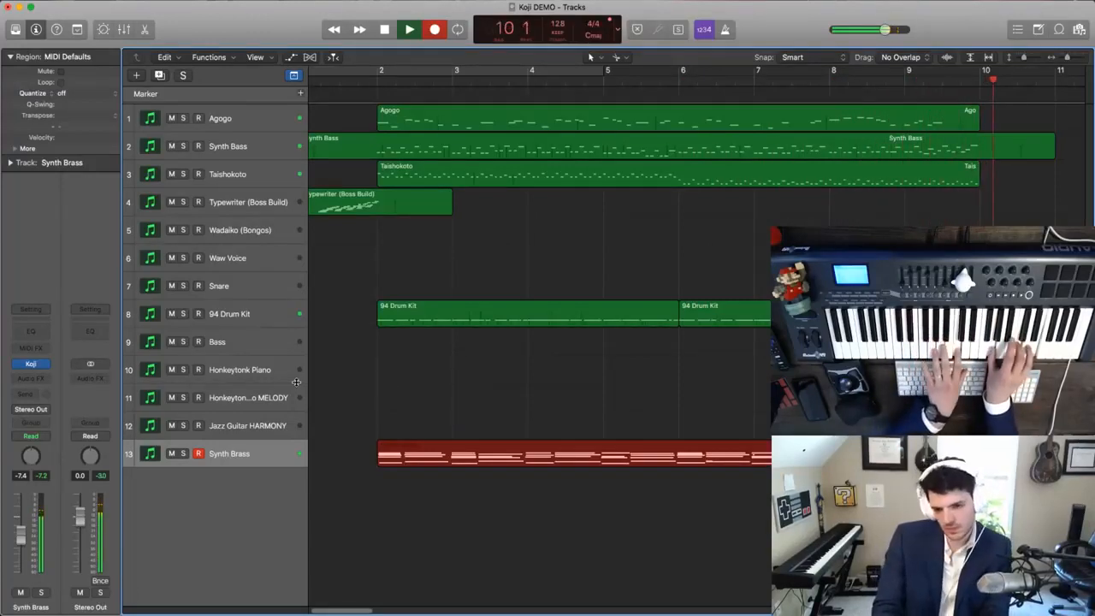
key(space)
- Quantize all notes of the Synth Brass region to 1/16 Note, and close the note editor
double_click(589, 447)
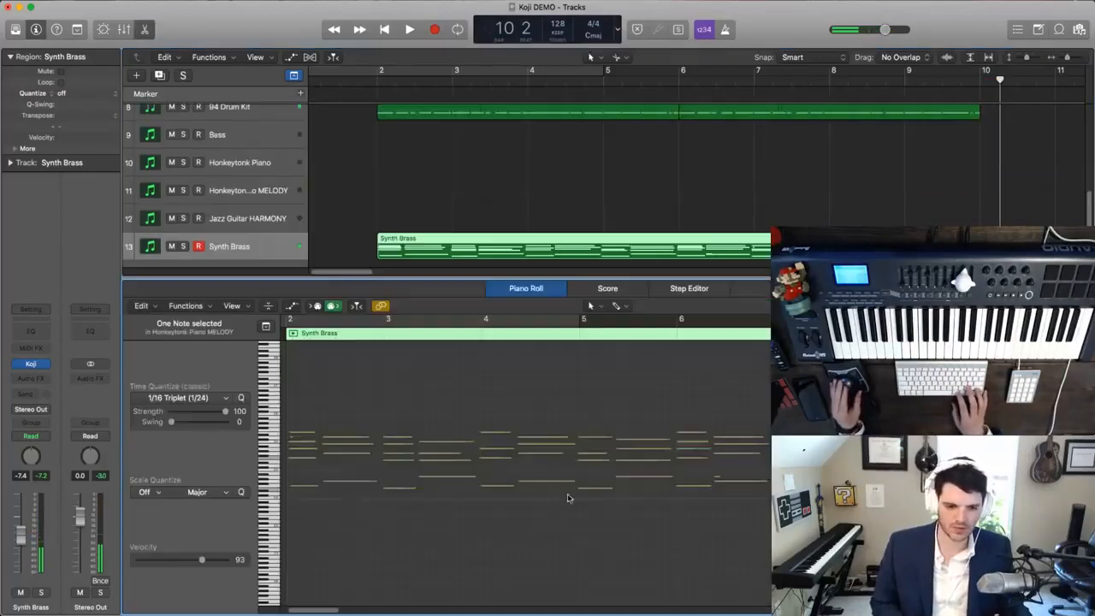
key(super+a)
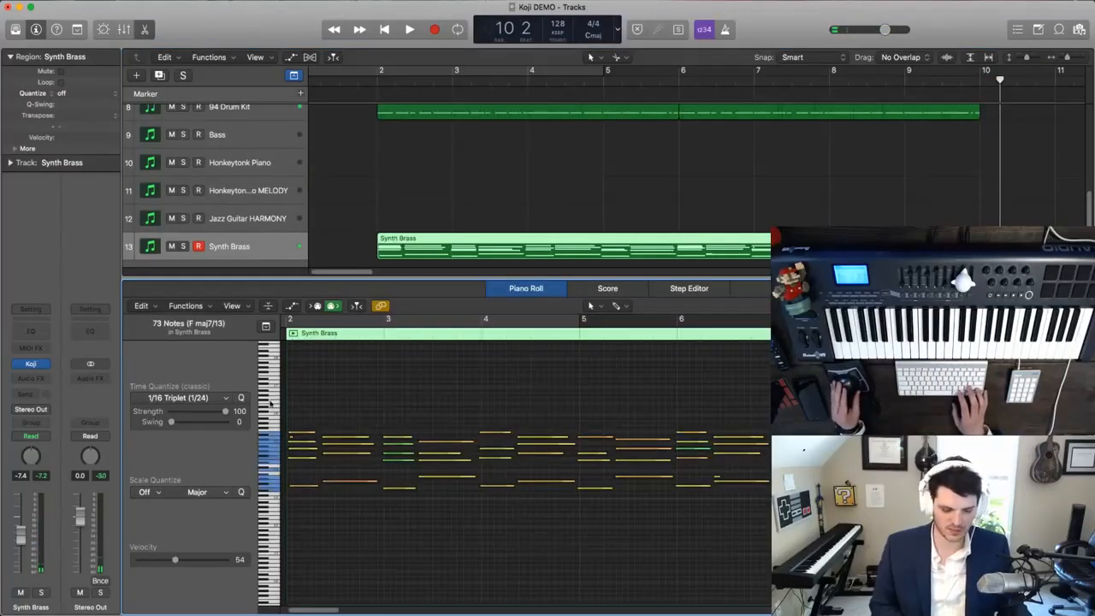
click(224, 399)
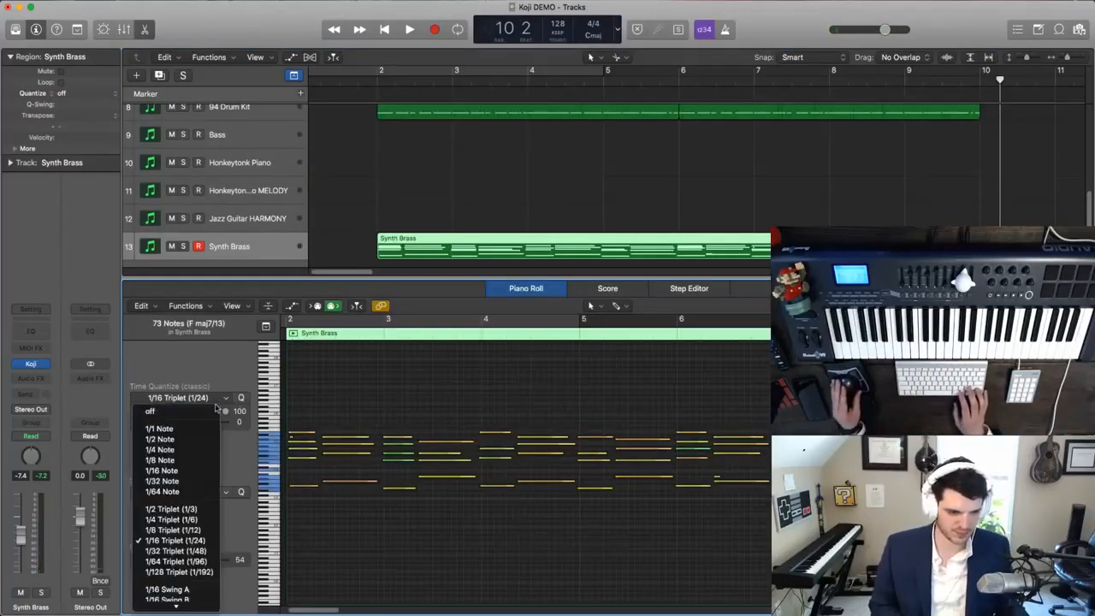
click(162, 471)
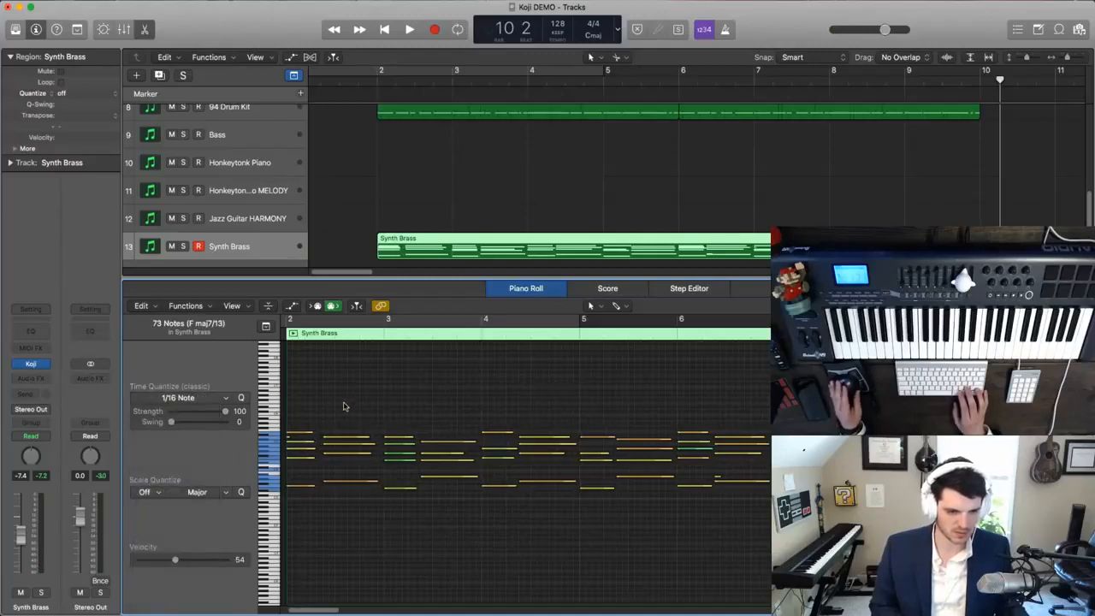
click(345, 408)
click(290, 442)
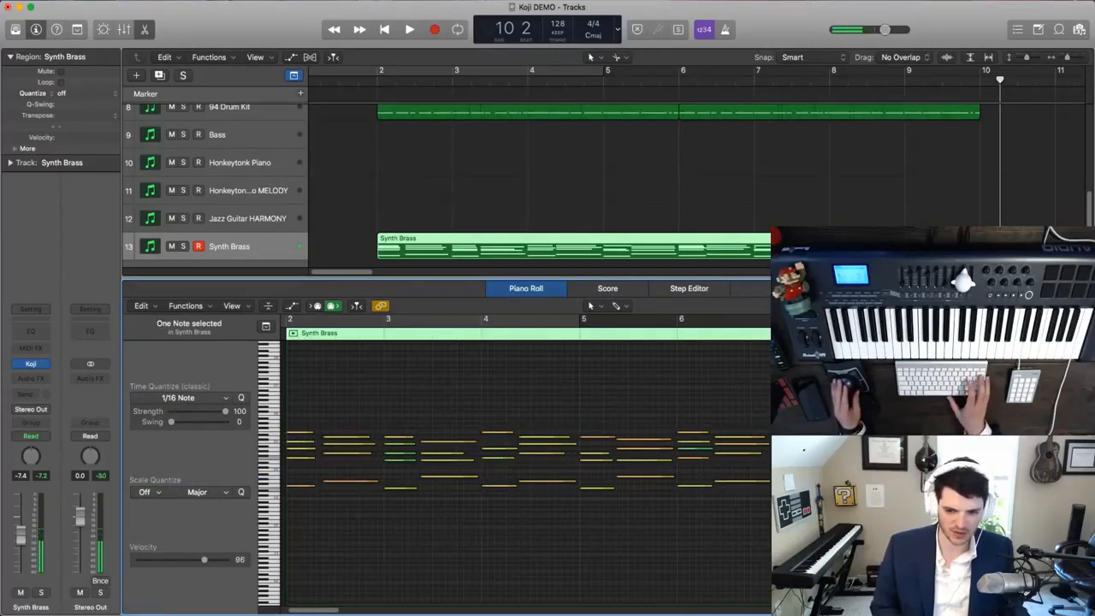
scroll(526, 467, right, 3)
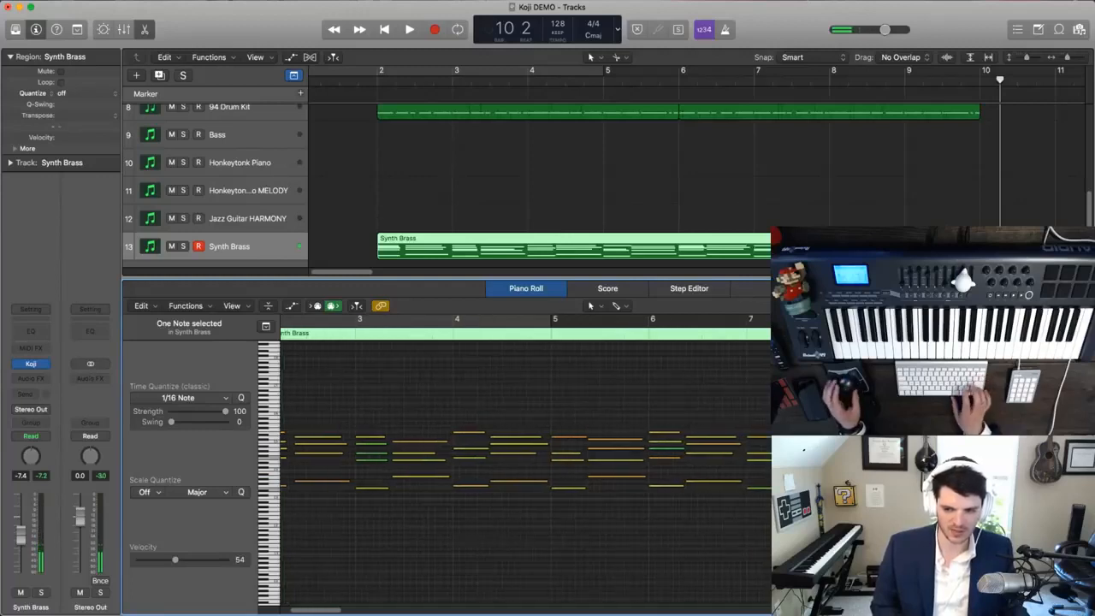
click(144, 31)
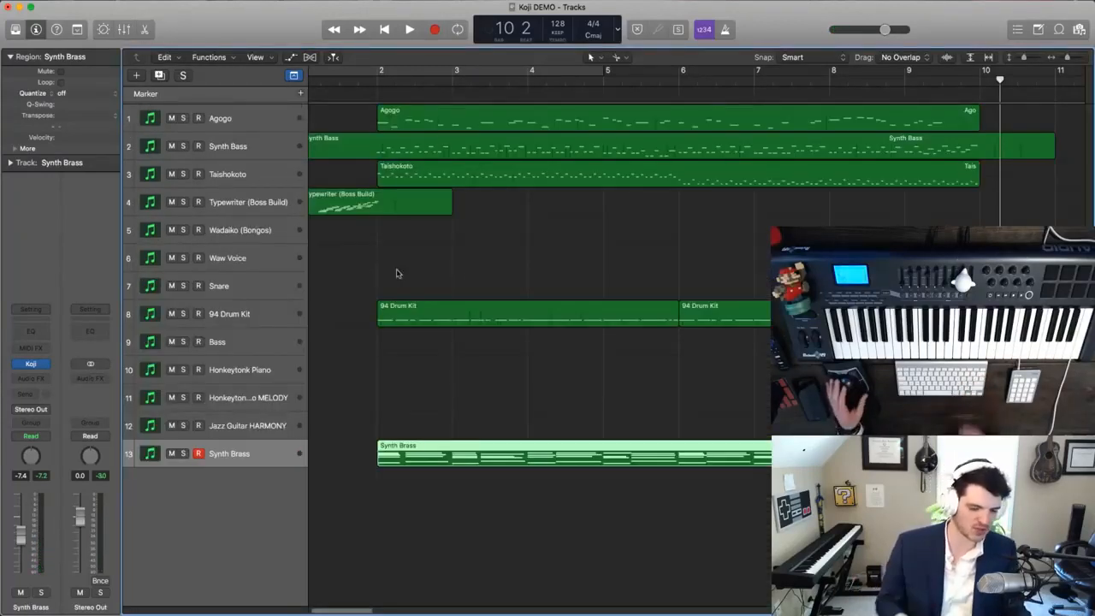
- Place the playhead in bar 5 and open the Synth Bass region's notes for editing
key(super+Down)
key(super+Down)
click(465, 276)
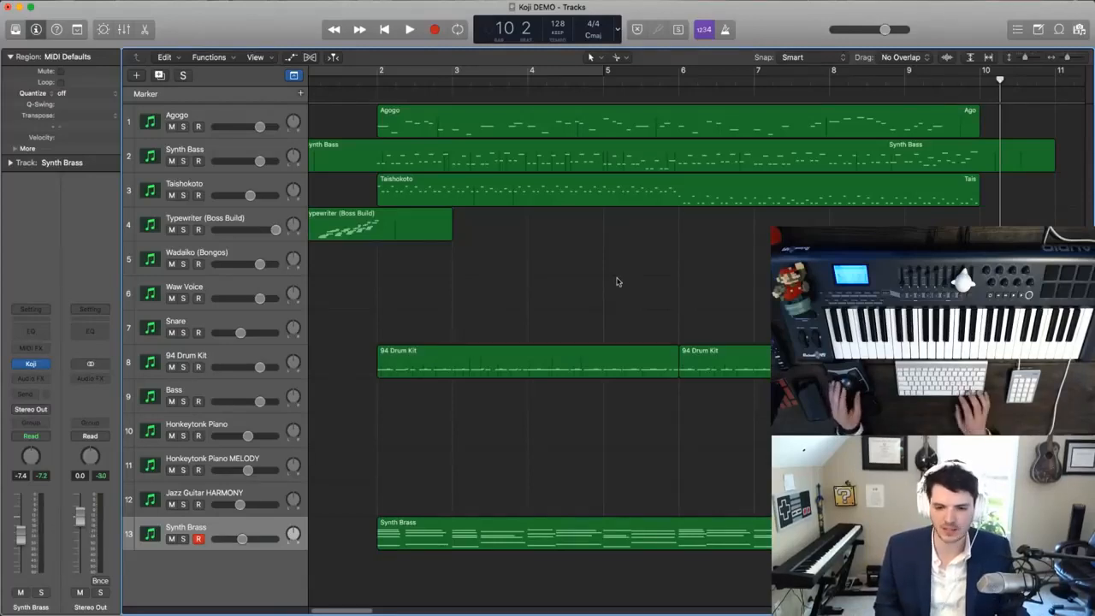
scroll(619, 283, down, 3)
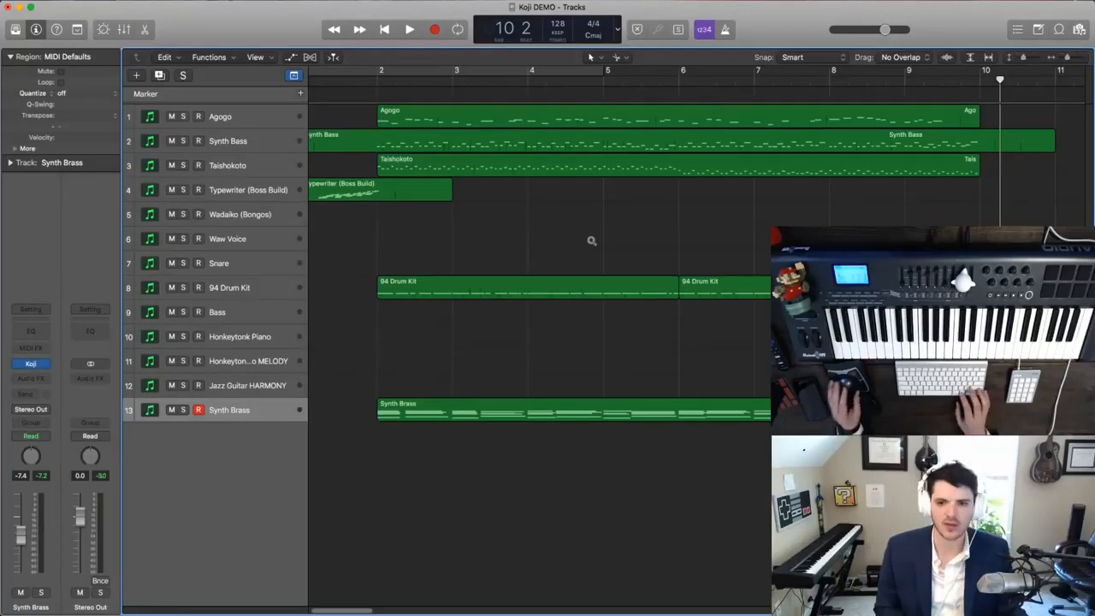
scroll(591, 243, up, 2)
click(644, 83)
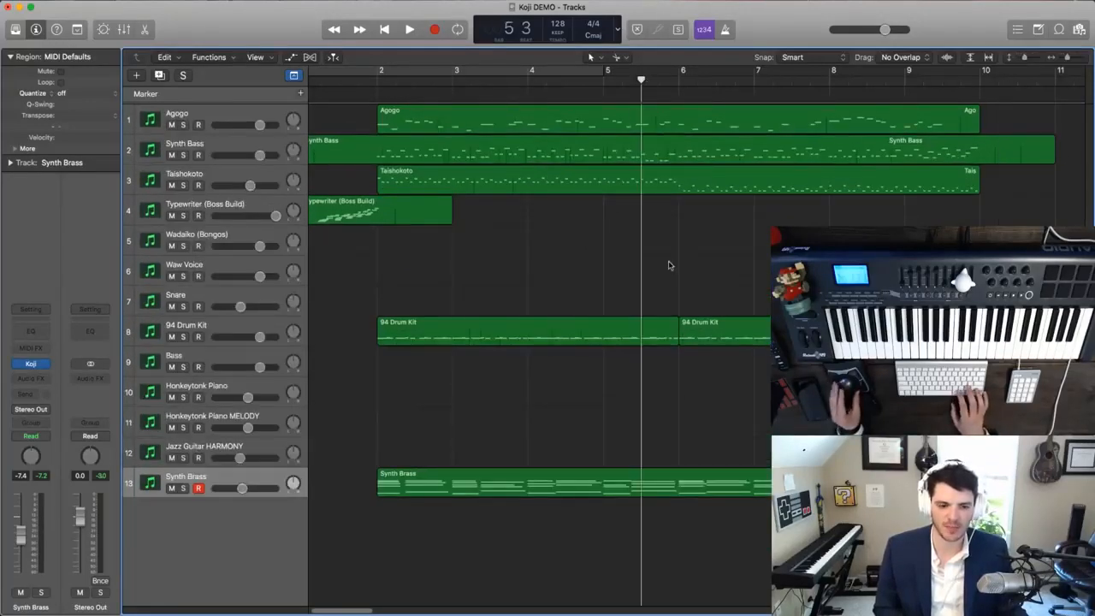
scroll(671, 260, down, 2)
scroll(671, 254, up, 2)
double_click(726, 153)
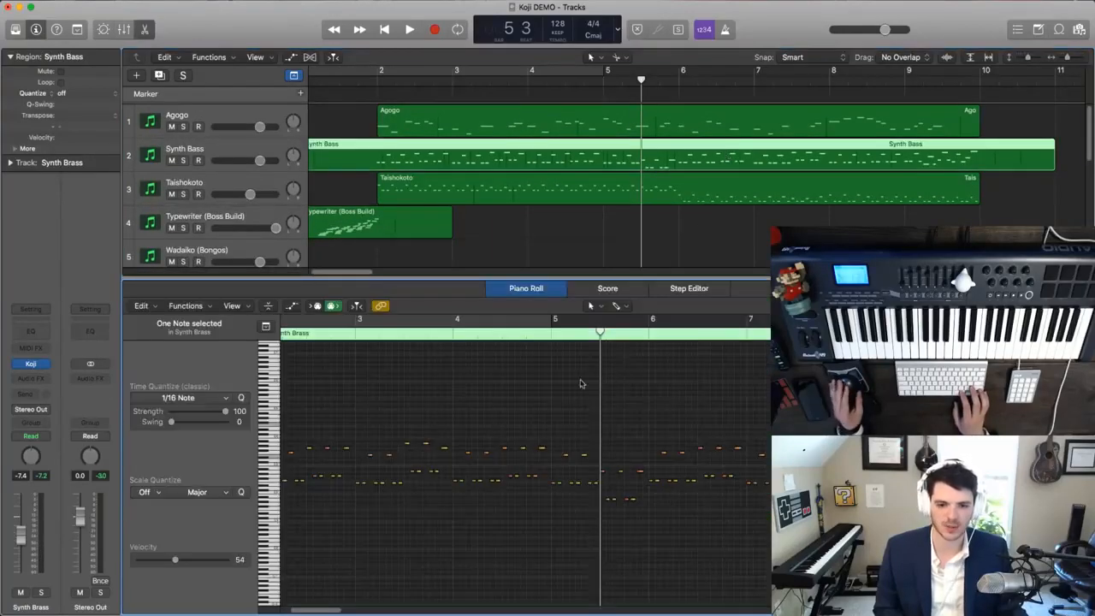
- Play the Synth Bass part from bar 5 and solo its track during playback
scroll(578, 399, right, 3)
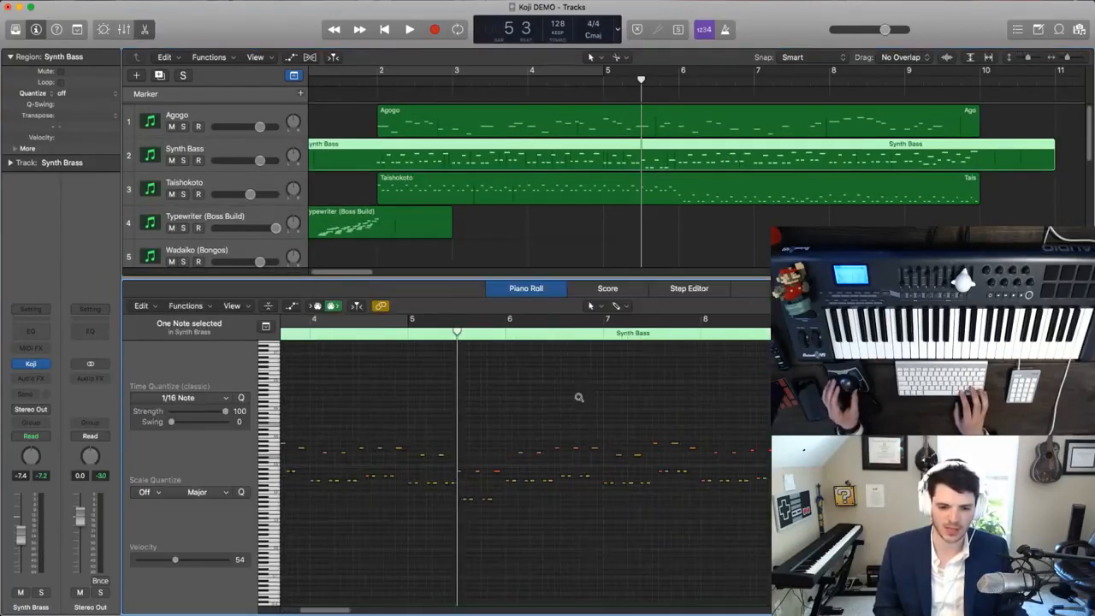
scroll(579, 397, up, 2)
key(period)
key(comma)
key(space)
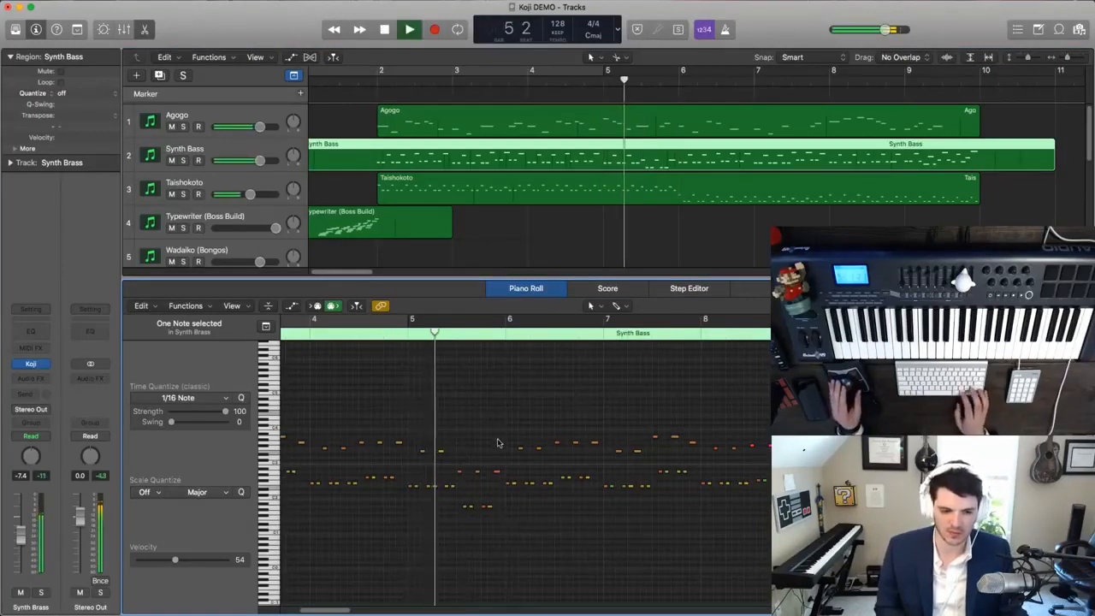
click(183, 161)
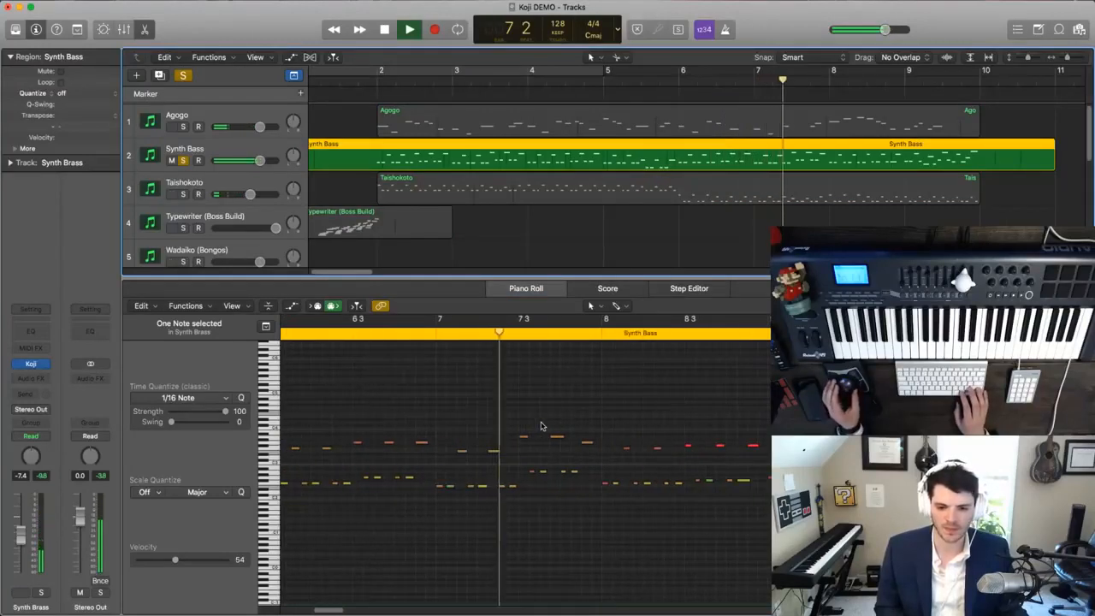
- Stop playback and delete the Synth Bass notes from bar 8 to the end of the part
key(space)
drag(548, 431, 881, 512)
key(Delete)
- Record-enable Synth Bass, play a new part for bars 8 and 9 over playback, and capture it as a recording
key(comma)
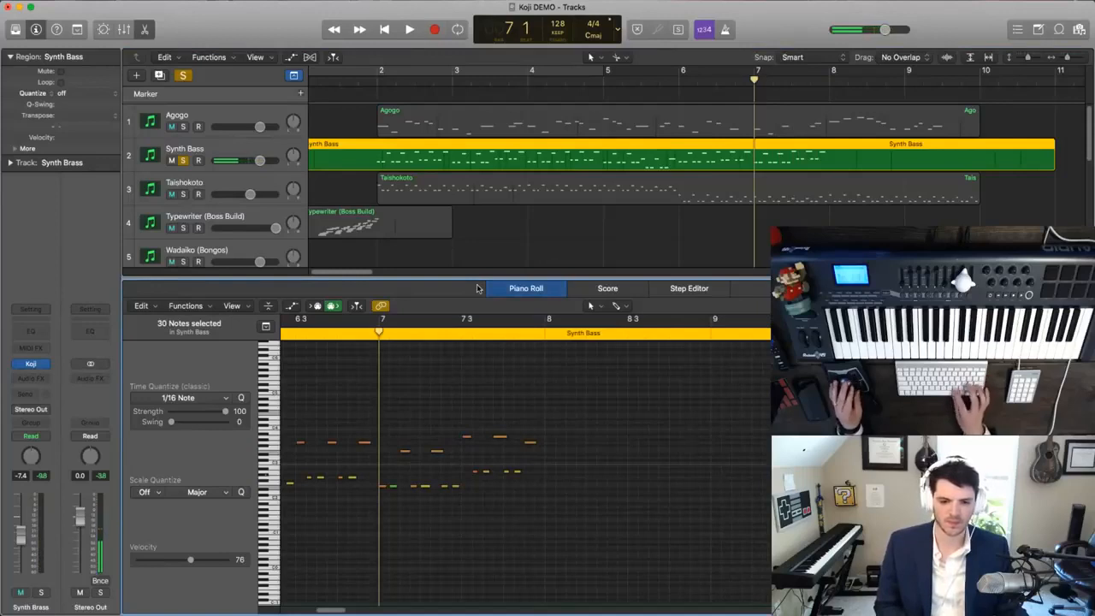
click(199, 161)
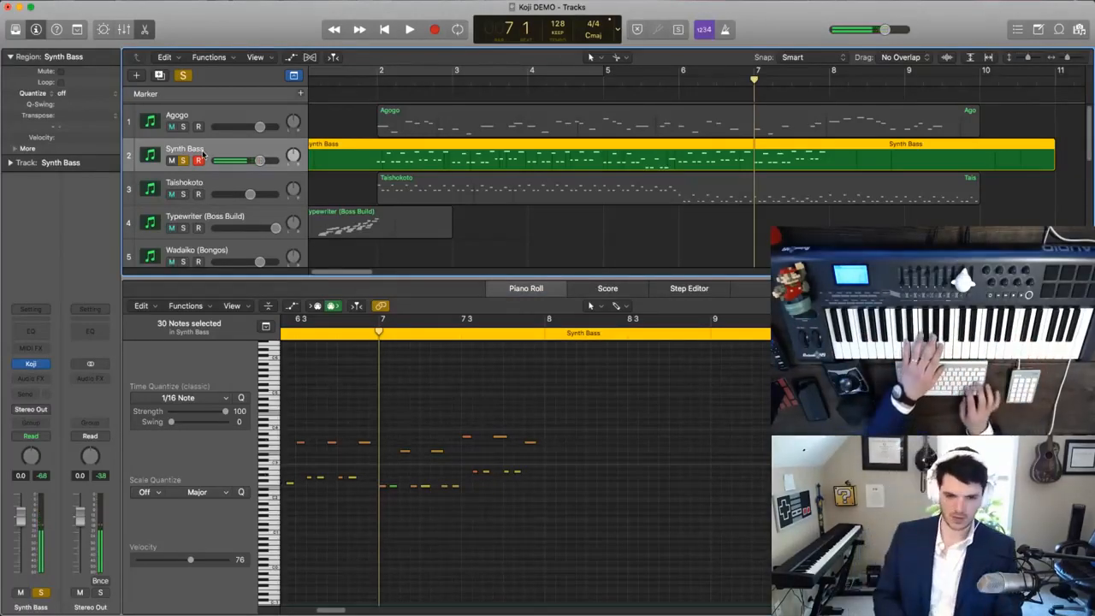
key(space)
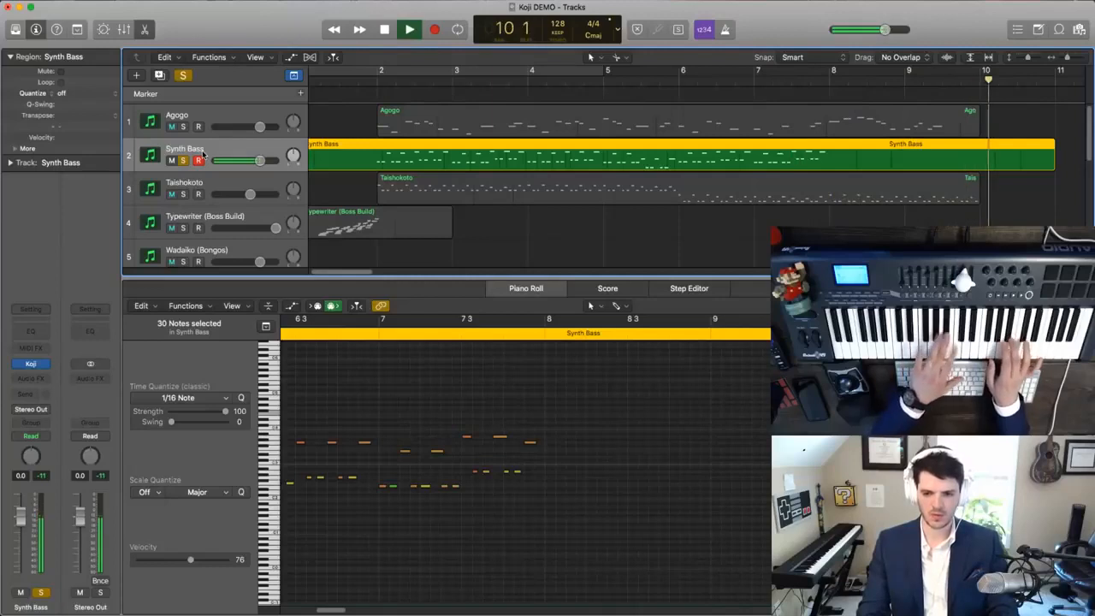
key(space)
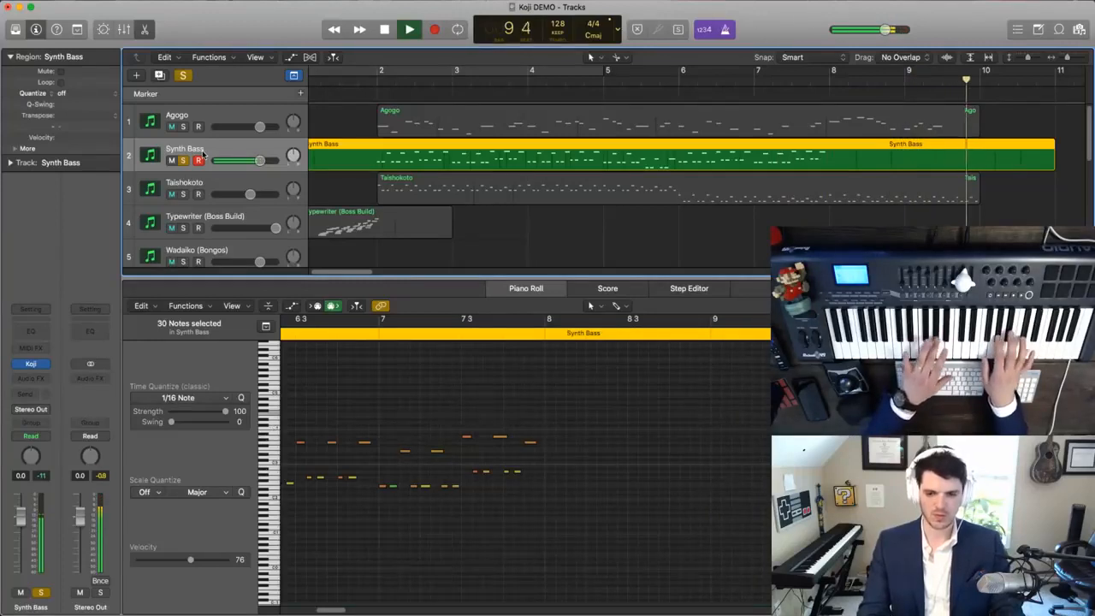
key(shift+r)
key(space)
- Quantize the new Synth Bass notes to 1/16 Note and play them back with all tracks unsoloed
drag(890, 491, 555, 373)
click(242, 401)
key(comma)
key(space)
key(comma)
key(comma)
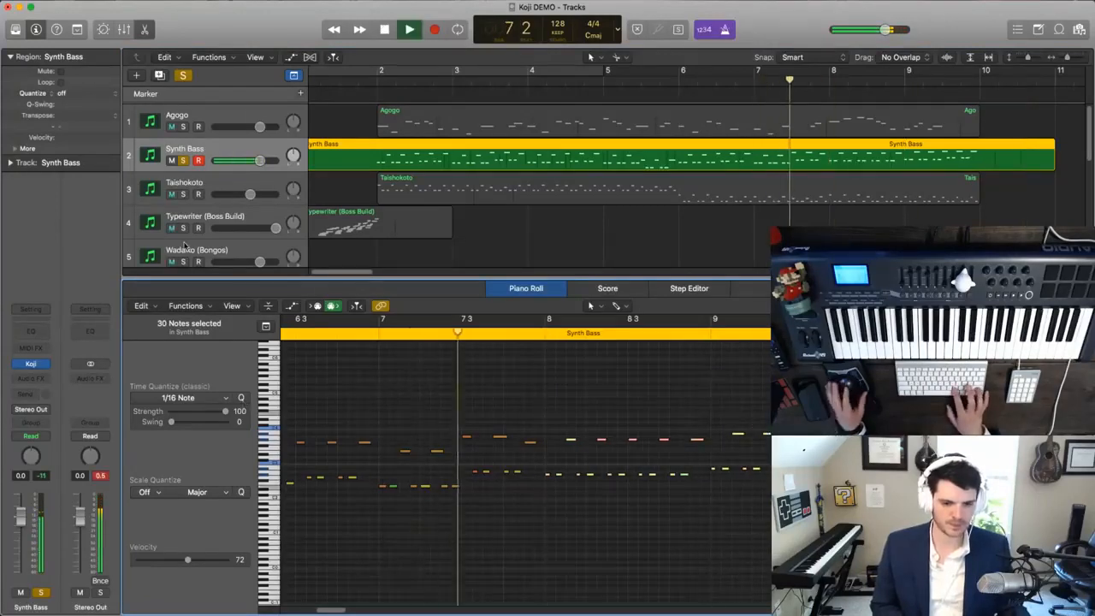
click(183, 76)
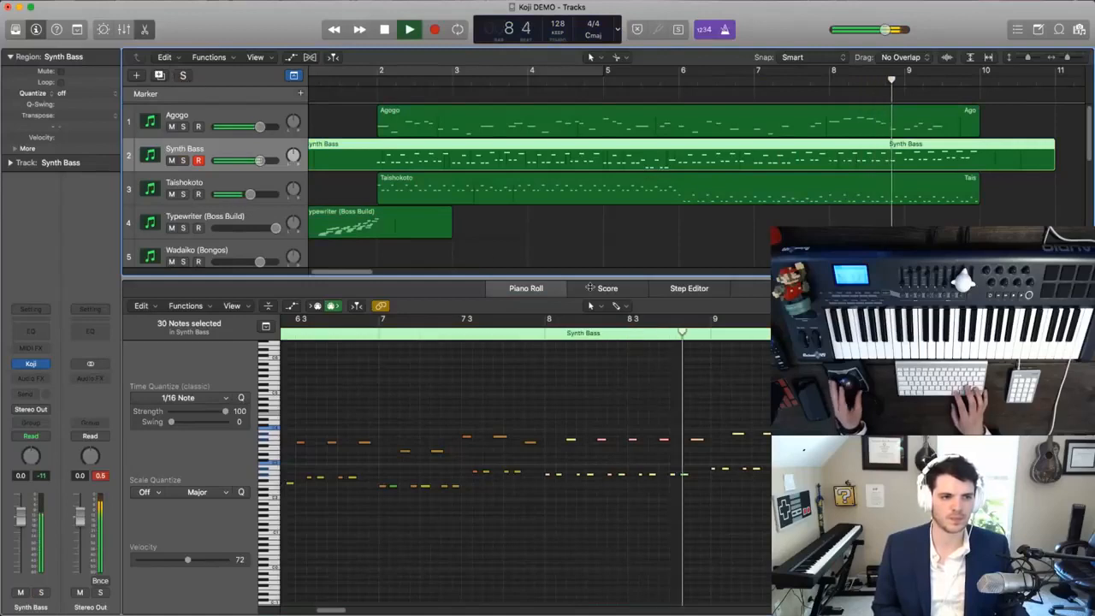
- Delete the part of the Synth Bass region after bar 10 and stop playback
scroll(643, 237, down, 2)
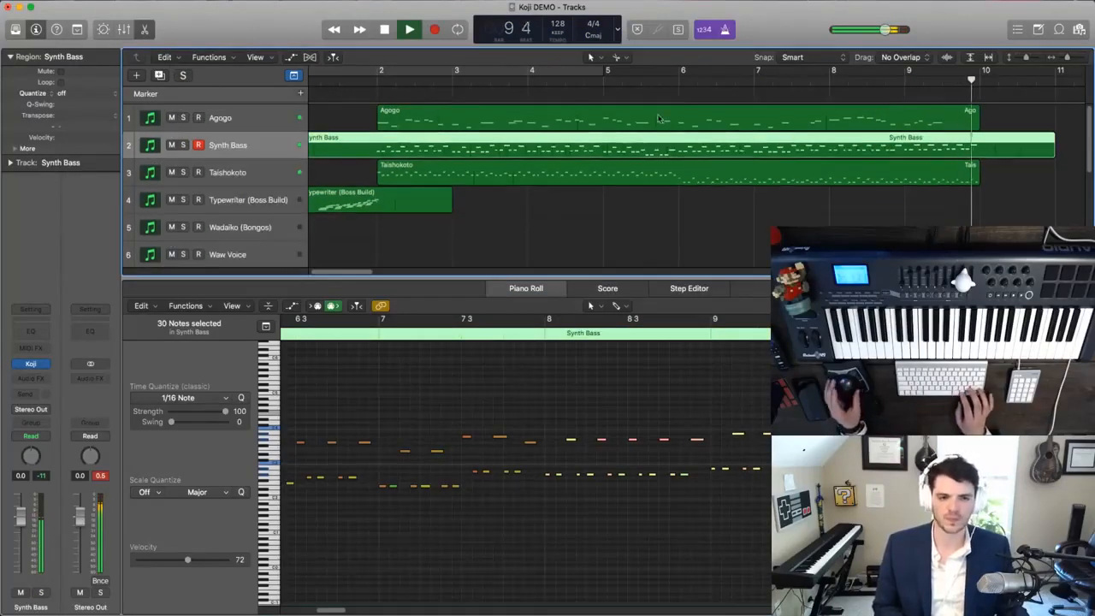
super+click(980, 148)
key(Delete)
key(space)
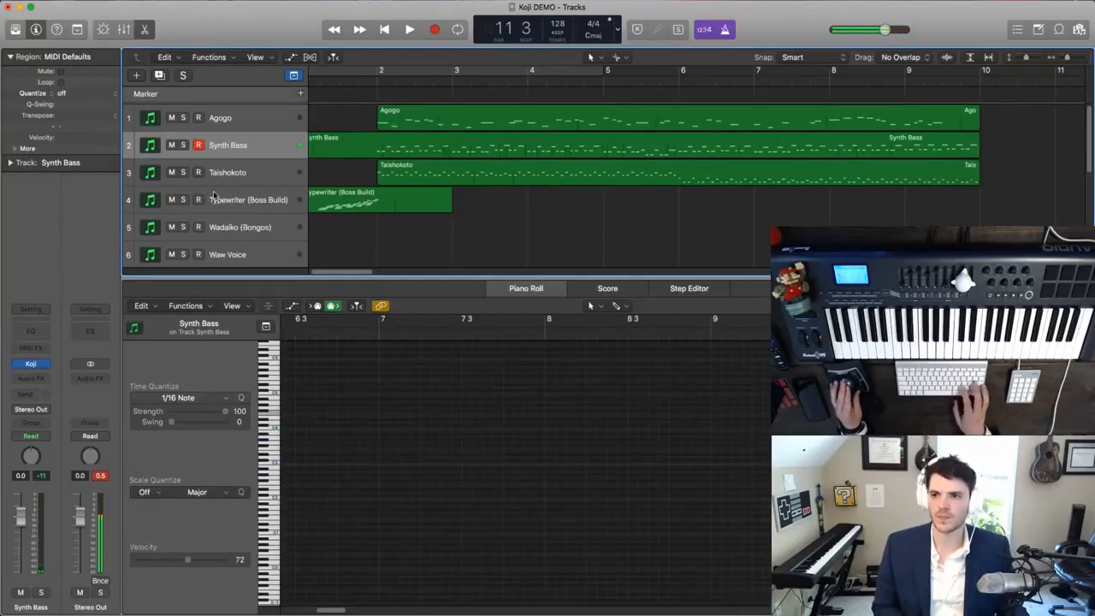
- Solo and select the Taishokoto track and open its region in the Piano Roll
click(182, 172)
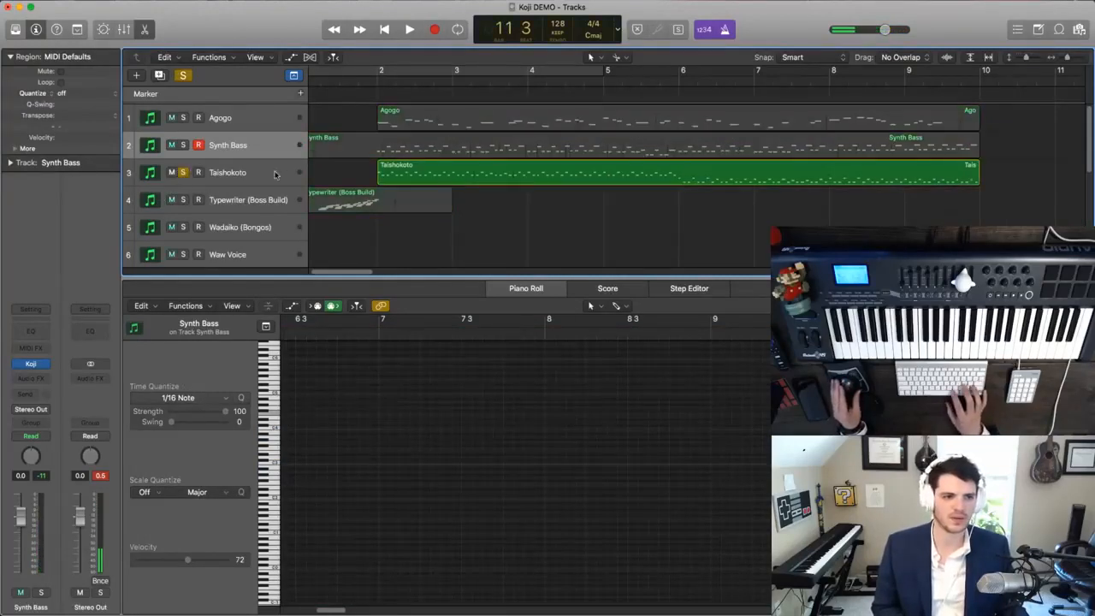
click(562, 184)
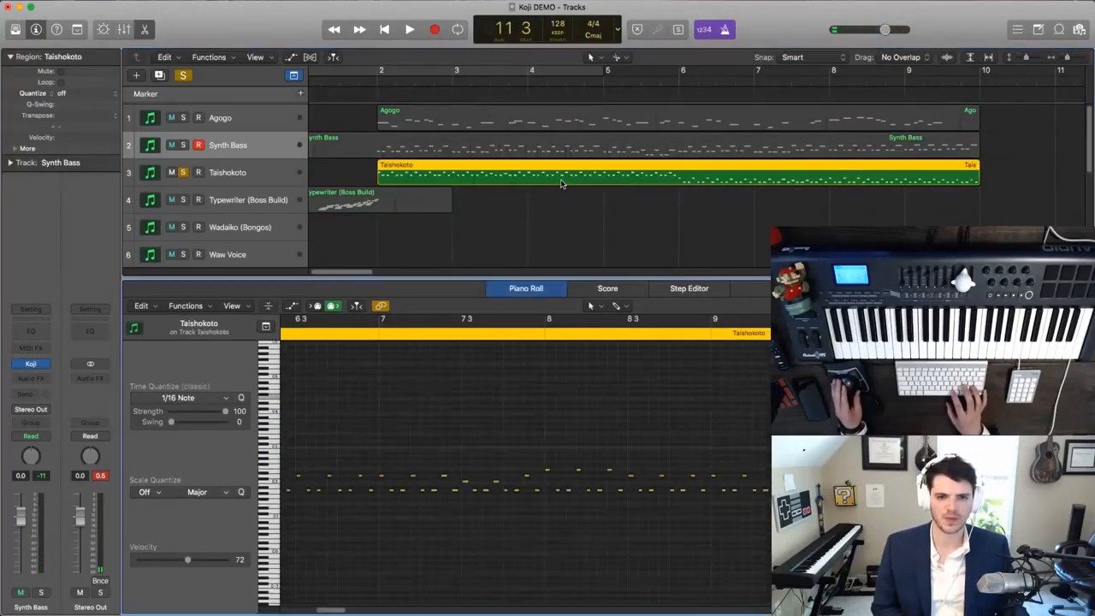
click(259, 176)
click(357, 335)
- Listen to the soloed Taishokoto part's final bars, replay them from about bar 6, and stop playback
key(space)
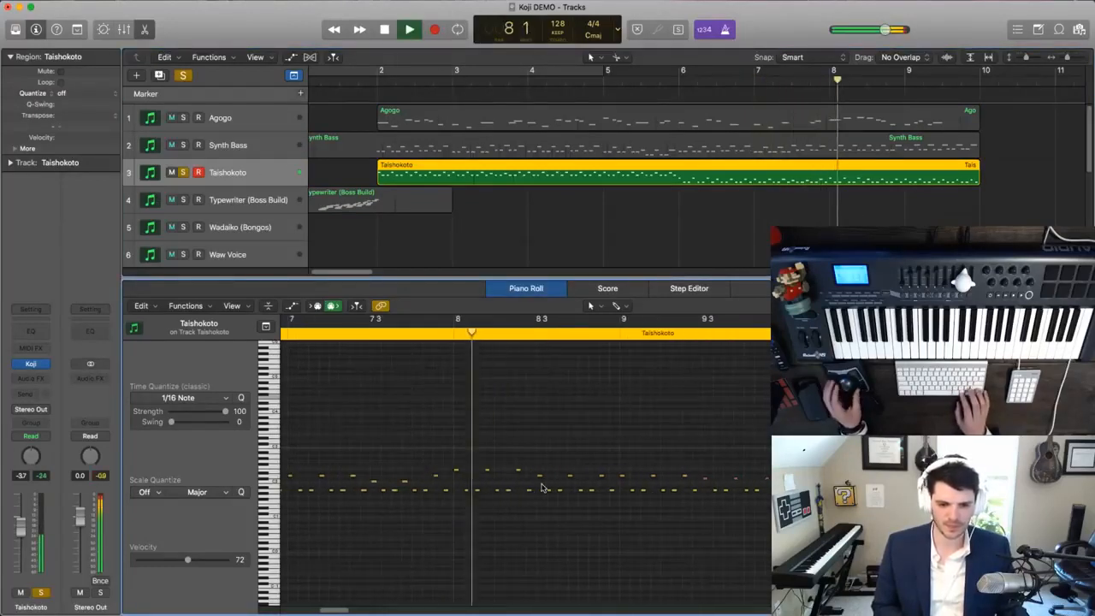
key(super+Left)
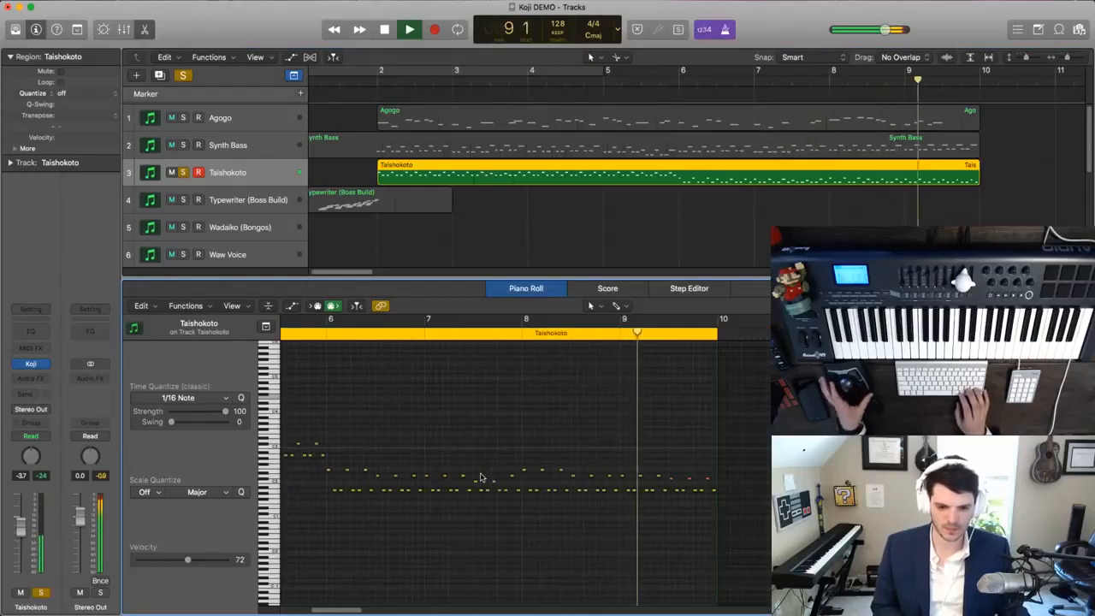
click(325, 331)
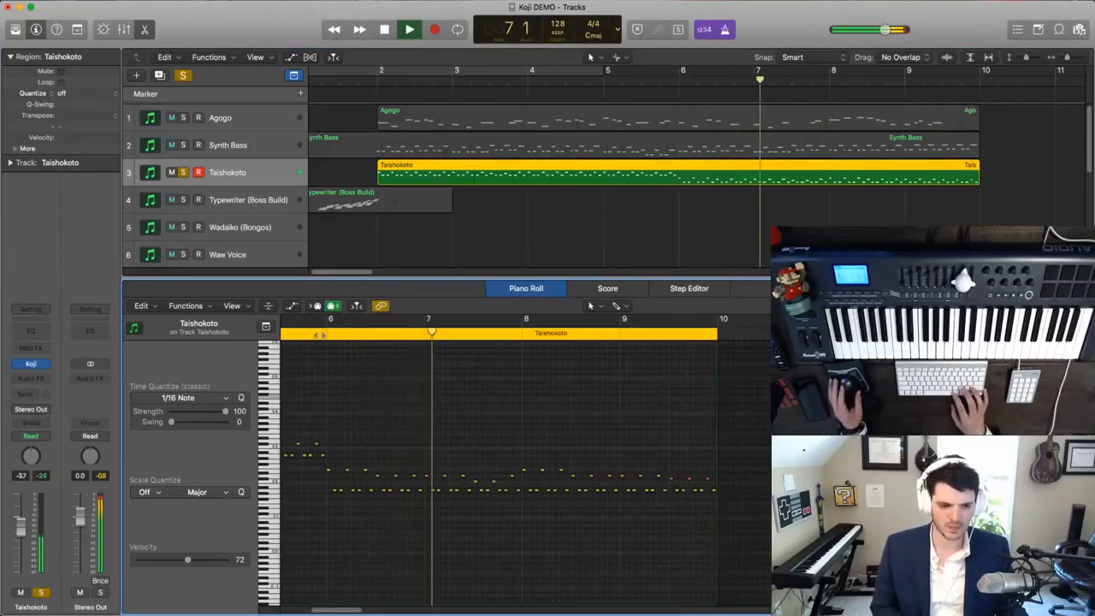
key(space)
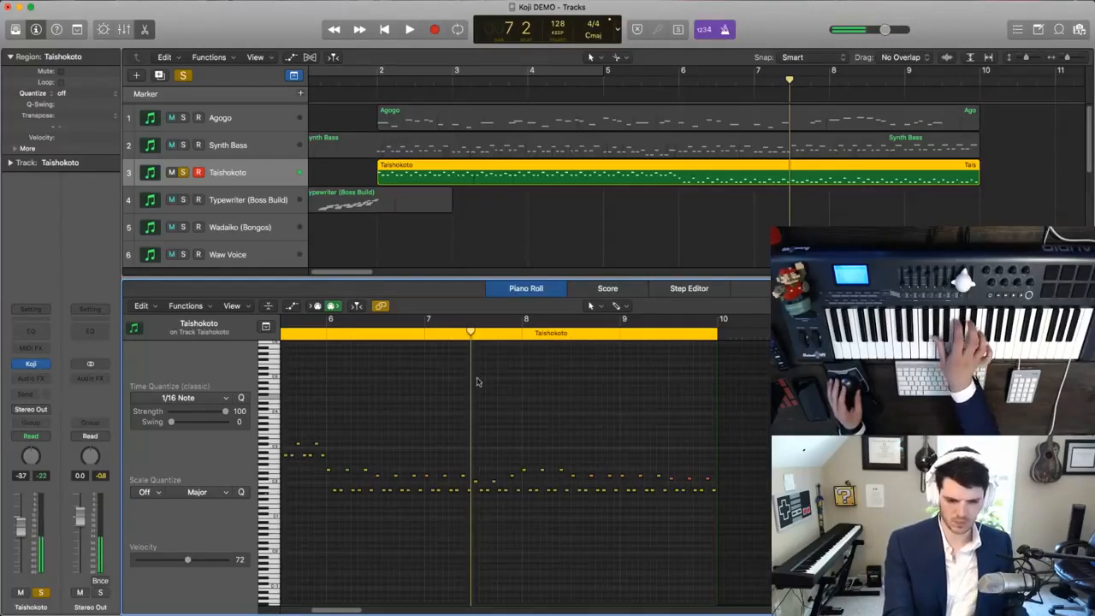
- Delete the Taishokoto notes from bar 8 onward, play a replacement part over playback, and capture it as a recording
drag(538, 468, 527, 433)
key(Delete)
key(space)
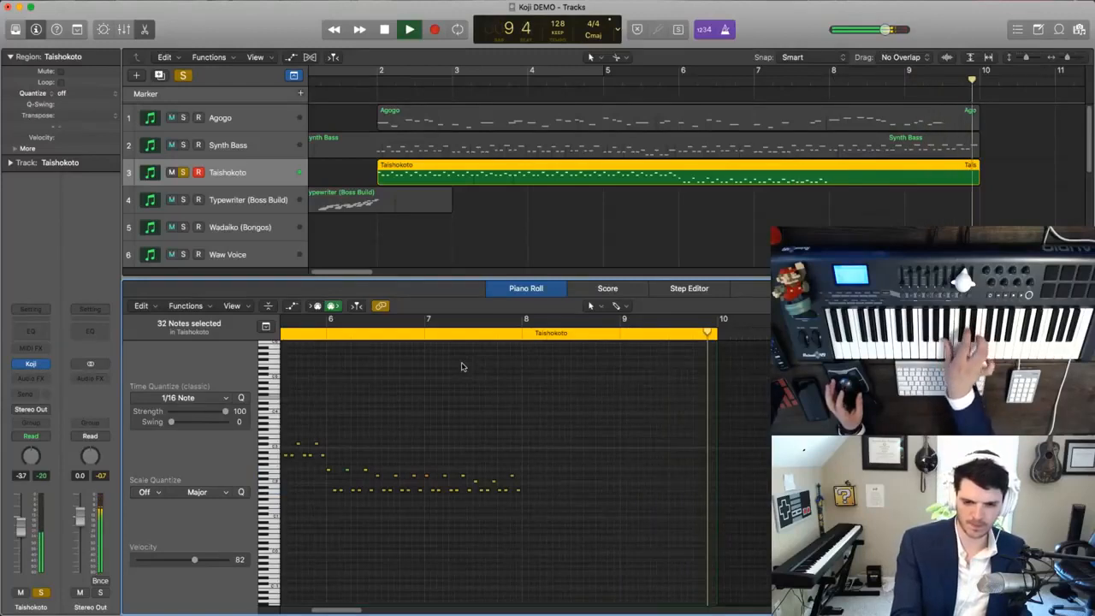
key(super+z)
key(space)
scroll(635, 437, right, 8)
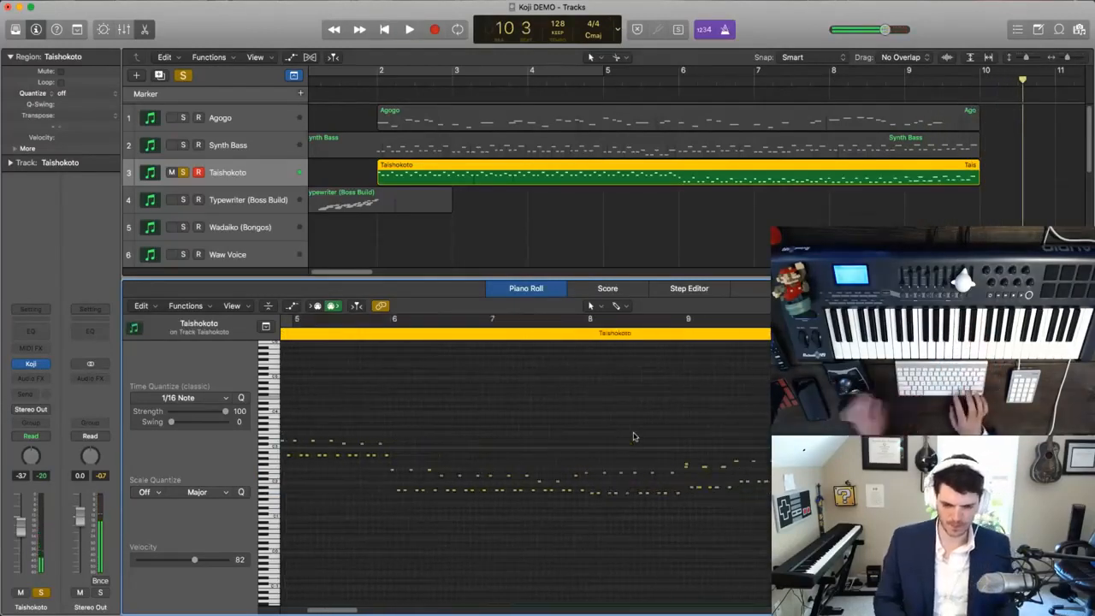
- Select the new Taishokoto notes in bars 8 and 9 and quantize them to 1/16 Note
scroll(633, 437, left, 5)
scroll(633, 437, up, 3)
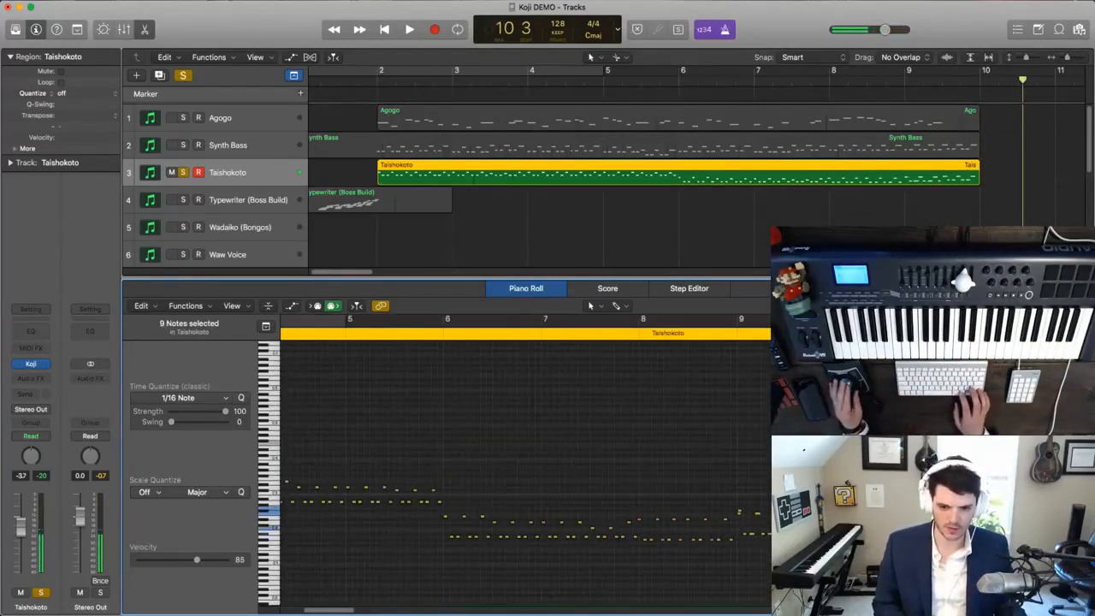
drag(770, 565, 642, 465)
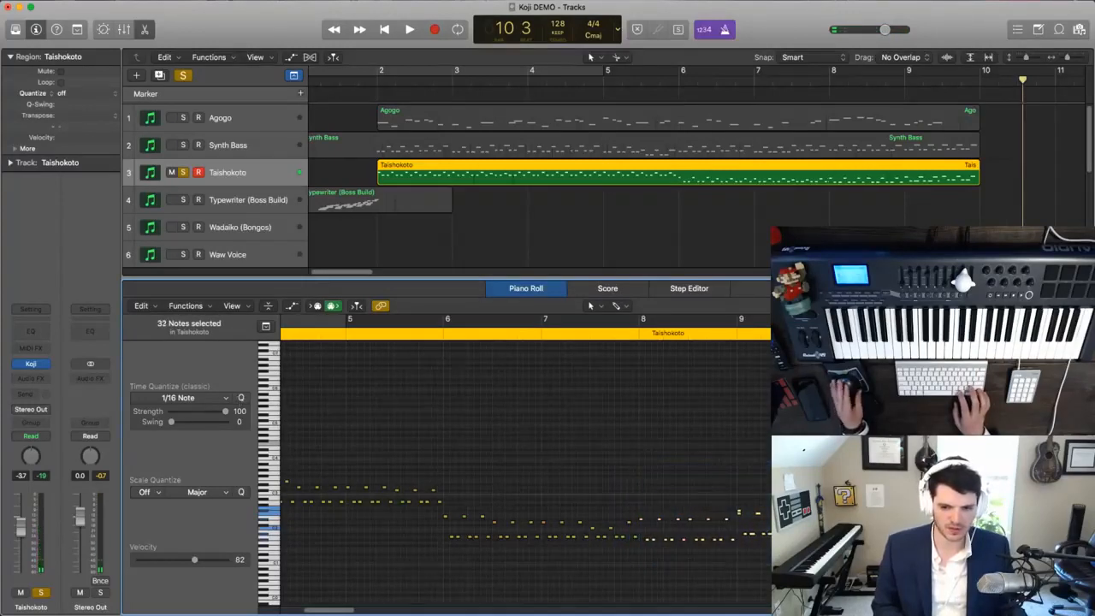
- Play the soloed Taishokoto part back from bar 8 to check the new notes
click(711, 333)
key(super+Right)
key(super+Right)
key(super+Right)
key(super+Right)
key(super+Down)
click(774, 462)
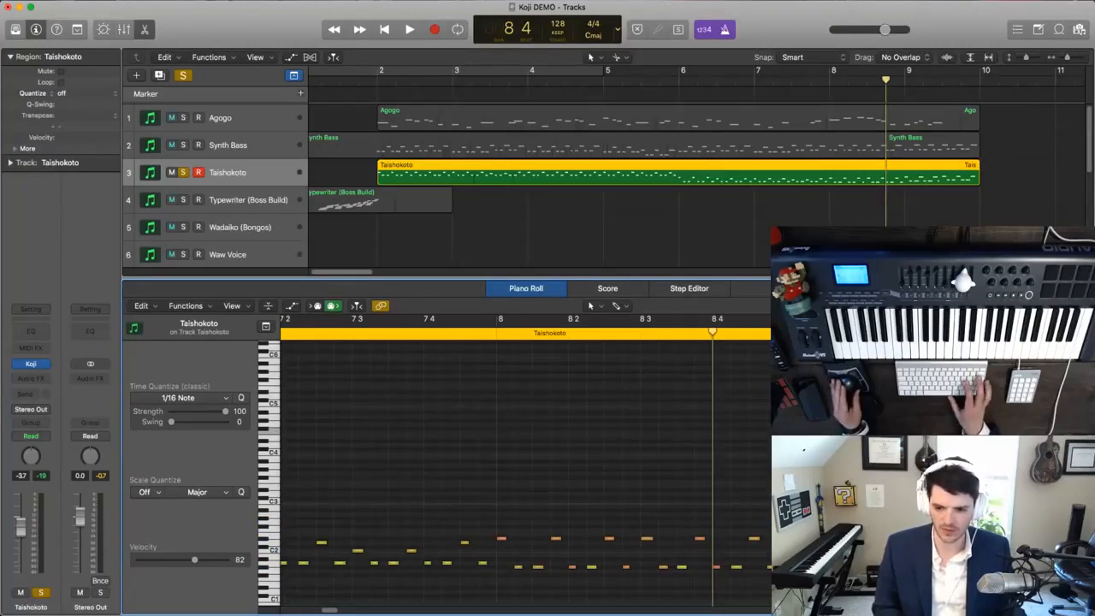
click(790, 530)
scroll(789, 530, right, 3)
key(comma)
key(comma)
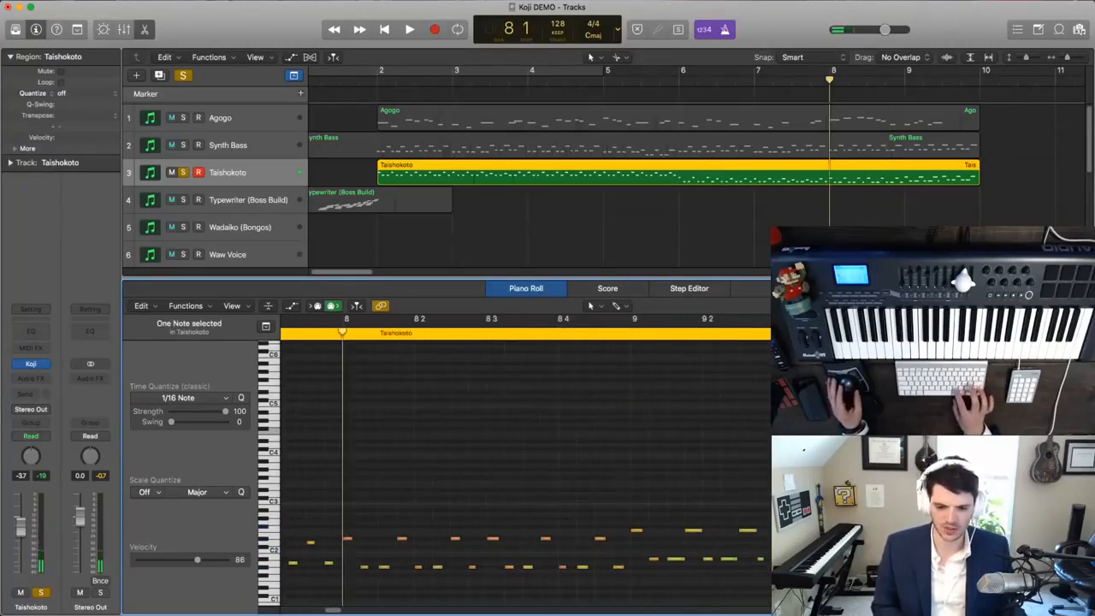
key(space)
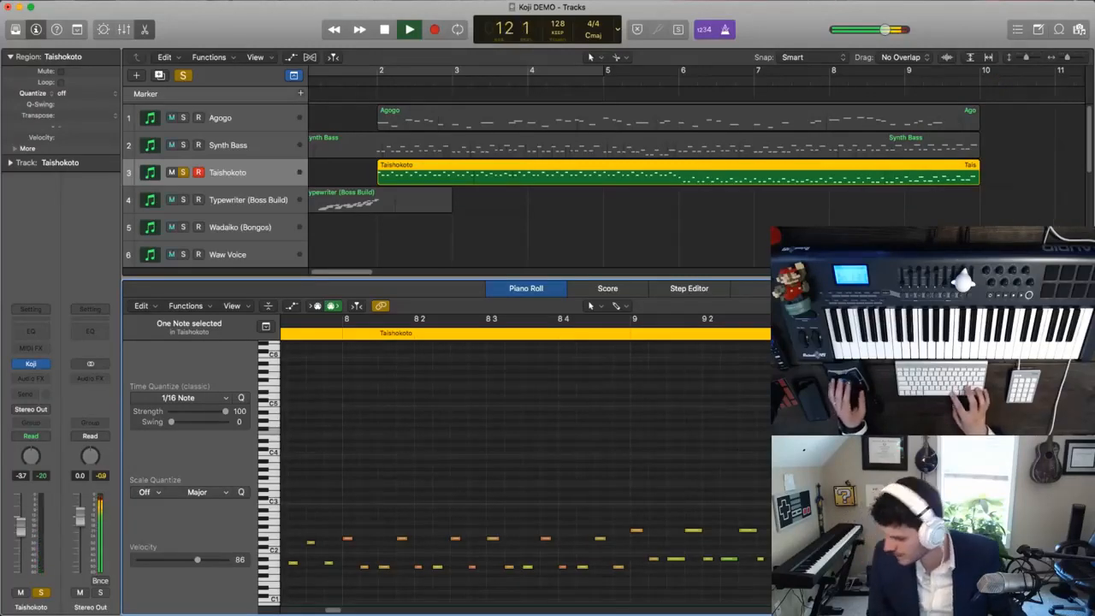
- Stop playback, clear all solos, and close the Piano Roll editor
key(super+Up)
key(super+Up)
key(super+Left)
key(super+Left)
key(super+Left)
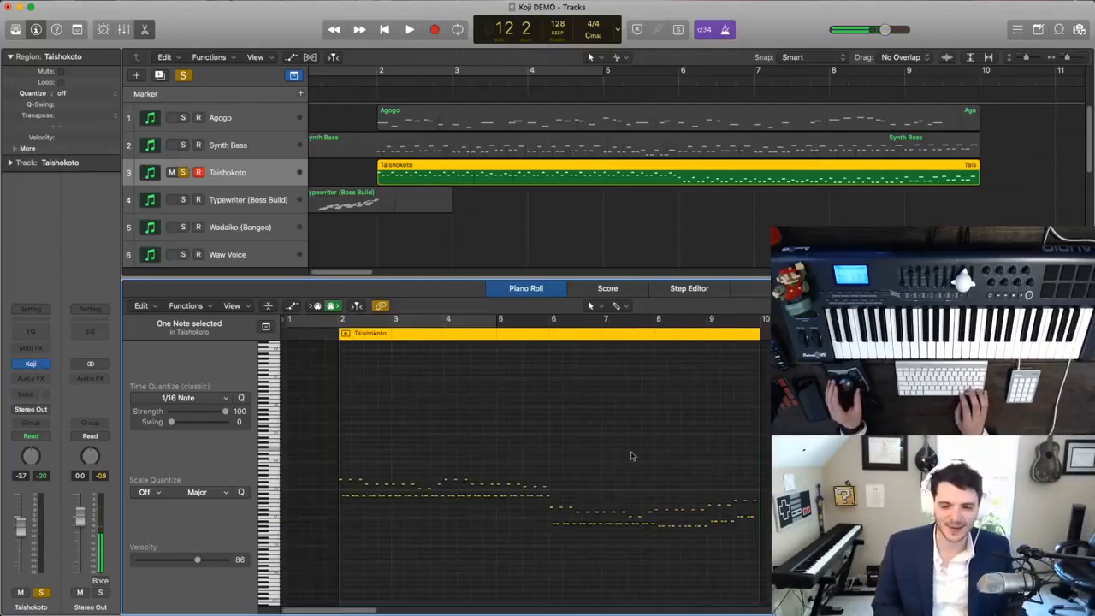
click(182, 76)
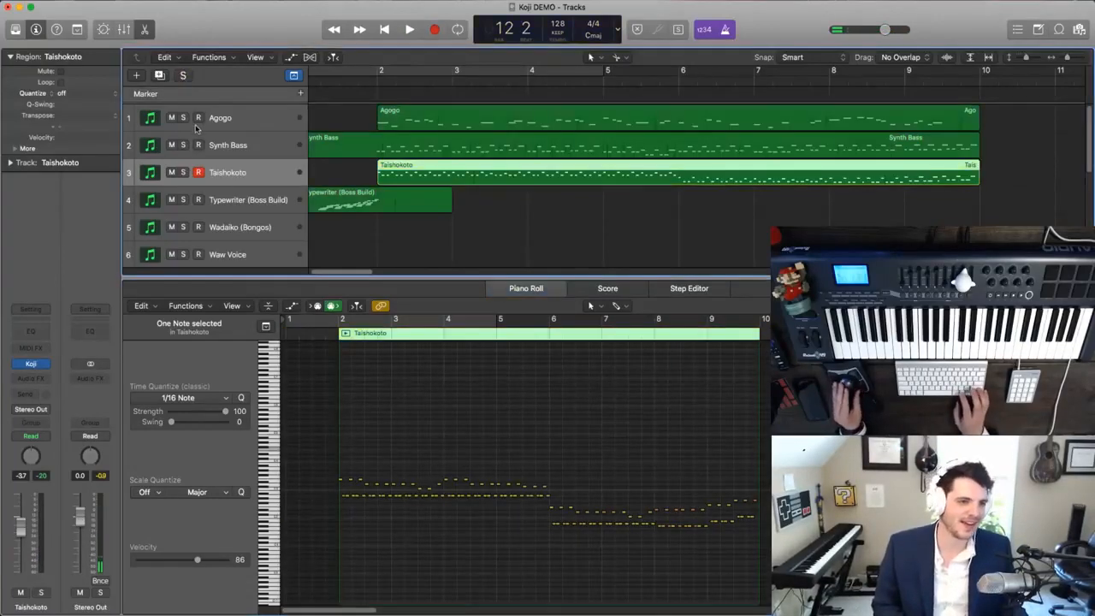
click(143, 29)
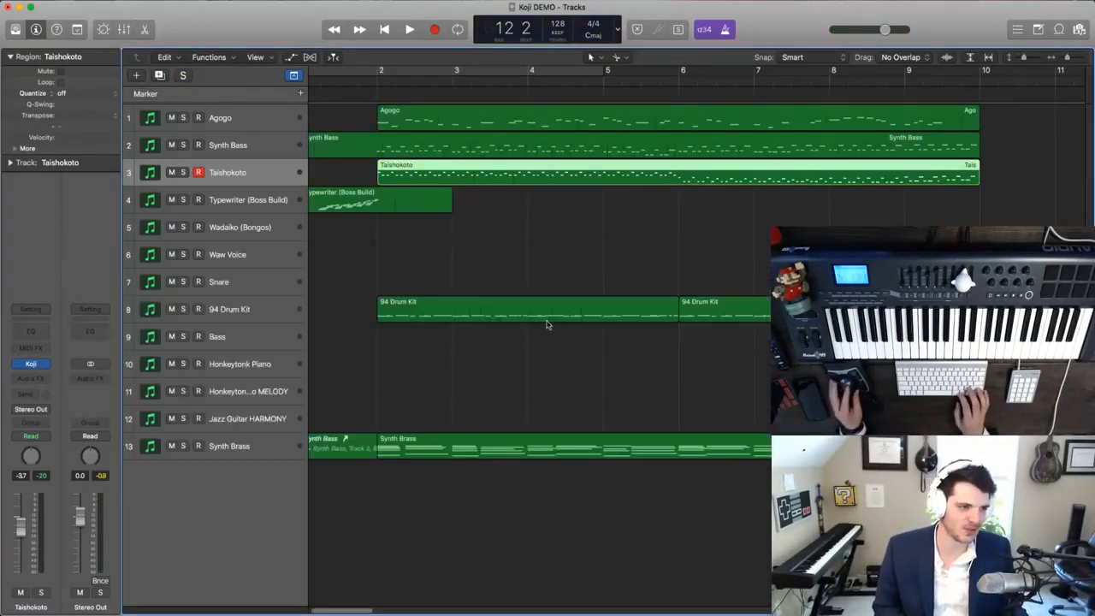
- Deselect the Taishokoto region and play the full arrangement from bar 1
key(super+Up)
key(super+Left)
key(super+Left)
click(547, 324)
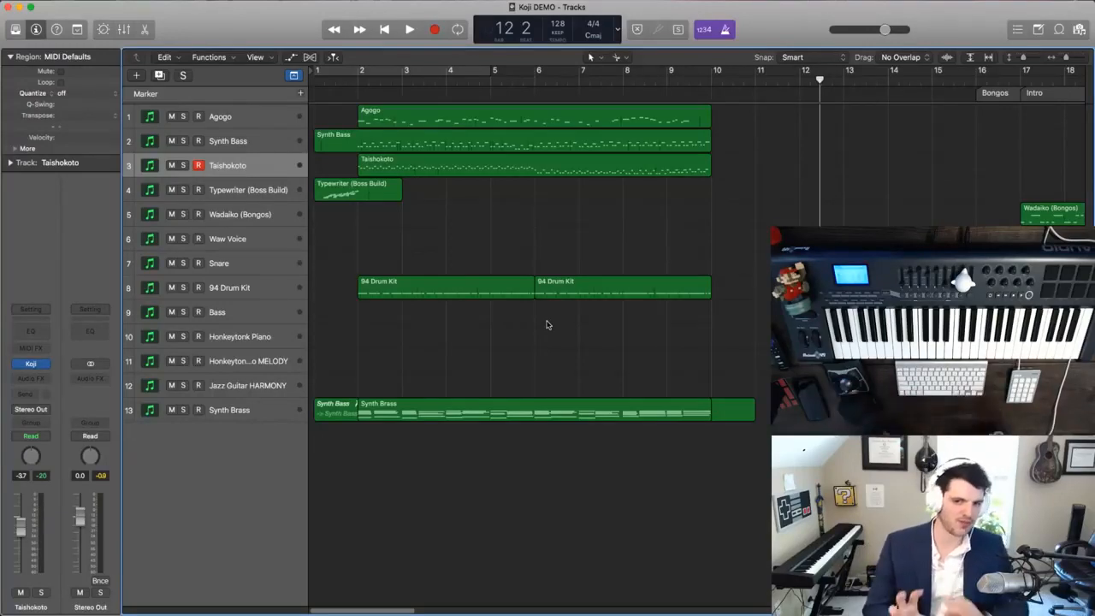
key(Return)
key(space)
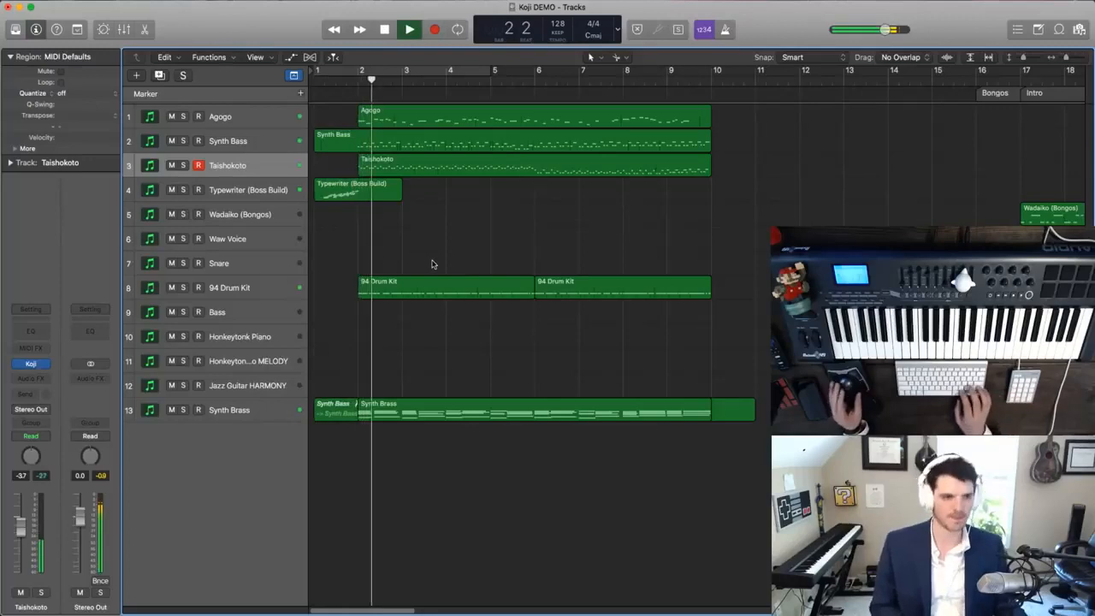
- Try to edit the Synth Bass alias on the Synth Brass track through its original, and close the editor
click(335, 417)
right_click(336, 418)
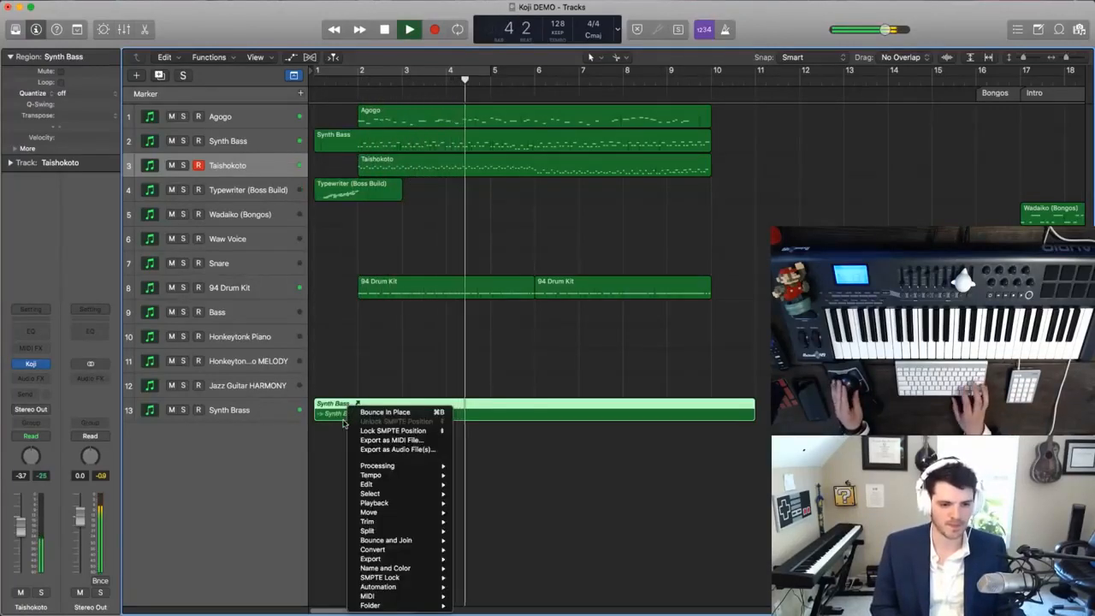
click(339, 432)
double_click(338, 417)
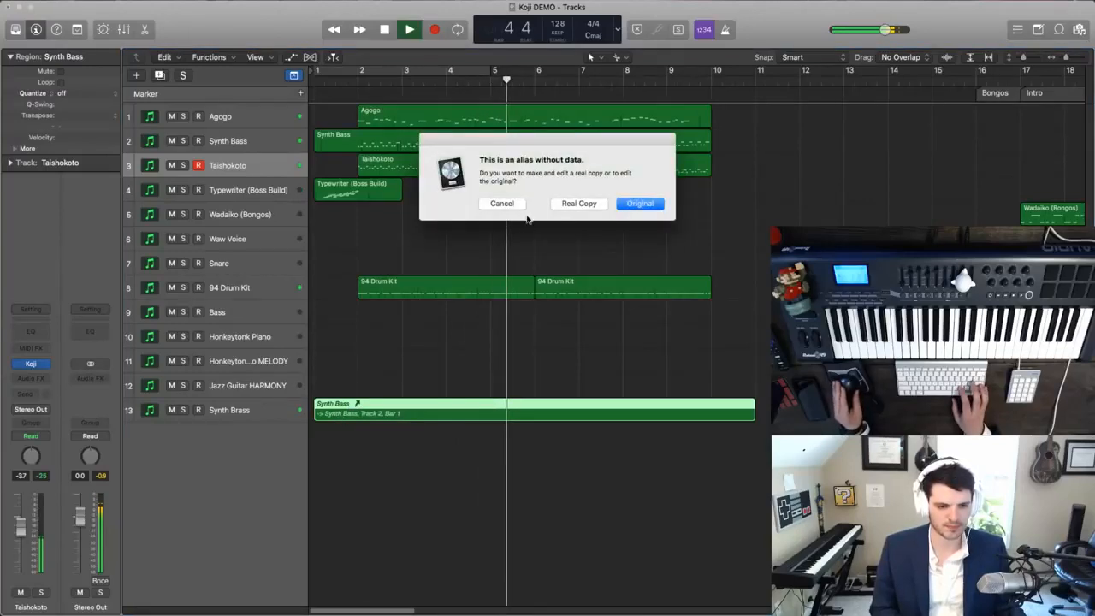
click(639, 203)
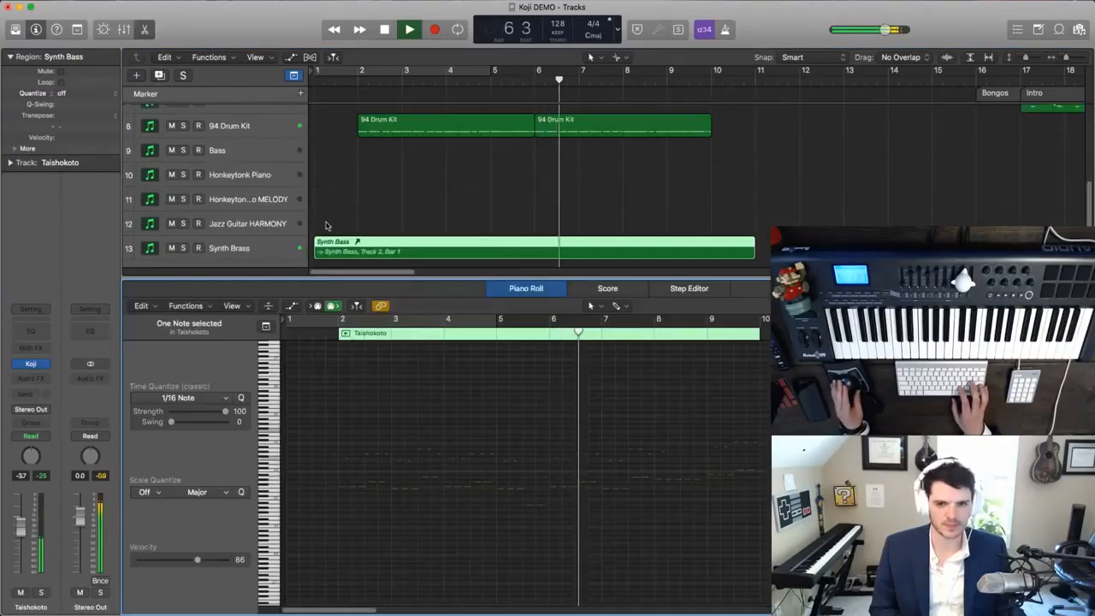
drag(316, 418, 770, 524)
click(124, 29)
click(143, 30)
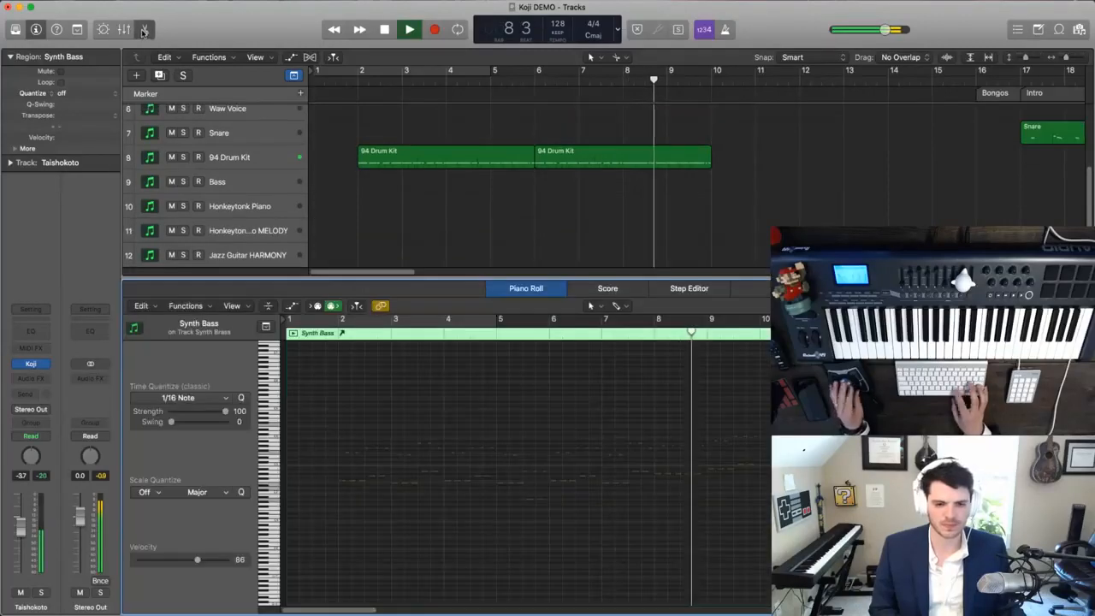
click(144, 30)
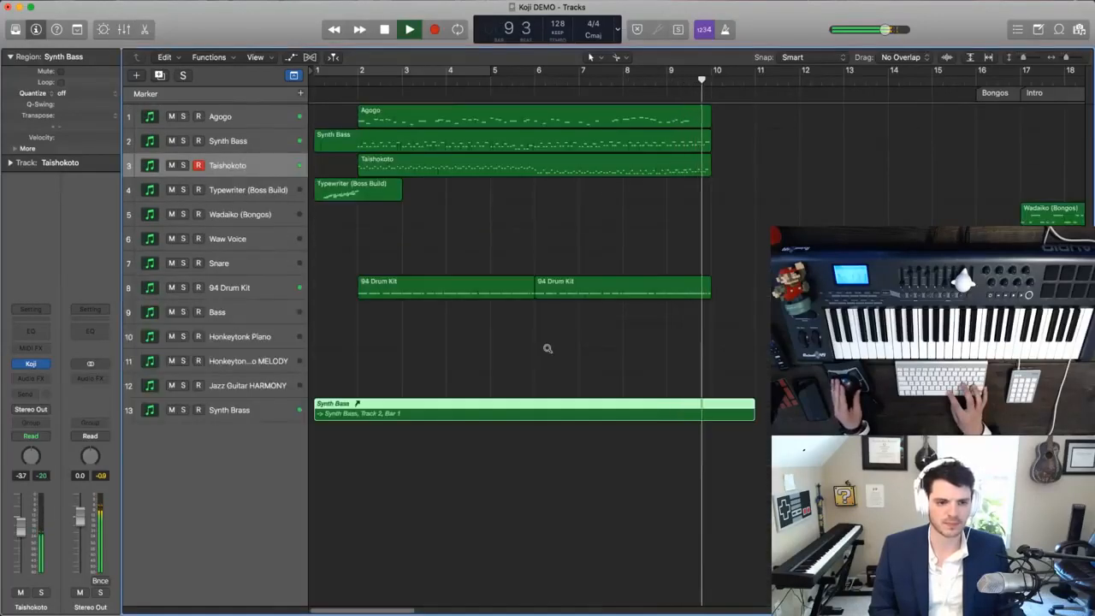
- Return to the project start, convert the Synth Bass alias on the Synth Brass track into a real copy, and close the editor
key(super+Down)
key(Return)
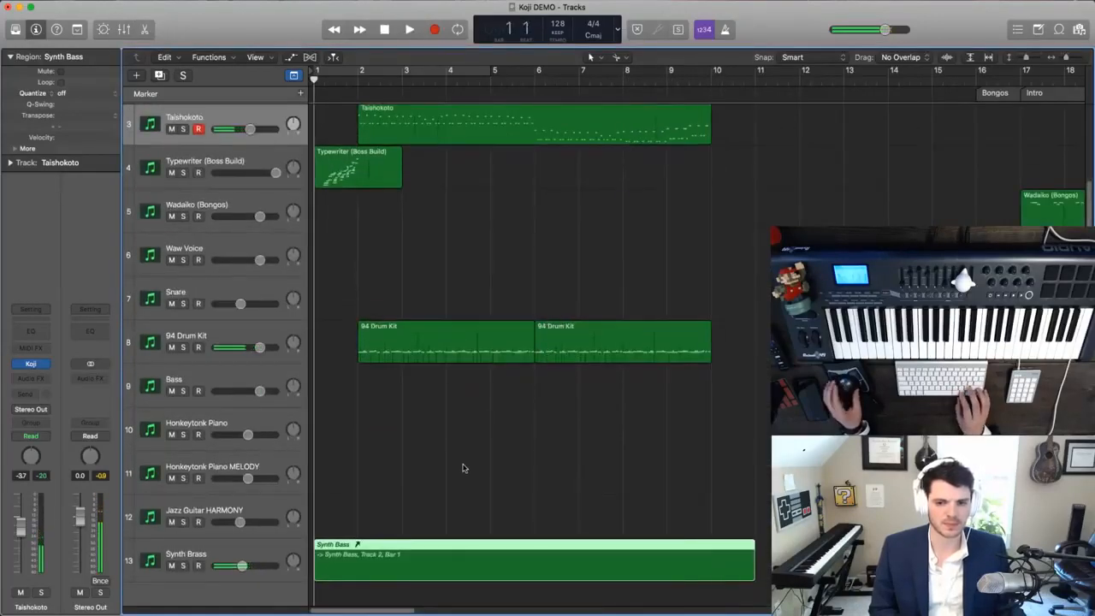
right_click(400, 562)
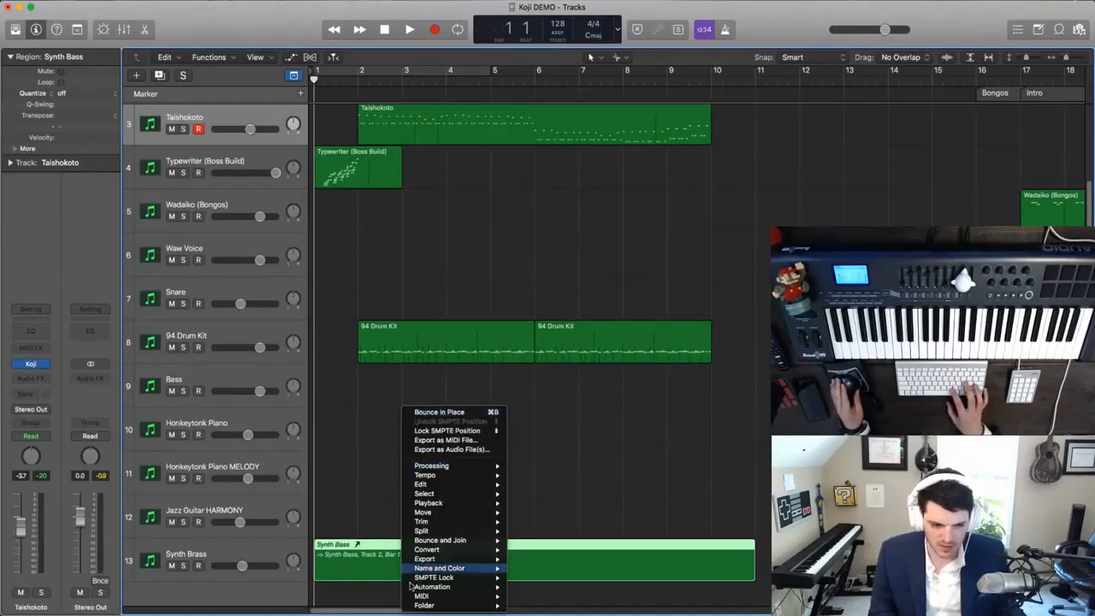
click(371, 523)
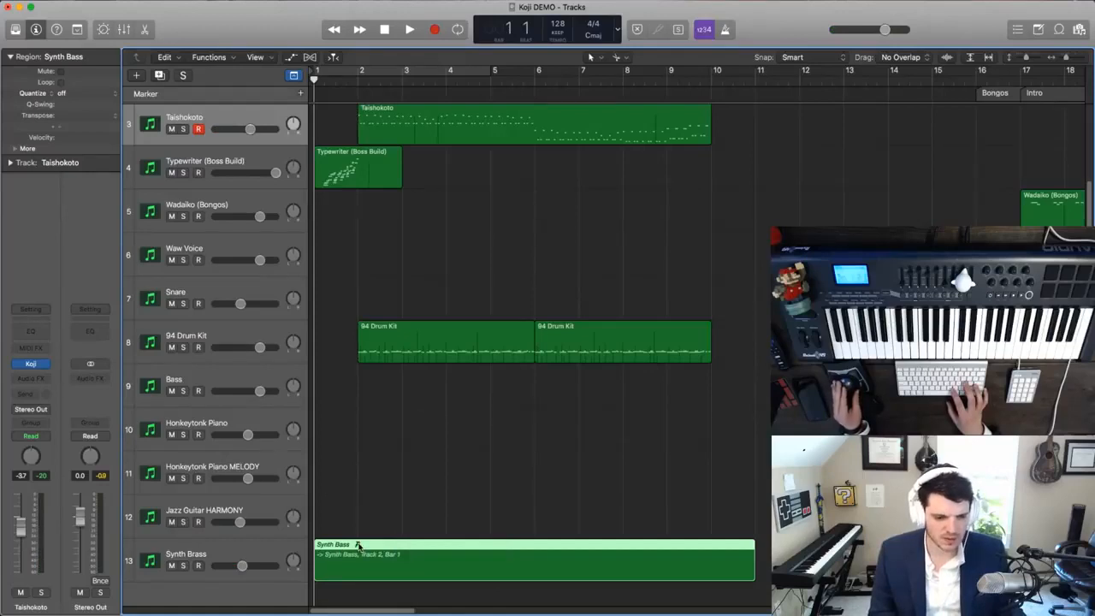
double_click(337, 545)
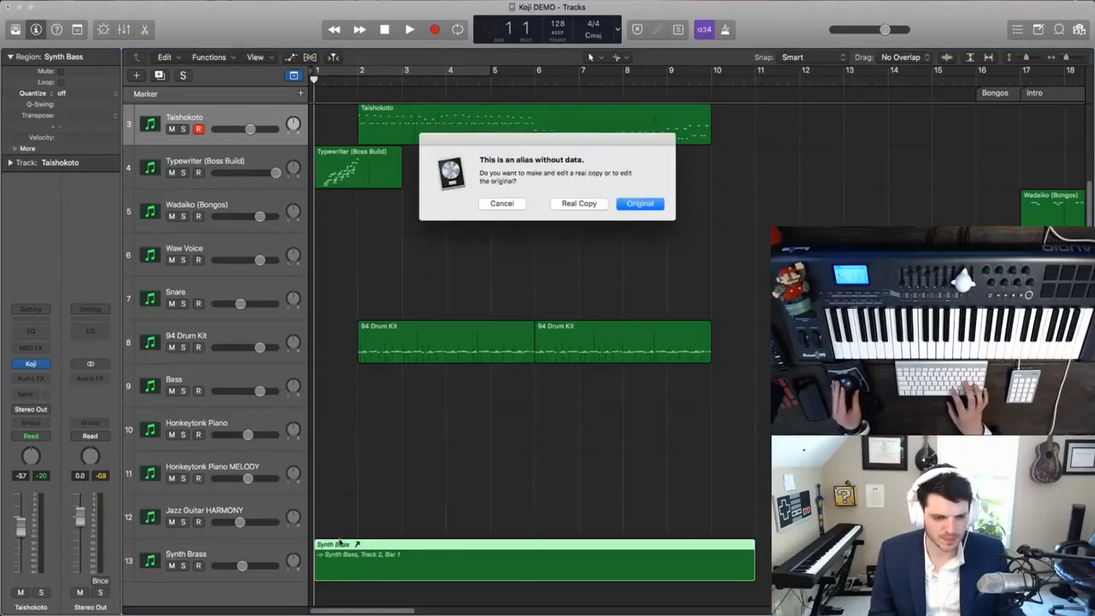
click(579, 204)
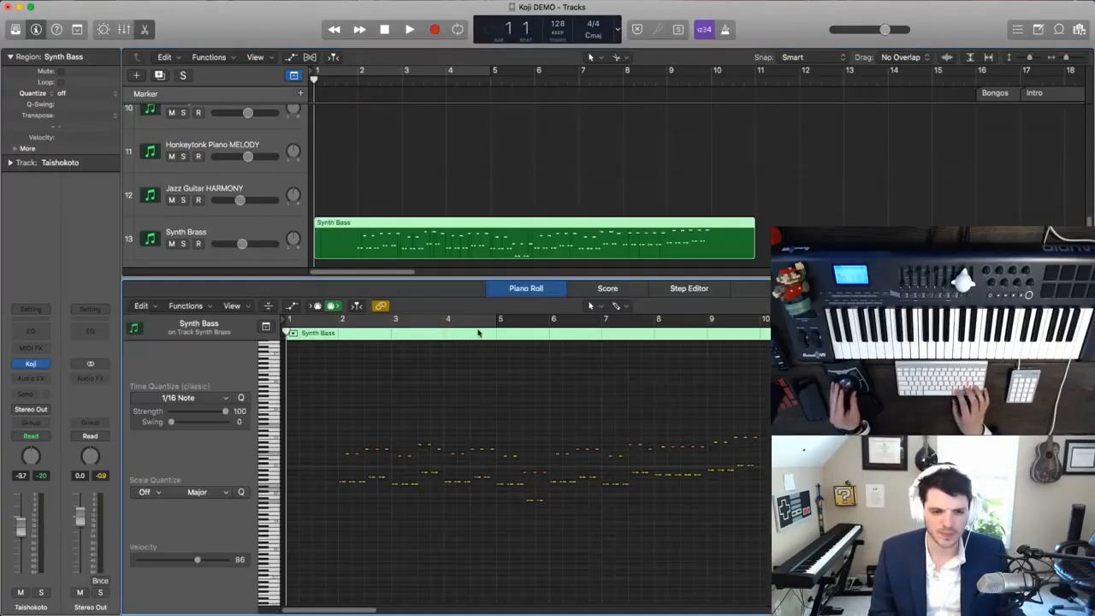
click(152, 32)
- During playback, split the copied Synth Bass region on the Synth Brass track at bar 2 and delete the part before it
key(space)
key(super+Right)
key(super+Right)
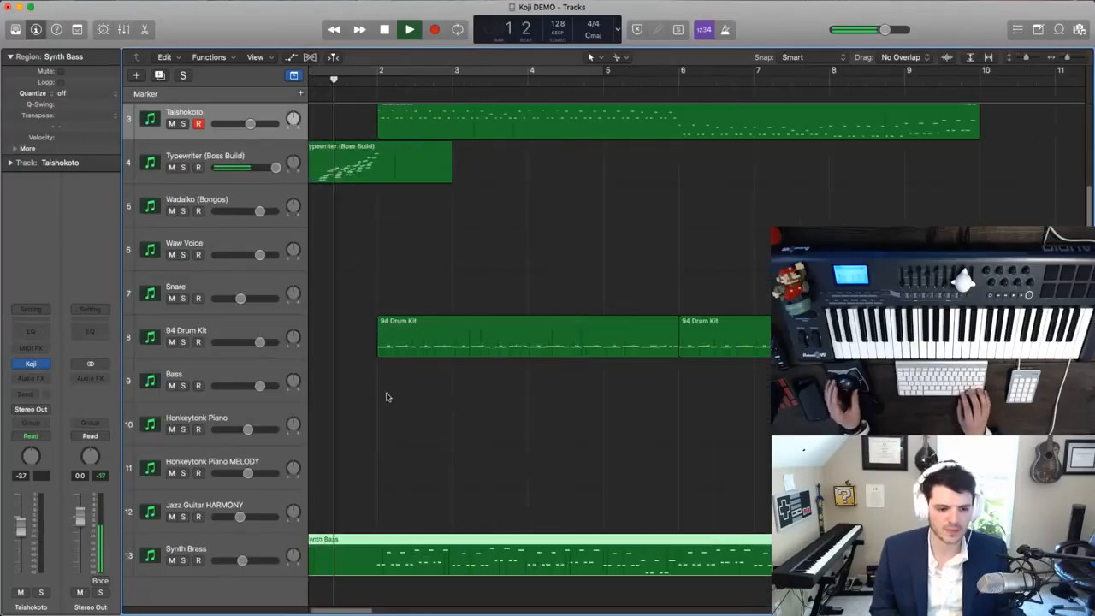
super+click(405, 556)
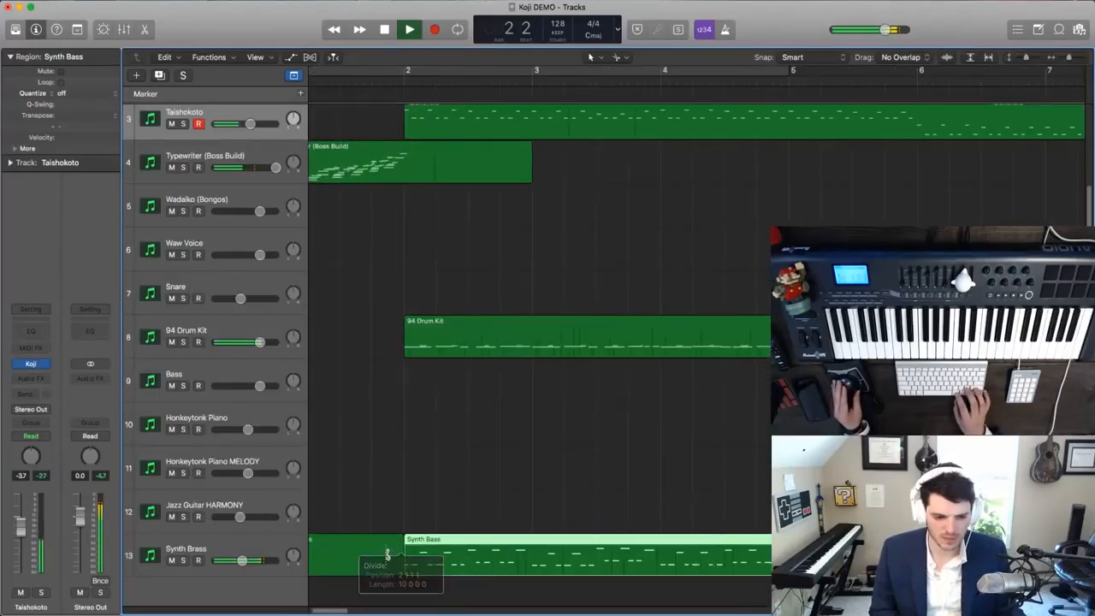
key(BackSpace)
- Select the Synth Brass track with its regions and move the selection to the Agogo track
key(super+Up)
key(super+Up)
ctrl+alt+click(427, 516)
click(267, 356)
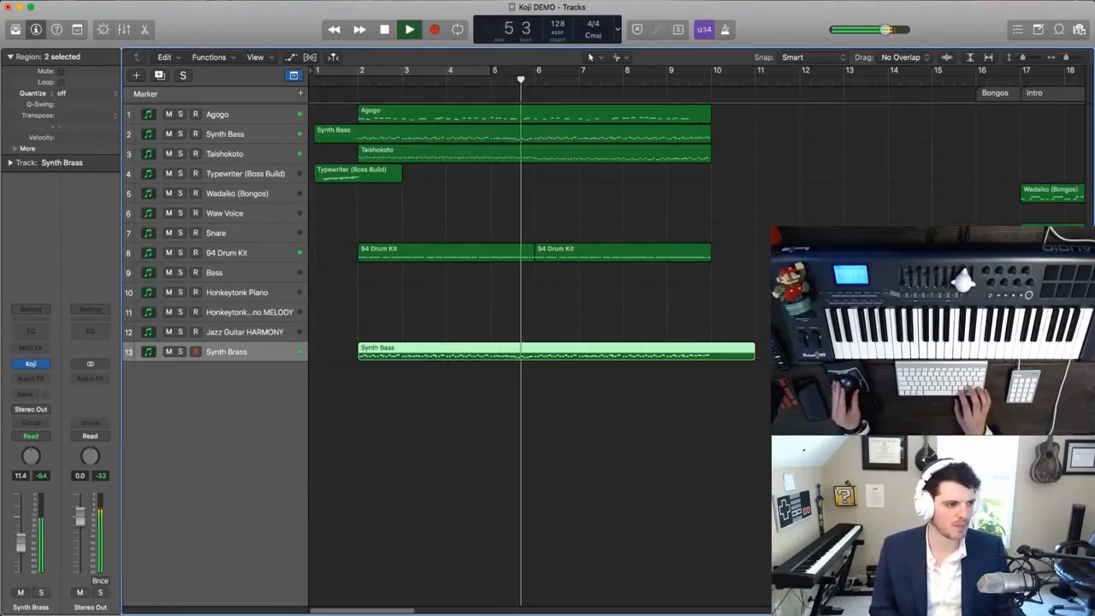
click(259, 115)
key(super+Down)
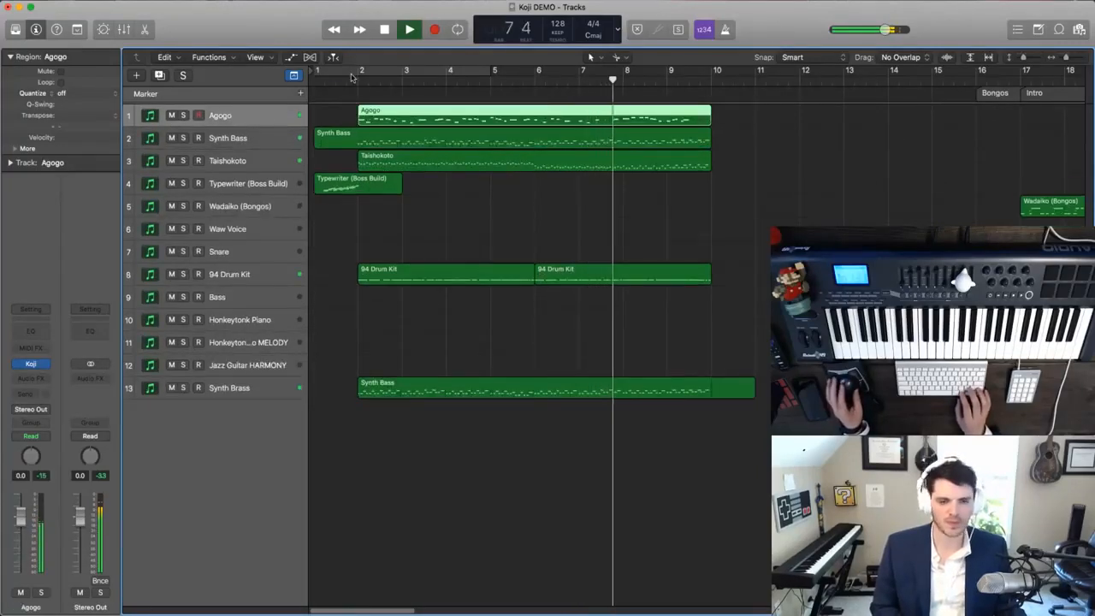
- Set a cycle range from bar 2 to bar 10, play the loop, and return to the project start with cycling off
key(c)
drag(317, 70, 362, 73)
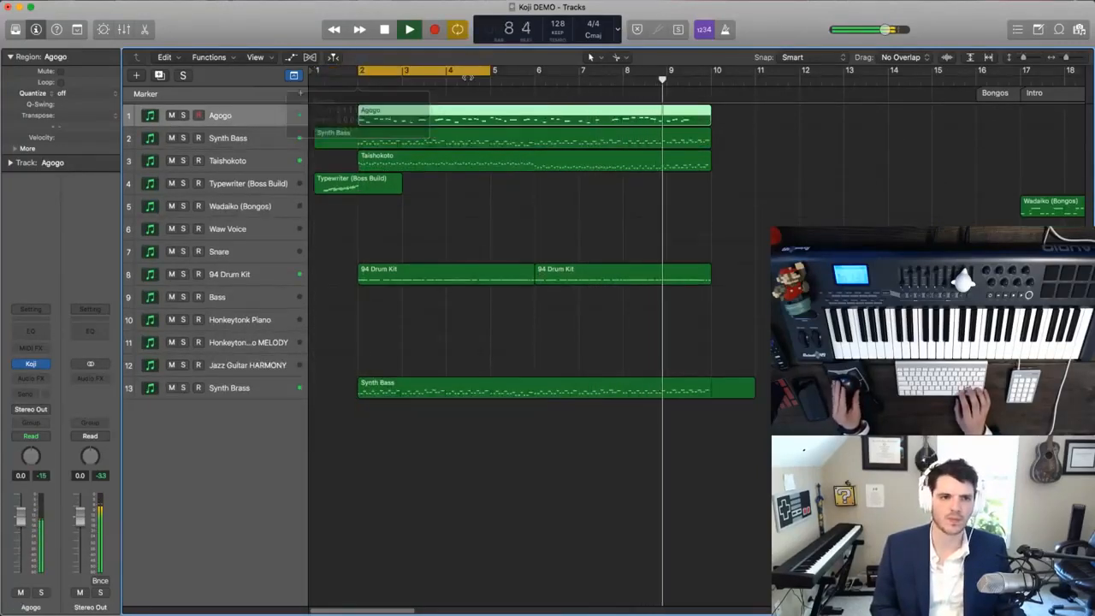
key(c)
key(c)
drag(493, 74, 709, 103)
key(space)
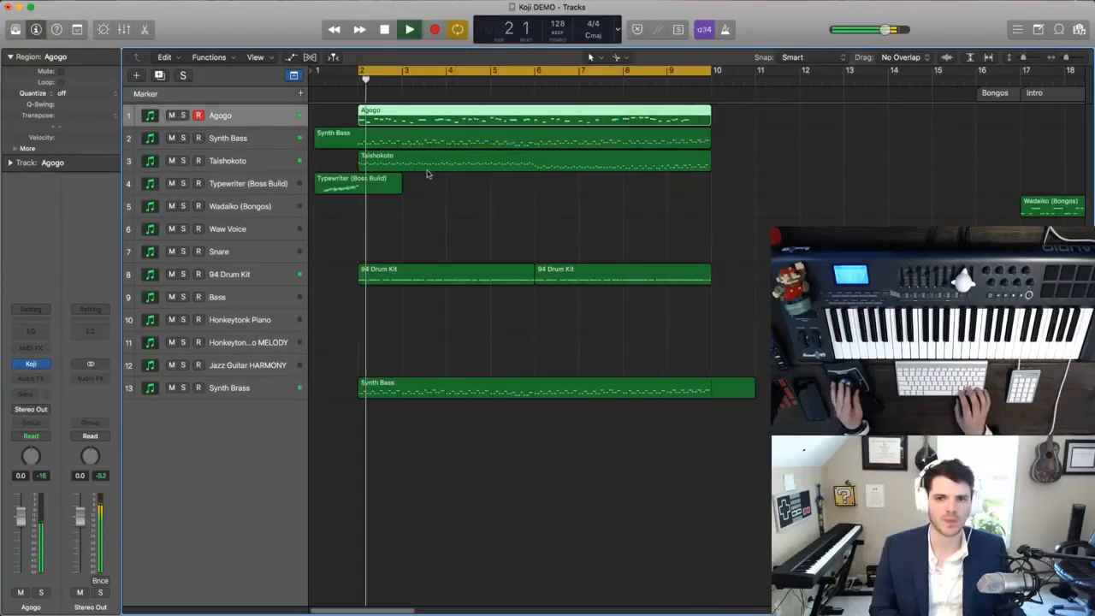
click(366, 75)
key(Return)
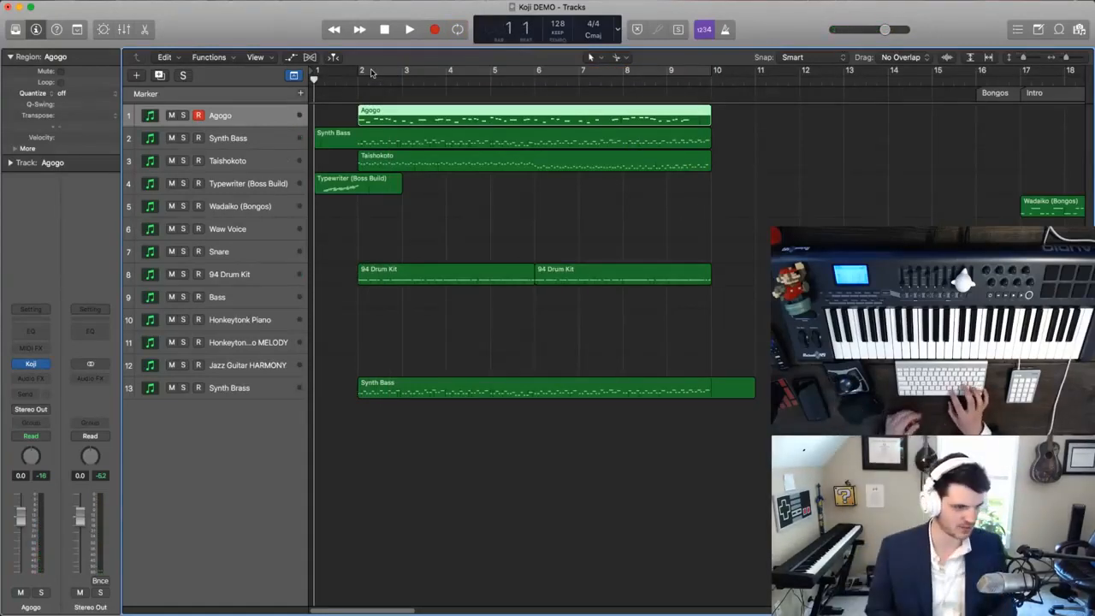
- Play the loop over bars 2 to 10 and duplicate the Agogo track as an empty track, with the track rows enlarged
key(space)
click(438, 71)
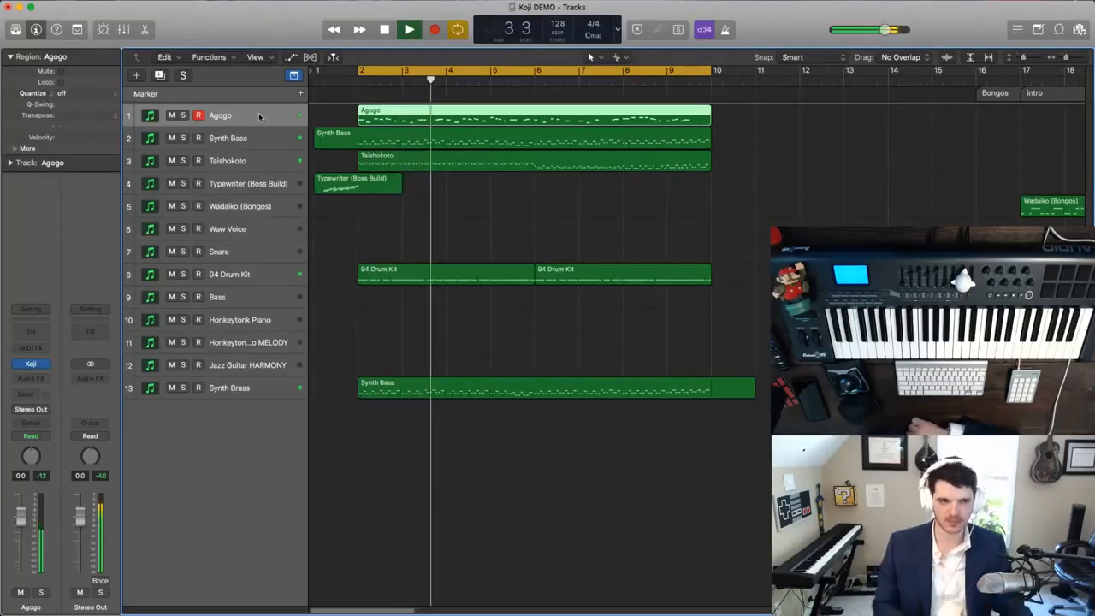
key(super+d)
key(space)
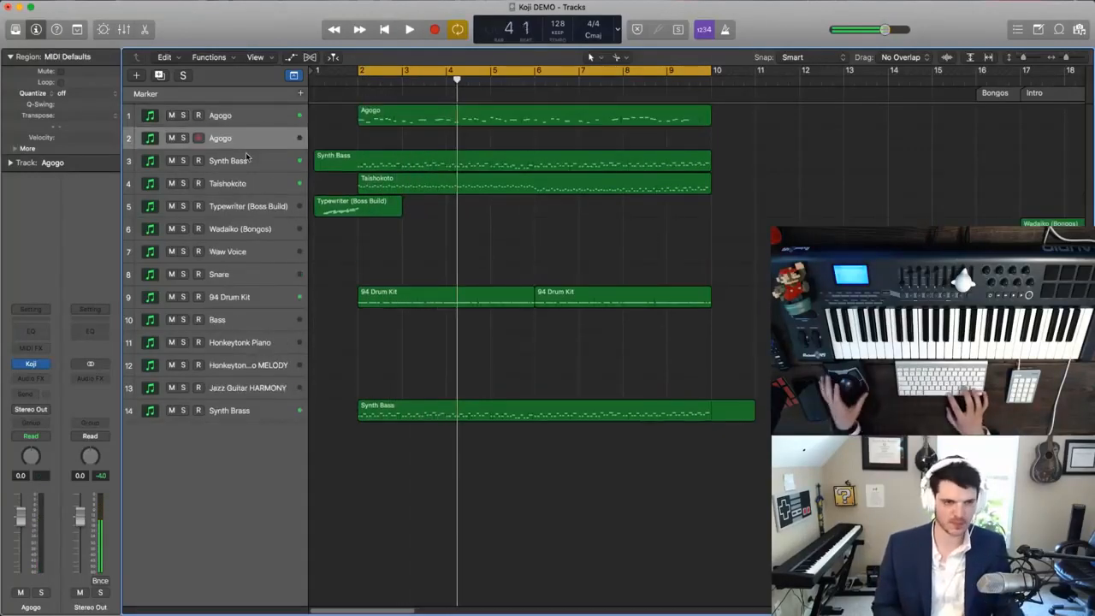
scroll(344, 147, up, 3)
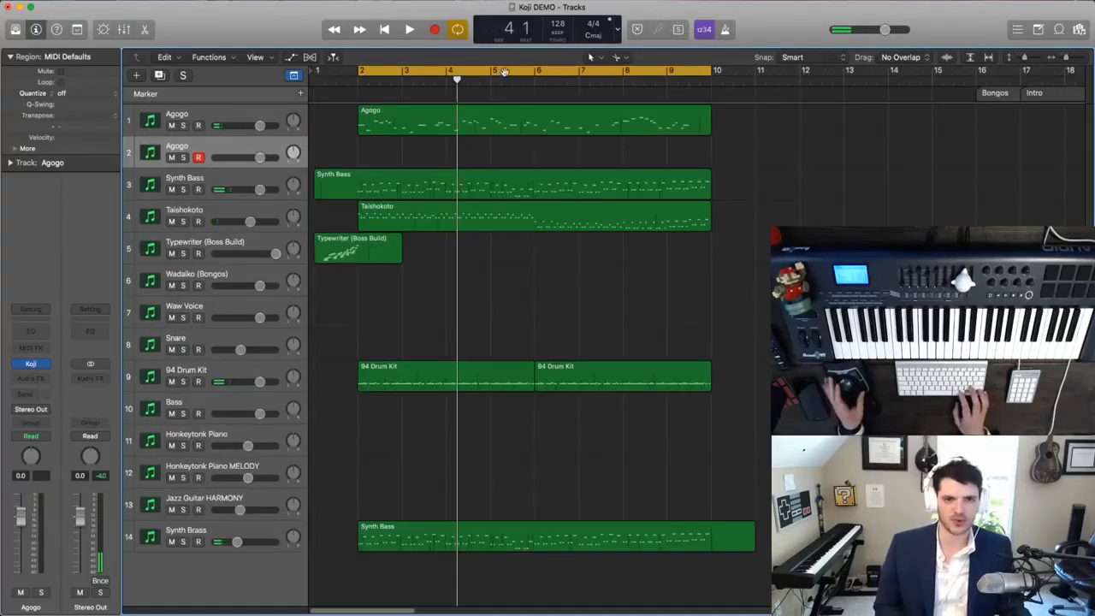
- Open the Agogo region in the Piano Roll and play on without cycling, soloing the Agogo and Synth Bass tracks
double_click(526, 118)
click(562, 72)
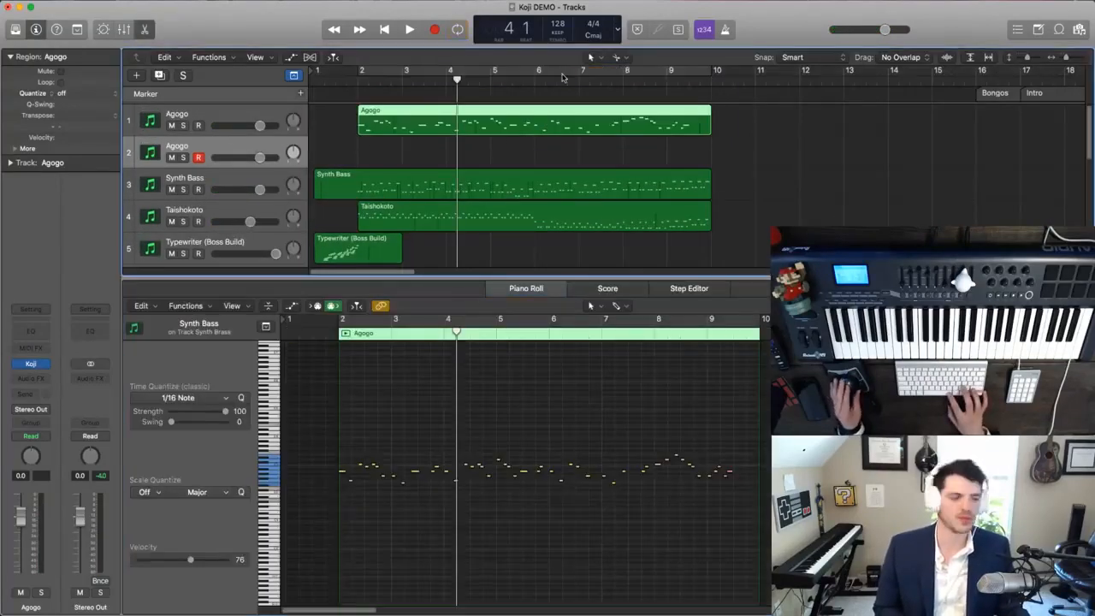
key(space)
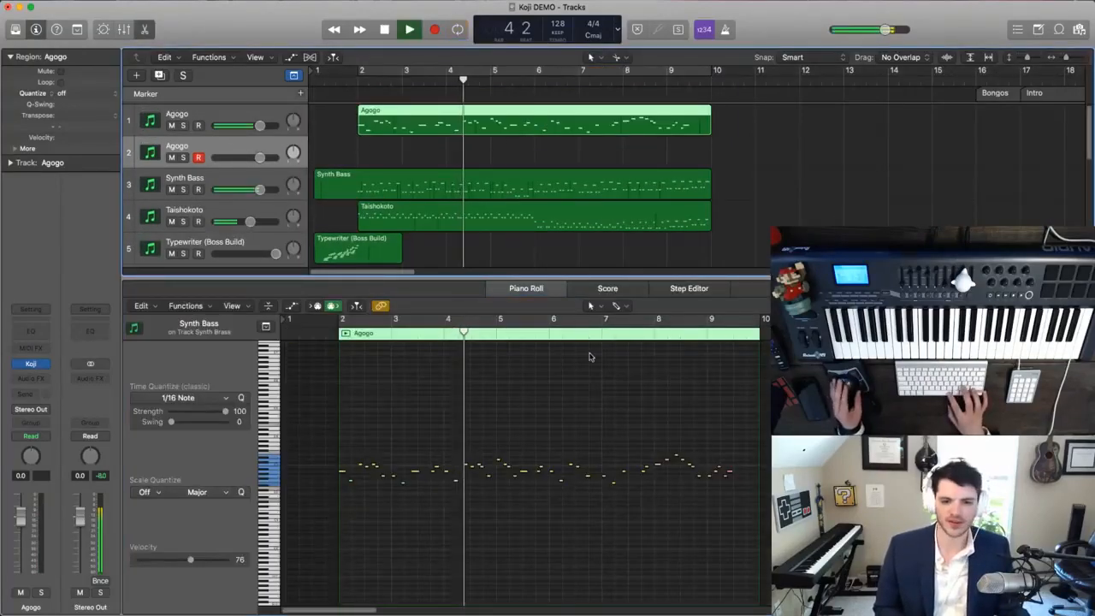
click(183, 126)
click(183, 189)
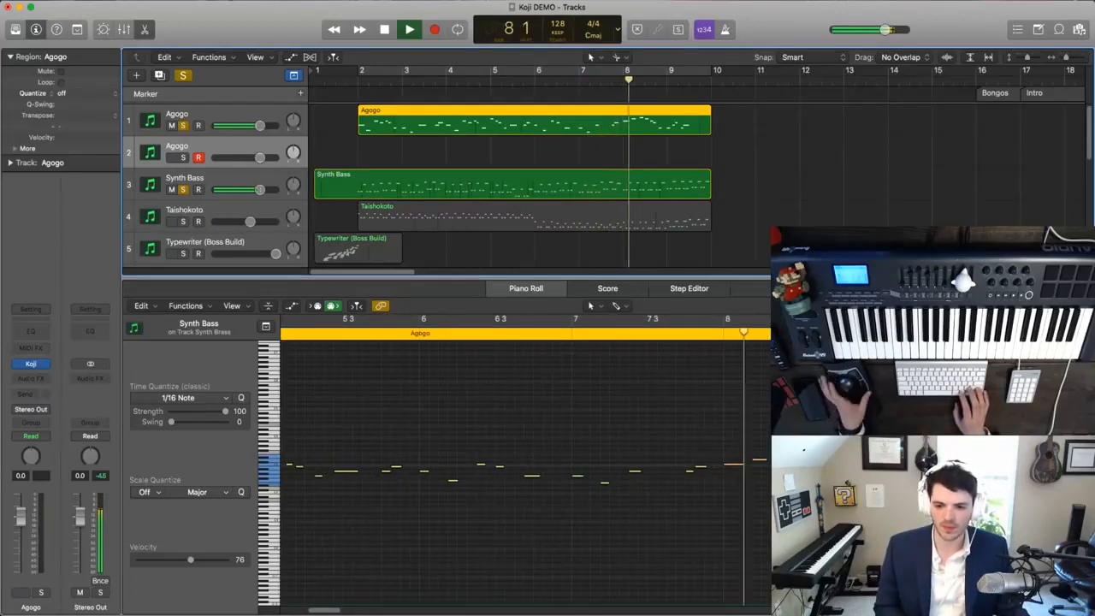
- Replace the Agogo notes from bar 8 onward with a newly recorded ending, starting from bar 7, and remove the stray soft note in bar 8
click(694, 416)
drag(633, 437, 771, 520)
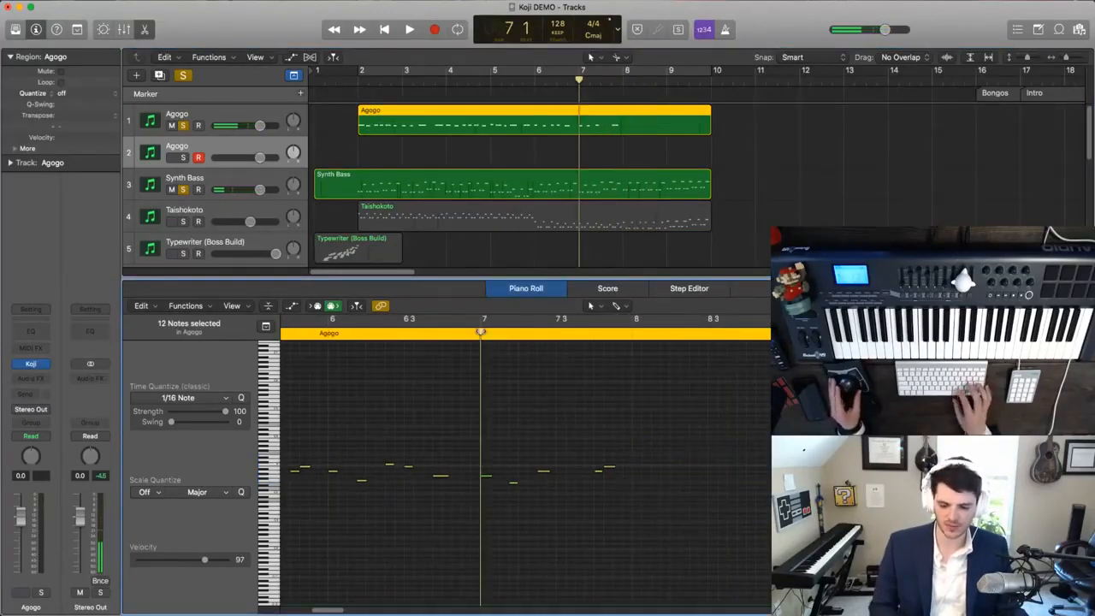
click(207, 120)
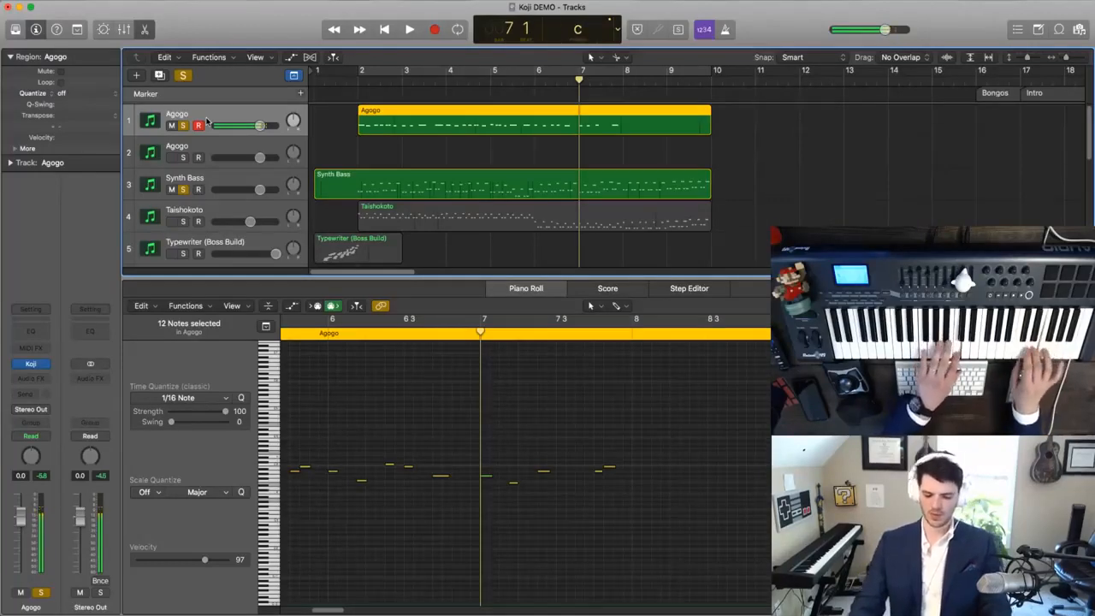
key(space)
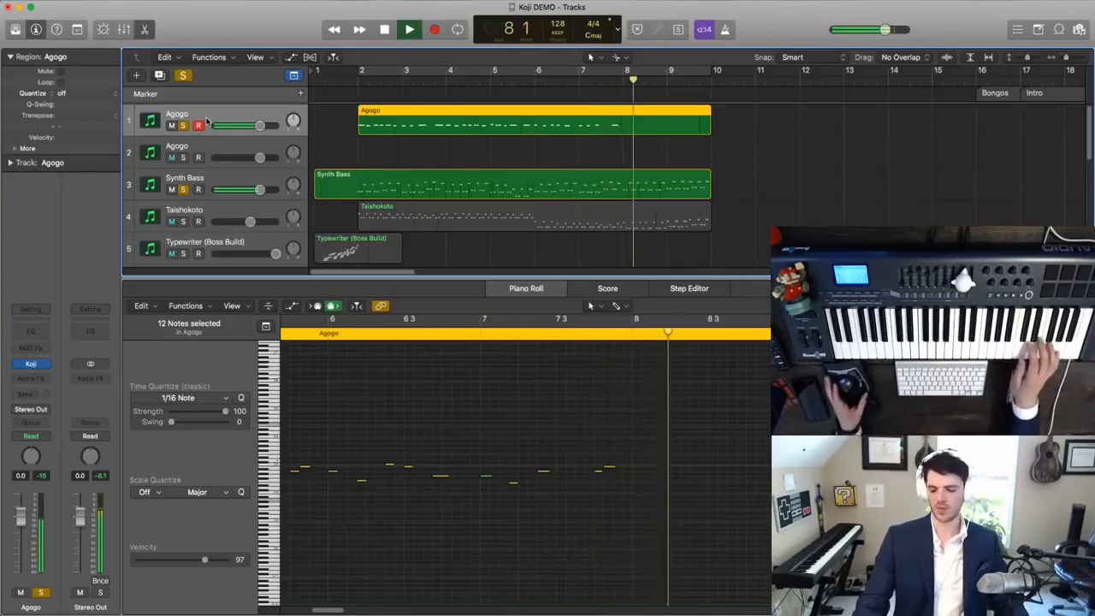
key(space)
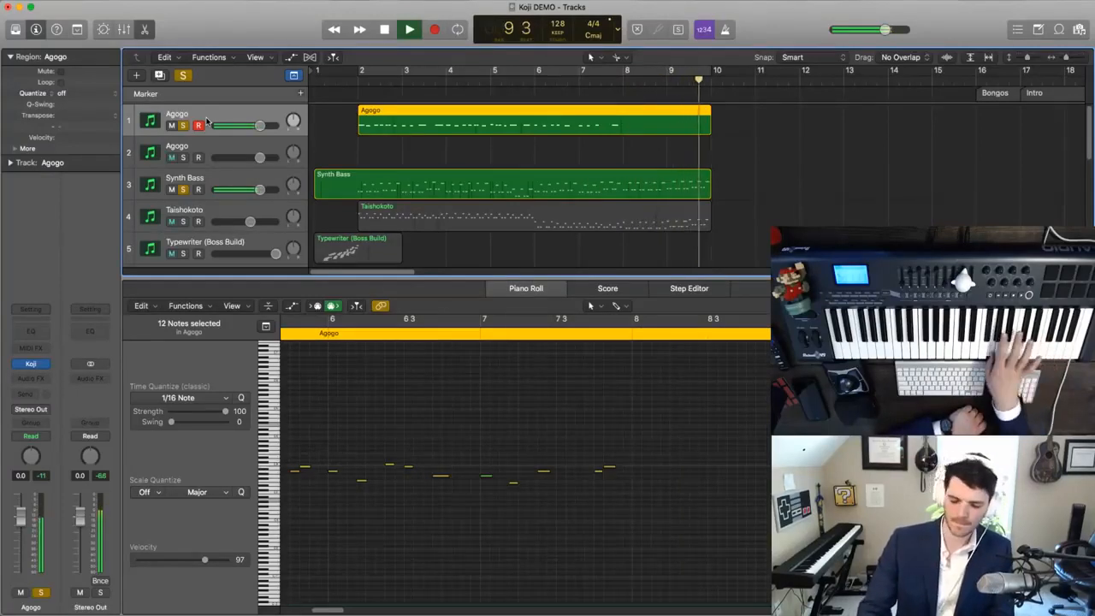
click(462, 328)
drag(622, 399, 796, 524)
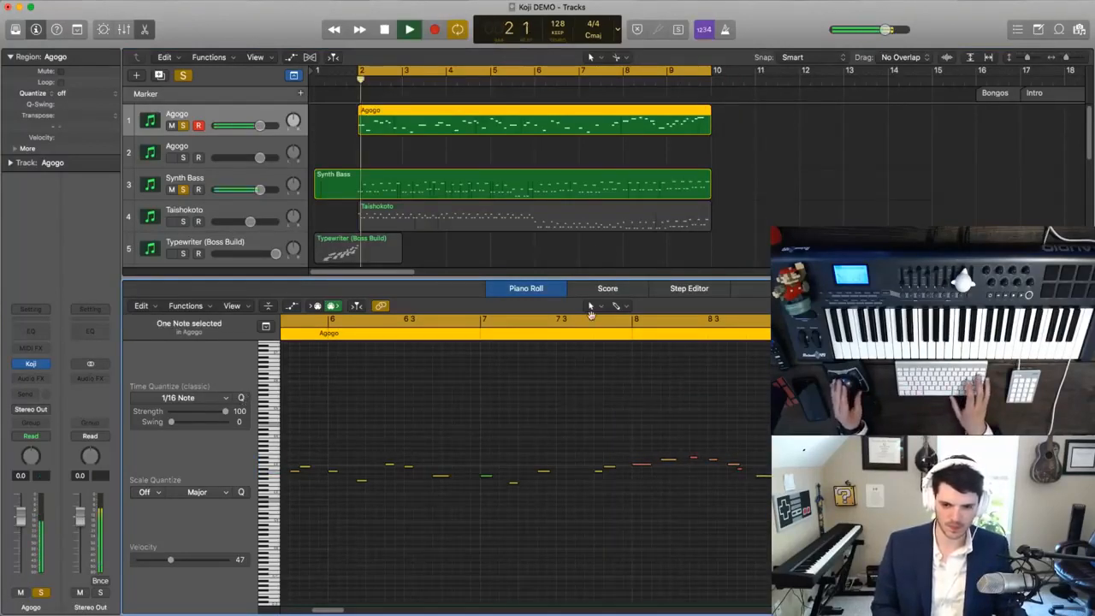
- Clear all solos during looped playback and rename the duplicated Agogo track Melody 2
click(183, 76)
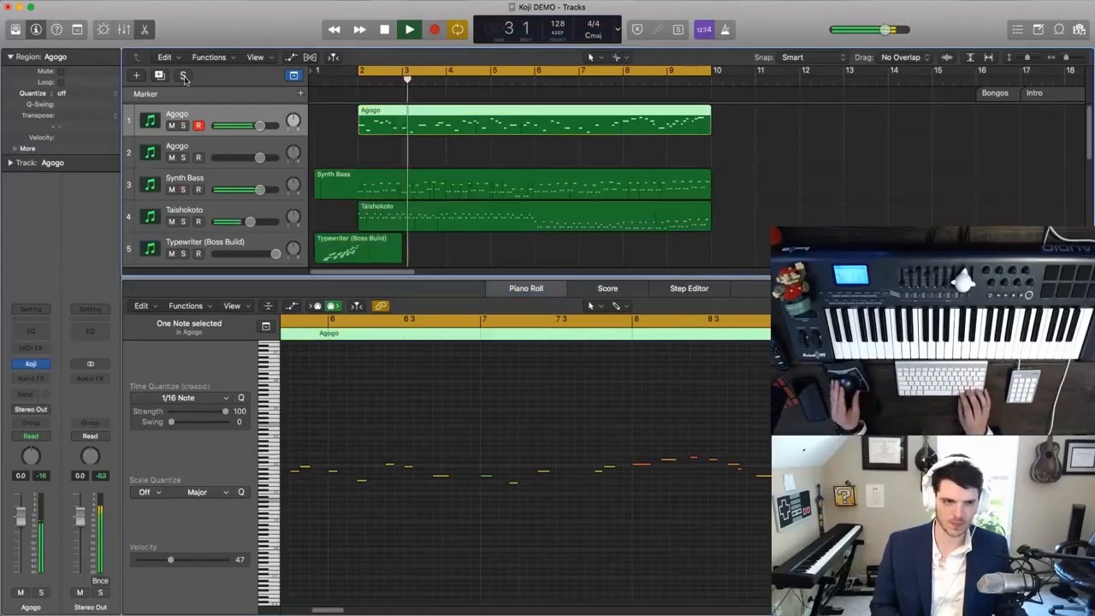
double_click(190, 147)
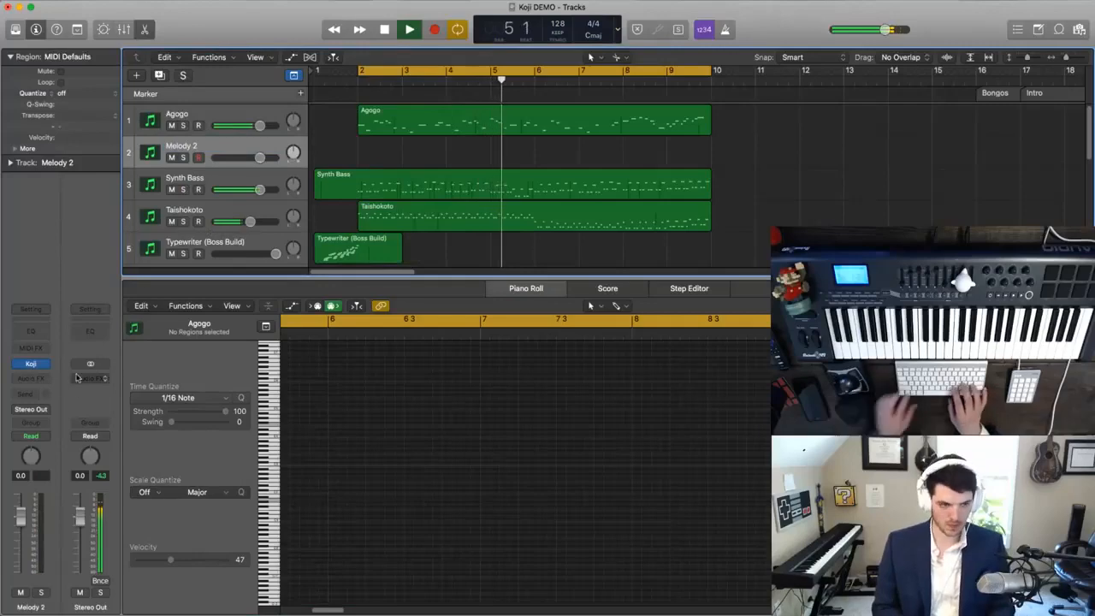
- Set the Koji sound on the Melody 2 track to Brass Hit and lower the track's volume to -7.2 dB
click(31, 363)
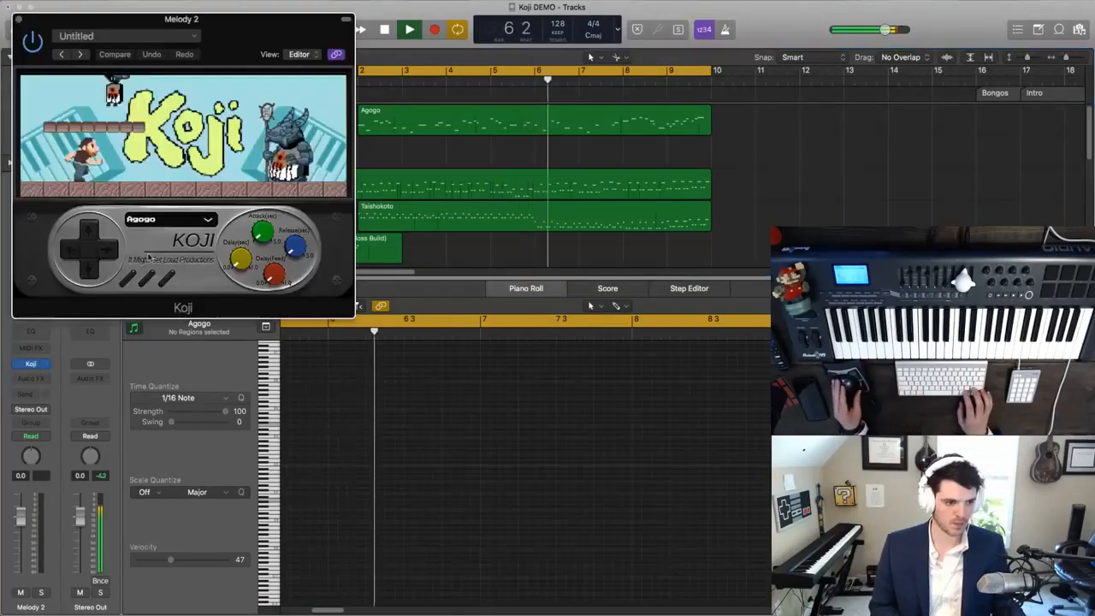
click(154, 221)
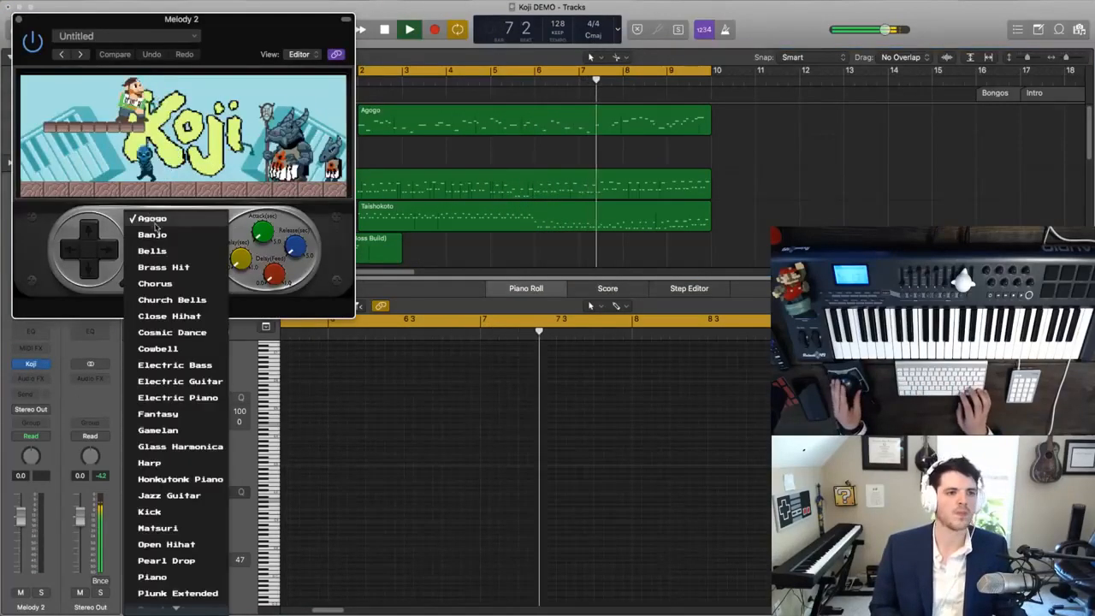
click(165, 268)
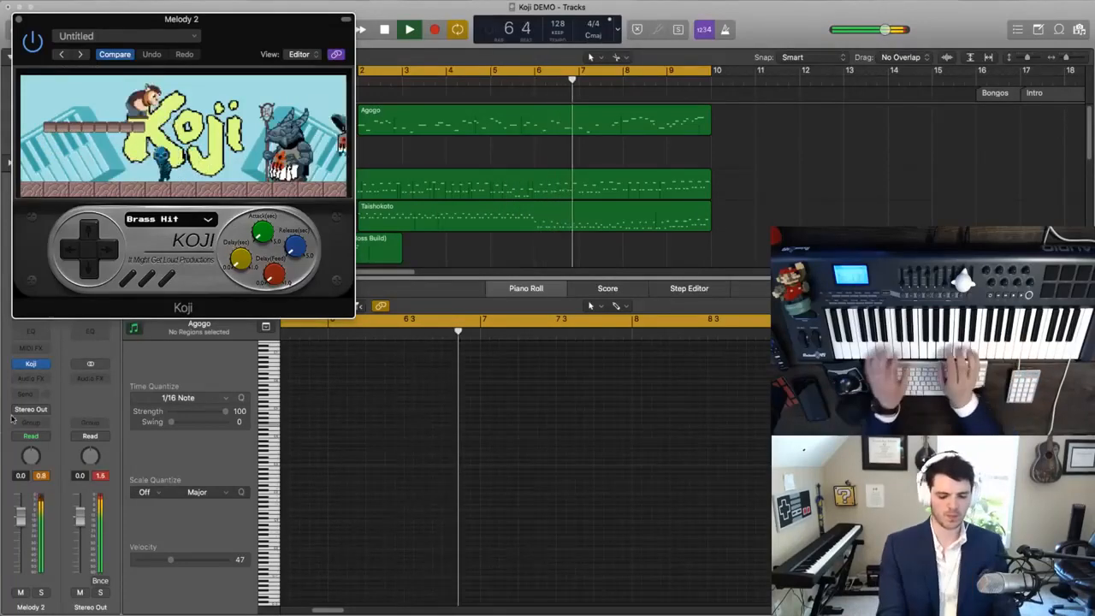
drag(22, 516, 21, 535)
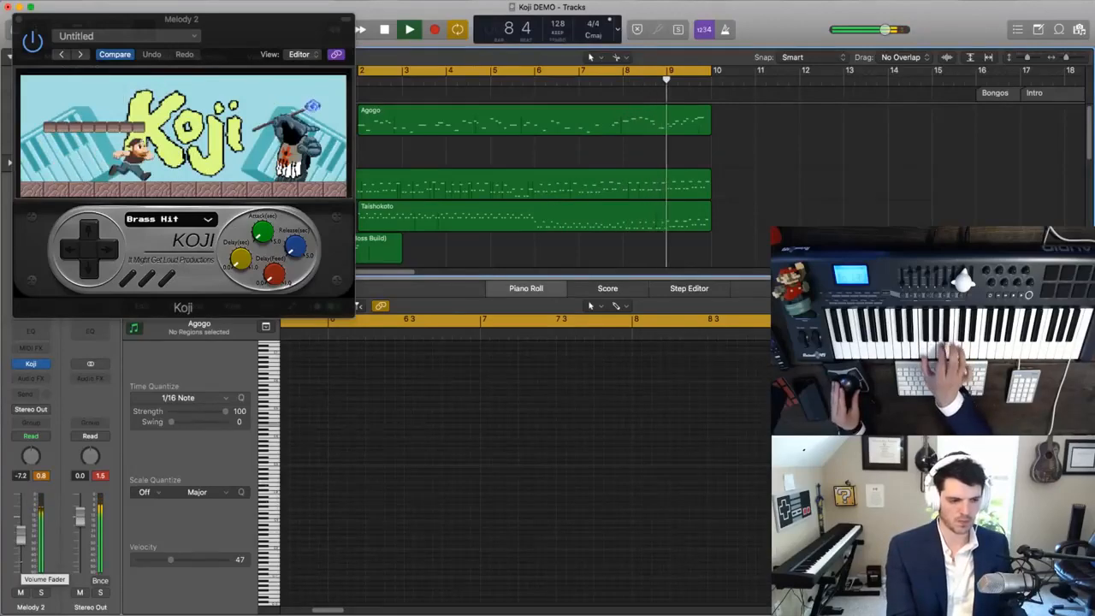
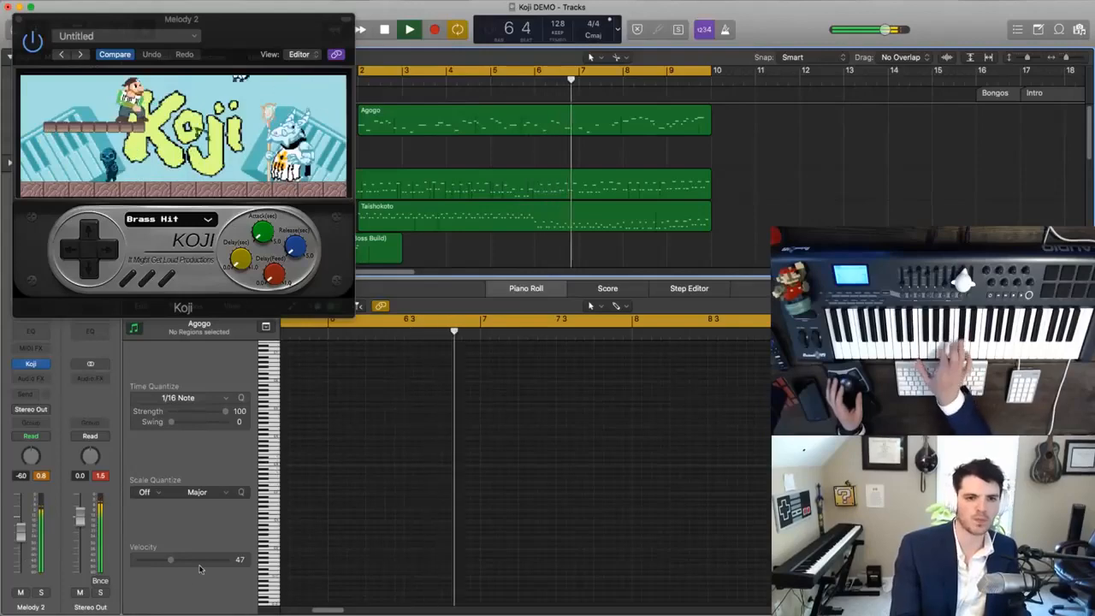
- Lower the Melody 2 track's volume to -7.6 dB during looped playback and close its Koji window
key(F11)
key(F11)
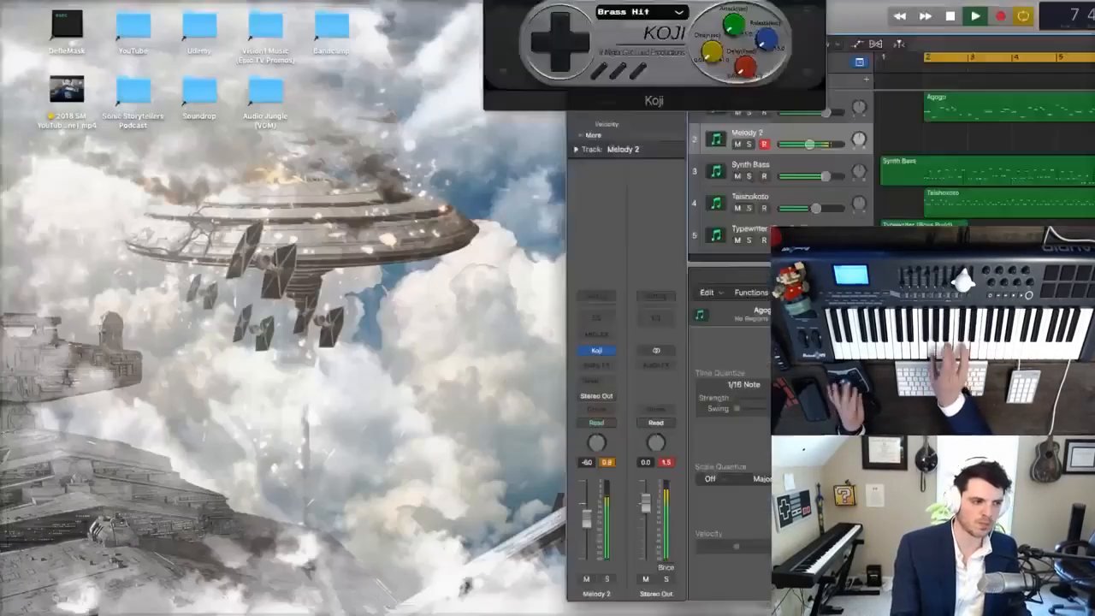
key(space)
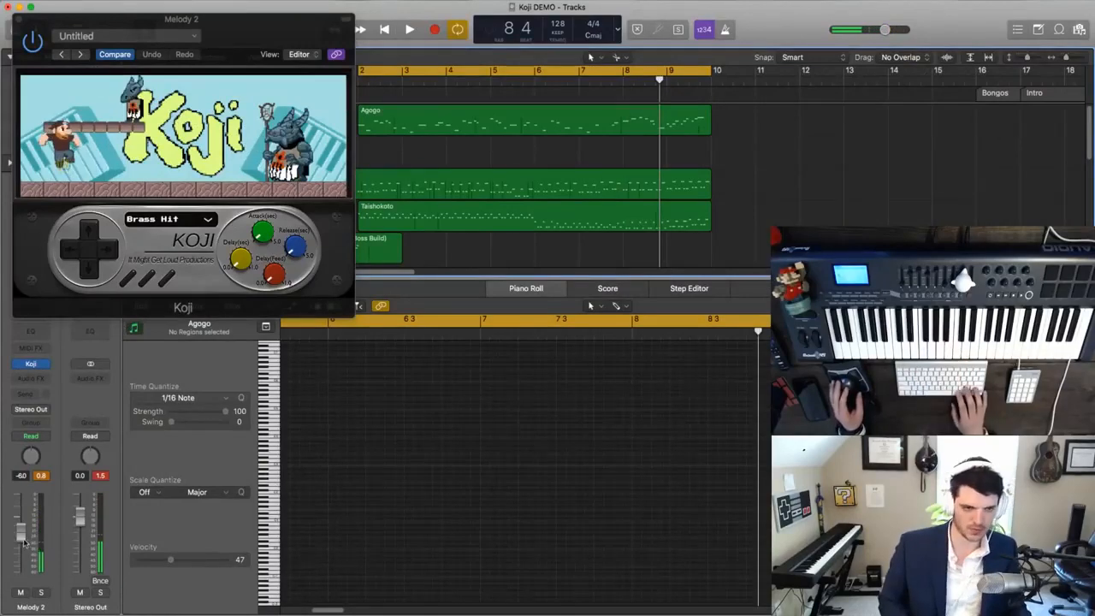
key(space)
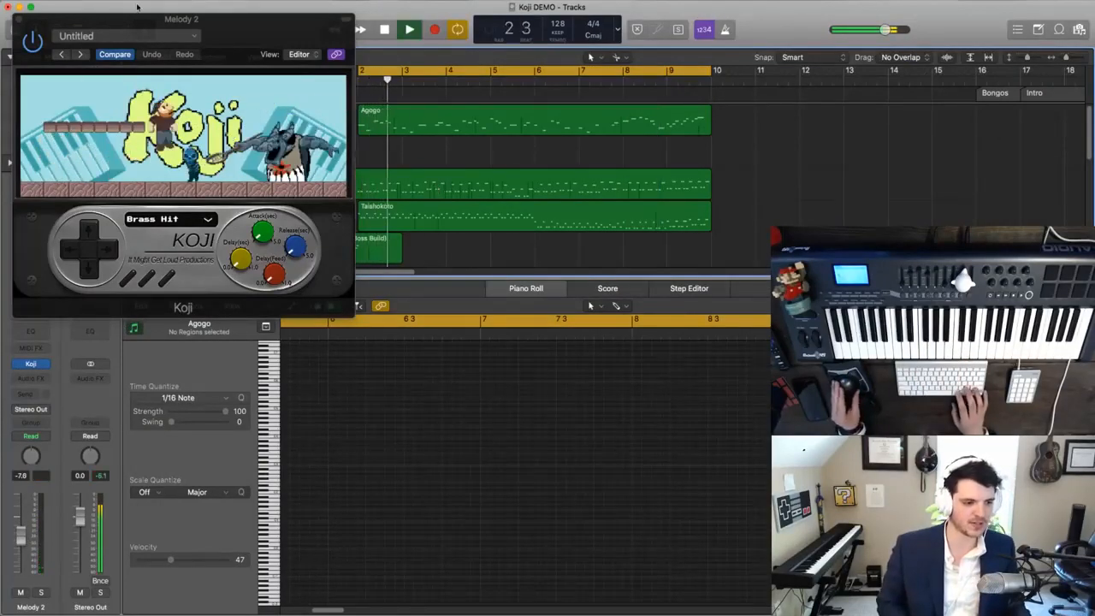
drag(226, 36, 907, 130)
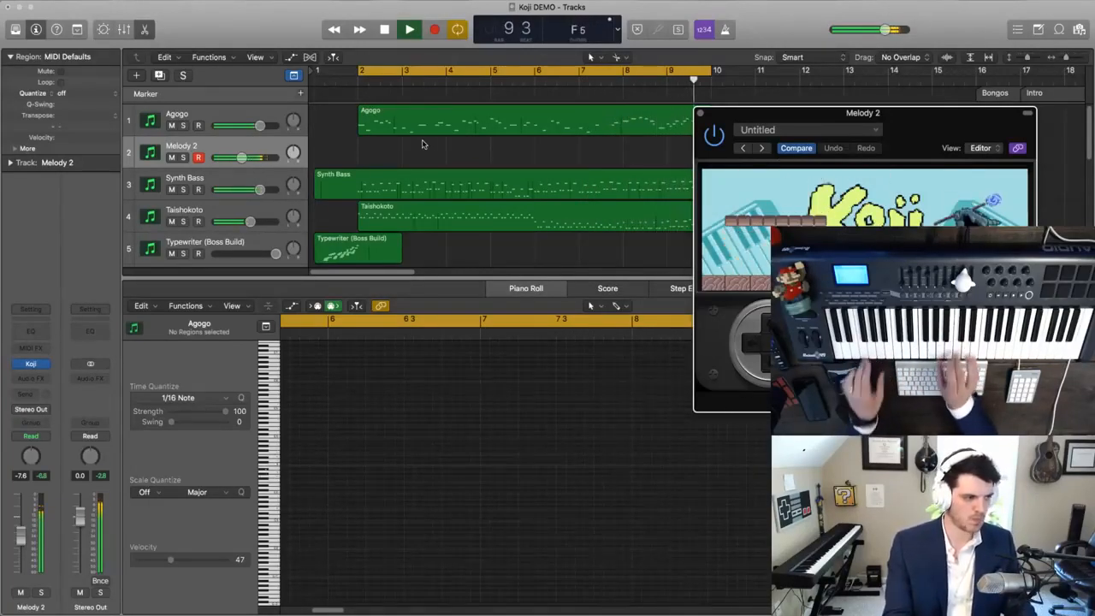
click(700, 113)
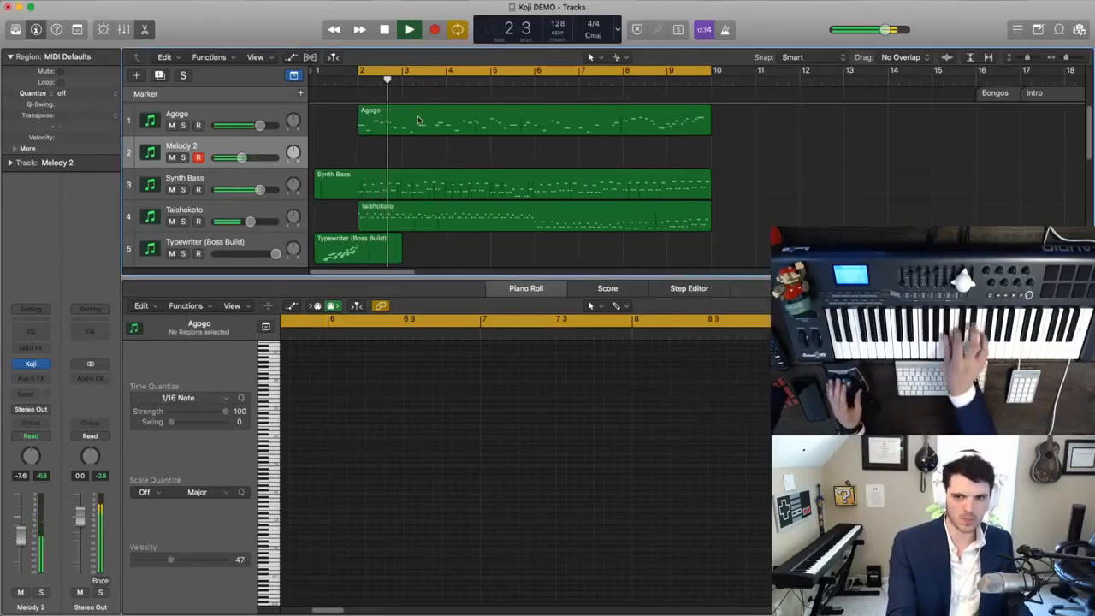
- Close the Piano Roll, stop playback and move all 14 regions of the older bongo piece to bar 92
click(152, 29)
scroll(413, 262, down, 5)
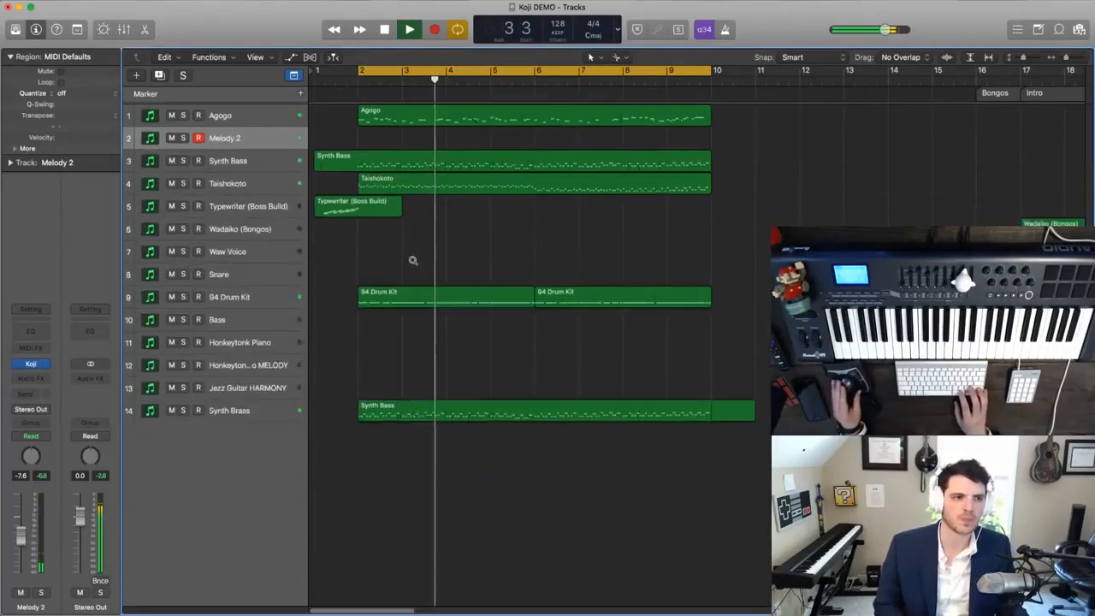
scroll(414, 262, left, 8)
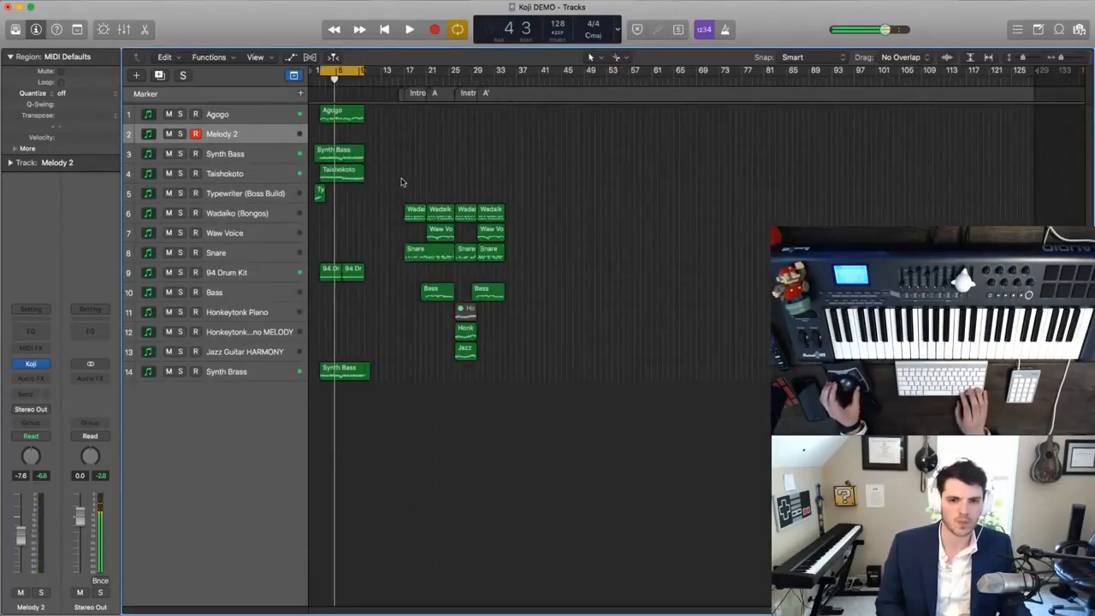
drag(402, 181, 541, 373)
drag(418, 207, 842, 220)
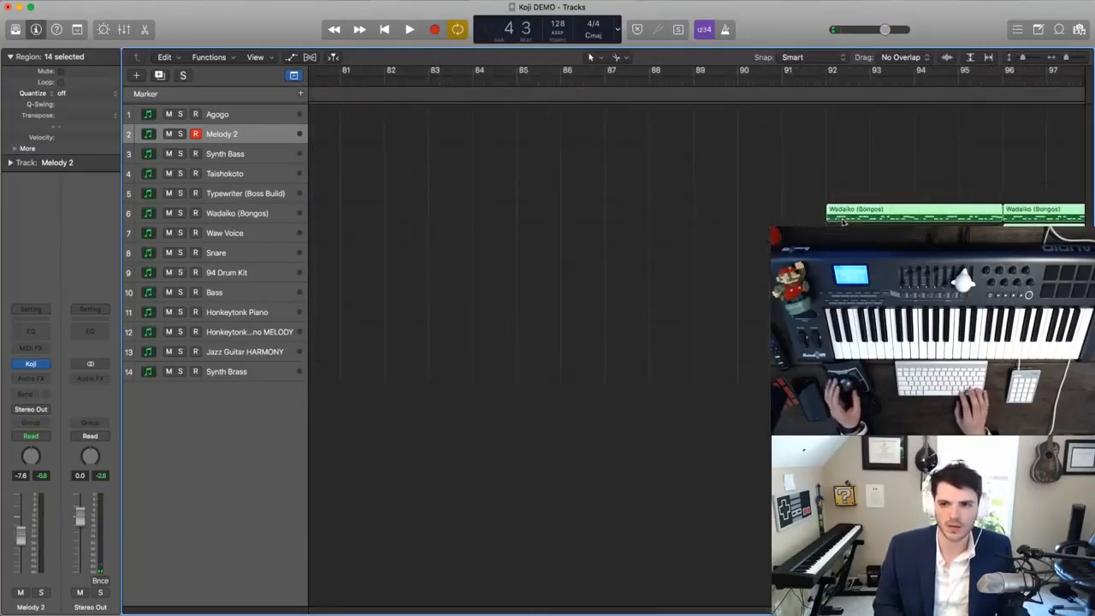
- Create a marker named BONGOS at bar 92, where the relocated bongo piece starts
double_click(834, 92)
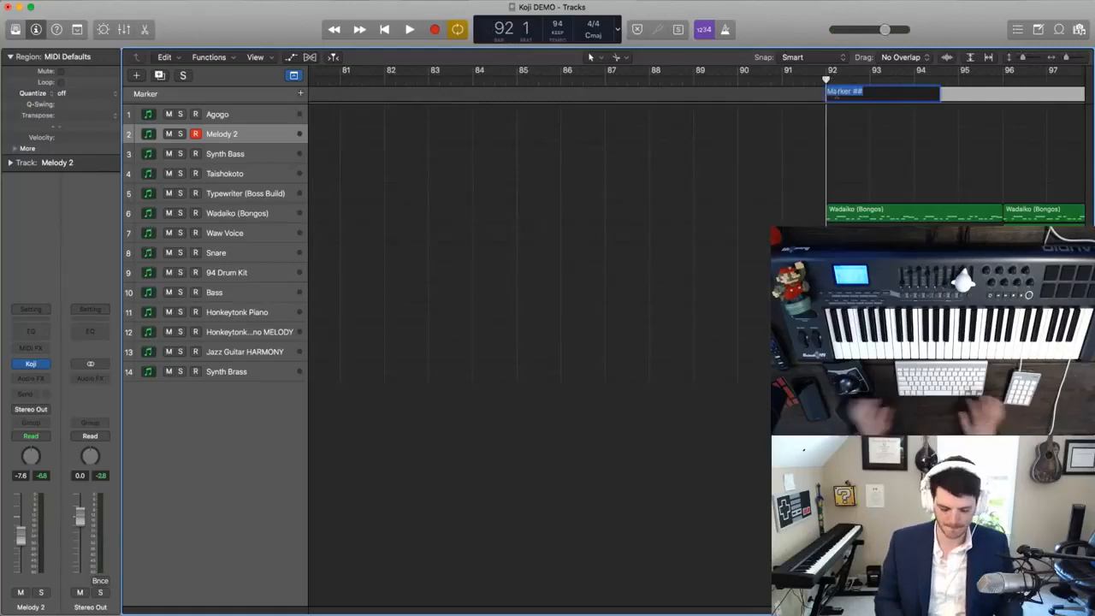
text(BON)
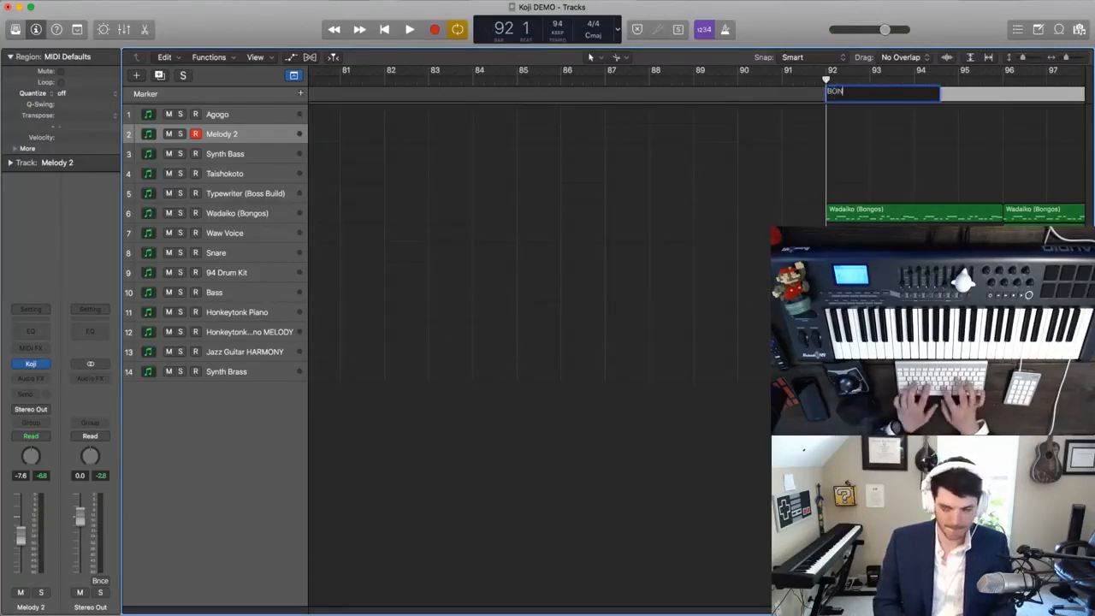
text(GOS)
key(Return)
key(super+Left)
key(super+Left)
key(super+Left)
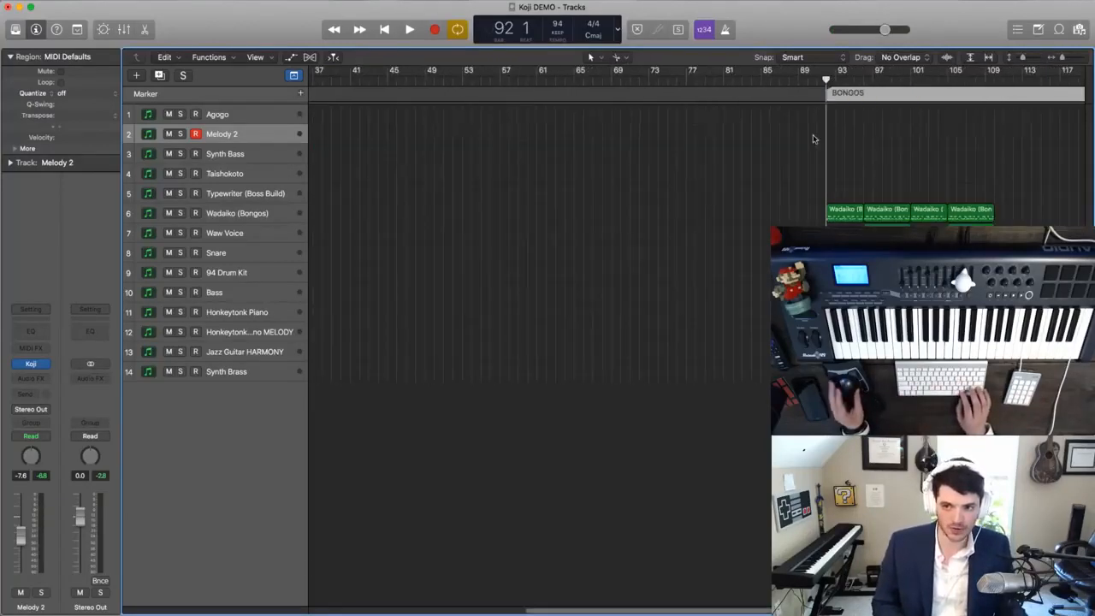
key(super+Left)
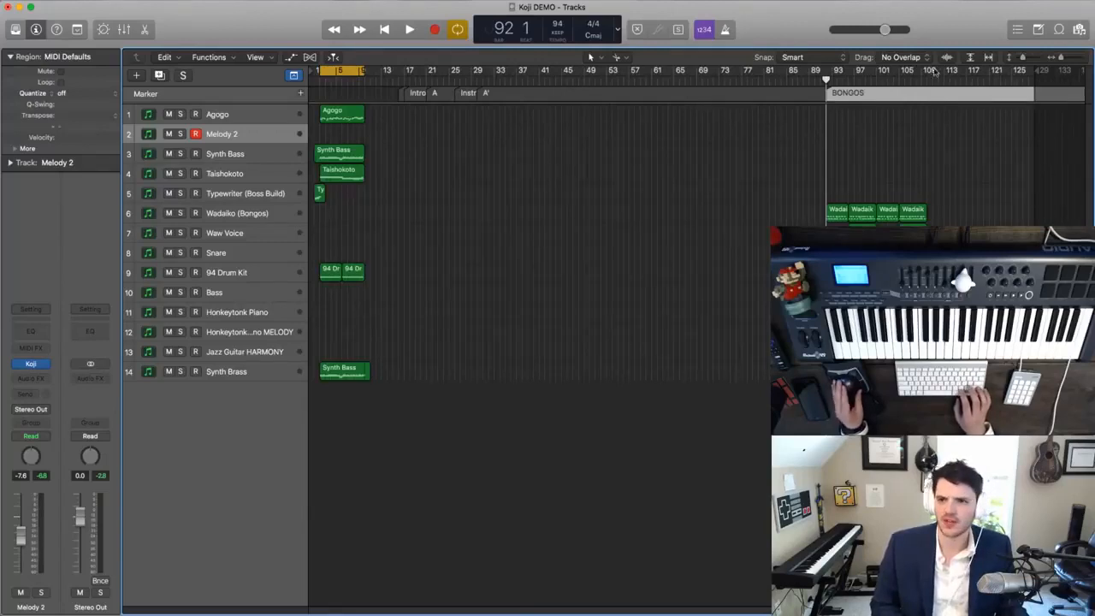
- Move the 94 bpm tempo change at bar 16 to bar 86 in the tempo list
click(1018, 31)
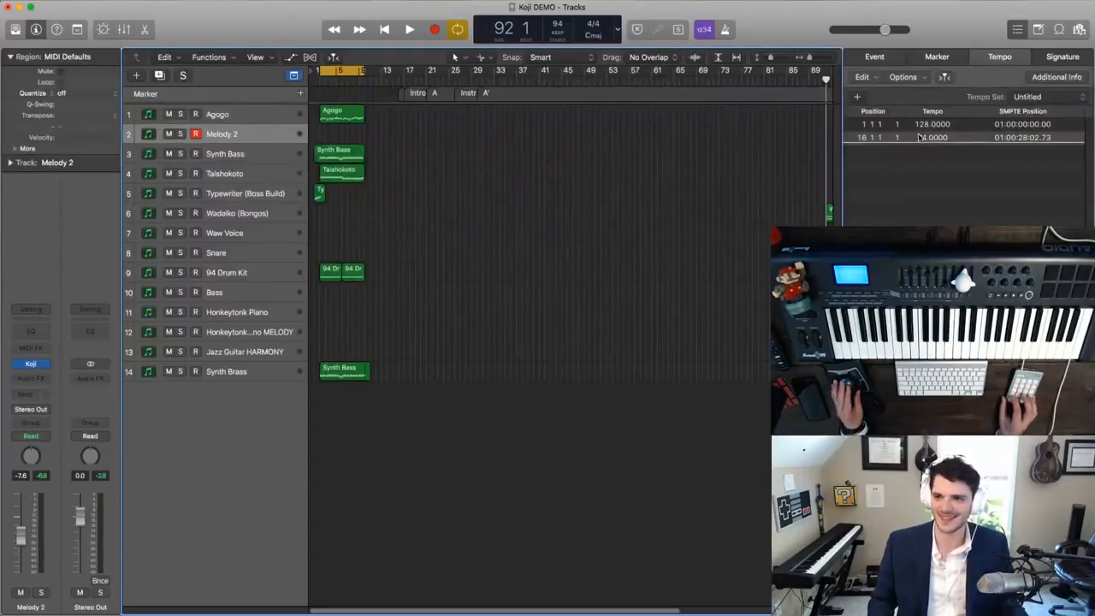
double_click(921, 143)
drag(863, 140, 863, 104)
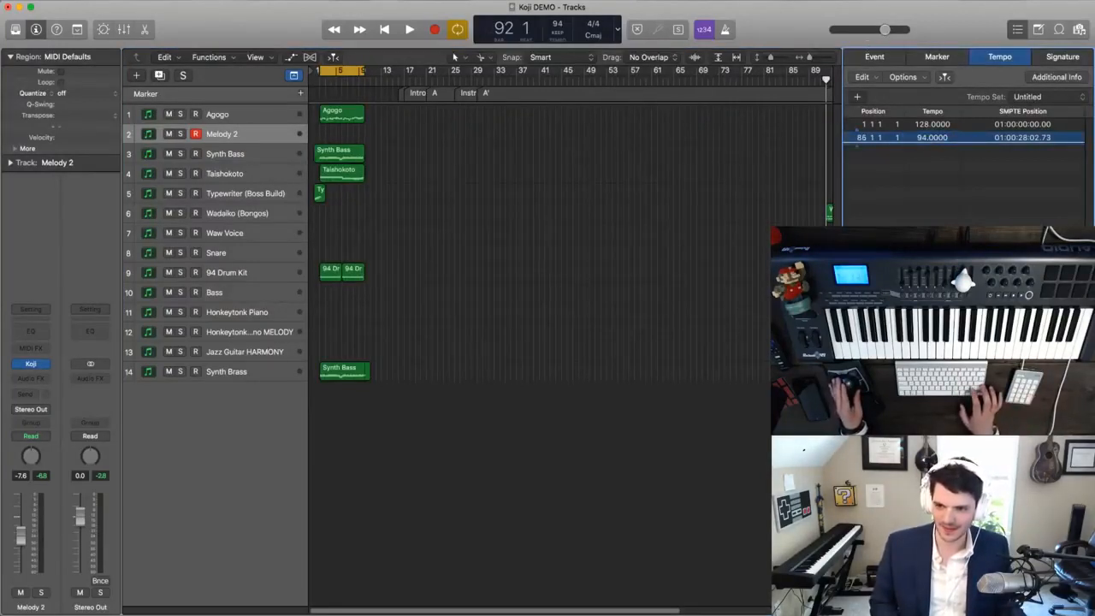
key(Return)
- Shift the Intro, A, Instr, A' and BONGOS markers together so that Intro starts at bar 89
click(937, 56)
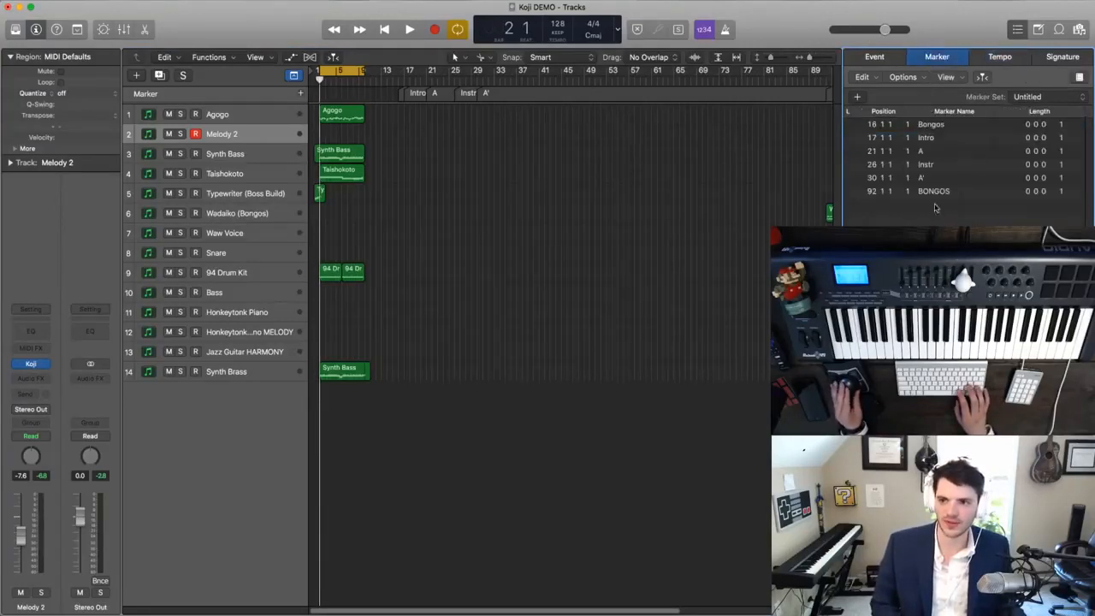
drag(937, 221, 928, 141)
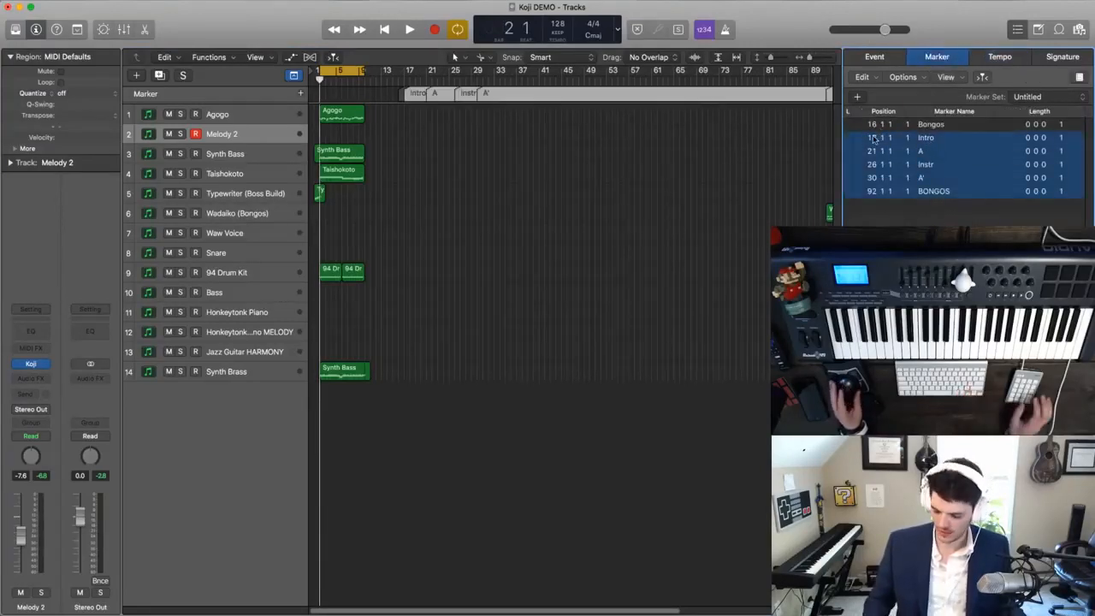
key(Return)
click(1017, 29)
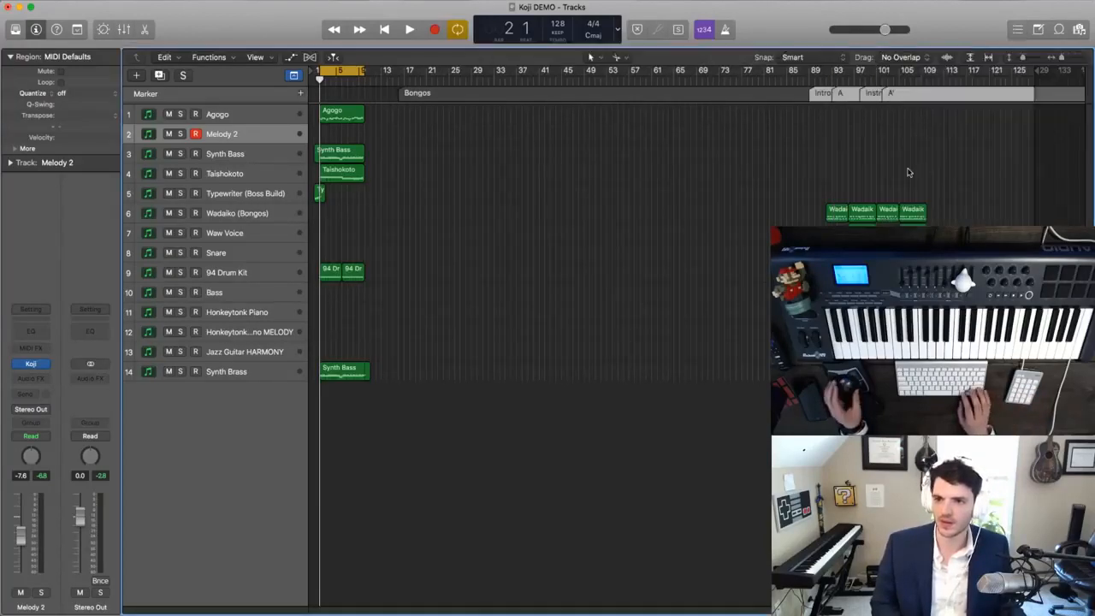
- Move the 14 bongo-piece regions to the Intro marker at bar 89 and delete the Bongos marker at bar 16
key(super+Right)
key(super+Right)
scroll(909, 172, right, 15)
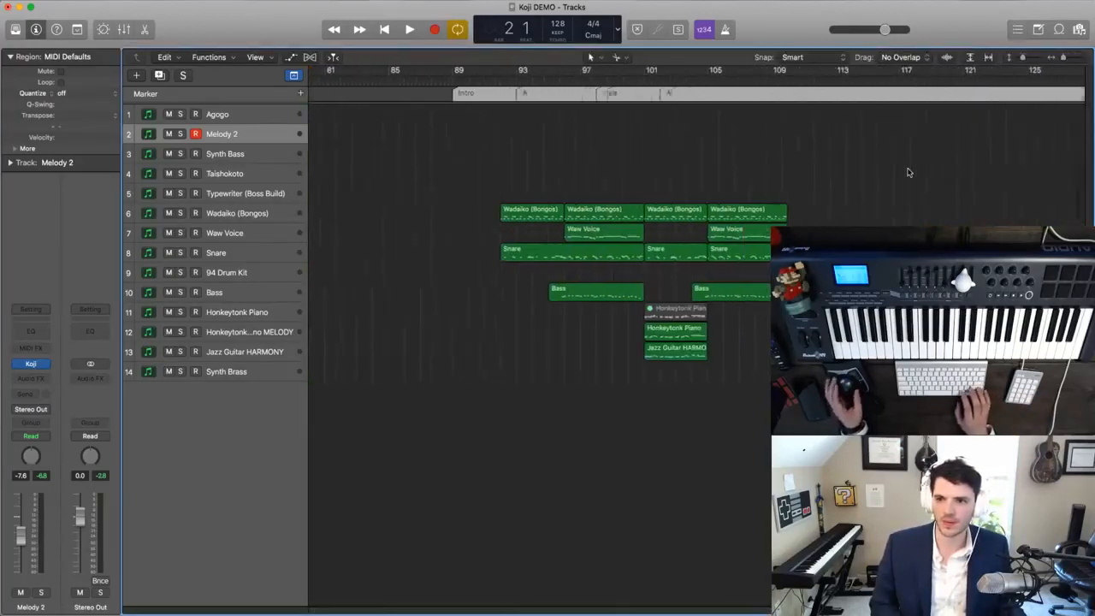
key(super+a)
drag(599, 213, 511, 200)
scroll(511, 200, left, 15)
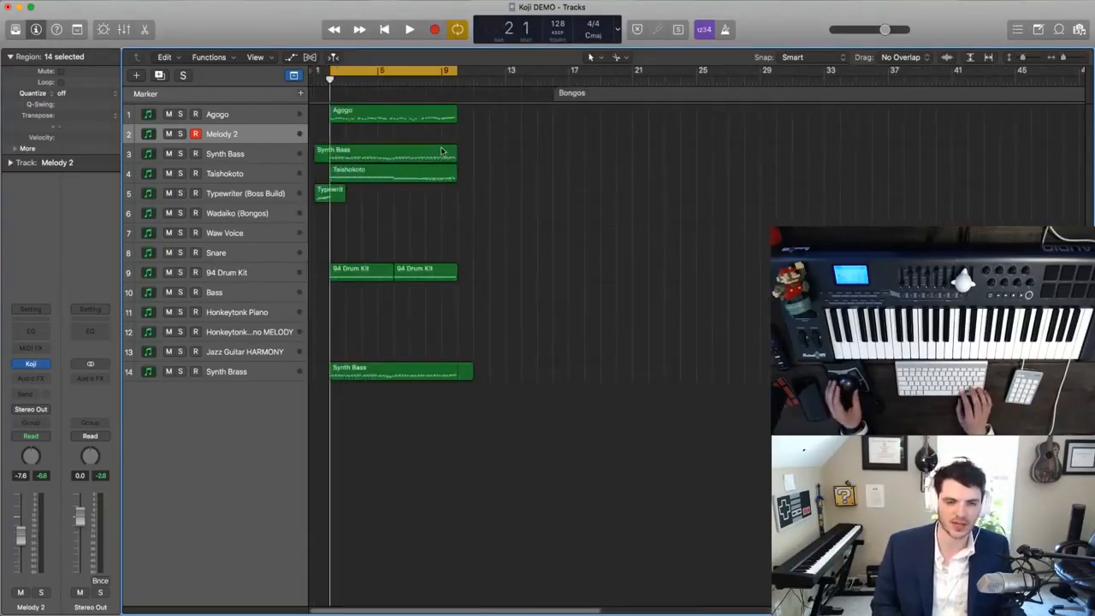
click(585, 96)
key(BackSpace)
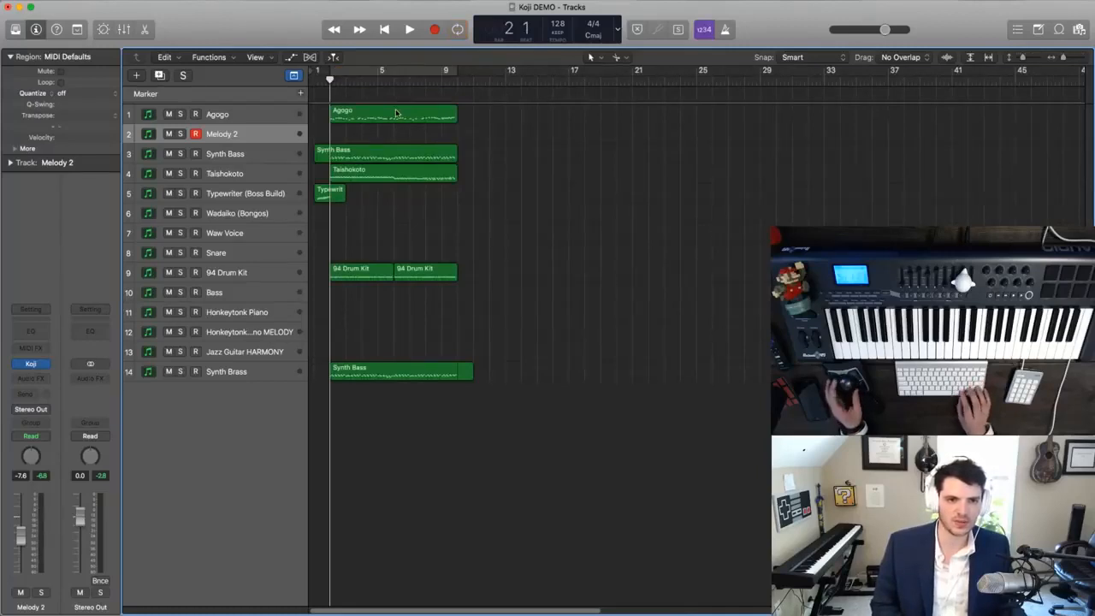
- Play the opening section and trim the Synth Bass region on the Synth Brass track to end at bar 10
key(super+Right)
key(Return)
key(space)
key(super+Right)
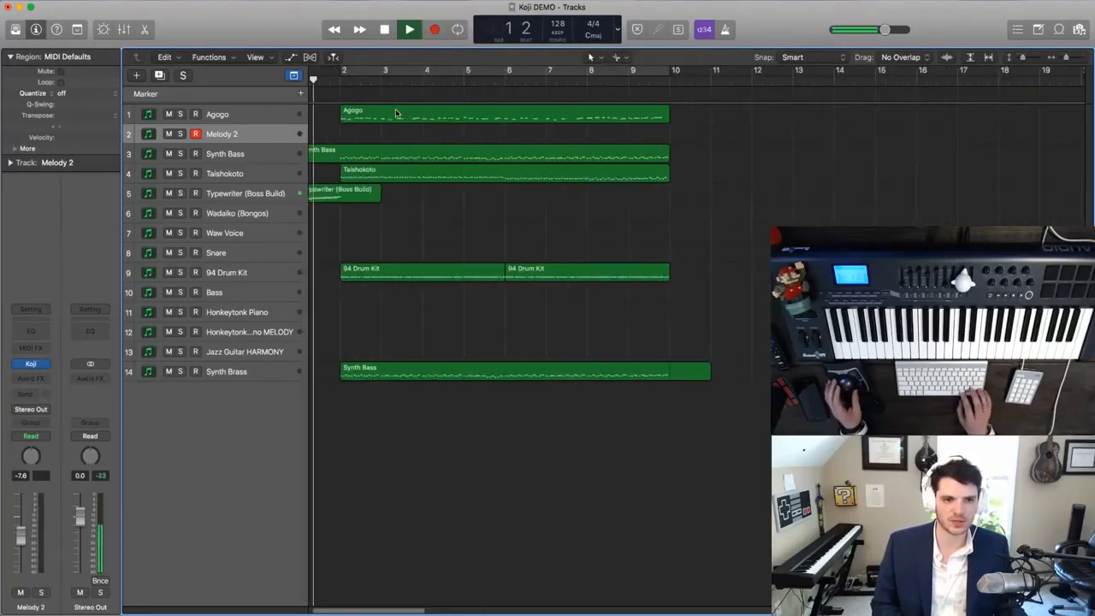
click(675, 373)
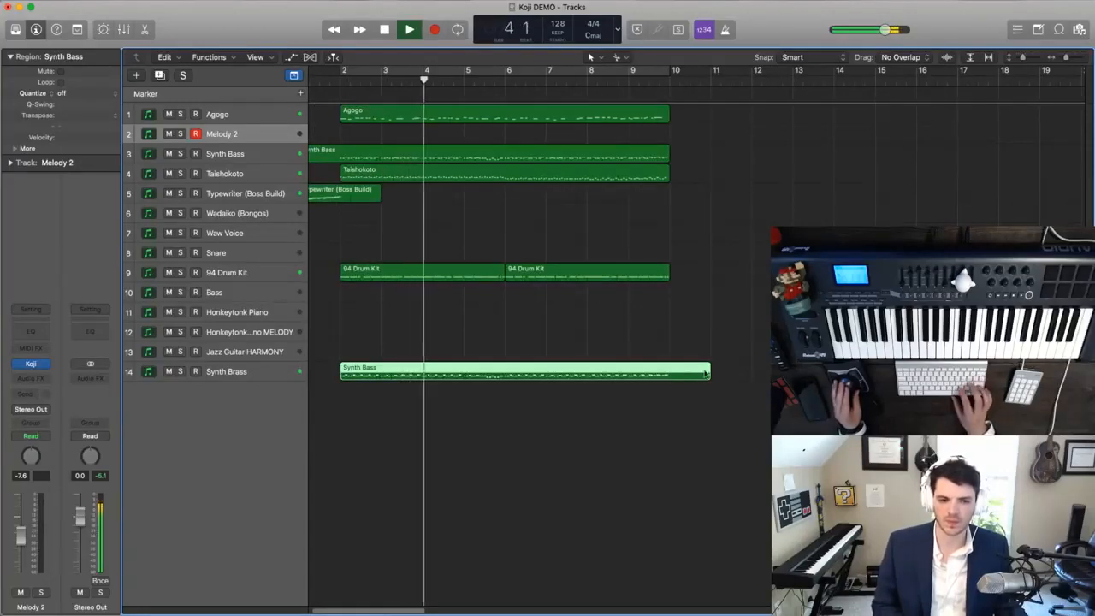
drag(700, 374, 671, 374)
- Replay the opening and check the Synth Brass track's region in the Piano Roll
drag(695, 445, 390, 115)
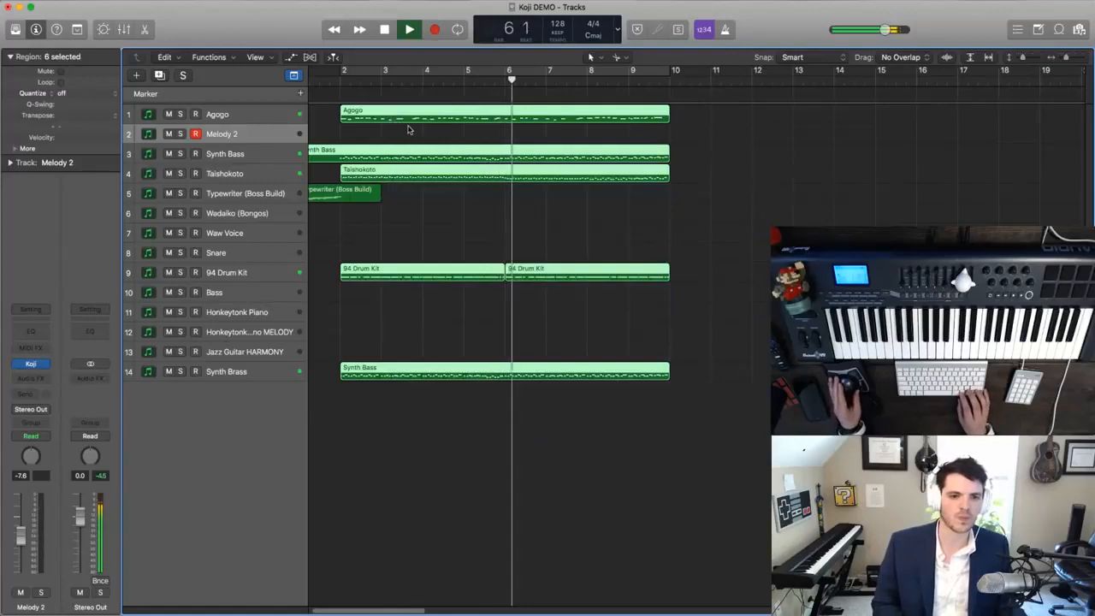
click(460, 242)
key(space)
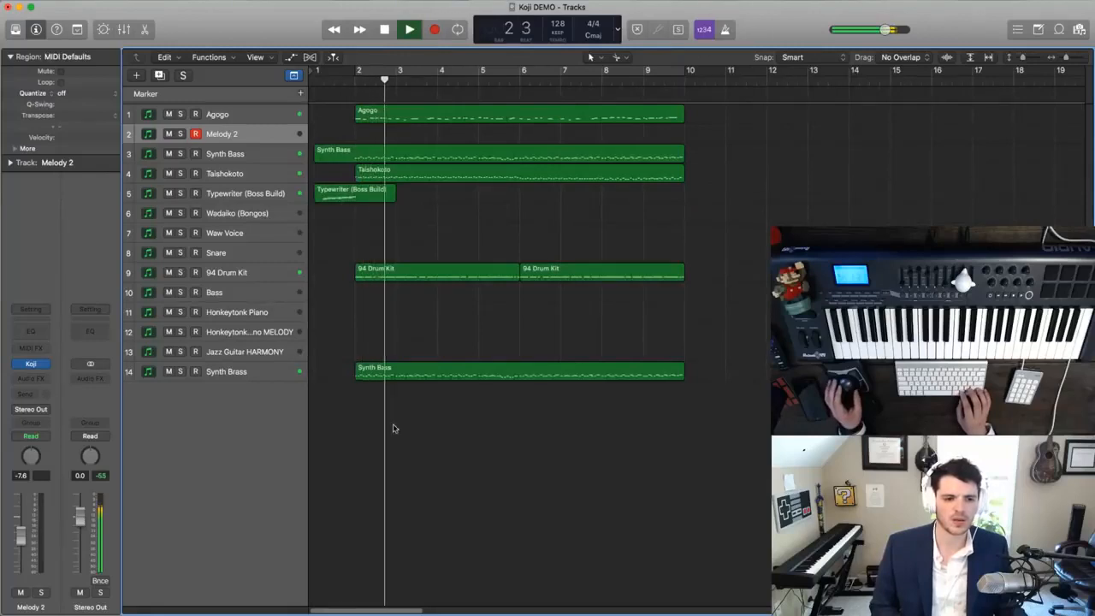
click(386, 369)
double_click(386, 369)
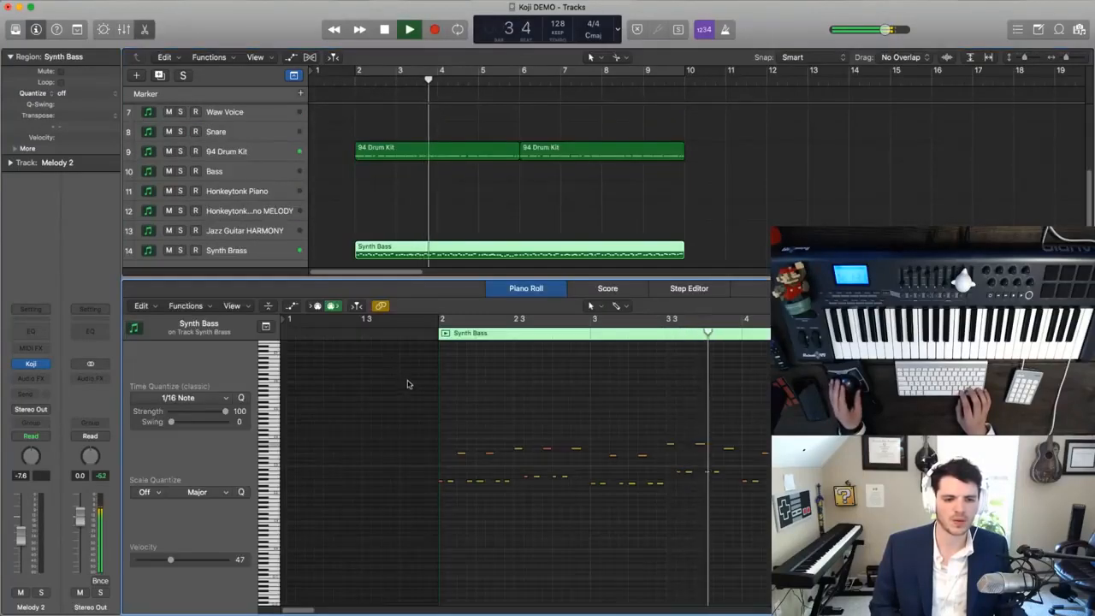
key(e)
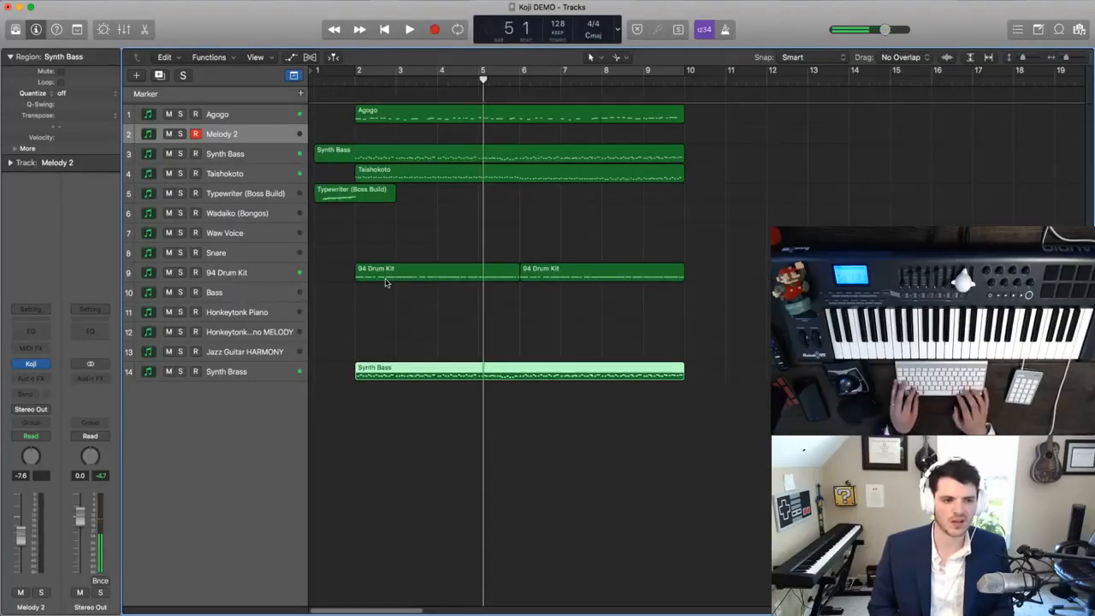
- Undo the trim of the Synth Brass track's region and replay the opening from bar 1
key(super+Left)
key(super+Left)
key(super+Left)
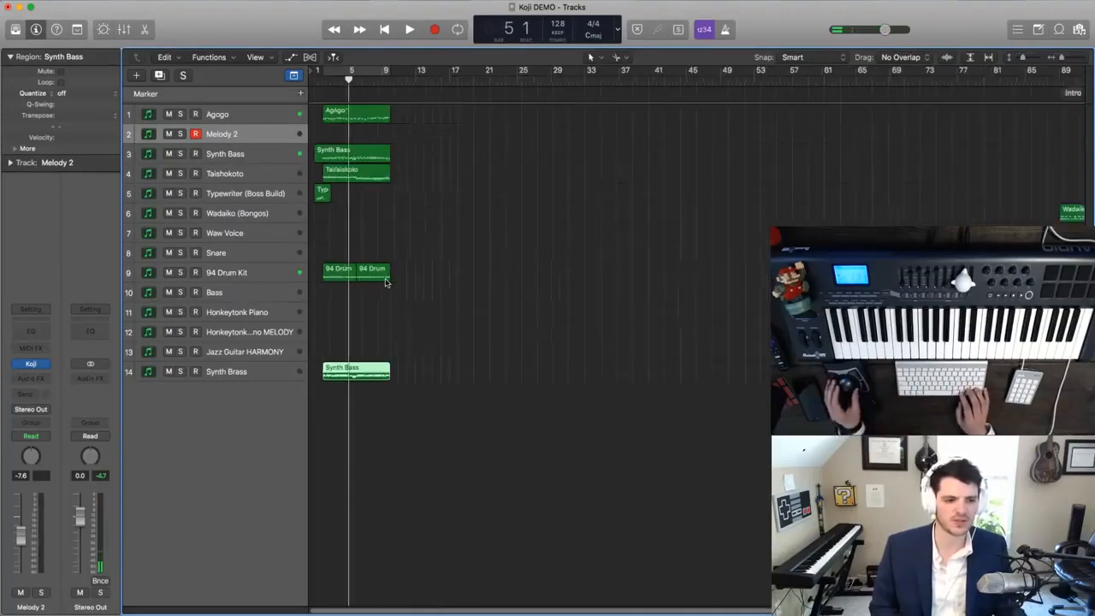
key(super+Right)
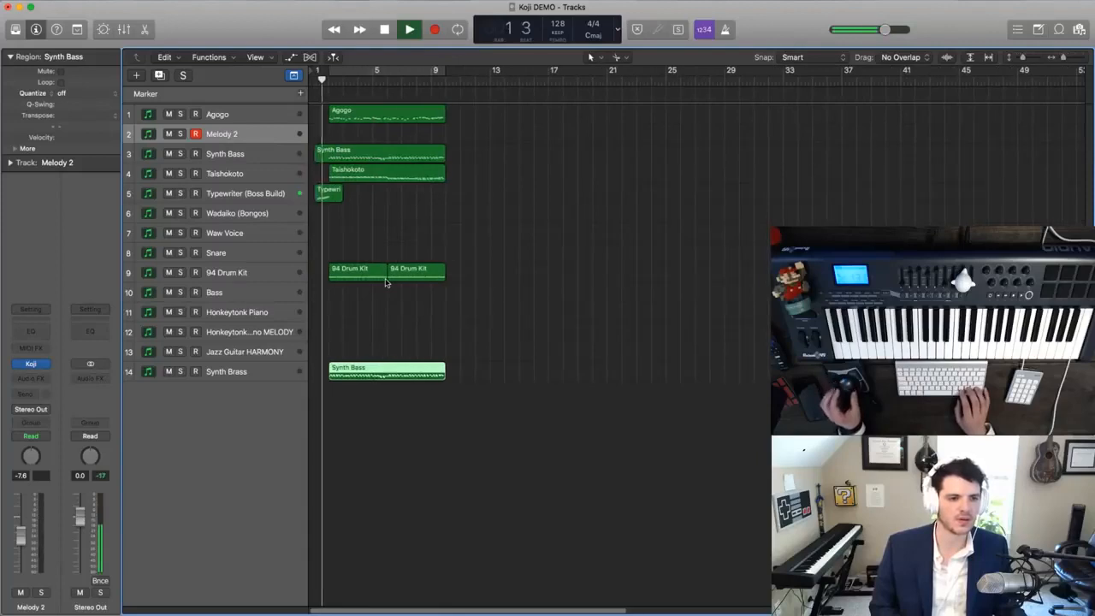
click(371, 314)
key(super+Left)
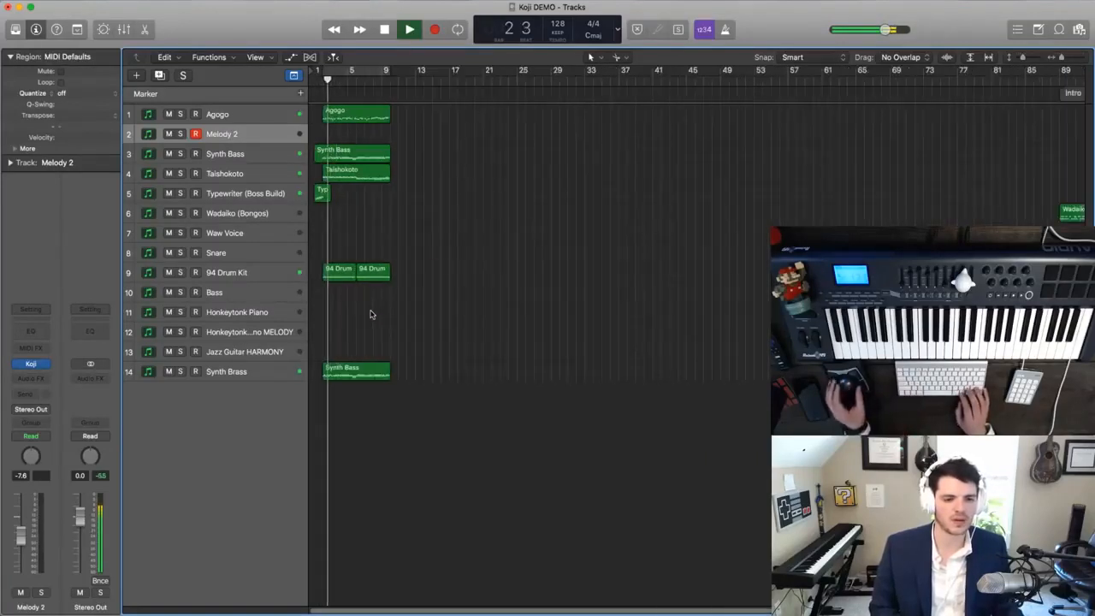
key(Return)
key(space)
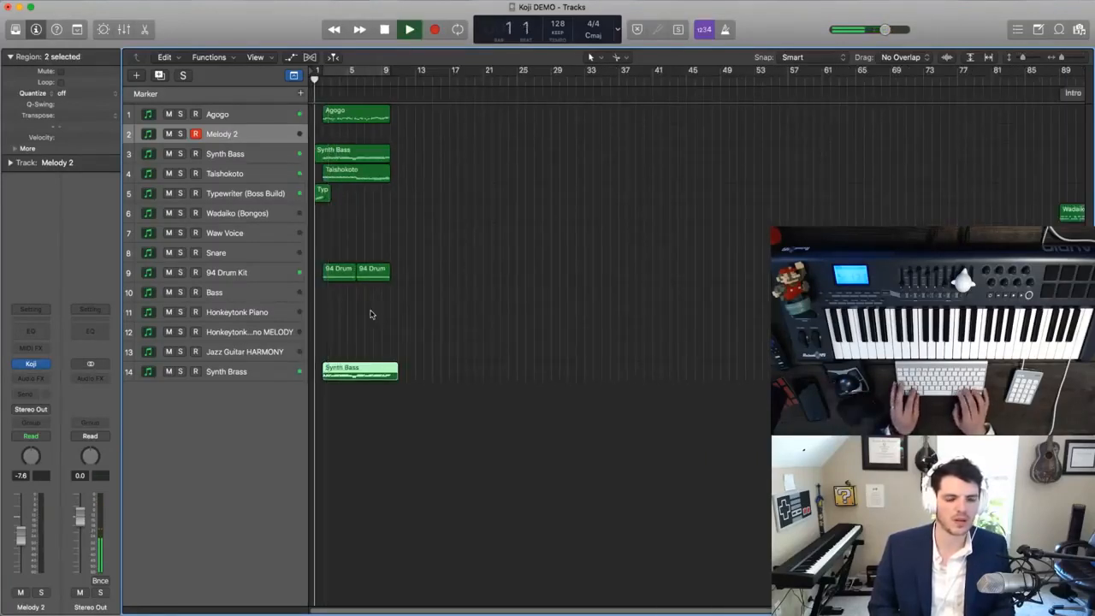
click(371, 314)
key(super+Right)
key(space)
scroll(370, 314, left, 1)
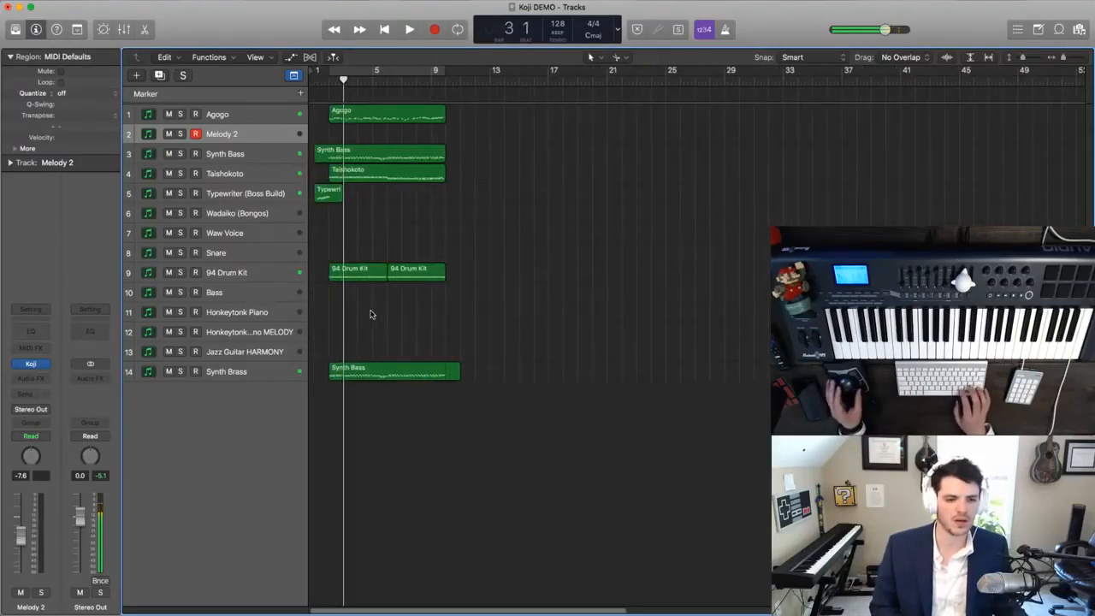
- Try to shorten the overlapping regions on the Synth Brass track to end at bar 10
click(449, 370)
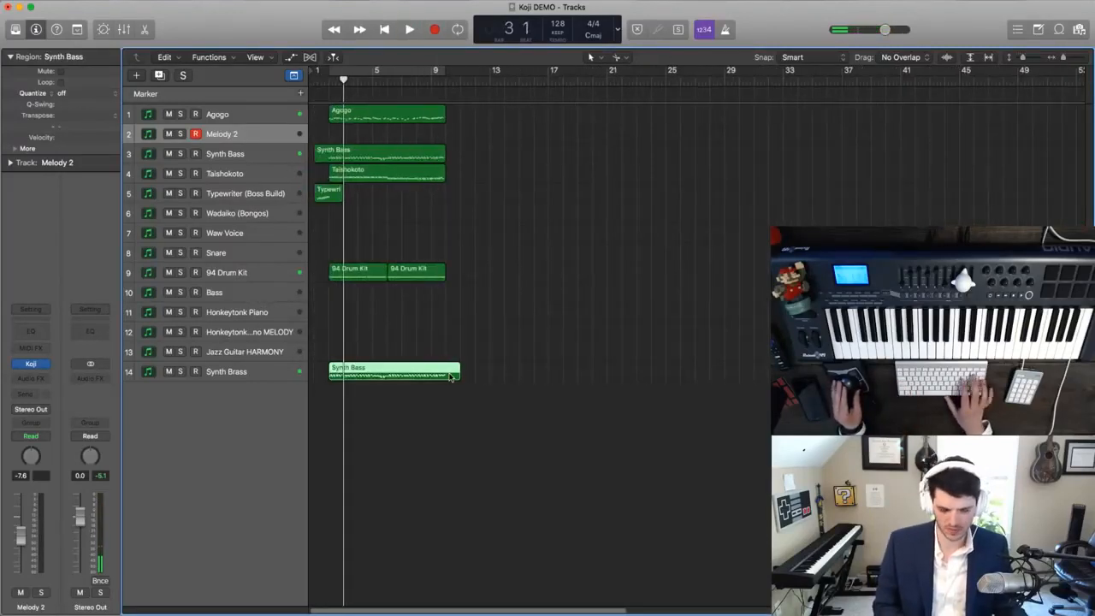
click(463, 380)
drag(458, 379, 447, 385)
key(space)
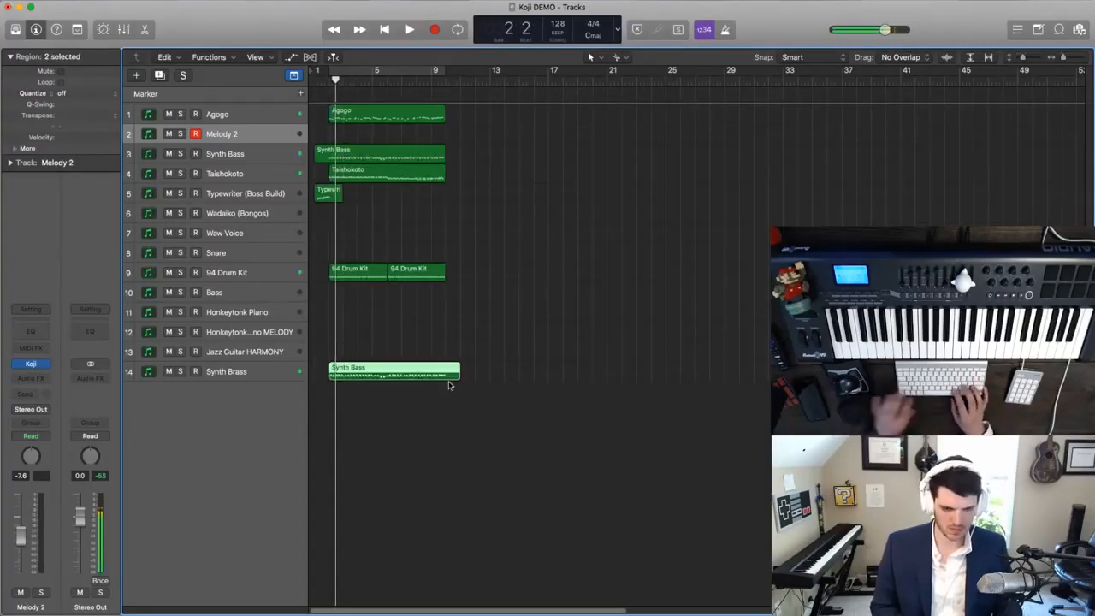
- Copy the opening section's Agogo, Synth Bass, Taishokoto, 94 Drum Kit and Synth Brass regions to repeat directly after the originals
drag(474, 425, 353, 129)
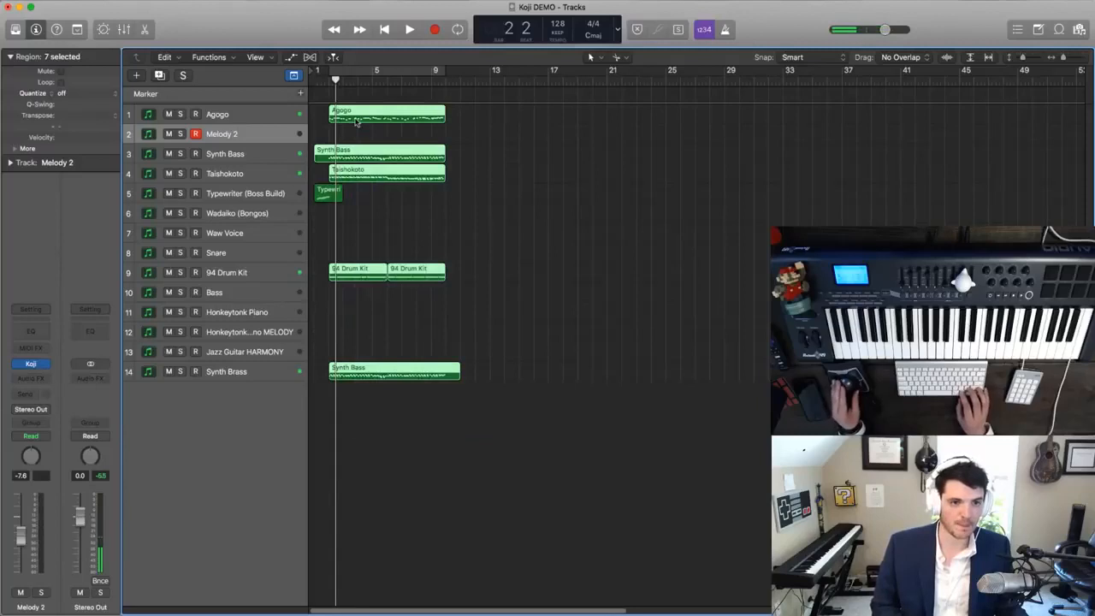
drag(428, 122, 469, 126)
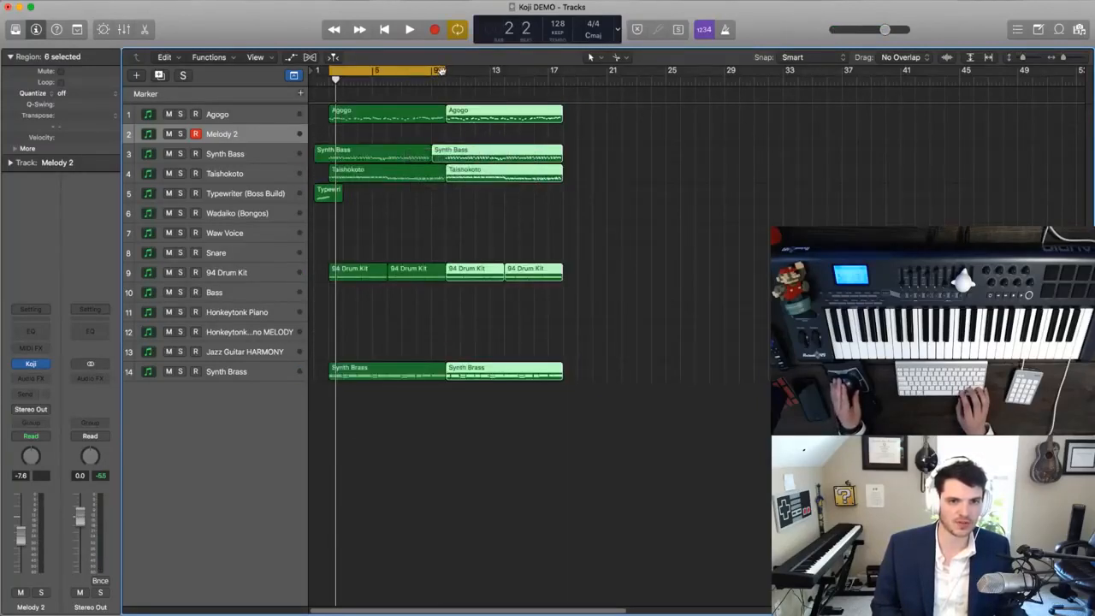
- Extend the cycle range to bar 18, turn cycling off and play the arrangement from bar 1
drag(444, 73, 560, 72)
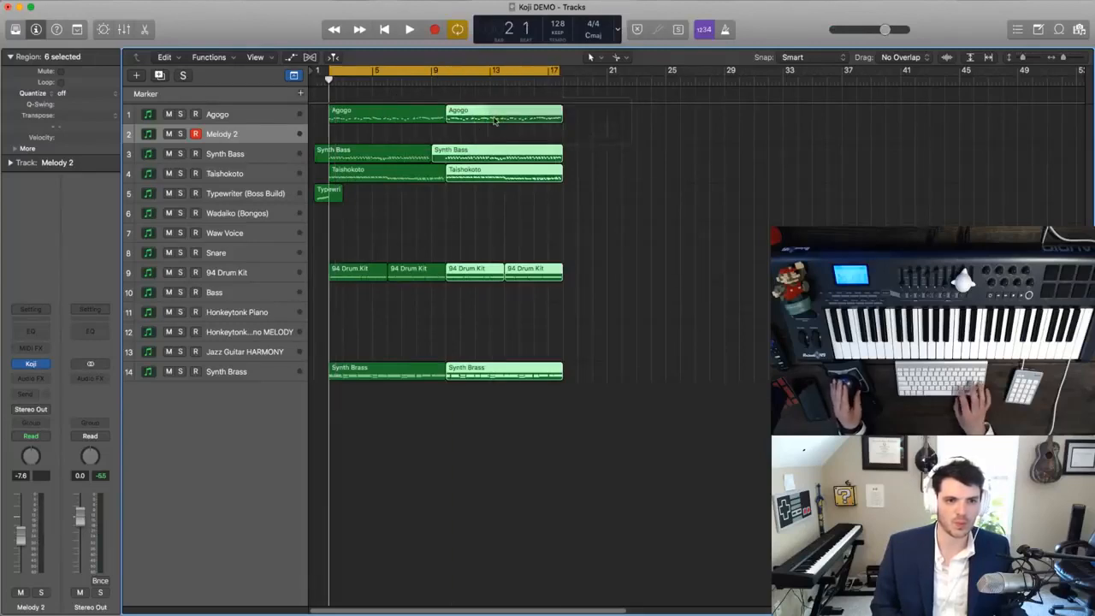
key(space)
scroll(435, 71, up, 3)
click(436, 73)
key(space)
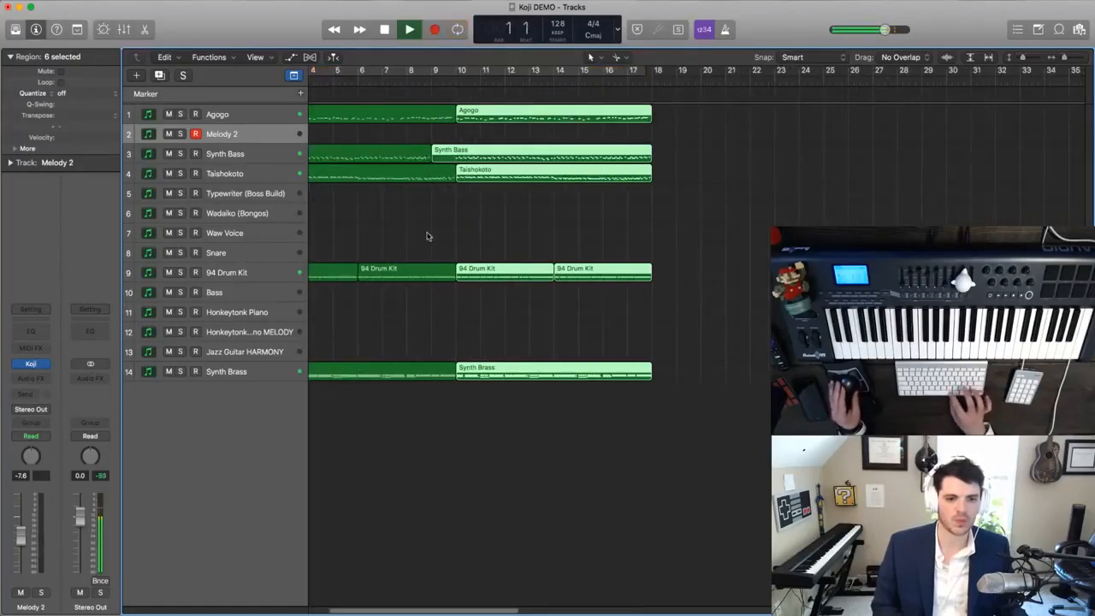
- Mute the first Synth Brass region to hear the opening without it, and delete that region
click(505, 376)
key(ctrl+m)
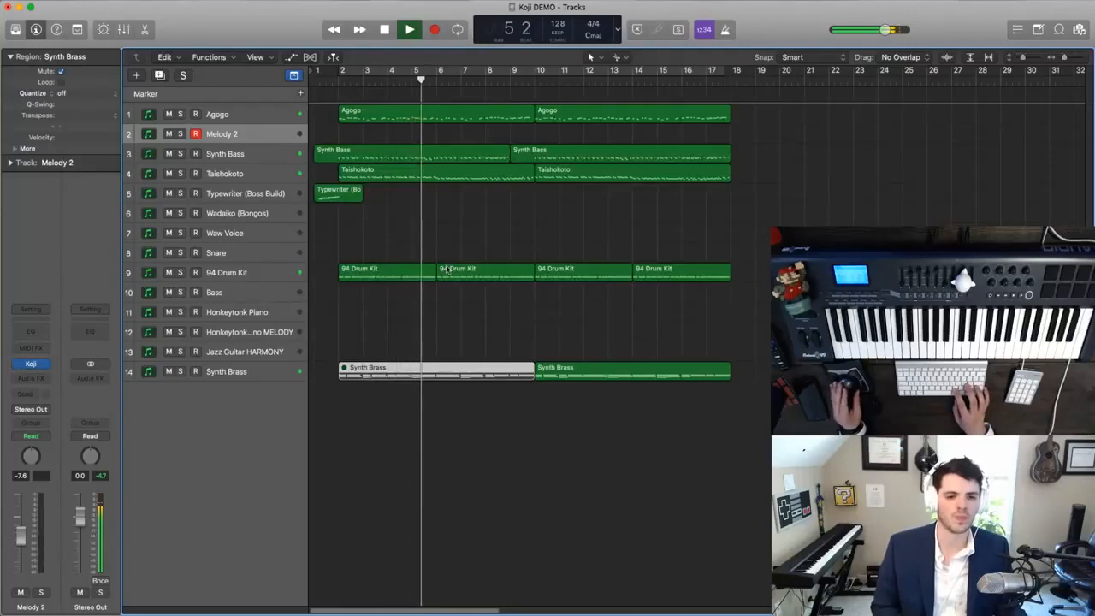
key(Delete)
click(406, 377)
key(Delete)
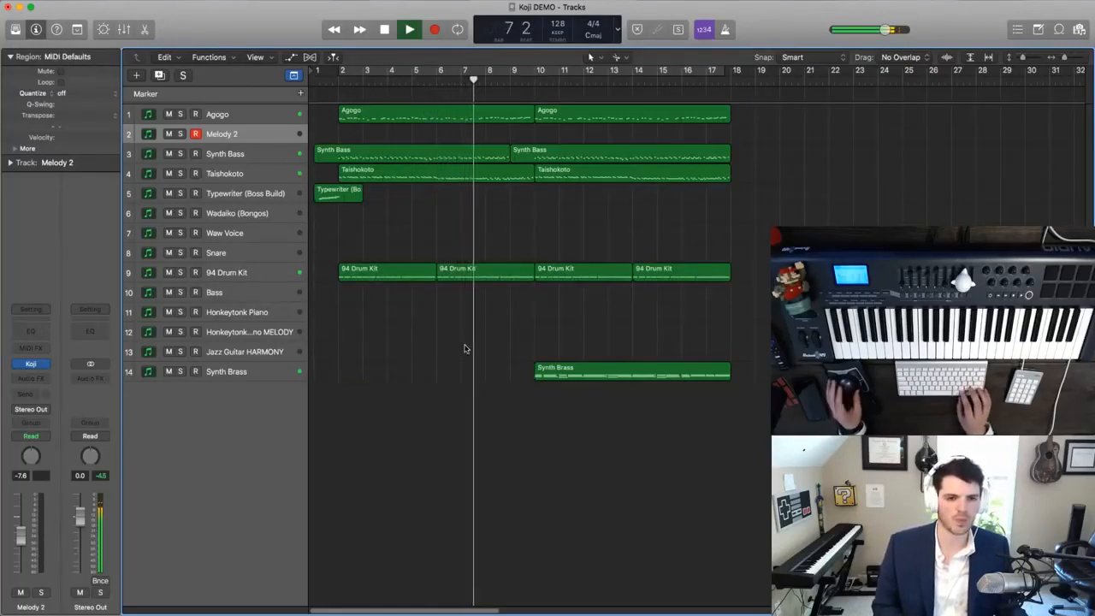
- Try to join the two overlapping Synth Bass regions into one, undo the join and resume playback
key(super+Left)
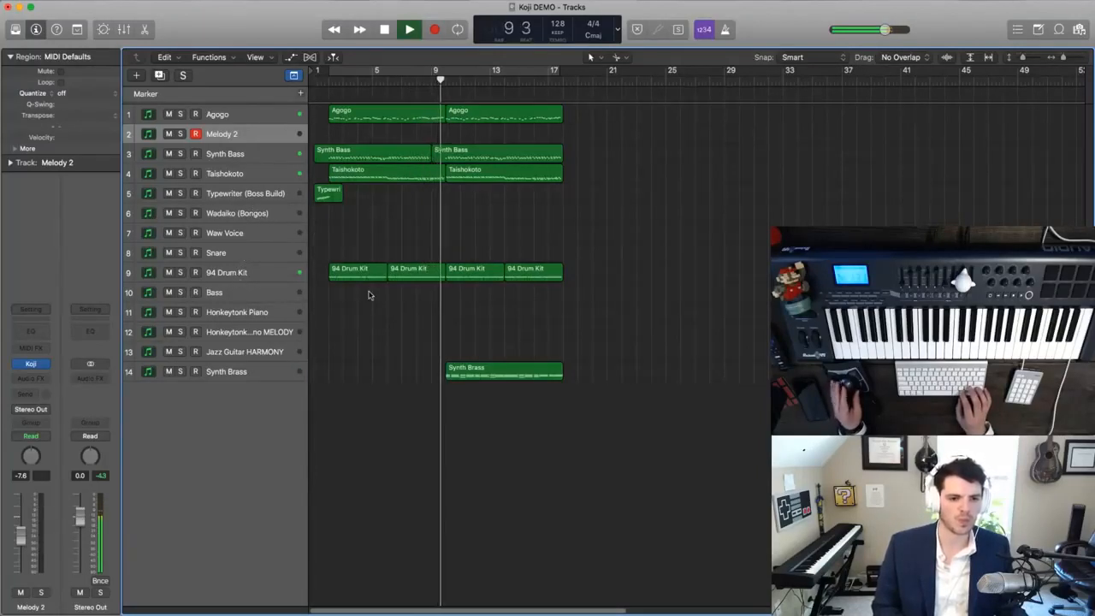
key(super+Right)
key(super+Down)
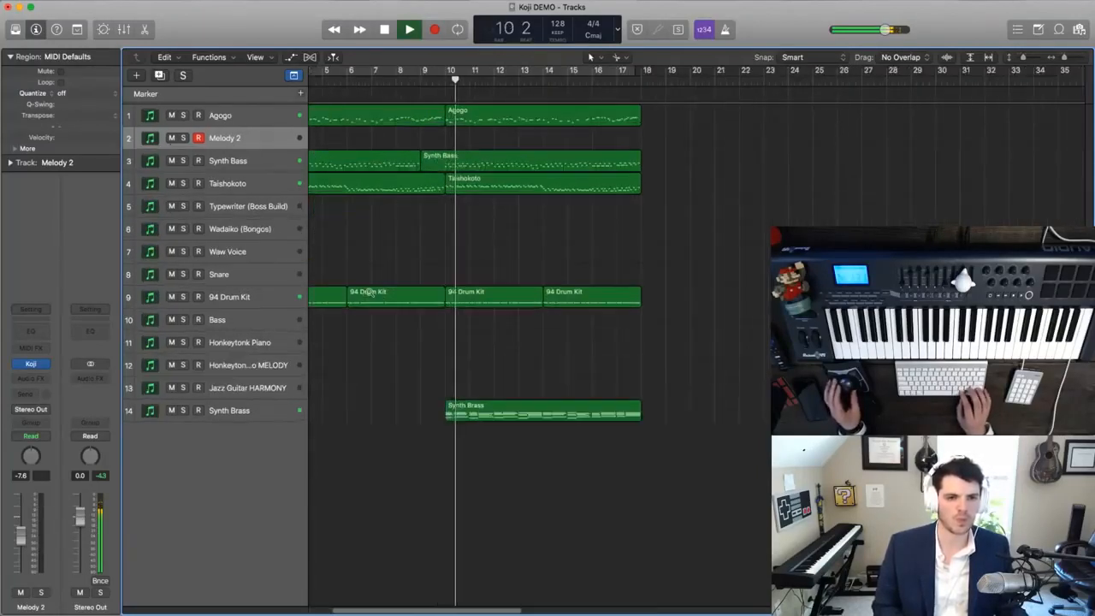
click(419, 163)
shift+click(435, 168)
key(super+j)
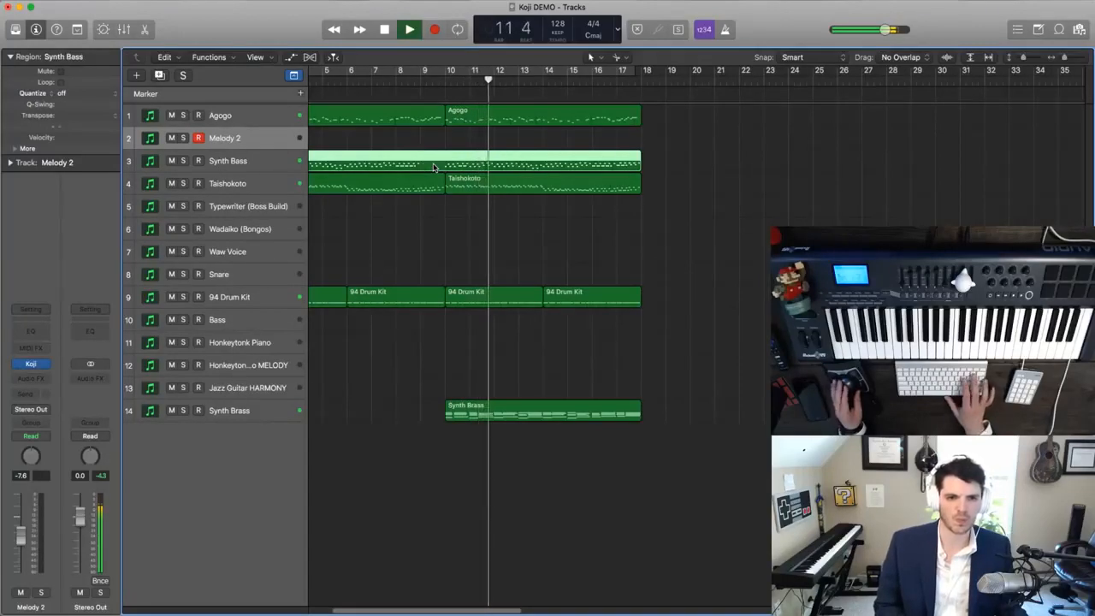
key(super+z)
scroll(428, 208, left, 3)
key(space)
key(space)
click(478, 148)
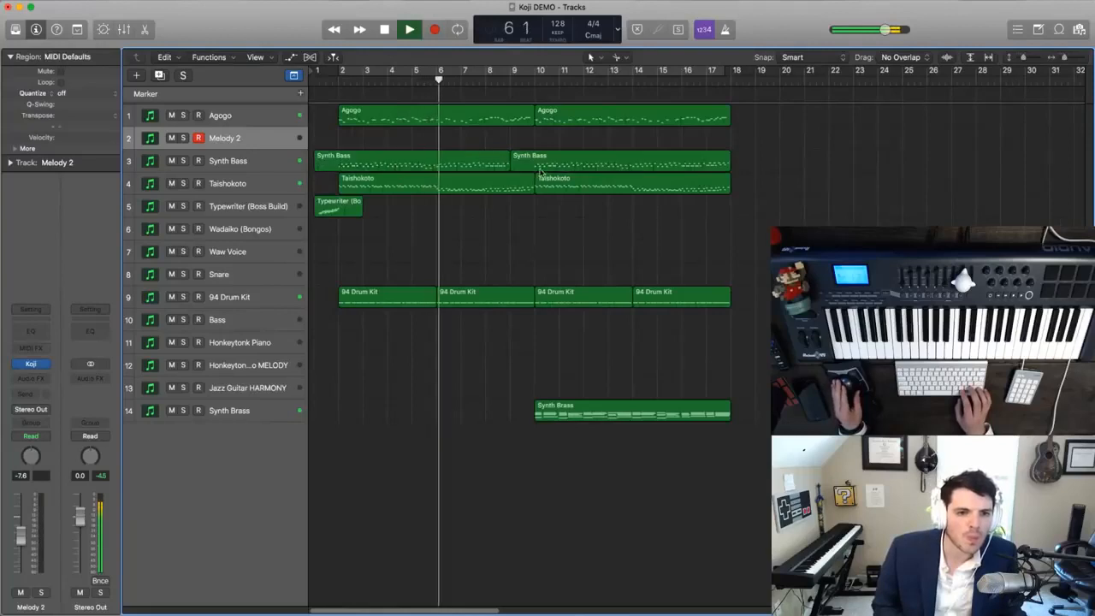
- Trim the second Synth Bass region to start at bar 10 and lengthen the first one past bar 15 in the Piano Roll
drag(512, 163, 537, 167)
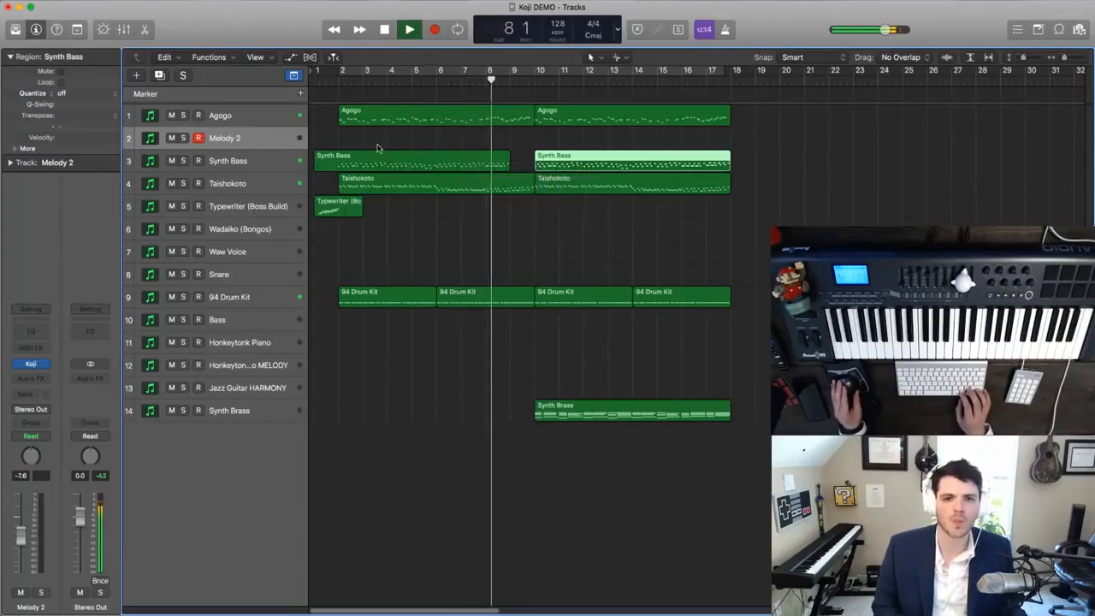
double_click(486, 168)
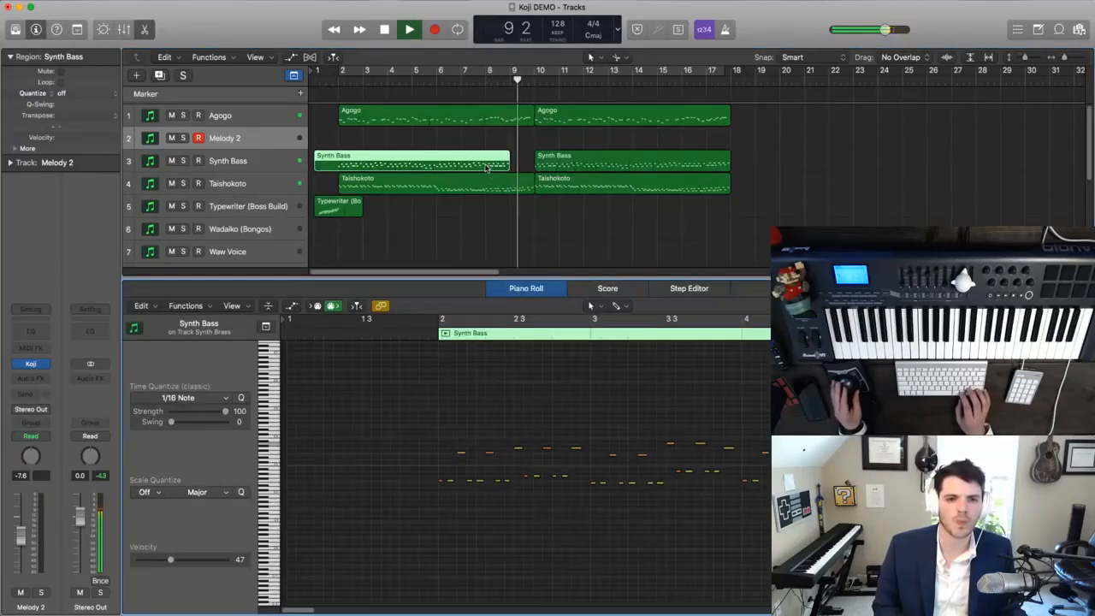
key(super+Left)
key(super+Left)
key(super+Left)
key(super+Left)
key(super+Left)
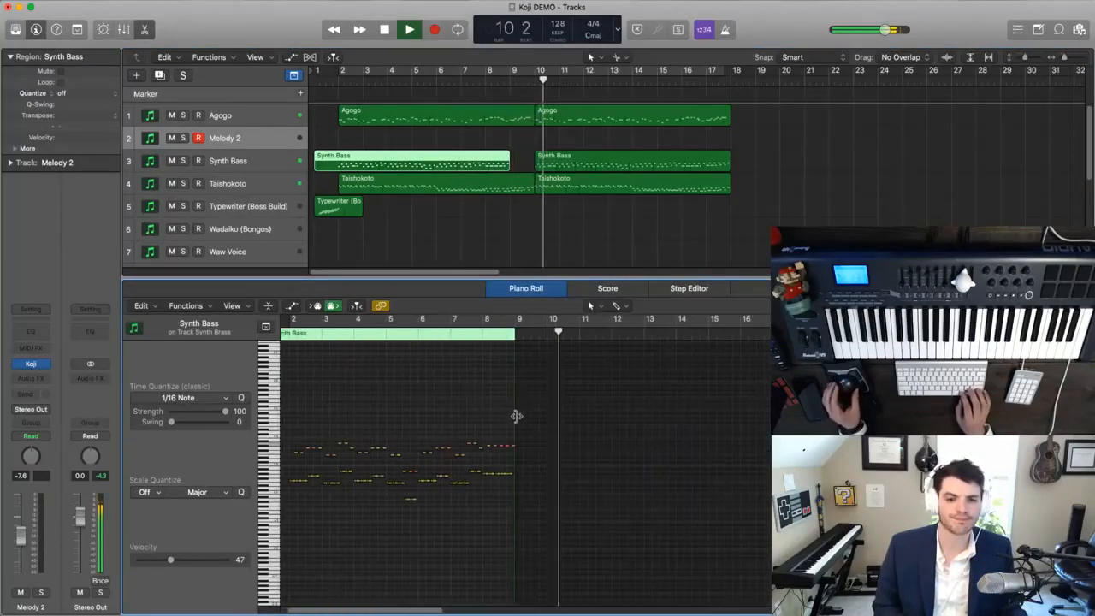
drag(515, 434, 733, 428)
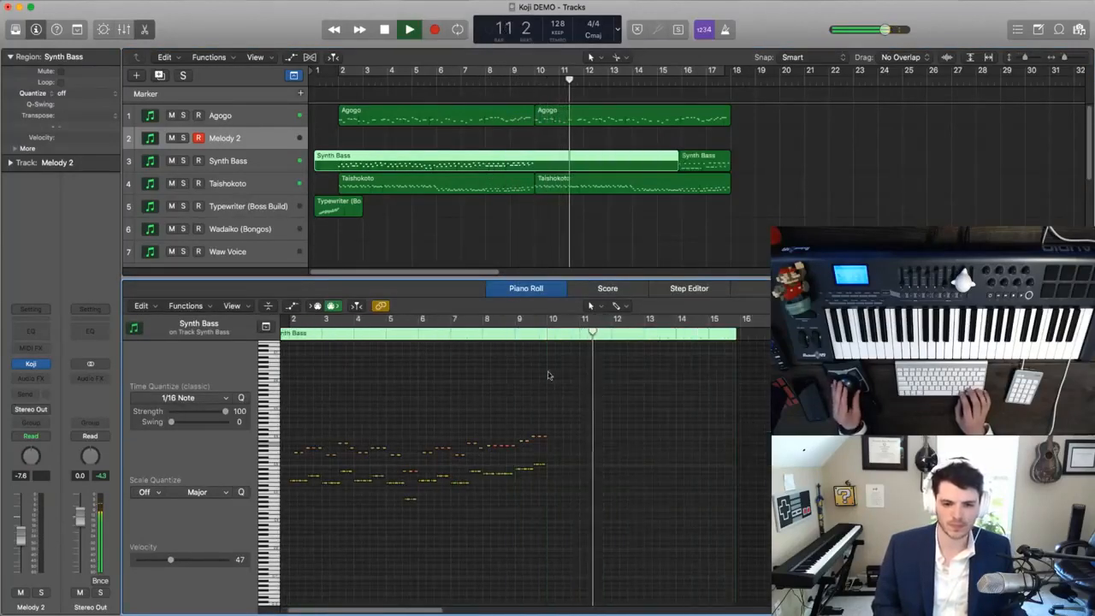
- Split the first Synth Bass region at bars 10 and 2 and delete the pieces outside that span
click(537, 168)
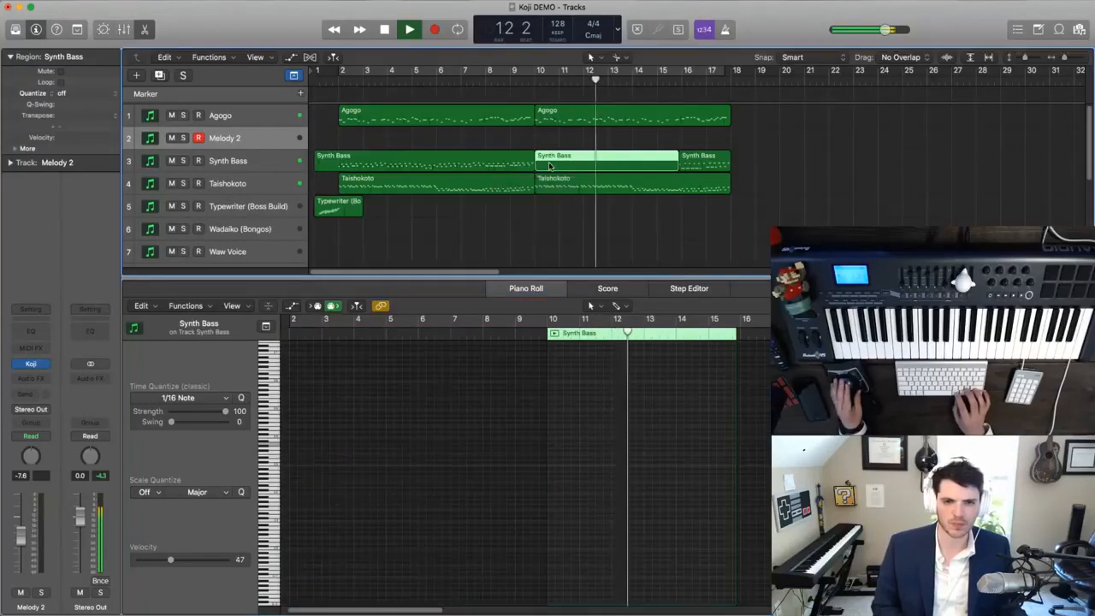
key(Delete)
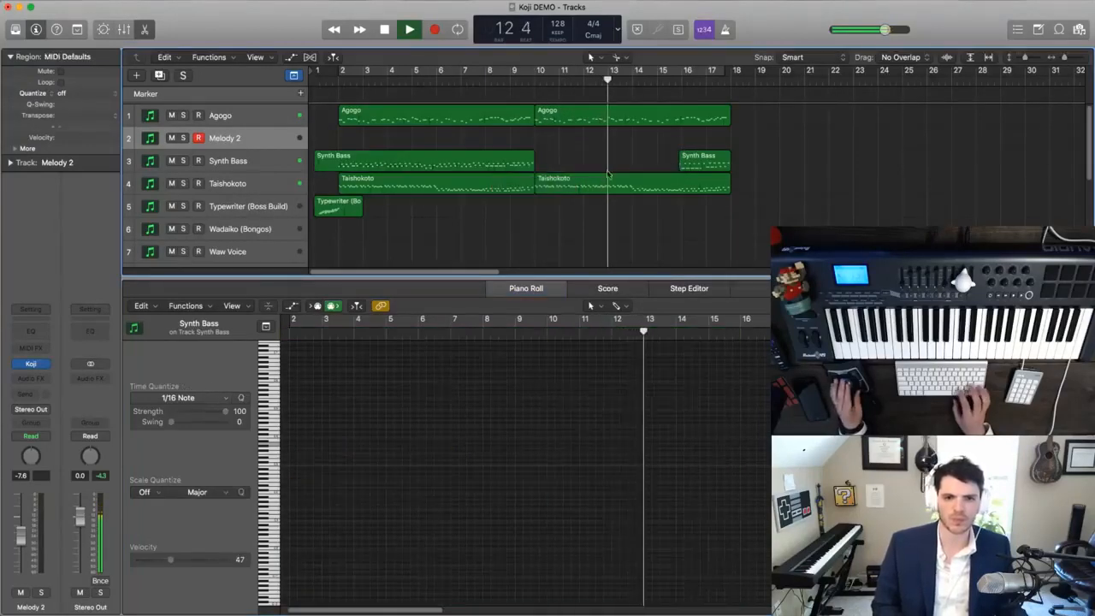
click(340, 172)
click(327, 164)
key(Delete)
- Copy the trimmed Synth Bass region to bar 10 and replay the arrangement from bar 1
drag(356, 161, 550, 163)
key(super+Up)
key(space)
key(space)
key(space)
key(Return)
key(space)
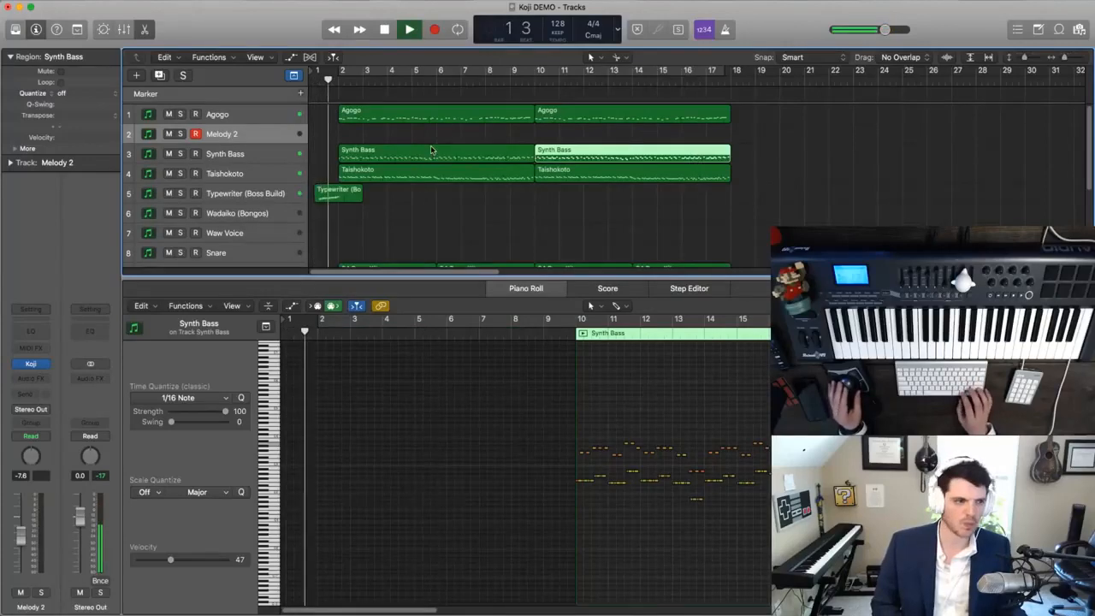
- Close the Piano Roll editor so that the full track arrangement can be worked on
key(super+Up)
key(super+Up)
key(super+Down)
key(super+Down)
key(super+Down)
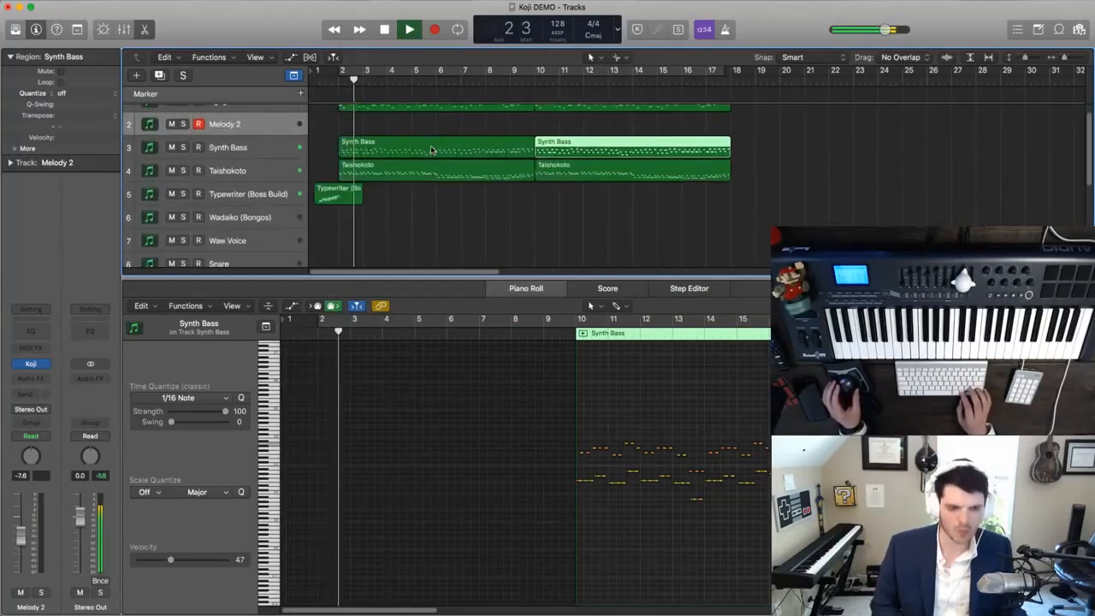
key(super+Up)
click(145, 30)
key(super+Down)
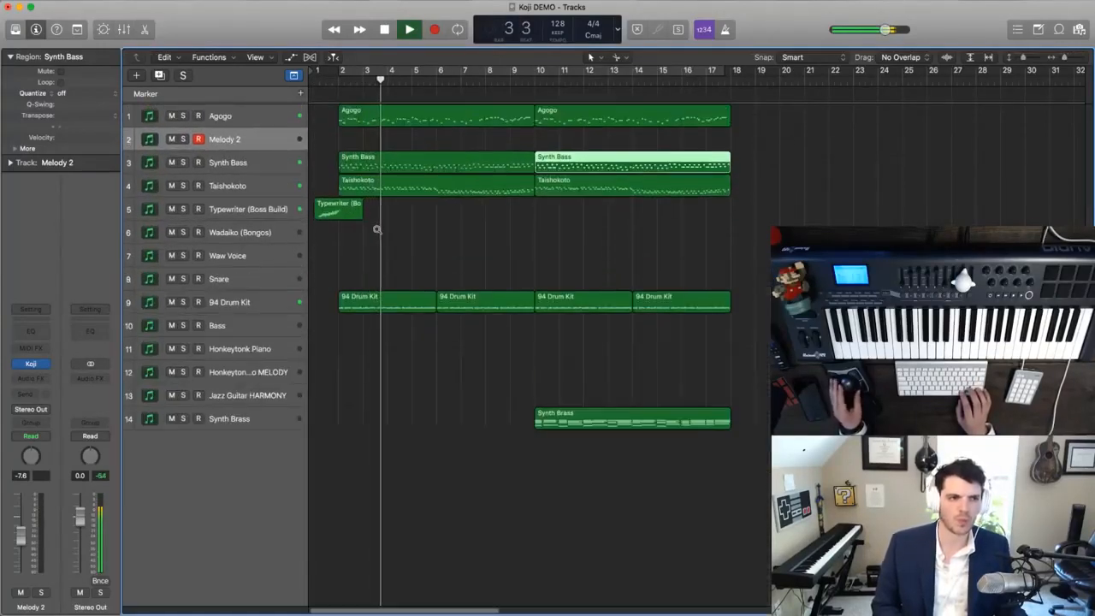
- Mute the opening's Synth Bass, Taishokoto and both 94 Drum Kit regions before bar 10 during playback
click(380, 164)
key(ctrl+m)
click(398, 182)
key(ctrl+m)
click(426, 307)
key(ctrl+m)
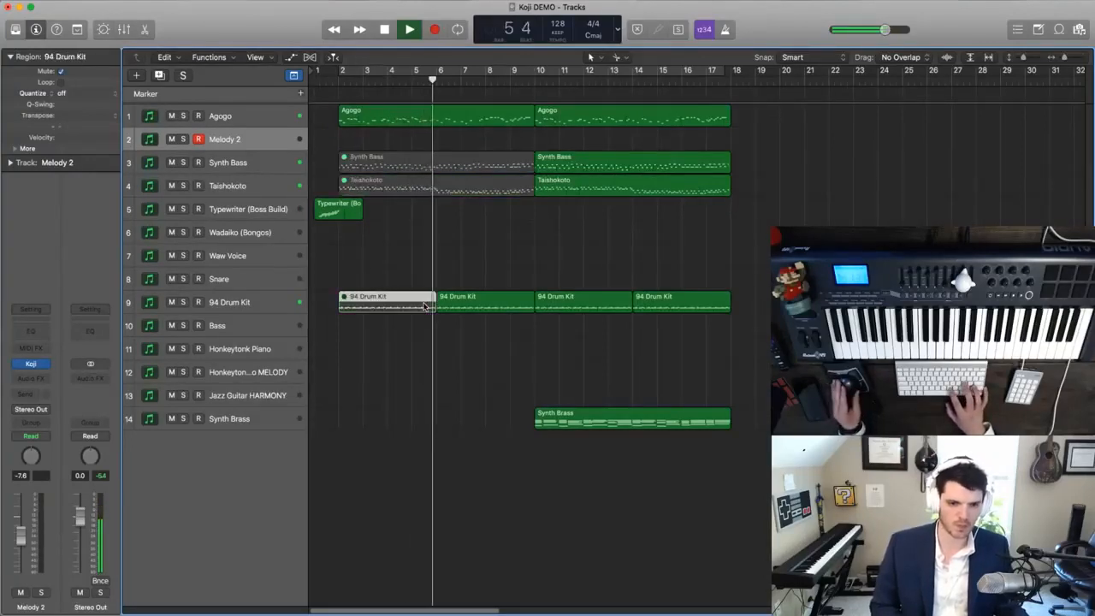
click(462, 306)
key(ctrl+m)
- Unmute the opening's Taishokoto region and the 94 Drum Kit region starting at bar 6
click(402, 186)
key(ctrl+m)
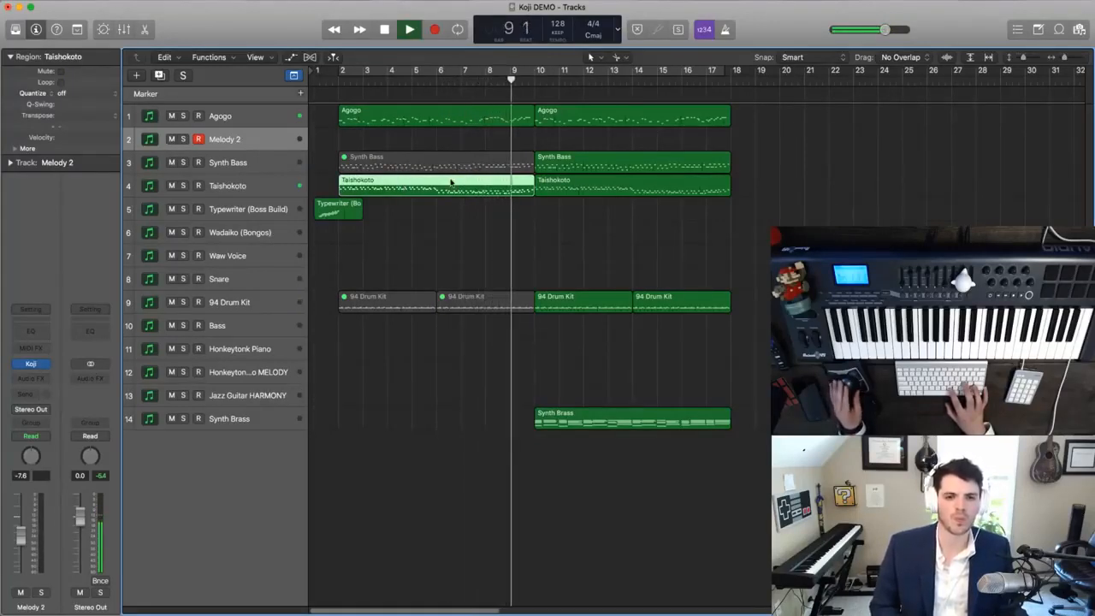
click(502, 301)
key(ctrl+m)
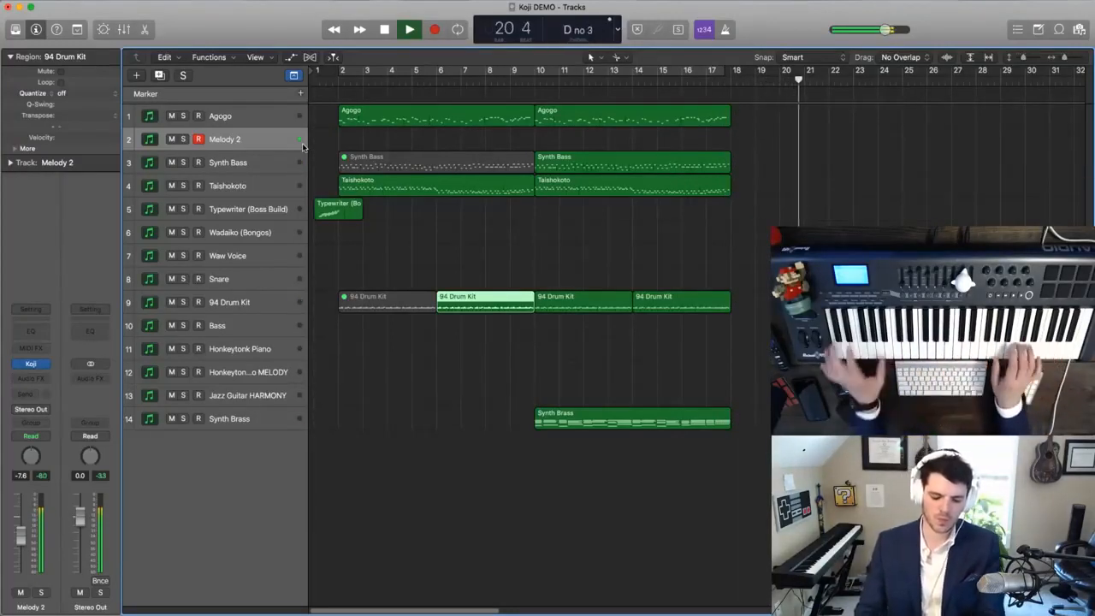
- Replay from bar 1 and unmute the first 94 Drum Kit region and the first Synth Bass region
key(space)
key(Return)
key(space)
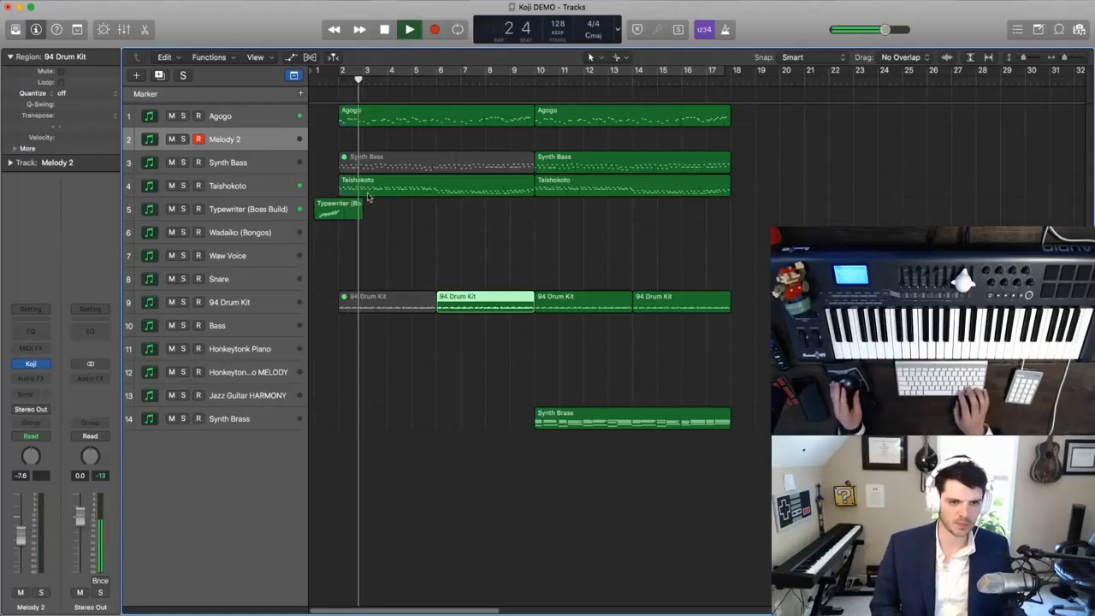
click(387, 307)
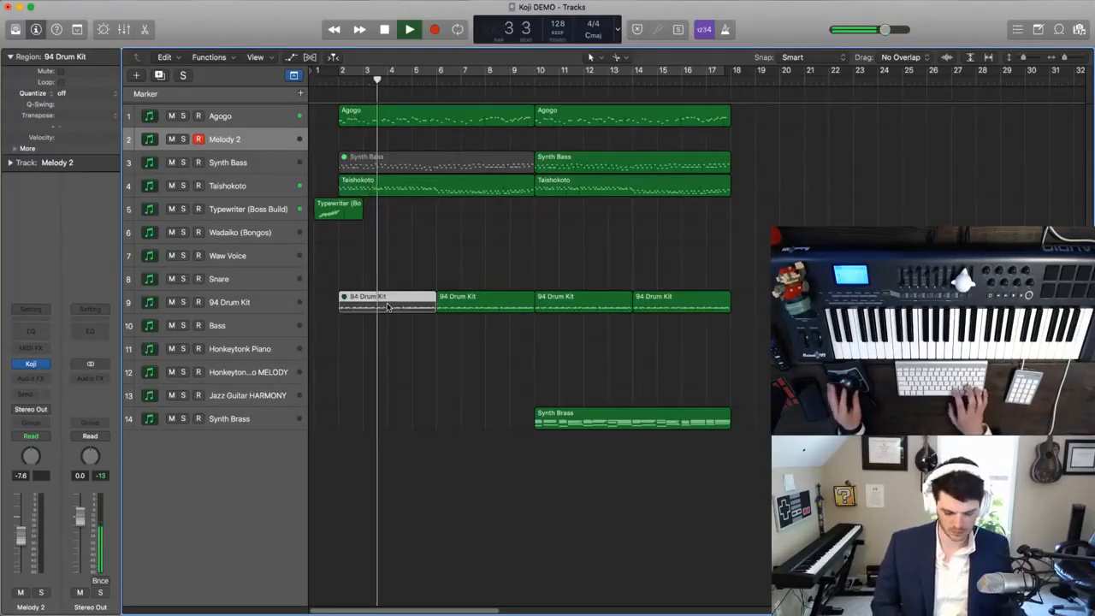
click(399, 165)
key(ctrl+m)
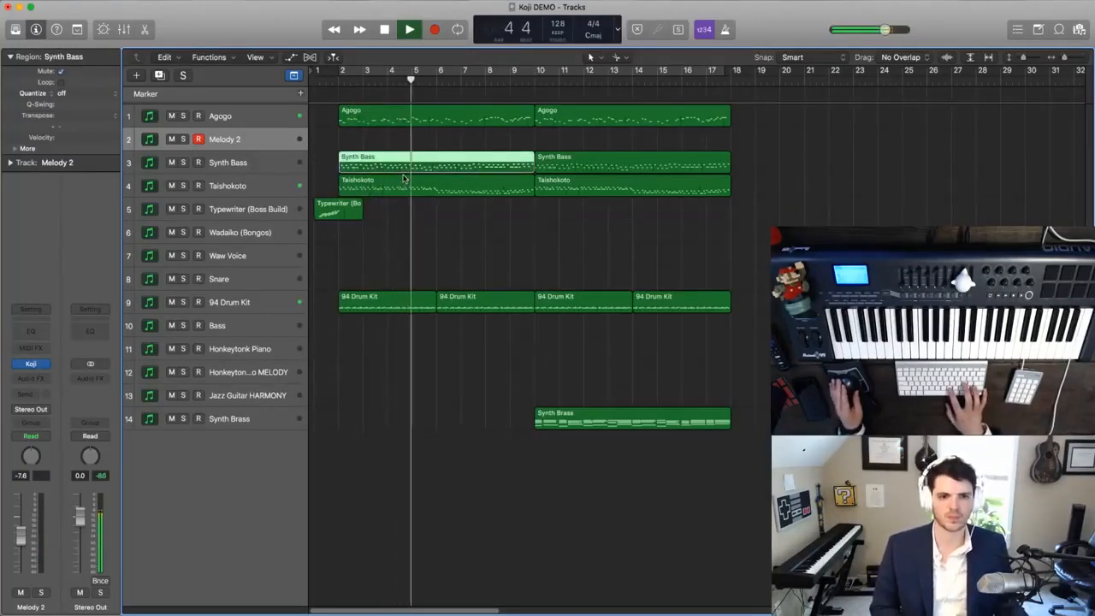
- Split the second Synth Bass region at bar 14, mute its first half and listen through to bar 18
click(633, 171)
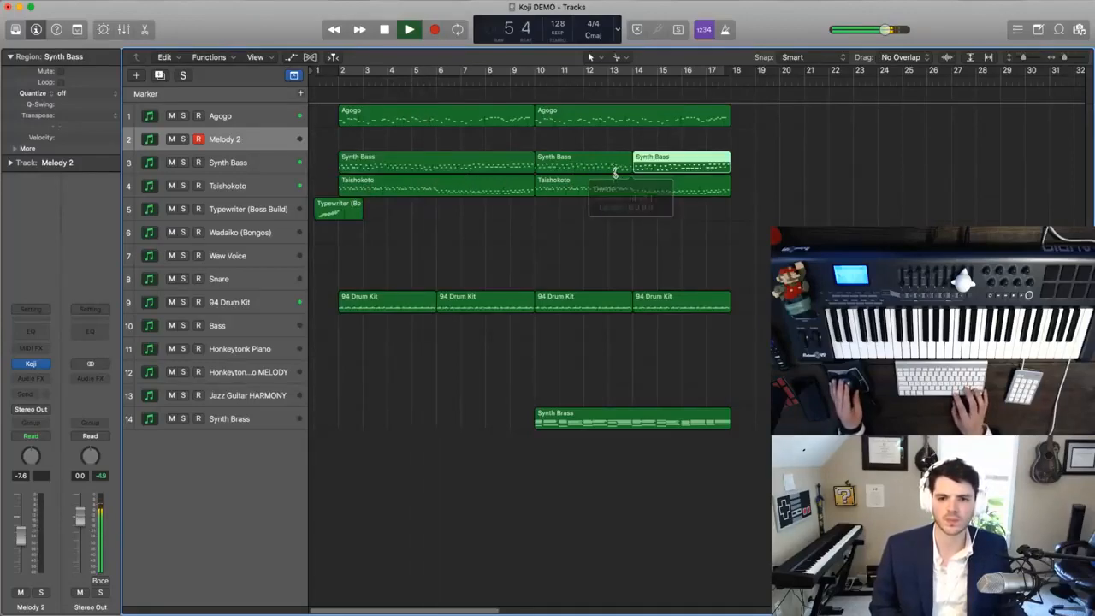
key(ctrl+m)
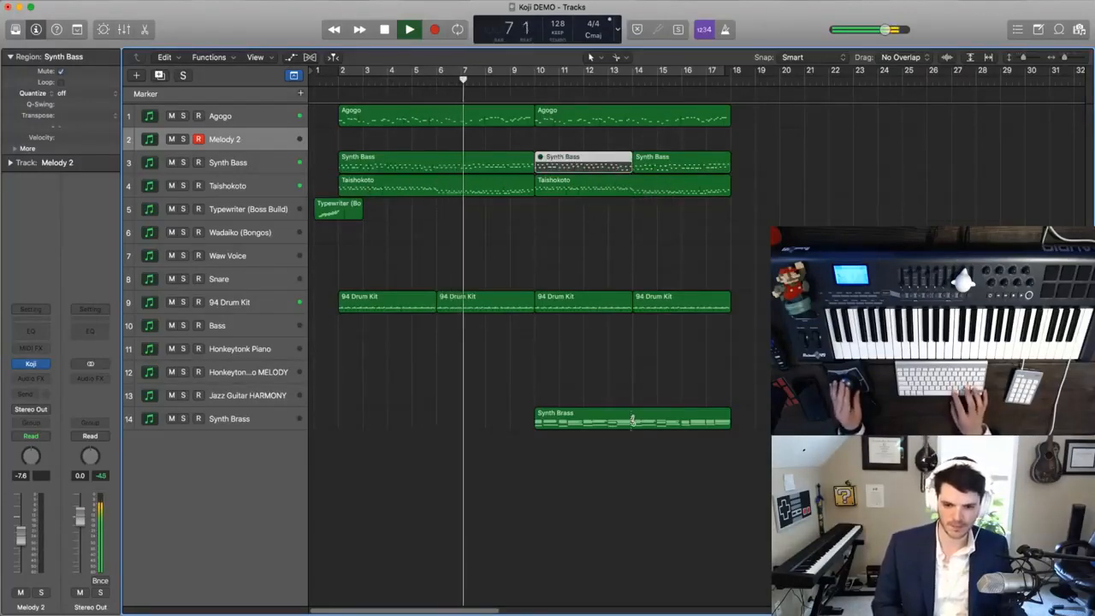
ctrl+alt+click(576, 366)
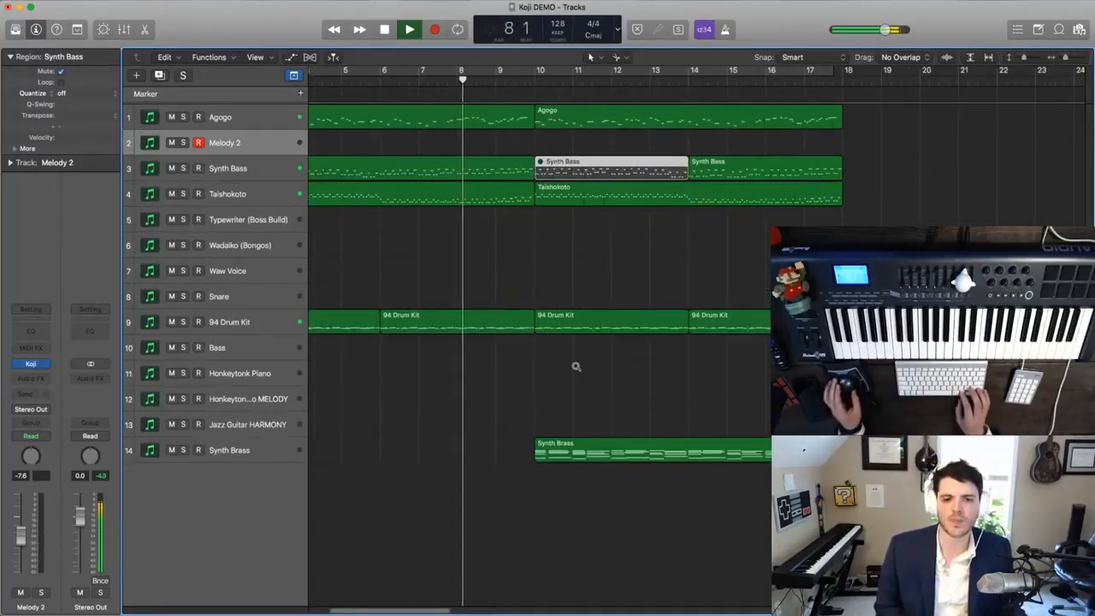
ctrl+alt+click(576, 366)
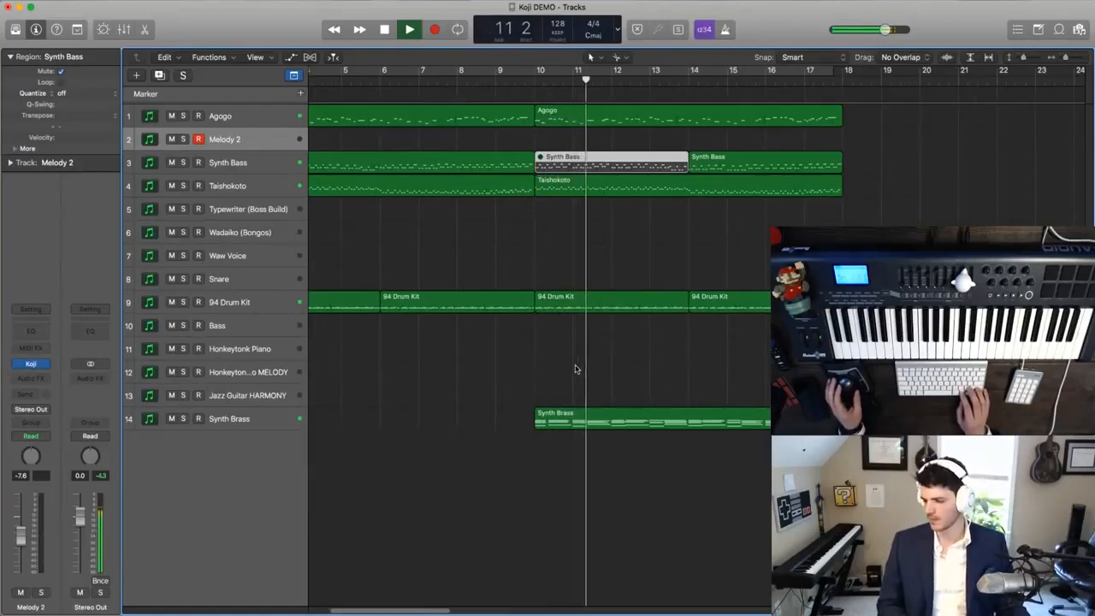
scroll(577, 369, right, 3)
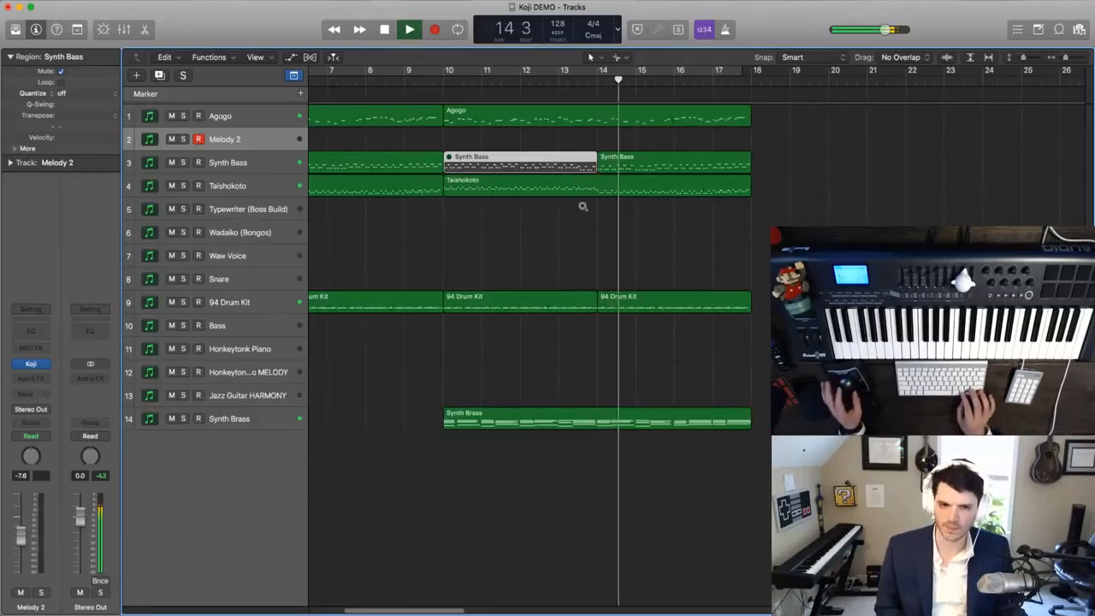
scroll(583, 206, down, 1)
scroll(583, 207, left, 2)
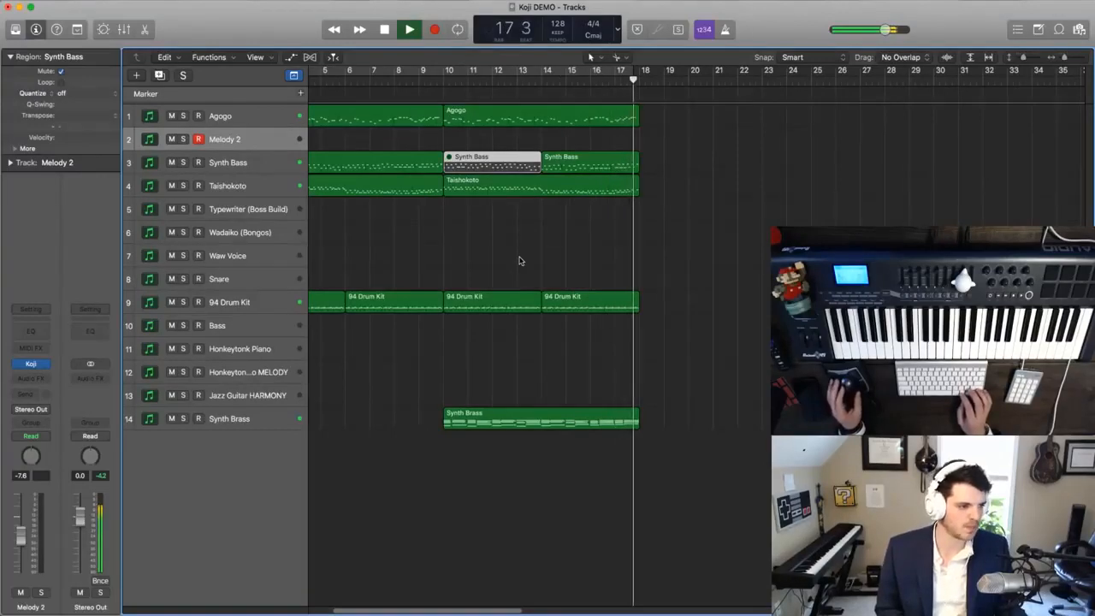
key(space)
- Play the older bongo piece from its Intro marker at bar 89
key(super+Left)
key(super+Left)
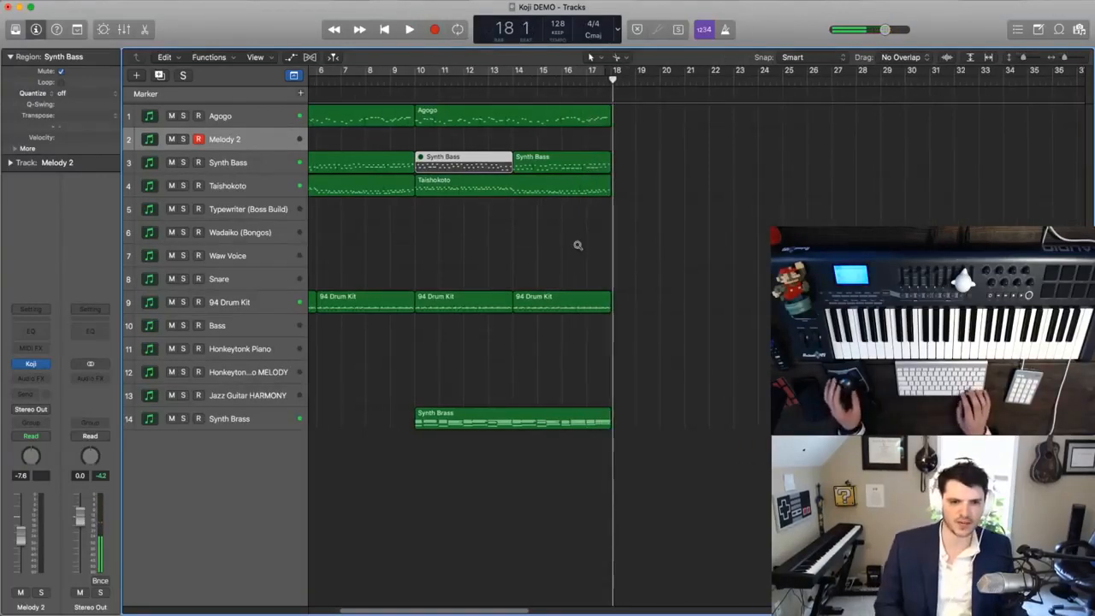
scroll(578, 248, right, 15)
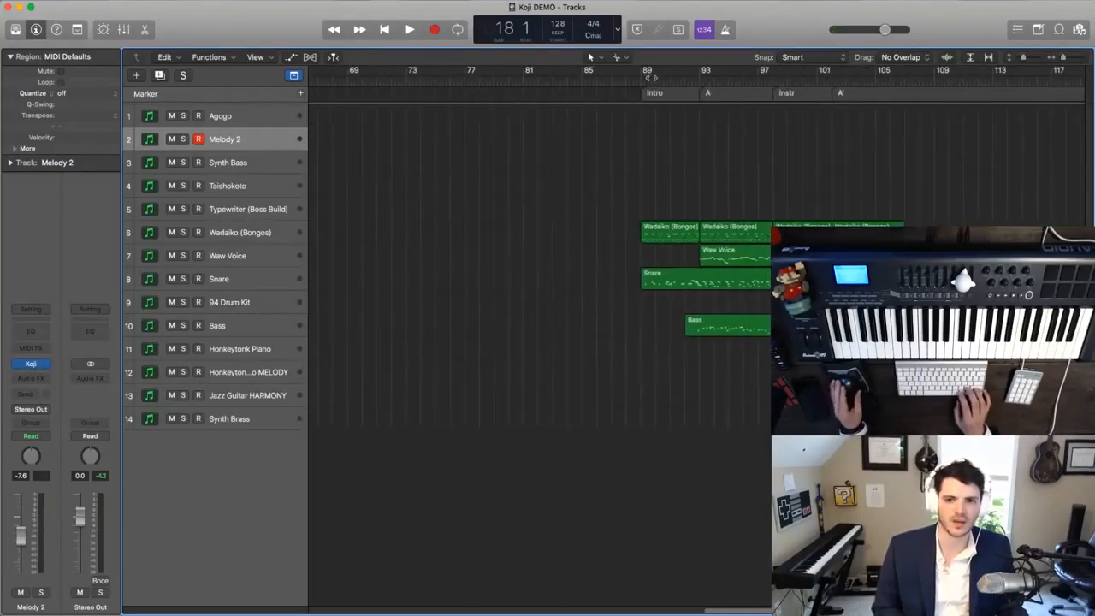
key(space)
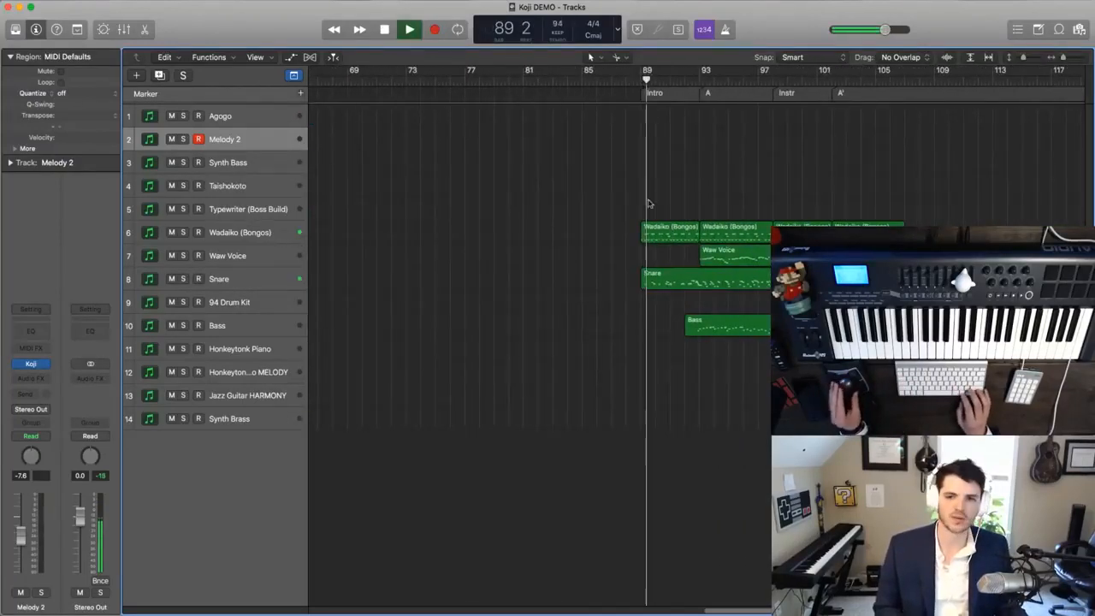
key(super+Right)
key(super+Right)
key(super+Right)
key(super+Right)
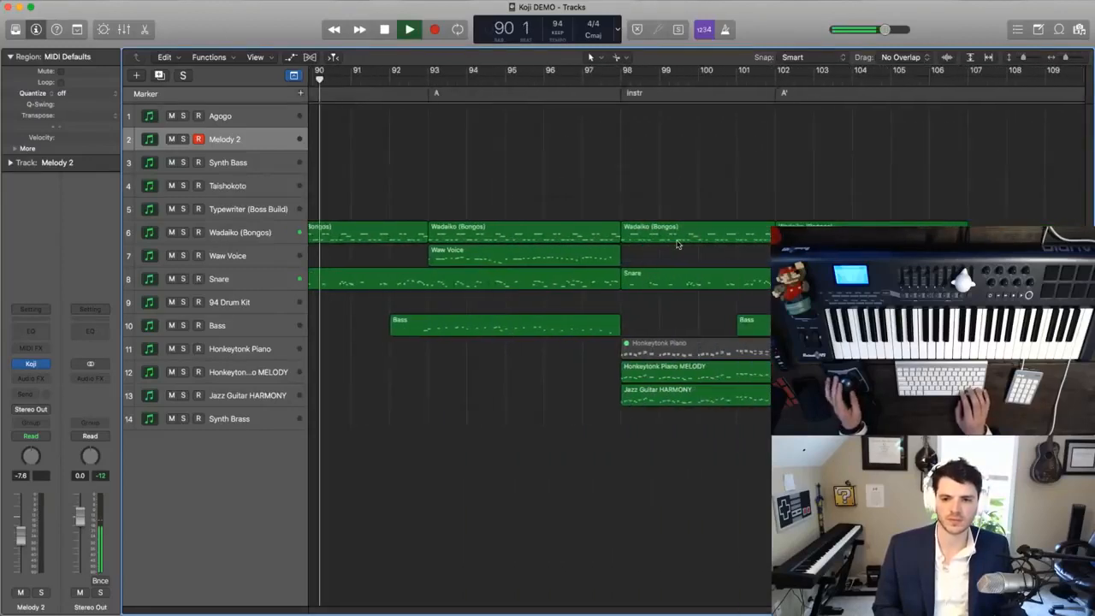
- Rename the Melody 2 track to Strings, move it directly above the Wadaiko (Bongos) track and stop playback
key(super+Left)
key(super+Left)
double_click(254, 139)
text(Strings)
key(Return)
drag(244, 142, 235, 211)
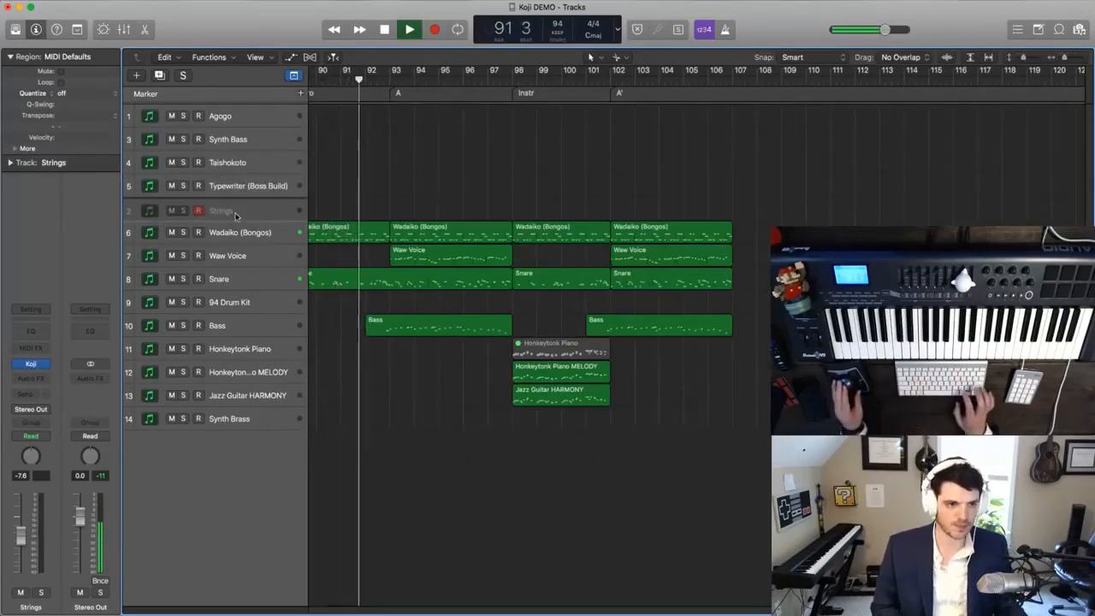
key(space)
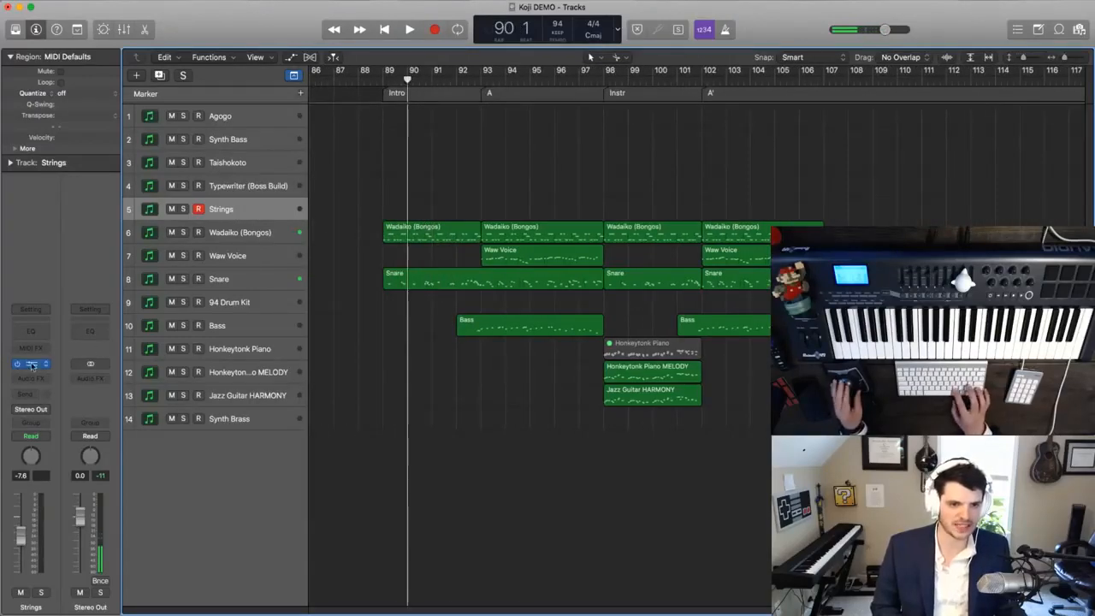
- Reset the Strings track's volume to 0.0 dB and choose a different sound in its Koji plug-in
alt+click(25, 540)
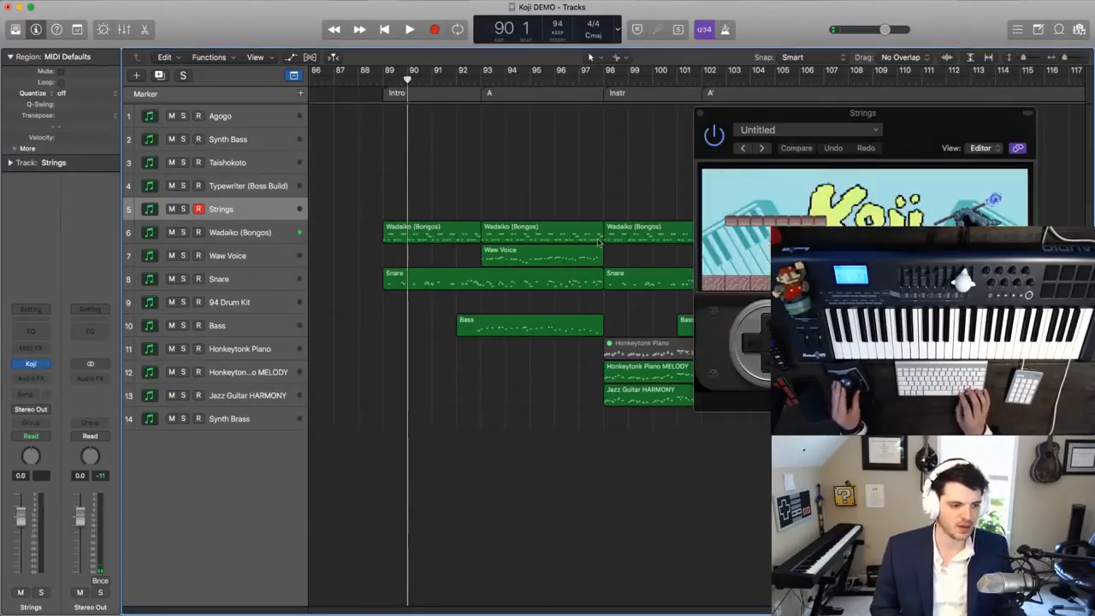
click(899, 321)
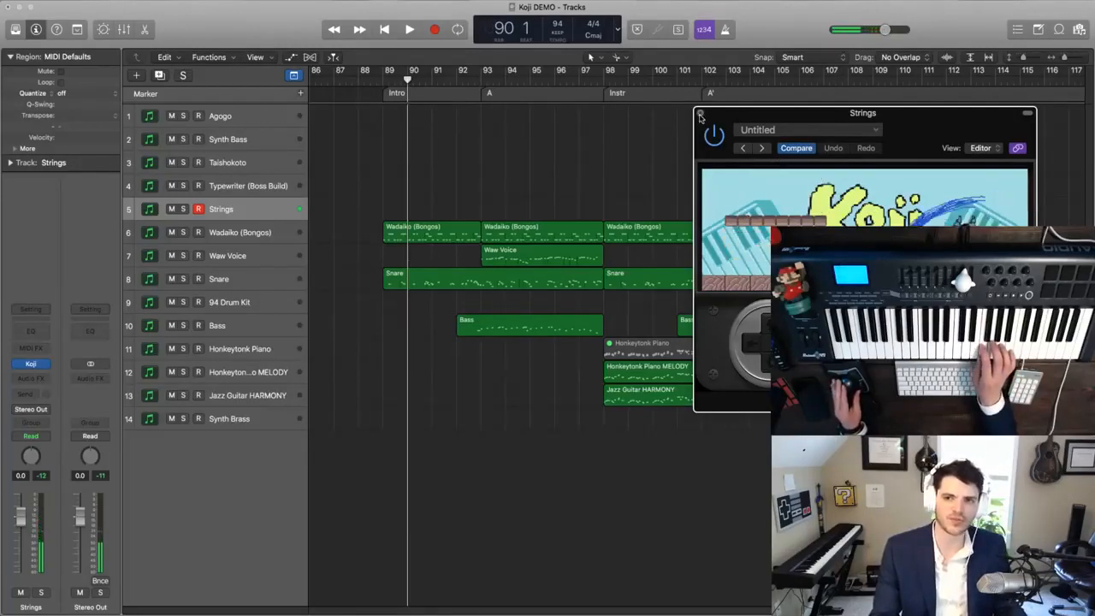
click(700, 114)
- Play from the Intro marker at bar 89 and capture the live keyboard performance as a region on the Strings track
key(comma)
key(comma)
key(period)
key(space)
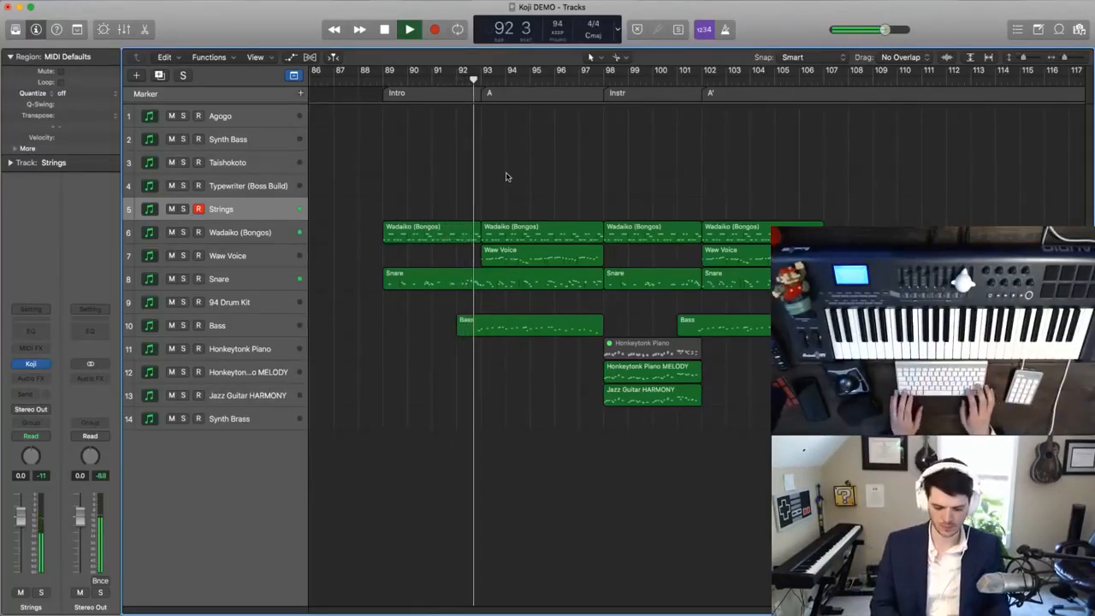
key(shift+r)
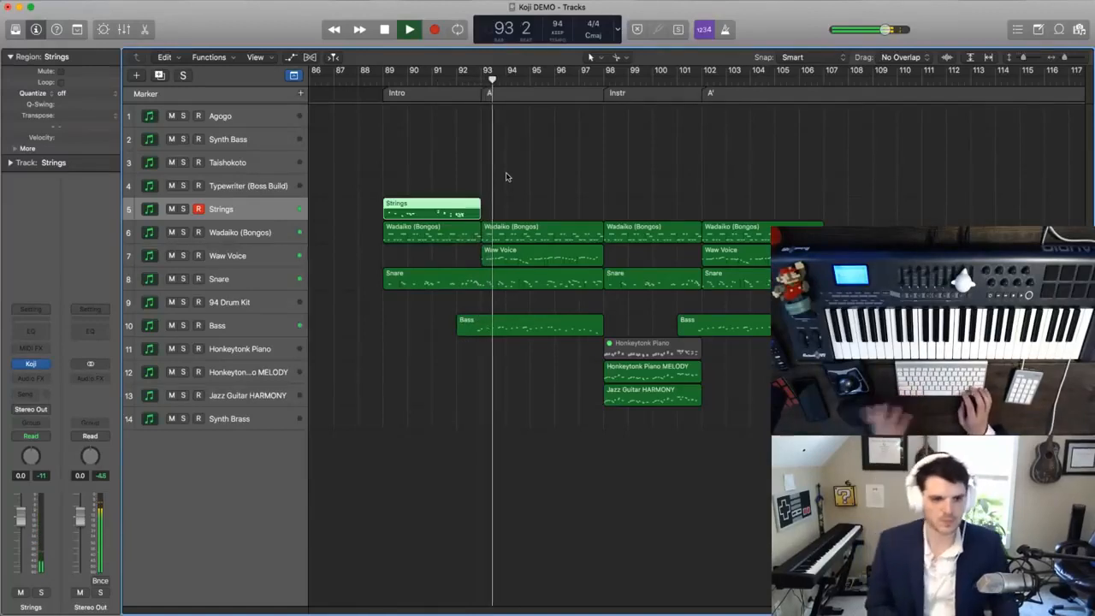
- Rename the Strings track to Electric Piano
double_click(231, 209)
text(Elec)
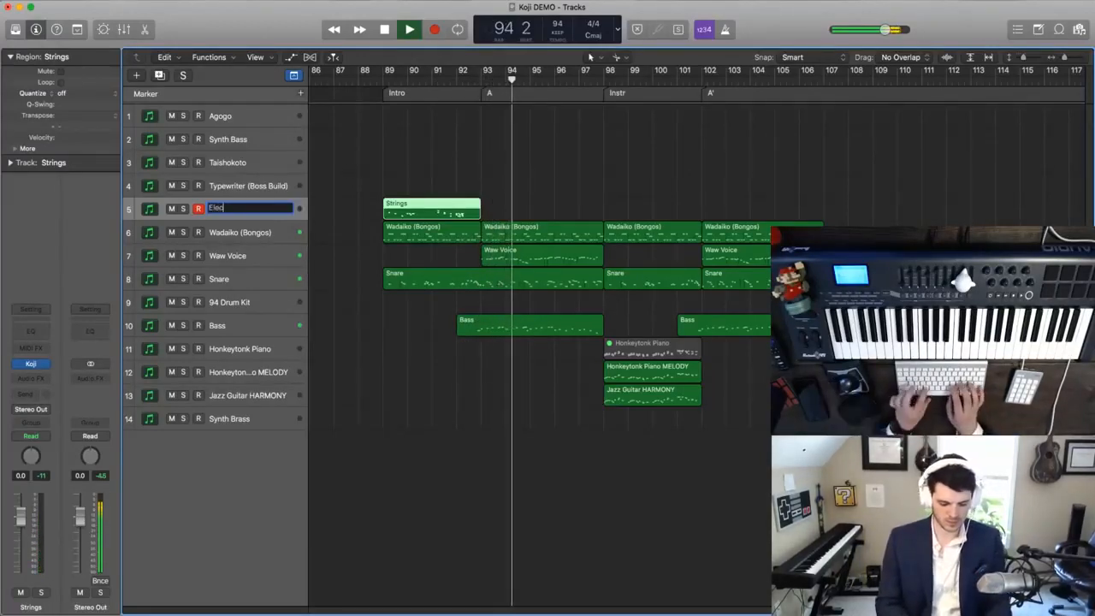
text(tric Piano)
key(Return)
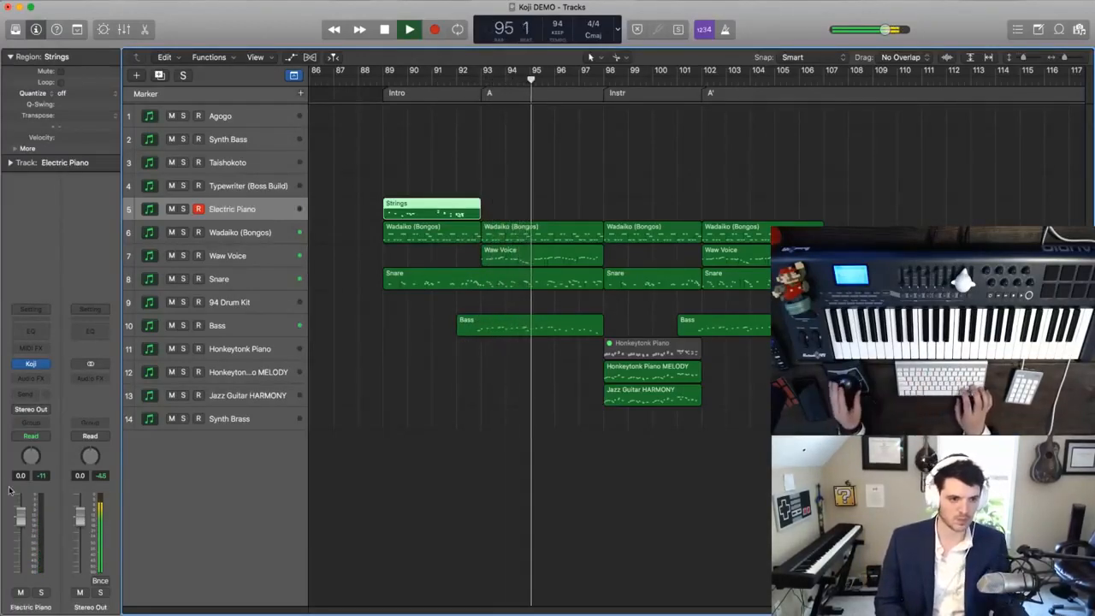
- Quantize all notes of the captured Strings region to 1/16 Triplet (1/24), listen from the Intro and stop playback
double_click(404, 215)
key(super+a)
key(super+Right)
key(shift+space)
scroll(409, 156, down, 2)
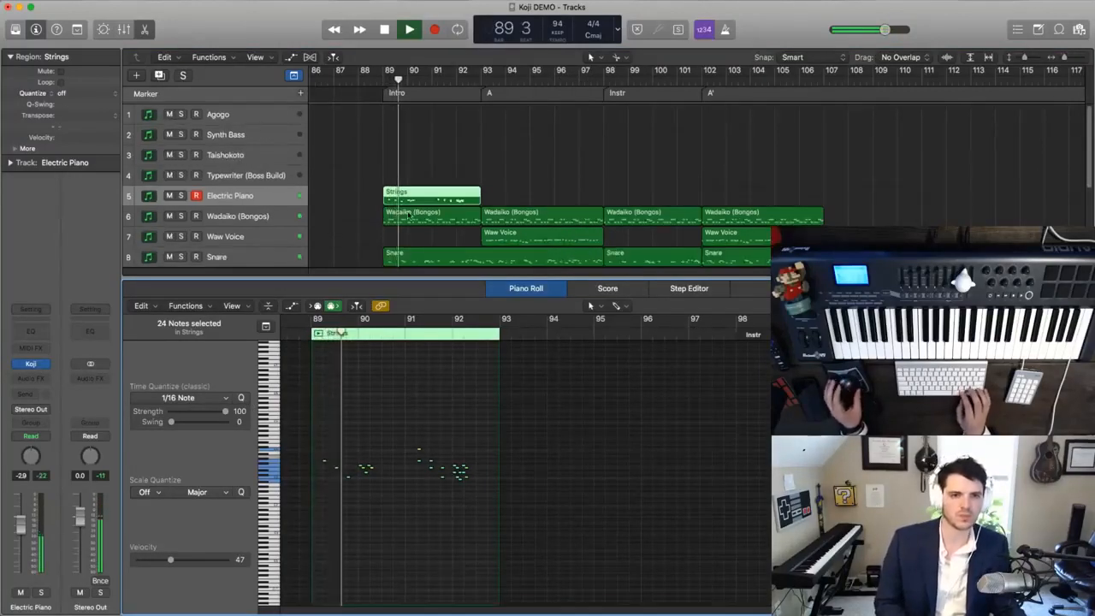
click(417, 174)
click(417, 200)
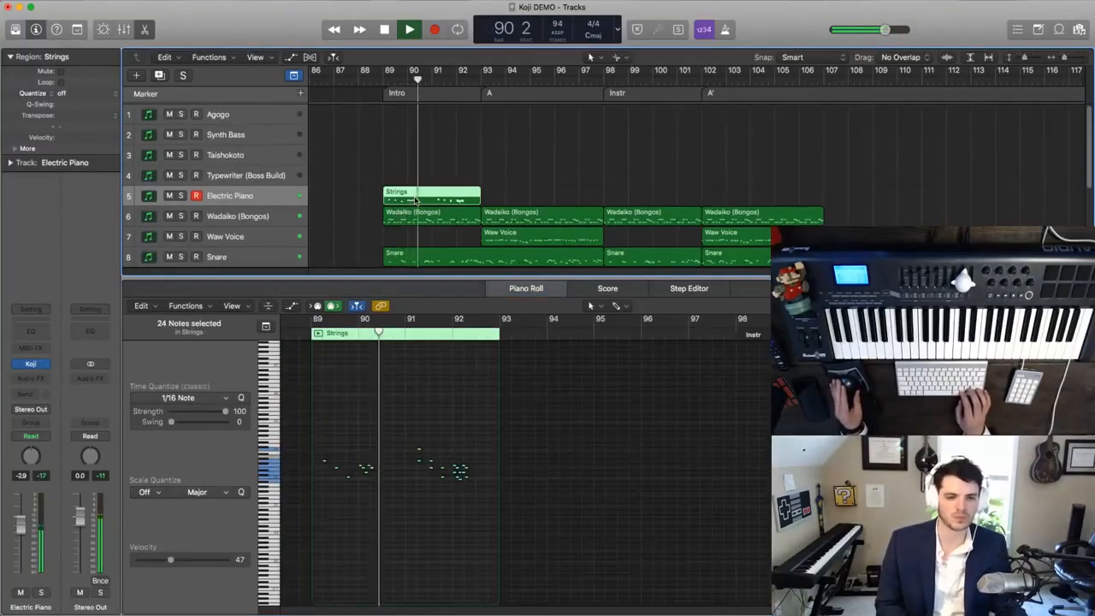
click(181, 398)
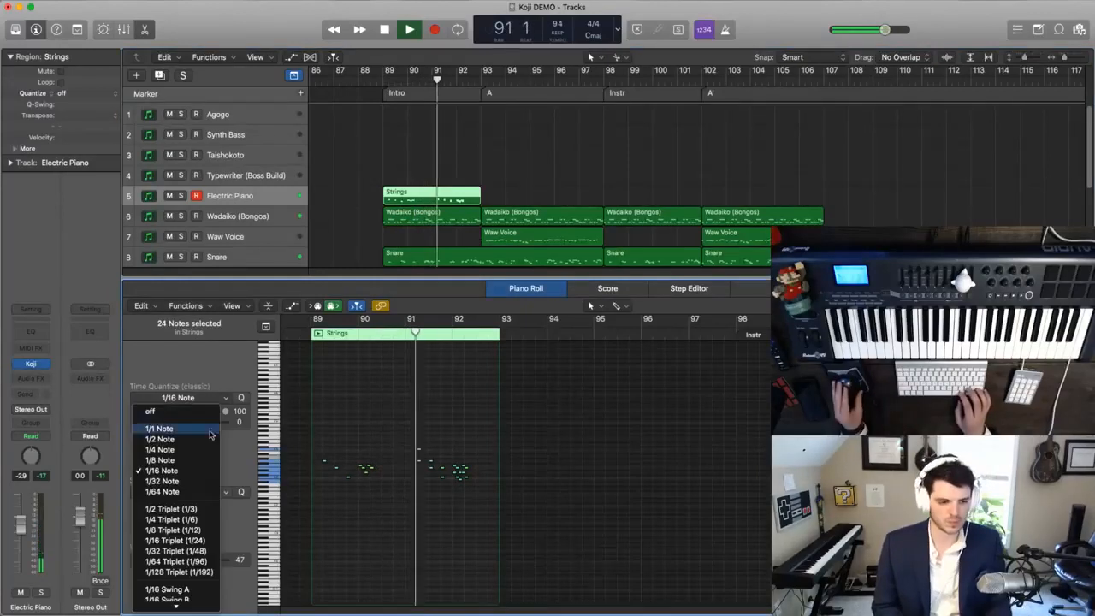
click(175, 541)
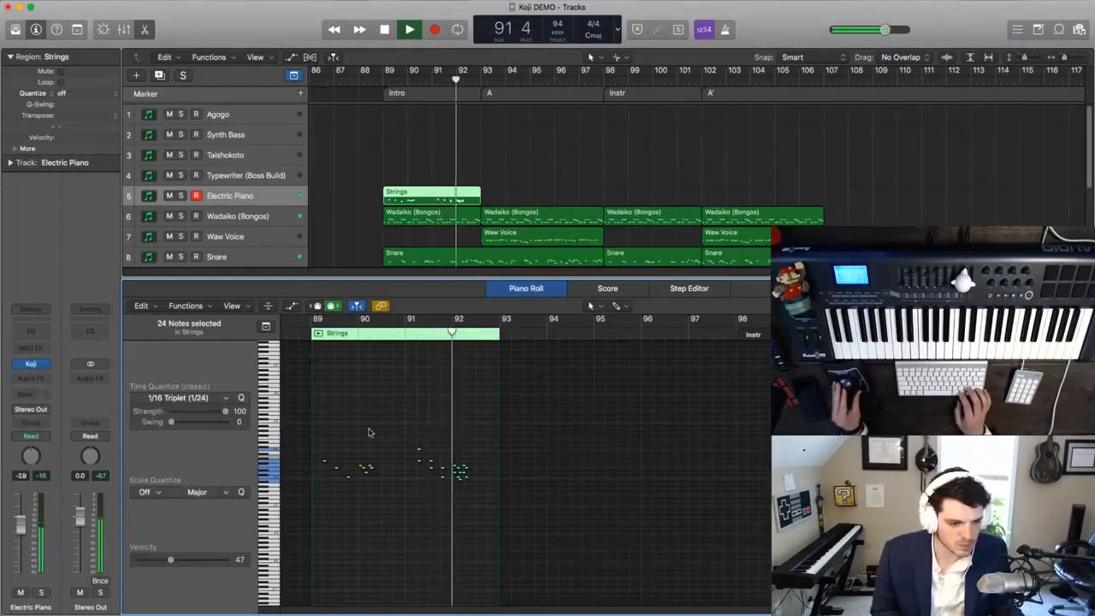
key(super+Right)
key(super+Right)
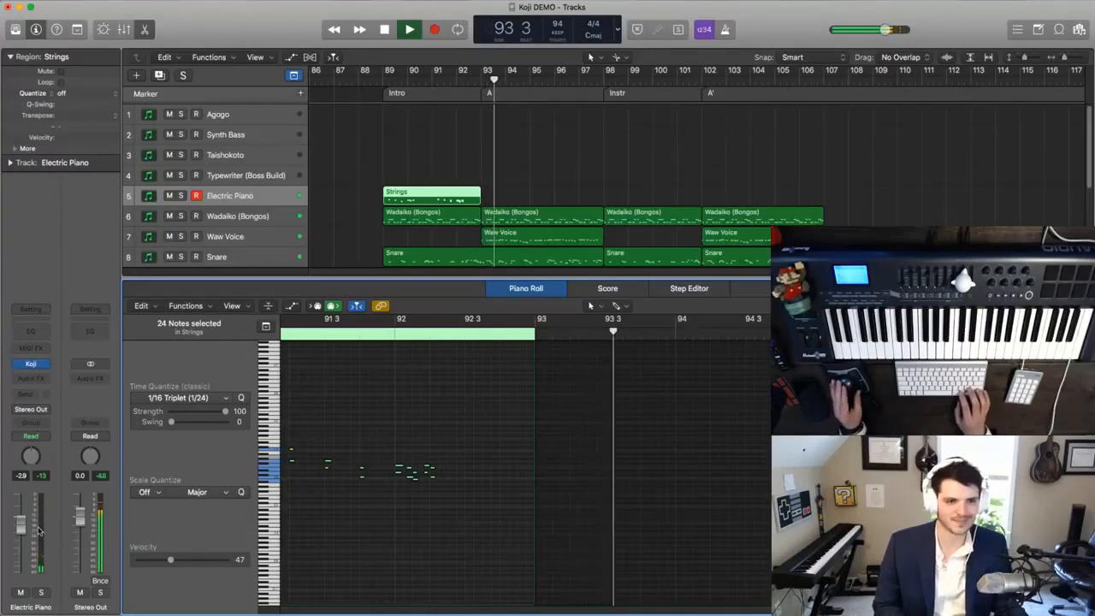
key(space)
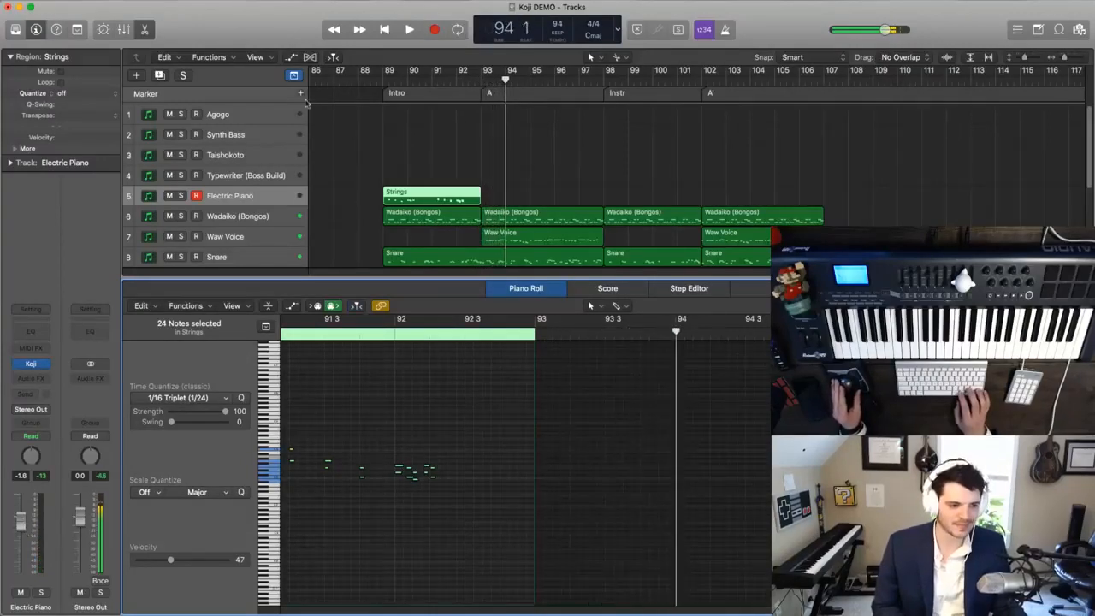
- Close the note editor, set the cycle range to bars 89 to 107 and play it from the Intro
click(148, 30)
drag(385, 75, 824, 77)
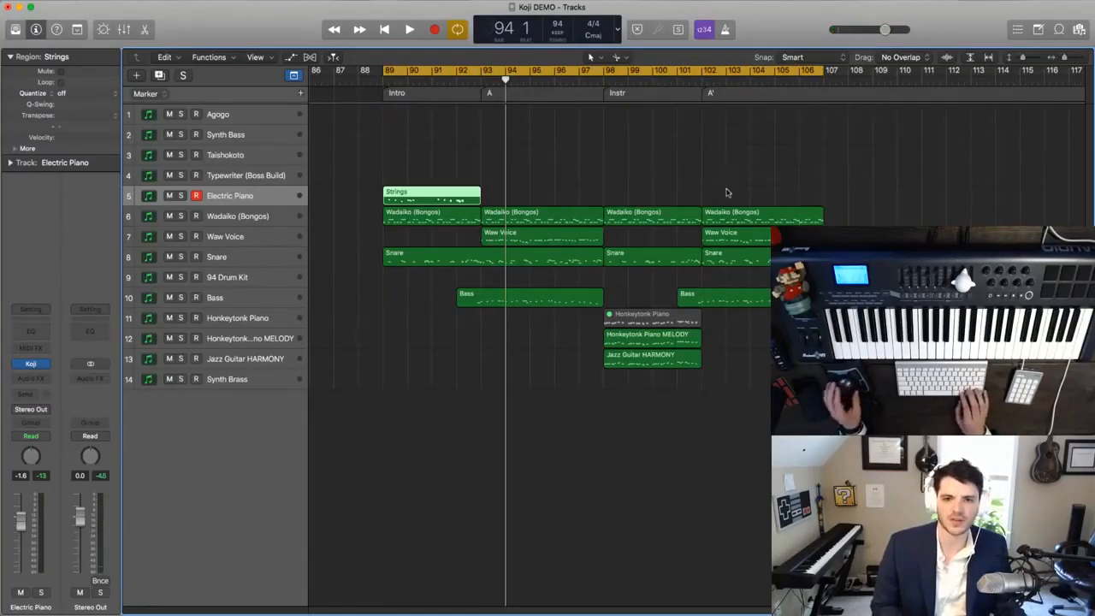
key(super+Right)
key(super+Right)
key(super+Left)
key(super+Down)
scroll(727, 194, right, 3)
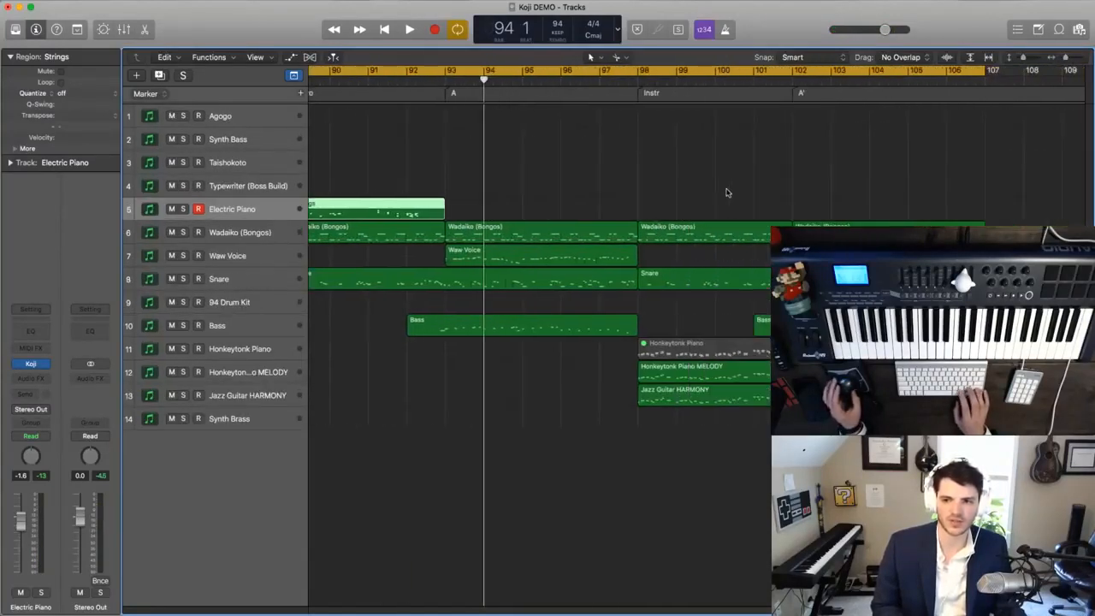
scroll(727, 193, left, 2)
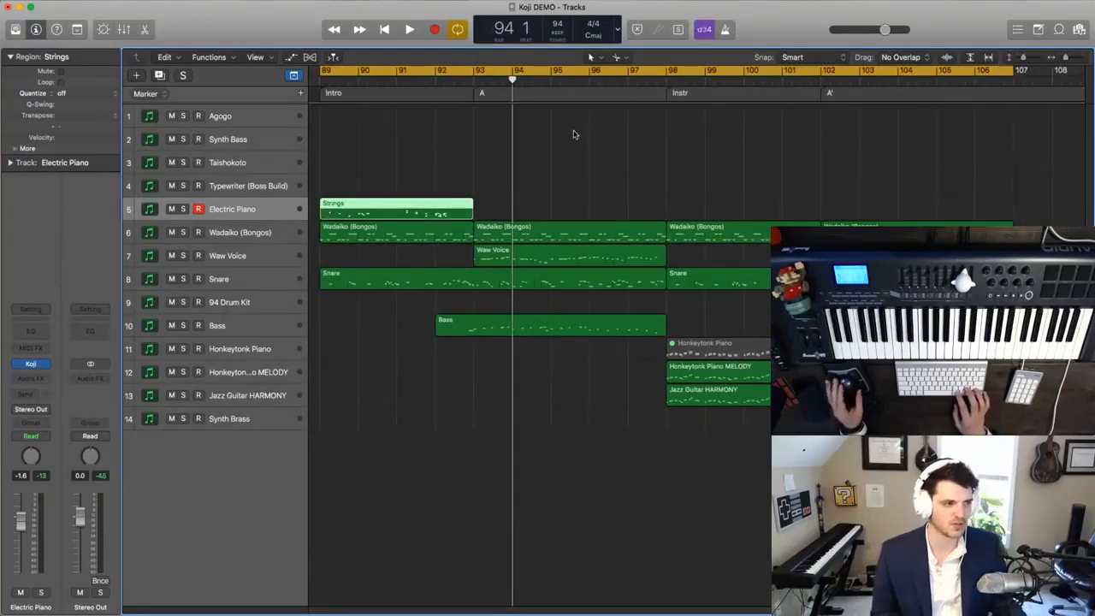
key(space)
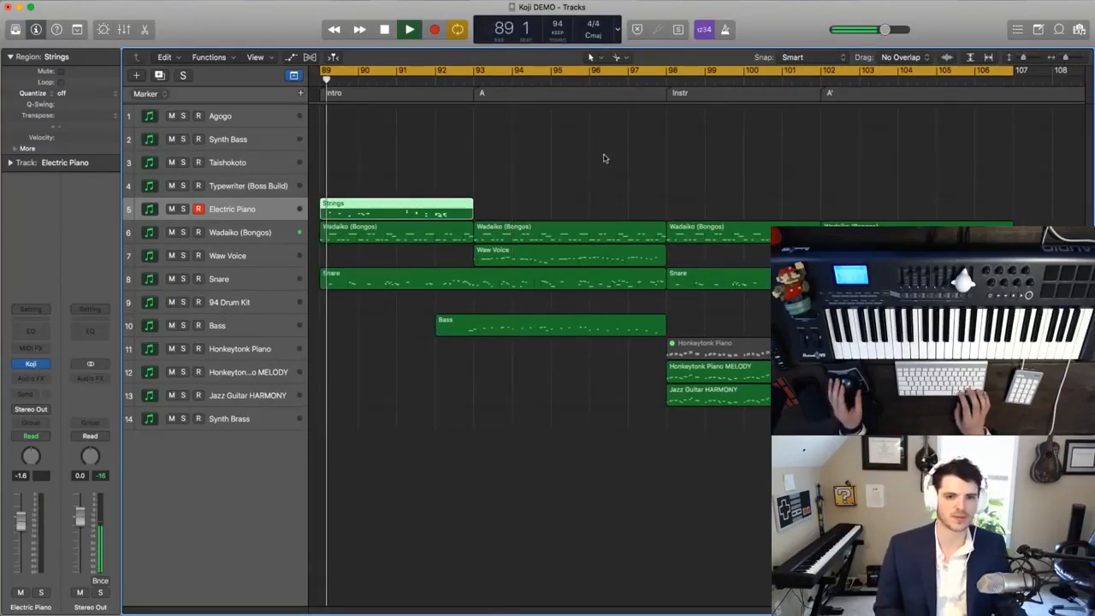
click(599, 369)
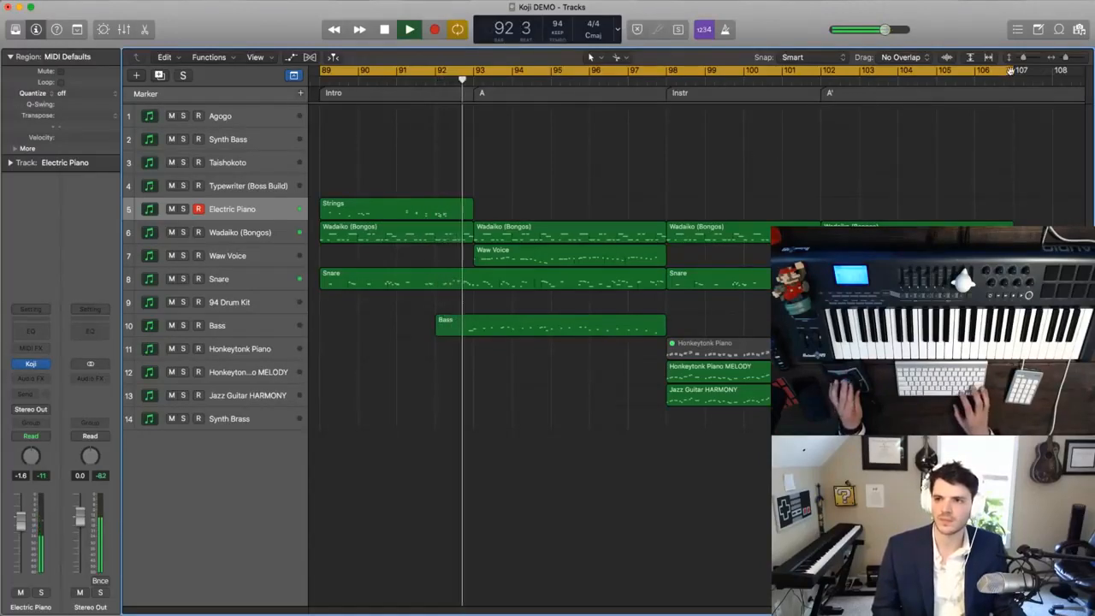
- Shorten the cycle range so that it ends at bar 102, keeping the loop playing
drag(1012, 72, 819, 72)
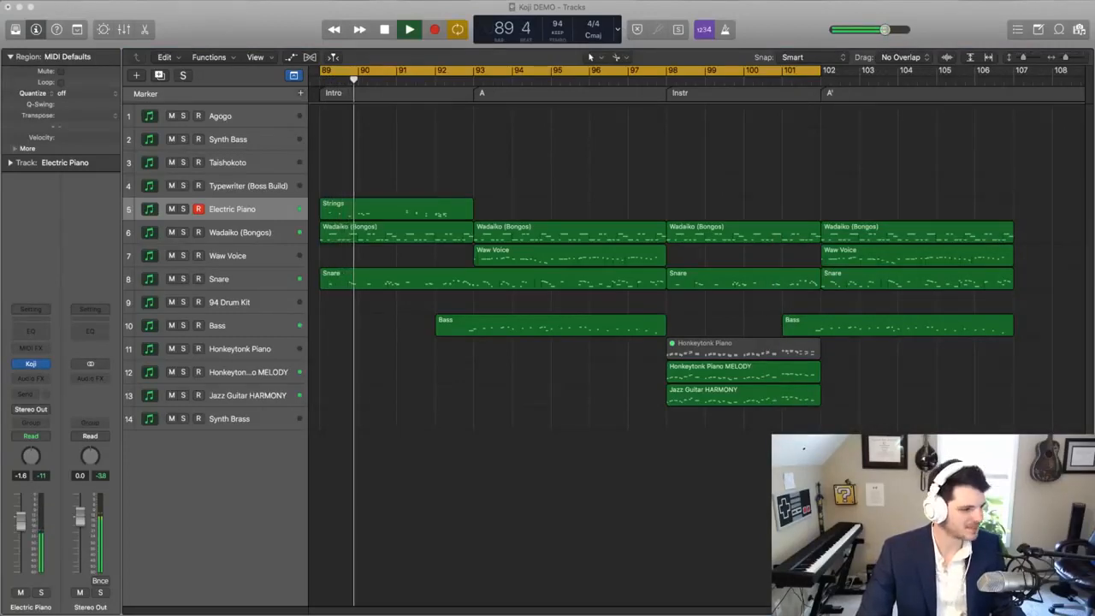
key(super+Down)
key(super+Down)
key(super+Down)
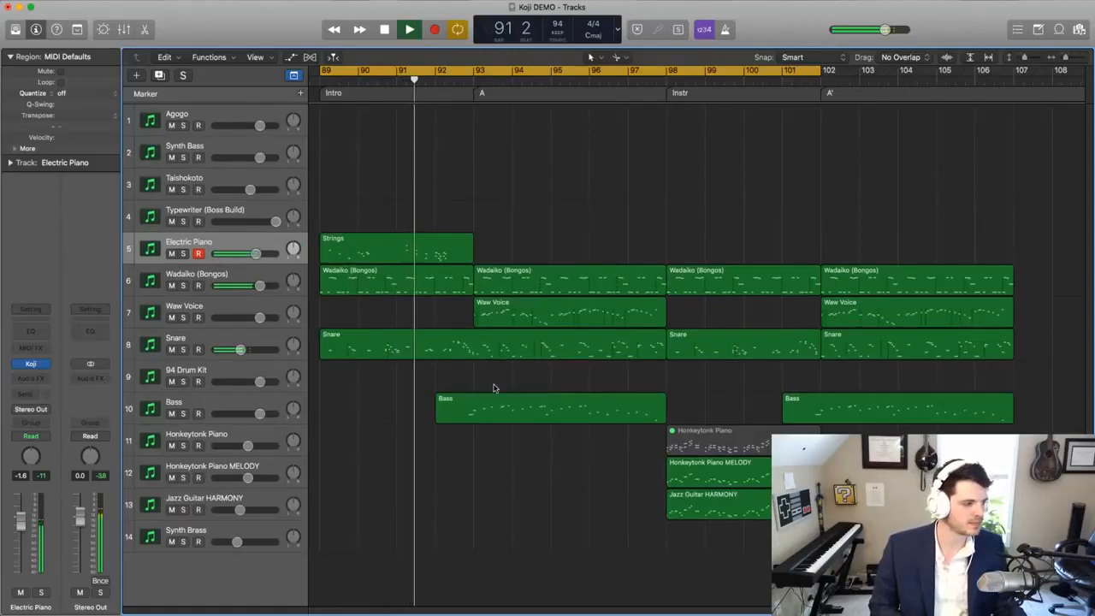
key(super+Up)
key(super+Up)
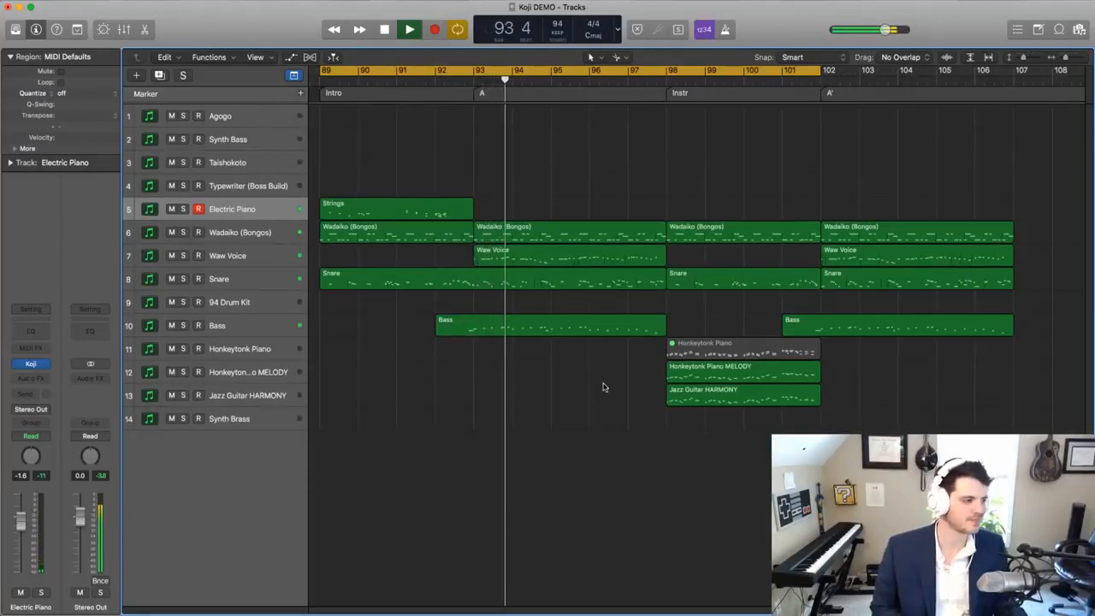
- Select the Taishokoto track and after it the Agogo track to try their sounds over the playing loop
click(238, 155)
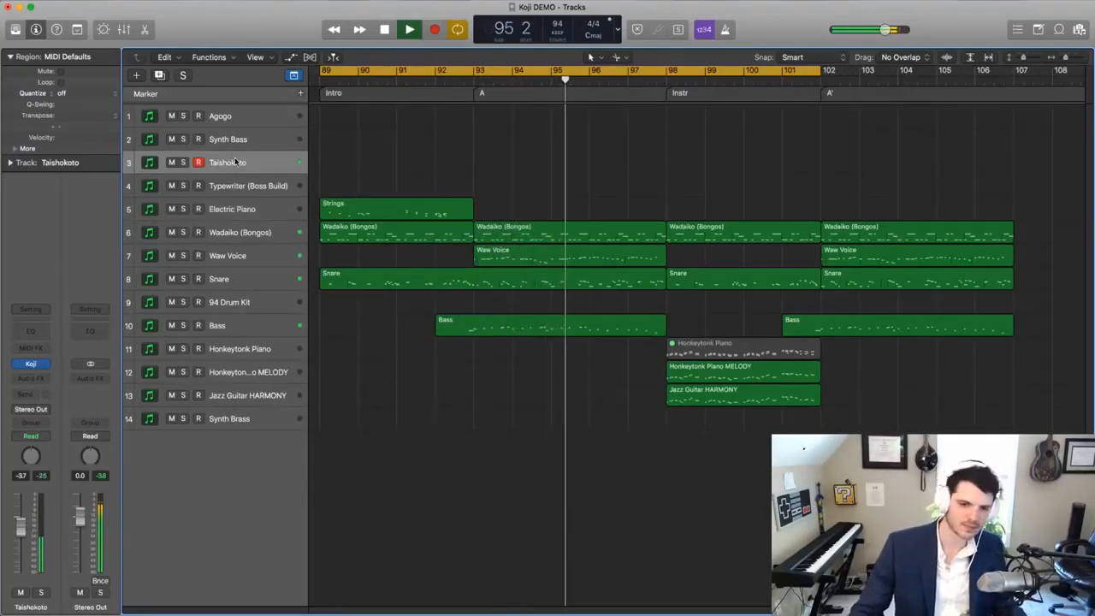
click(232, 123)
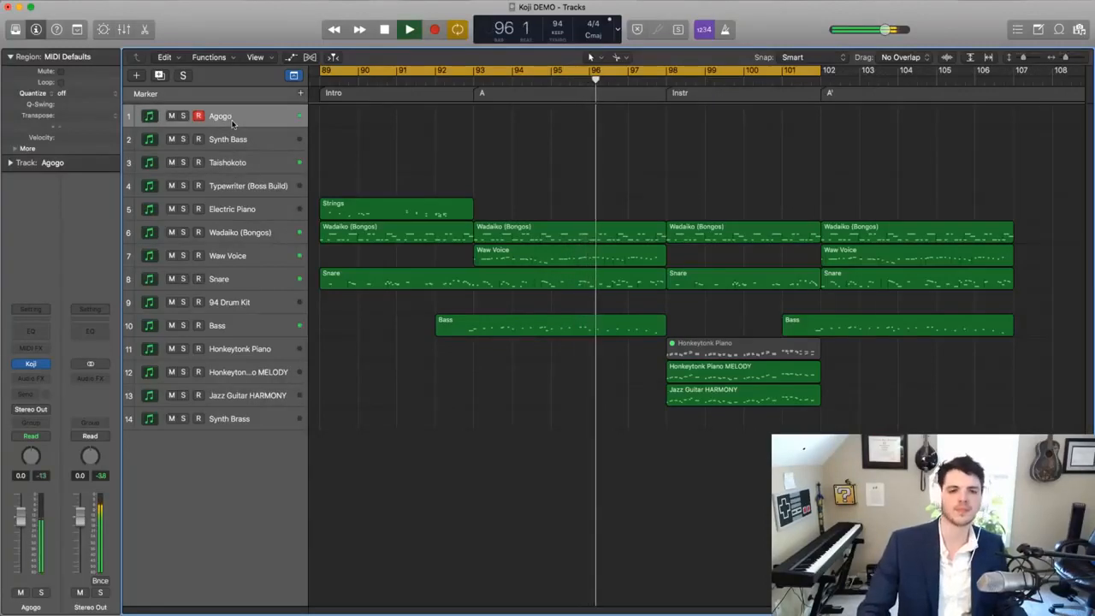